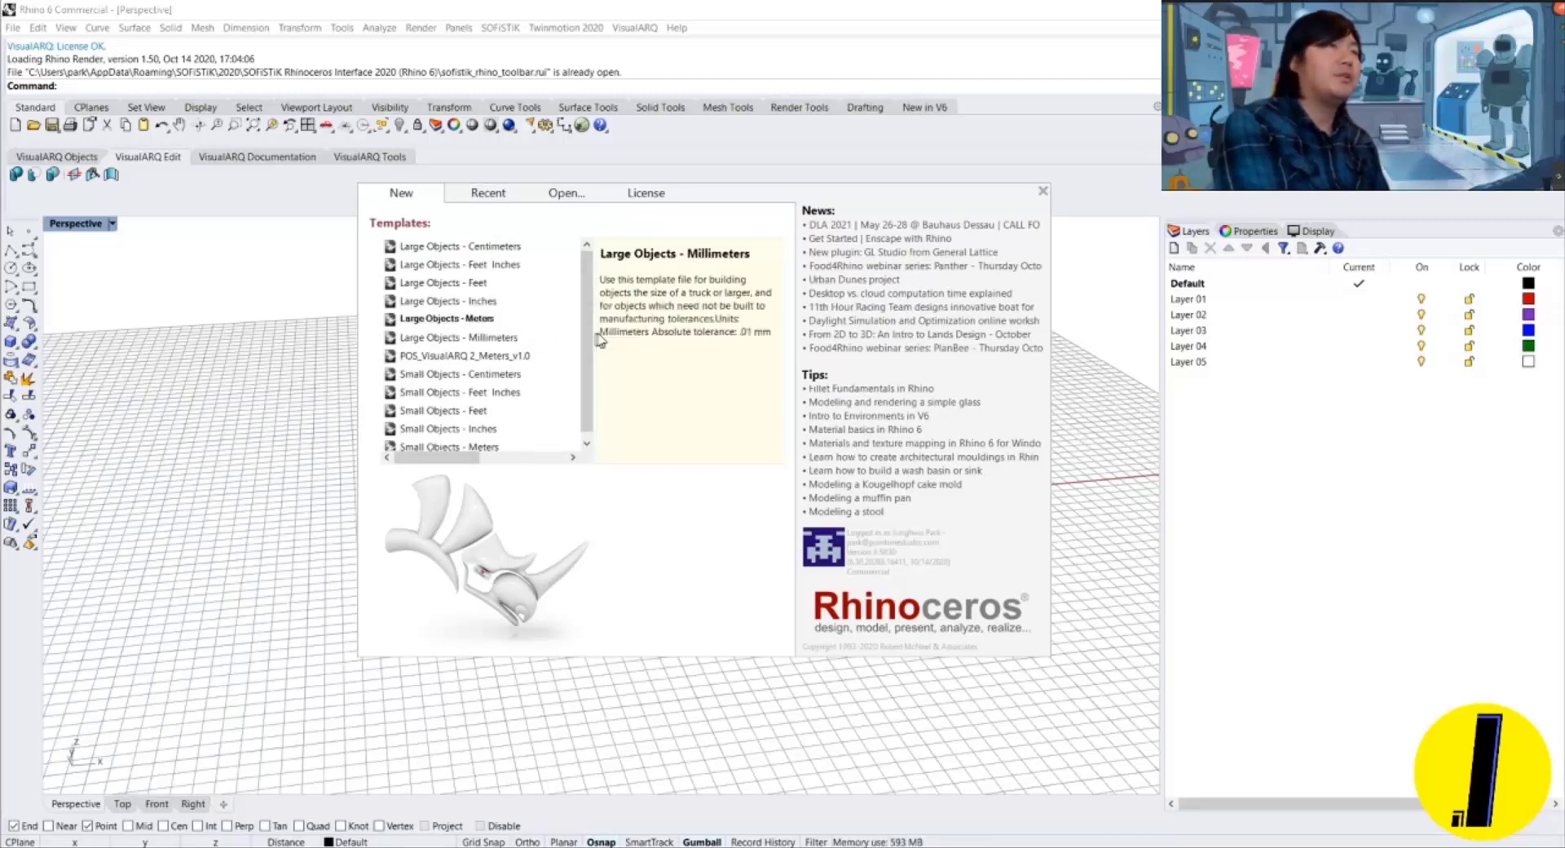
Dismiss the startup template window, show the four-viewport layout and maximize the Perspective viewport.
left_click(1042, 192)
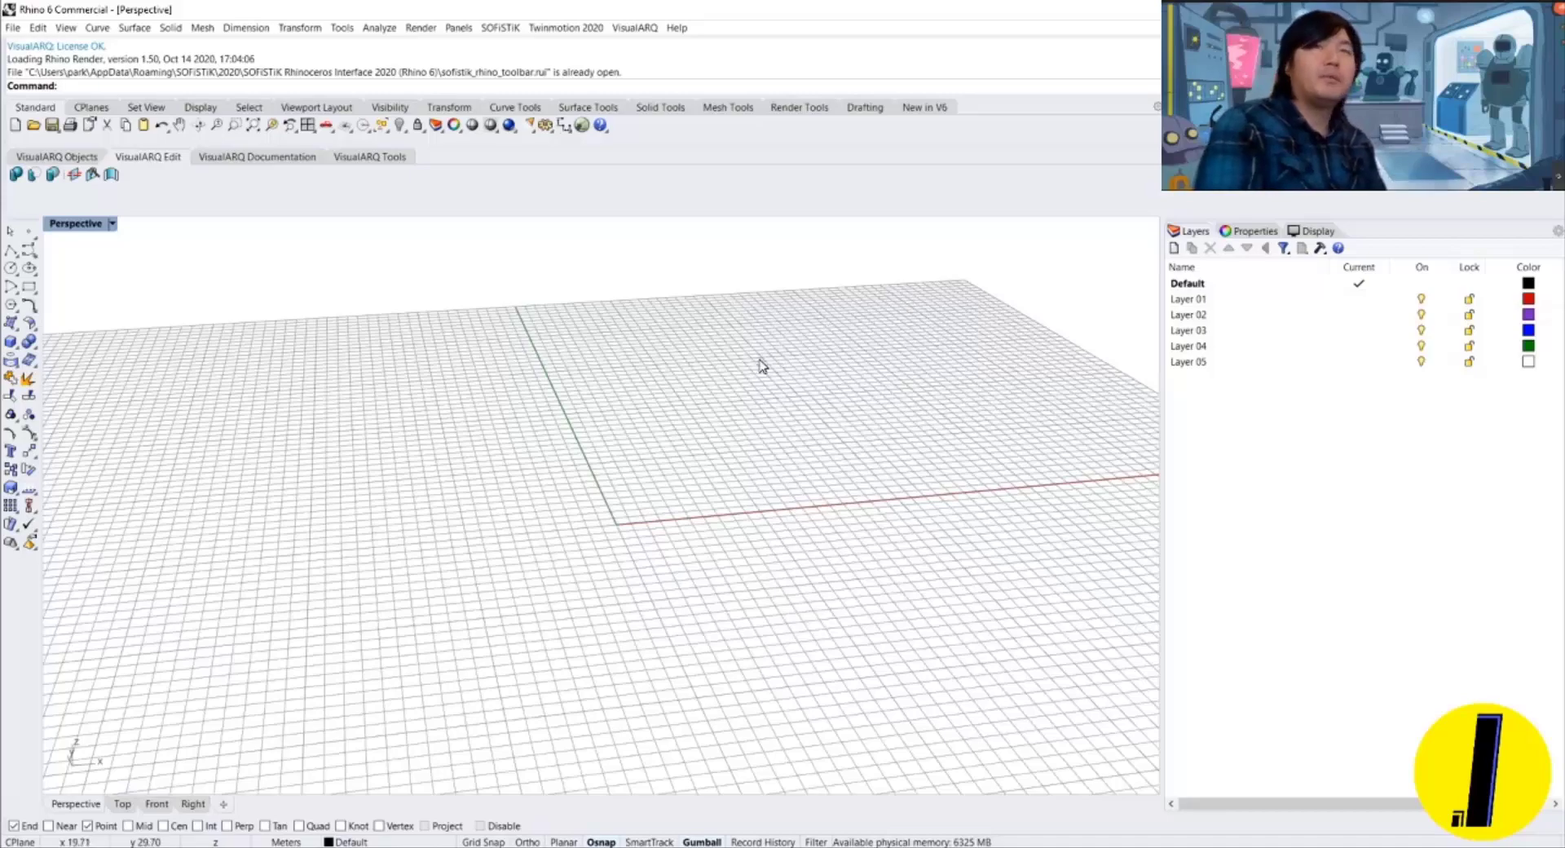
right_click_drag(760, 364, 489, 359)
double_click(73, 225)
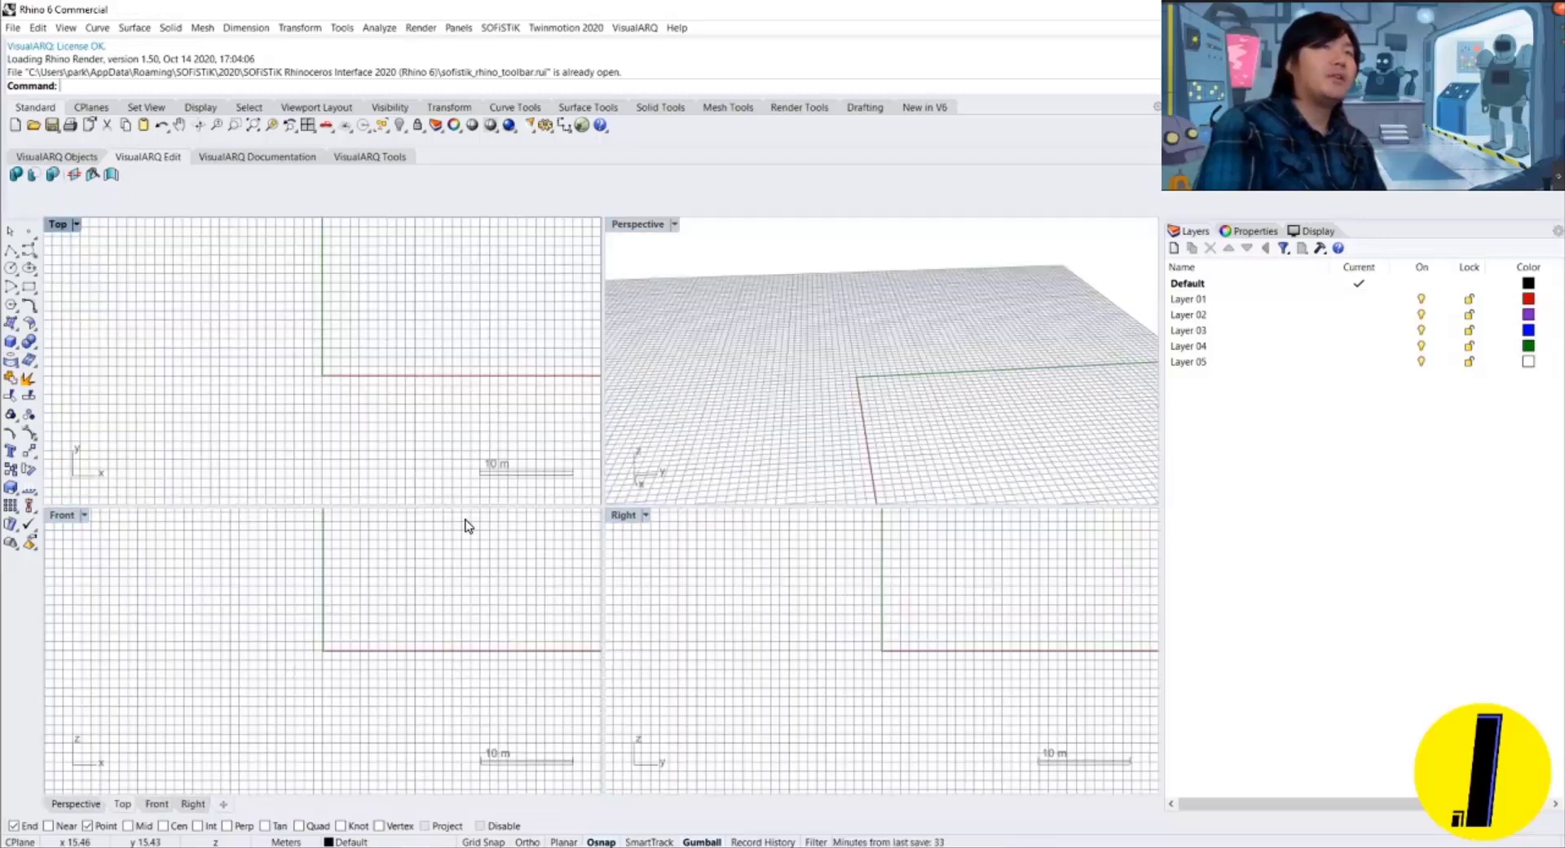
left_click(739, 393)
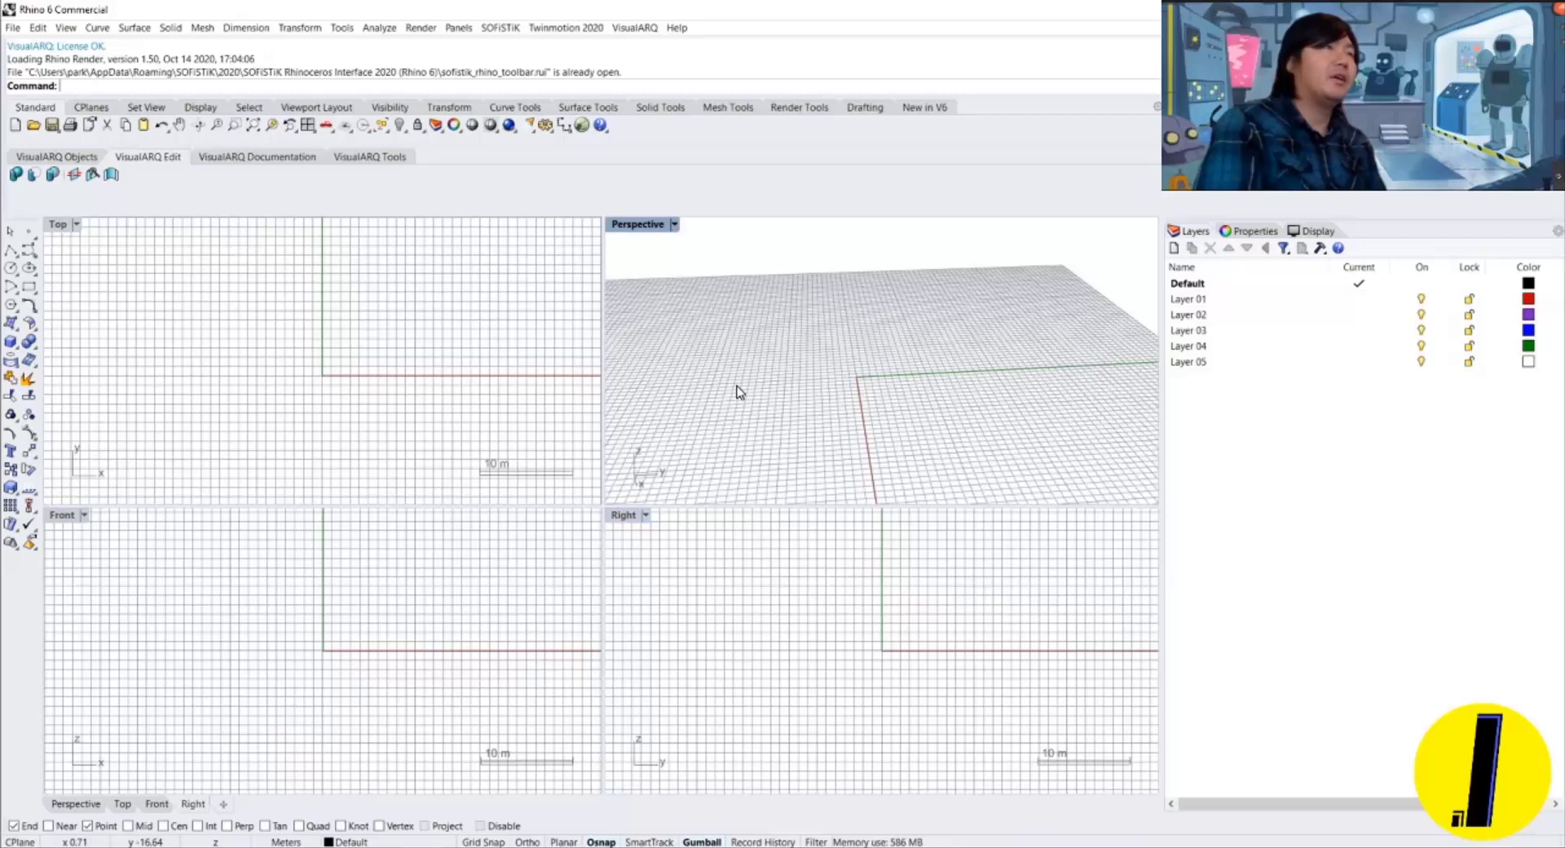
double_click(629, 225)
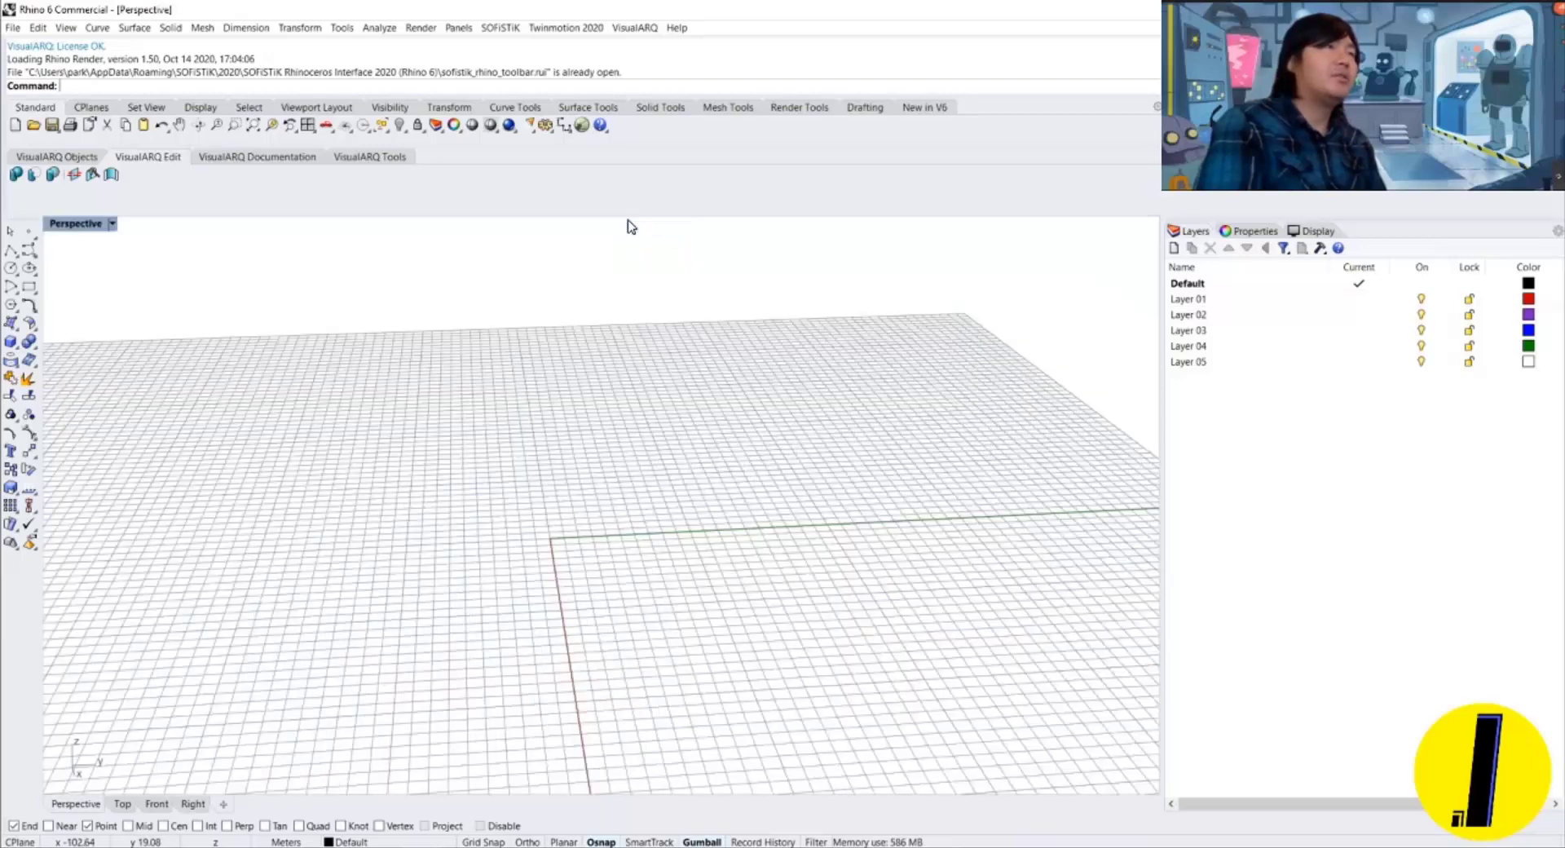
right_click_drag(622, 359, 613, 403)
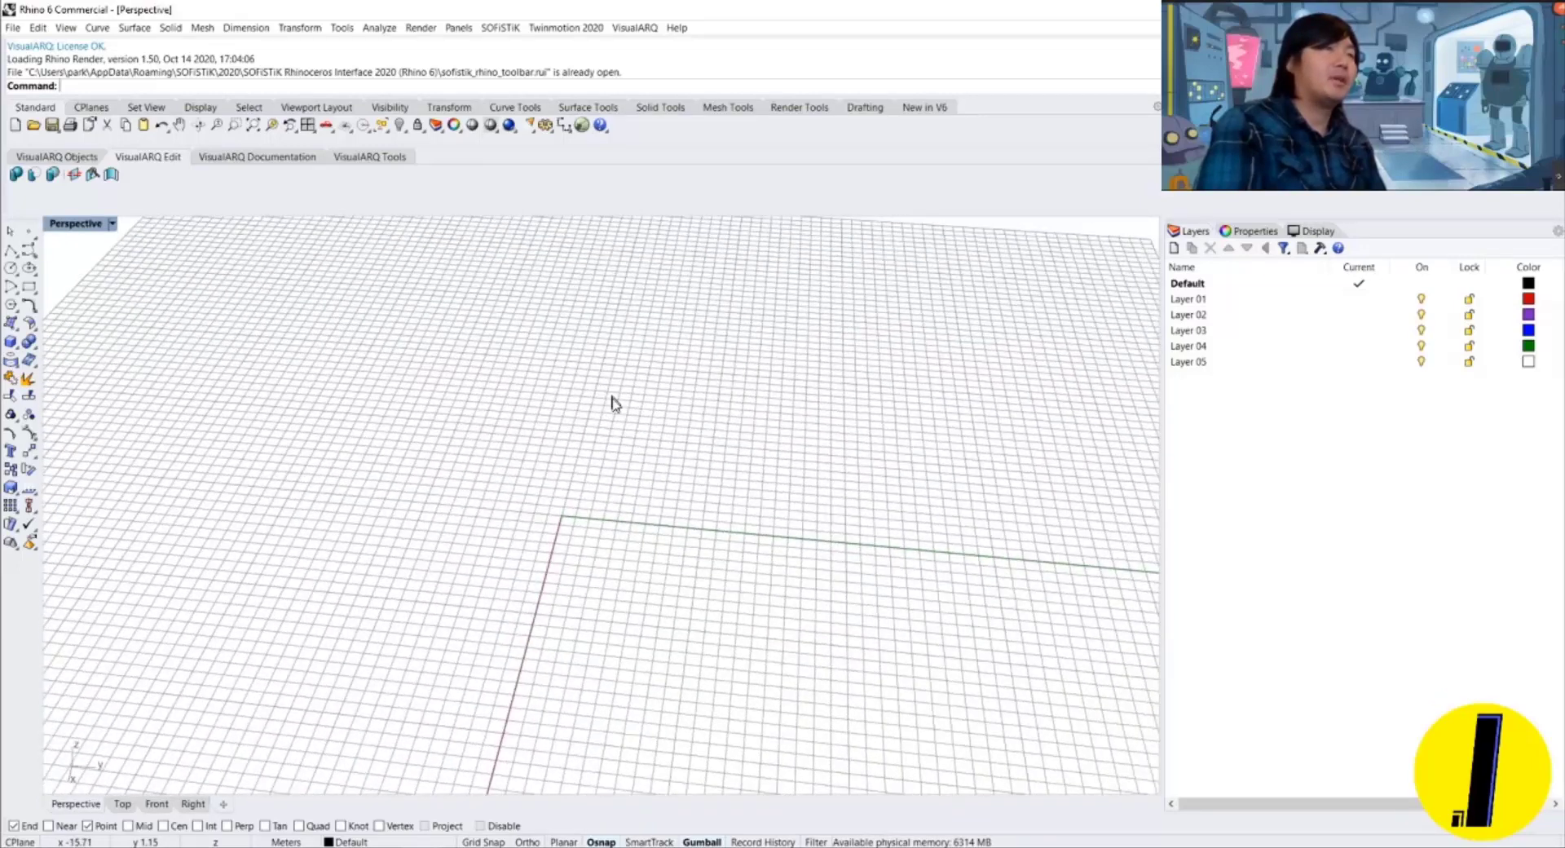
Compare the four-viewport layout with the maximized viewports and return to a full Perspective view.
double_click(72, 224)
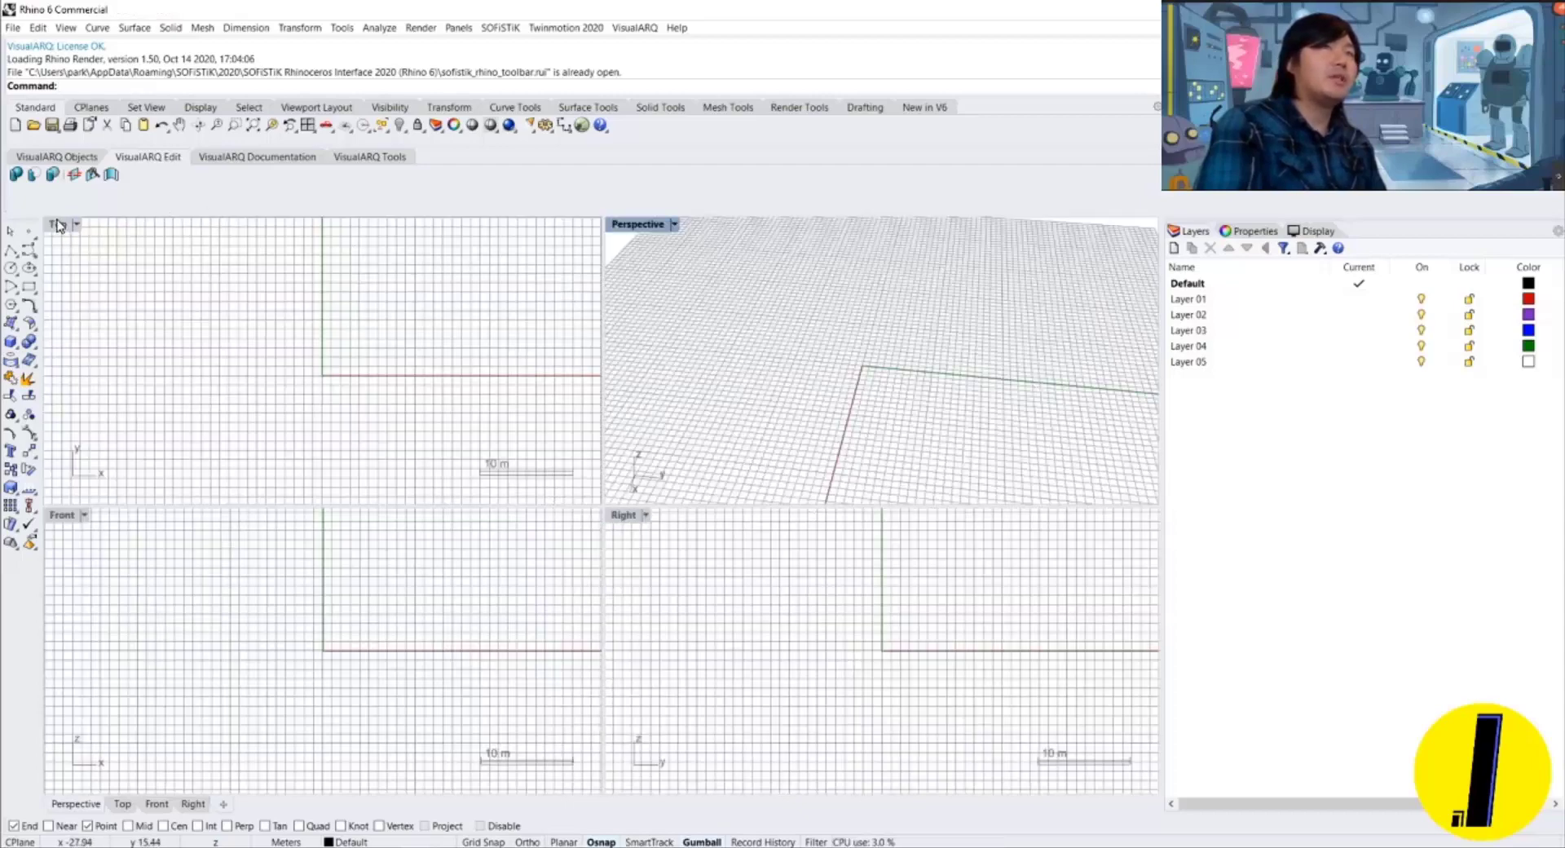
double_click(56, 224)
double_click(57, 225)
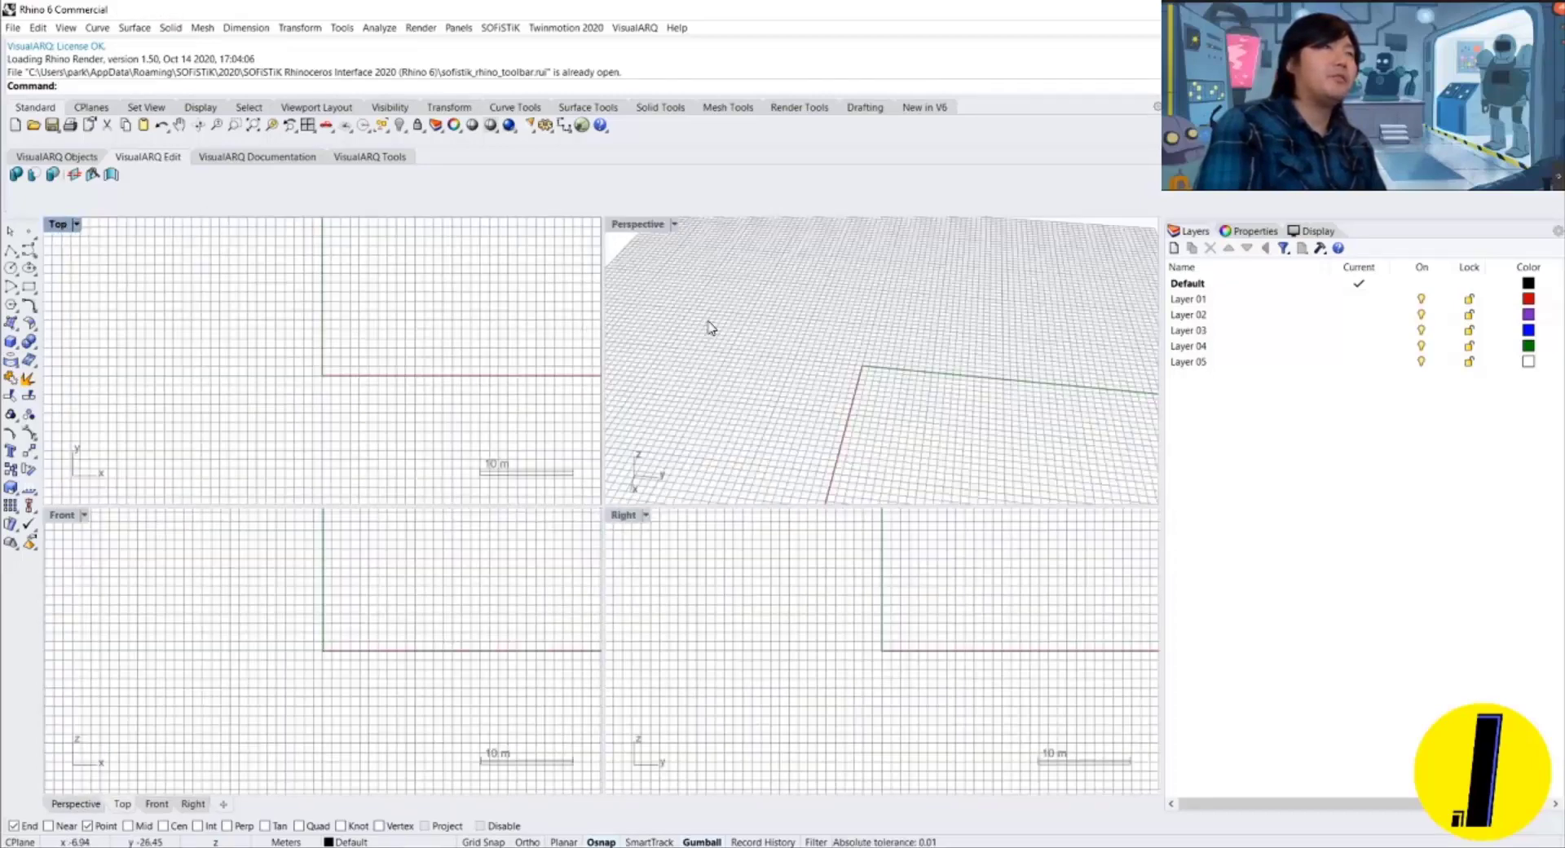
double_click(656, 226)
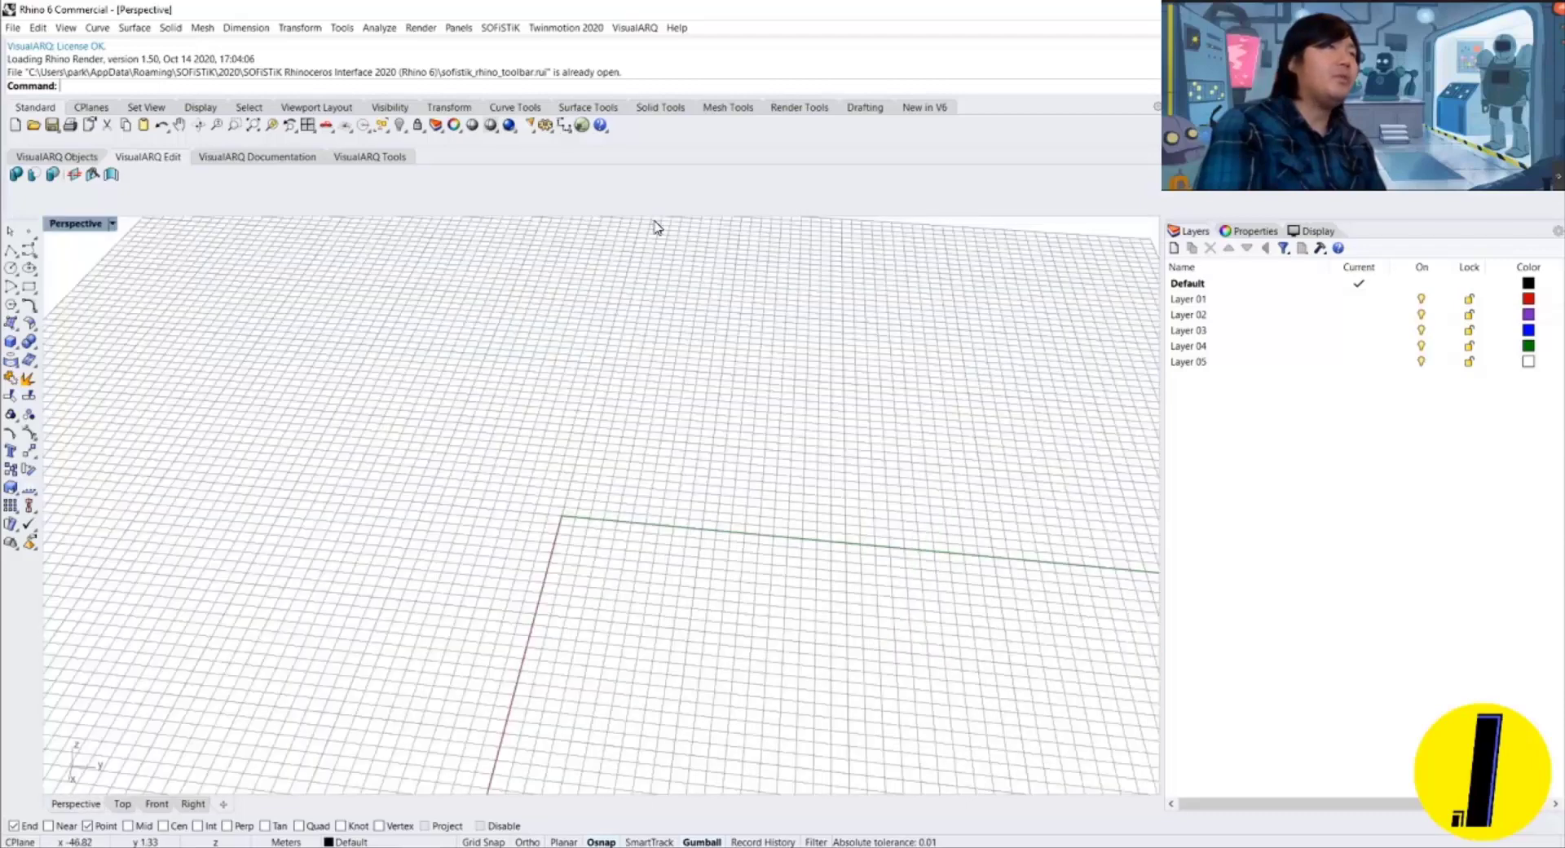
double_click(88, 225)
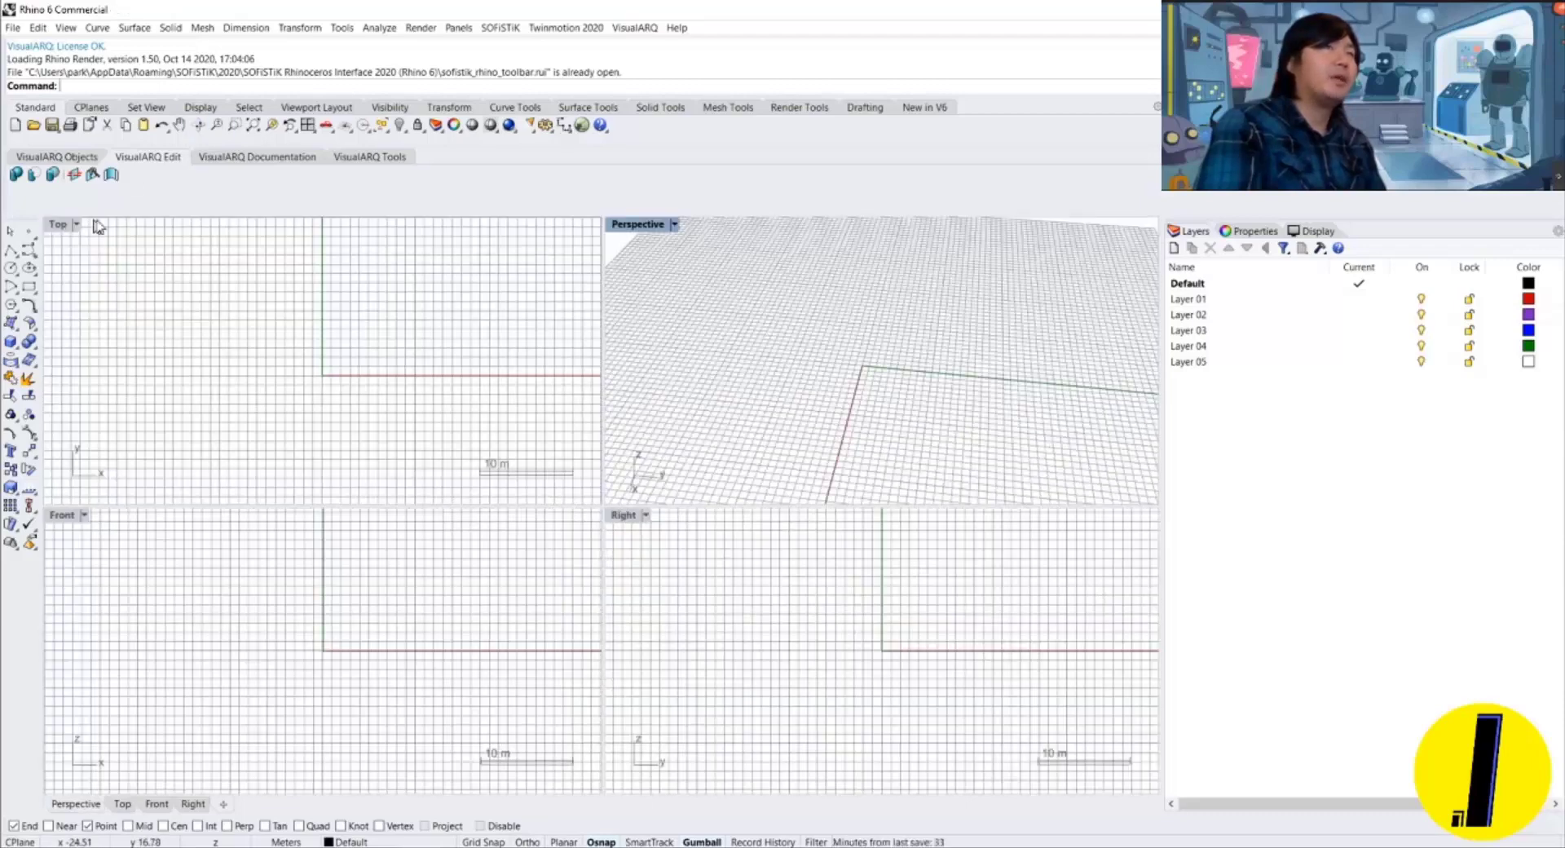
double_click(656, 229)
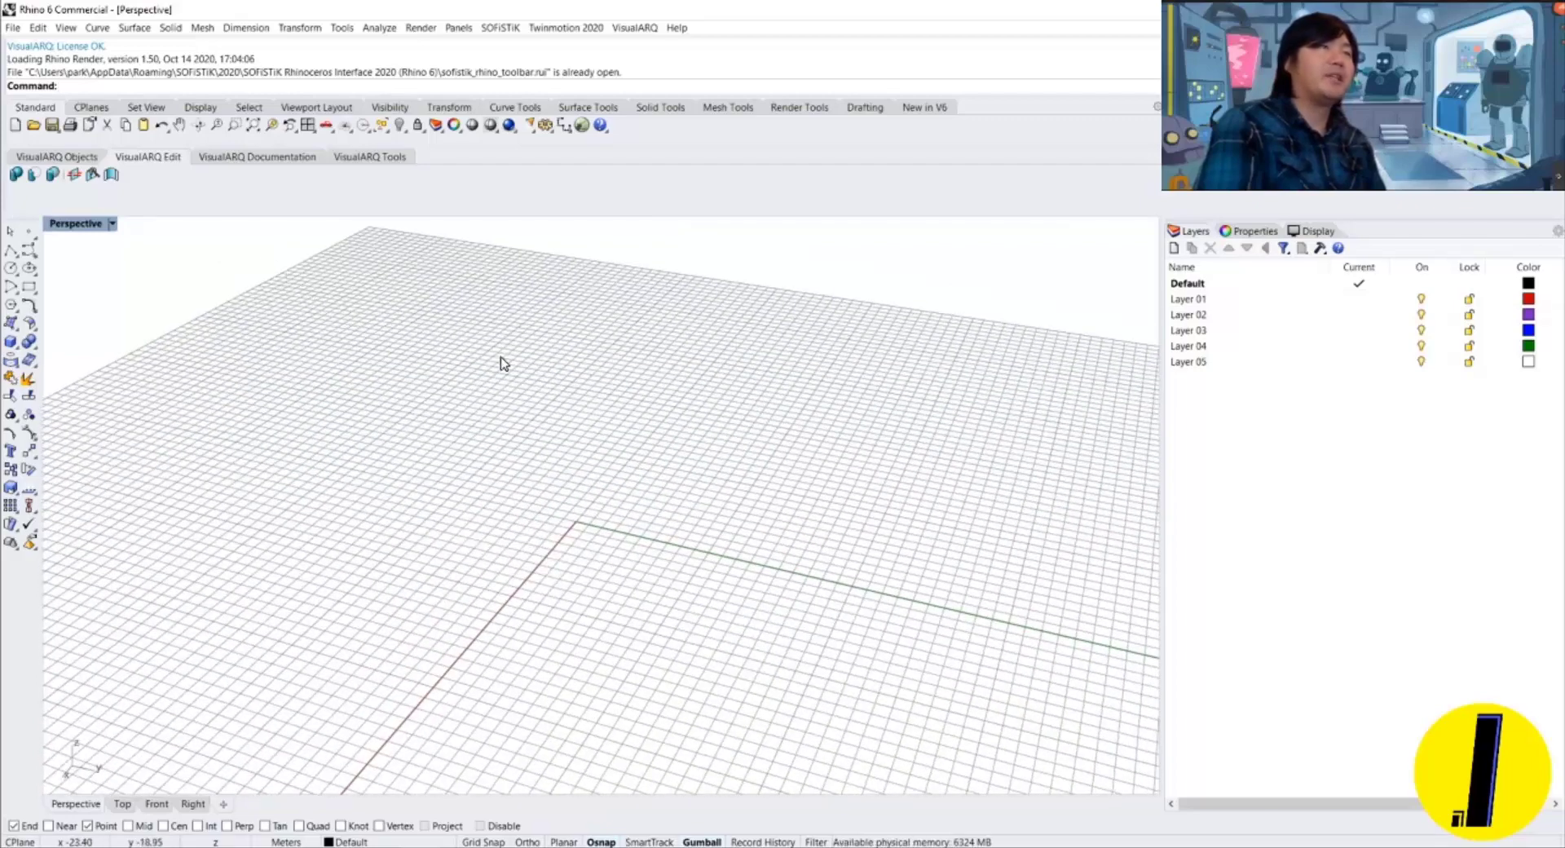
right_click_drag(503, 362, 580, 375)
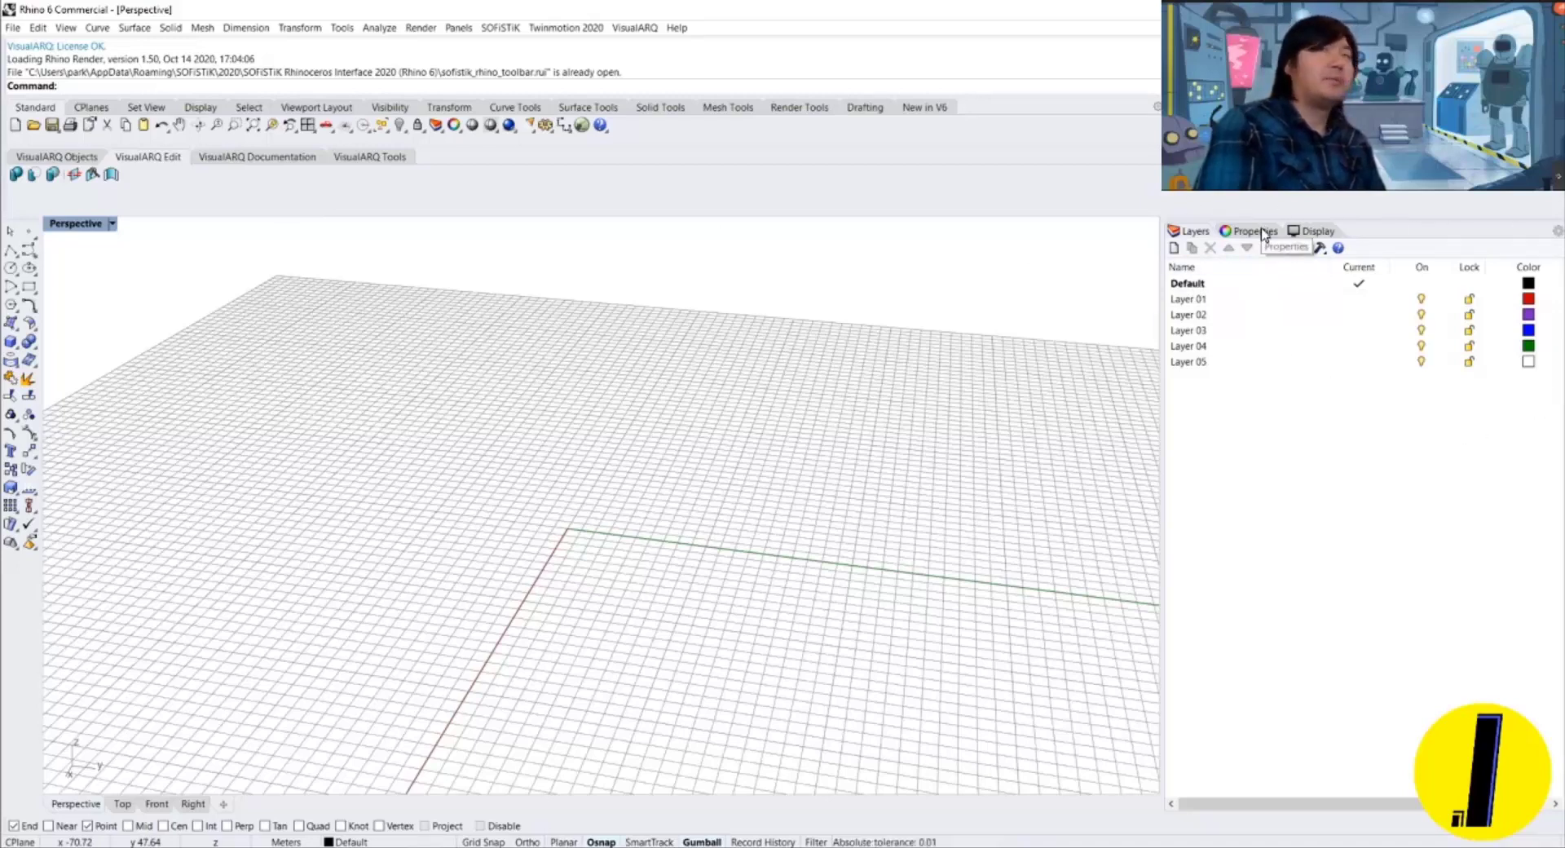
Review the Perspective viewport's display settings and properties, and return to the layer list.
left_click(1313, 232)
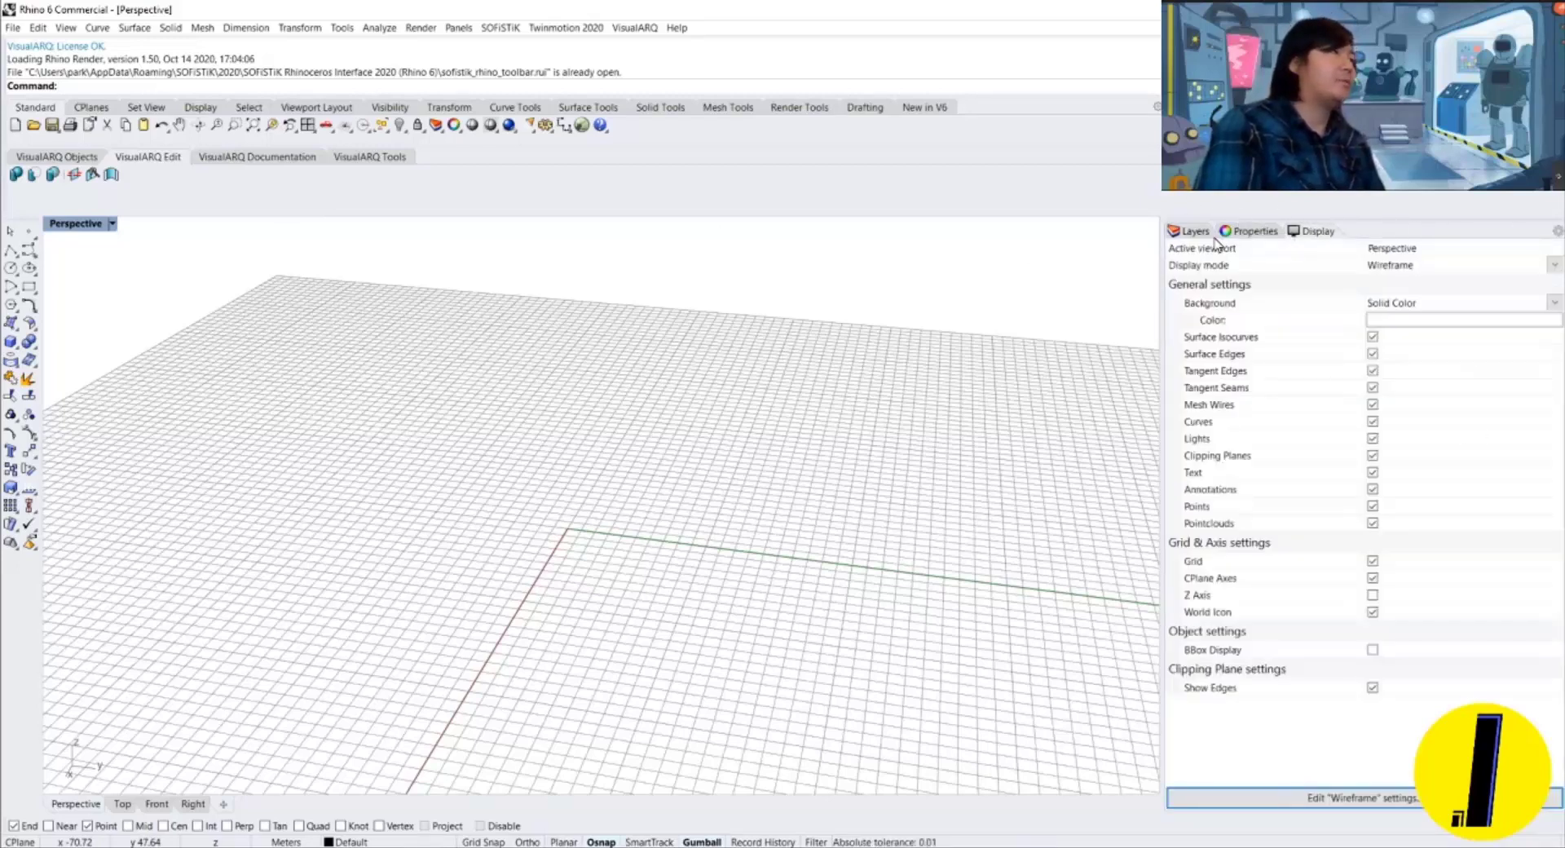
left_click(1246, 231)
left_click(1190, 231)
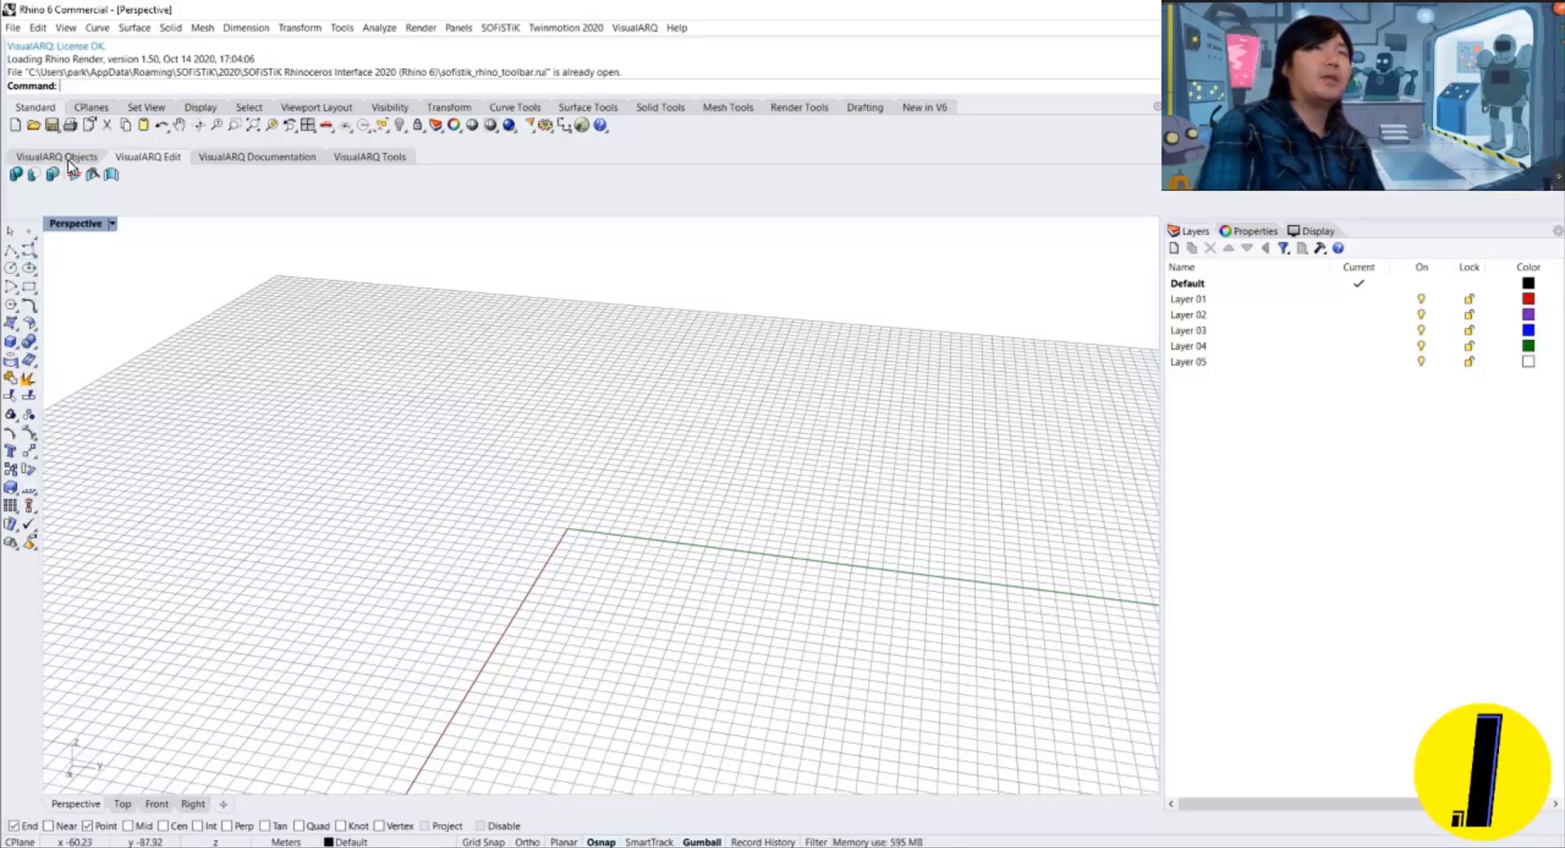
Look through the construction plane, view, display, selection, layout, visibility, transform and curve tool sets, and return to the standard tools.
left_click(93, 107)
left_click(142, 109)
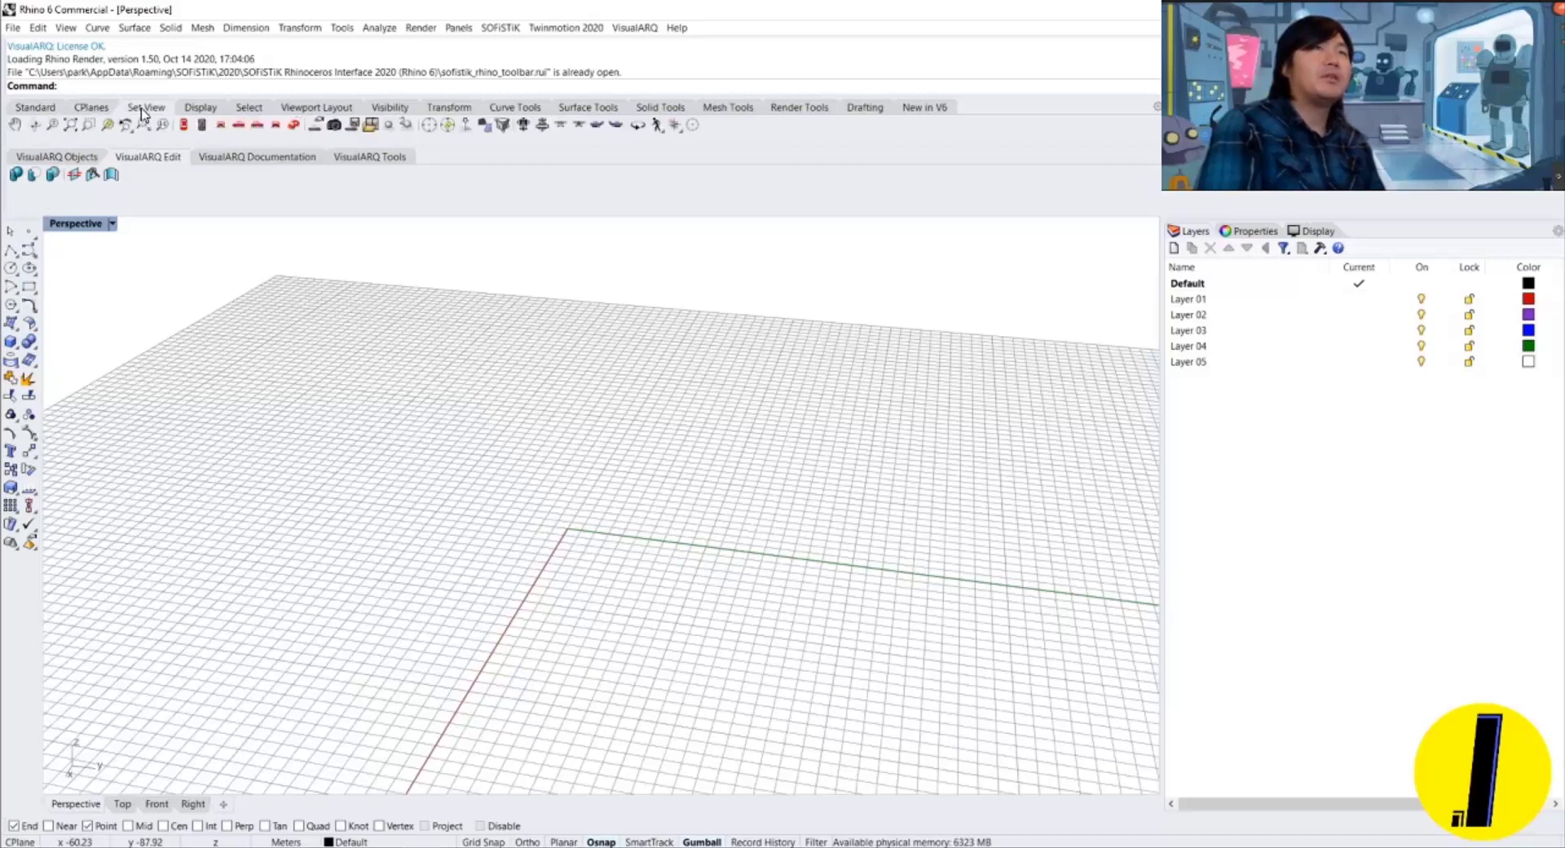
left_click(45, 110)
left_click(91, 108)
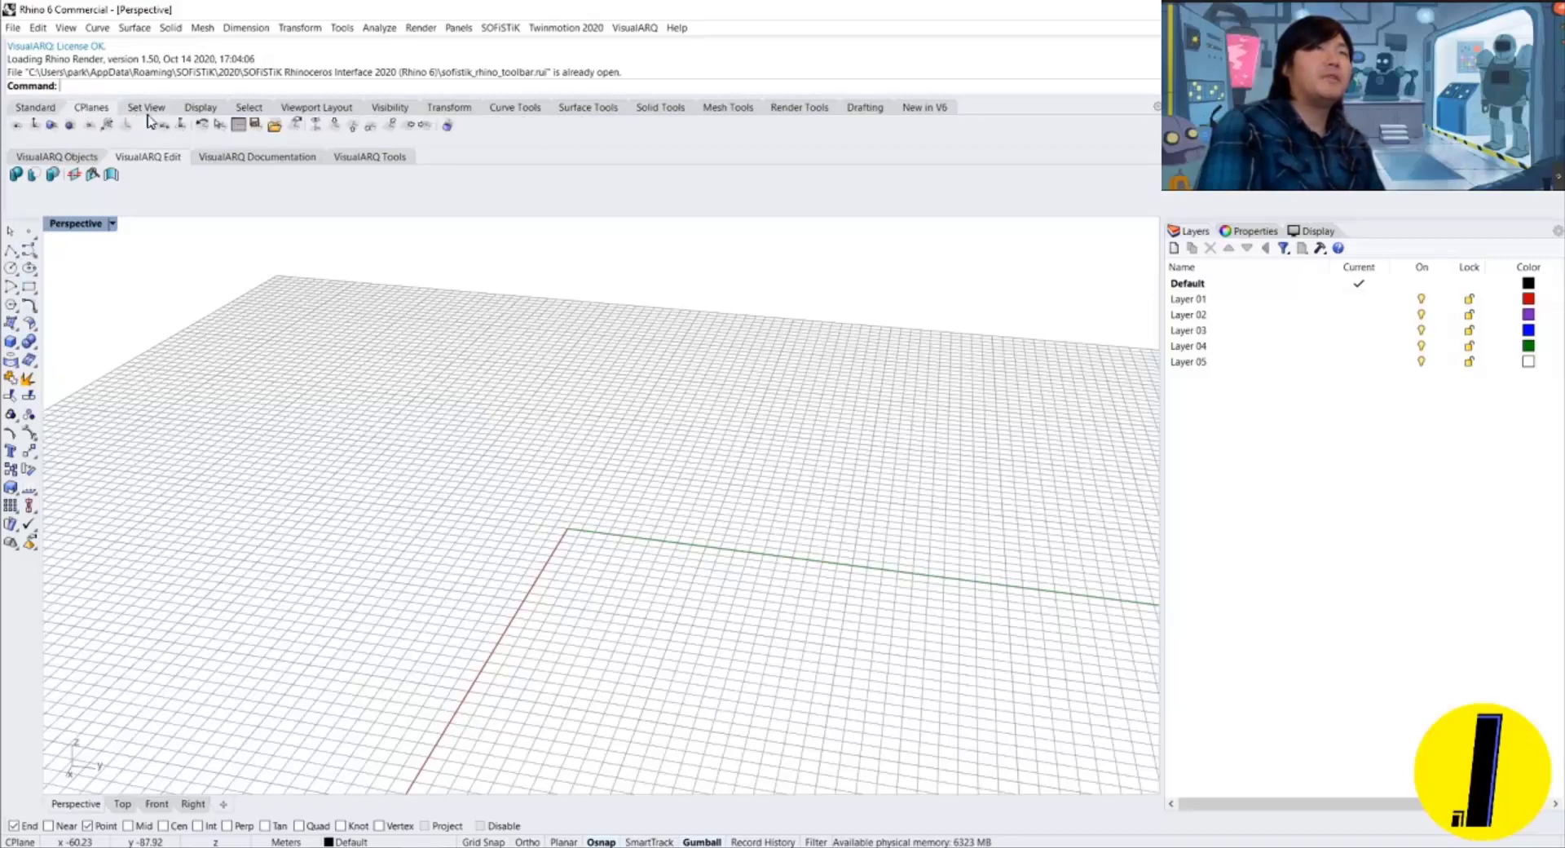
left_click(146, 108)
left_click(200, 109)
left_click(249, 109)
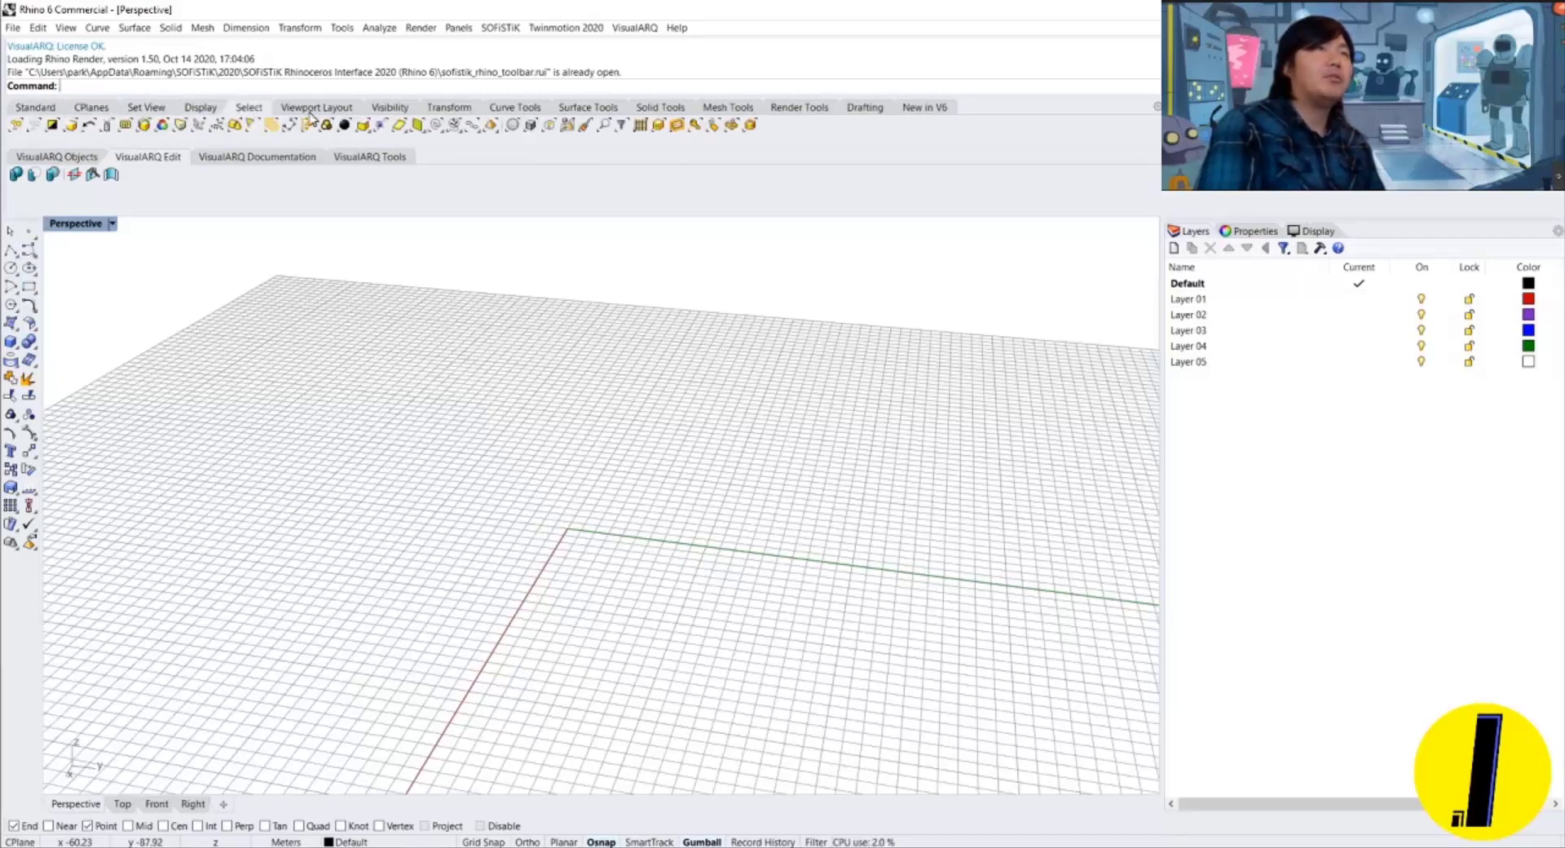
left_click(316, 108)
left_click(389, 109)
left_click(450, 111)
left_click(509, 107)
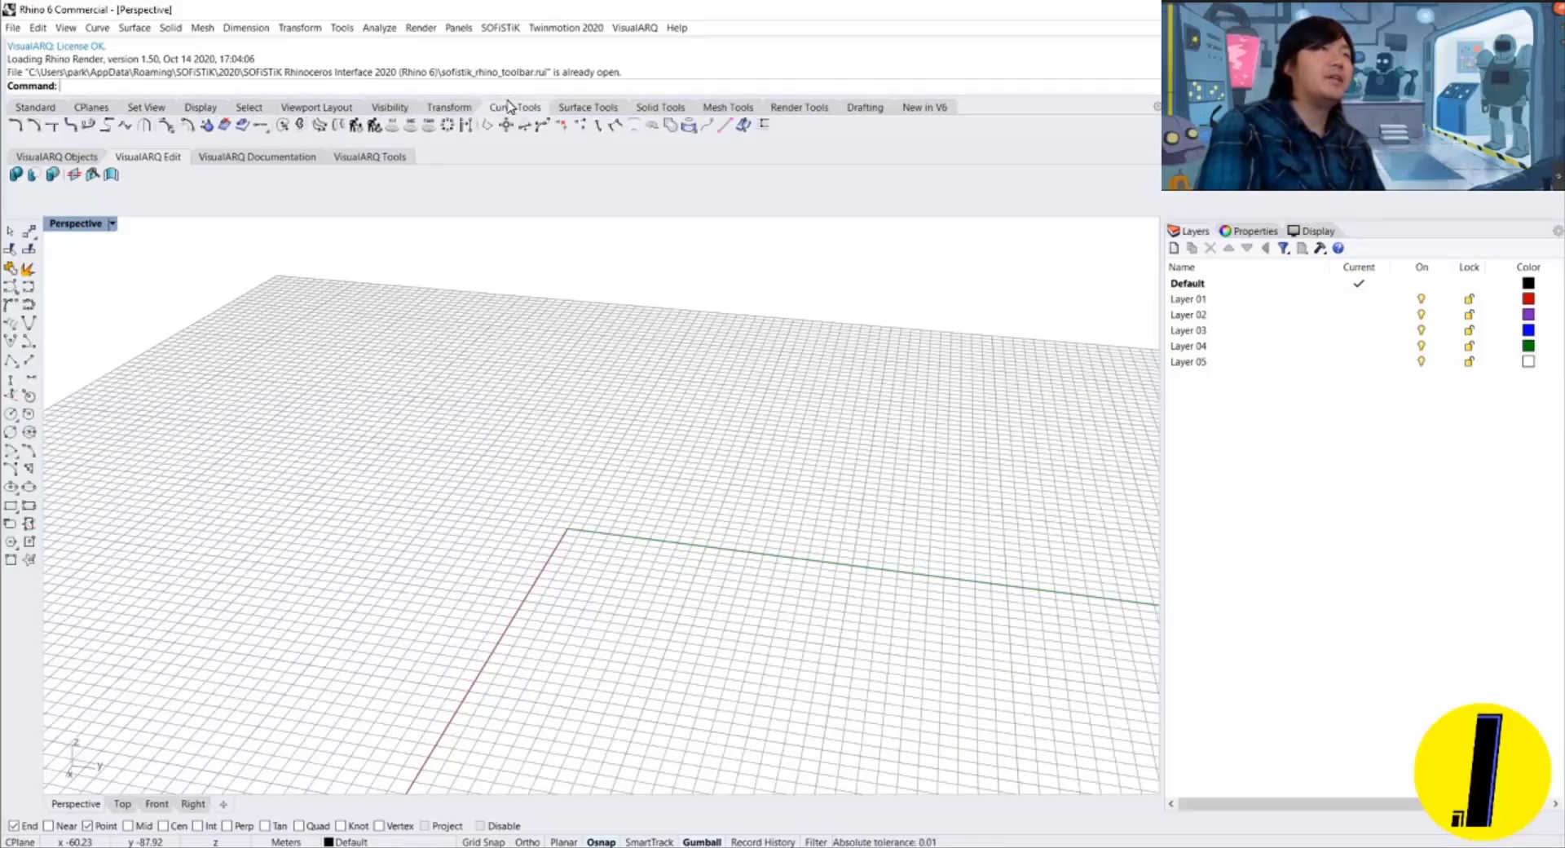
left_click(26, 110)
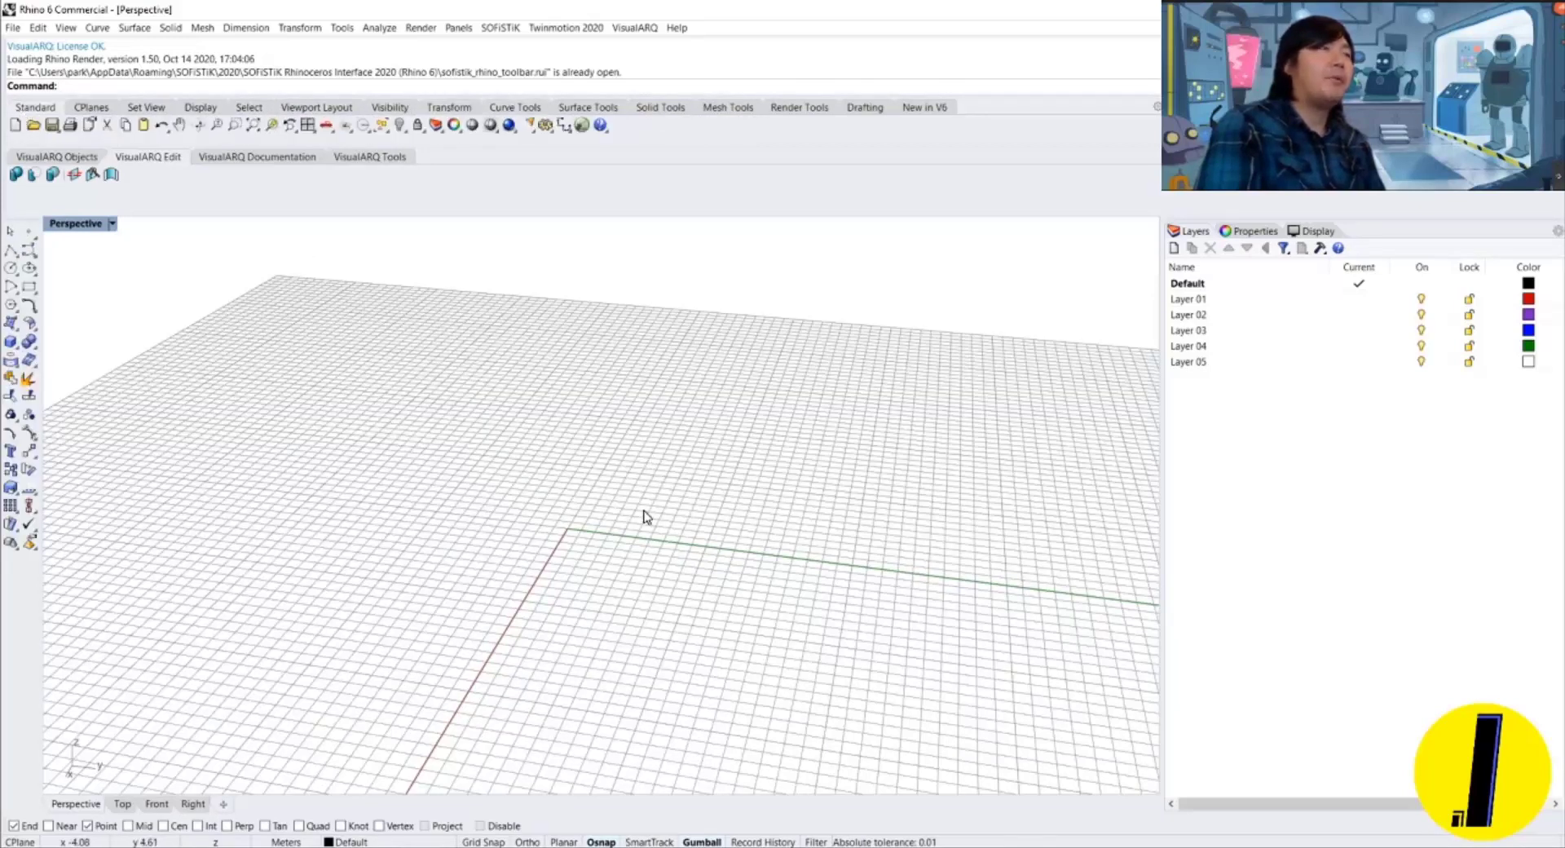
right_click_drag(644, 517, 677, 528)
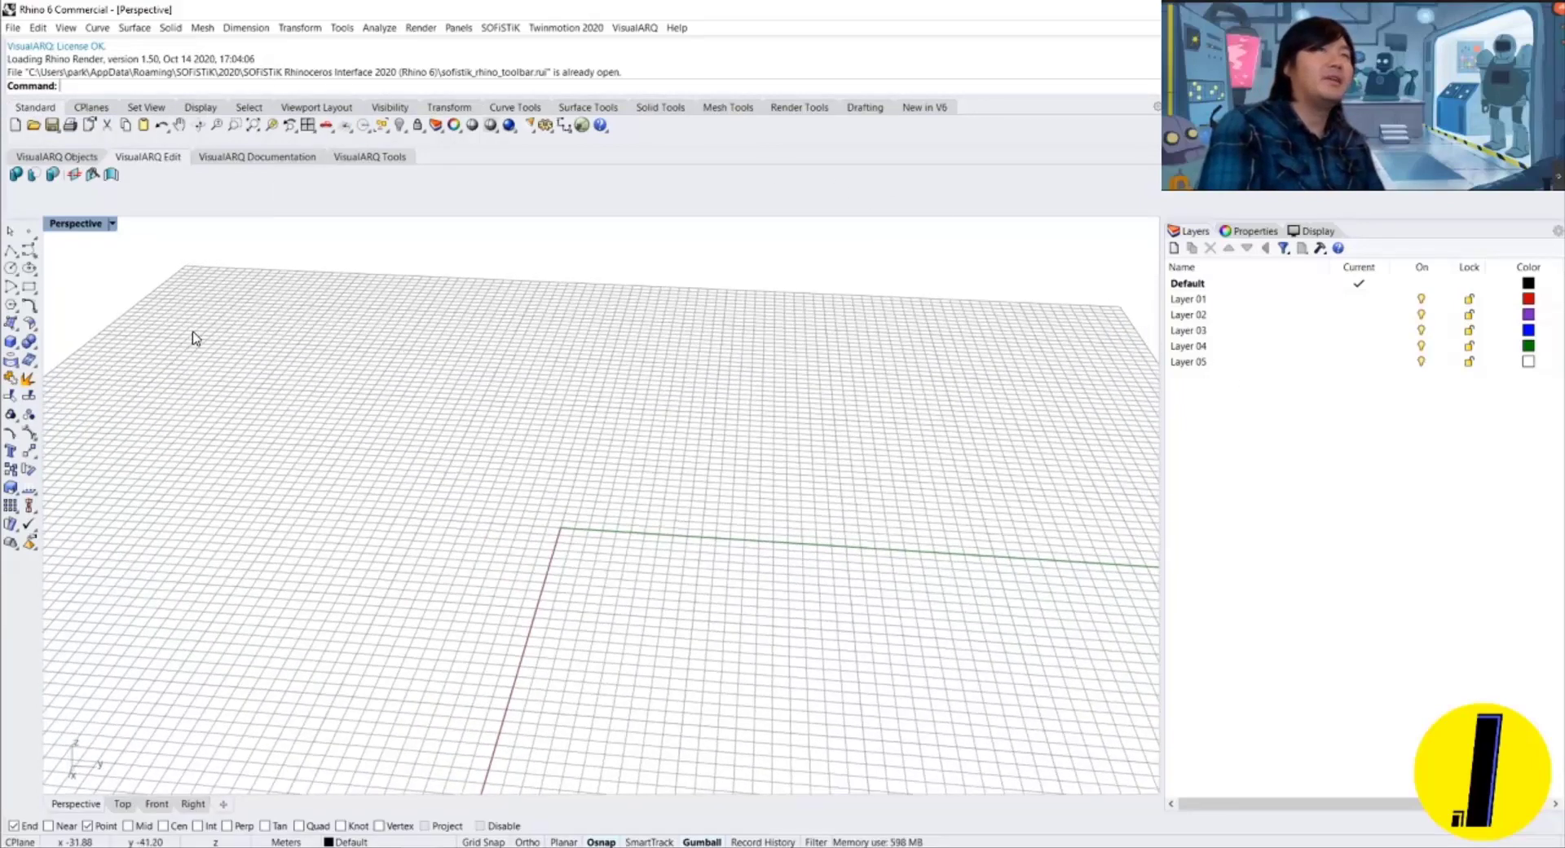
mouse_move(521, 350)
right_mouse_down()
mouse_move(551, 353)
mouse_move(538, 352)
right_mouse_up()
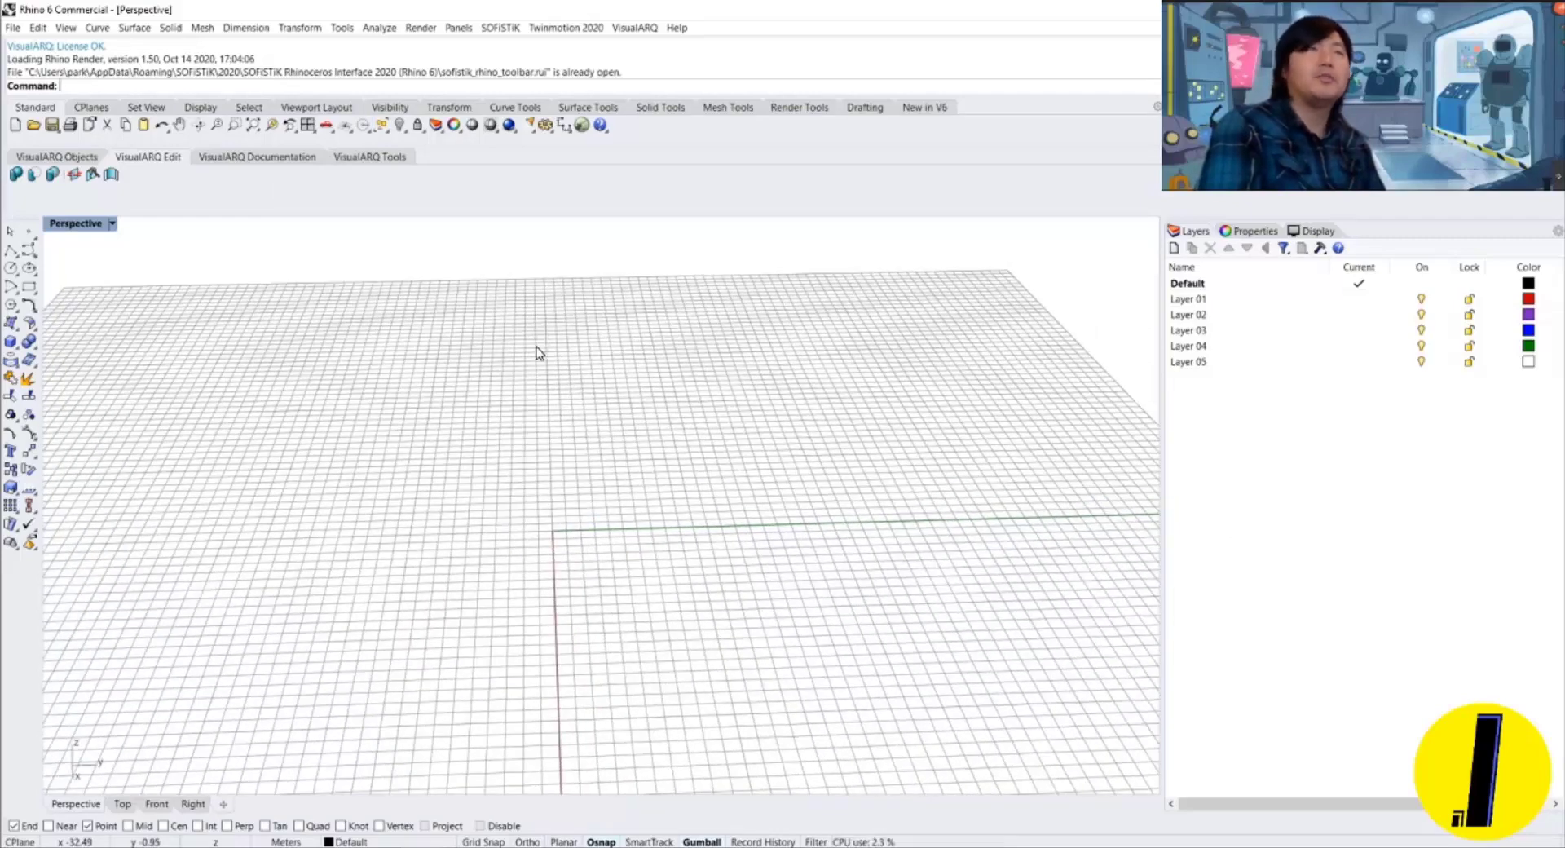
right_click_drag(546, 355, 545, 428)
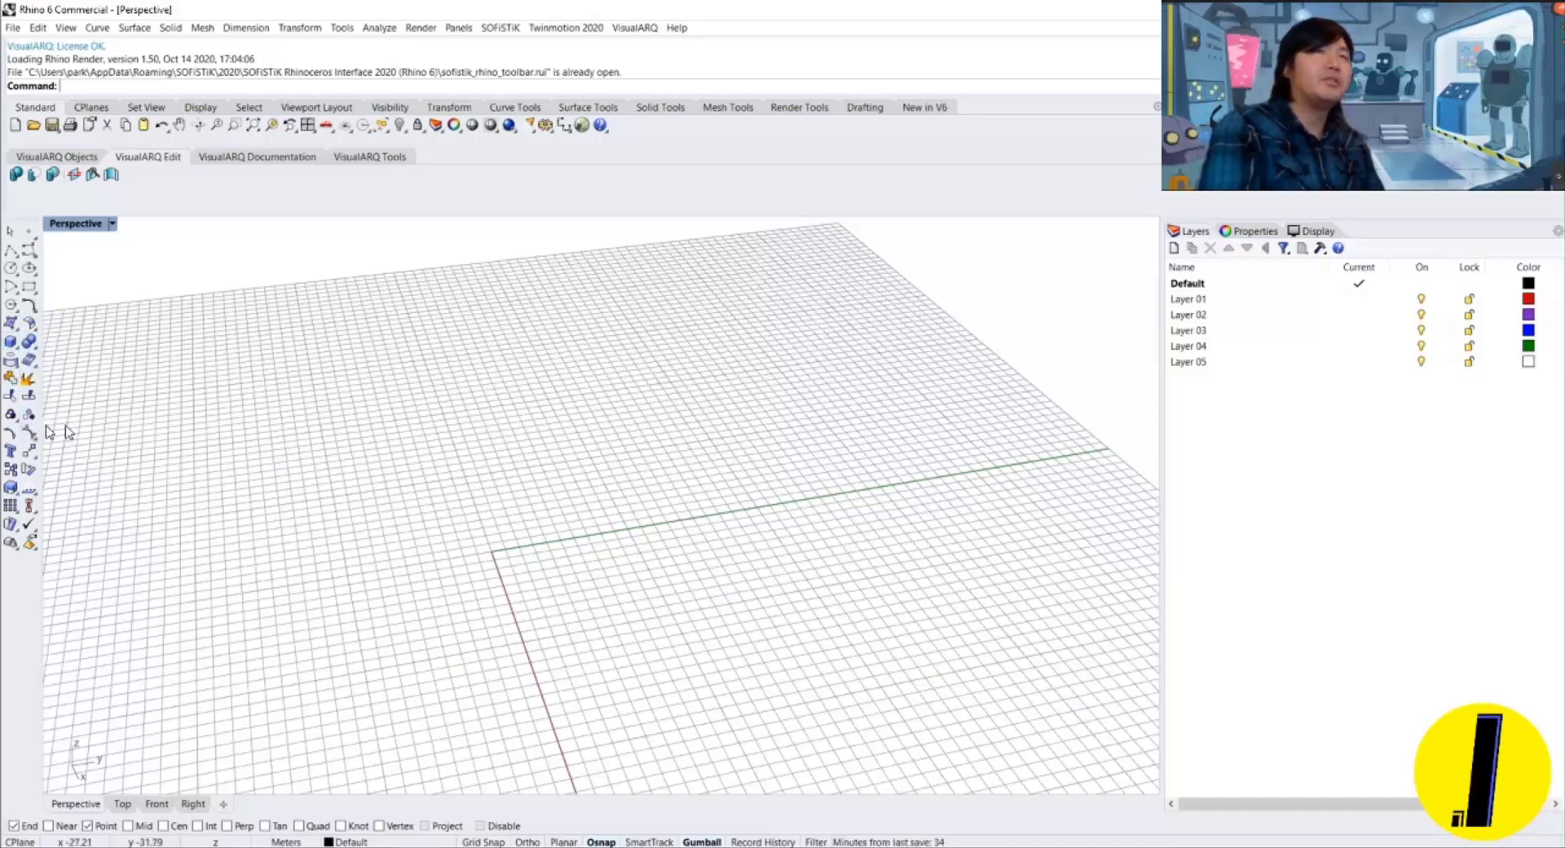
right_click_drag(621, 498, 570, 529)
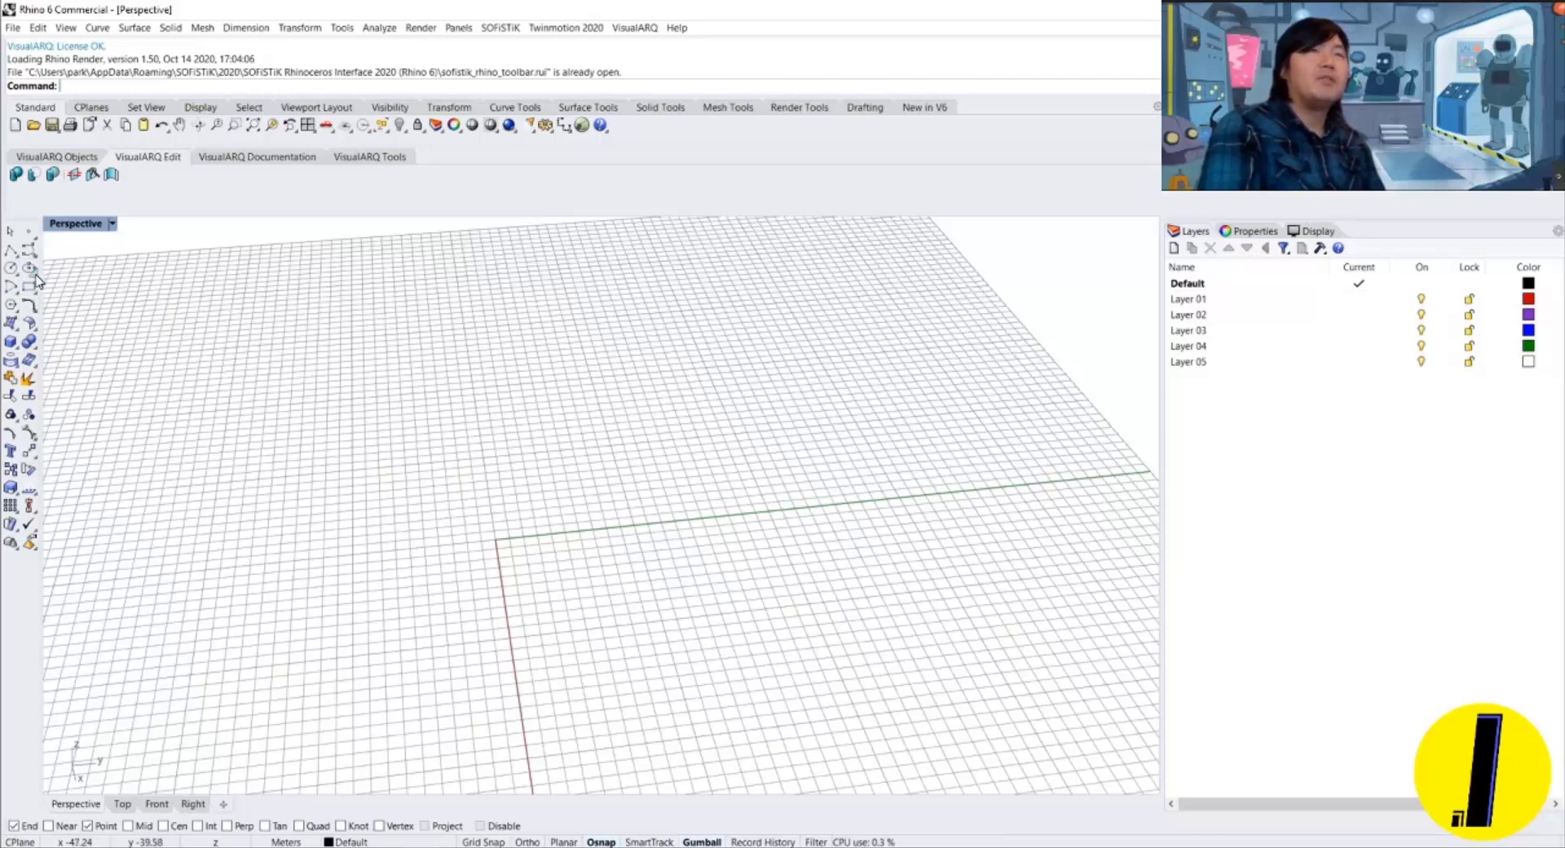
Detach the palette of ellipse tool variants to inspect it, and close it again.
left_click(29, 268)
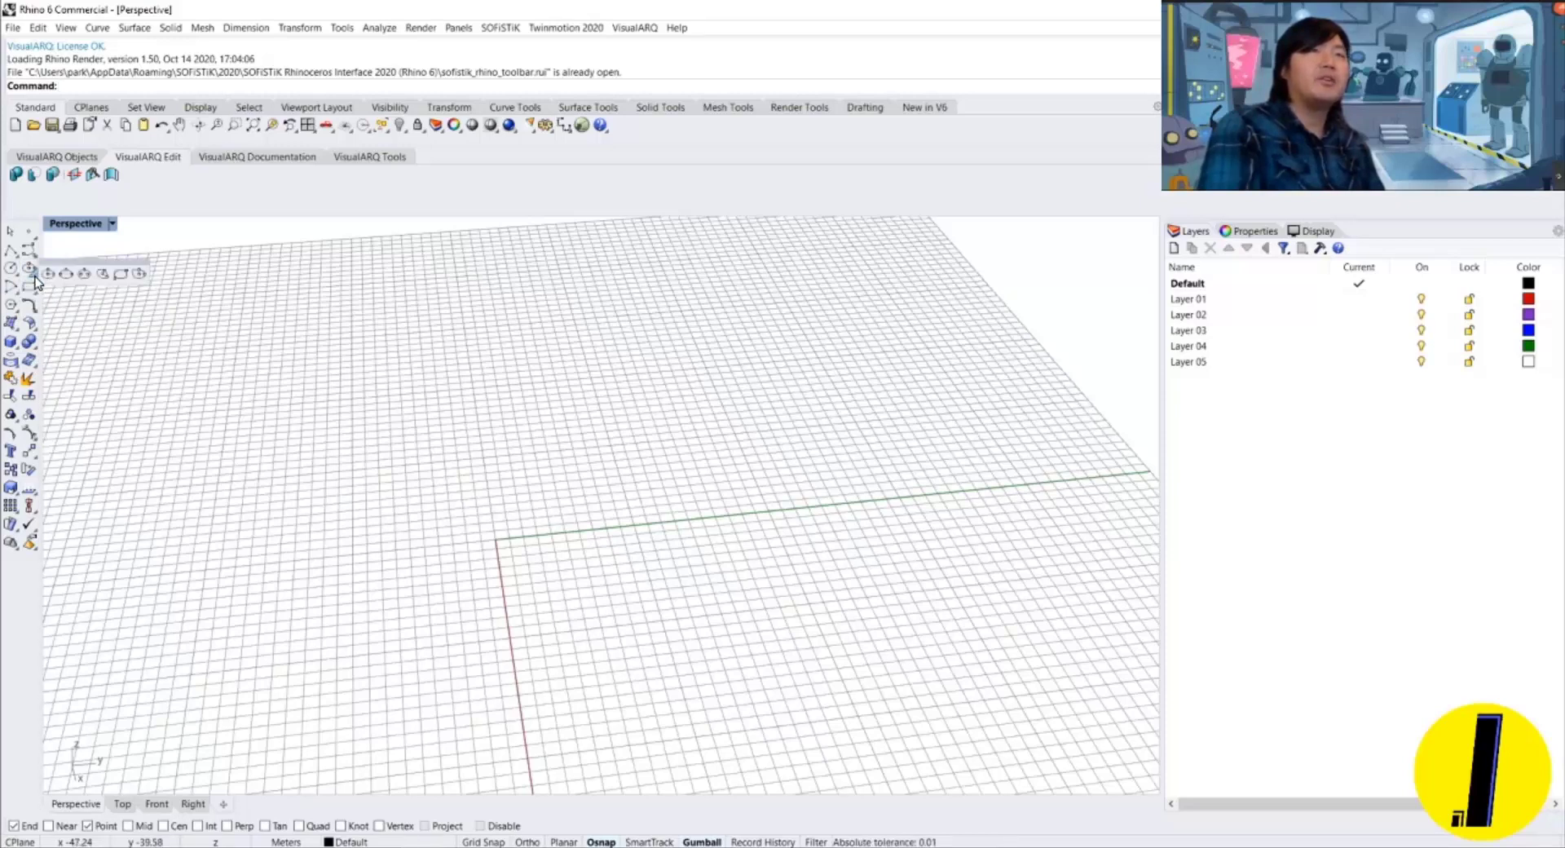
left_click_drag(61, 269, 200, 329)
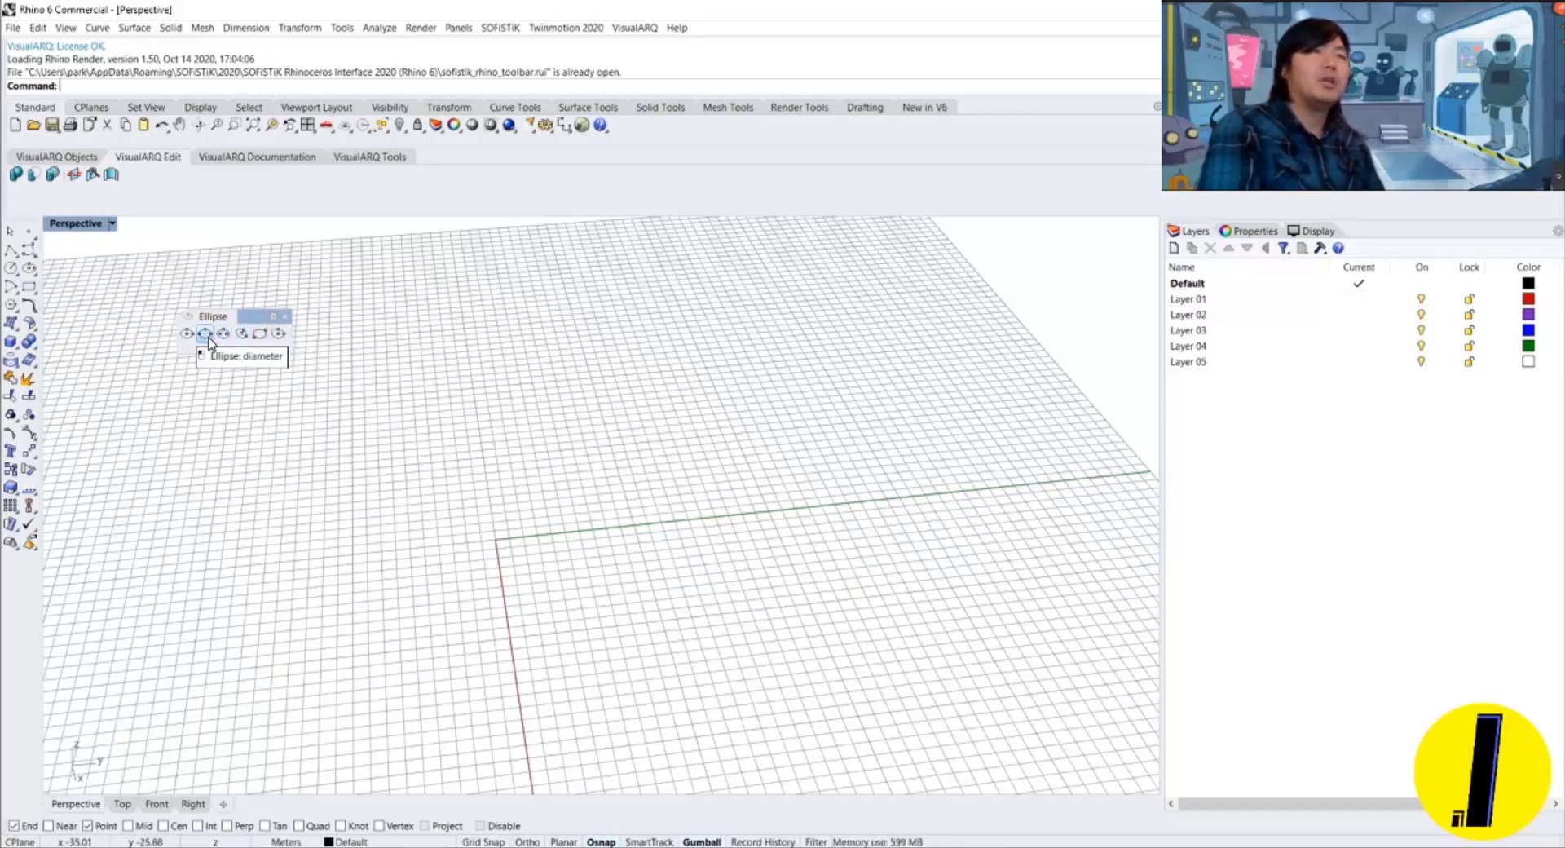
left_click(285, 317)
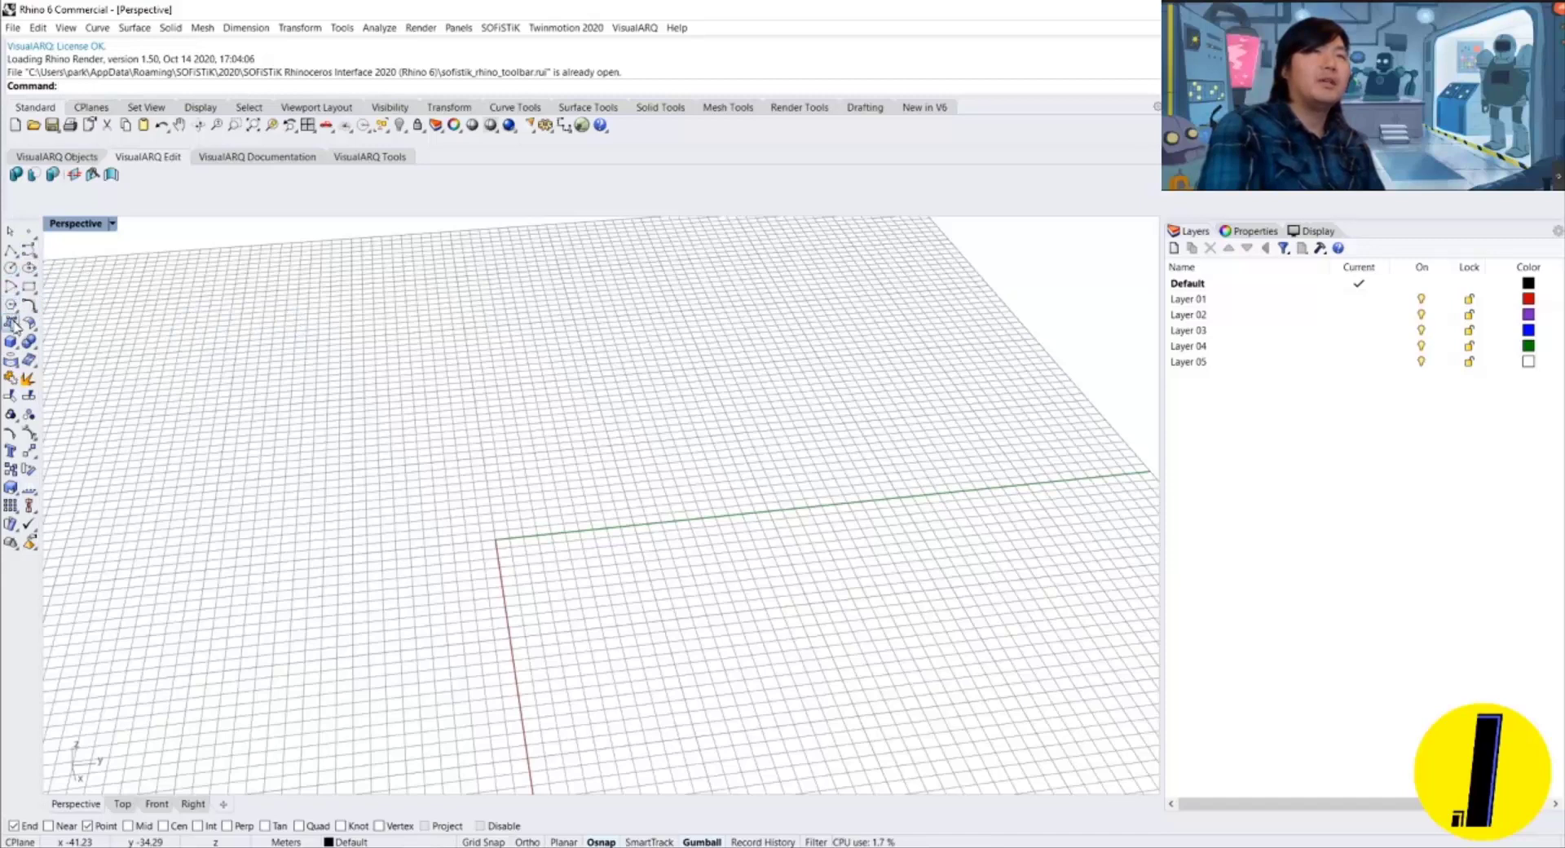
Draw an open zigzag polyline of eight vertices on the construction plane, starting near the origin and looping back beyond the Y axis.
left_click(13, 251)
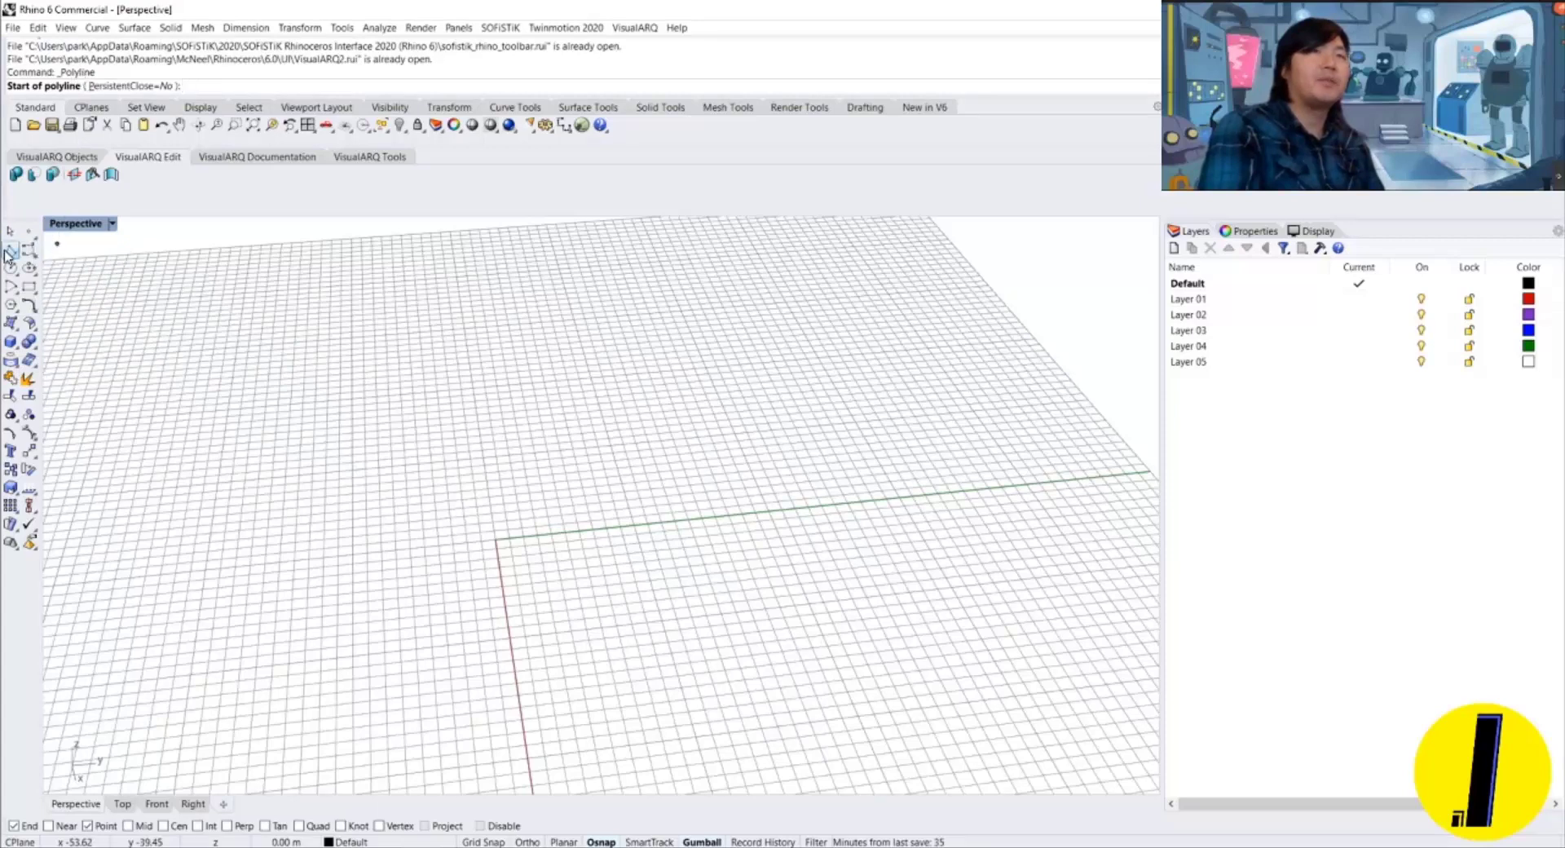
left_click(510, 585)
left_click(632, 451)
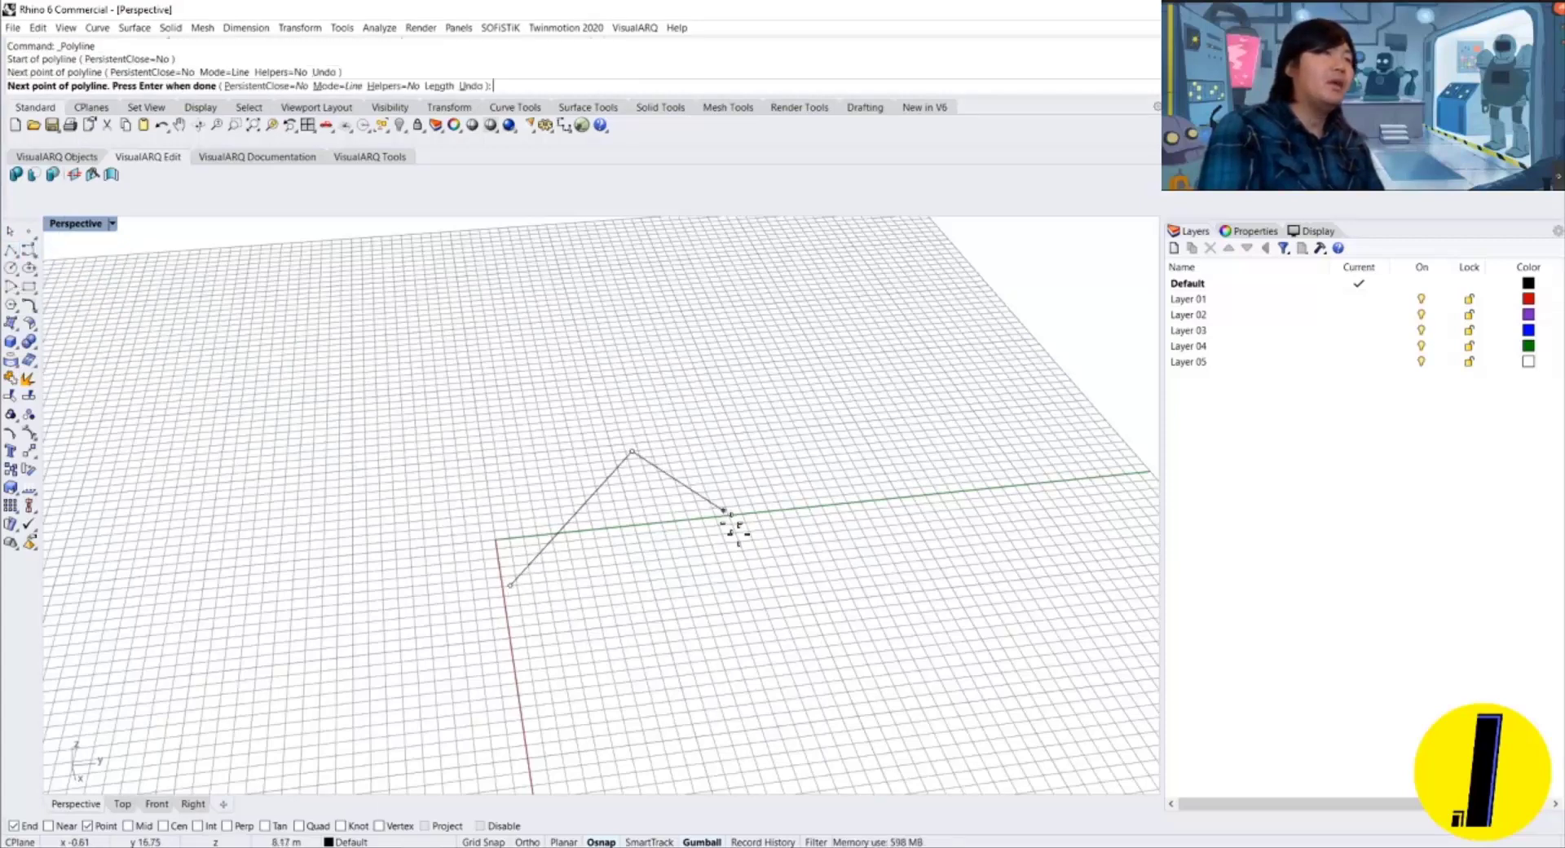
left_click(789, 617)
left_click(1019, 569)
left_click(1097, 380)
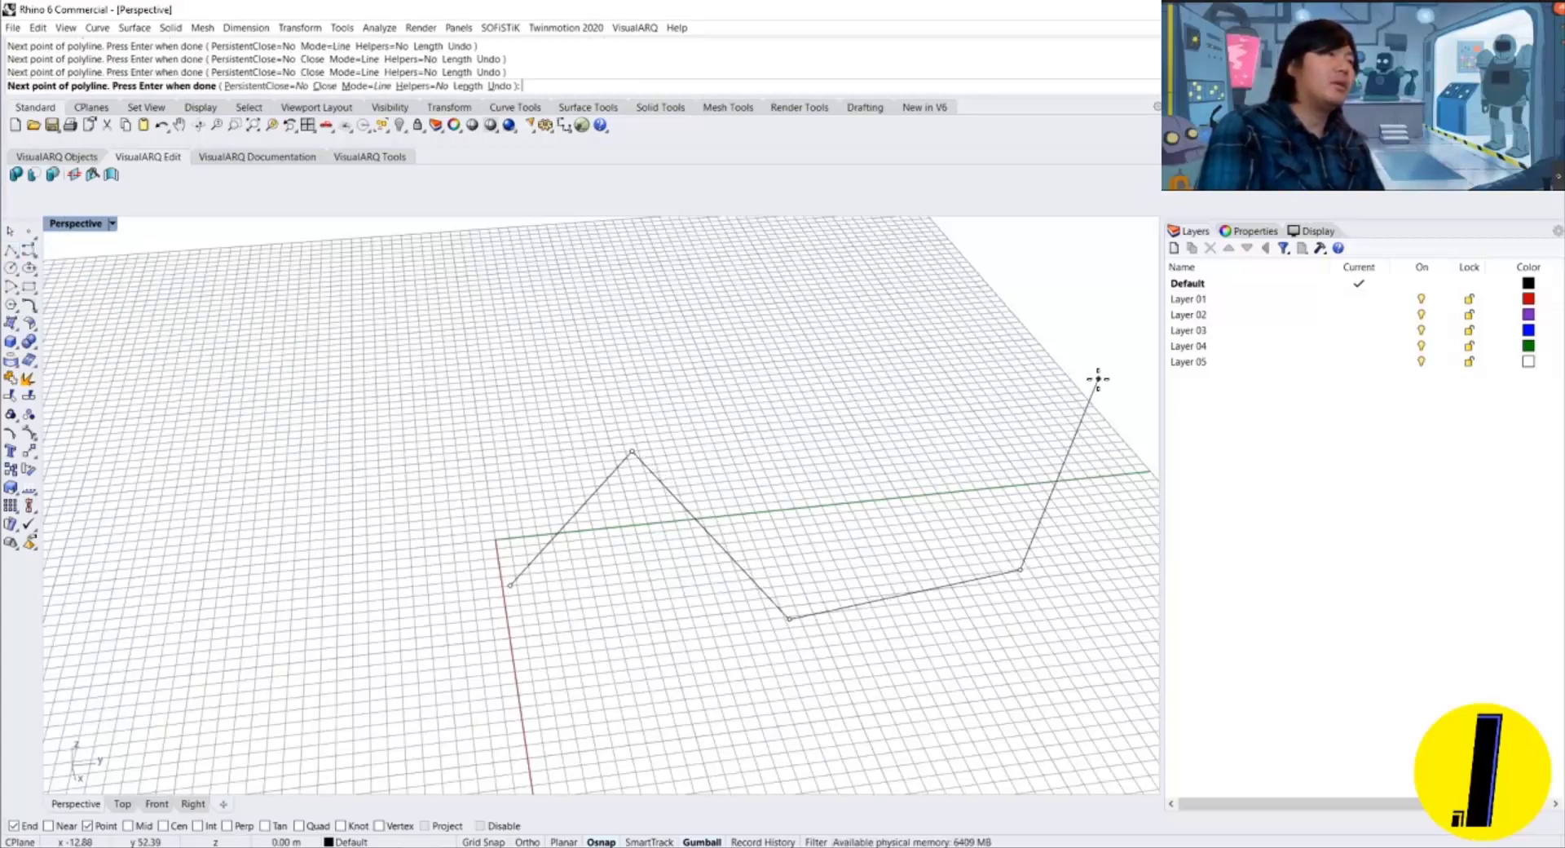
left_click(938, 326)
left_click(896, 435)
left_click(722, 383)
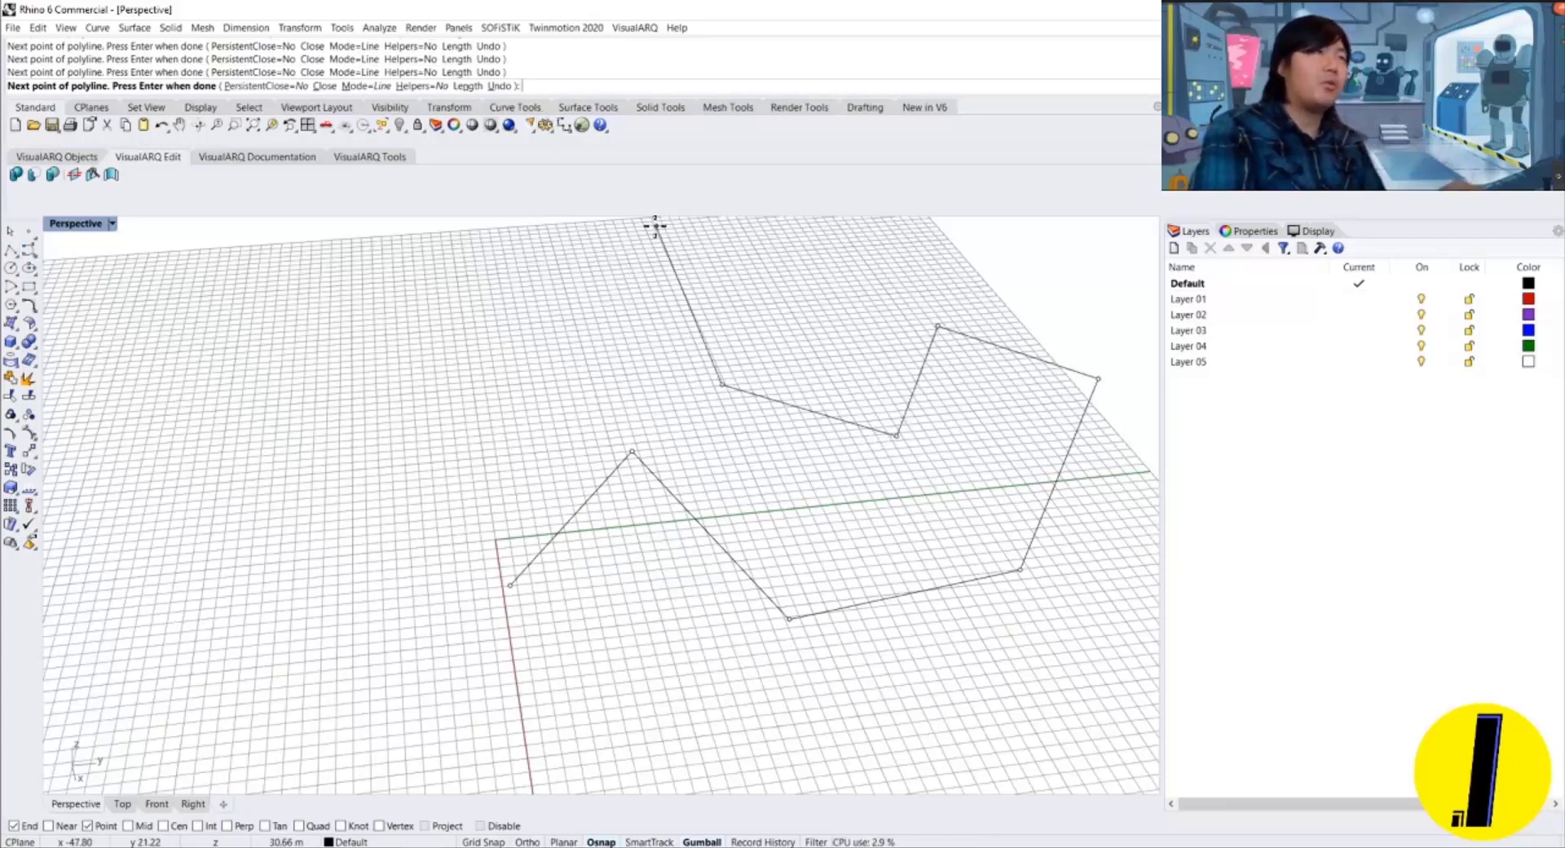
Add a polyline vertex at the origin 0,0,0 and close the polyline.
type("0,0")
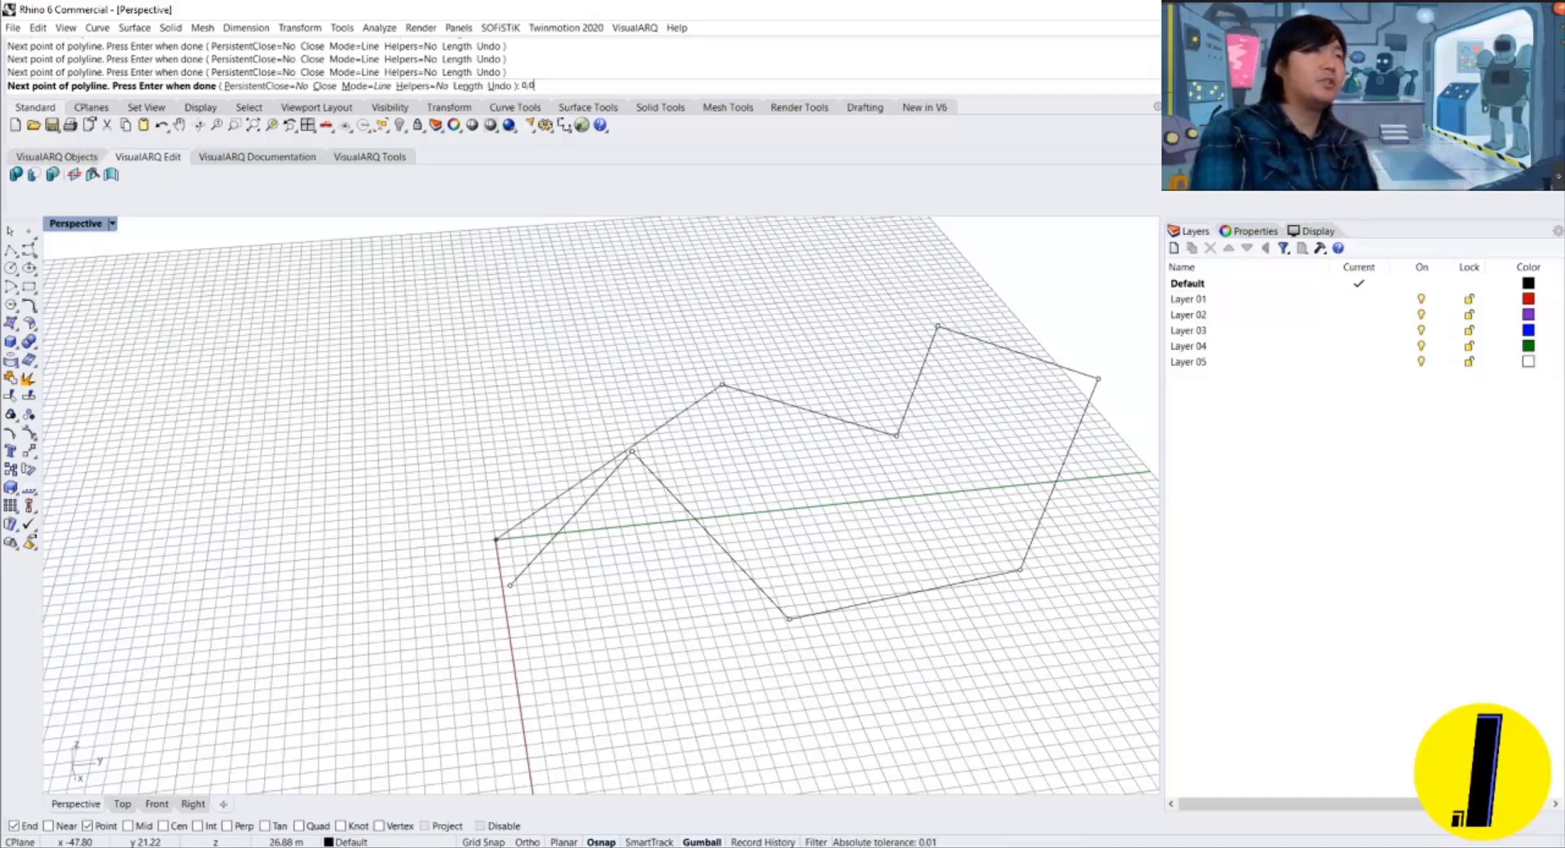
key("Return")
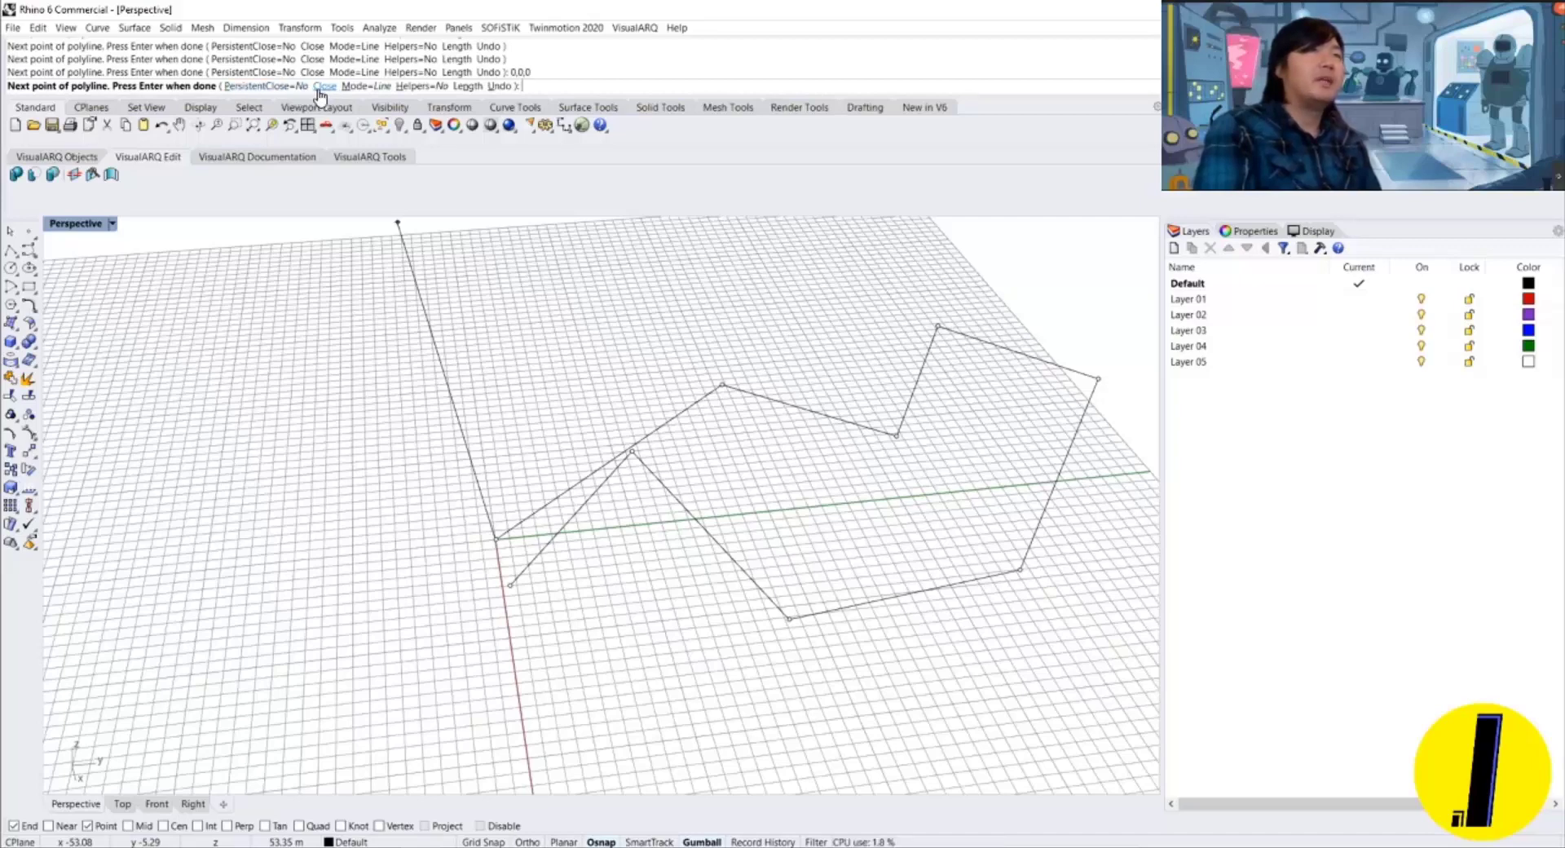
left_click(322, 87)
Move the polyline's second drawn vertex along the X axis to the other side of the Y axis.
right_click_drag(760, 514, 567, 506)
left_click(807, 445)
left_click(636, 549)
scroll(631, 531, "up", 6)
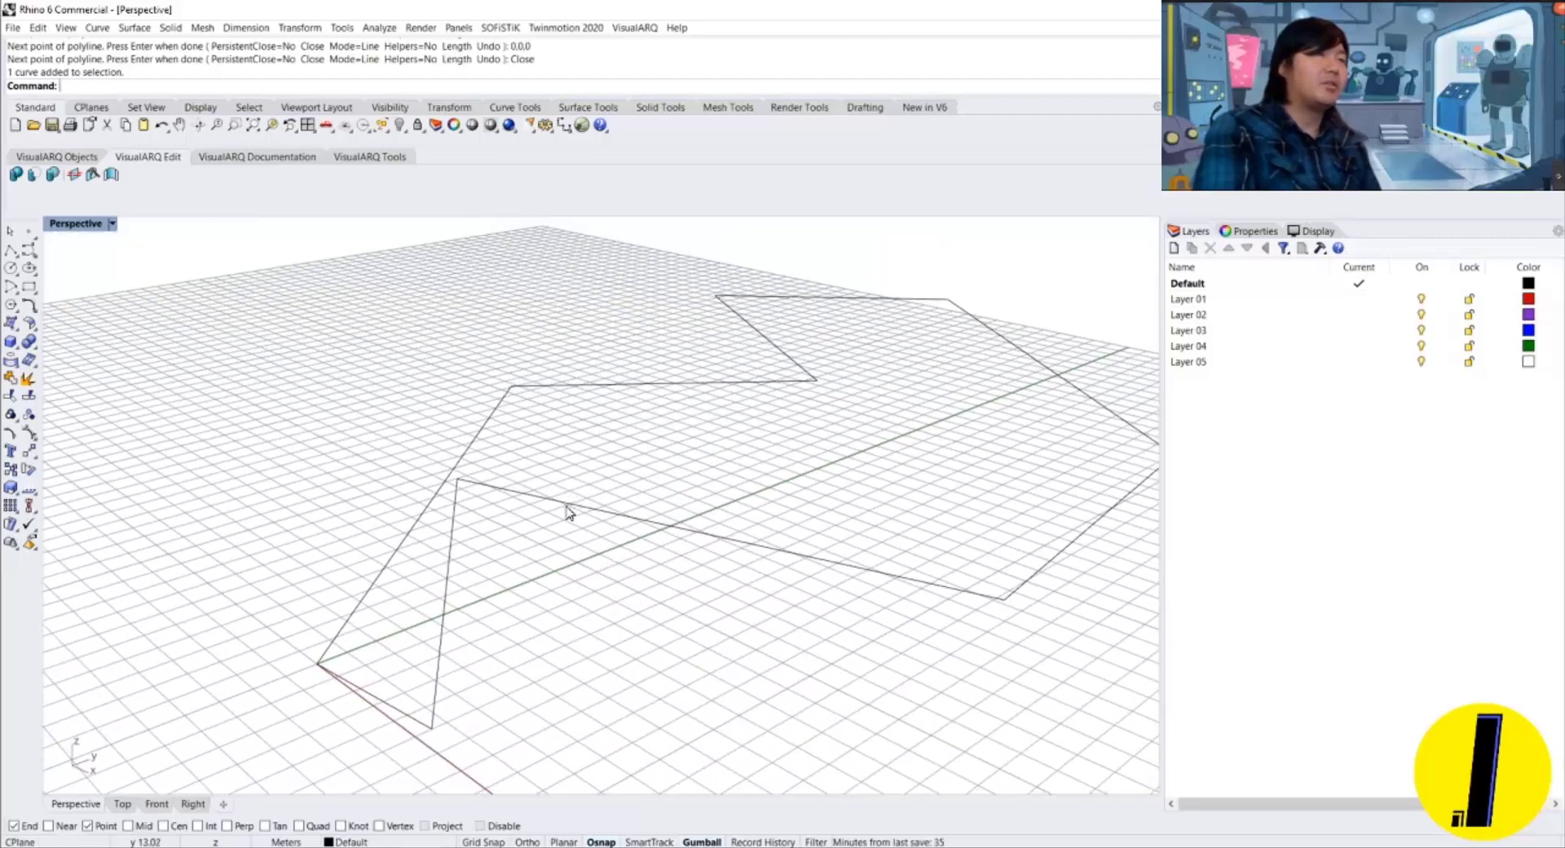
left_click(568, 511)
left_click(459, 480)
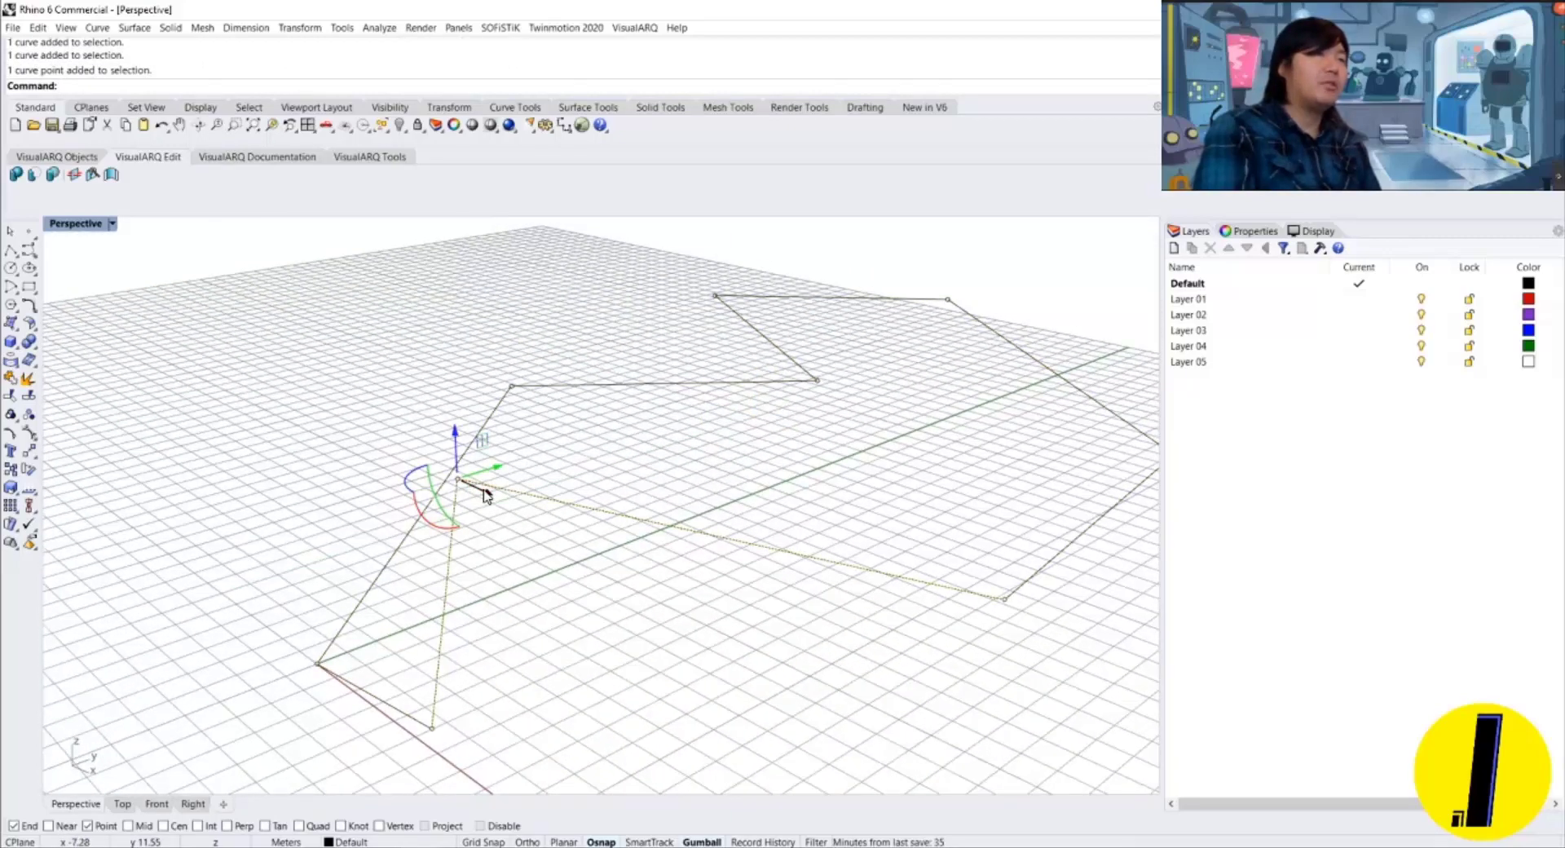
left_click_drag(485, 490, 682, 596)
Move the polyline's third drawn vertex slightly outward and clear the selection.
left_click(1012, 600)
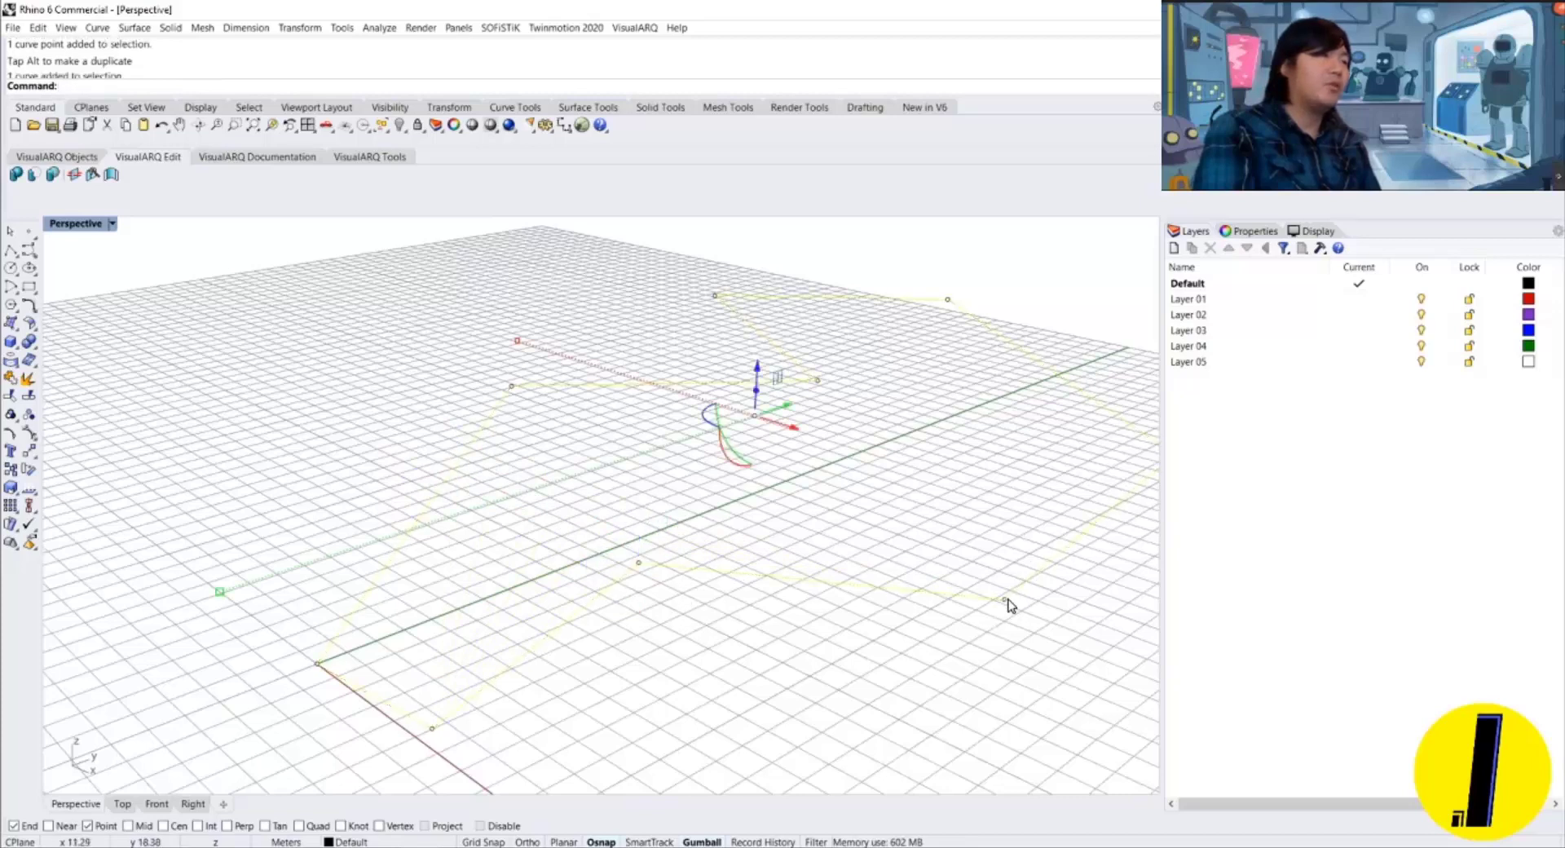
left_click(1008, 600)
left_click_drag(1029, 611, 1049, 565)
left_click(1034, 601)
left_click(937, 530)
left_click(946, 529)
scroll(986, 583, "down", 2)
scroll(986, 584, "down", 4)
left_click(896, 617)
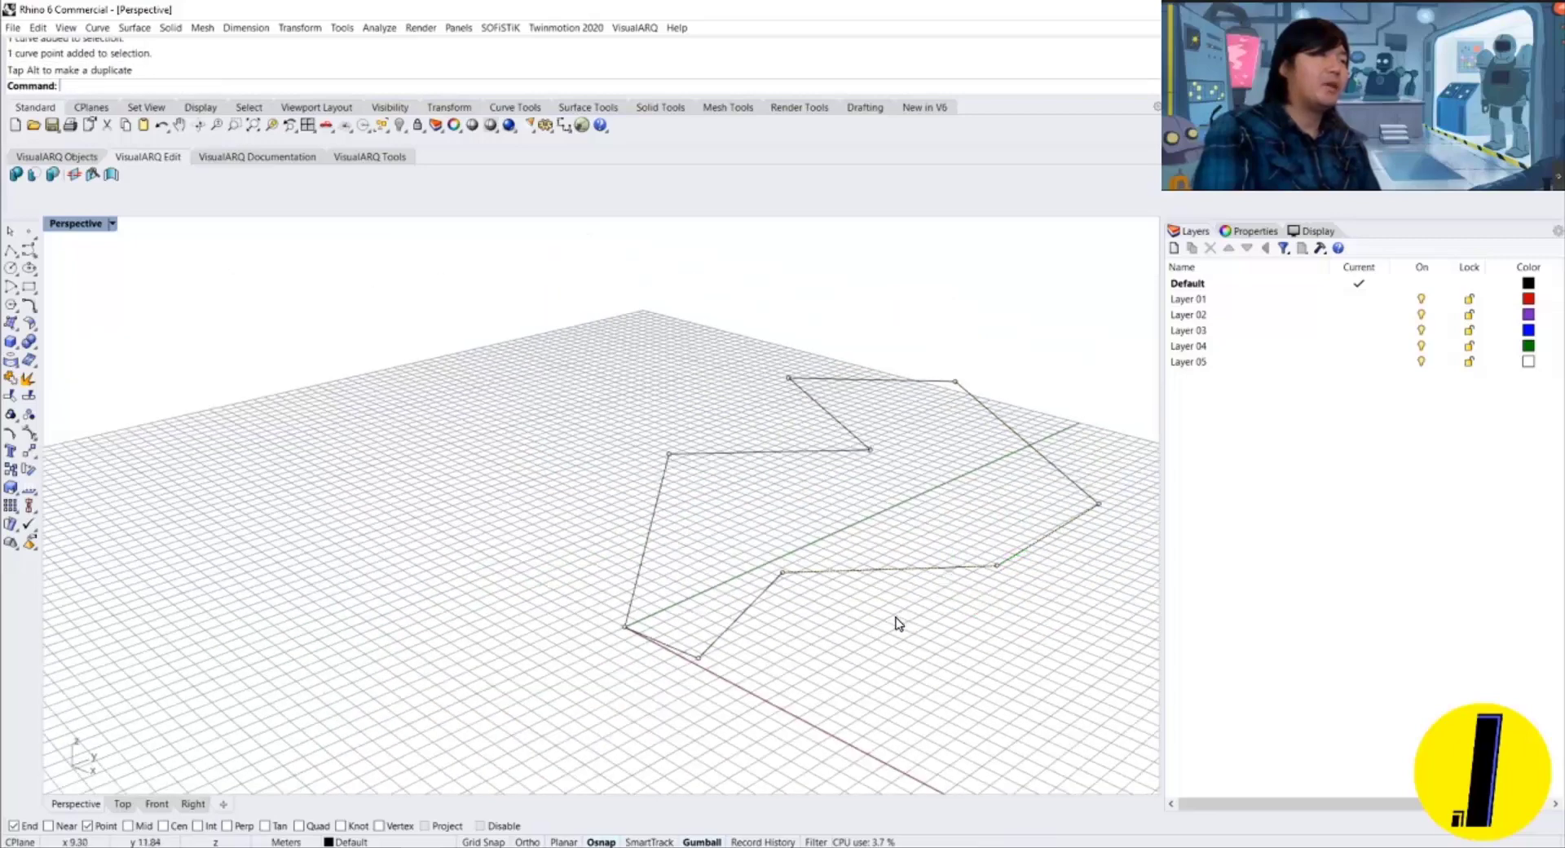
Offset the closed polyline outward by a distance of 2 with sharp corners and clear the selection.
right_click_drag(894, 617, 789, 554)
left_click(793, 459)
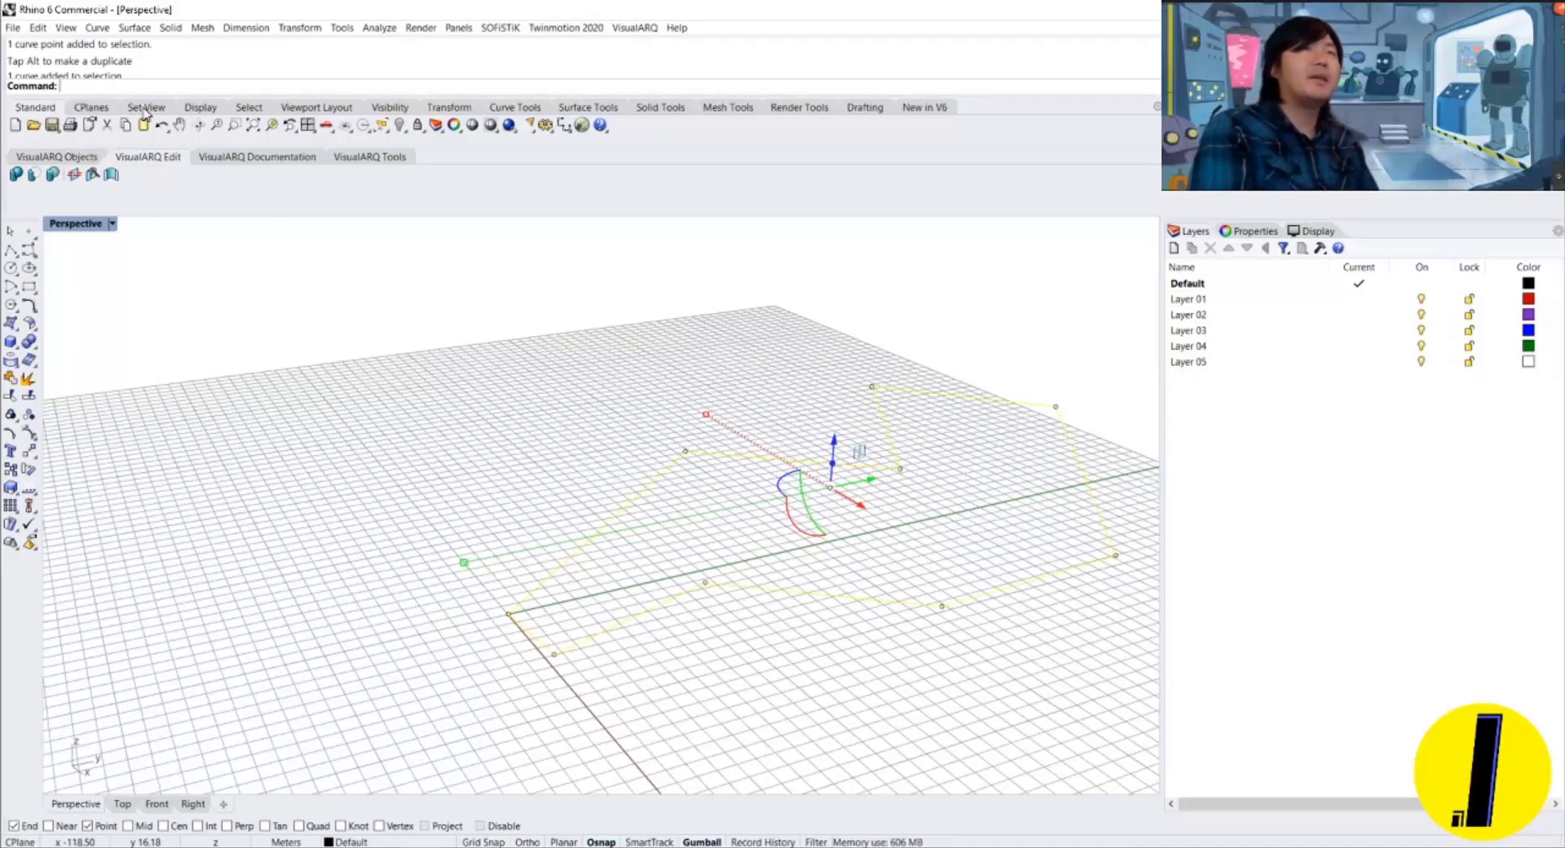
type("Ofse")
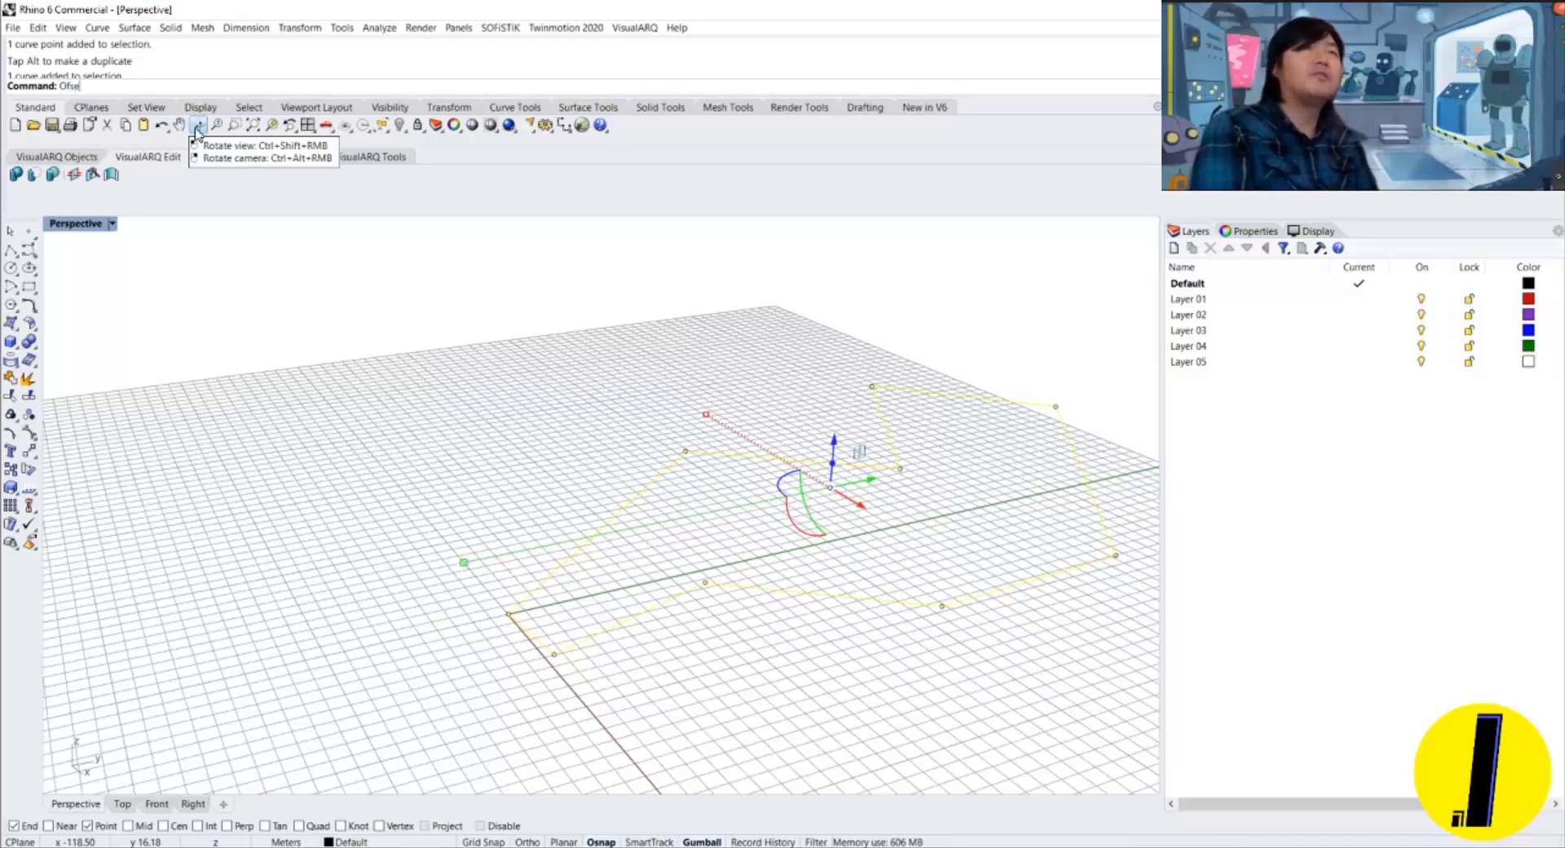
key("BackSpace")
key("BackSpace")
type("fs")
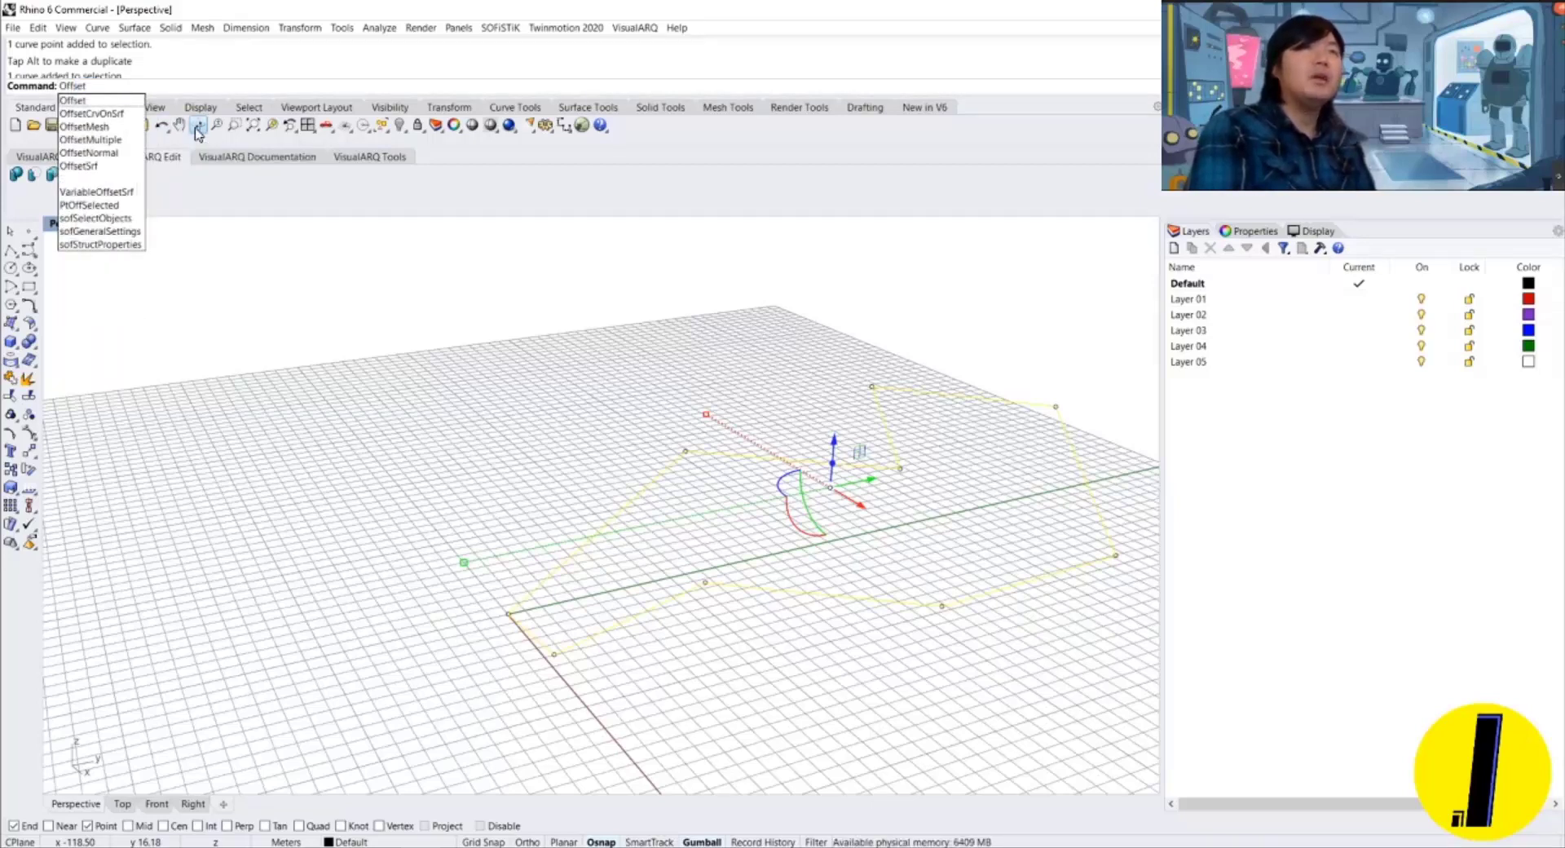
left_click(122, 101)
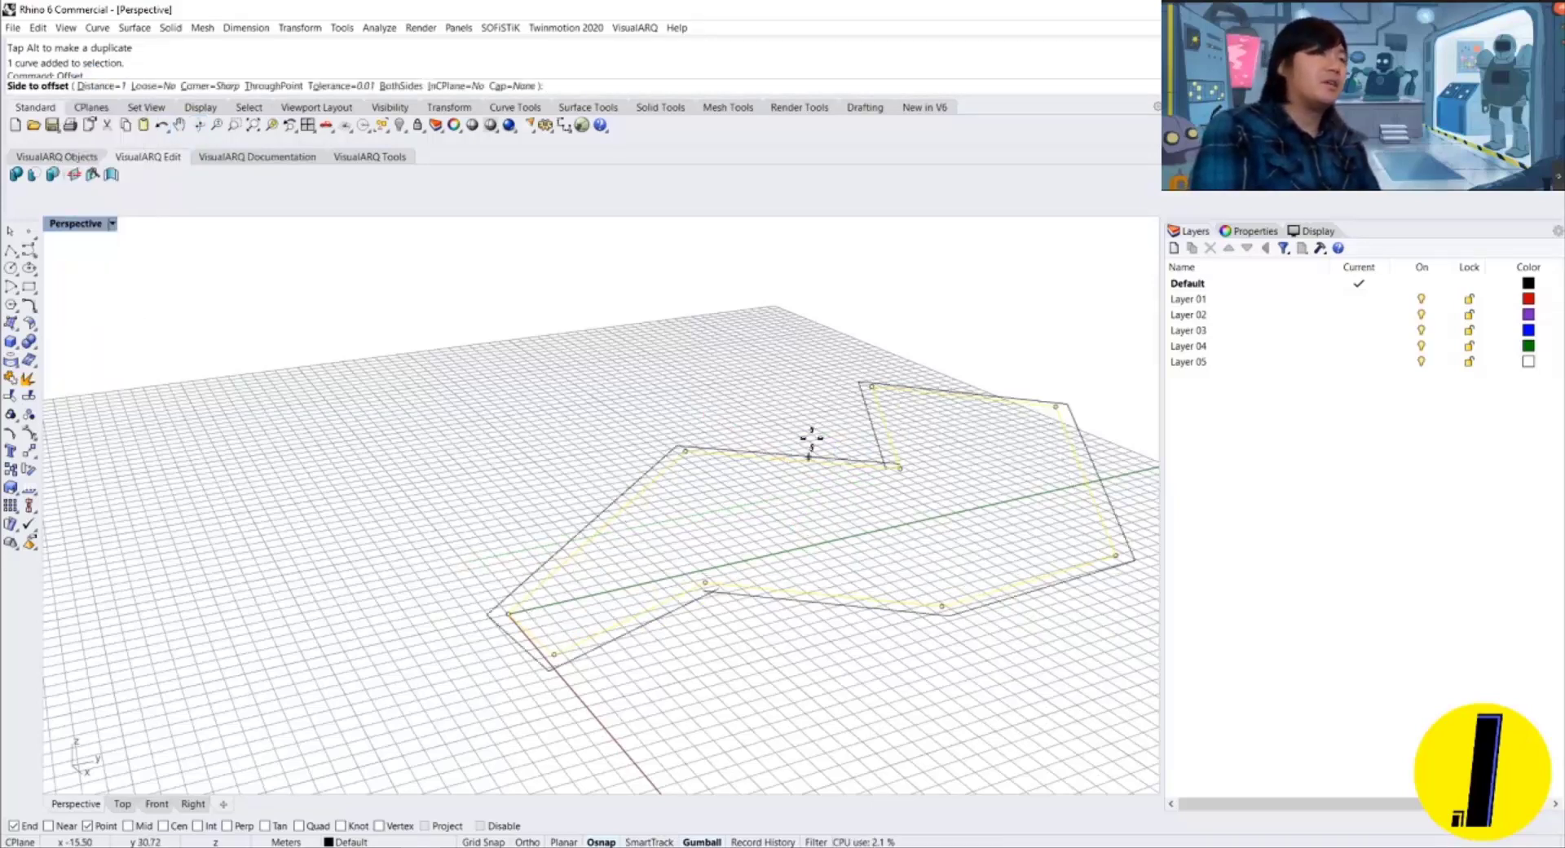
scroll(678, 397, "up", 2)
right_click_drag(678, 397, 644, 407)
scroll(761, 429, "down", 2)
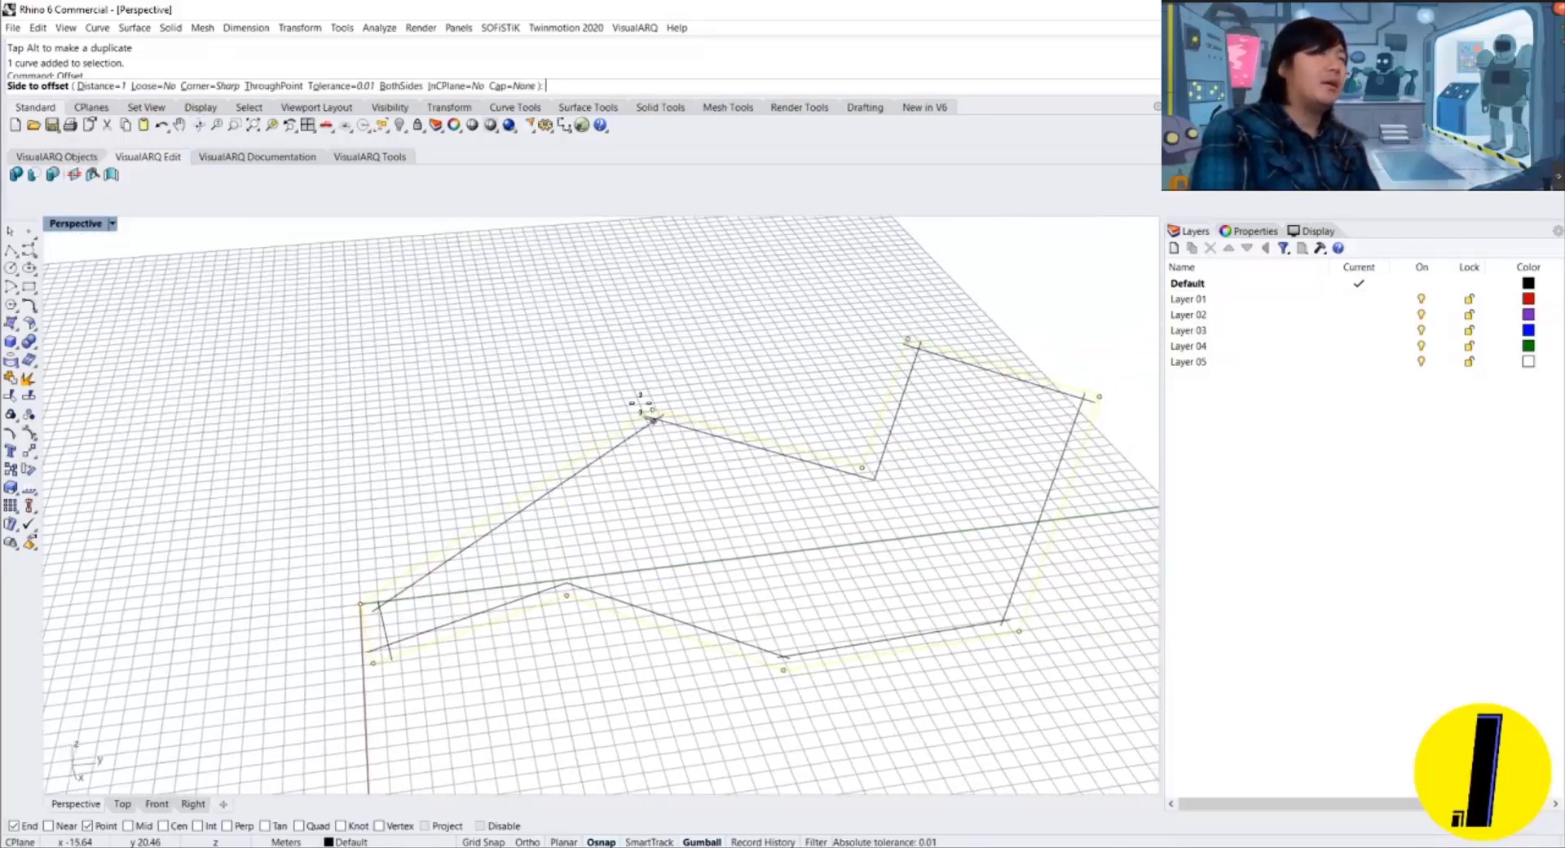
left_click(98, 85)
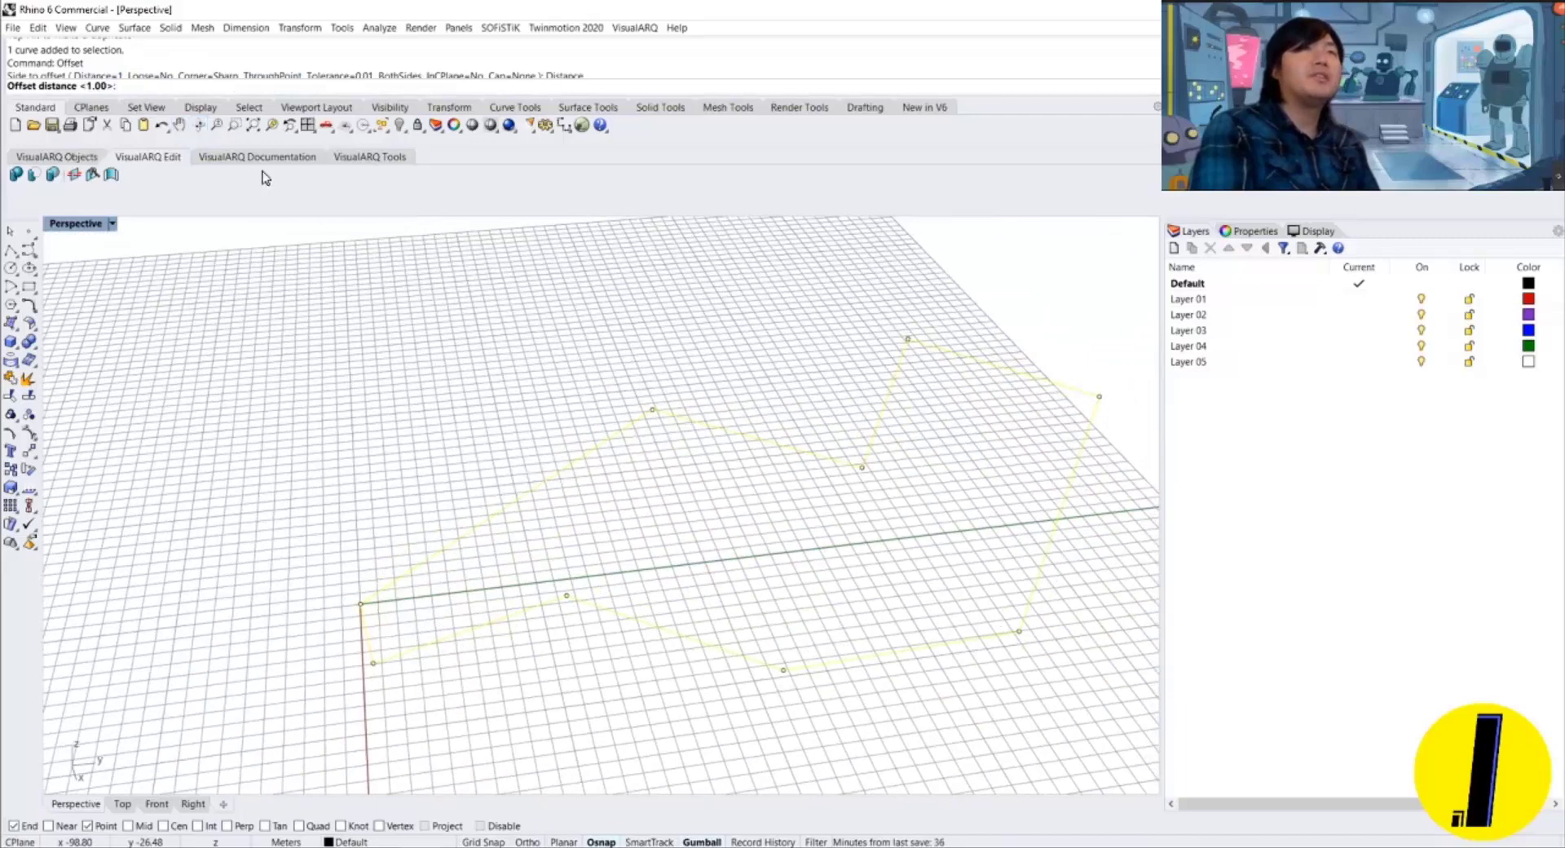
type("2")
key("Return")
left_click(621, 297)
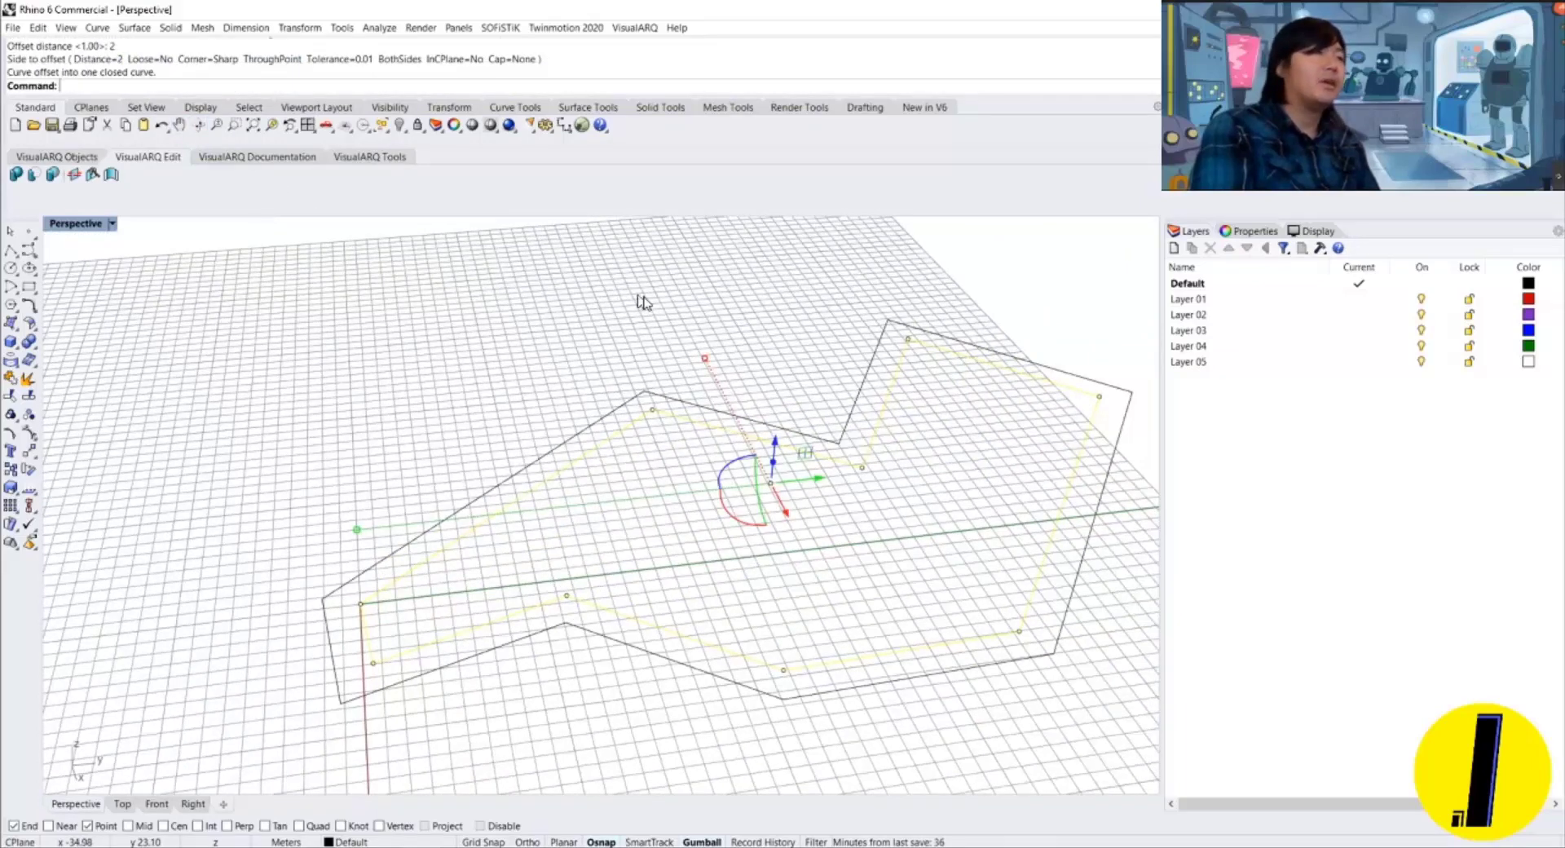
left_click(889, 553)
Fillet the same corner on both the outer and the inner outline with radius 1, trimming the curves.
right_click_drag(885, 550, 712, 566)
scroll(607, 297, "up", 8)
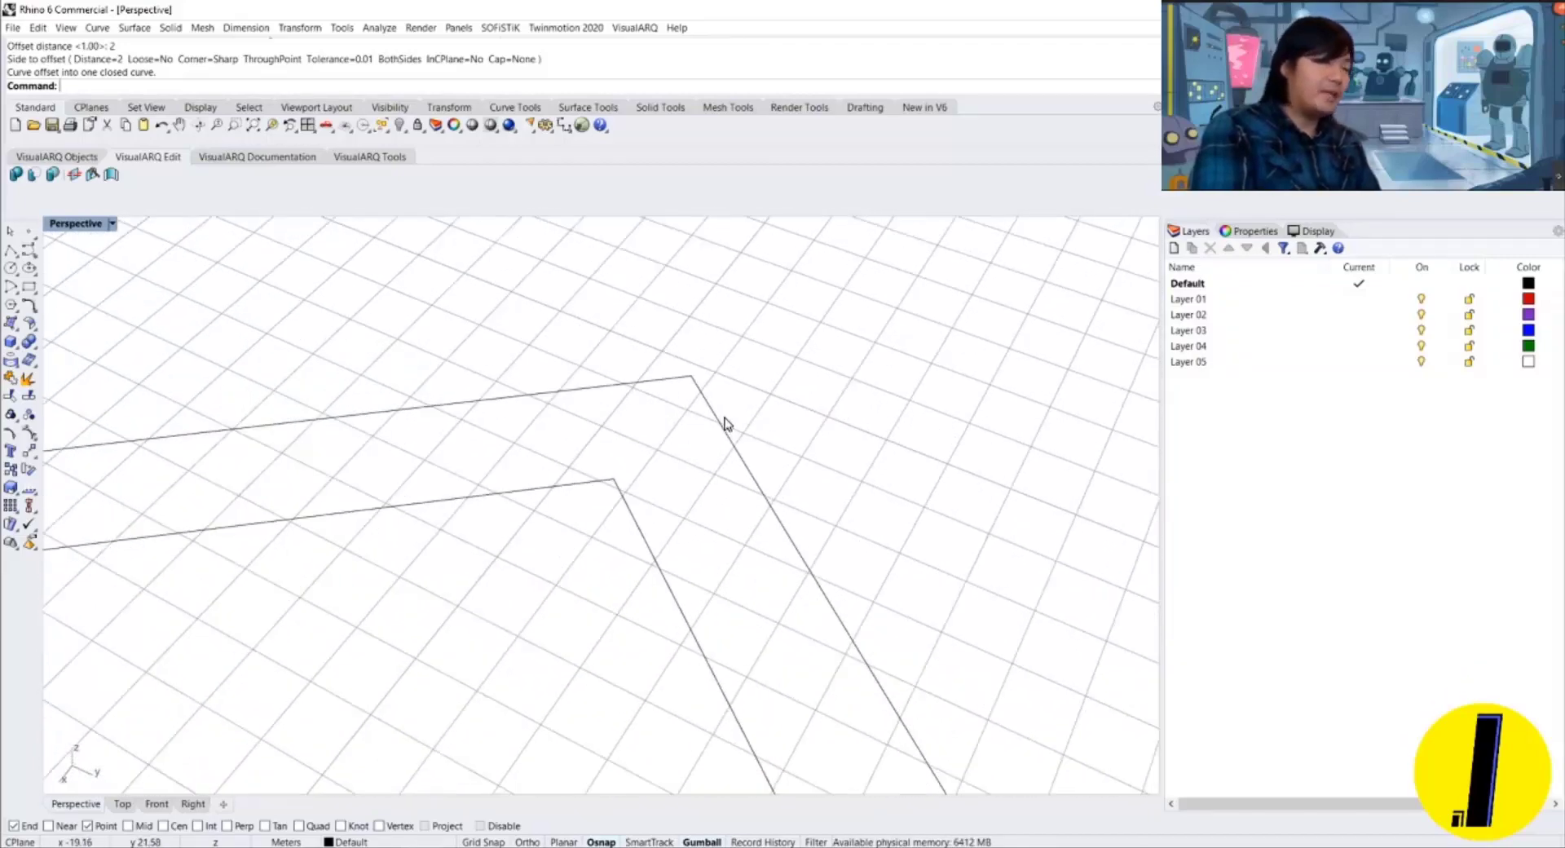
type("Fil")
key("Return")
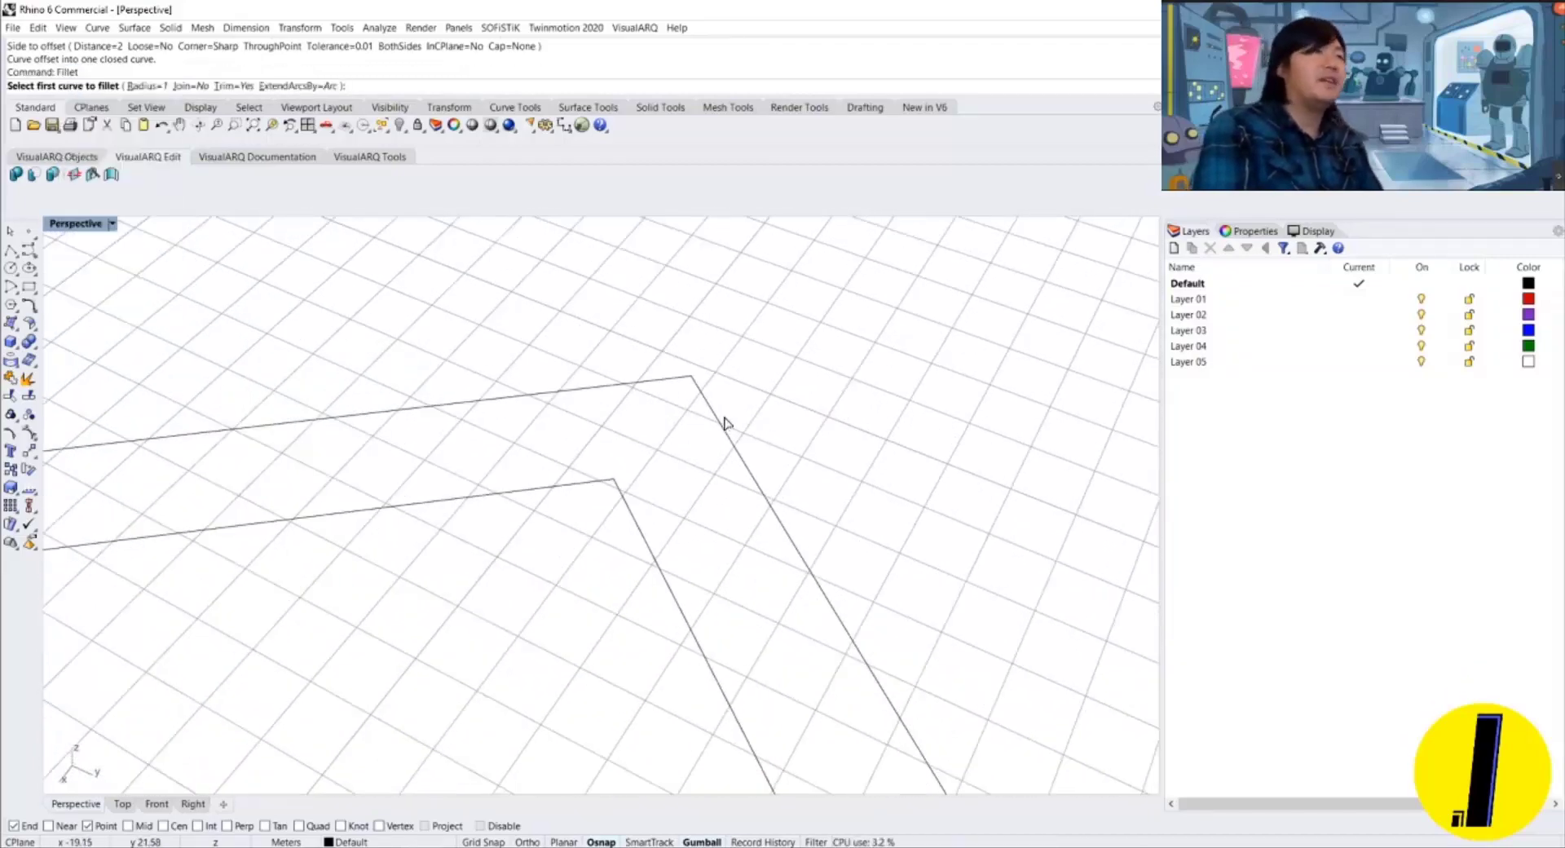
left_click(723, 416)
left_click(648, 377)
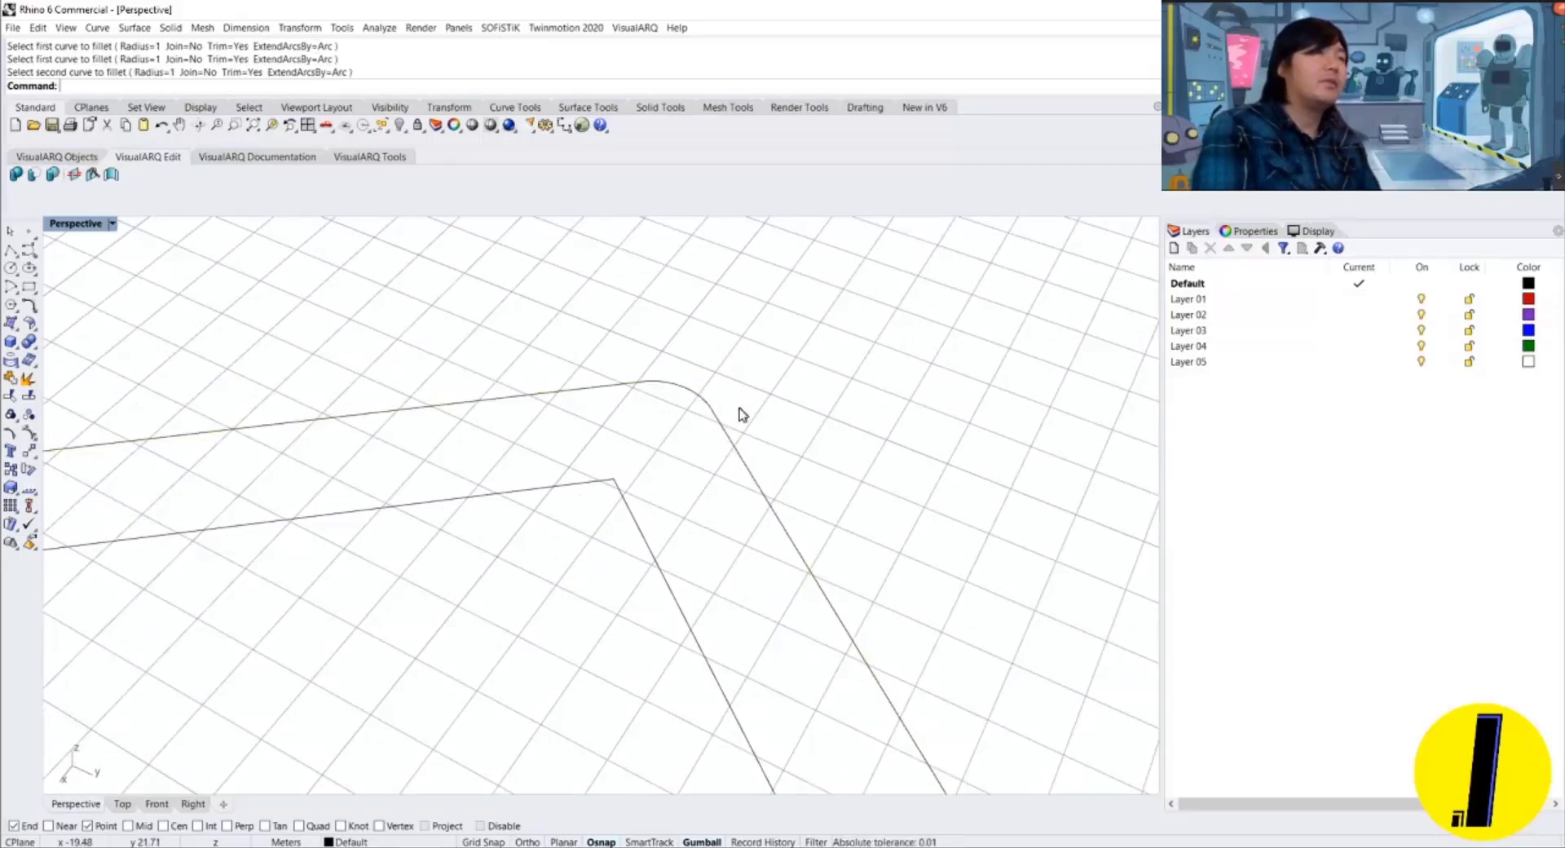
key("Return")
left_click(630, 517)
left_click(579, 488)
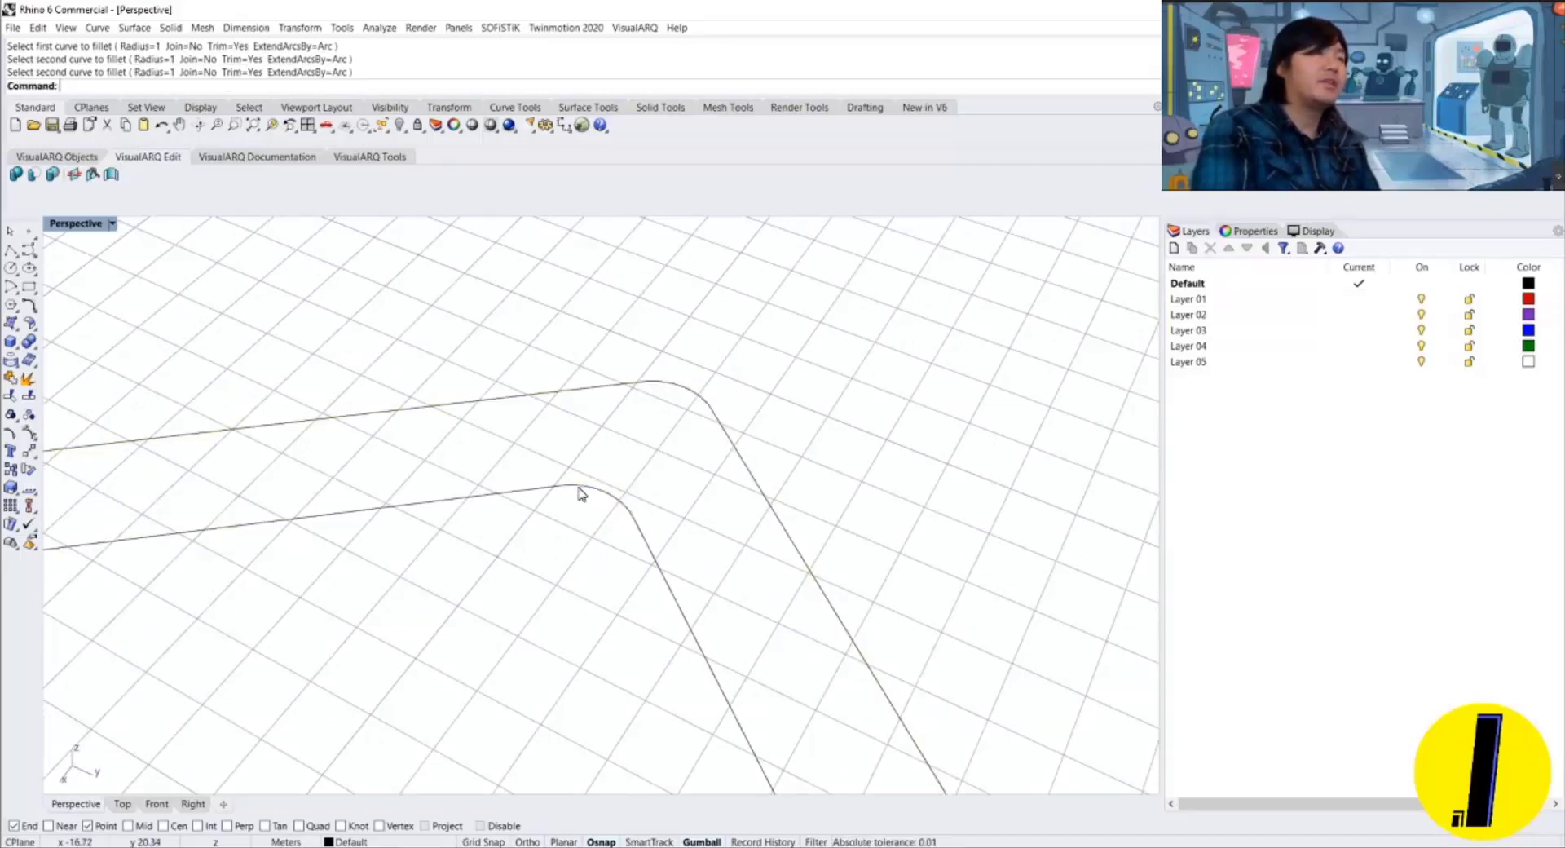
Draw a line crossing both outlines just past the filleted corners.
scroll(643, 433, "down", 5)
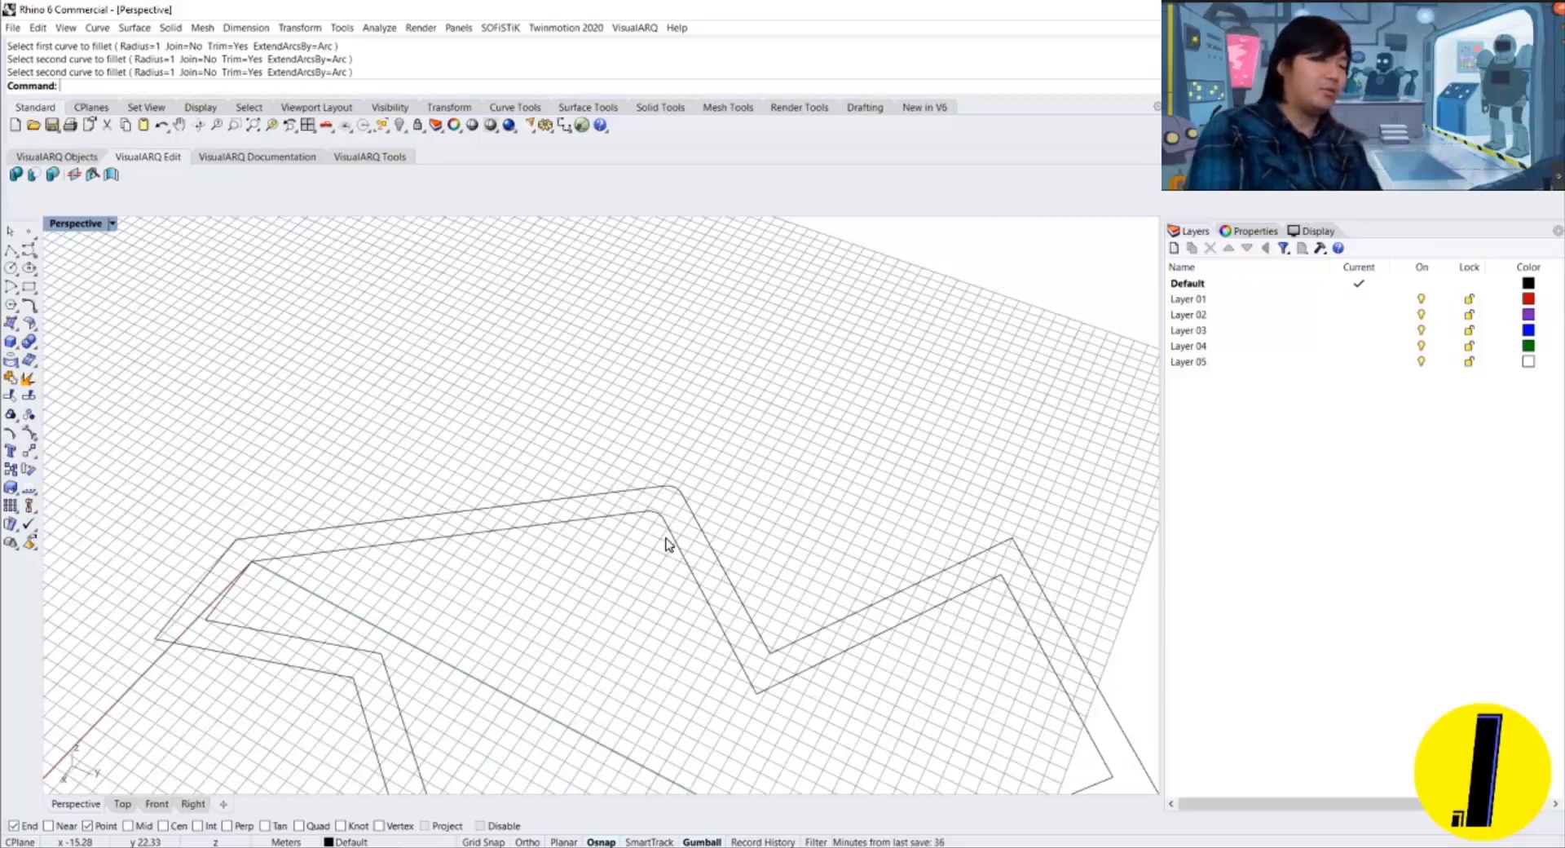
type("line")
key("Return")
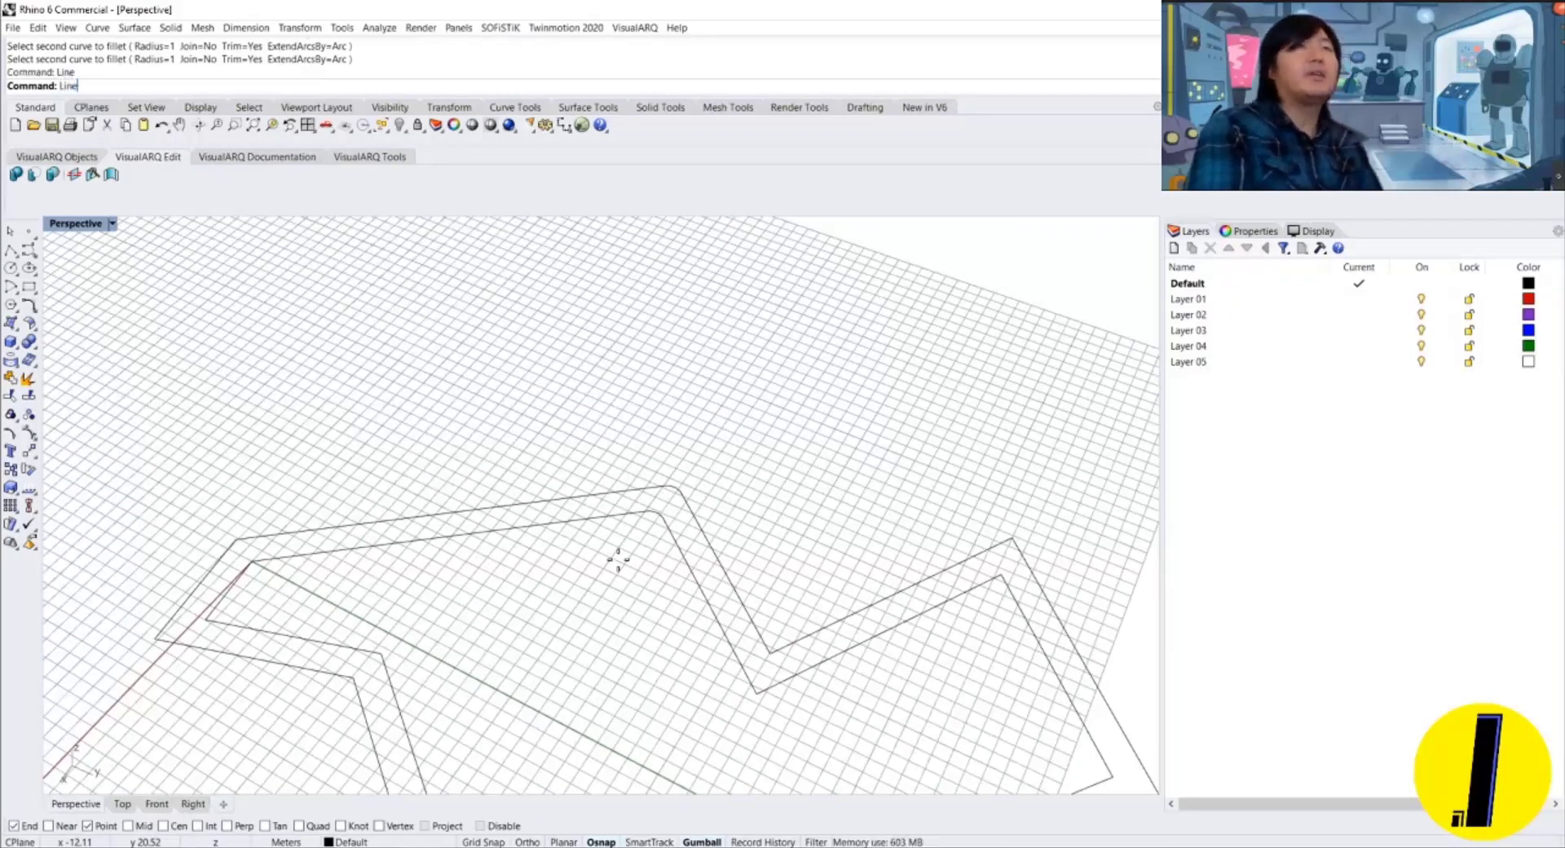
left_click(577, 613)
left_click(897, 462)
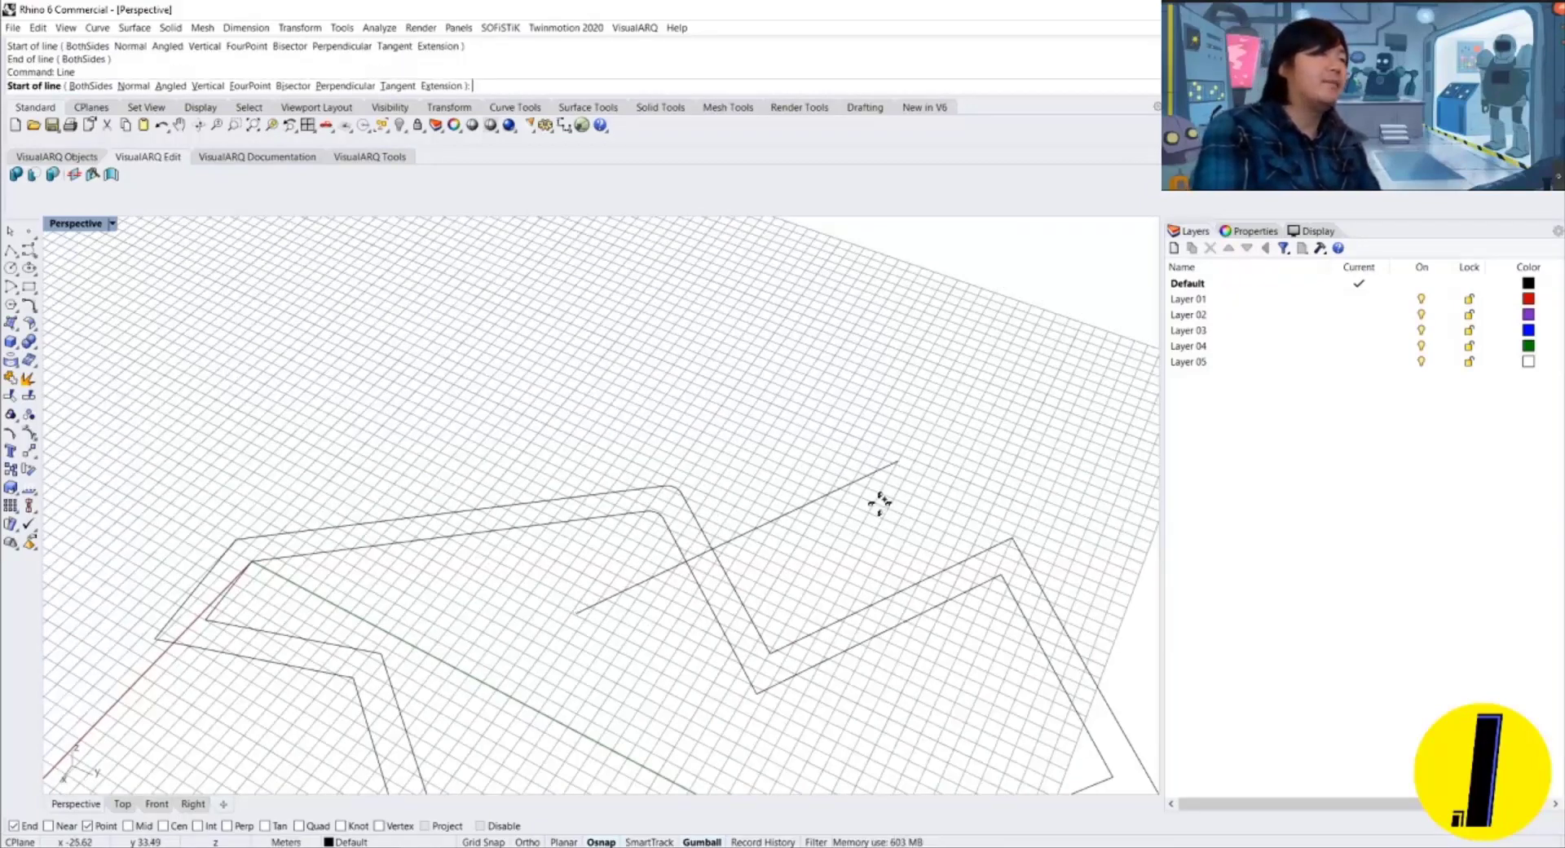
Trim off the line's outer end and the portions of both outlines beyond the line, using the line and outlines as cutting objects.
type("trim")
key("Return")
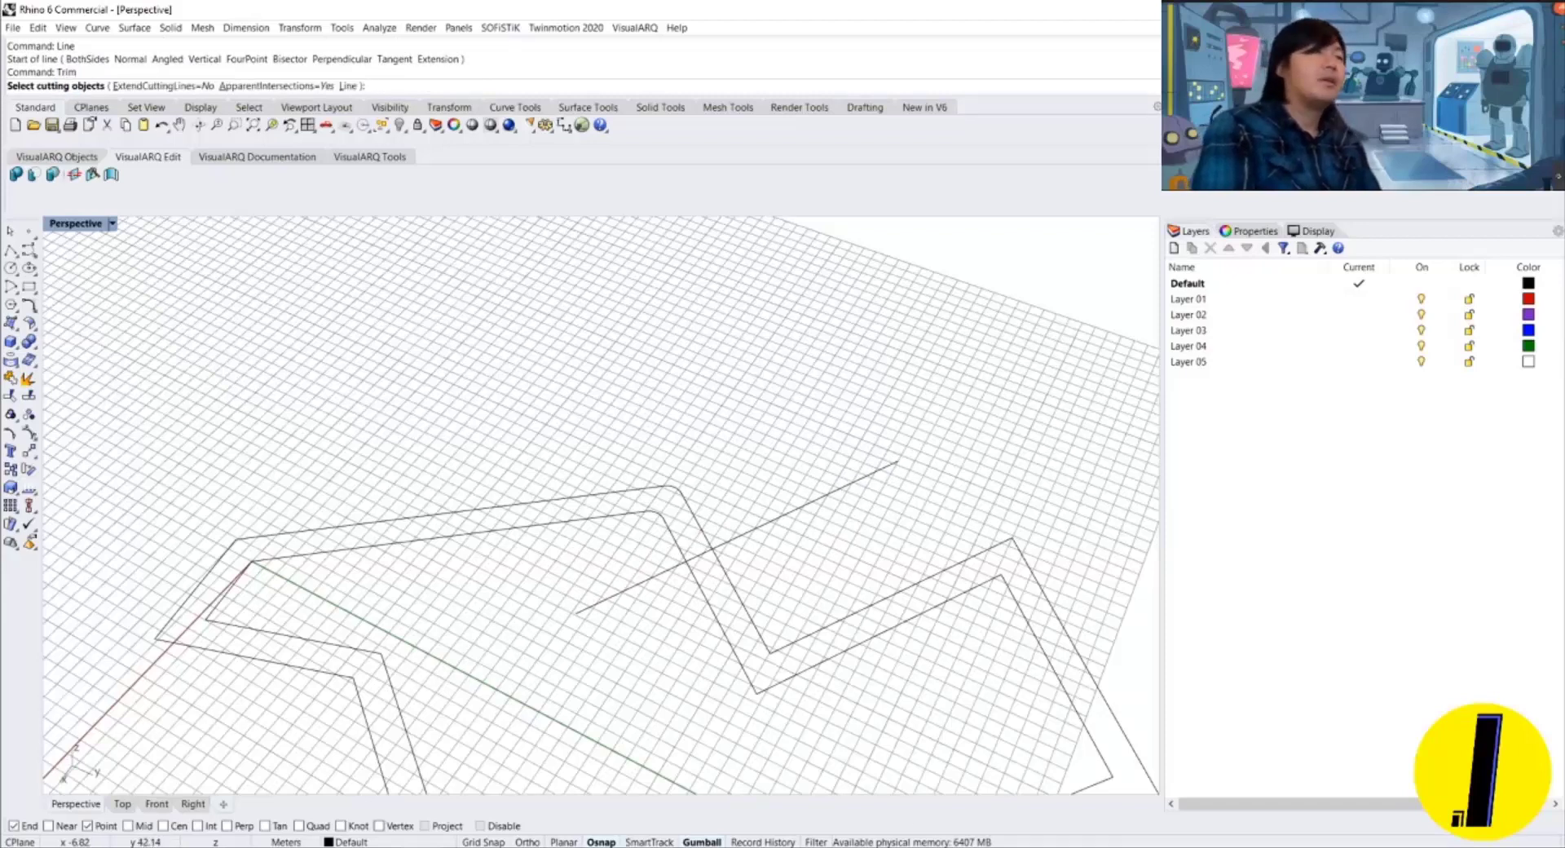
left_click_drag(891, 754, 531, 477)
key("Return")
scroll(695, 572, "up", 5)
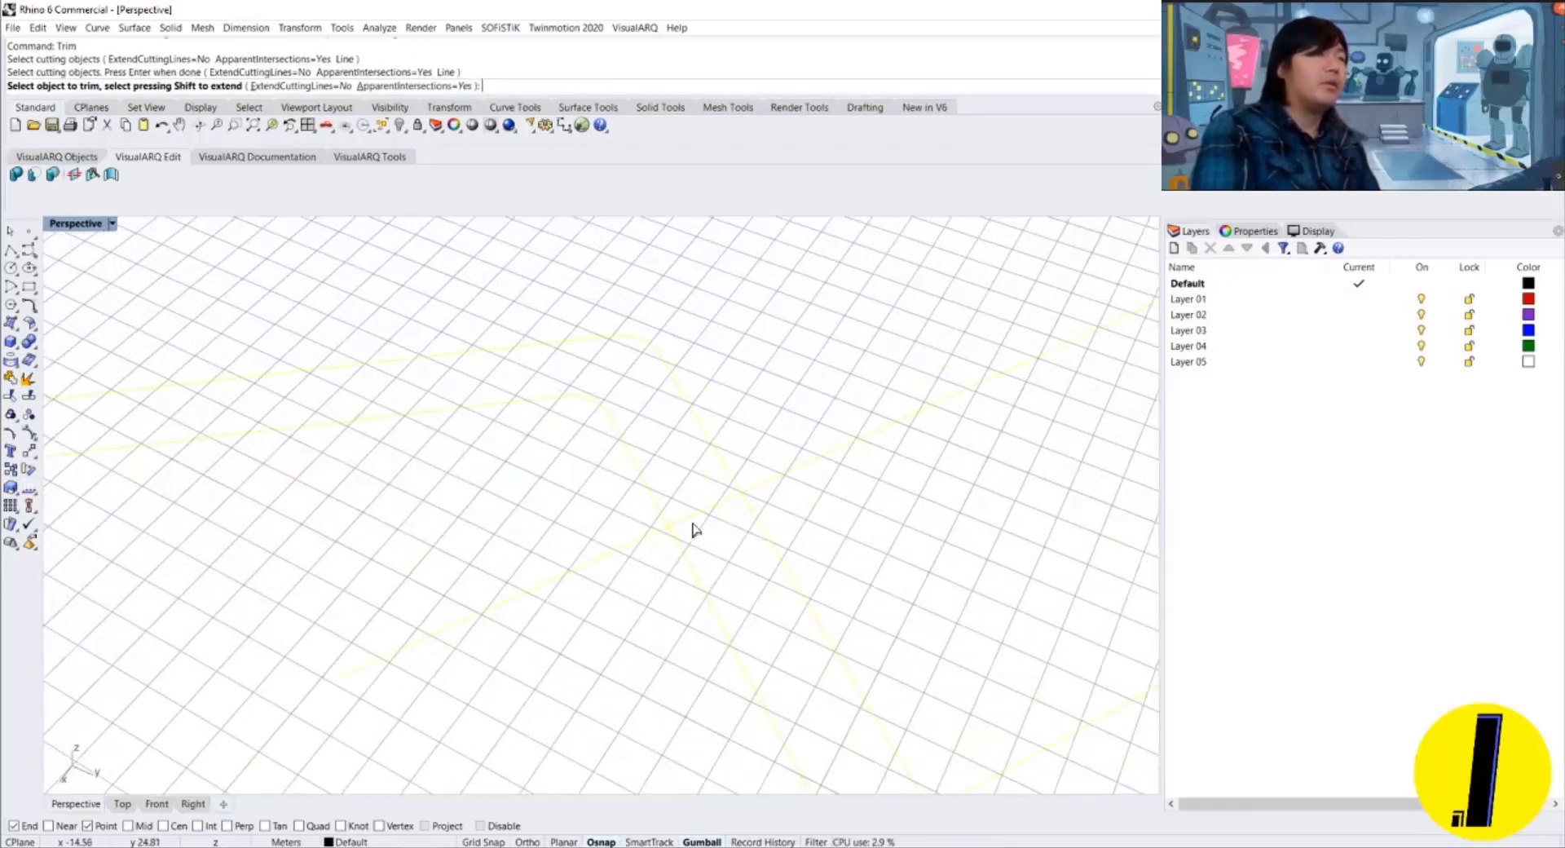
left_click(762, 486)
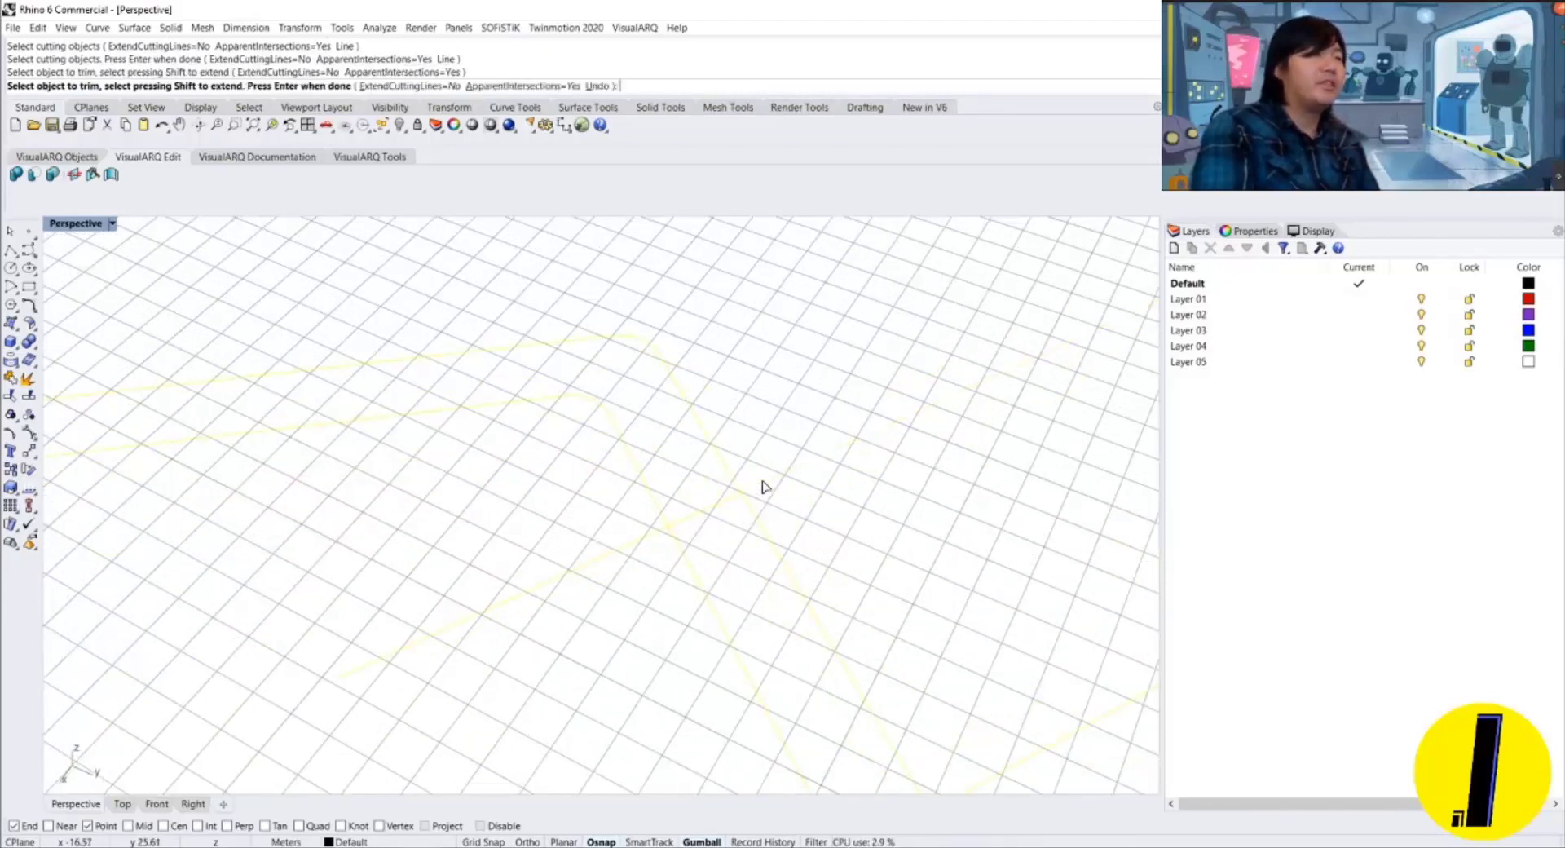
left_click(763, 526)
left_click(699, 587)
left_click(751, 559)
key("Return")
scroll(769, 561, "down", 3)
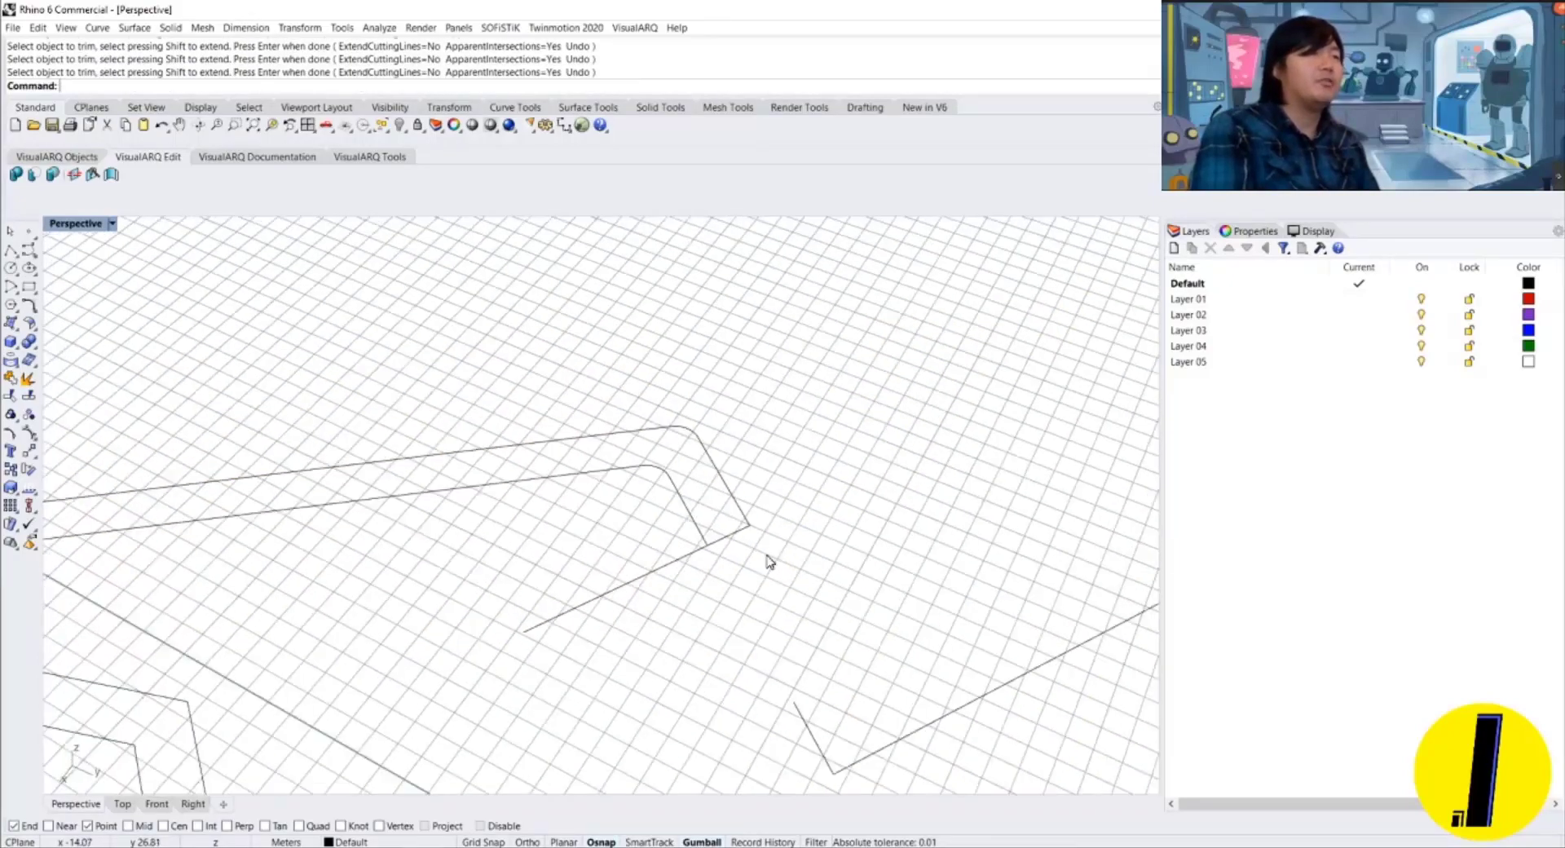
Extend the trimmed end of the inner outline back to the crossing line.
mouse_move(768, 561)
right_mouse_down()
mouse_move(677, 535)
mouse_move(733, 549)
mouse_move(766, 622)
mouse_move(766, 564)
right_mouse_up()
type("Extend")
key("Return")
scroll(764, 575, "down", 3)
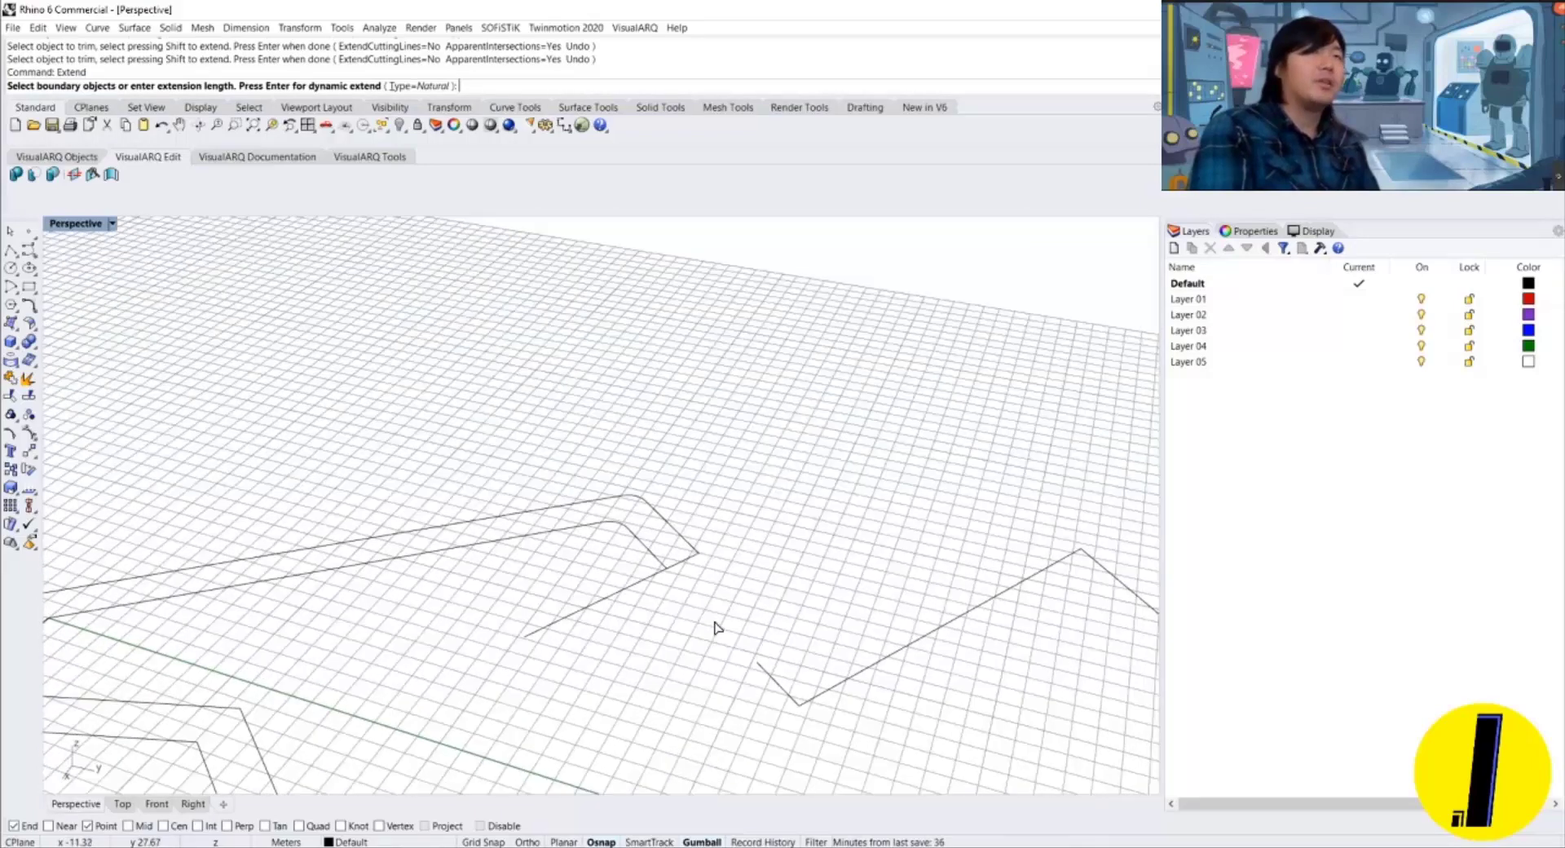
left_click(640, 592)
key("Return")
left_click(751, 664)
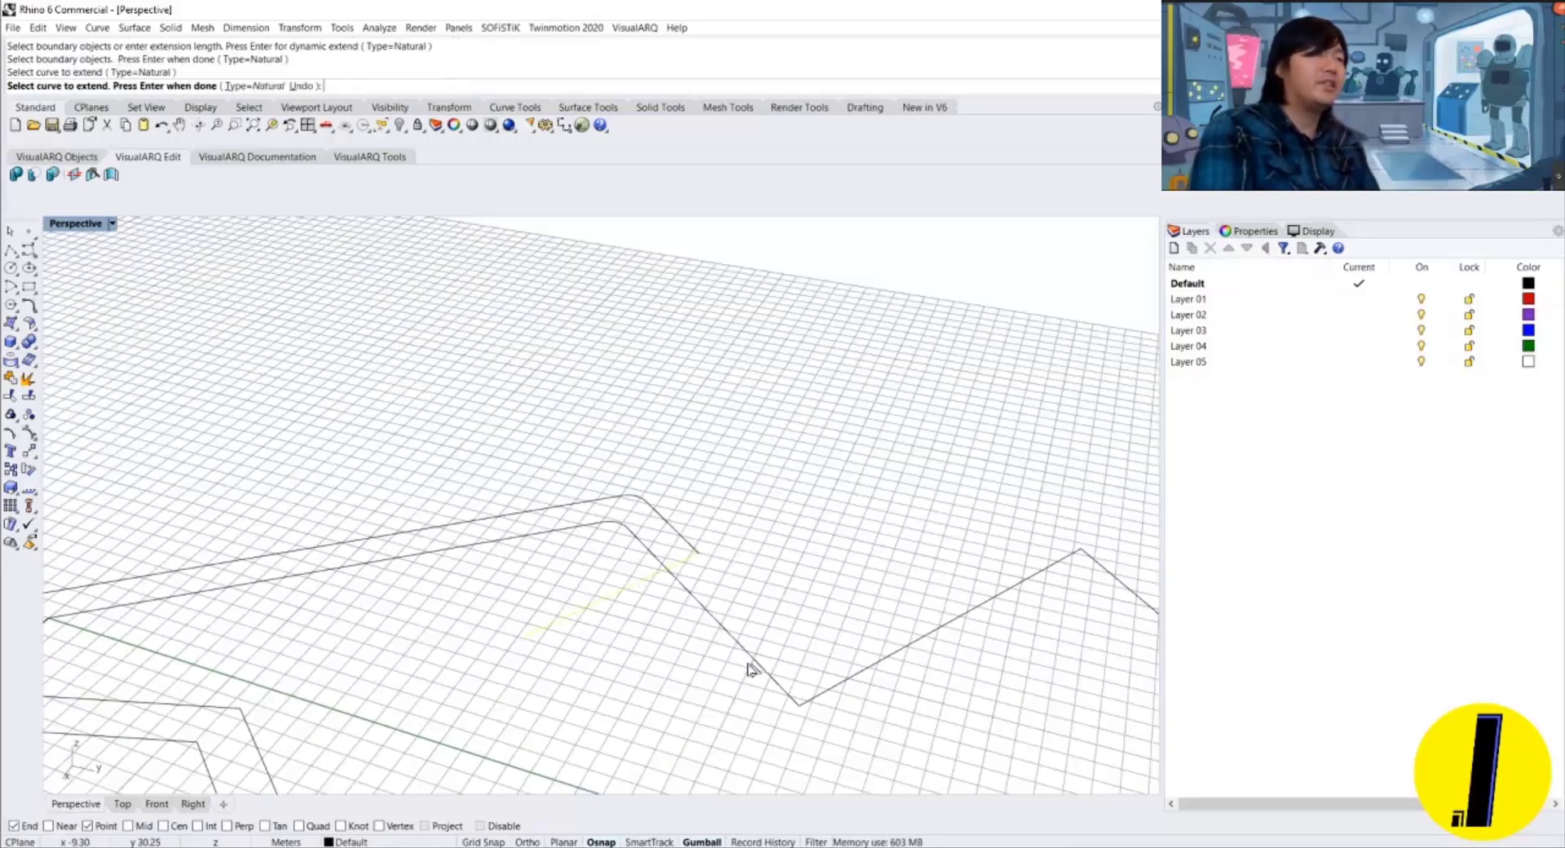
key("Return")
Extend the trimmed end of the outer outline to meet the inner outline.
right_click_drag(761, 601, 706, 479)
key("Return")
left_click(724, 730)
key("Return")
left_click(738, 535)
key("Return")
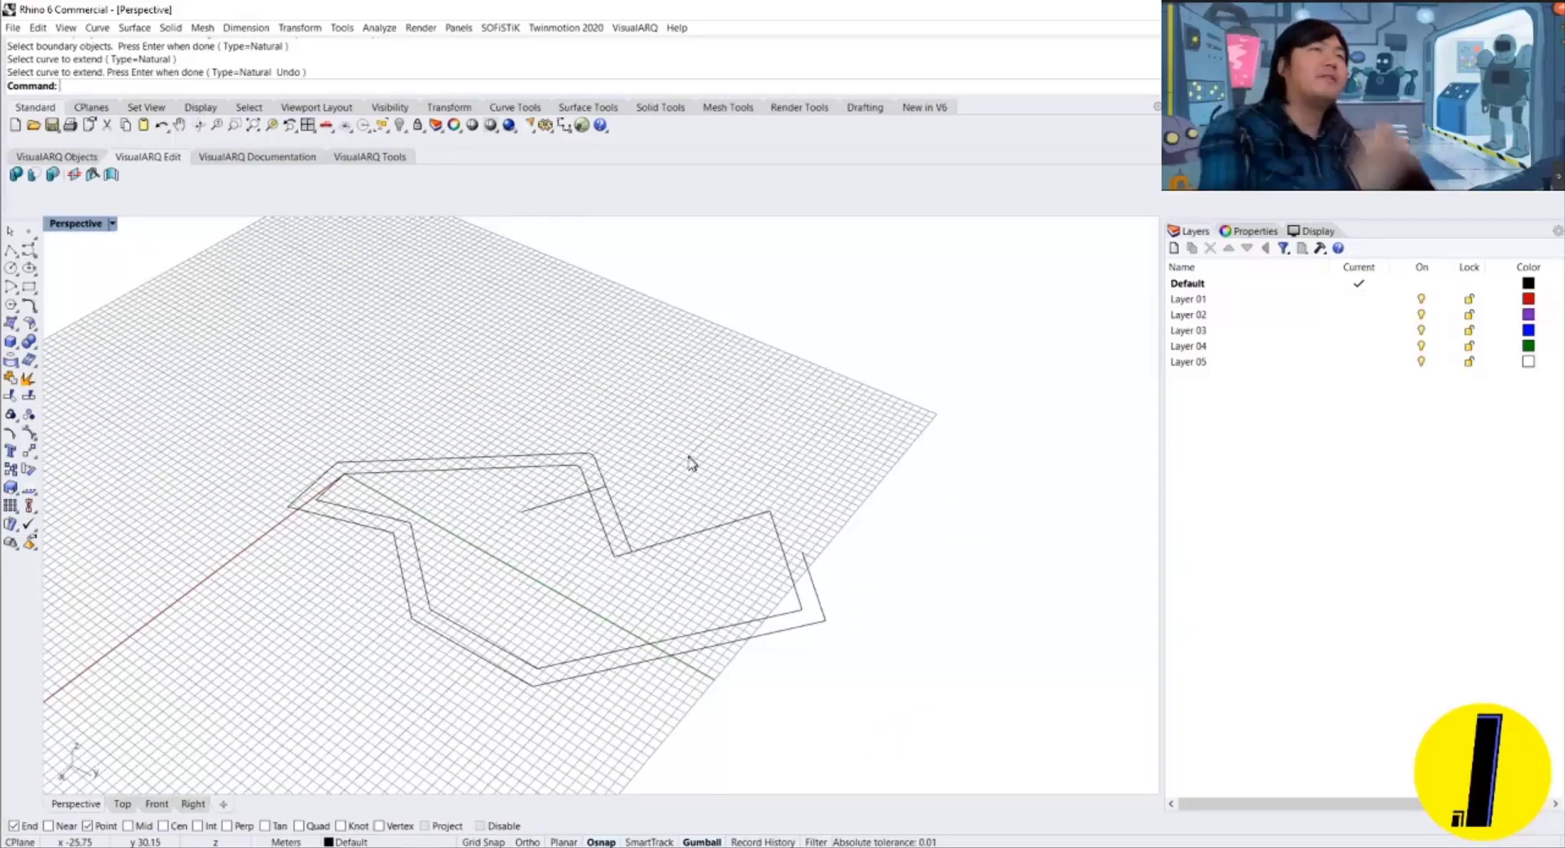
Make Layer 01 the current layer and switch back to Default.
right_click_drag(531, 416, 570, 420)
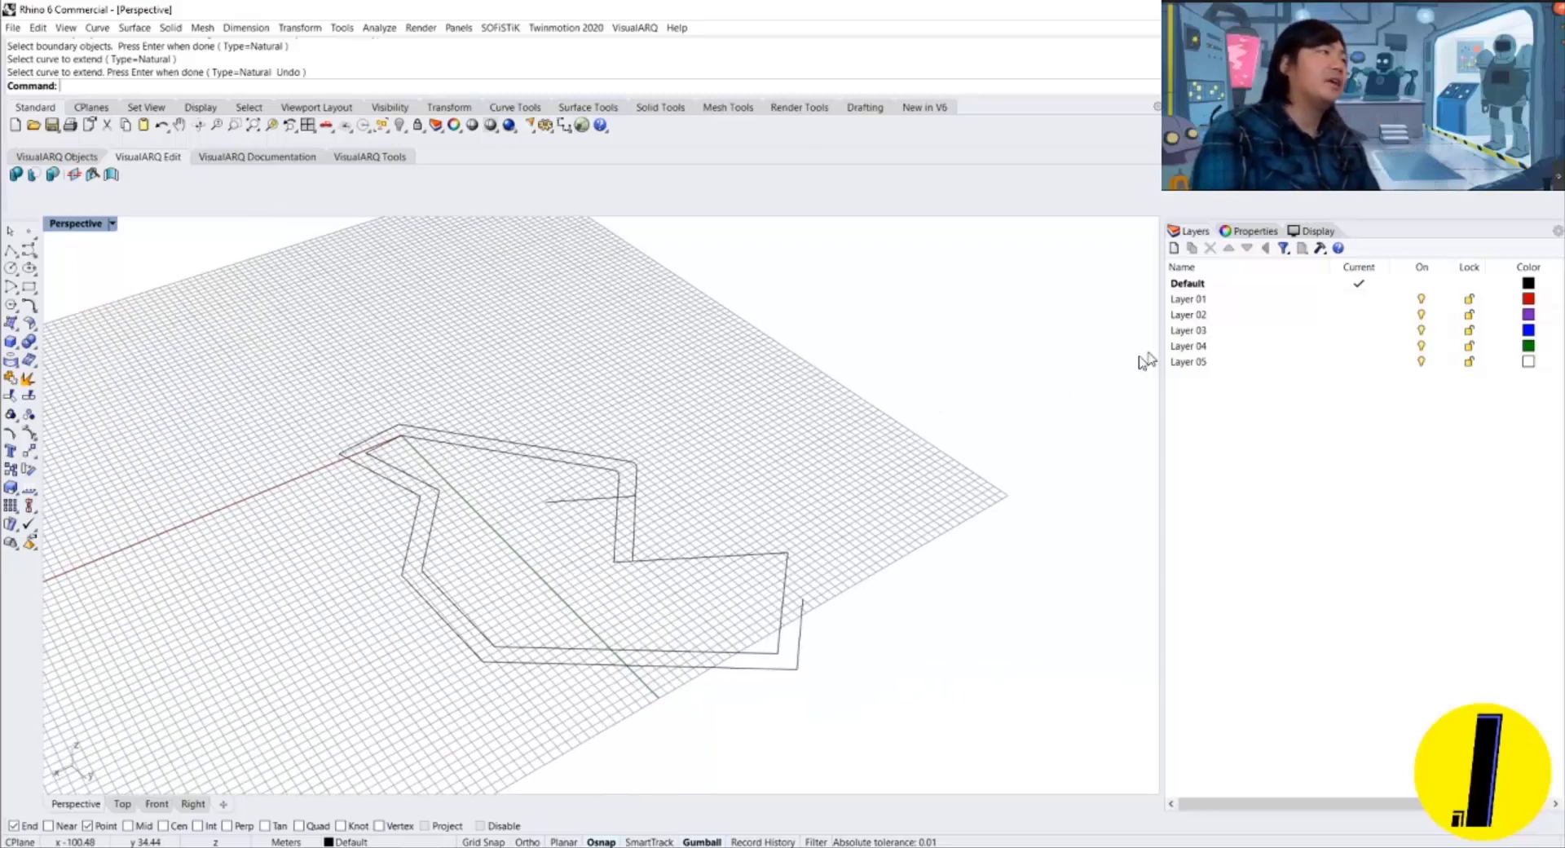
right_click_drag(966, 422, 928, 401)
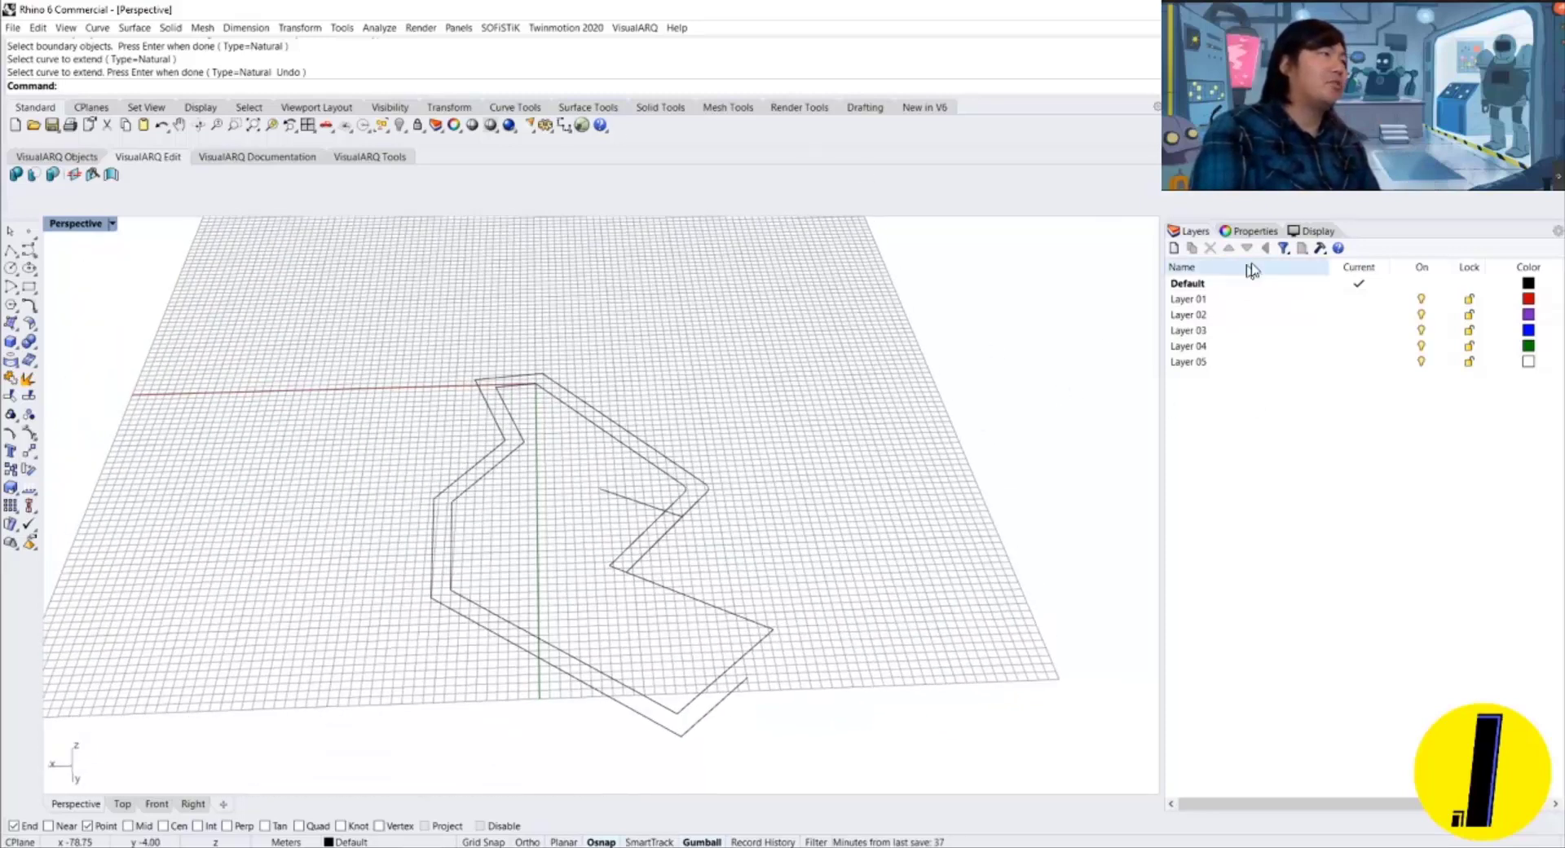
double_click(1256, 298)
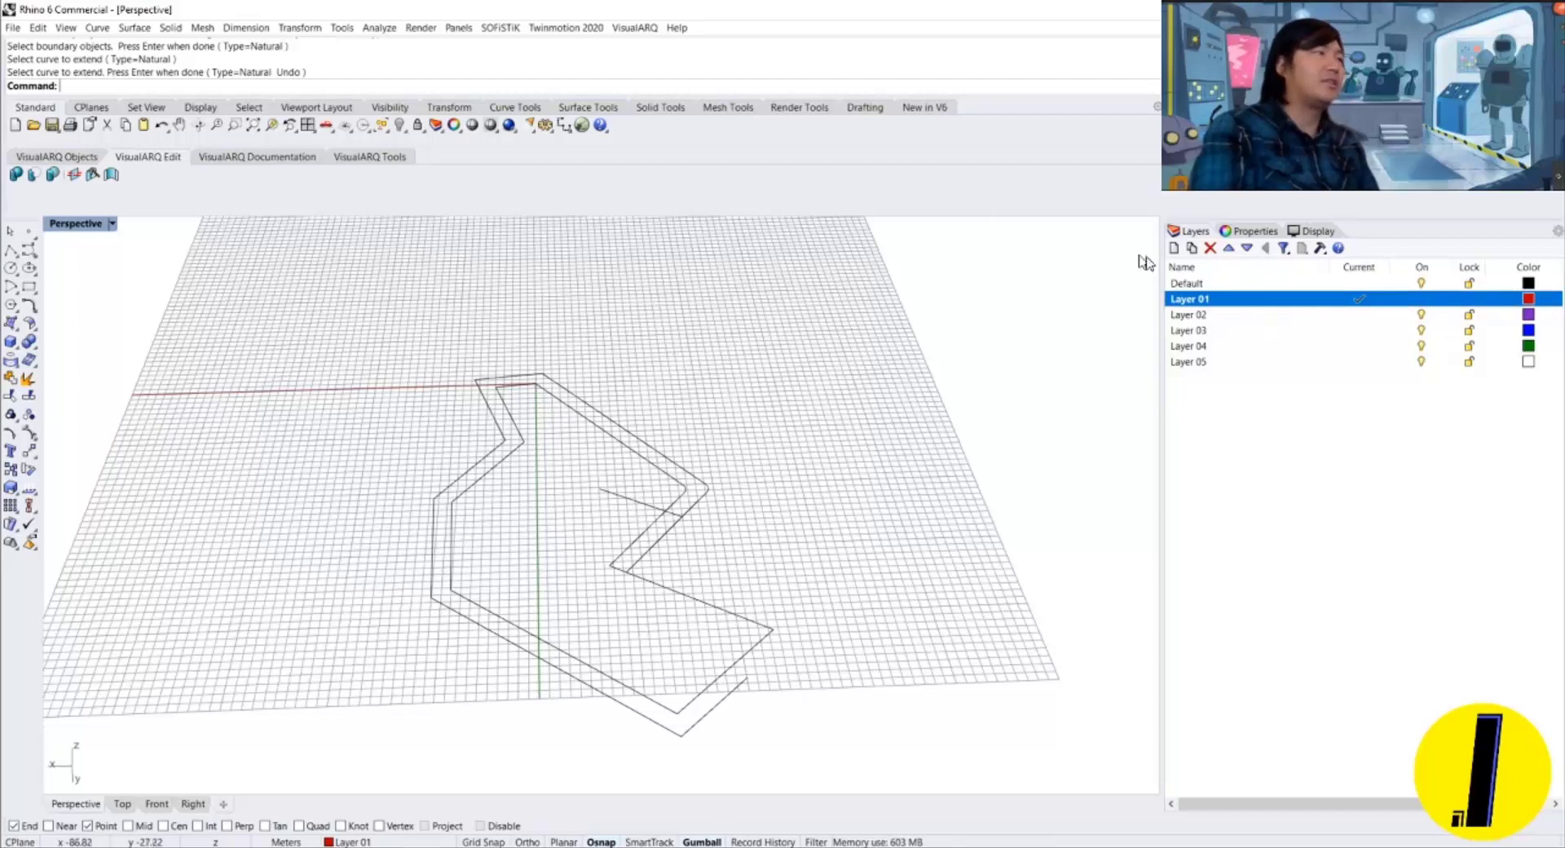
double_click(1198, 283)
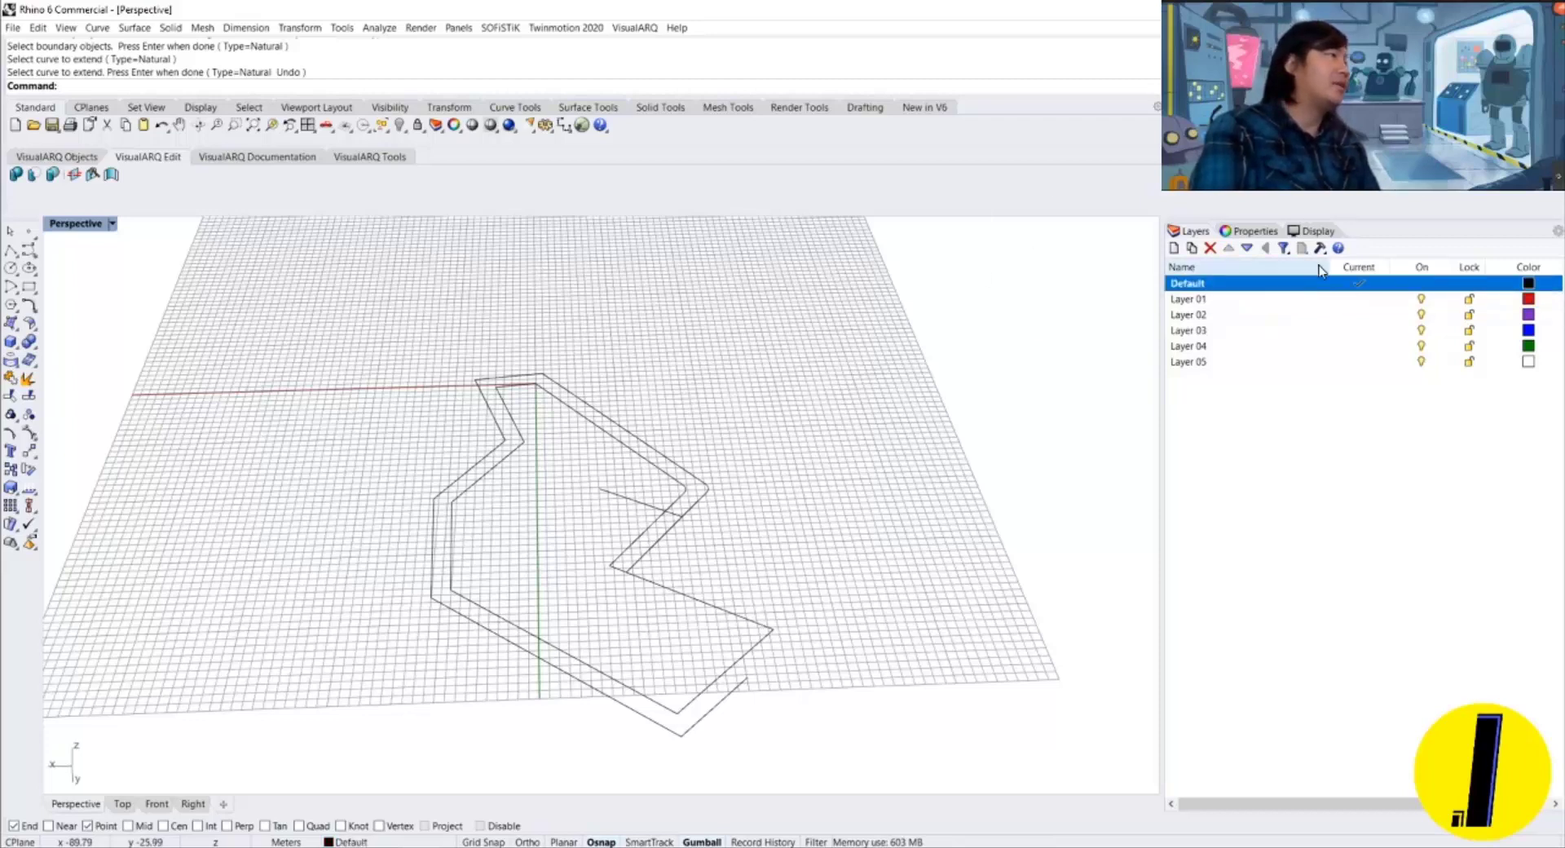
Narrow the layer list's Name column and examine the Default layer's linetype and print width options without changing them.
left_click_drag(1304, 266, 1236, 267)
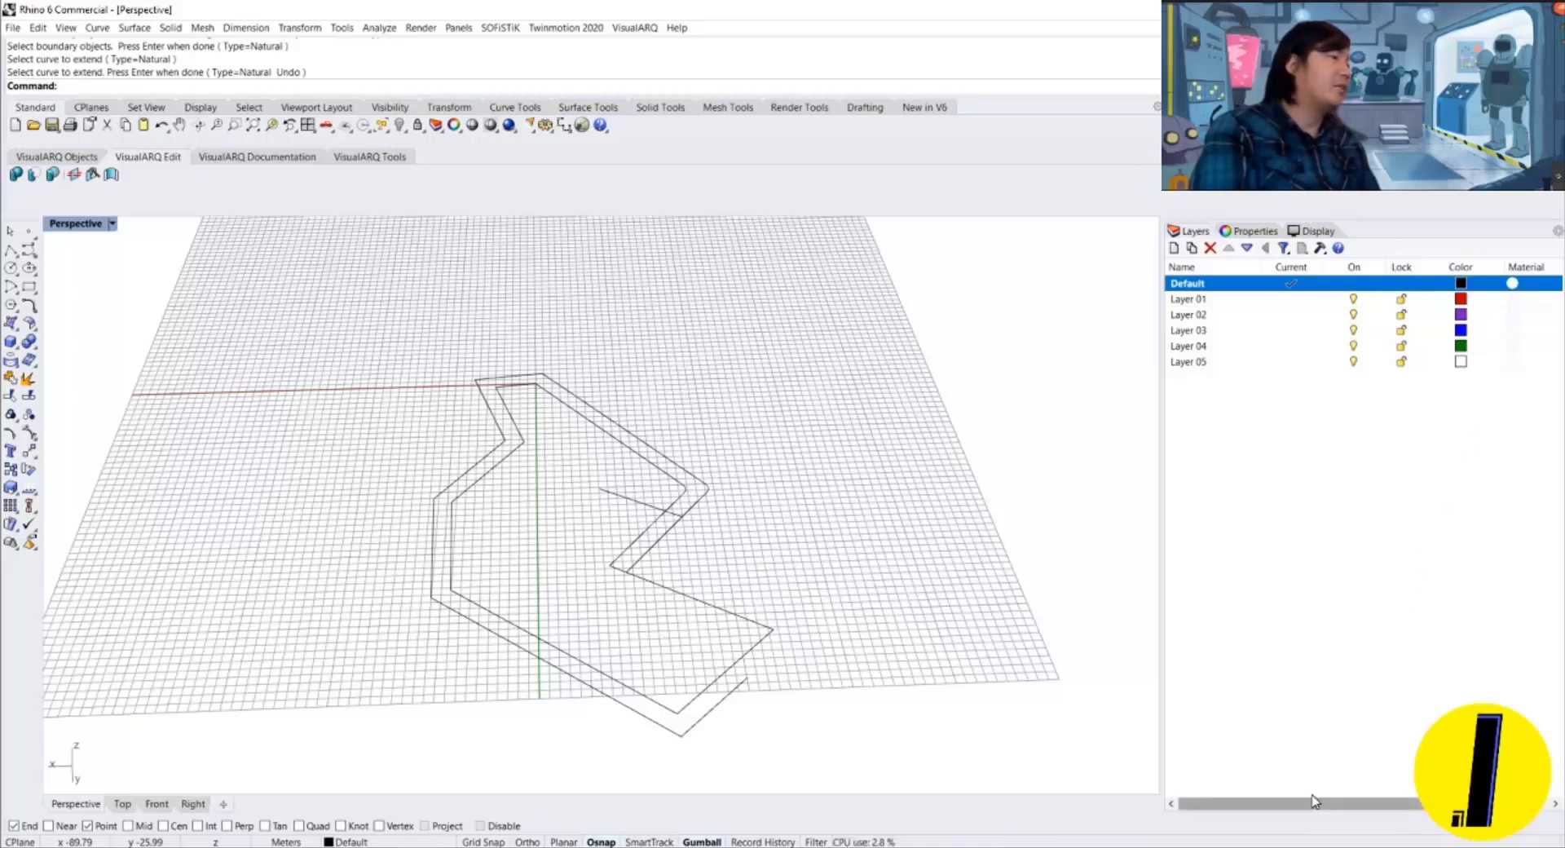
left_click(1359, 786)
left_click_drag(1368, 803, 1453, 803)
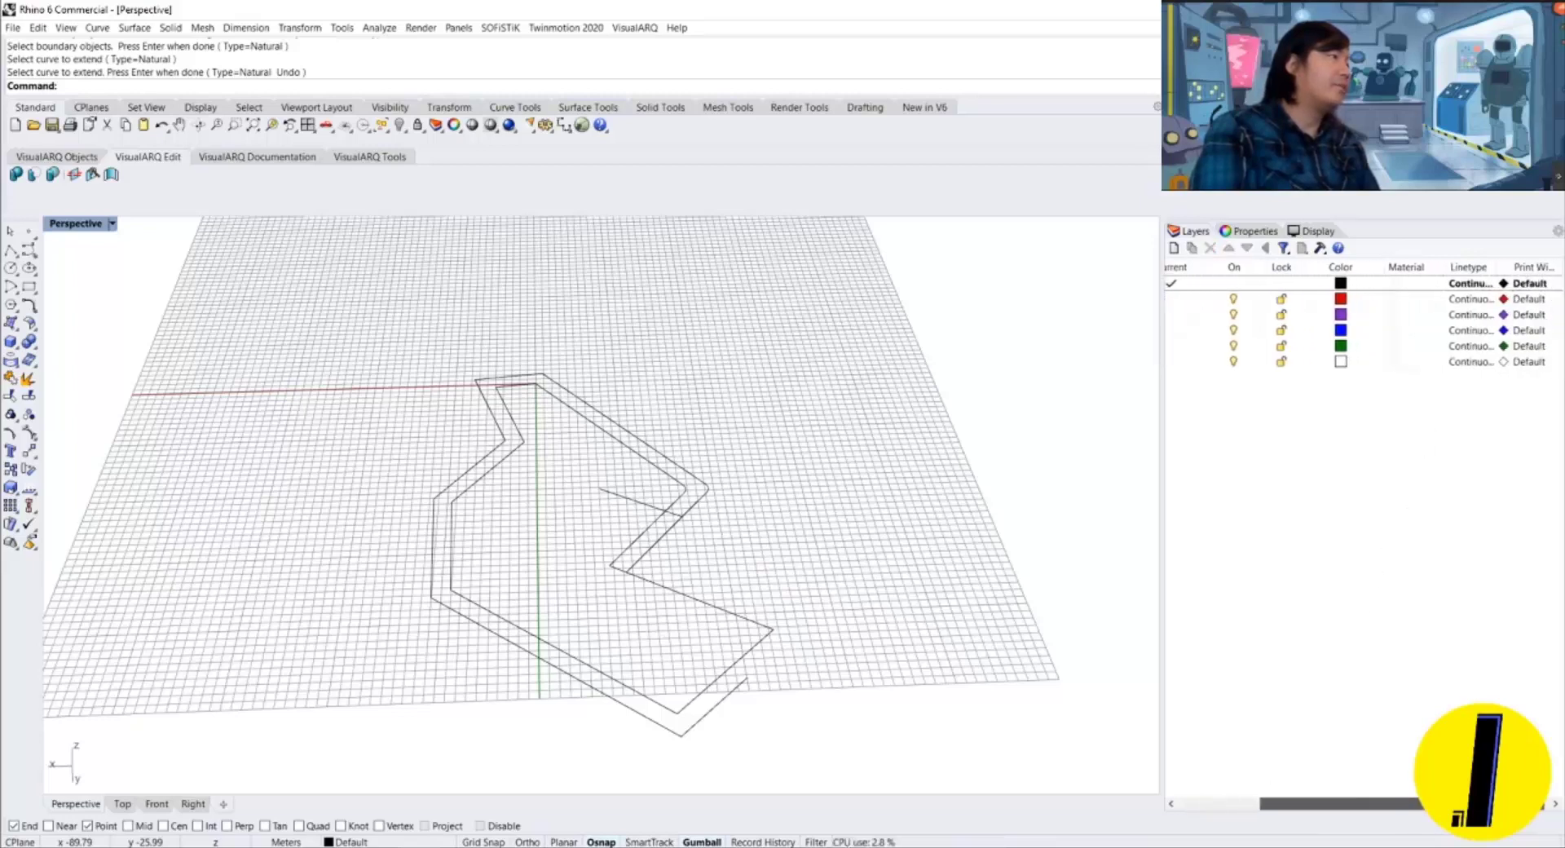
left_click(1463, 284)
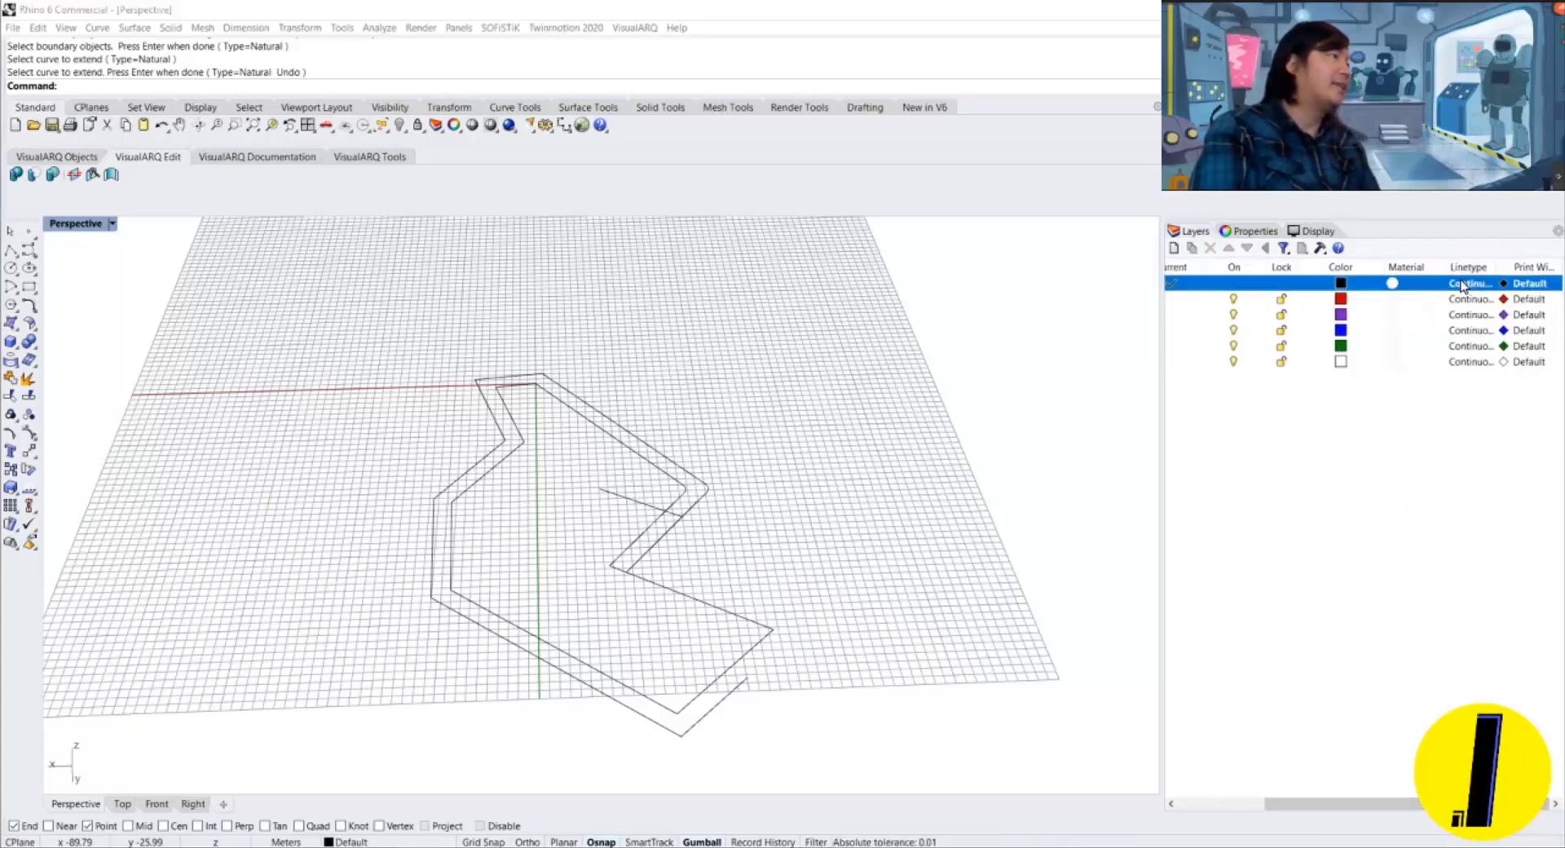
left_click(823, 525)
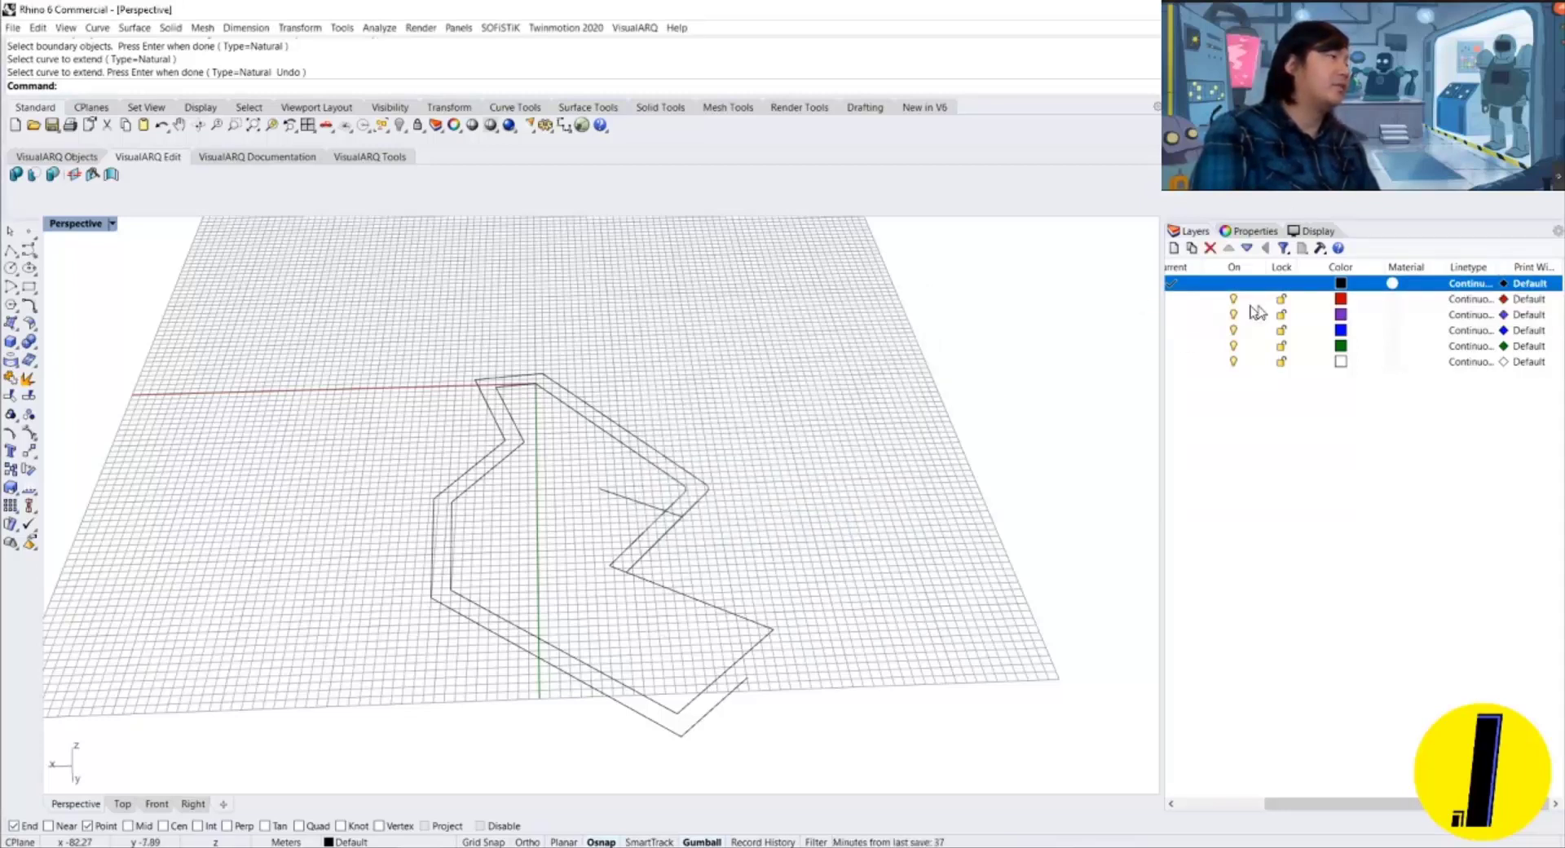
left_click(1526, 299)
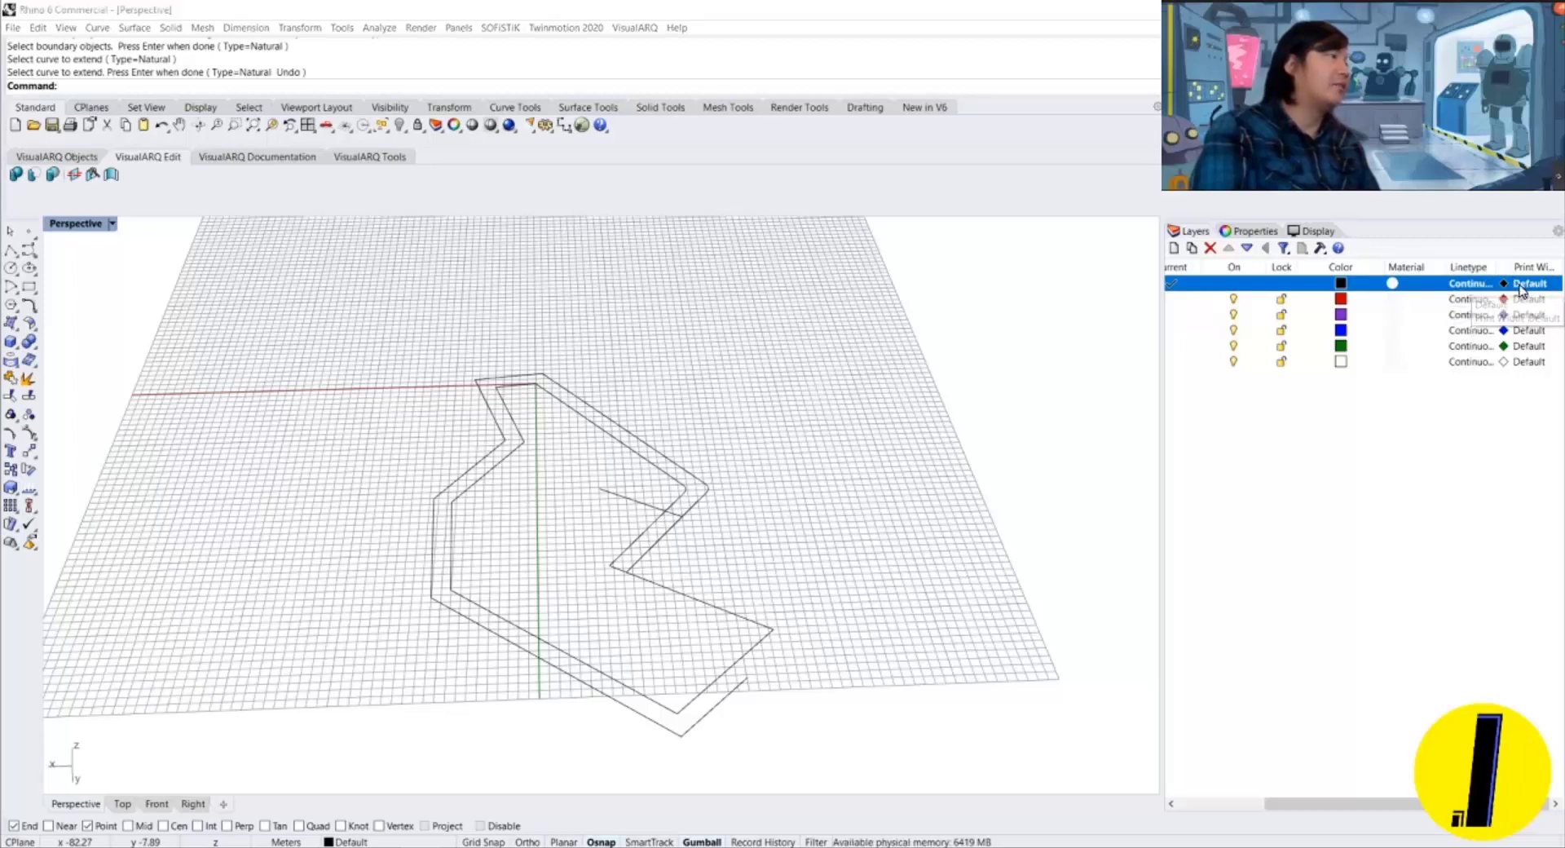
left_click(825, 530)
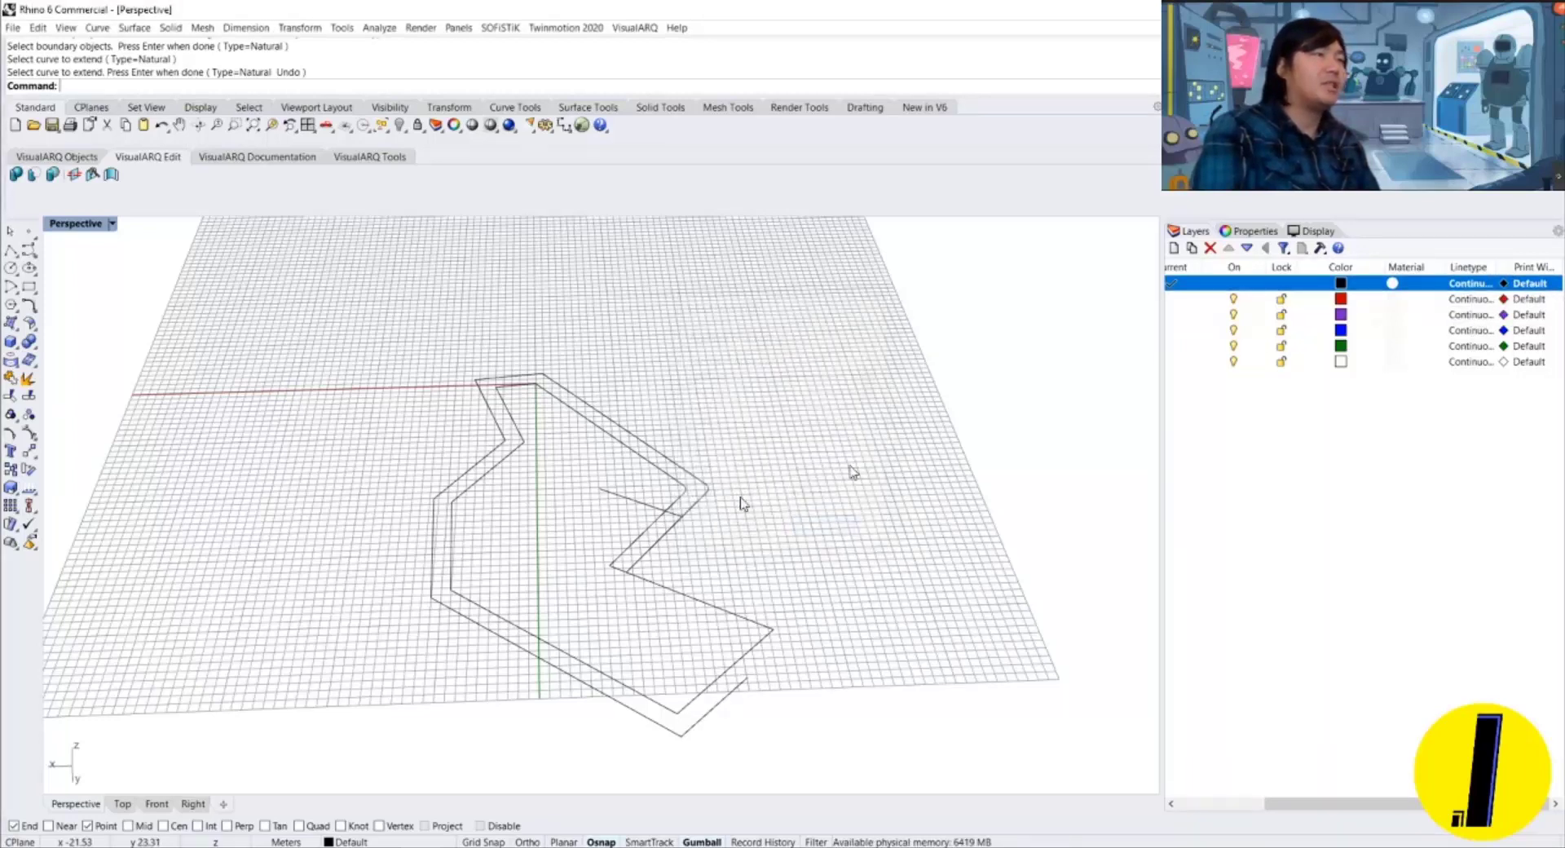
Make Layer 01, Layer 02, Layer 04 and Layer 03 current in turn and return to Default.
right_click_drag(744, 464, 780, 326)
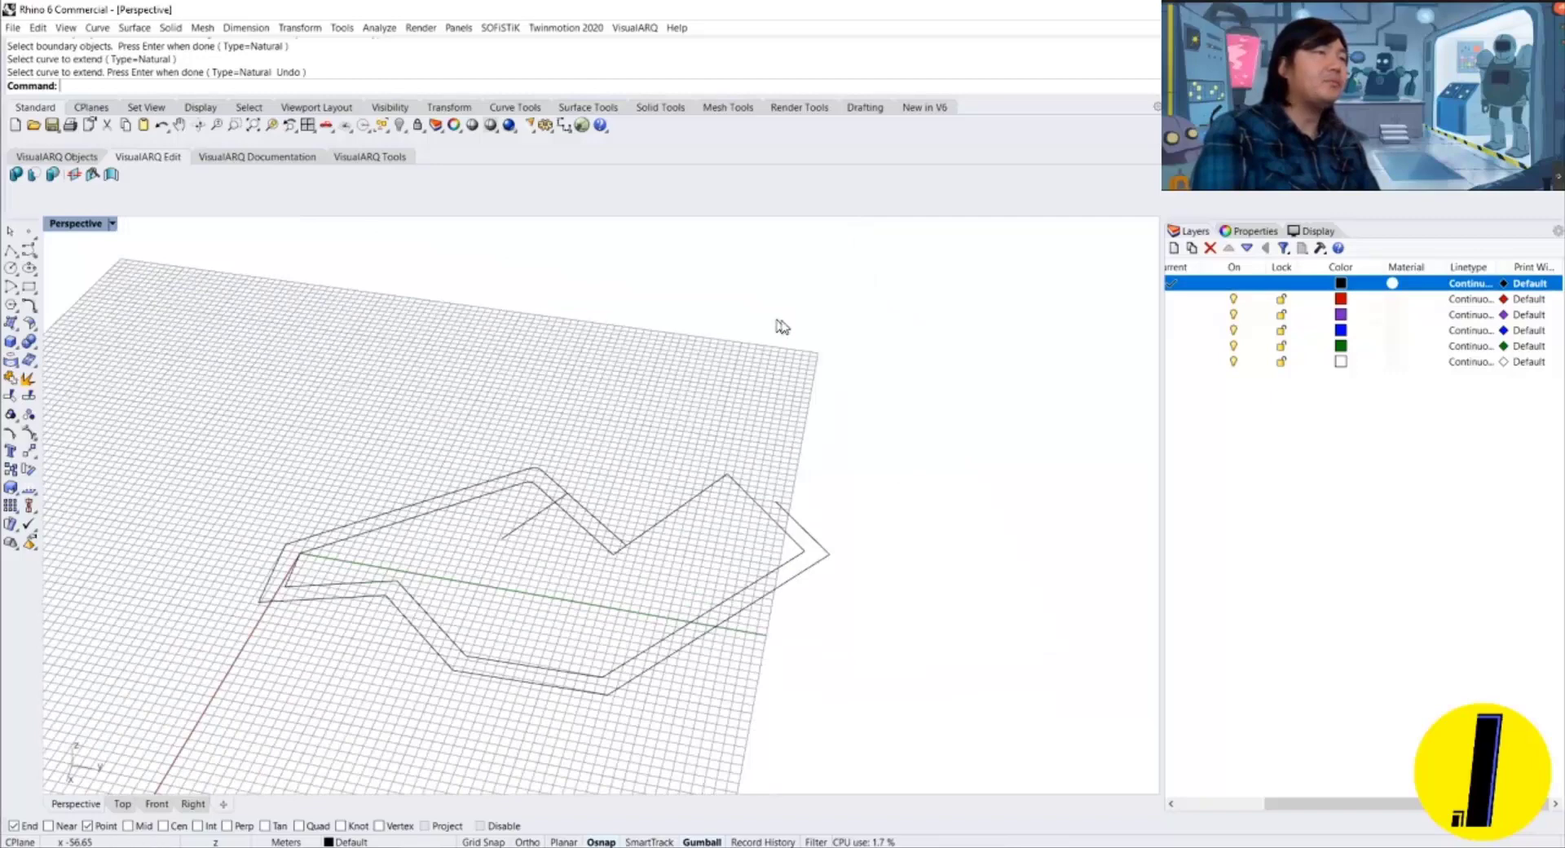
left_click(1221, 803)
double_click(1224, 301)
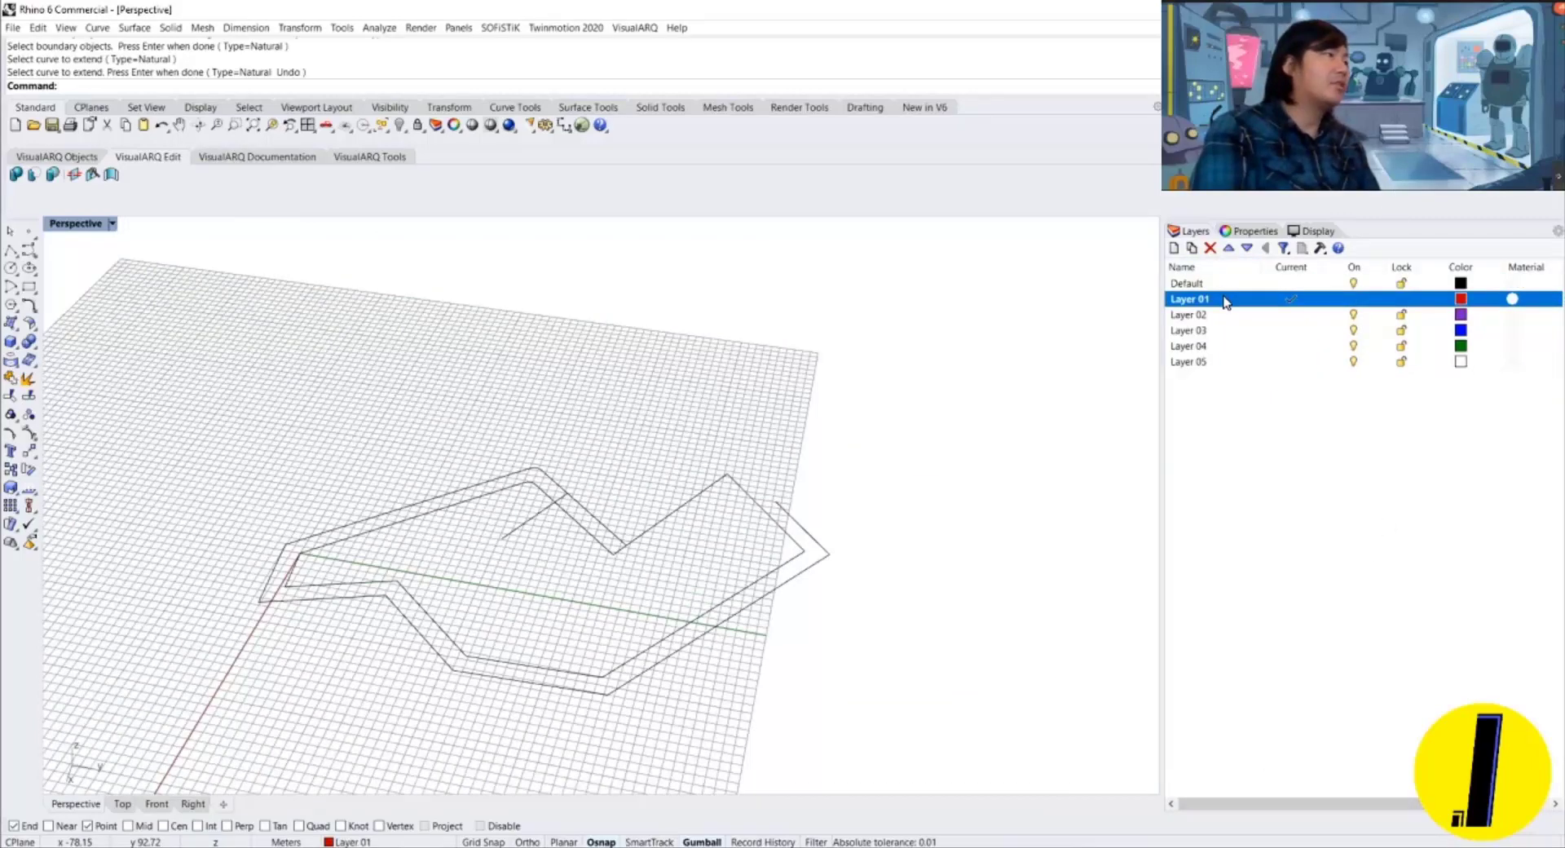
double_click(1227, 316)
double_click(1229, 345)
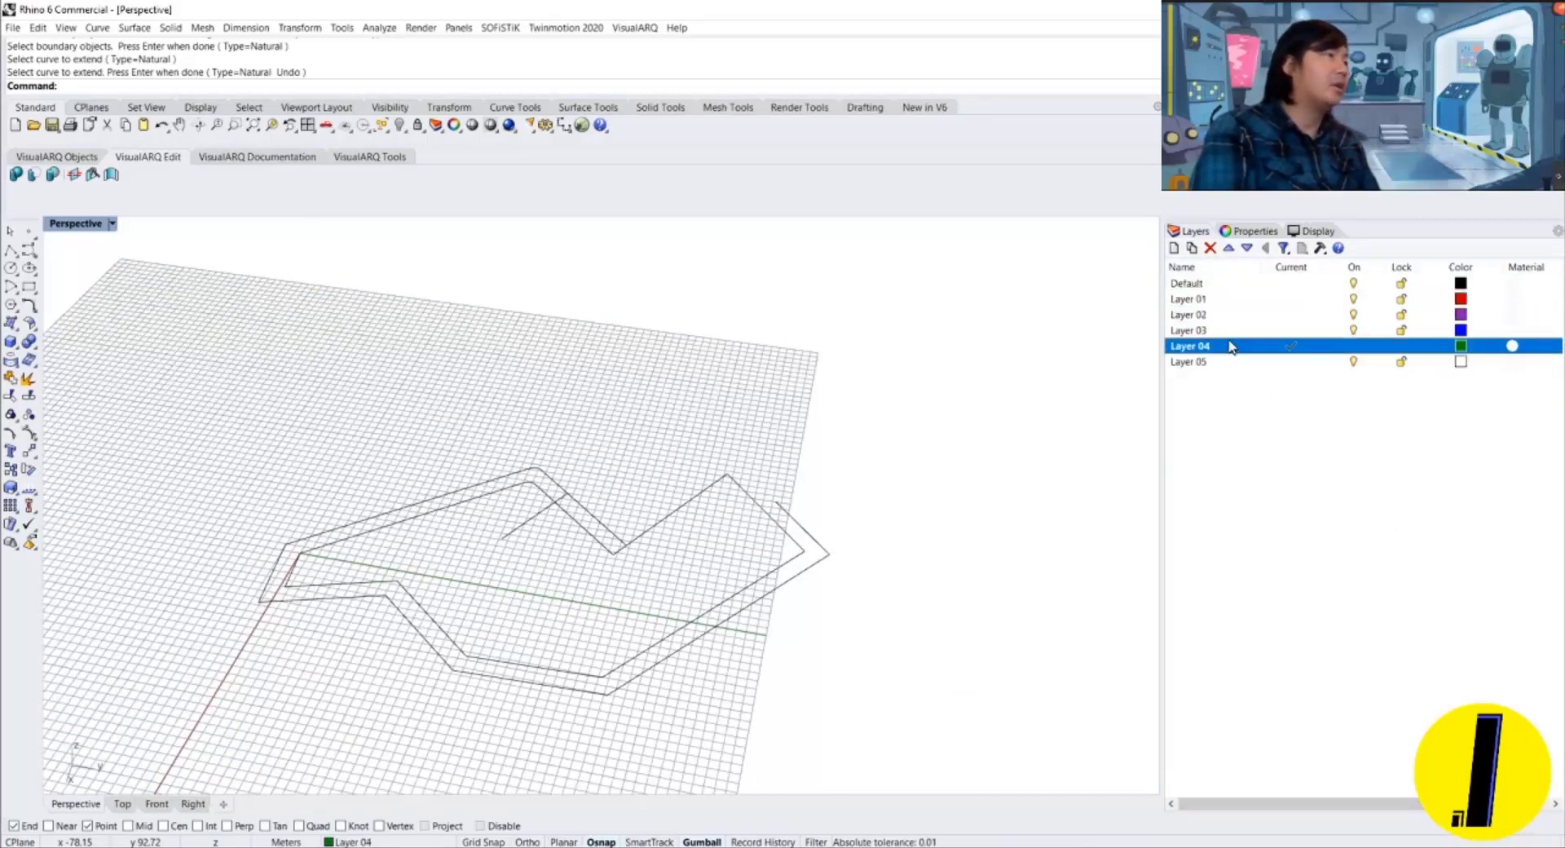
double_click(1227, 329)
double_click(1232, 283)
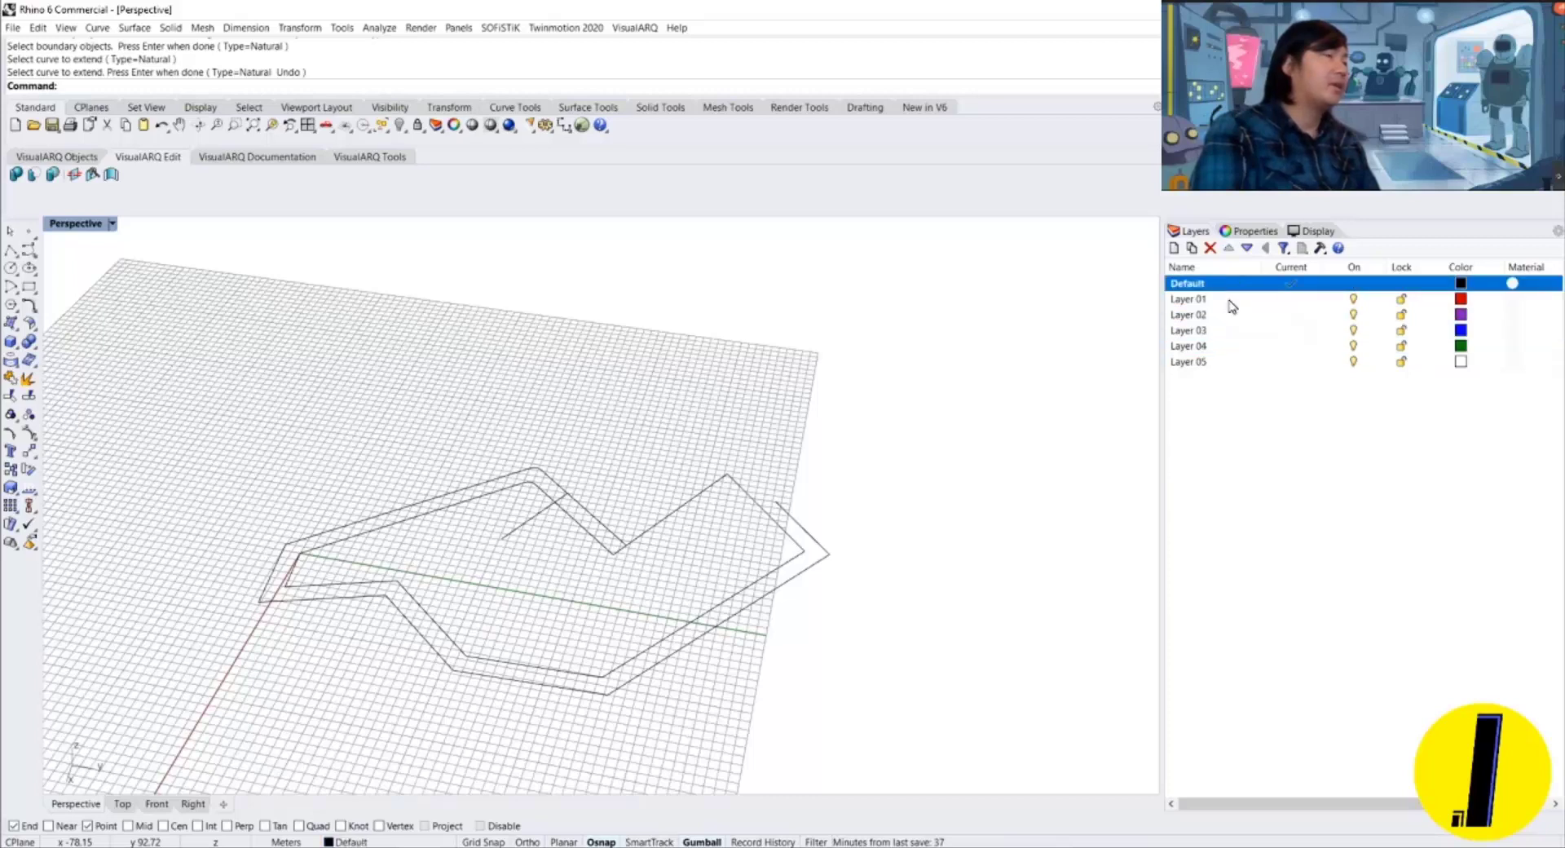
Delete the three outline curves so the model space is empty.
right_click_drag(815, 432, 716, 447)
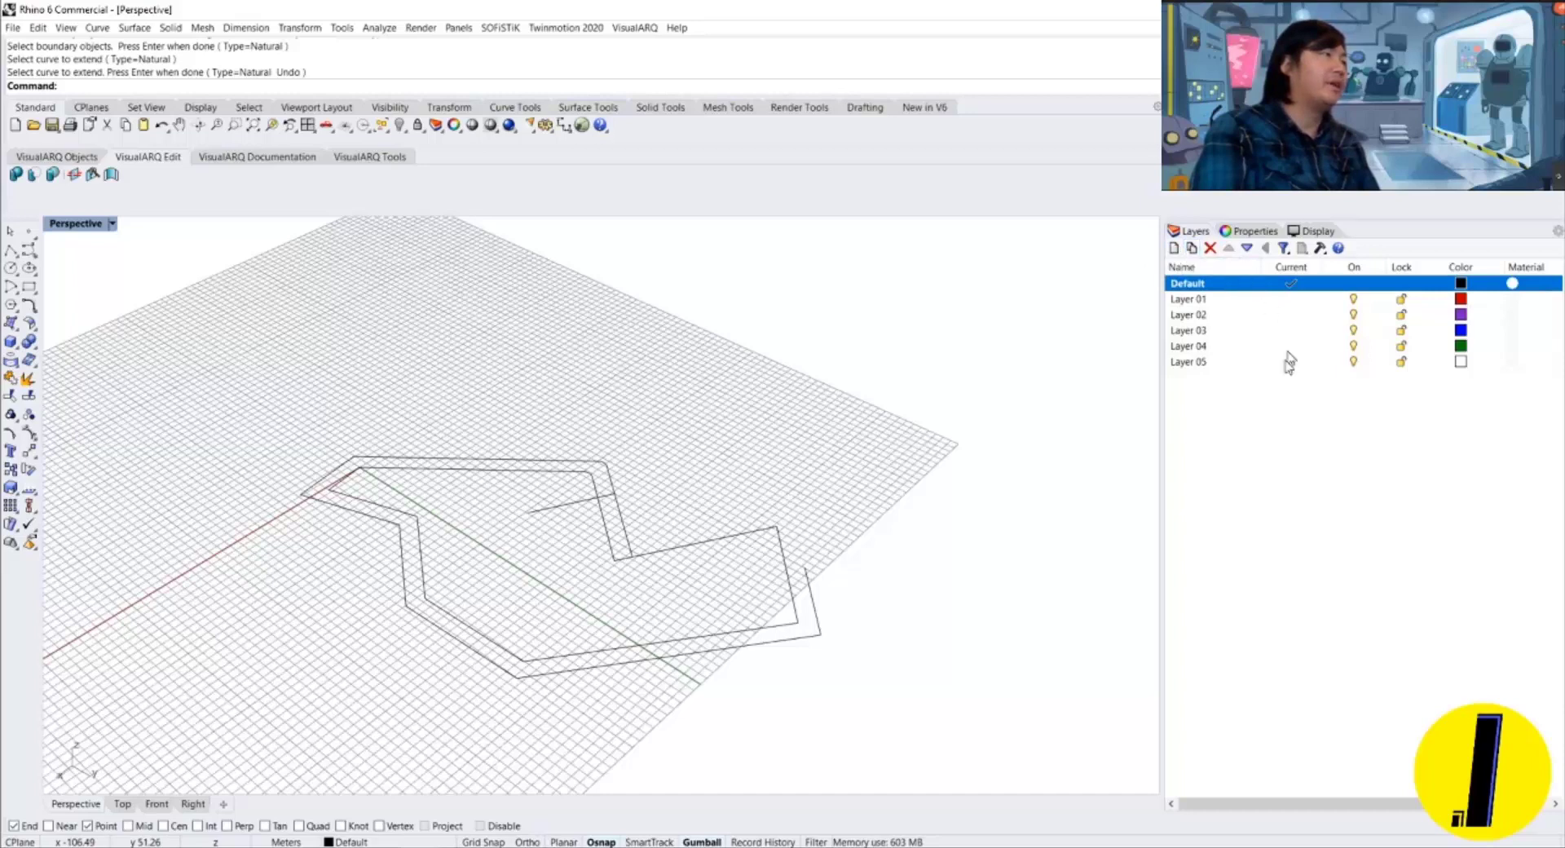
left_click_drag(874, 299, 203, 740)
key("Delete")
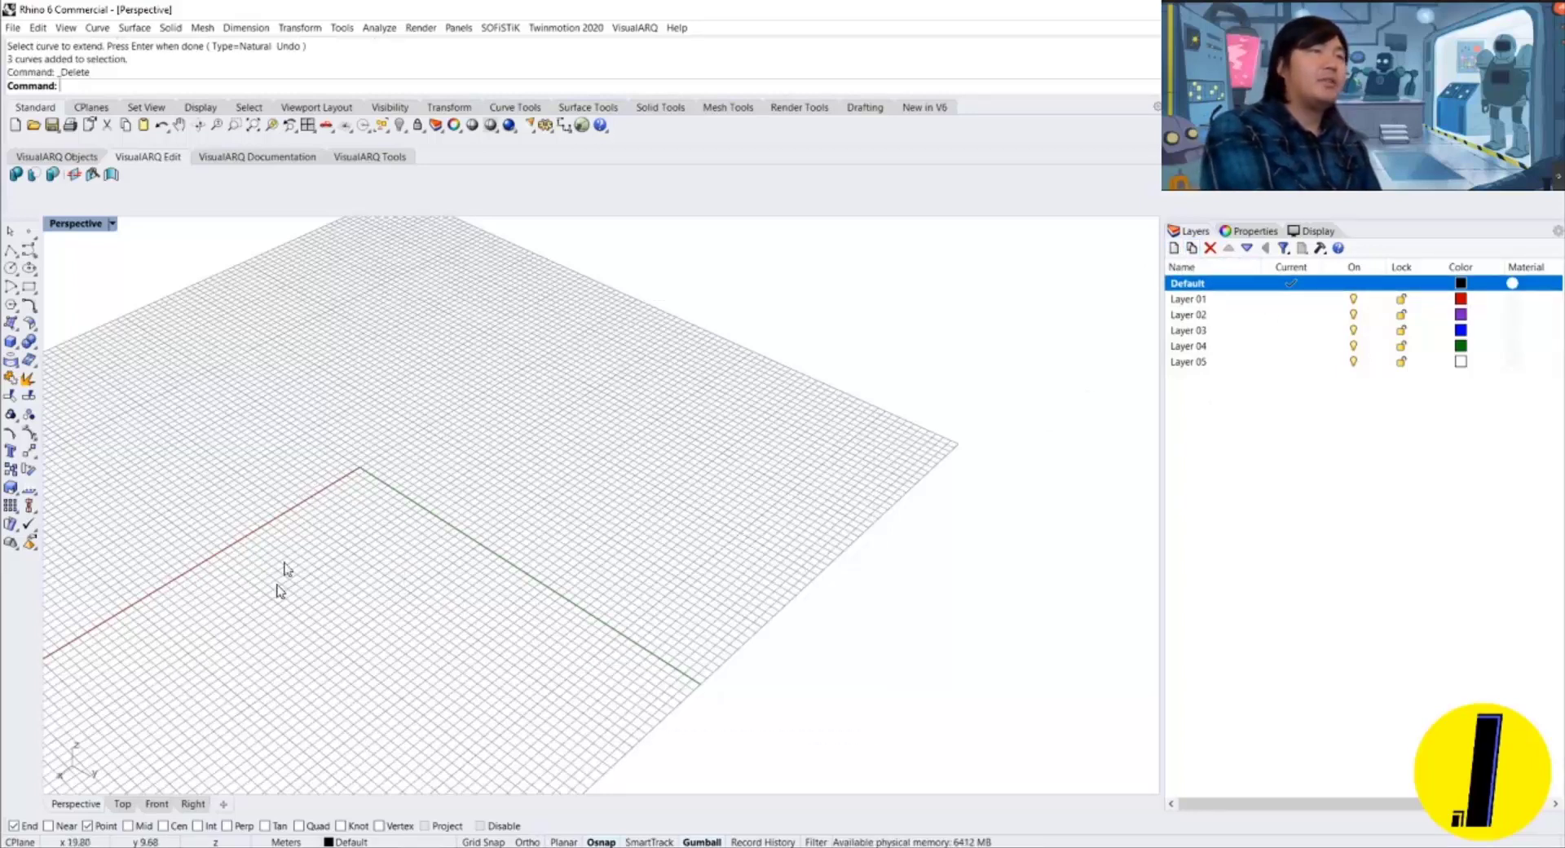
Float the Surface Creation tool set over the Perspective view and widen it until its tools fit in a single row.
right_click_drag(283, 569, 455, 450)
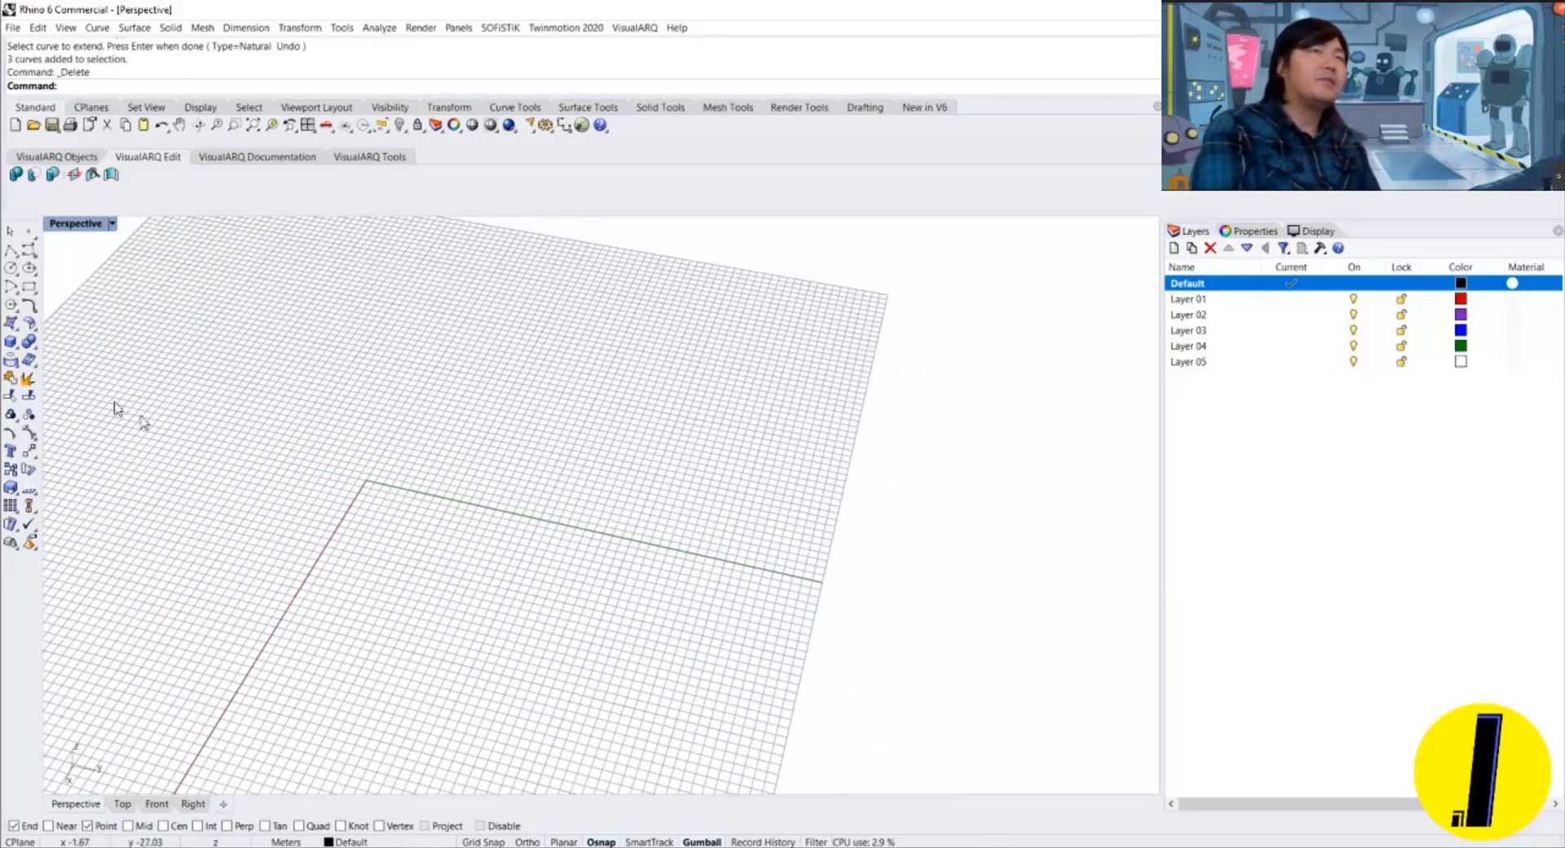
left_click(14, 326)
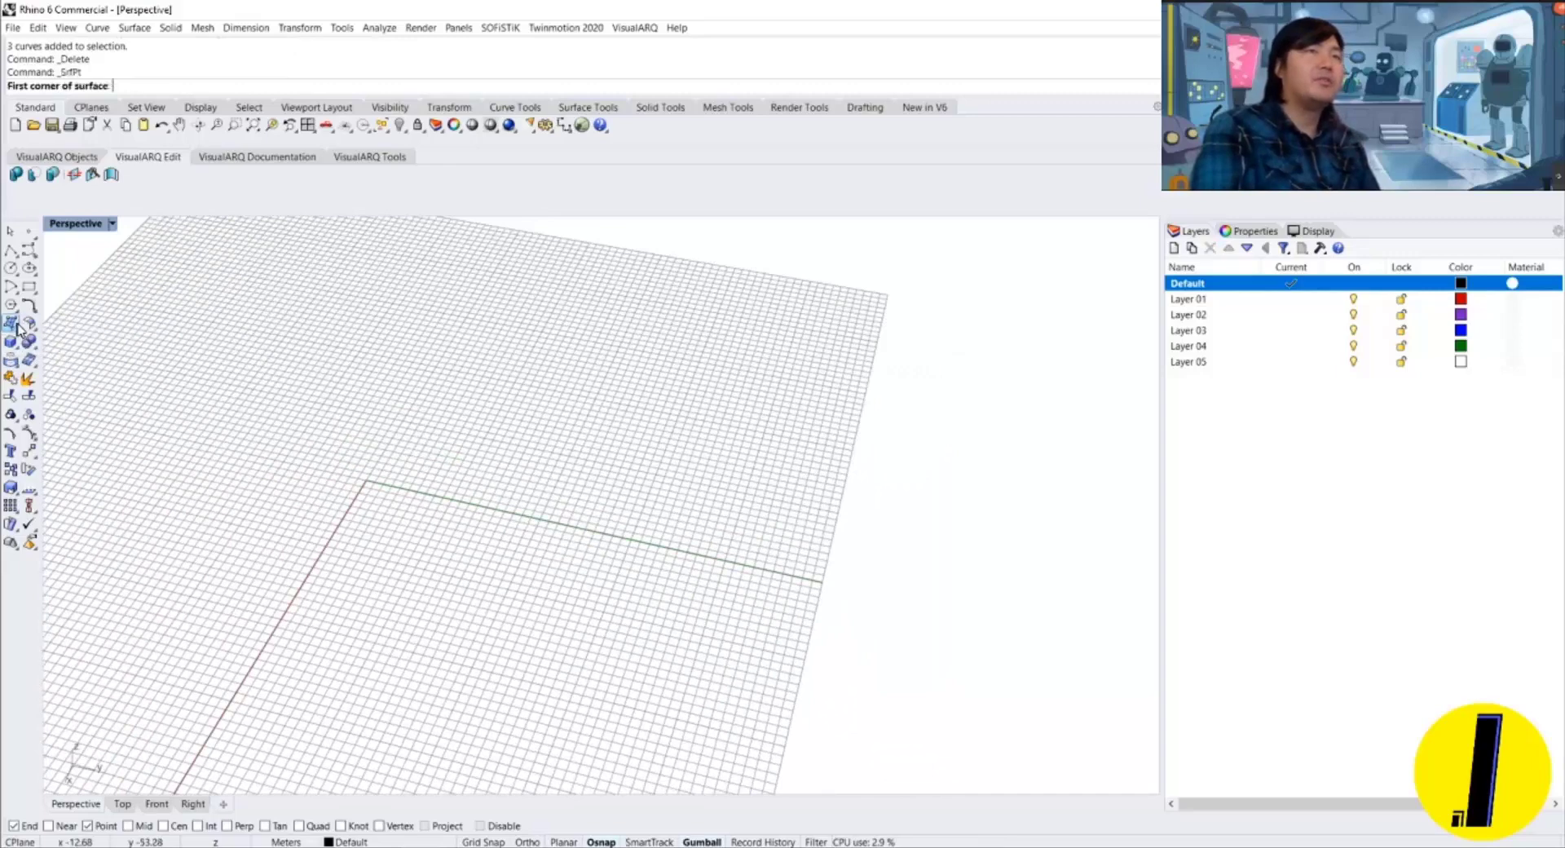
left_click(10, 323)
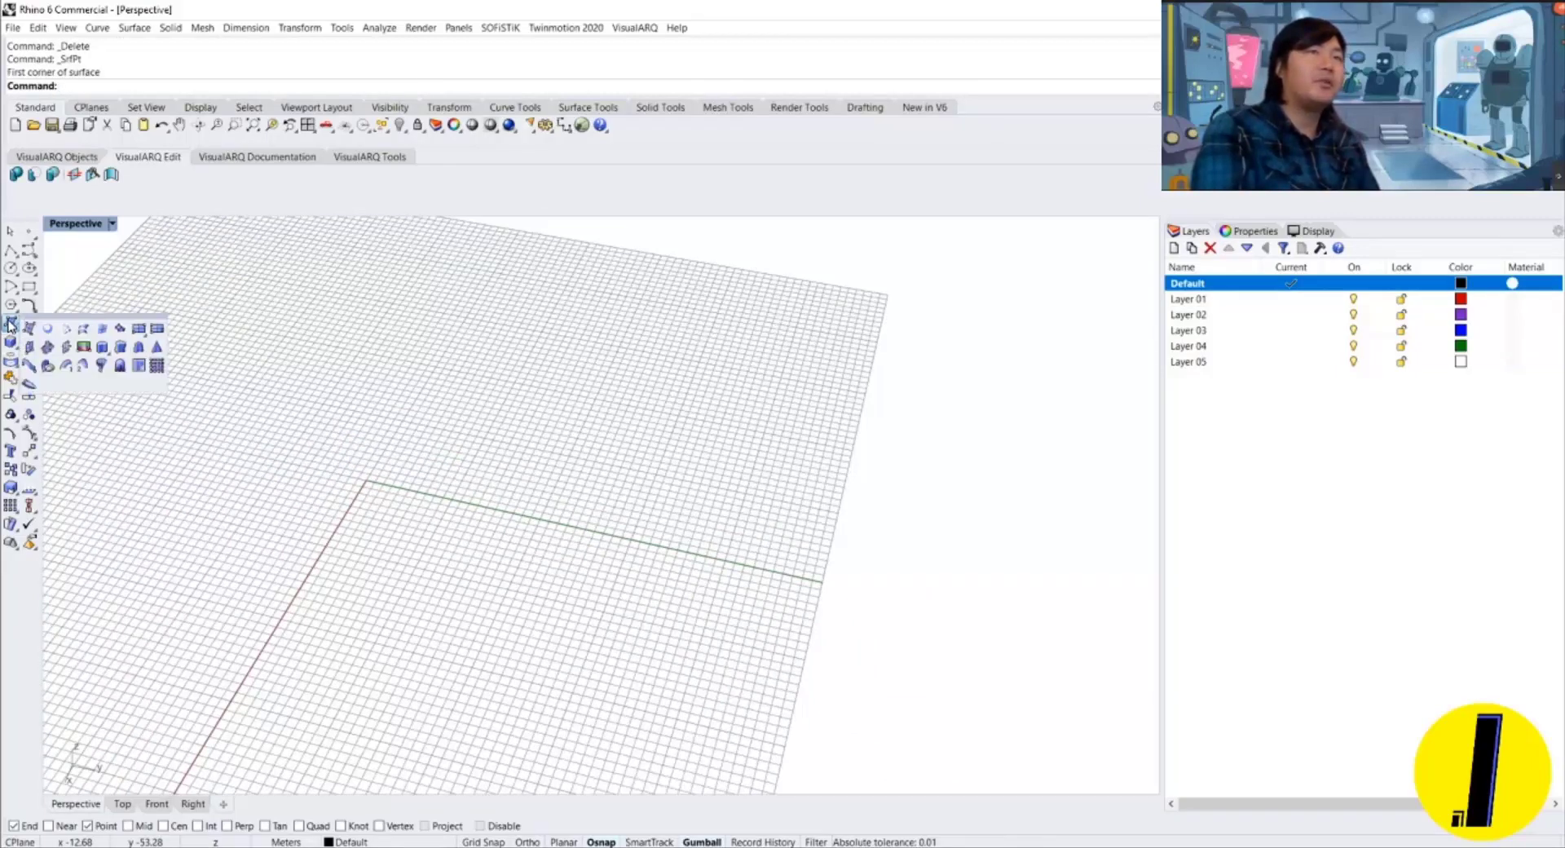
left_click_drag(67, 318, 143, 306)
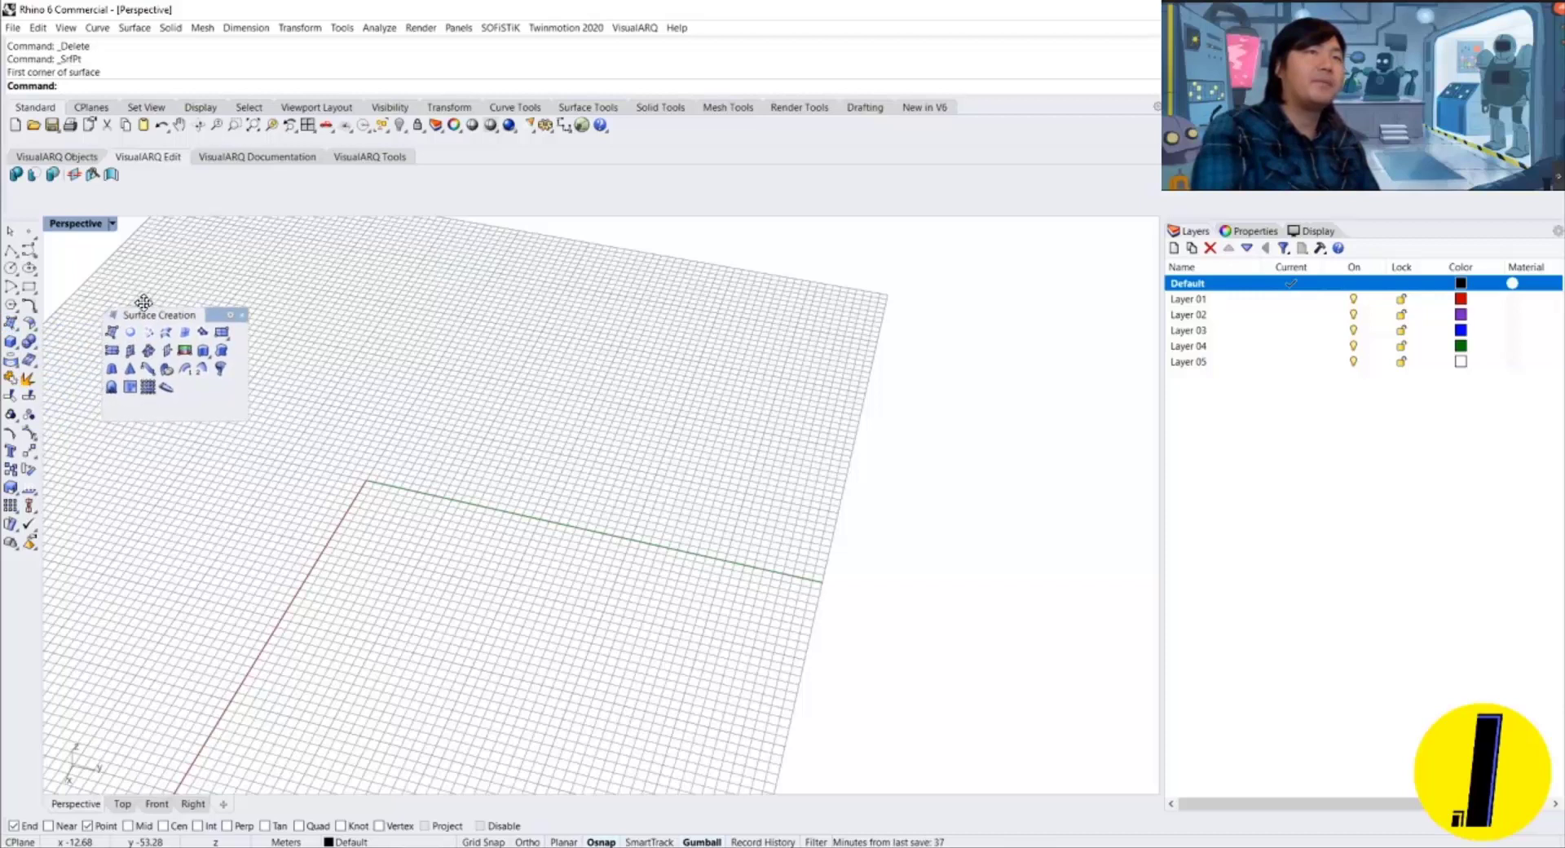
left_click(11, 324)
left_click_drag(131, 314, 219, 310)
left_click_drag(336, 410, 757, 397)
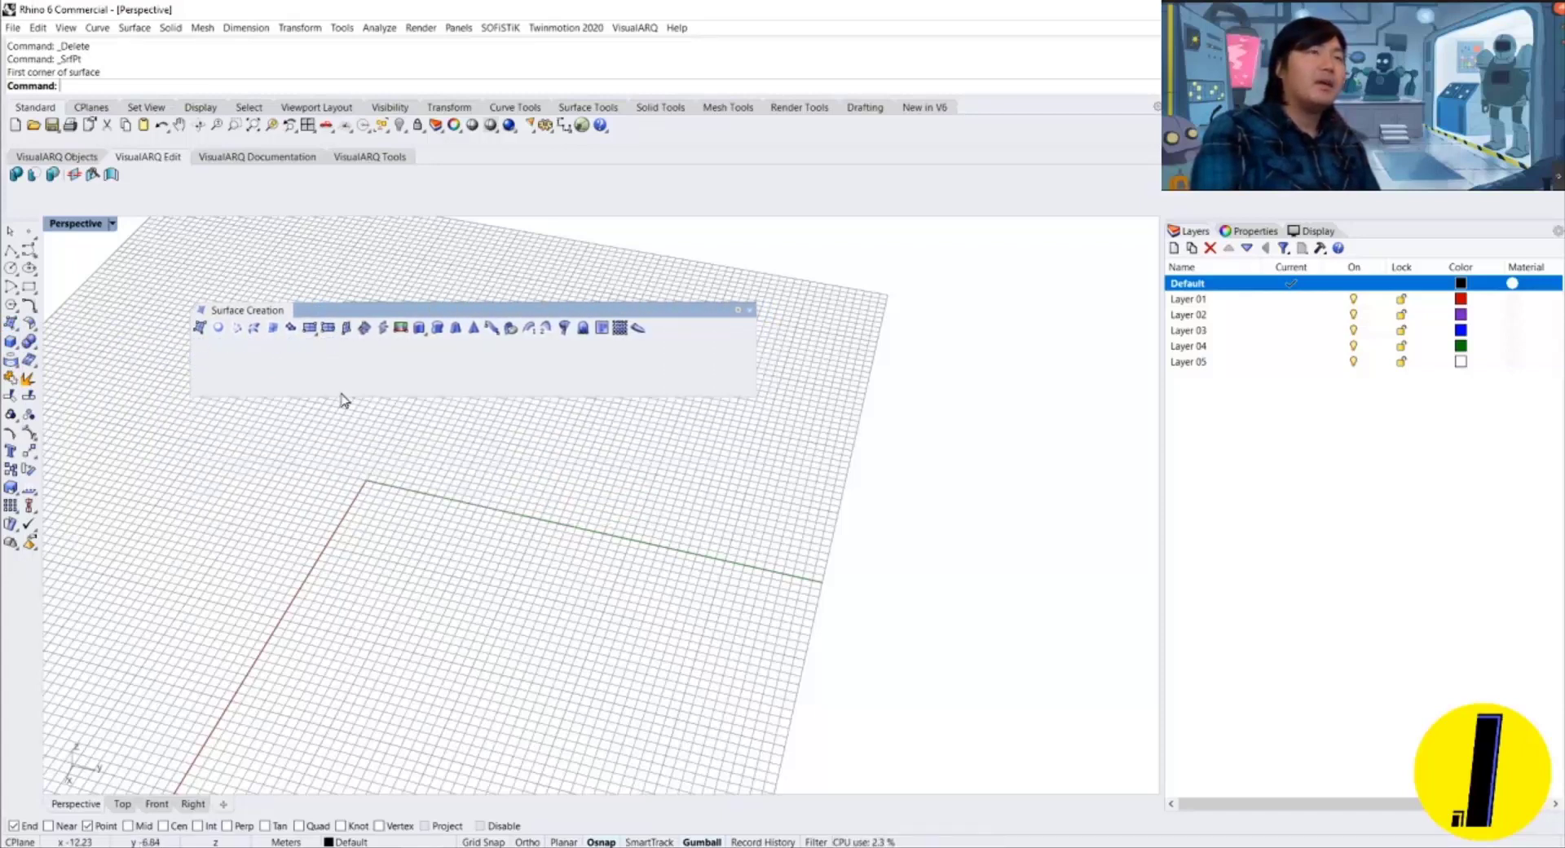
Start the surface-from-corner-points command and highlight its name, SrfPt, in the command history.
left_click(199, 329)
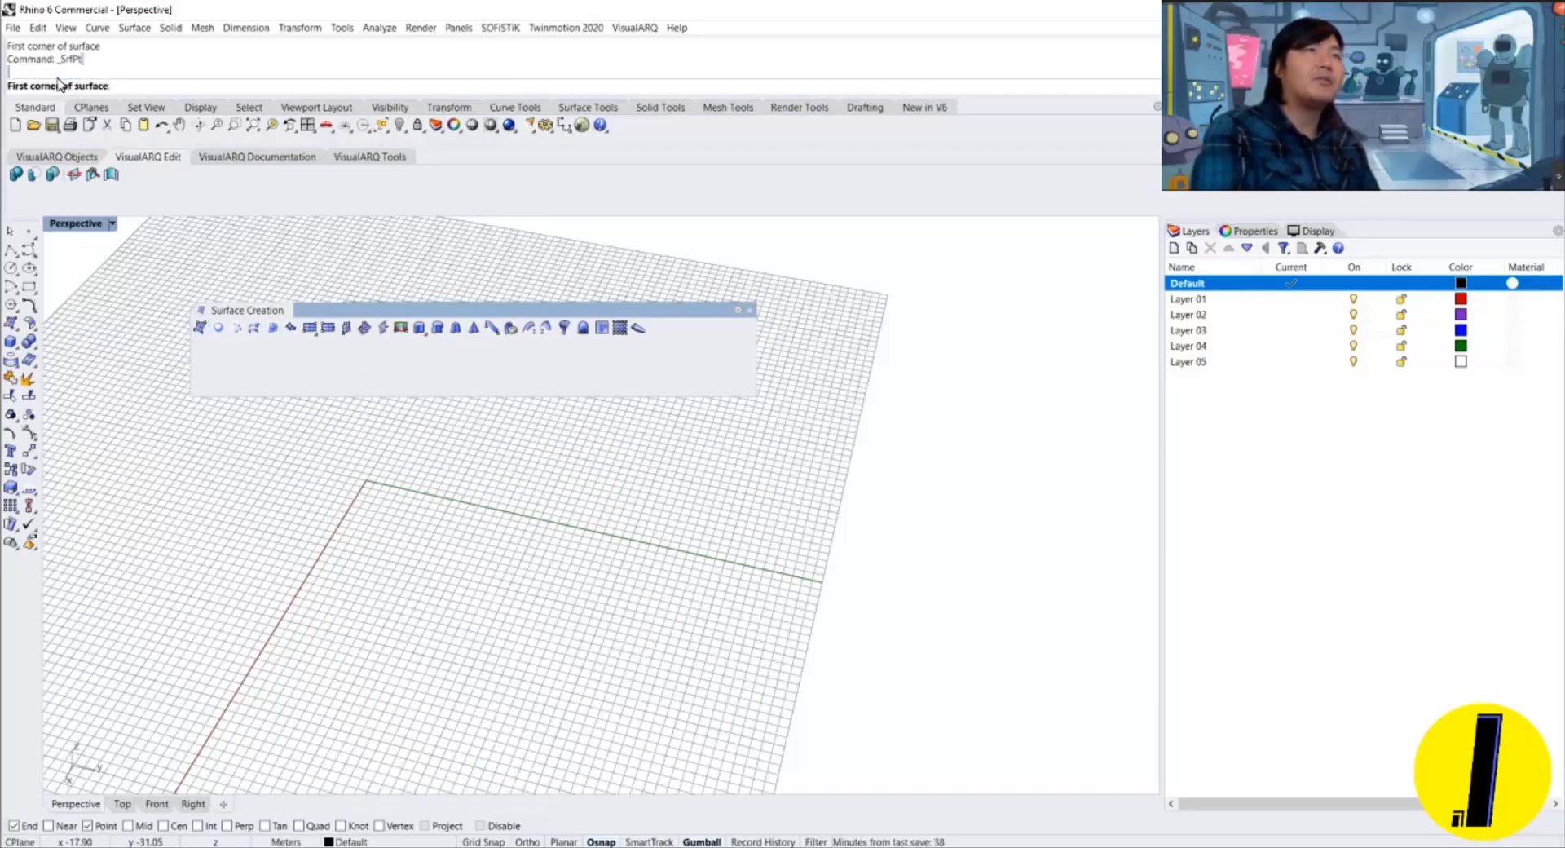
left_click_drag(62, 60, 80, 66)
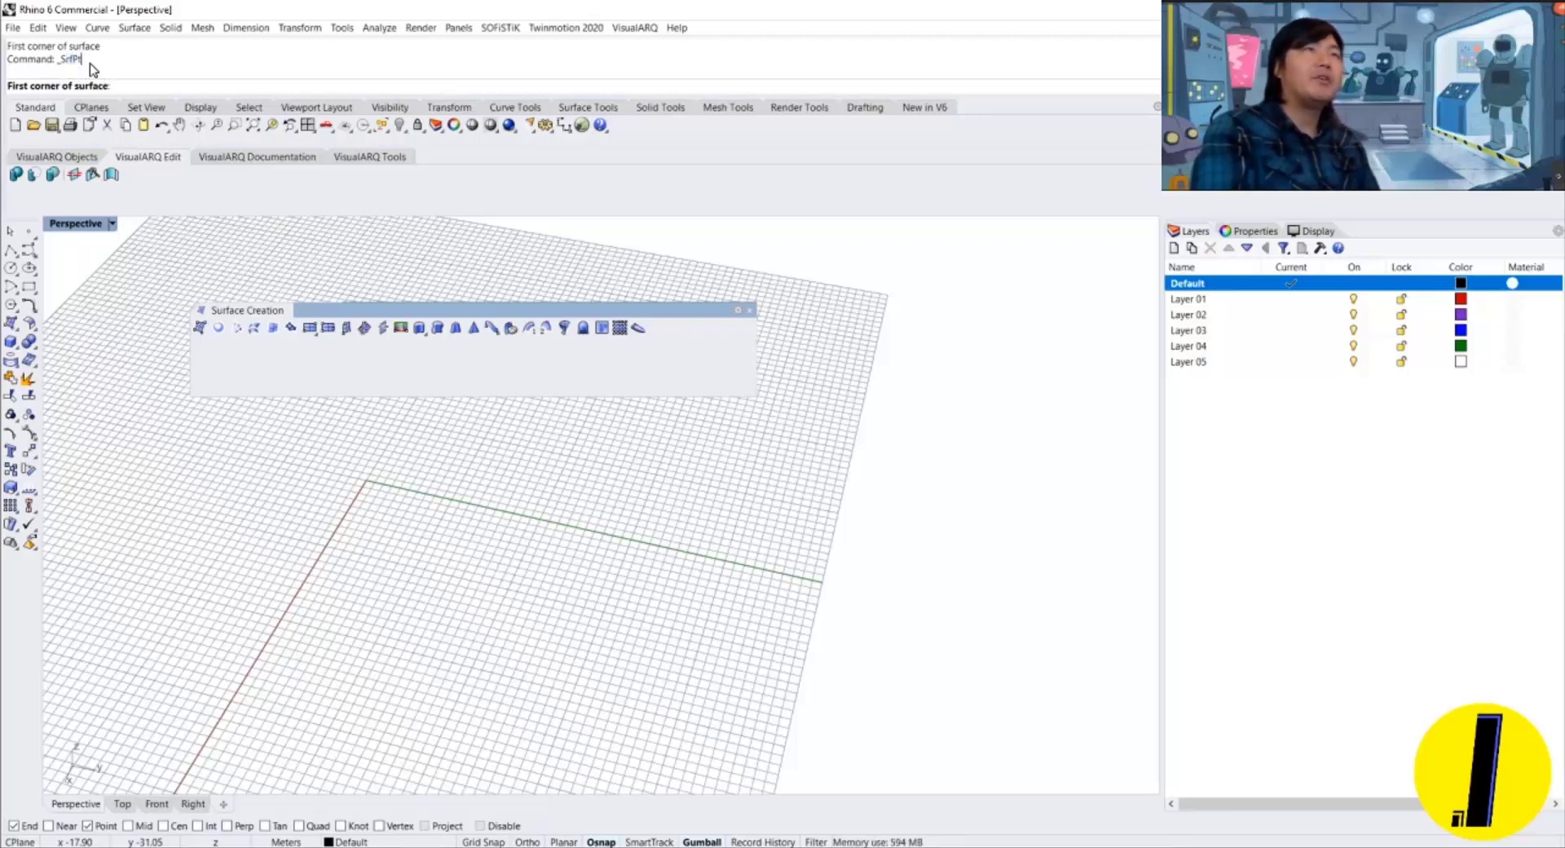
left_click_drag(90, 62, 65, 62)
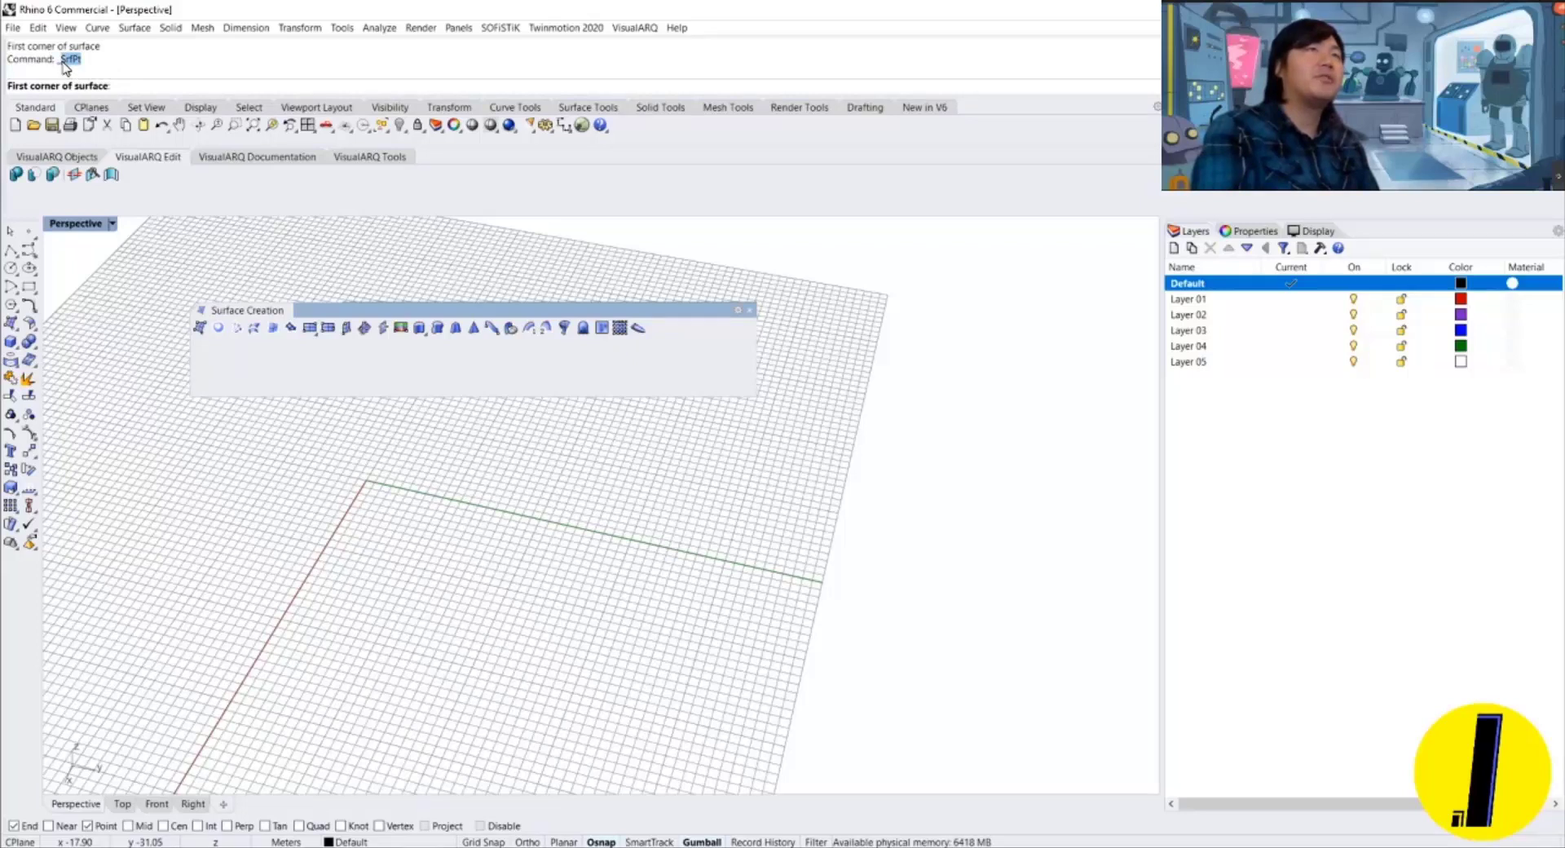
left_click_drag(65, 62, 76, 63)
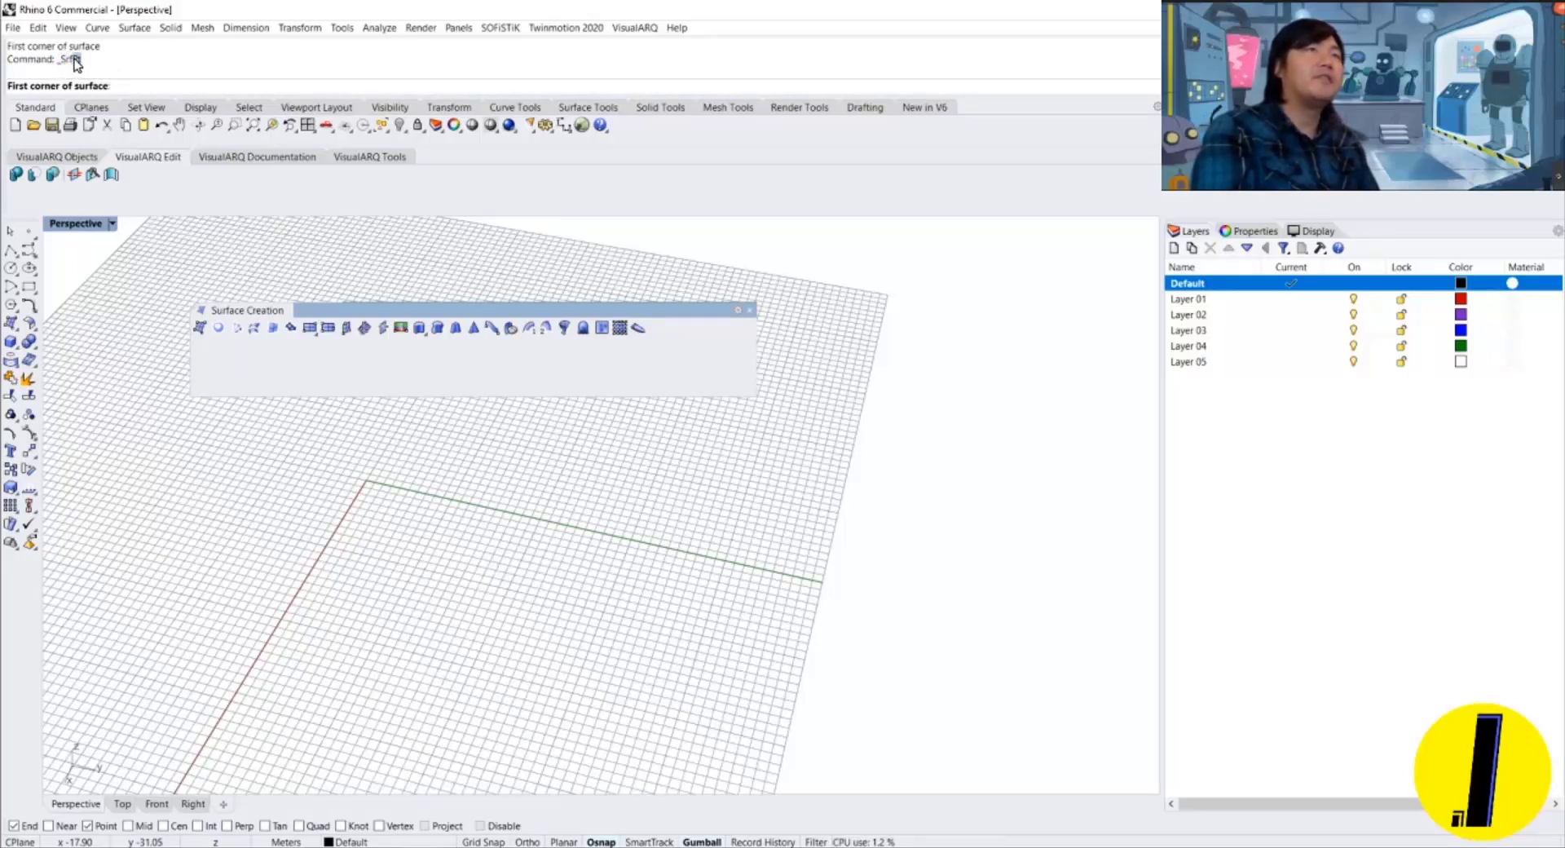
left_click(60, 64)
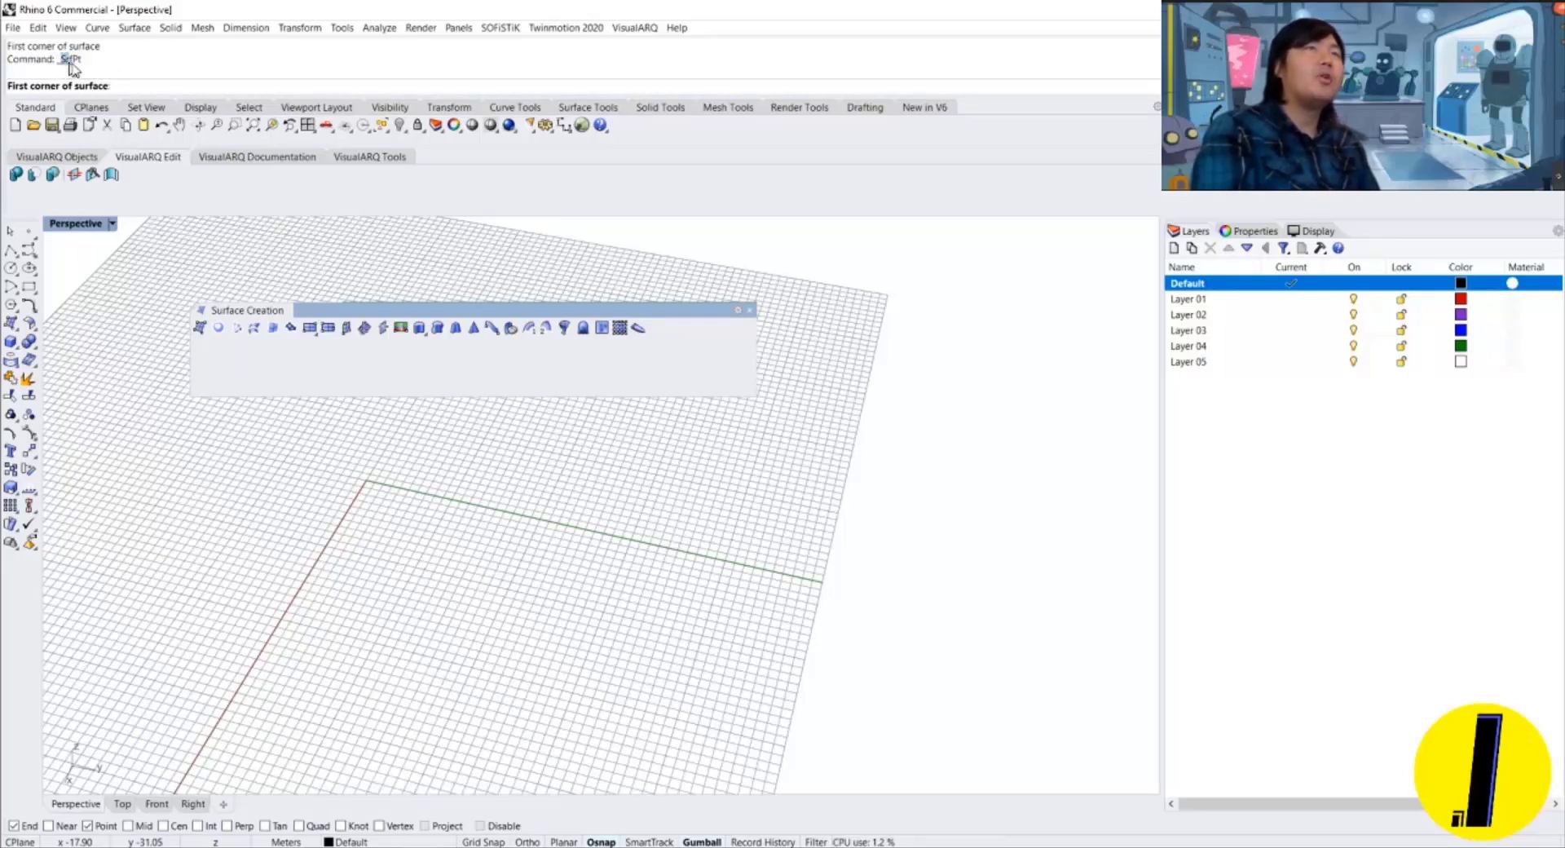
left_click_drag(72, 65, 86, 67)
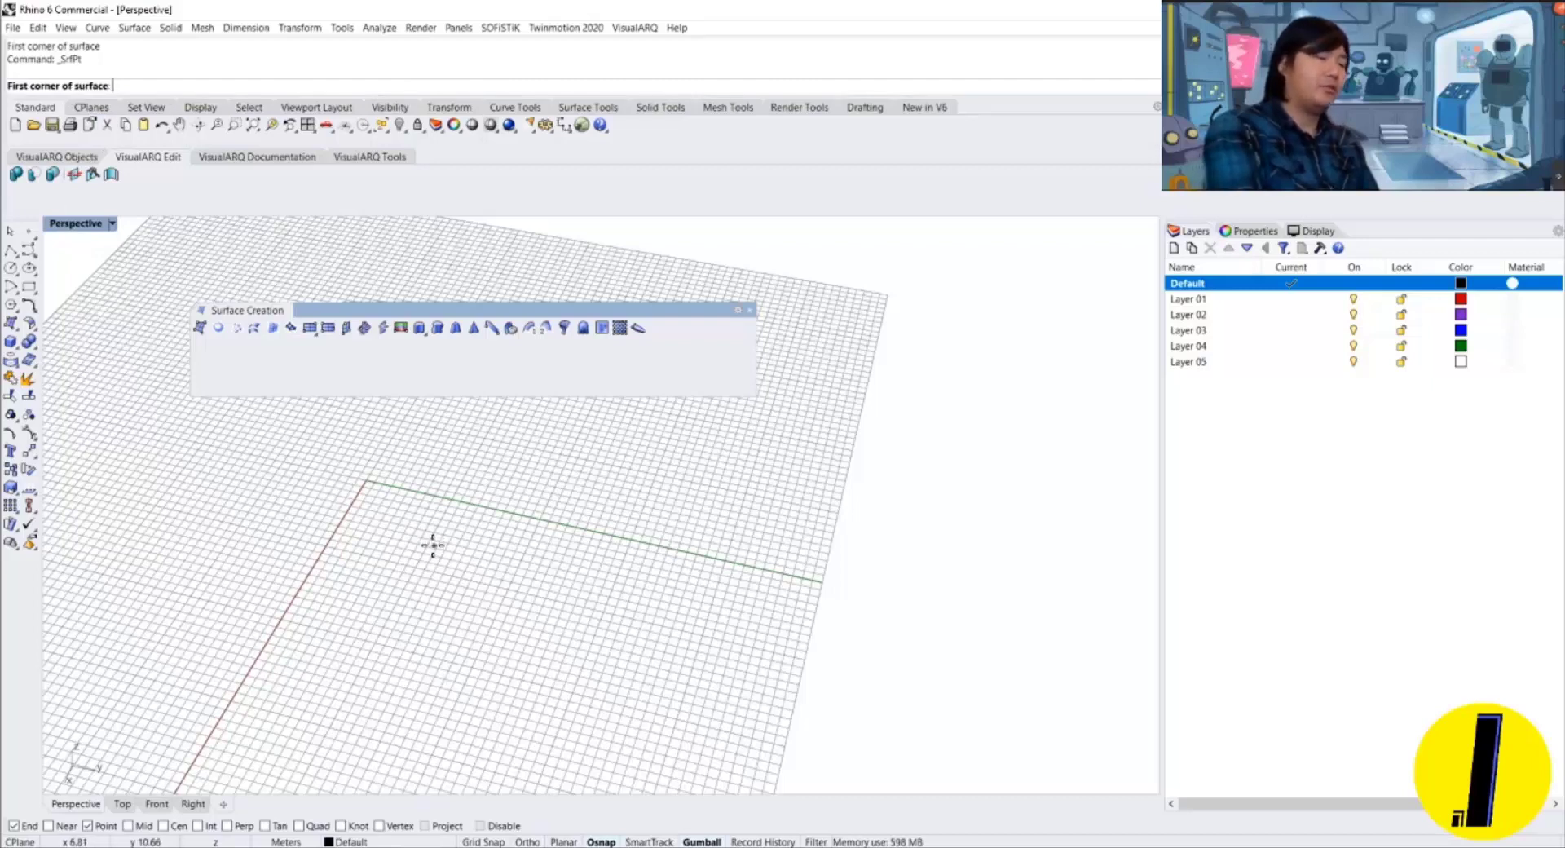
Create a four-corner surface with its first corner at the origin (0) and the other three corners placed freehand on the grid.
type("0")
key("Return")
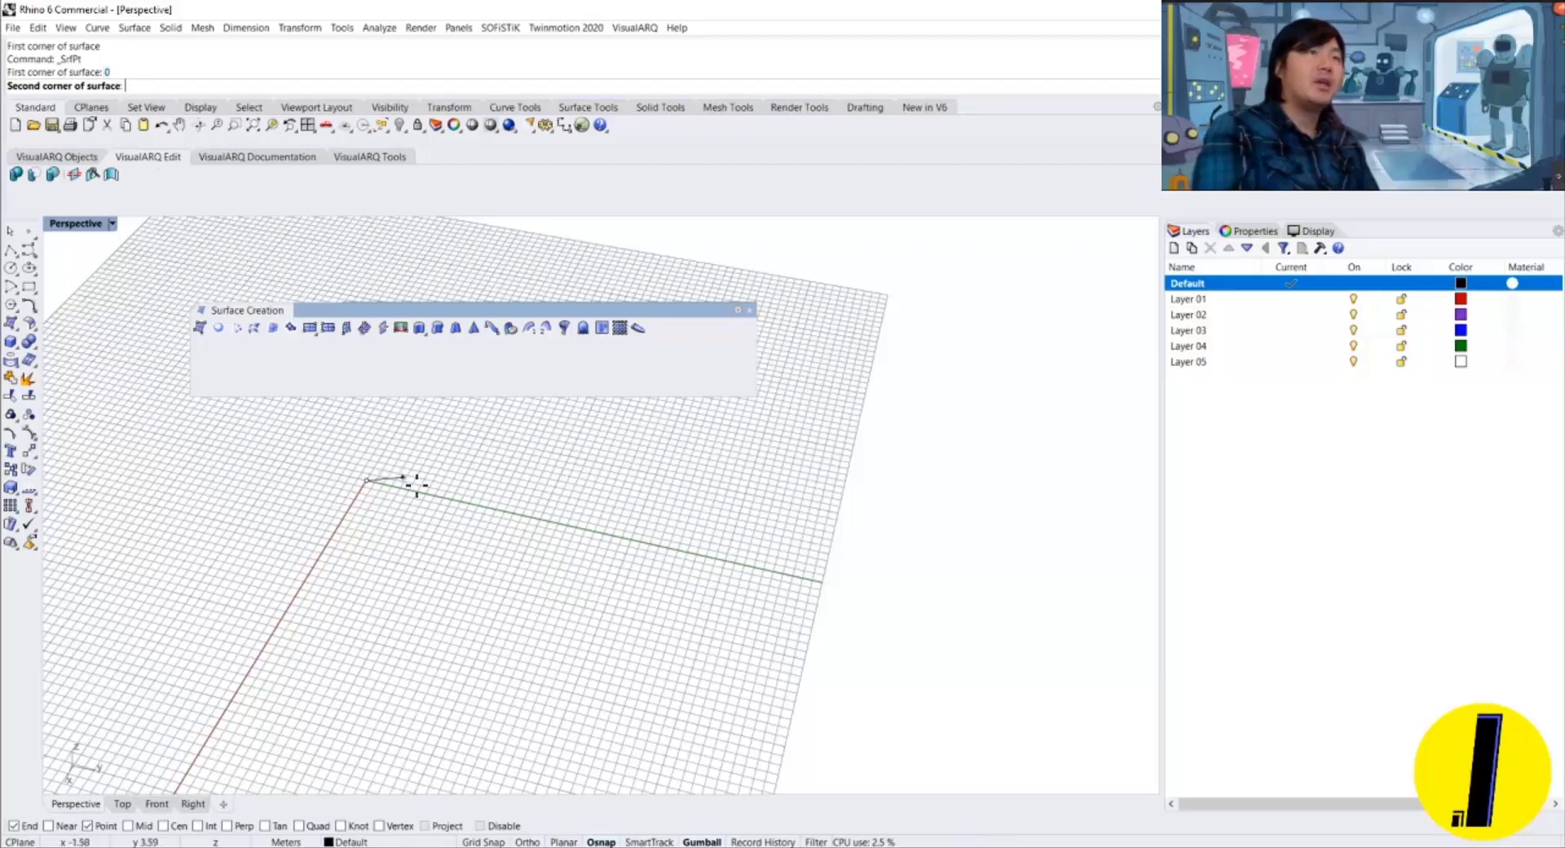
left_click(700, 490)
left_click(781, 737)
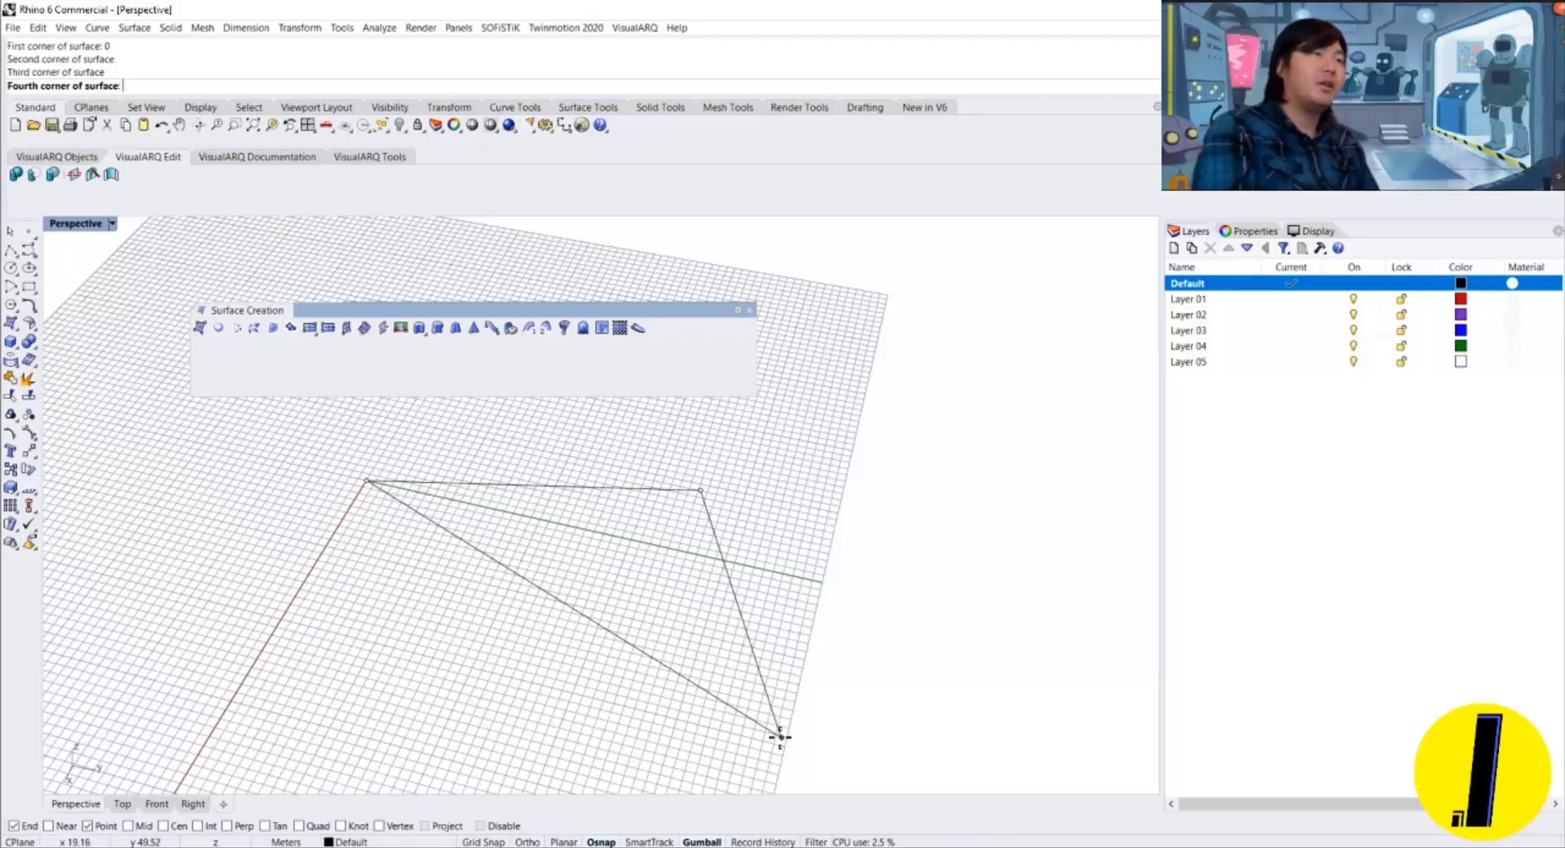
left_click(256, 740)
Move the floating Surface Creation tool set away from the surface and set the Perspective view to Shaded display.
right_click_drag(286, 657, 483, 370)
left_click_drag(500, 313, 441, 257)
key("ctrl+alt+s")
mouse_move(800, 350)
right_mouse_down()
mouse_move(706, 419)
mouse_move(334, 427)
mouse_move(699, 384)
mouse_move(685, 486)
mouse_move(759, 499)
mouse_move(866, 430)
mouse_move(867, 373)
mouse_move(676, 525)
right_mouse_up()
left_click(574, 489)
right_click_drag(575, 489, 684, 412)
left_click(807, 392)
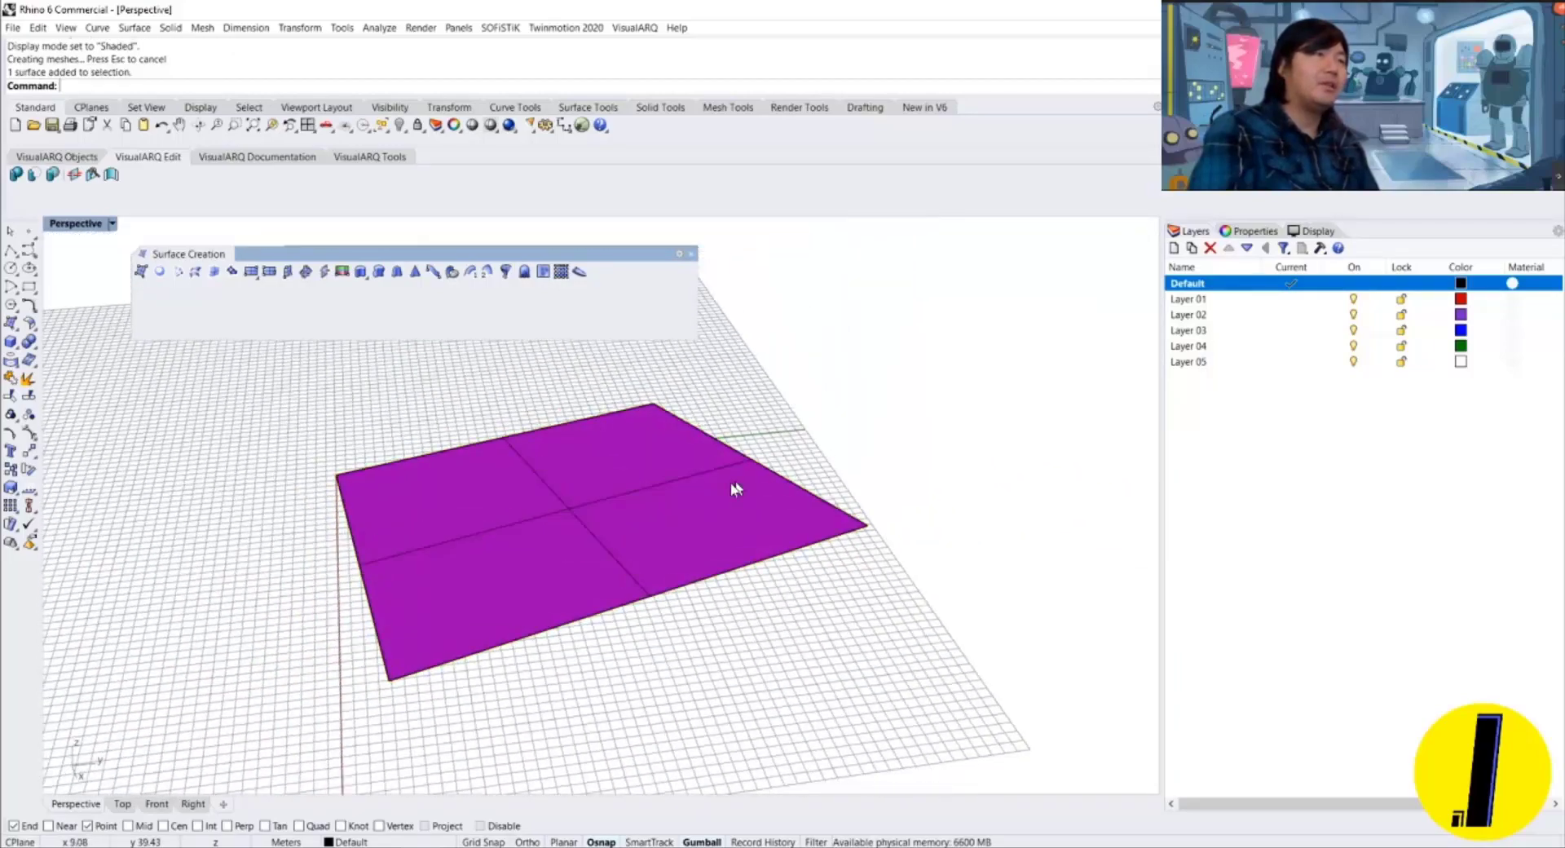
right_click_drag(736, 489, 639, 510)
scroll(644, 505, "up", 4)
scroll(638, 509, "down", 3)
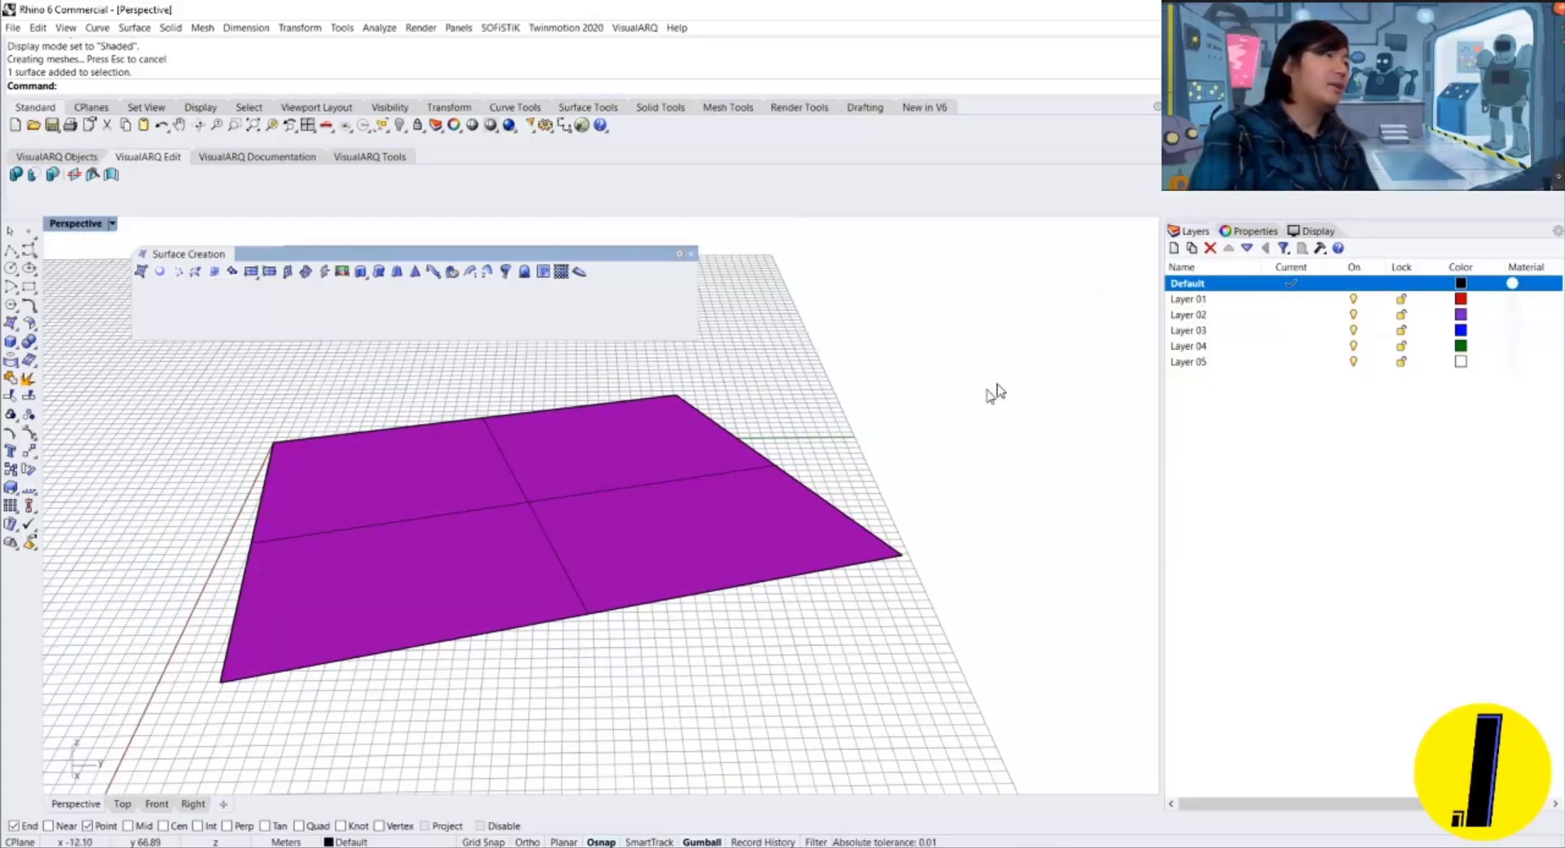
Examine the Shaded mode's backface color without changing it, and turn Color Backfaces off and back on to compare.
left_click(699, 509)
left_click(1324, 232)
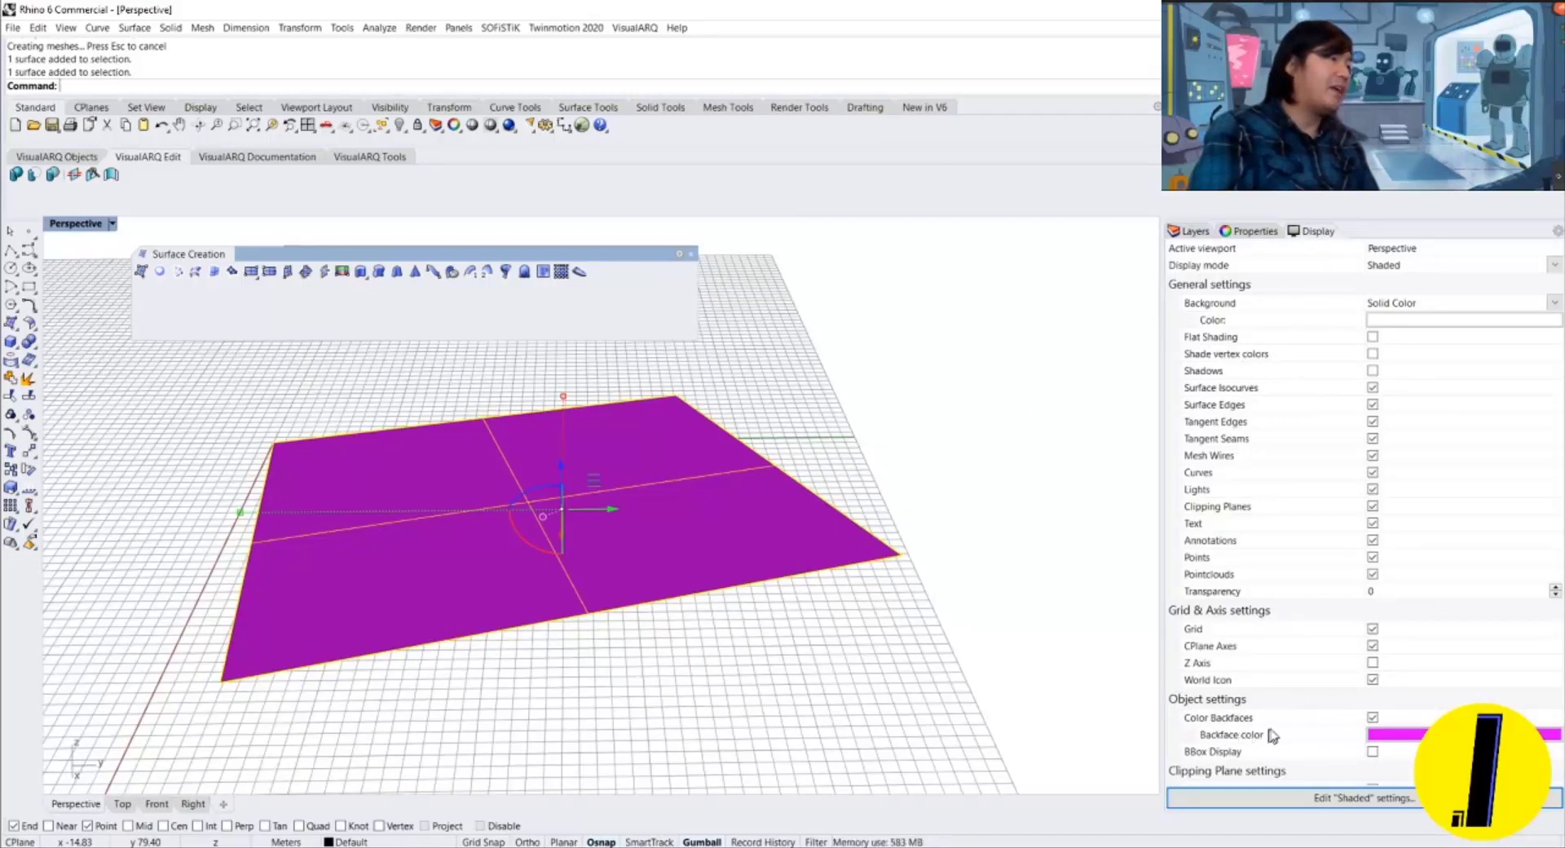
left_click(1408, 737)
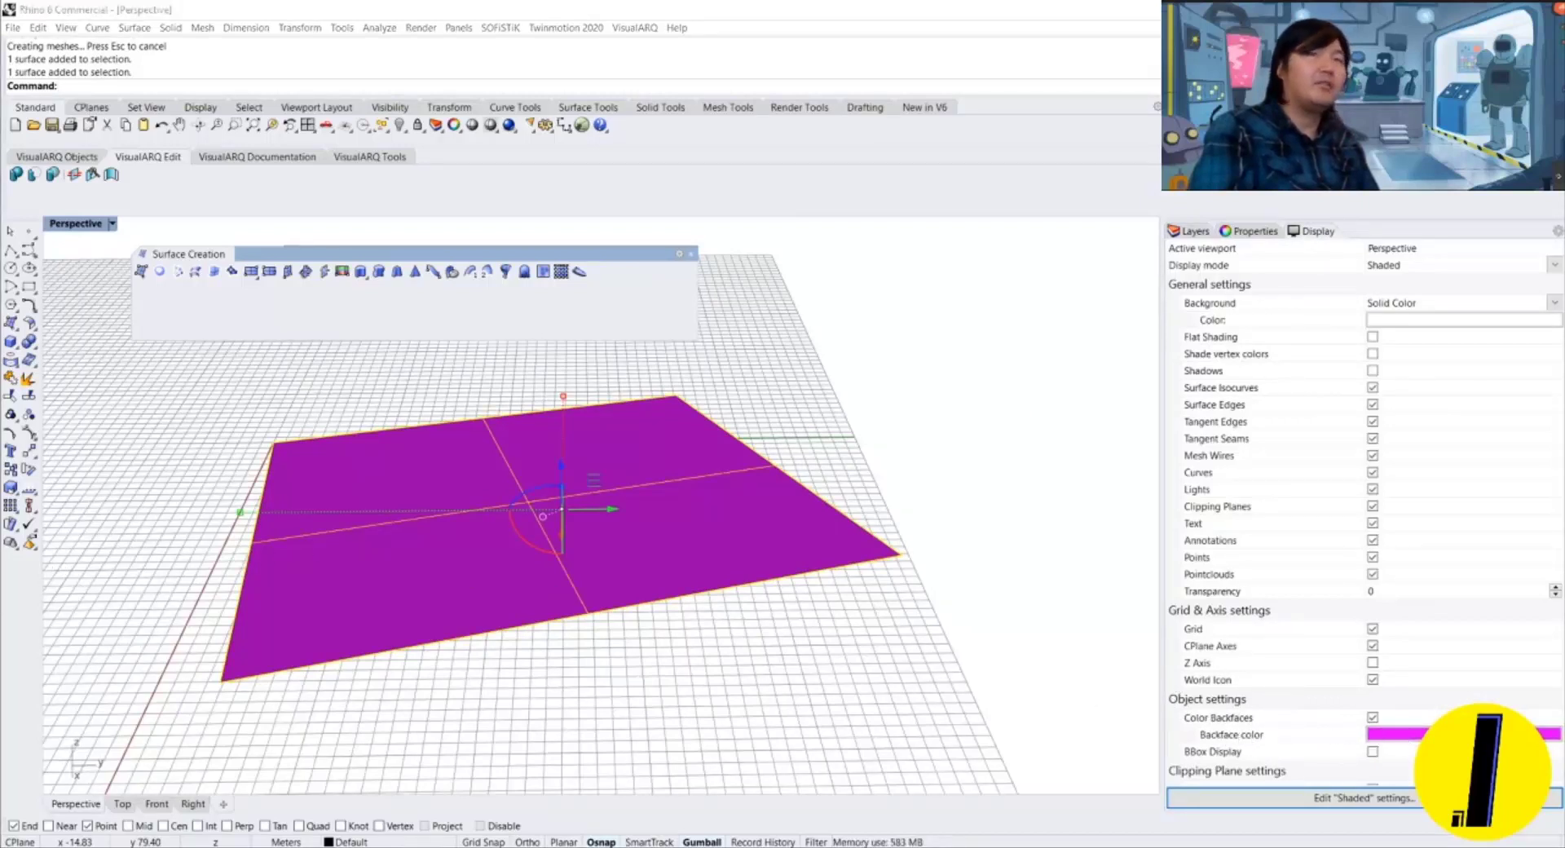
left_click_drag(898, 413, 1021, 335)
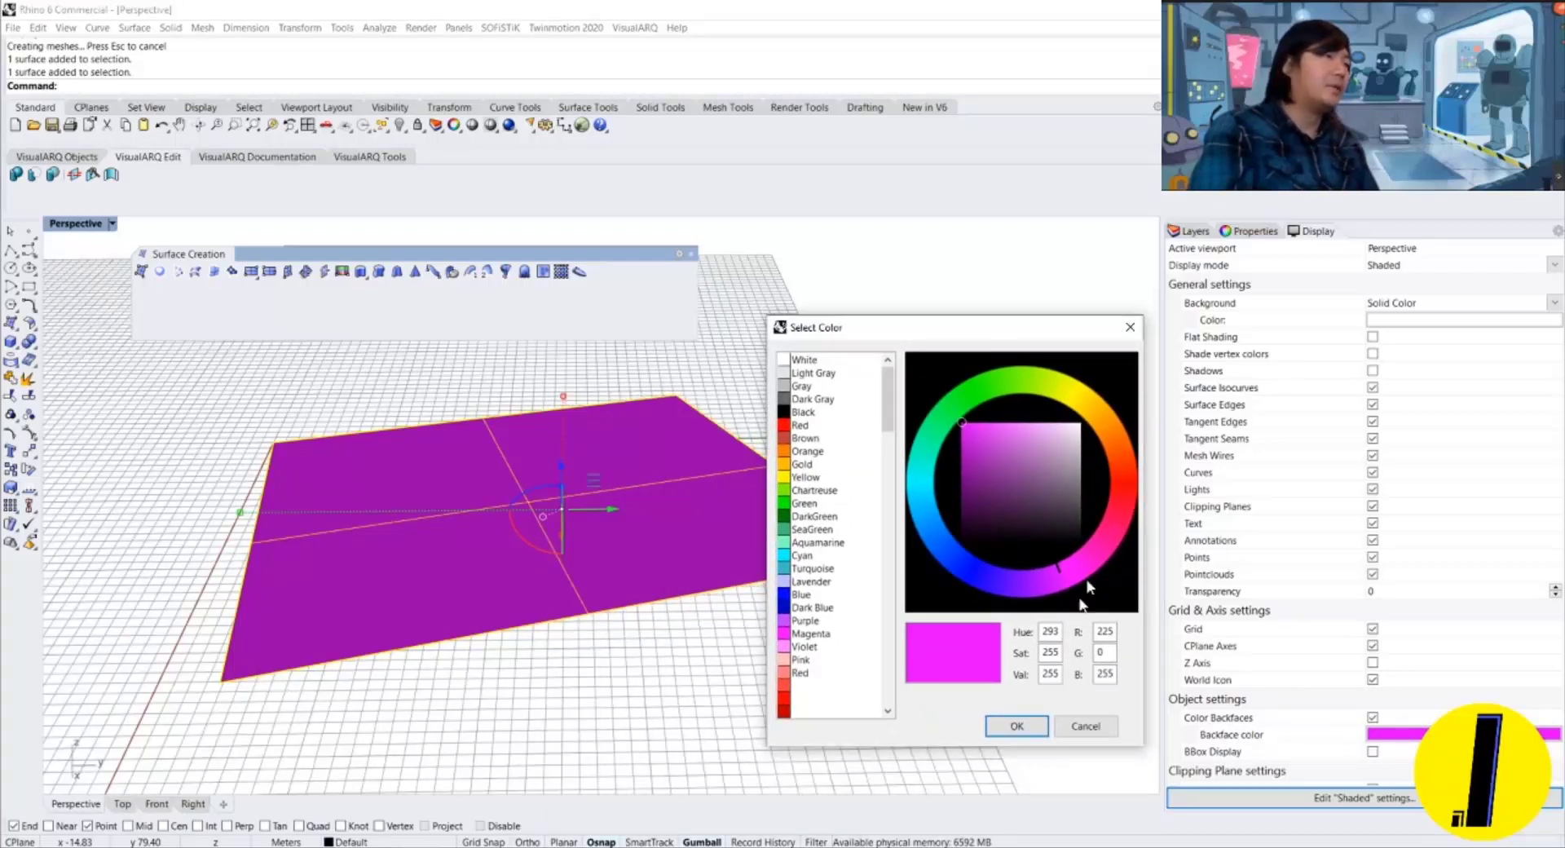
left_click(1018, 727)
key("Escape")
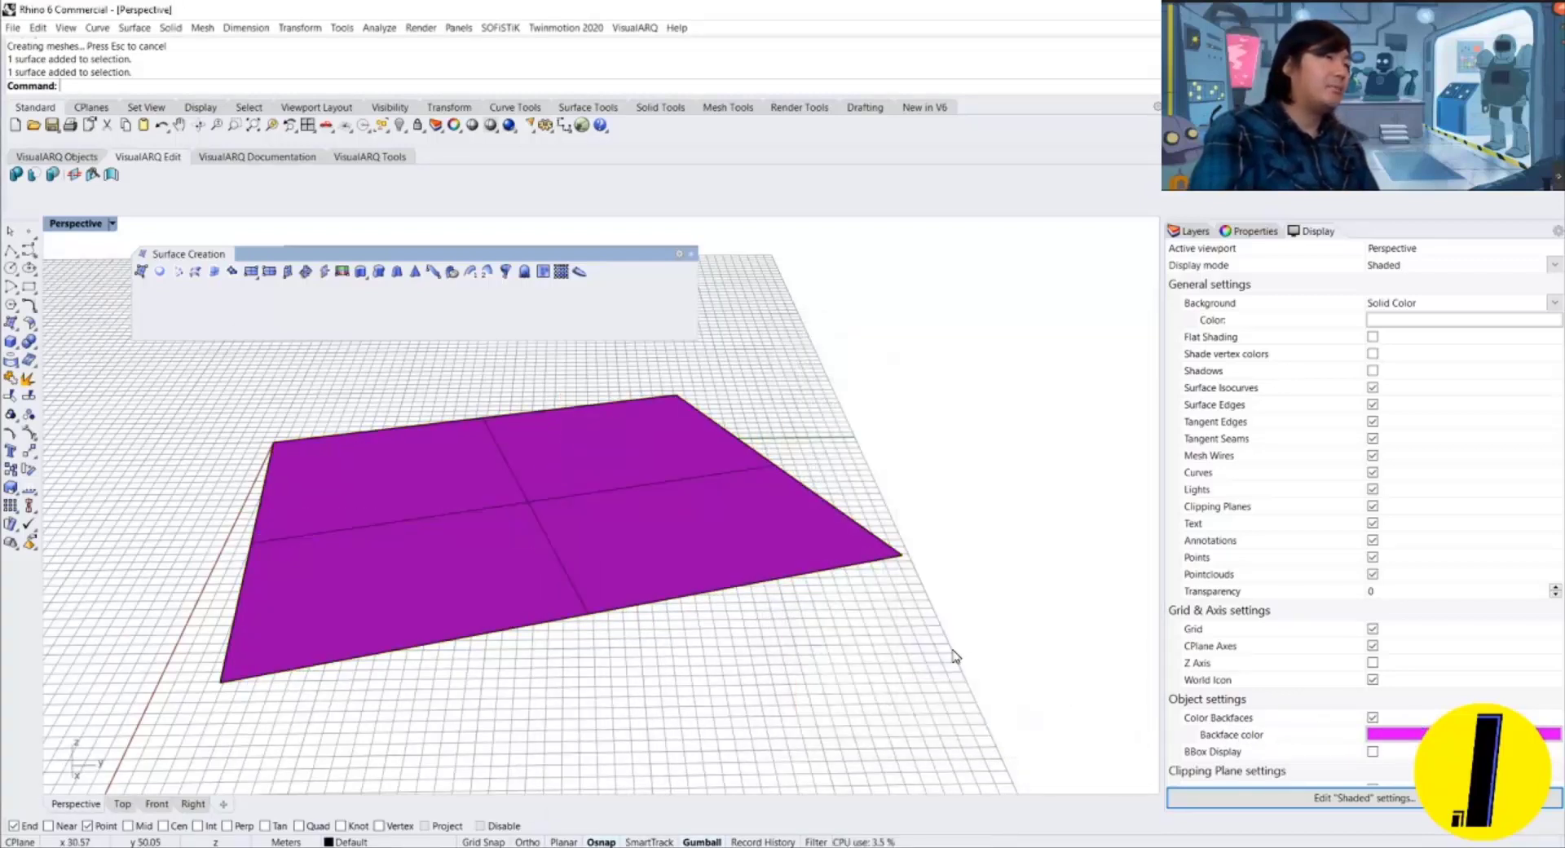
left_click(1372, 718)
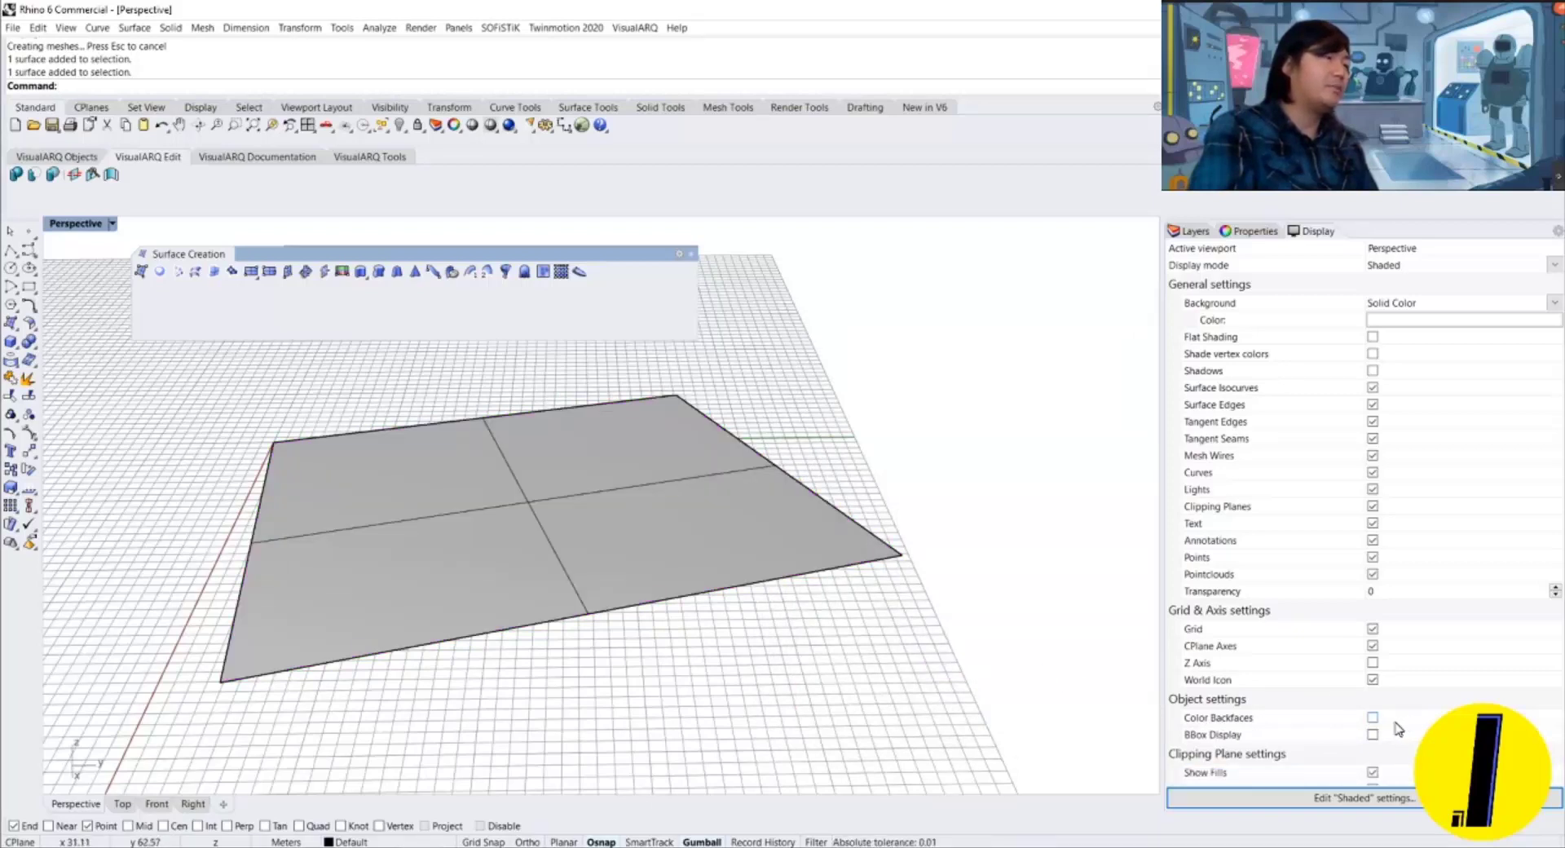
left_click(1372, 718)
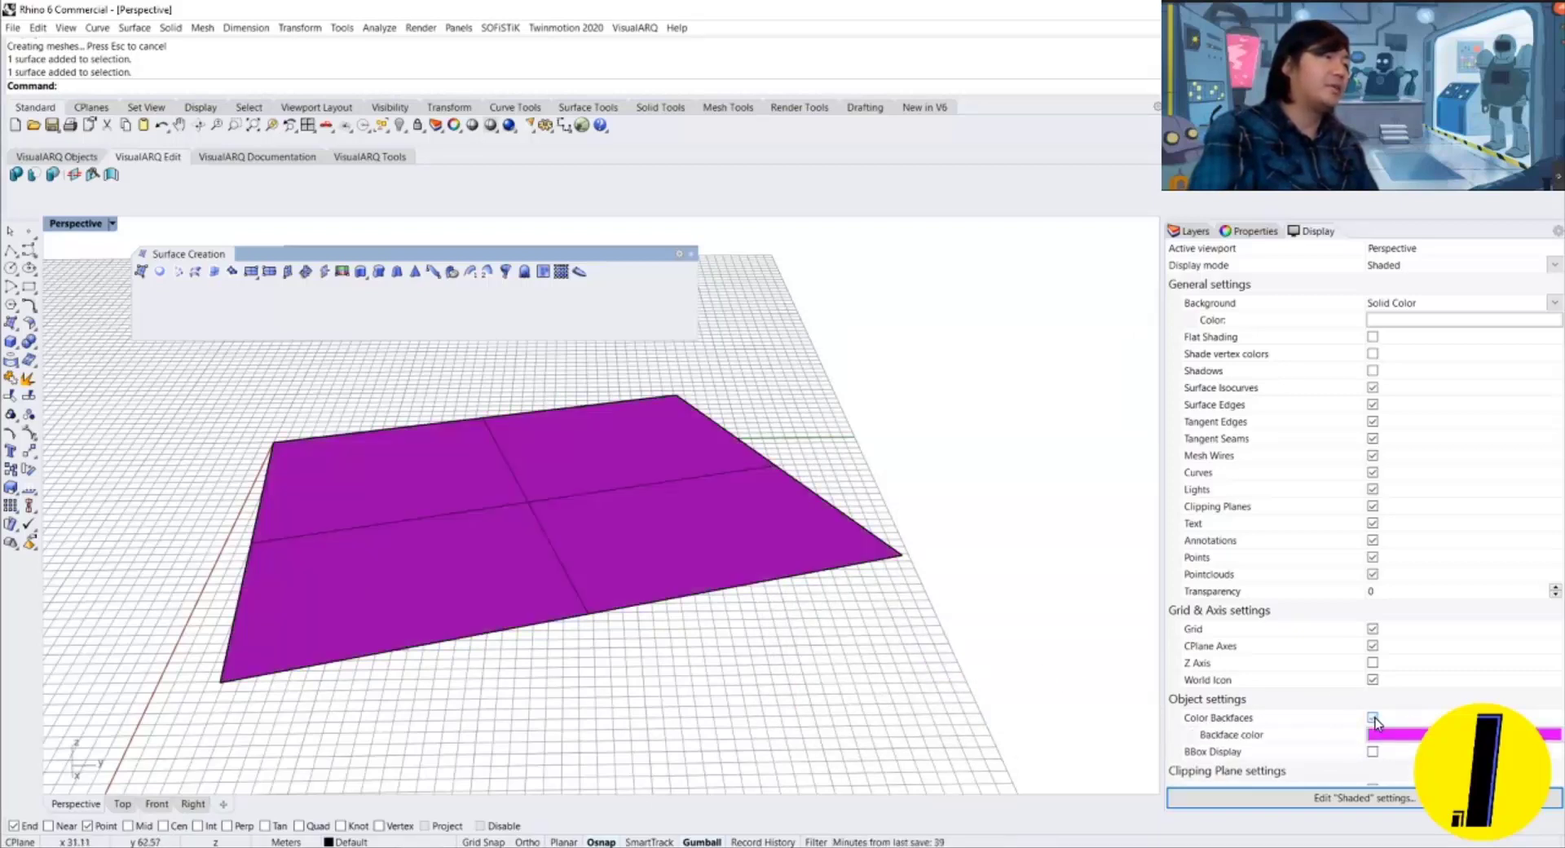
Display the surface's direction arrows with the Dir command and flip its normals to point upward.
left_click(671, 539)
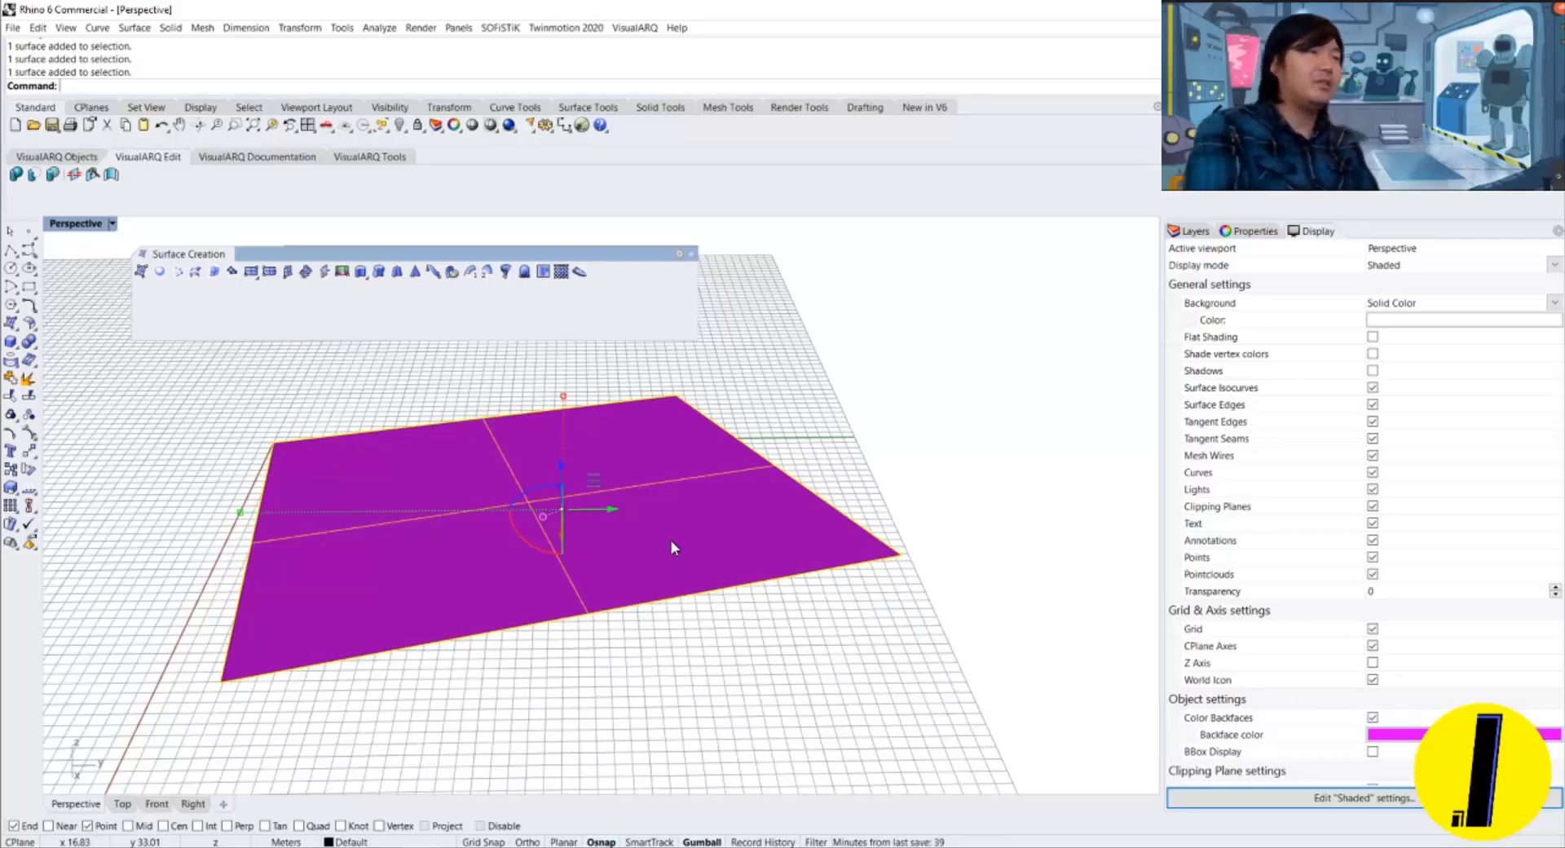
mouse_move(666, 481)
right_mouse_down()
mouse_move(660, 460)
mouse_move(646, 503)
right_mouse_up()
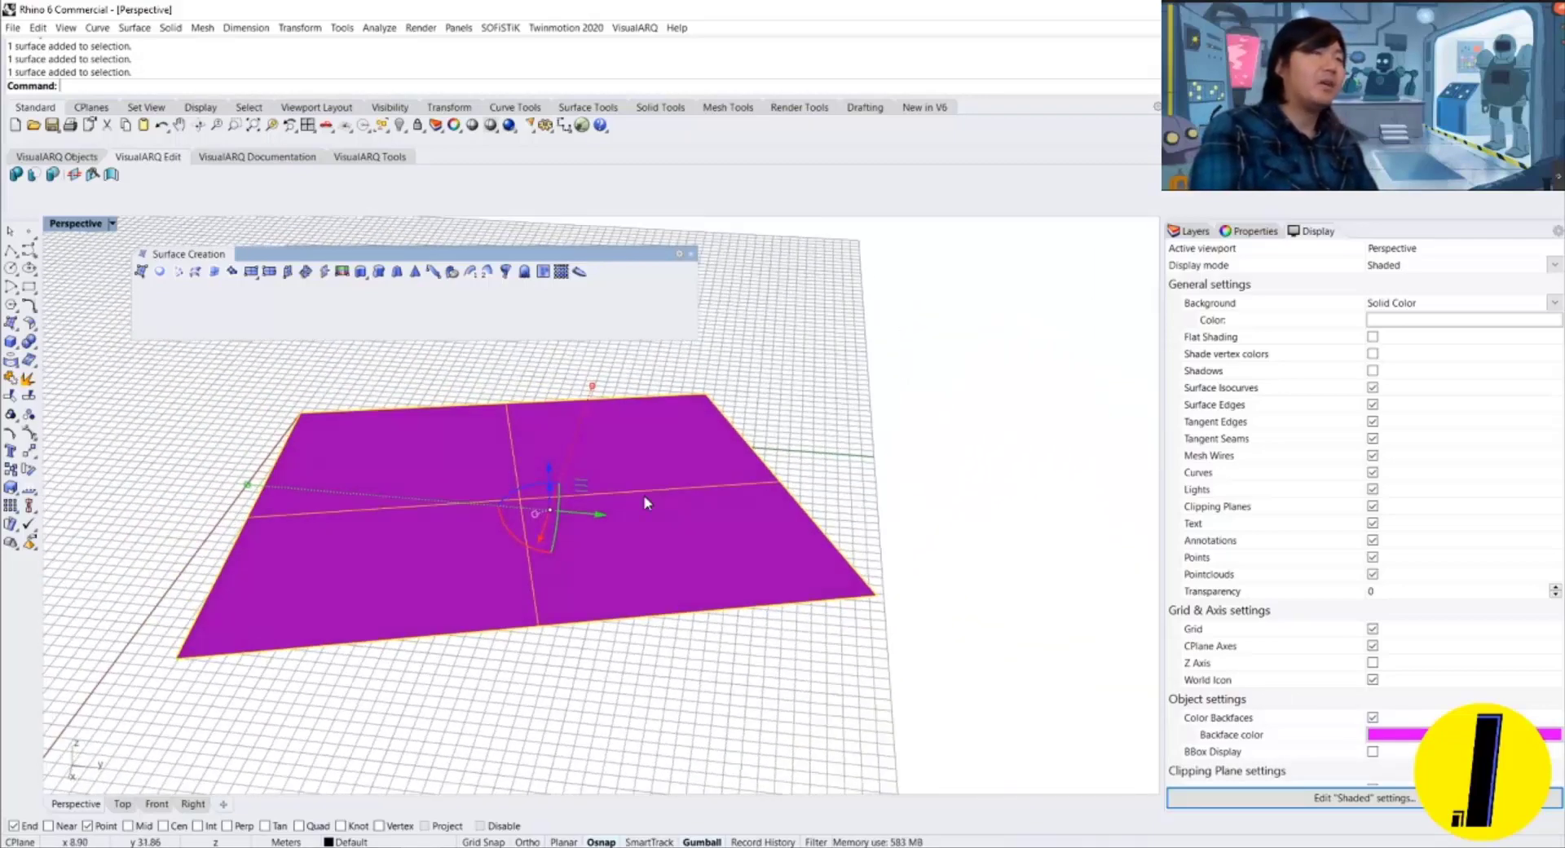
right_click_drag(746, 435, 742, 530, "shift")
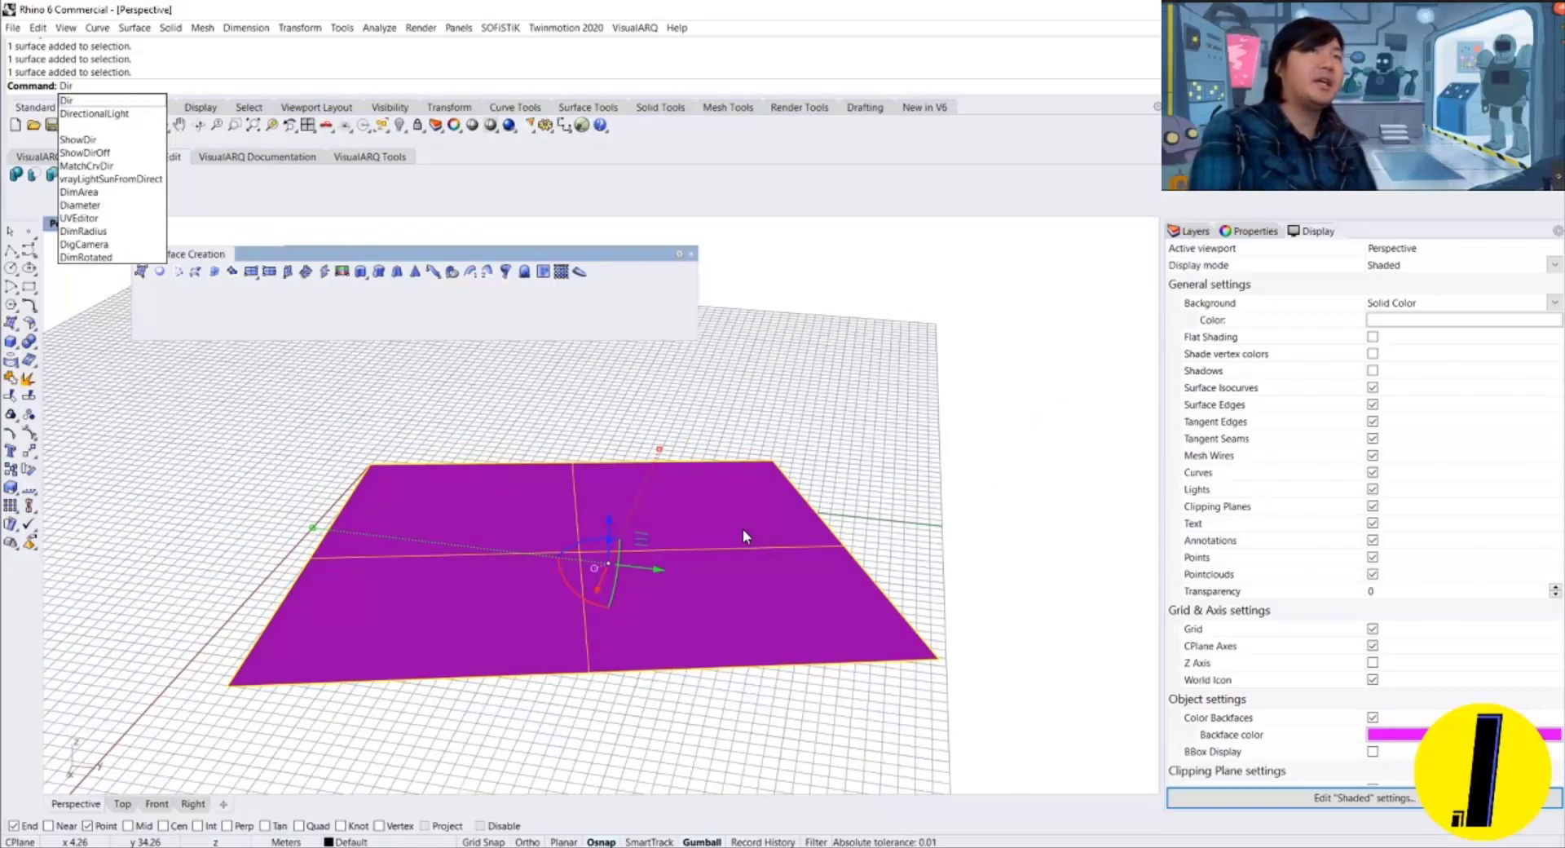
key("Return")
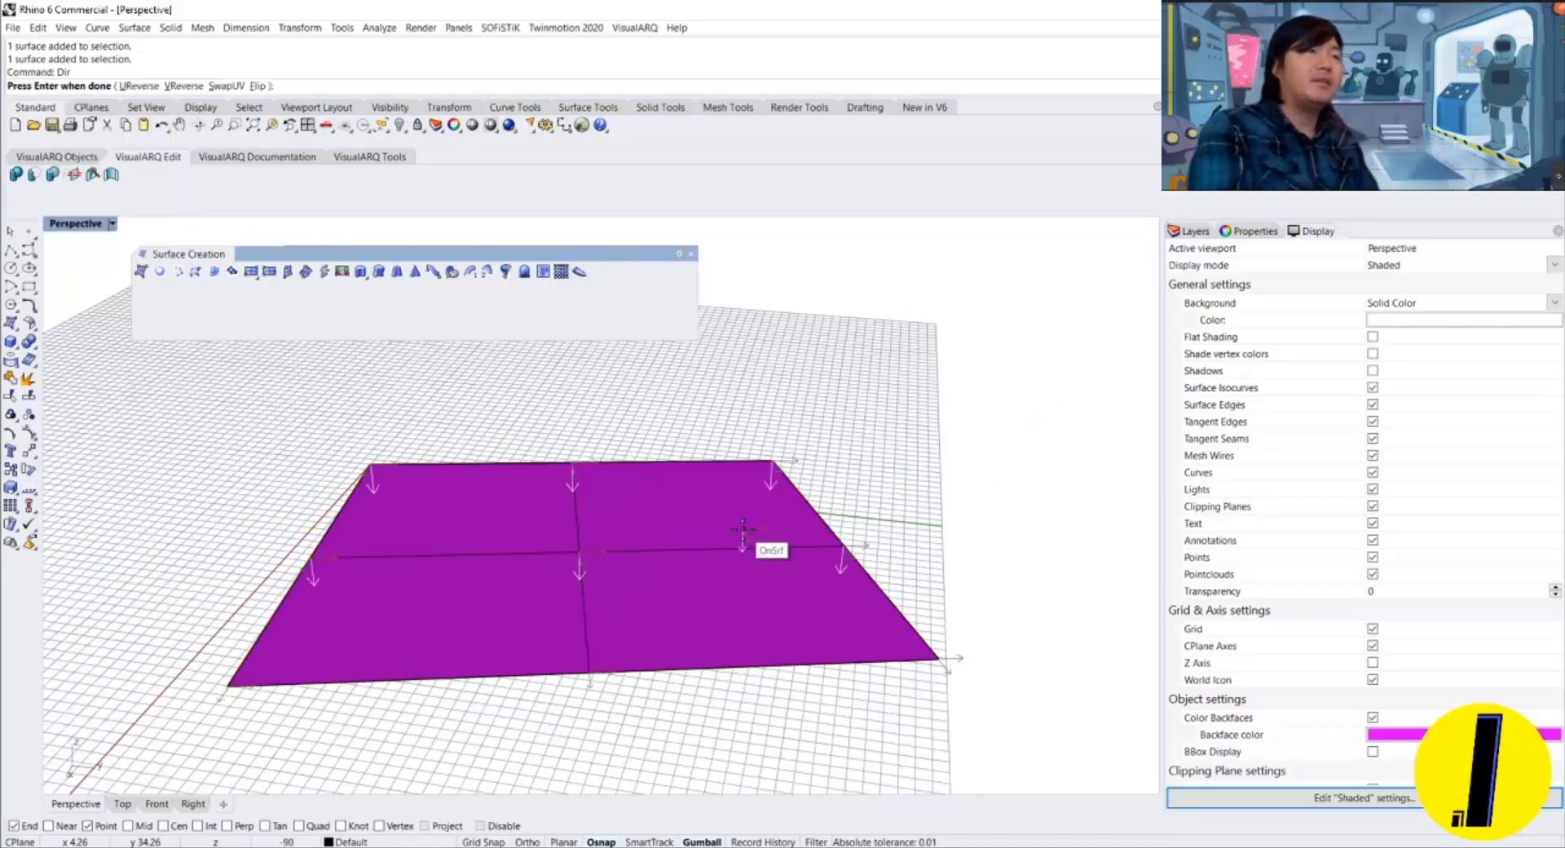
right_click_drag(894, 517, 863, 485)
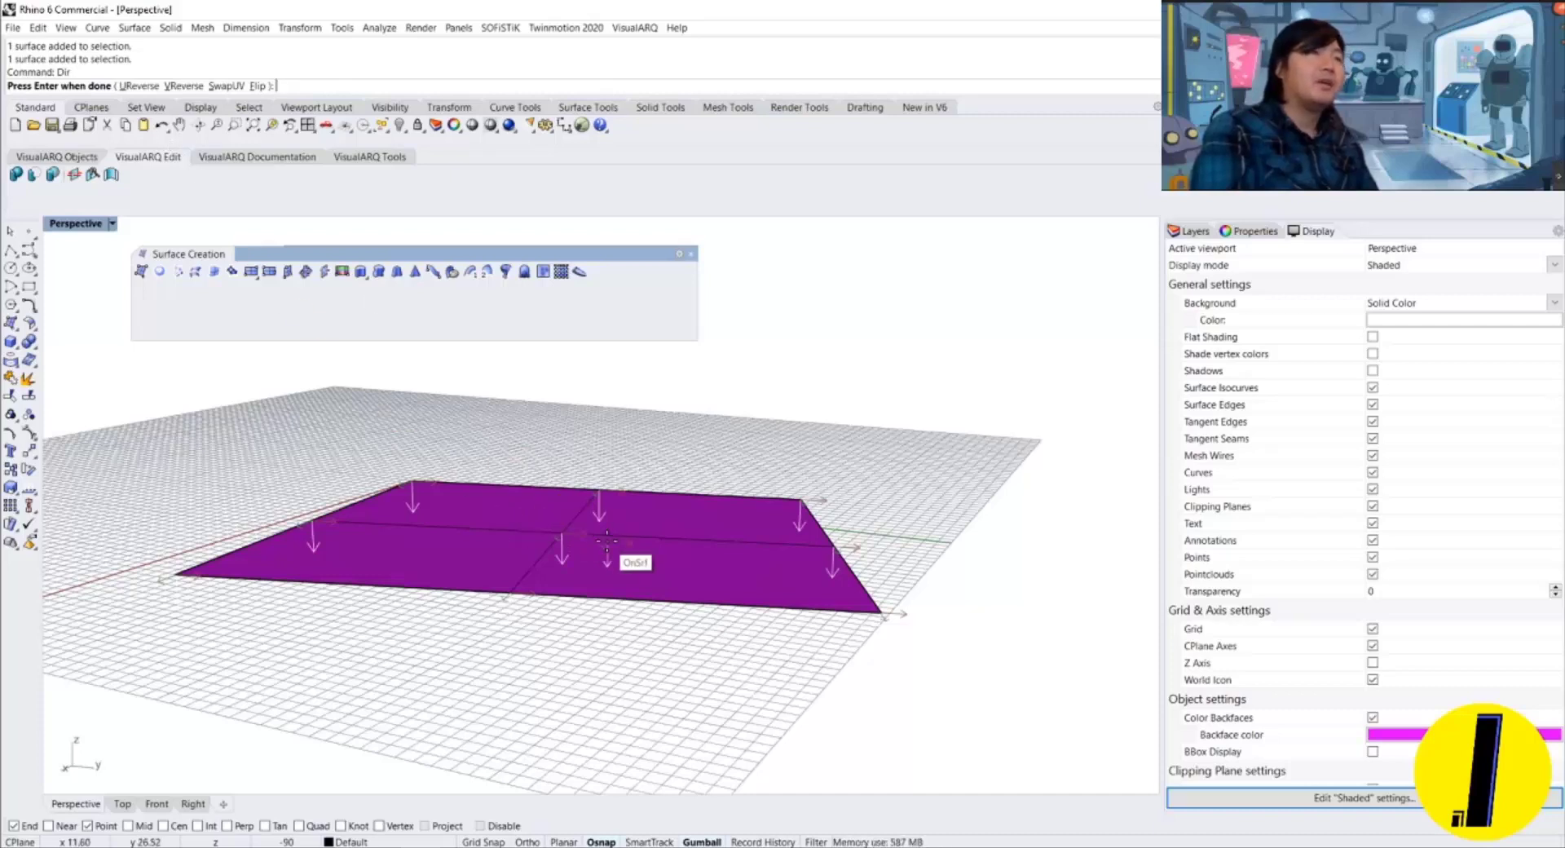
left_click(253, 85)
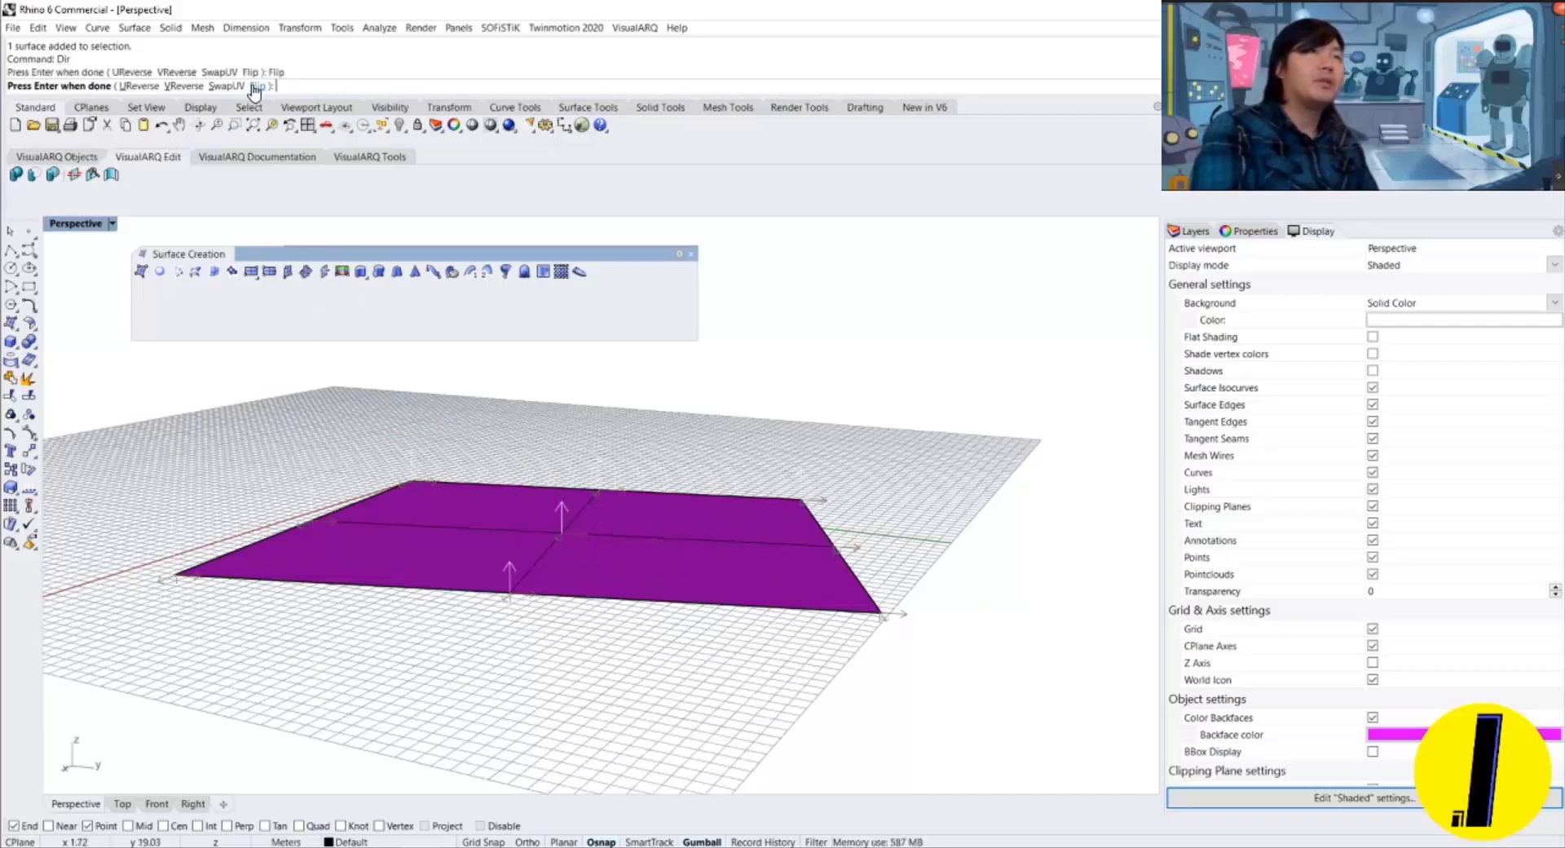
key("Return")
Examine the flipped surface's shaded front face from several angles, leaving the surface deselected.
left_click(722, 461)
right_click_drag(644, 469, 650, 534)
left_click(685, 532)
key("Escape")
left_click(770, 473)
key("Escape")
right_click_drag(787, 460, 592, 525)
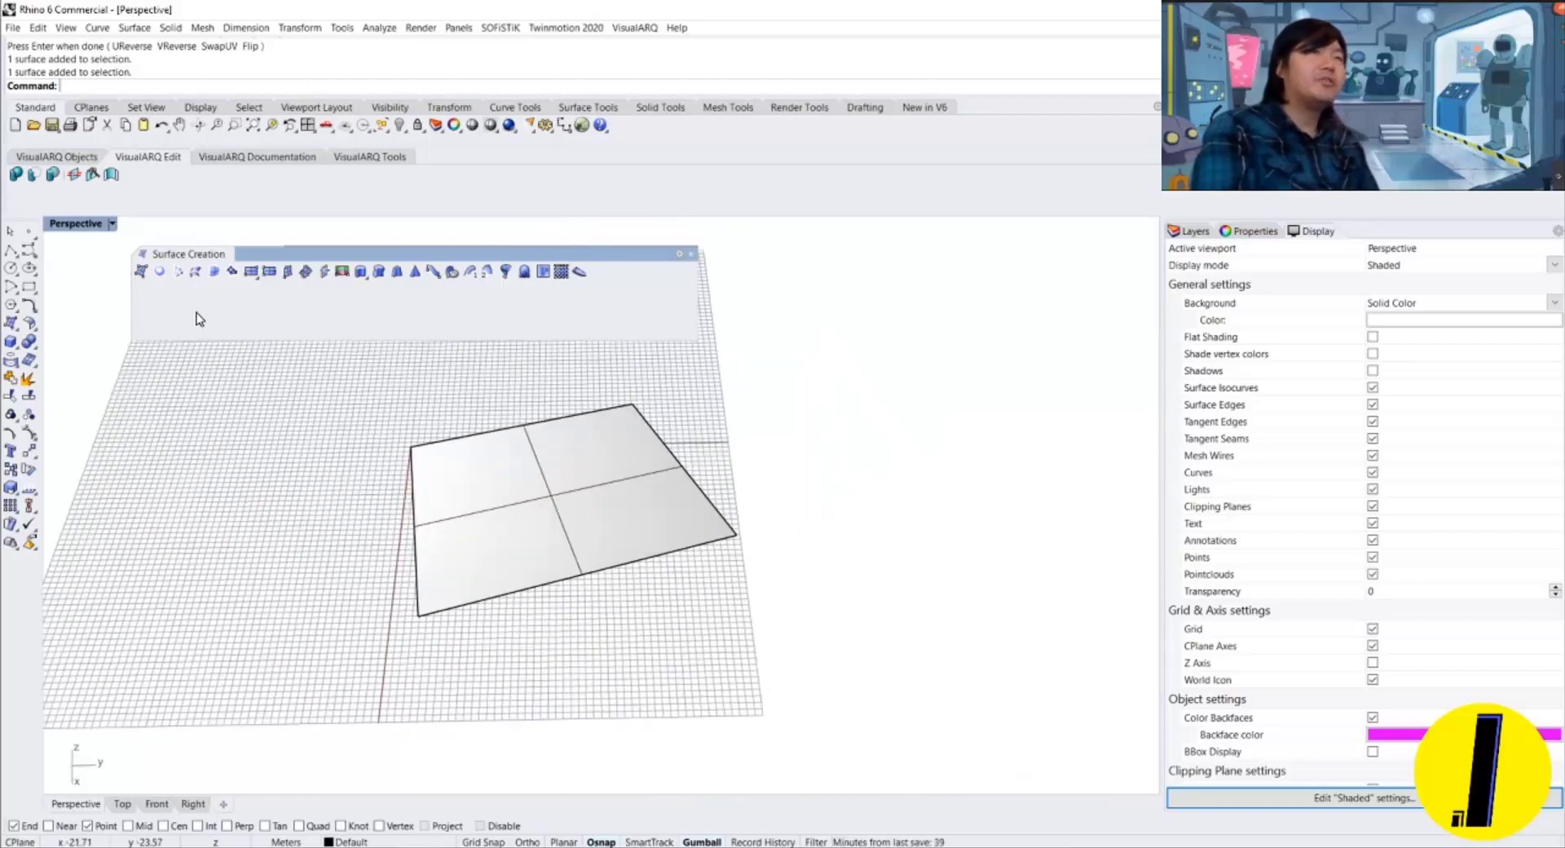
Create a second, narrow four-corner surface with SrfPt, placed freehand beside the first surface and extending beyond the grid edge.
left_click(138, 275)
left_click(738, 602)
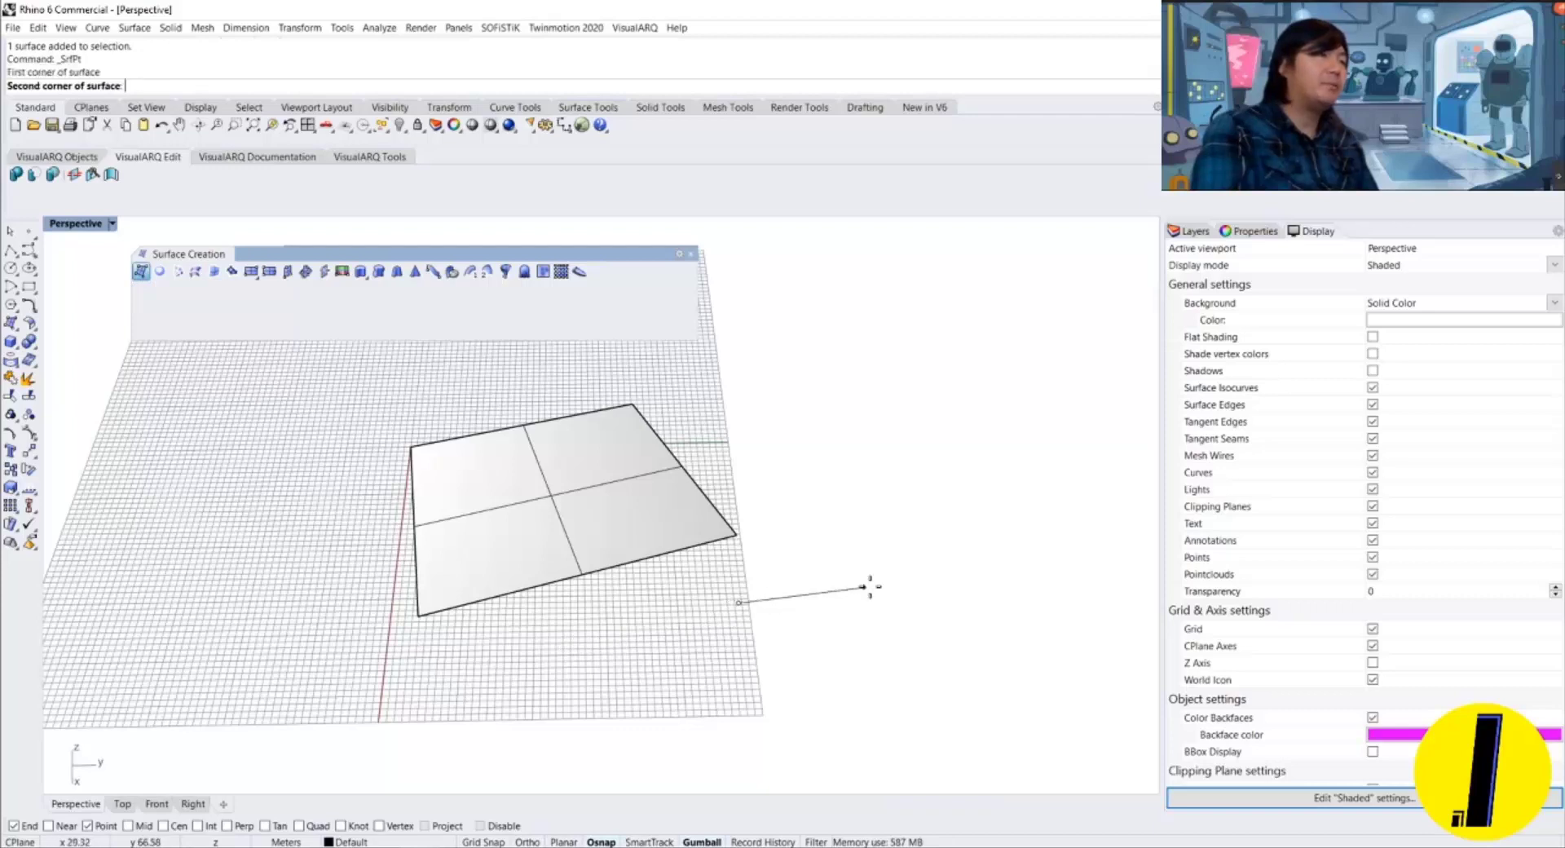
left_click(1031, 537)
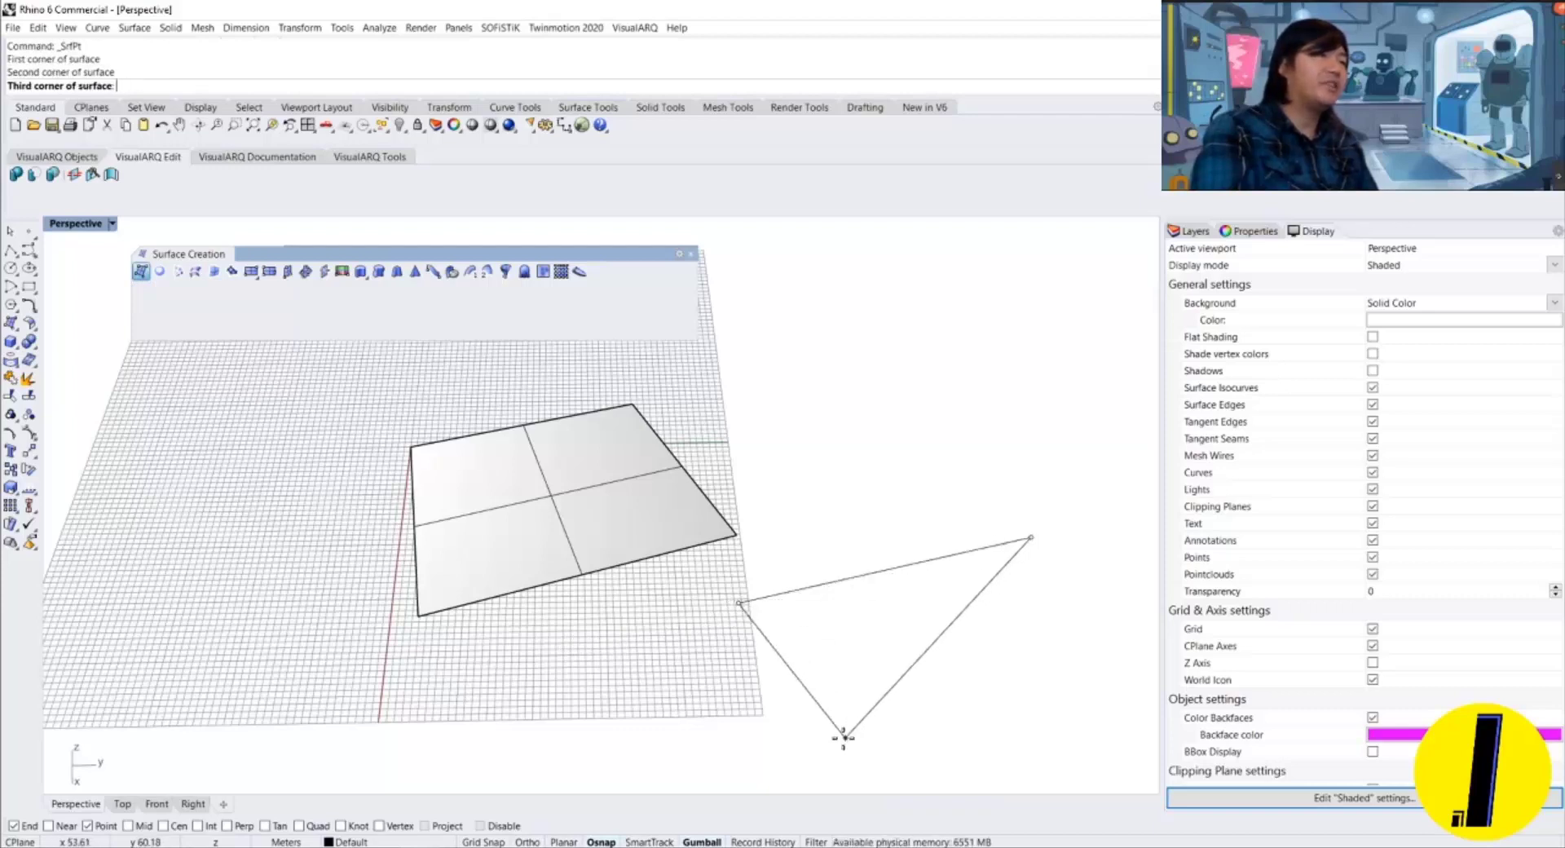
left_click(795, 762)
left_click(799, 655)
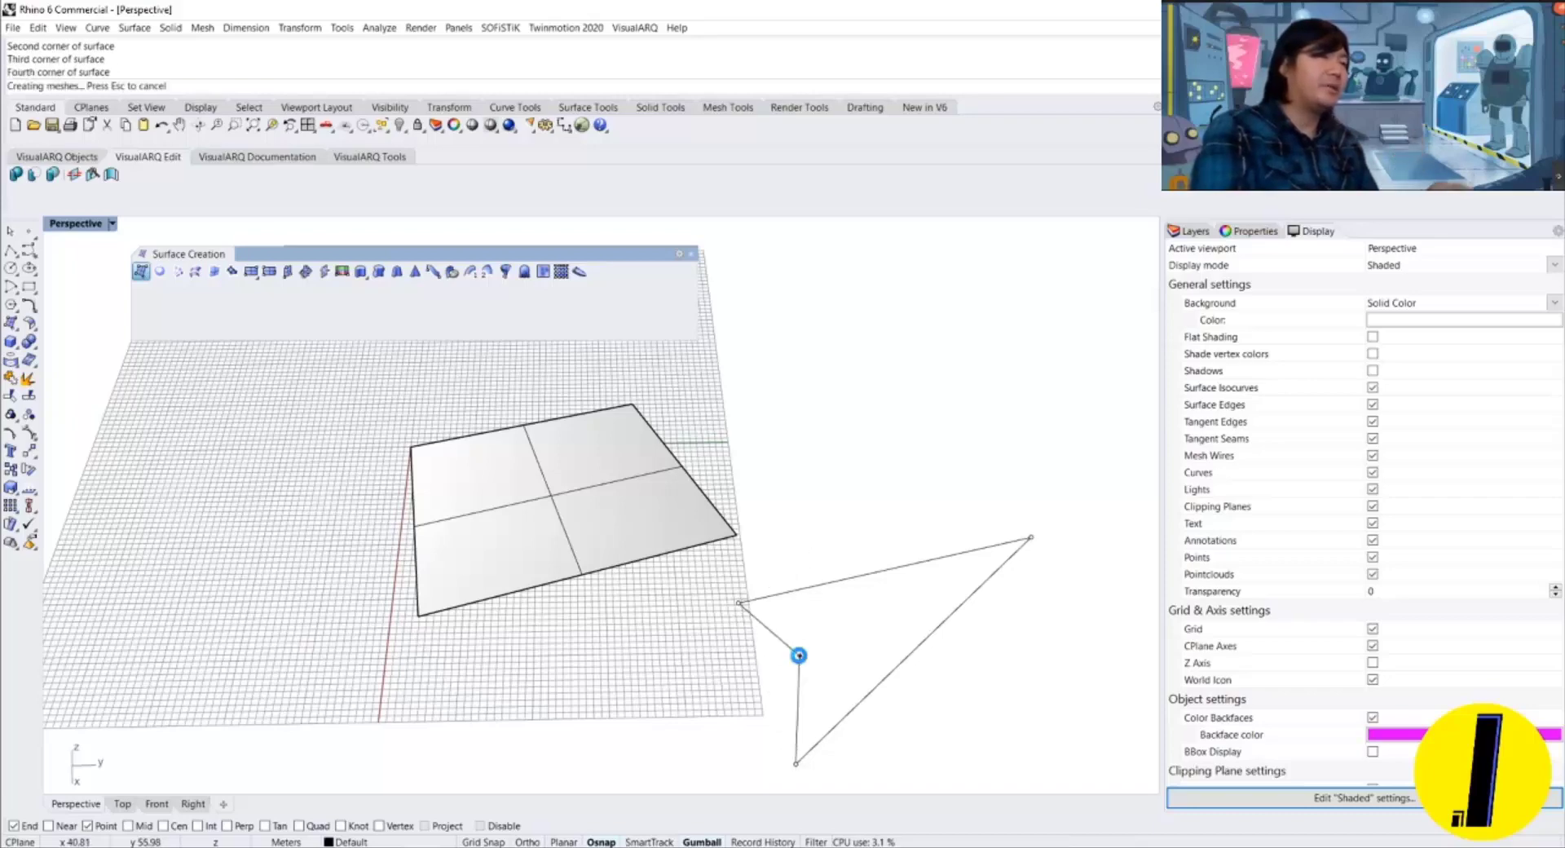
right_click_drag(799, 654, 823, 563)
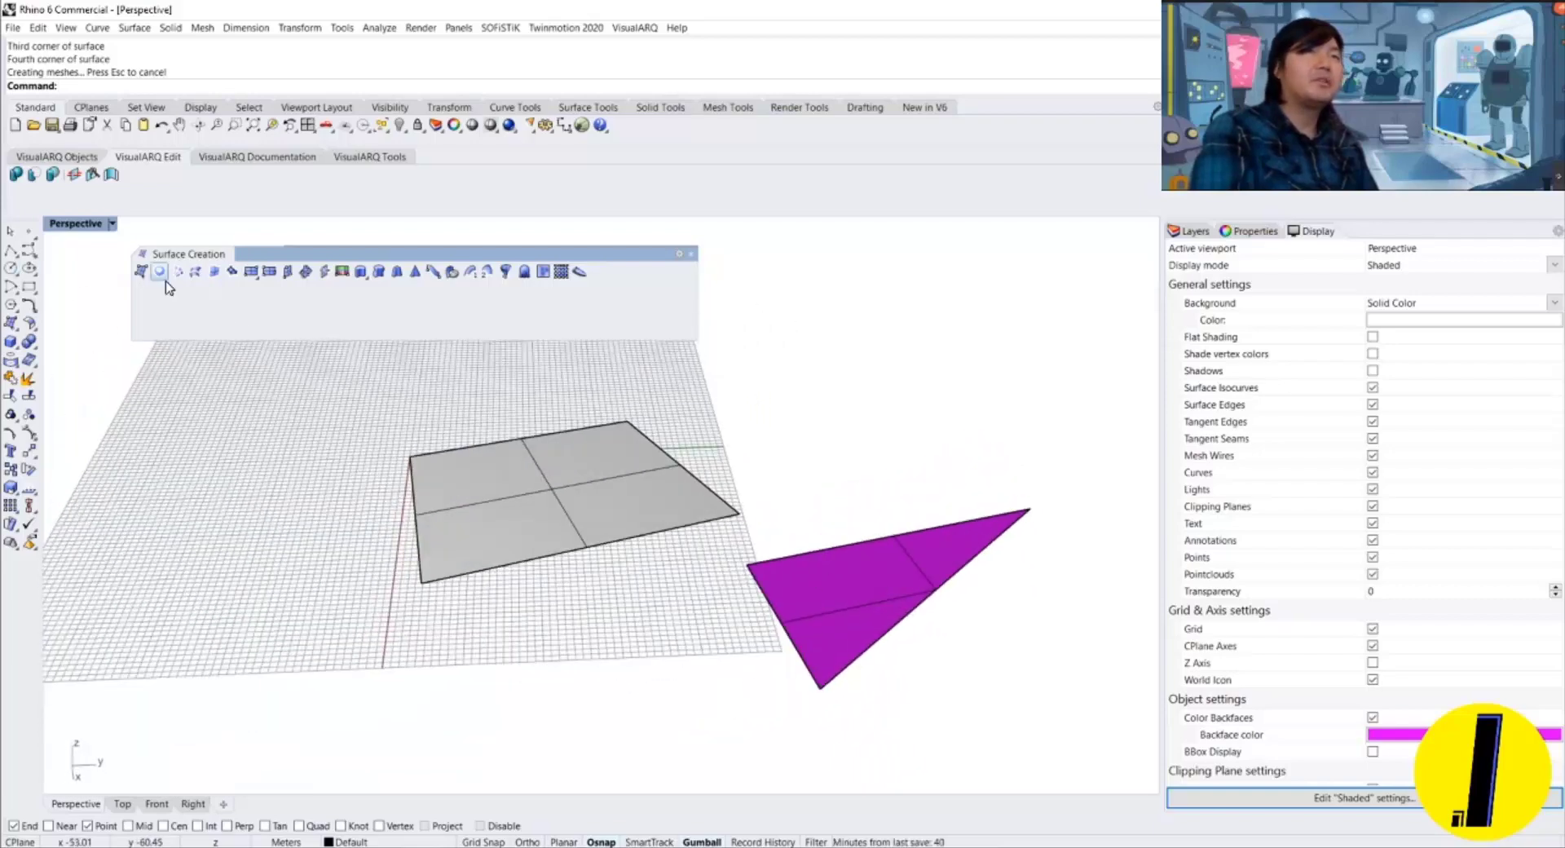
Create a third four-corner surface with SrfPt, placed freehand on the empty grid across the red axis from the grey surface.
left_click(143, 275)
left_click(134, 605)
left_click(163, 514)
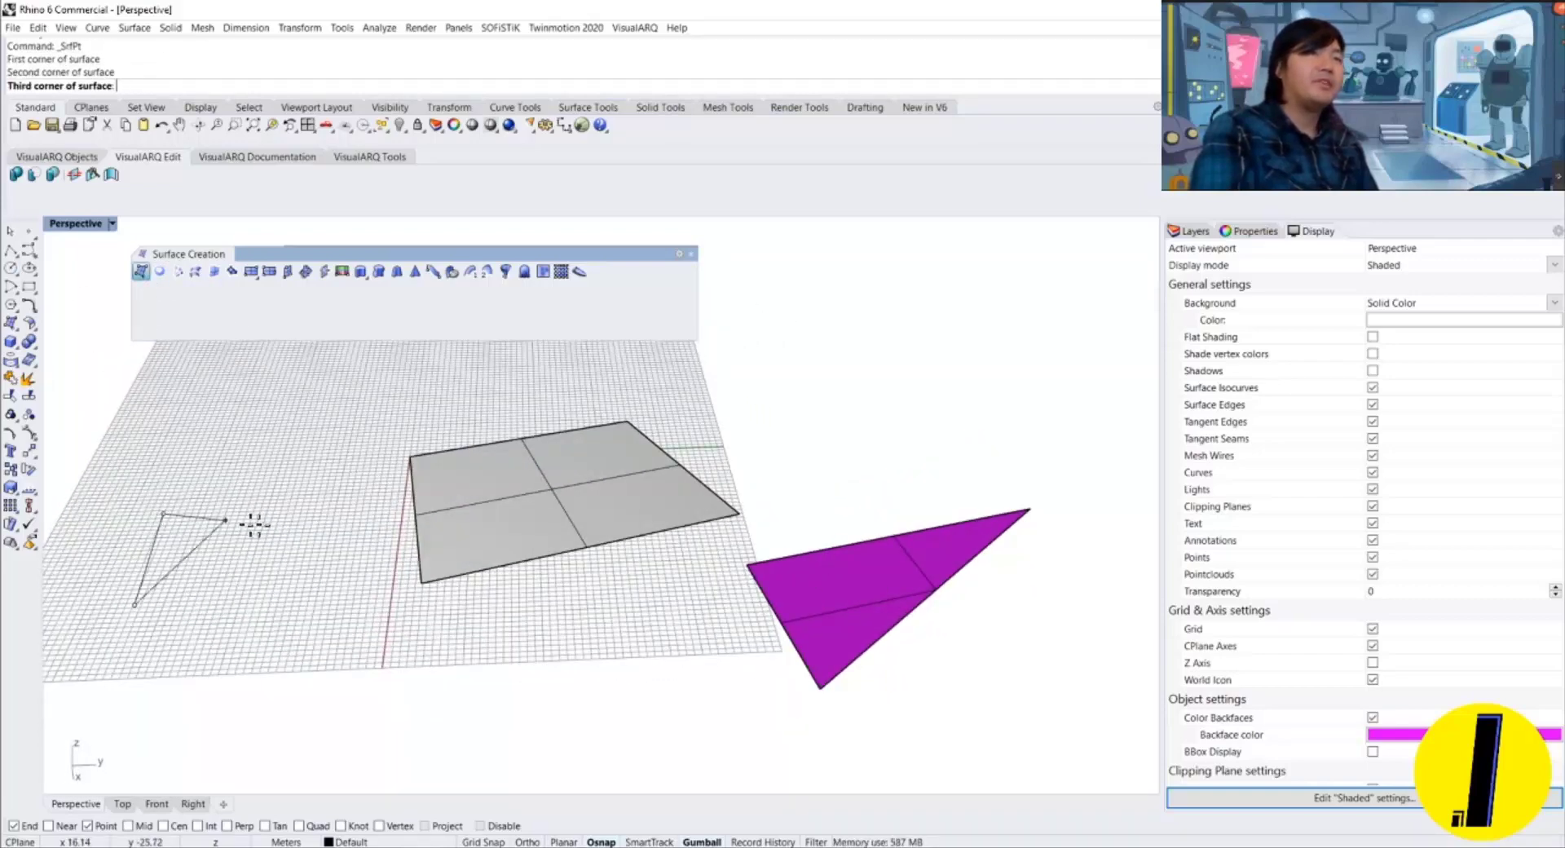
left_click(271, 526)
left_click(309, 631)
key("Return")
key("Escape")
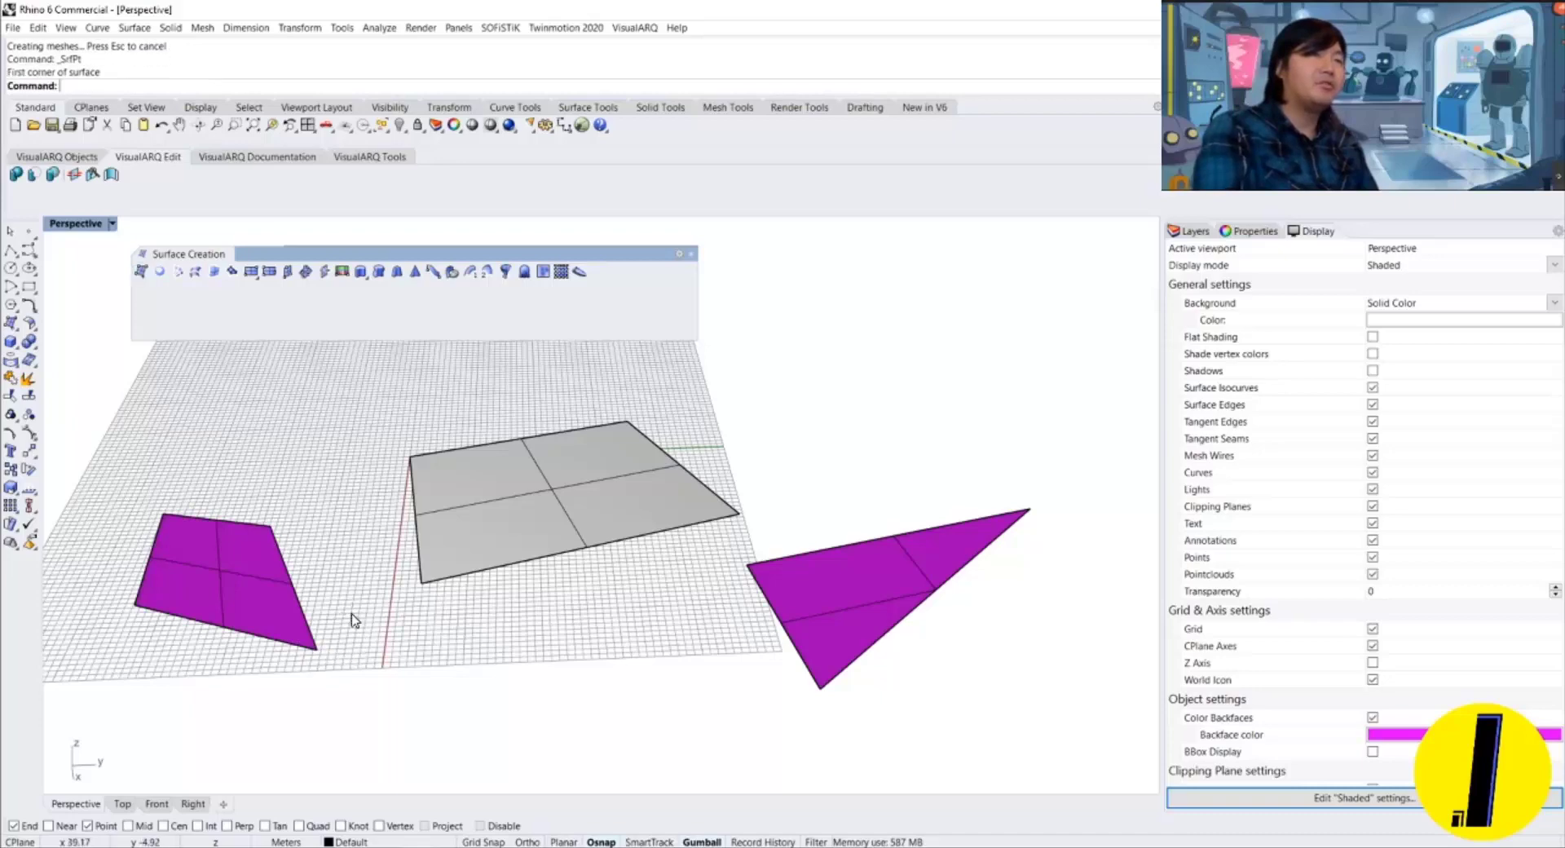
Switch object snapping off and back on, and enable Grid Snap.
right_click_drag(350, 620, 635, 634, "shift")
scroll(635, 634, "up", 5)
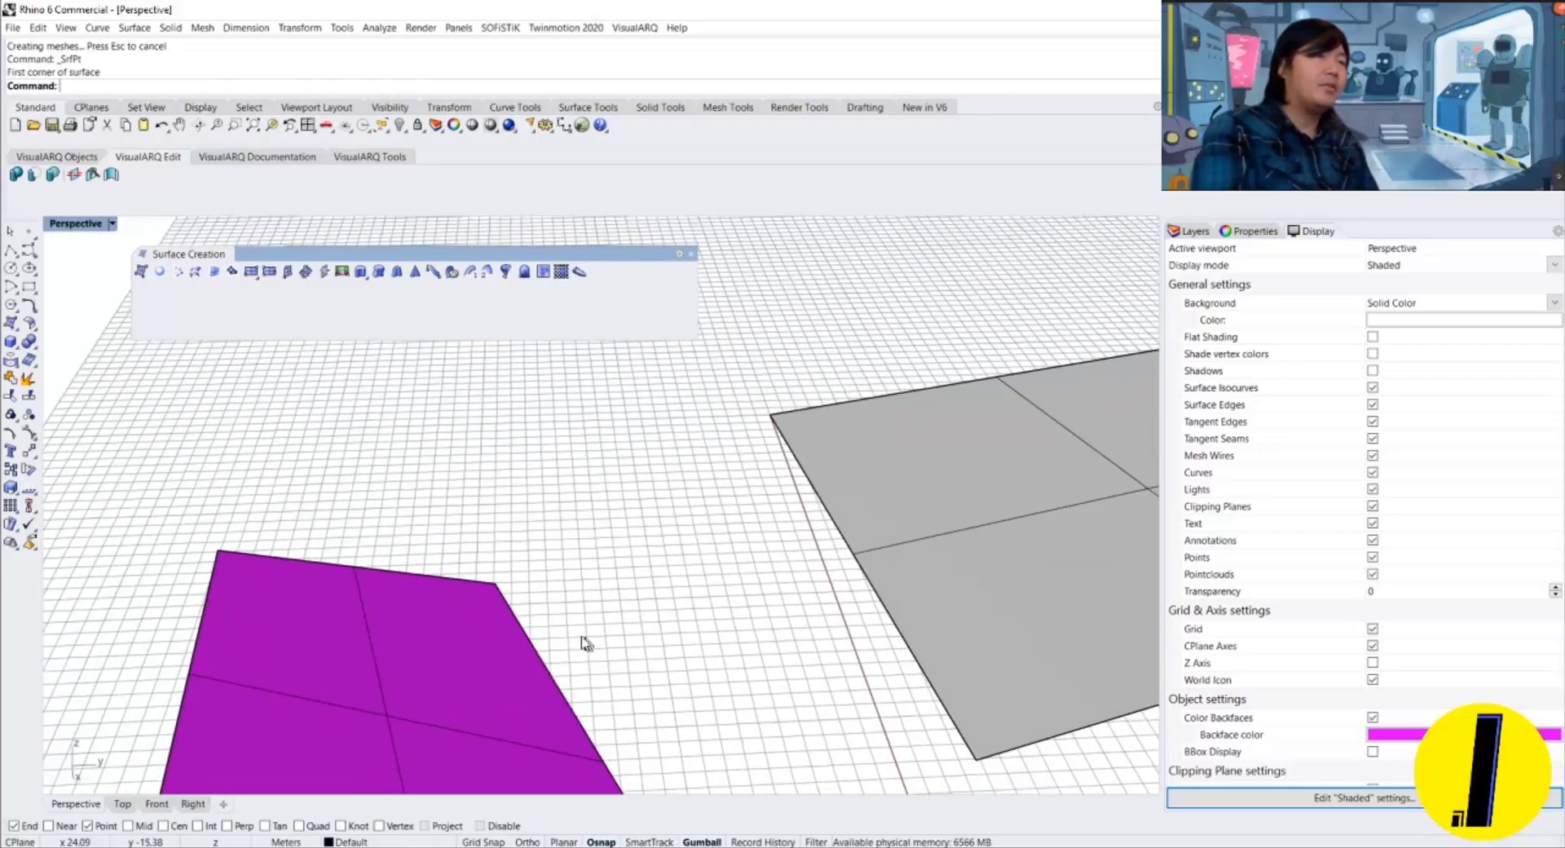
left_click(601, 840)
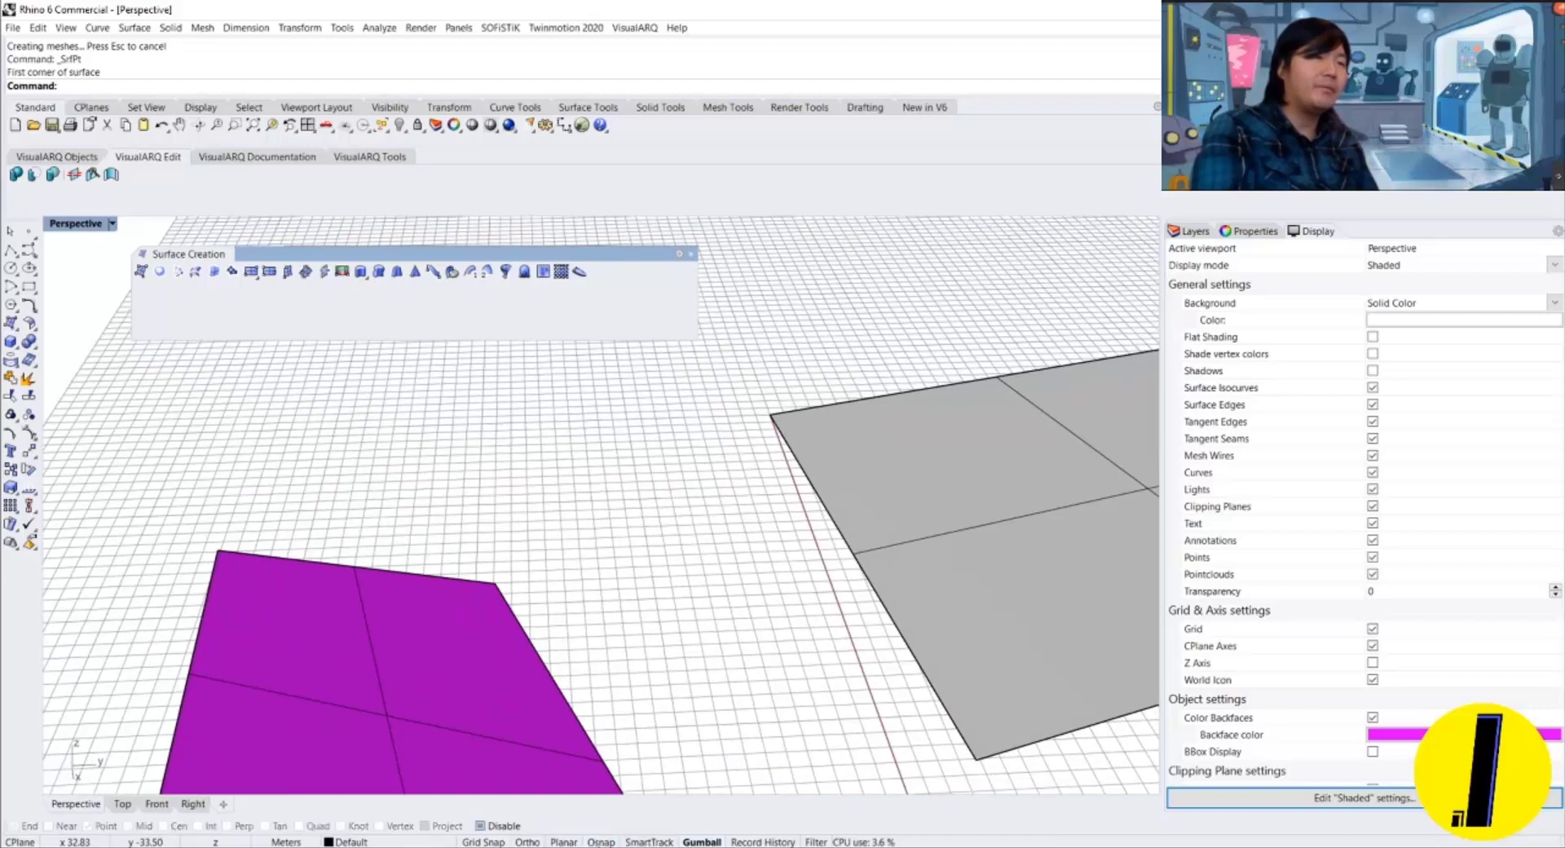
left_click(600, 842)
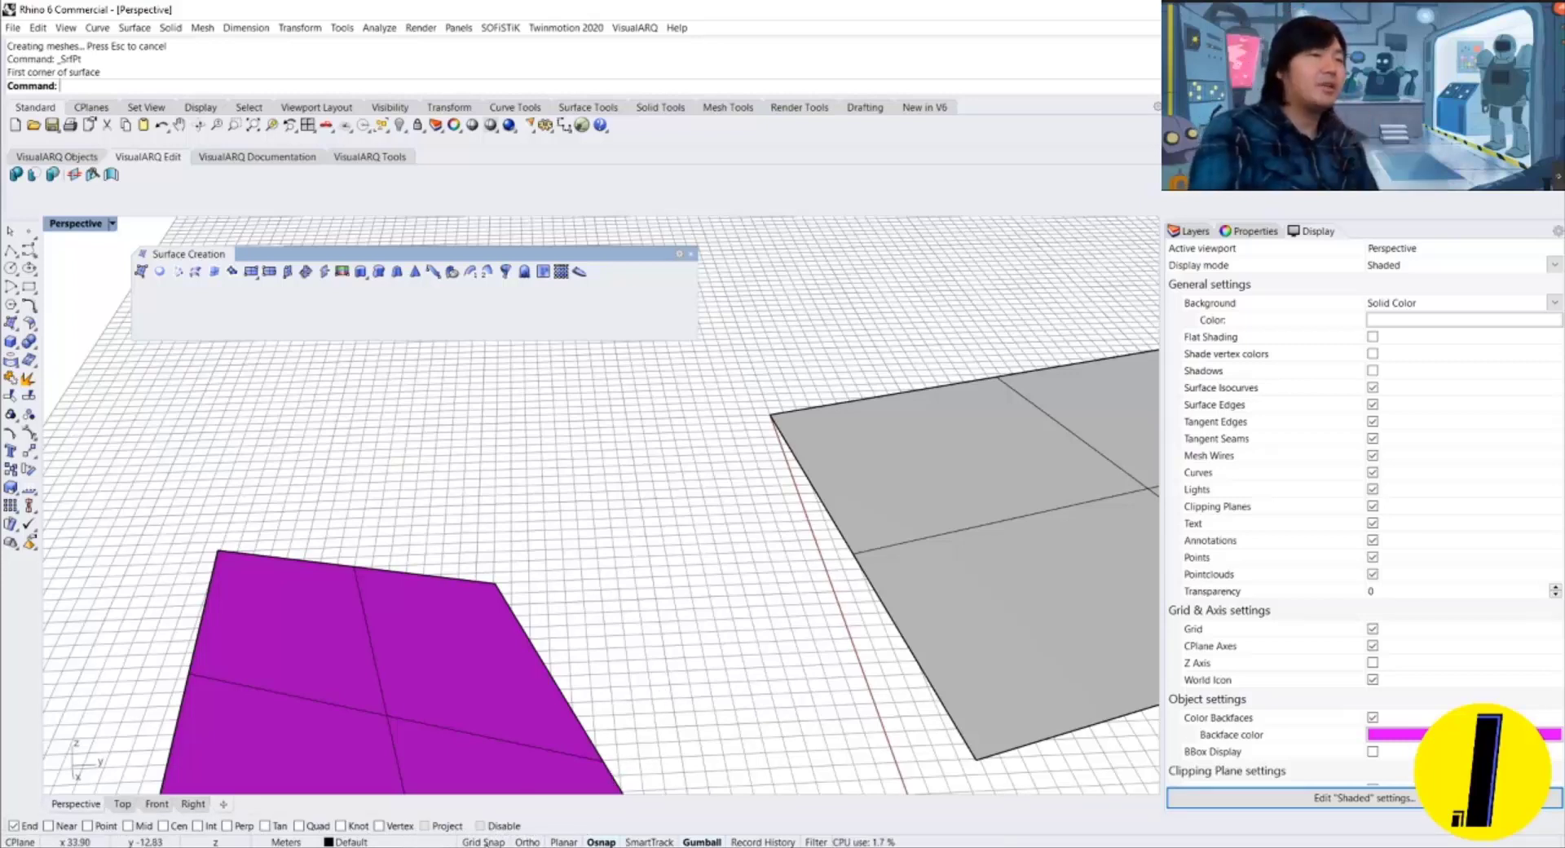
scroll(613, 734, "down", 4)
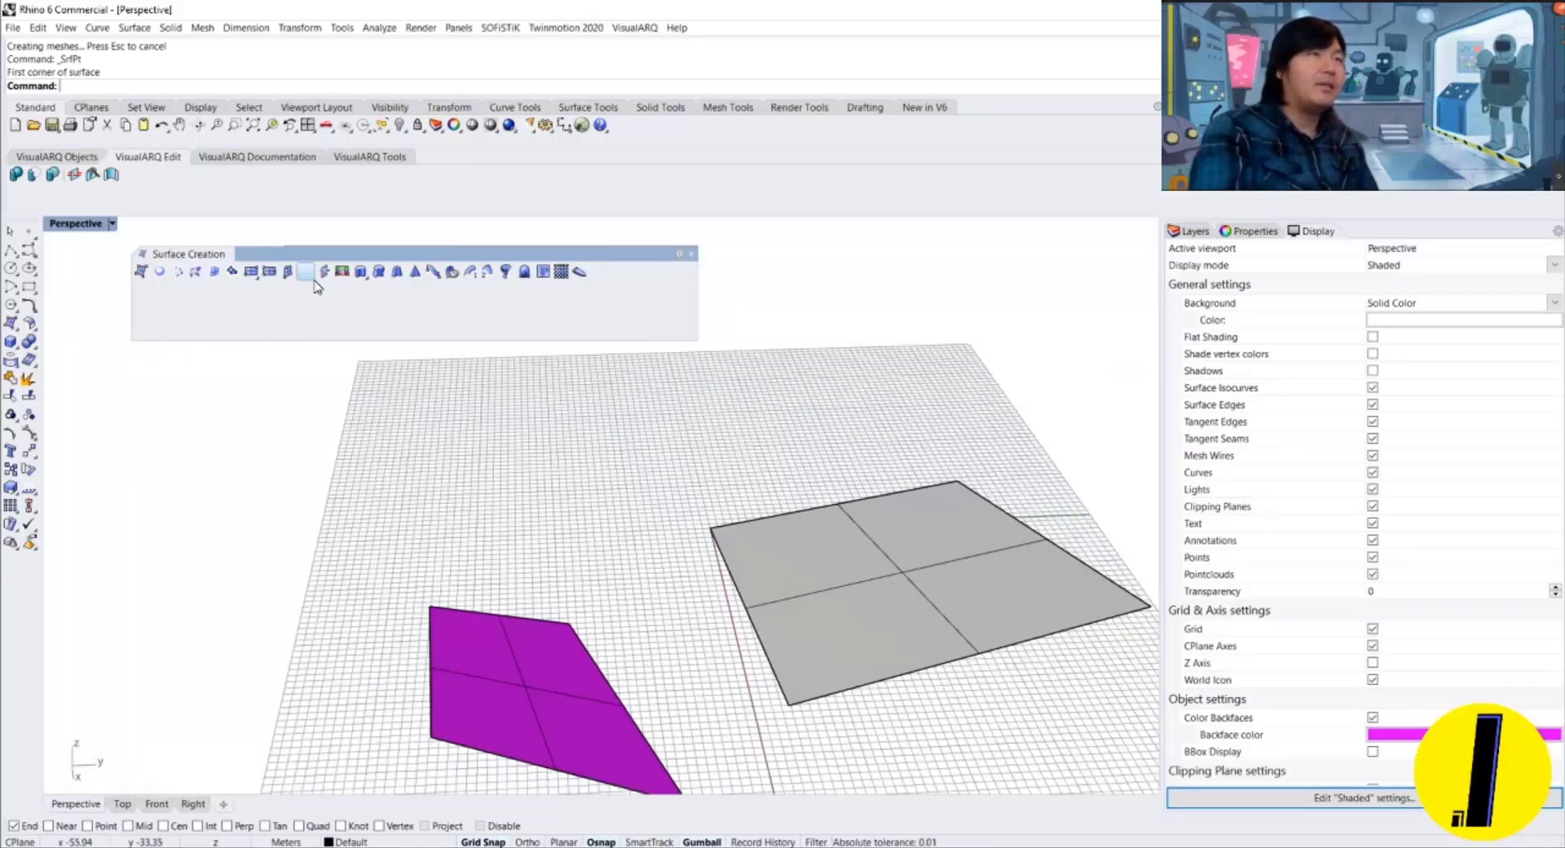
Create a square surface of one grid cell with SrfPt, snapping its four corners to grid intersections near the grey surface.
left_click(140, 272)
scroll(571, 505, "up", 6)
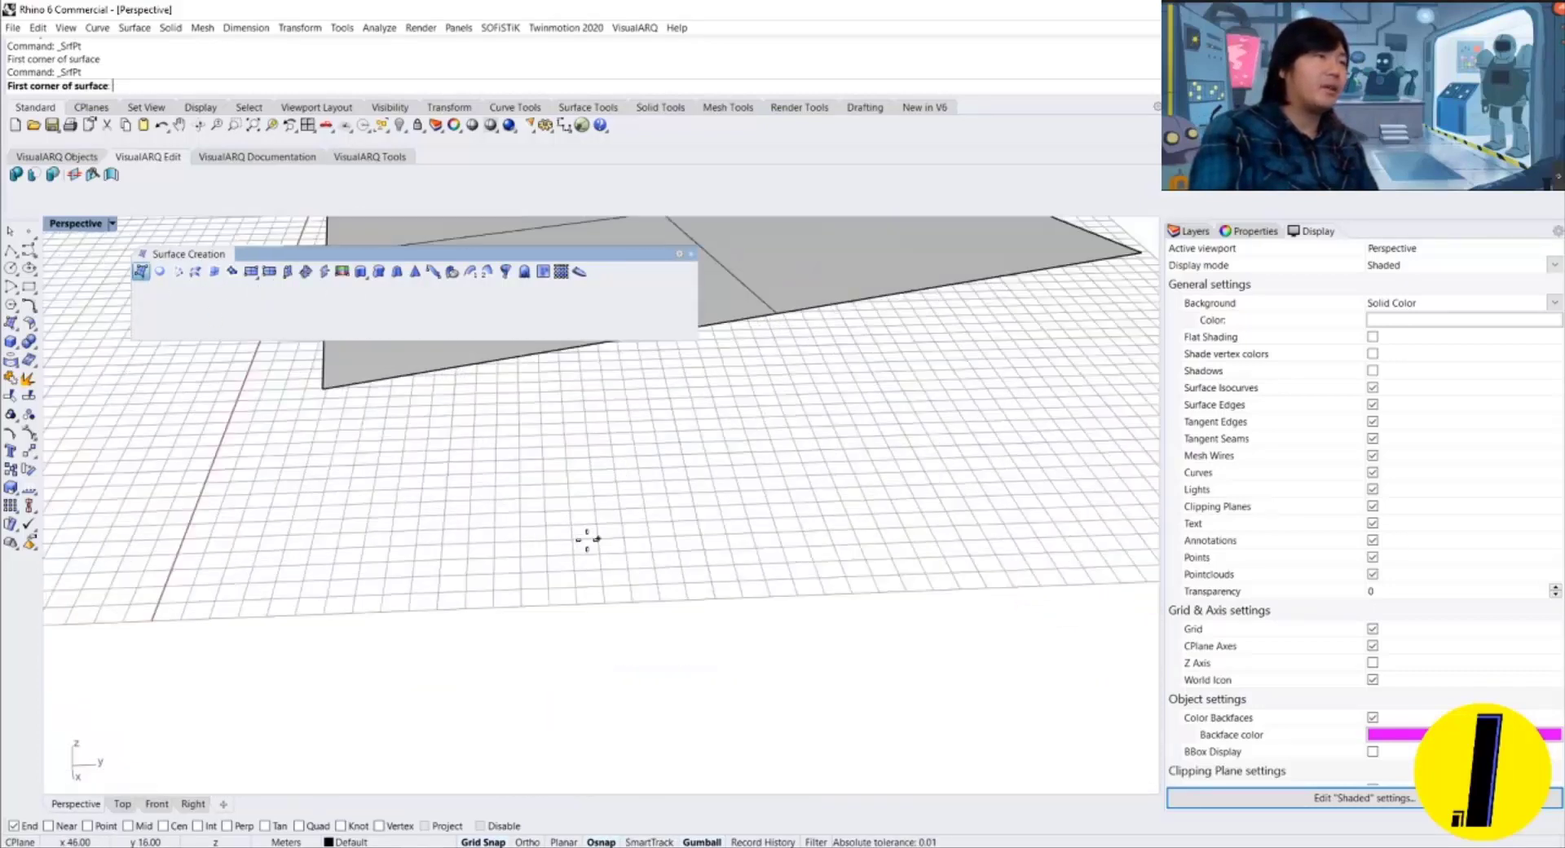
scroll(597, 542, "up", 5)
left_click(635, 522)
left_click(624, 452)
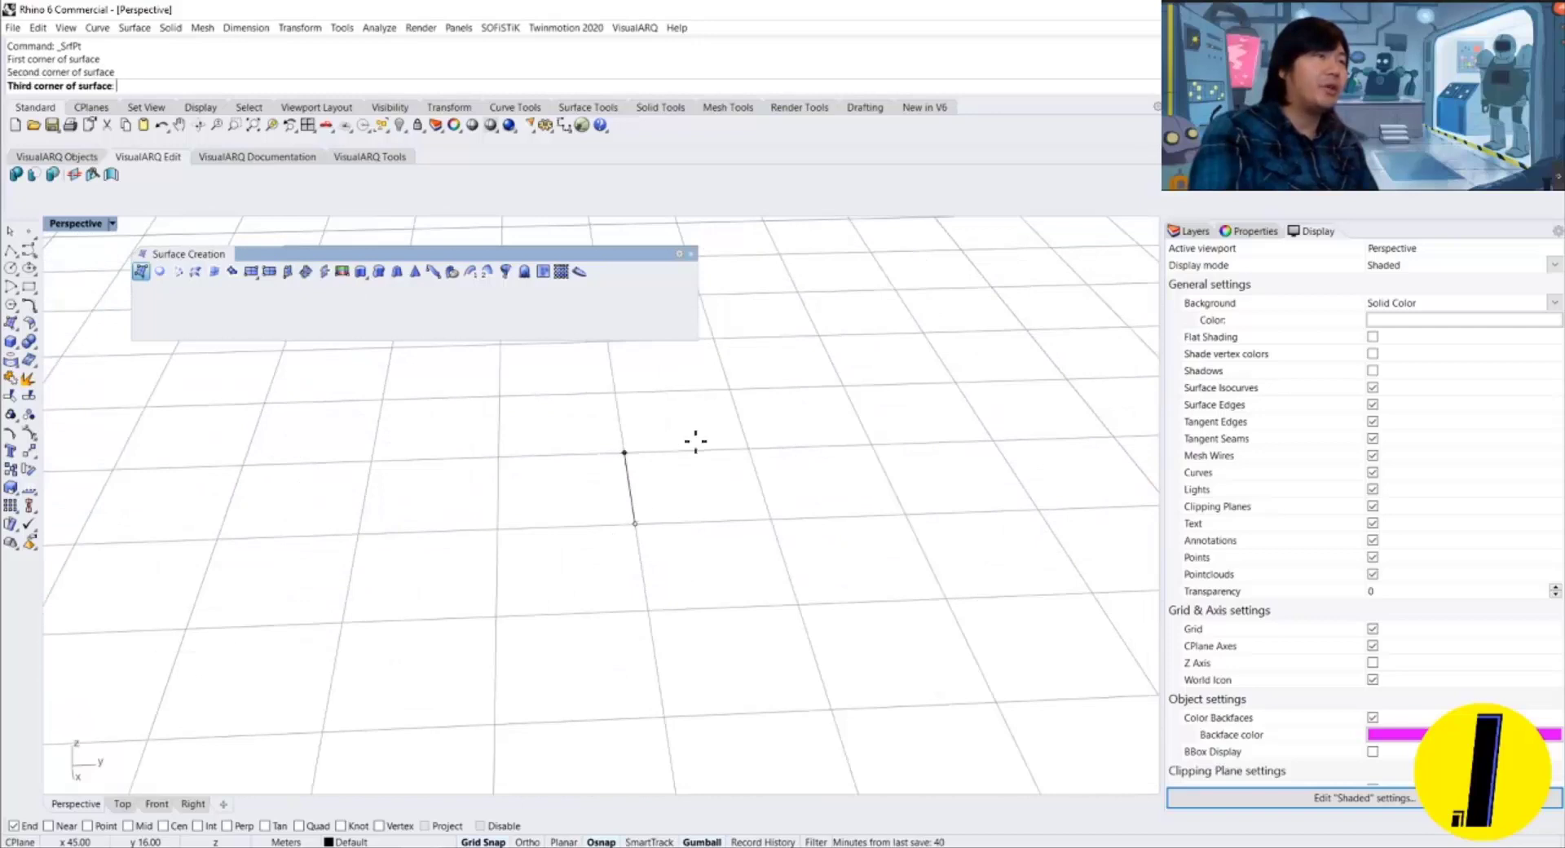
left_click(747, 447)
left_click(773, 521)
Create a second one-cell square surface with SrfPt, snapped to the grid one cell away from the first square.
scroll(864, 554, "down", 5)
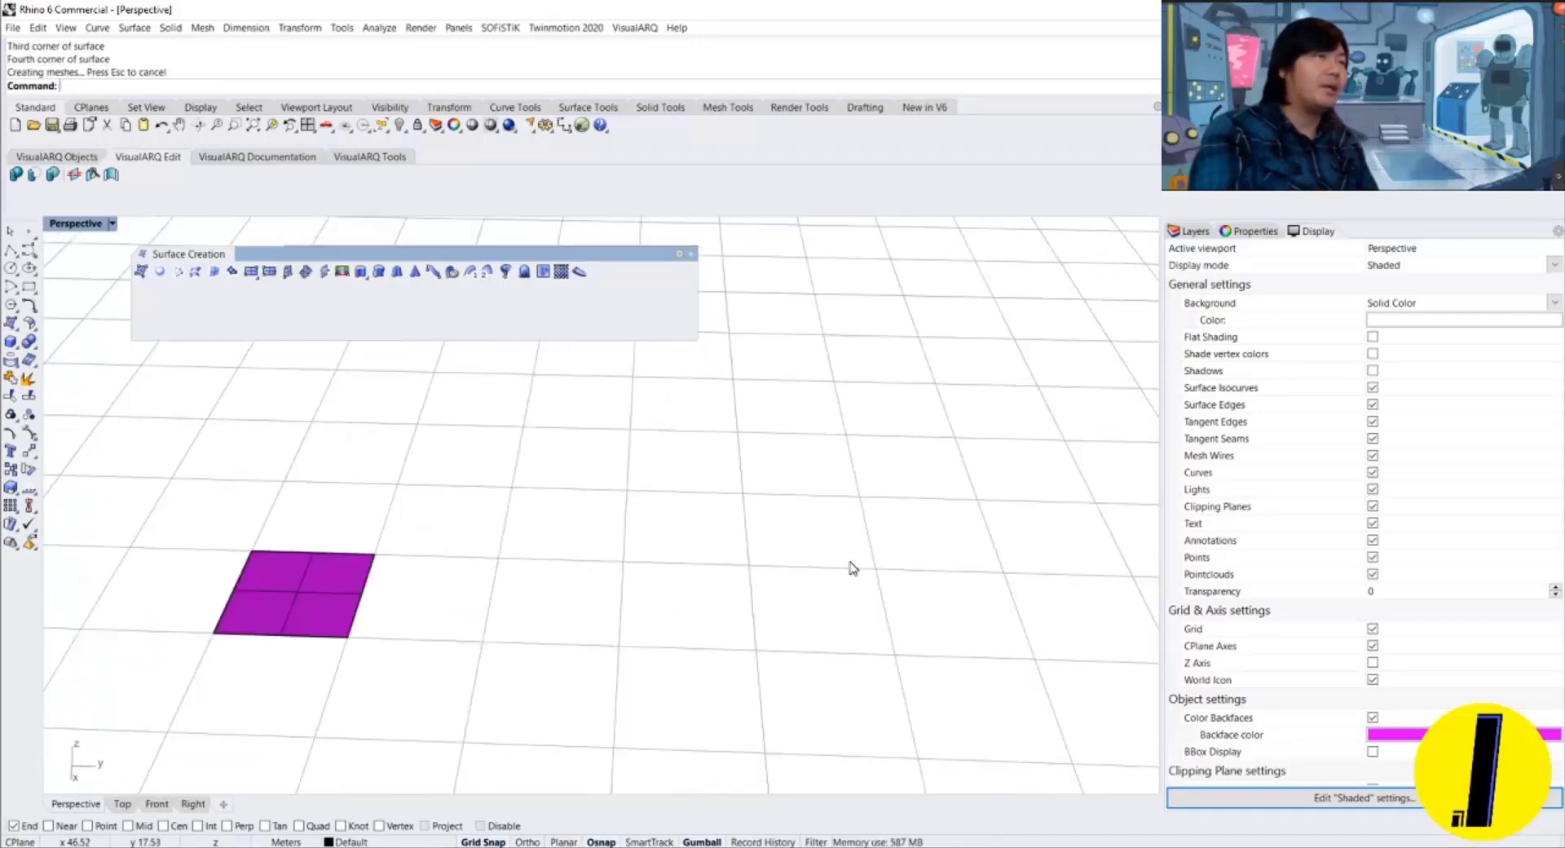
key("Return")
left_click(680, 599)
left_click(680, 559)
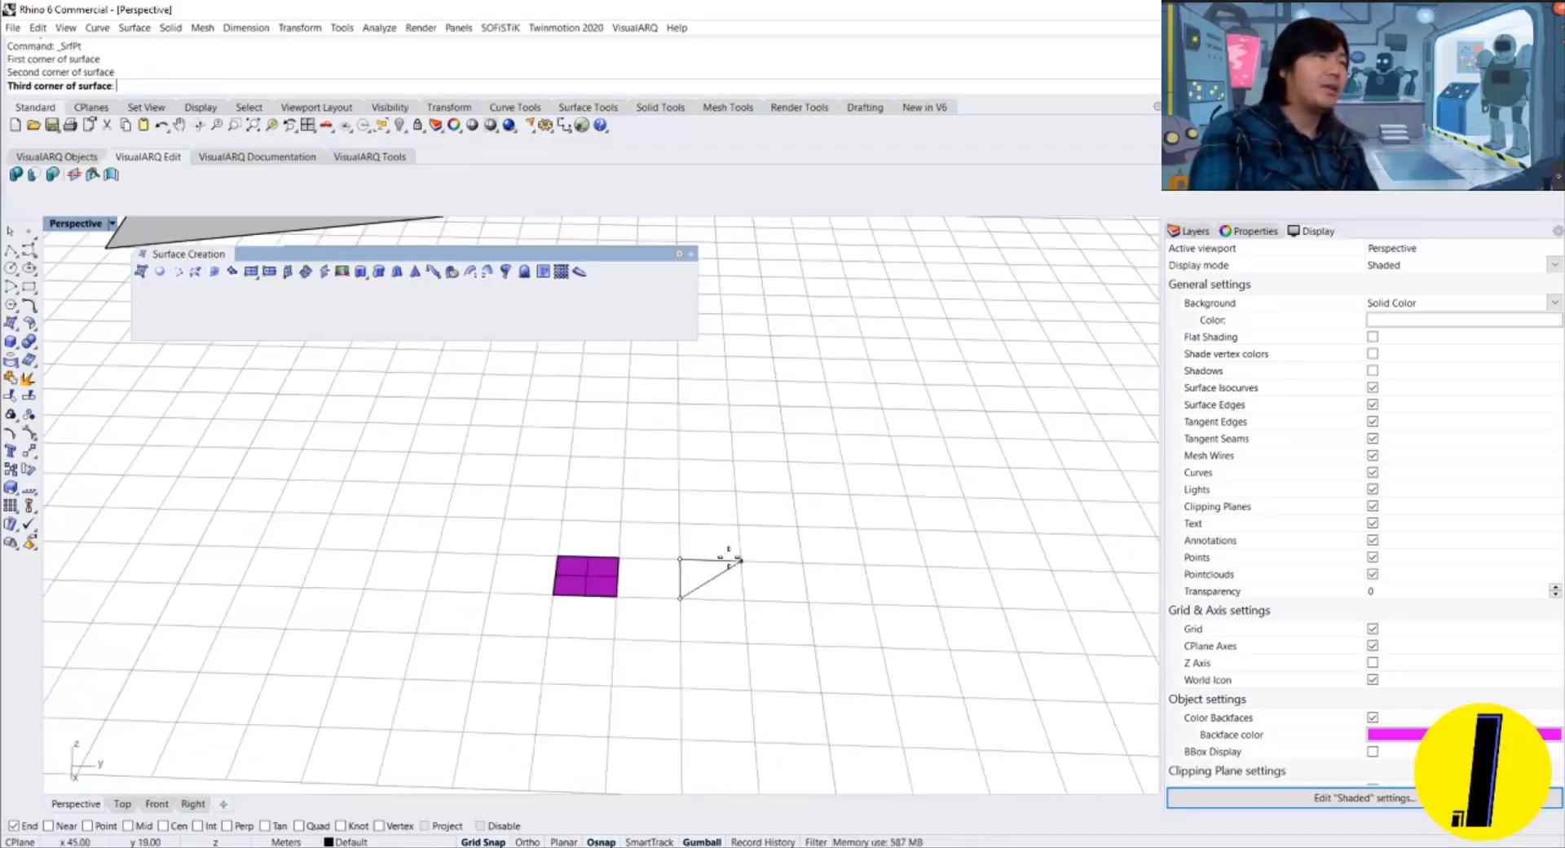
left_click(741, 560)
left_click(741, 600)
Inspect the two grid-snapped squares by selecting one and then both, leaving them deselected.
scroll(717, 589, "up", 3)
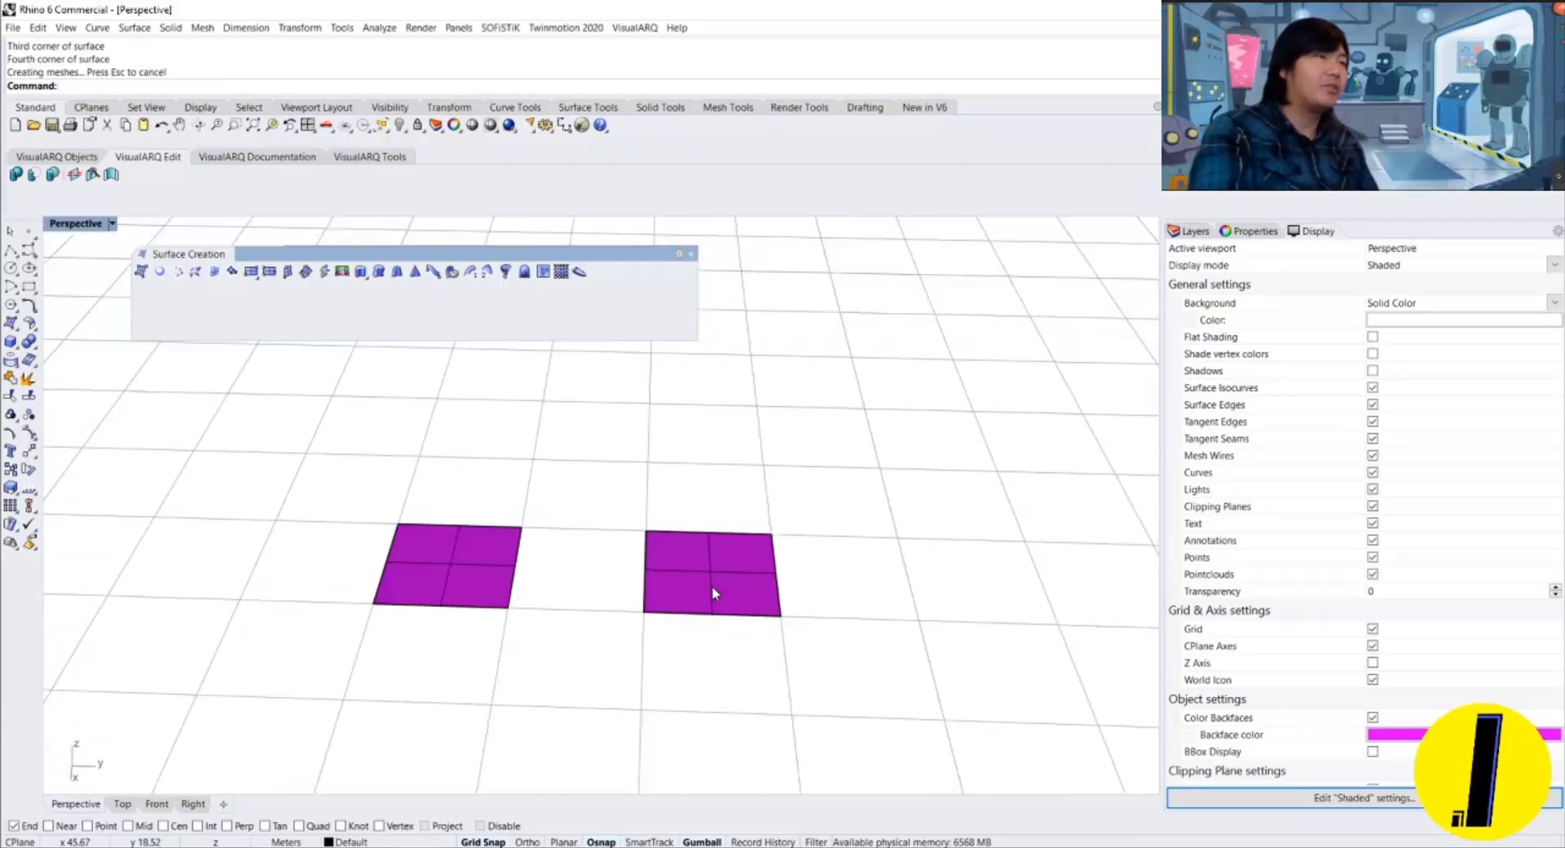
left_click(694, 565)
left_click(611, 546)
left_click(707, 556)
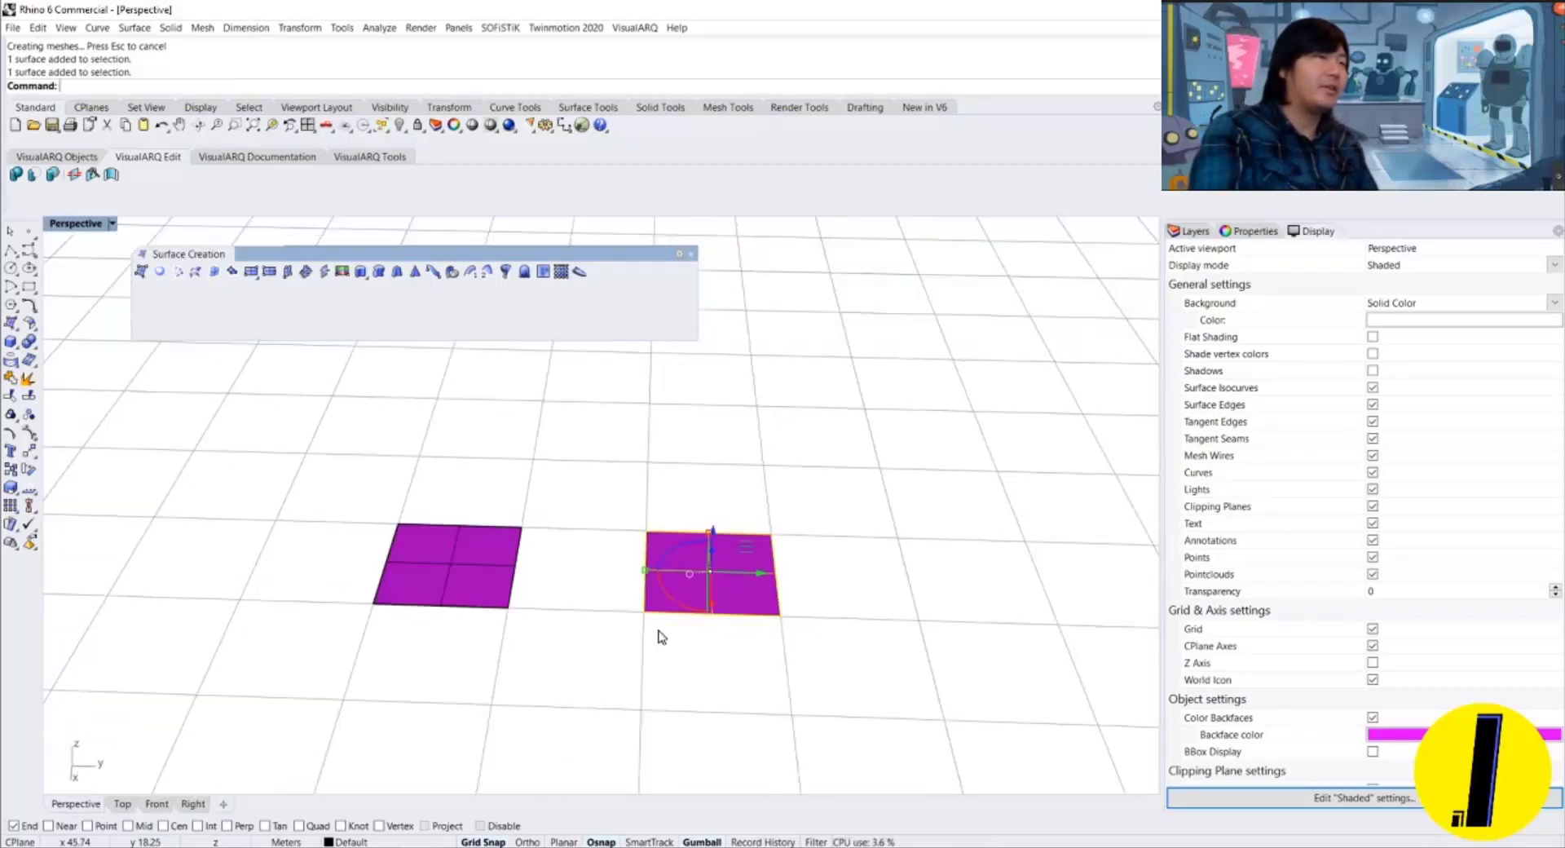
left_click(683, 662)
left_click_drag(850, 701, 408, 489)
key("Escape")
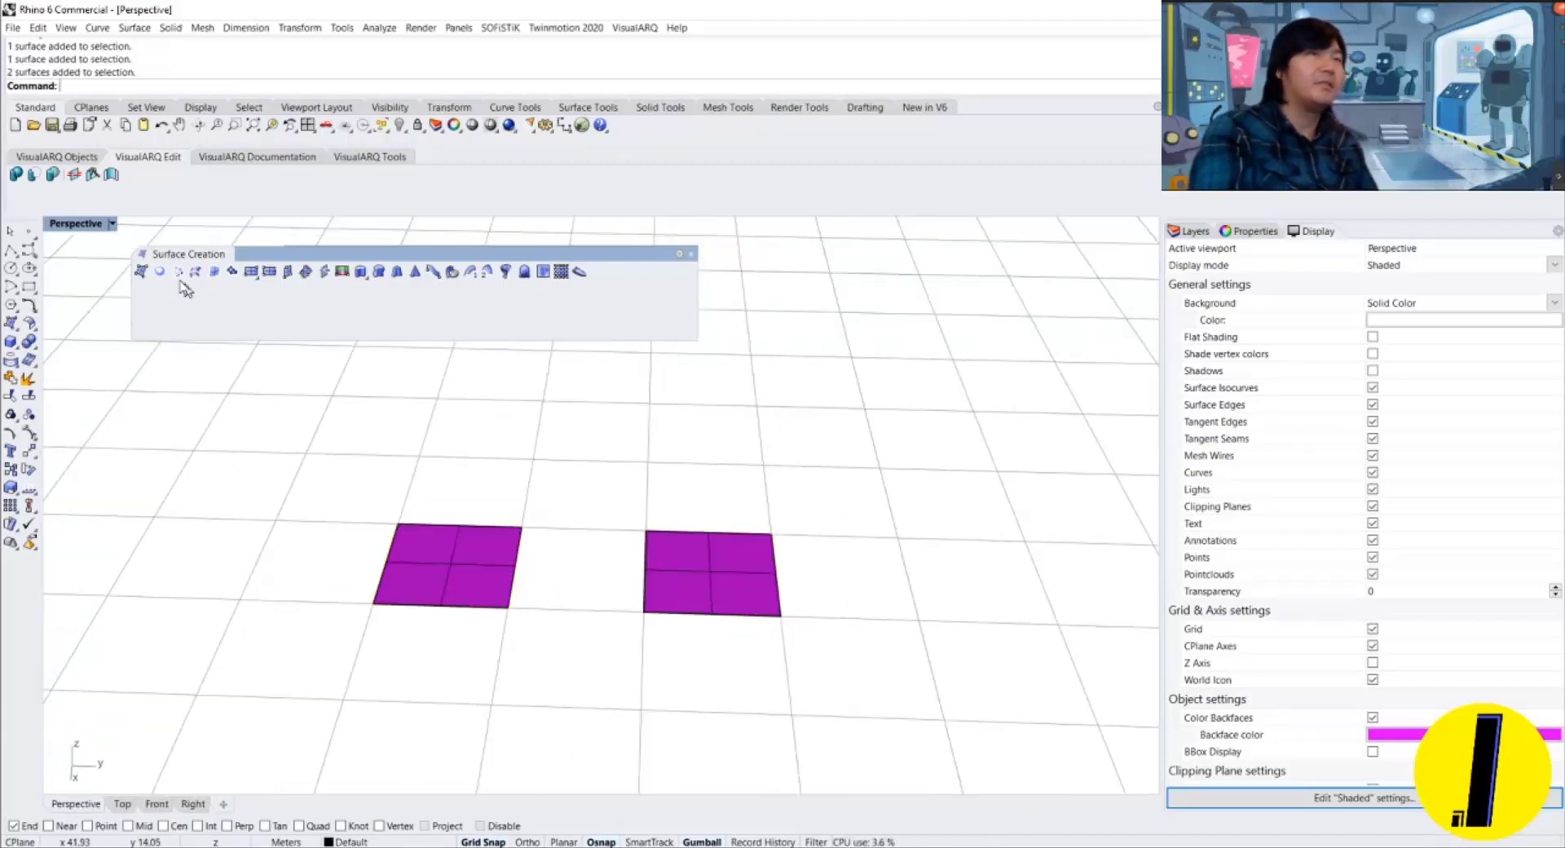
scroll(366, 444, "down", 10)
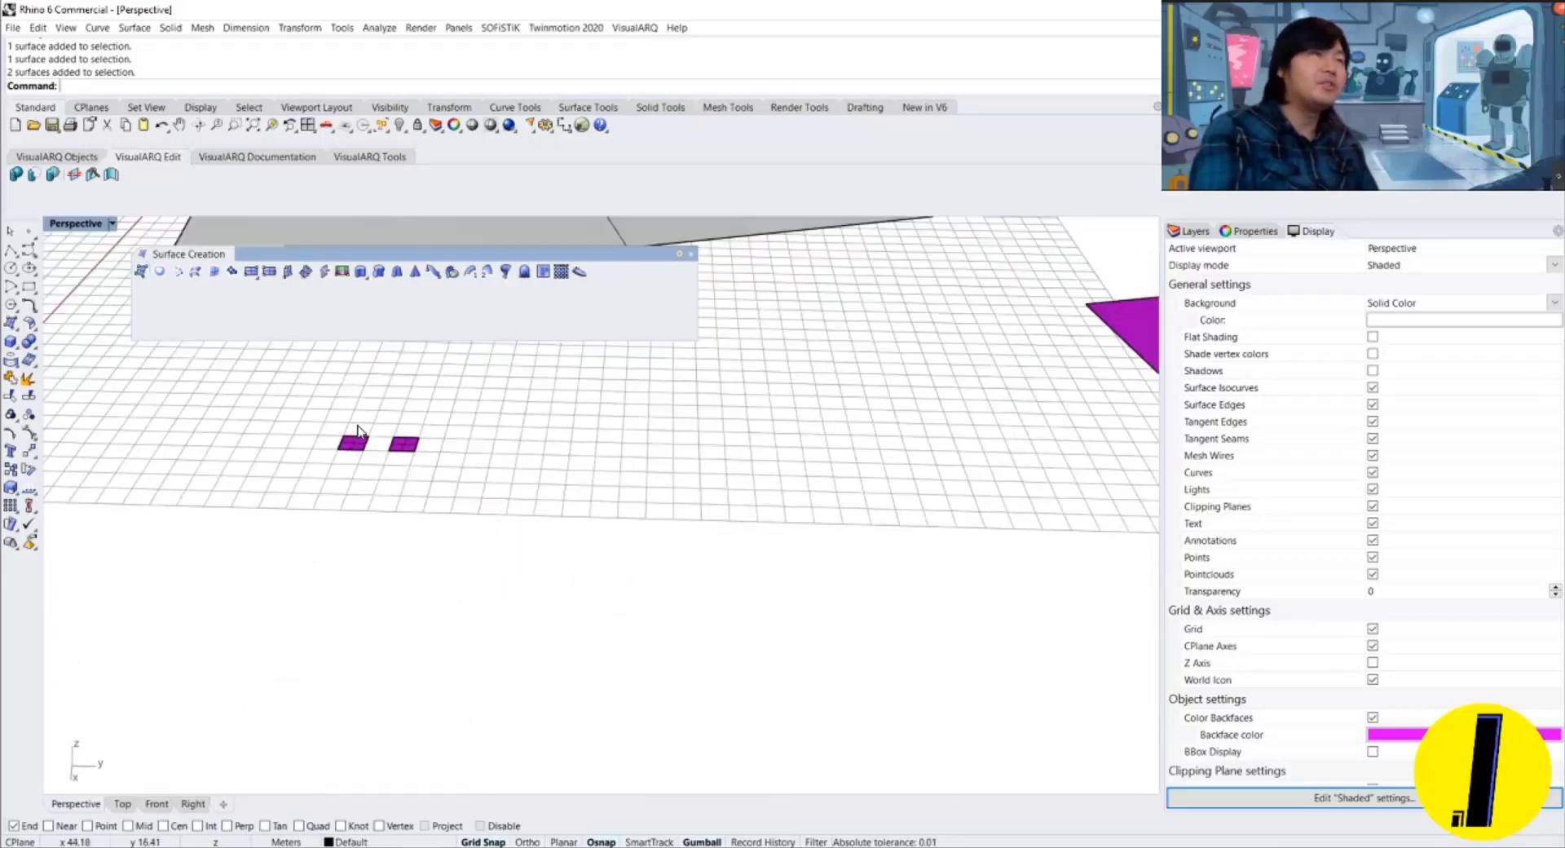
right_click_drag(413, 491, 466, 545)
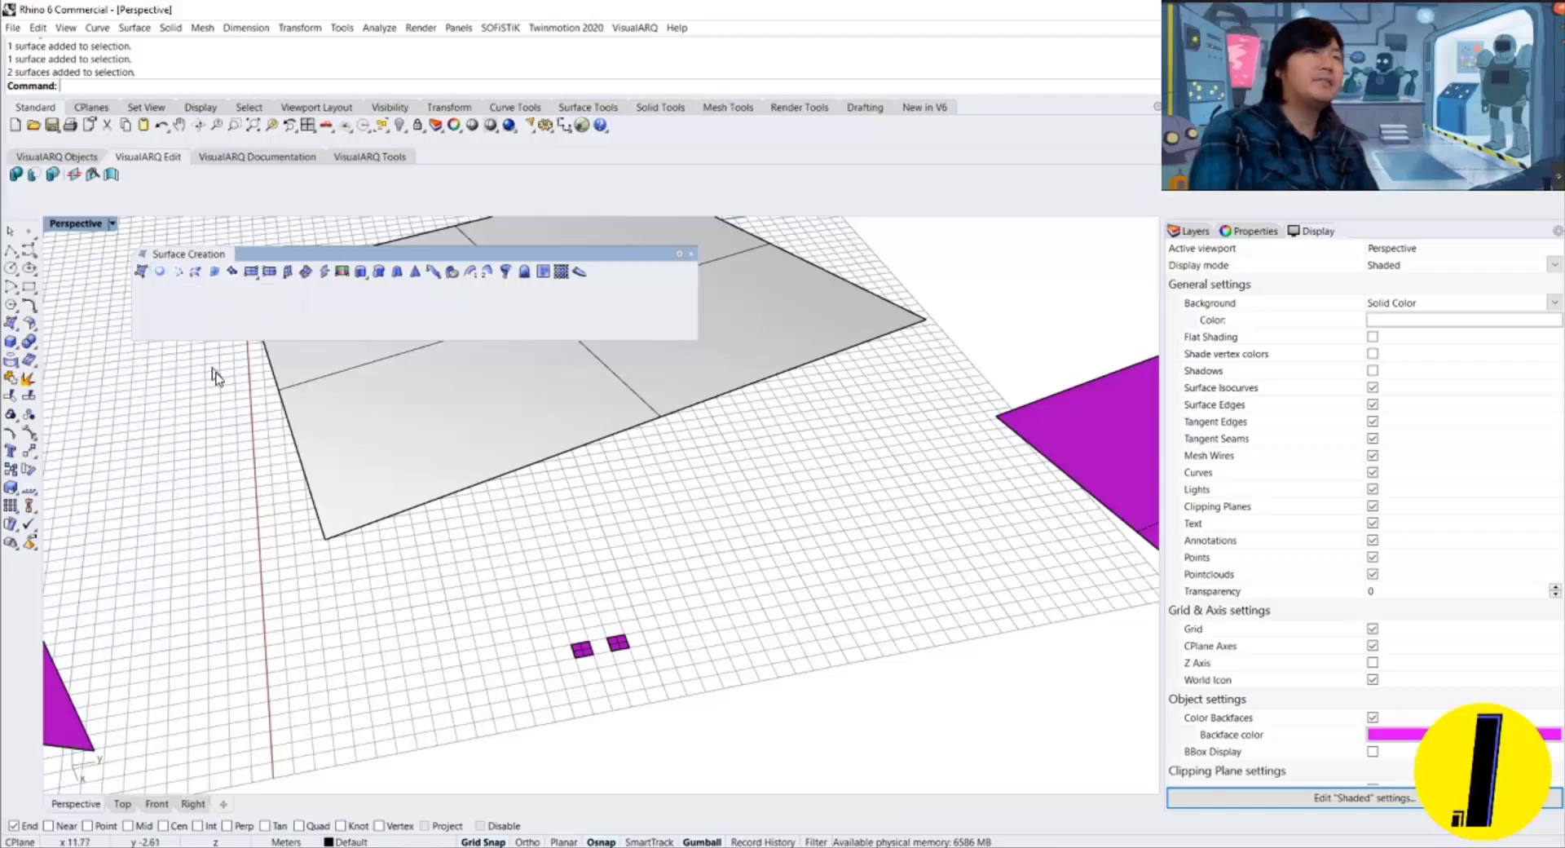
right_click_drag(217, 374, 644, 575)
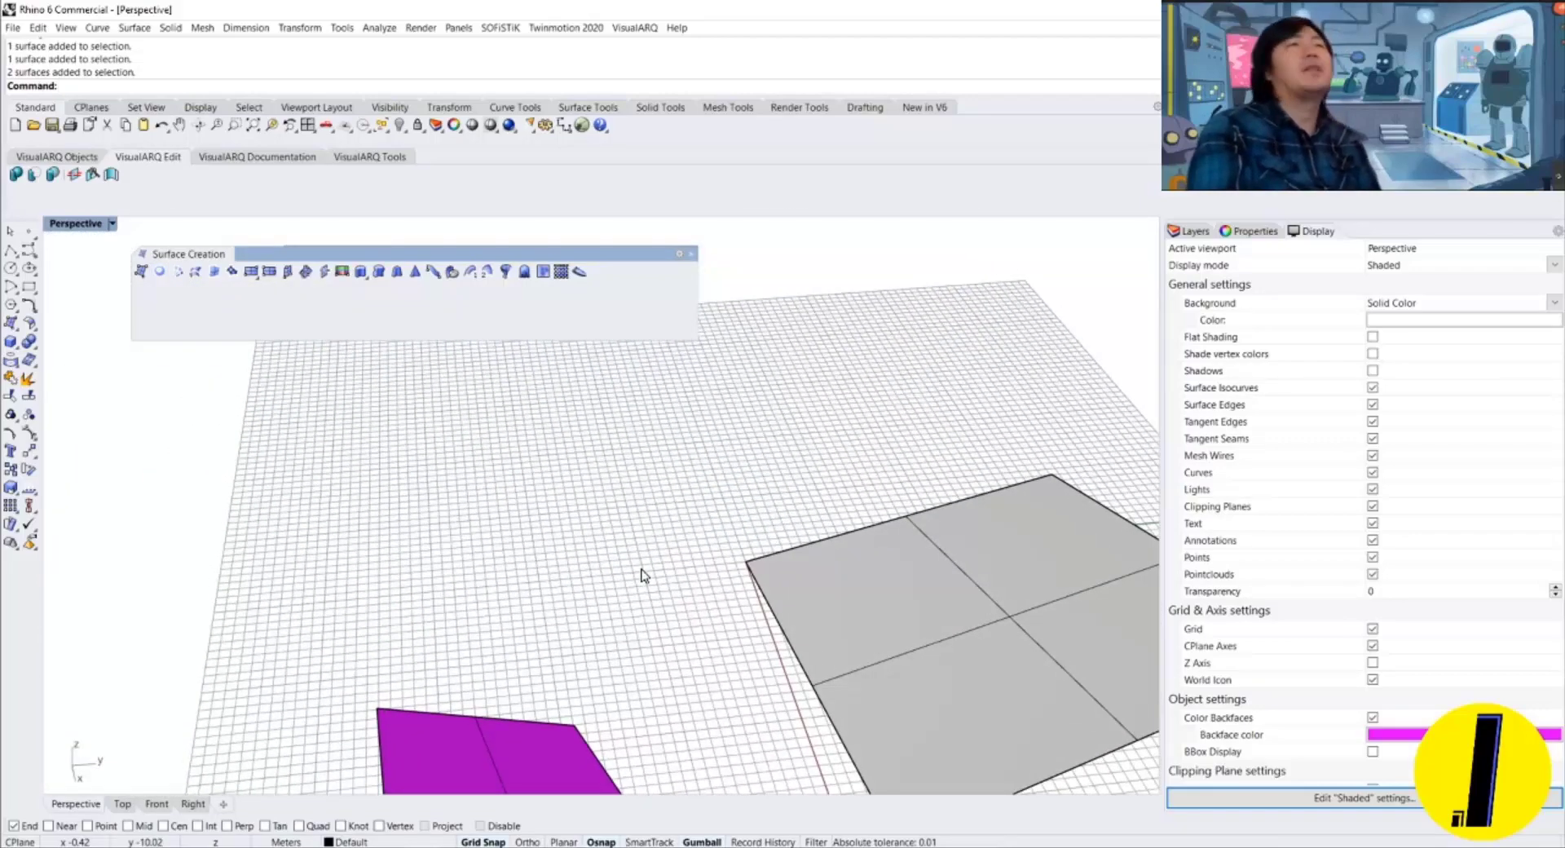
key("ctrl+i")
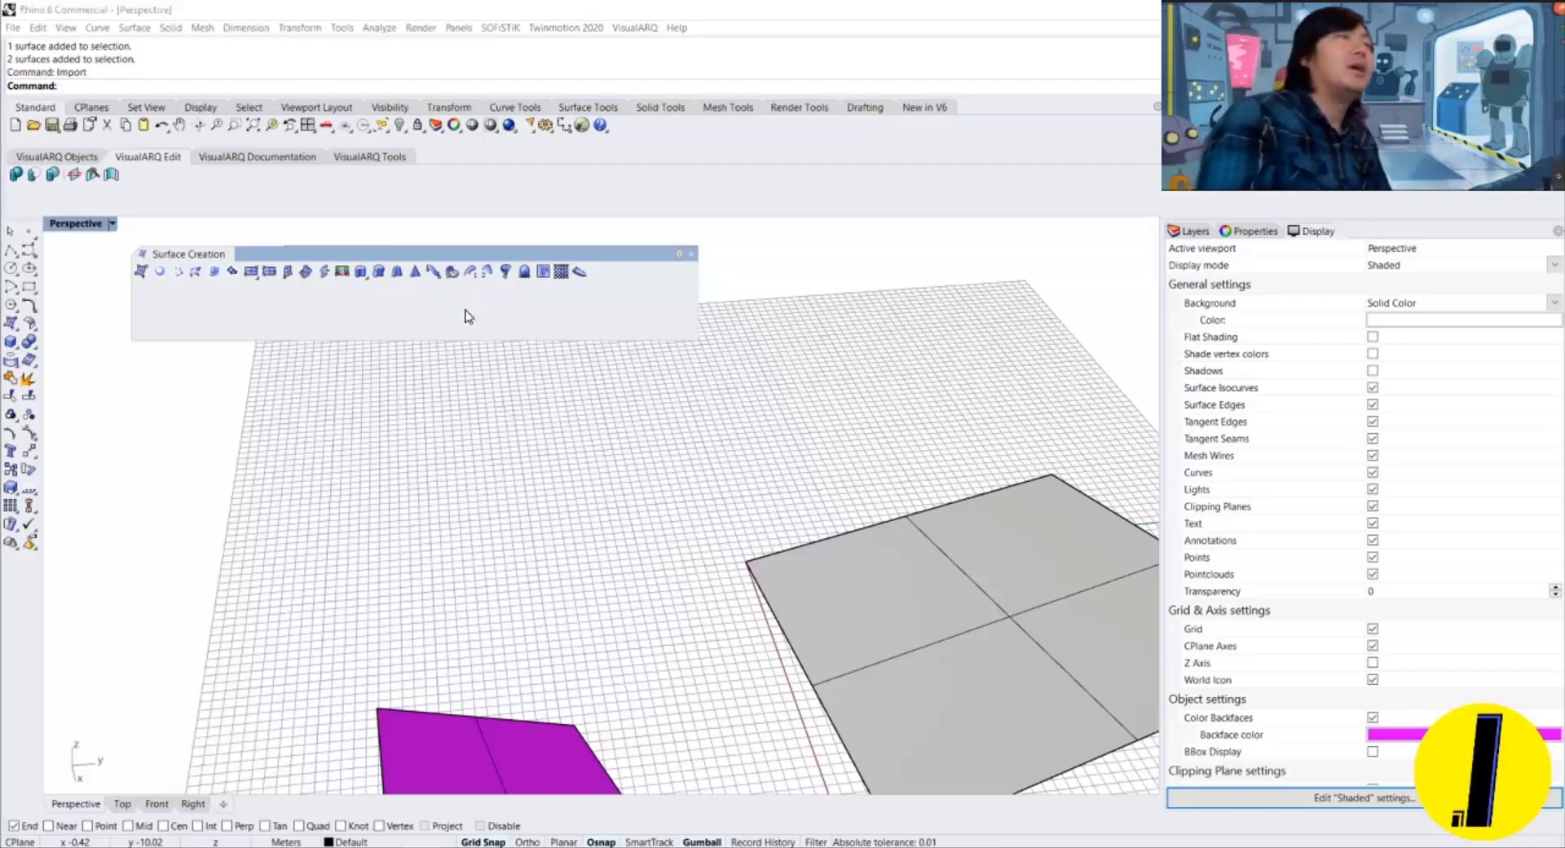
key("Escape")
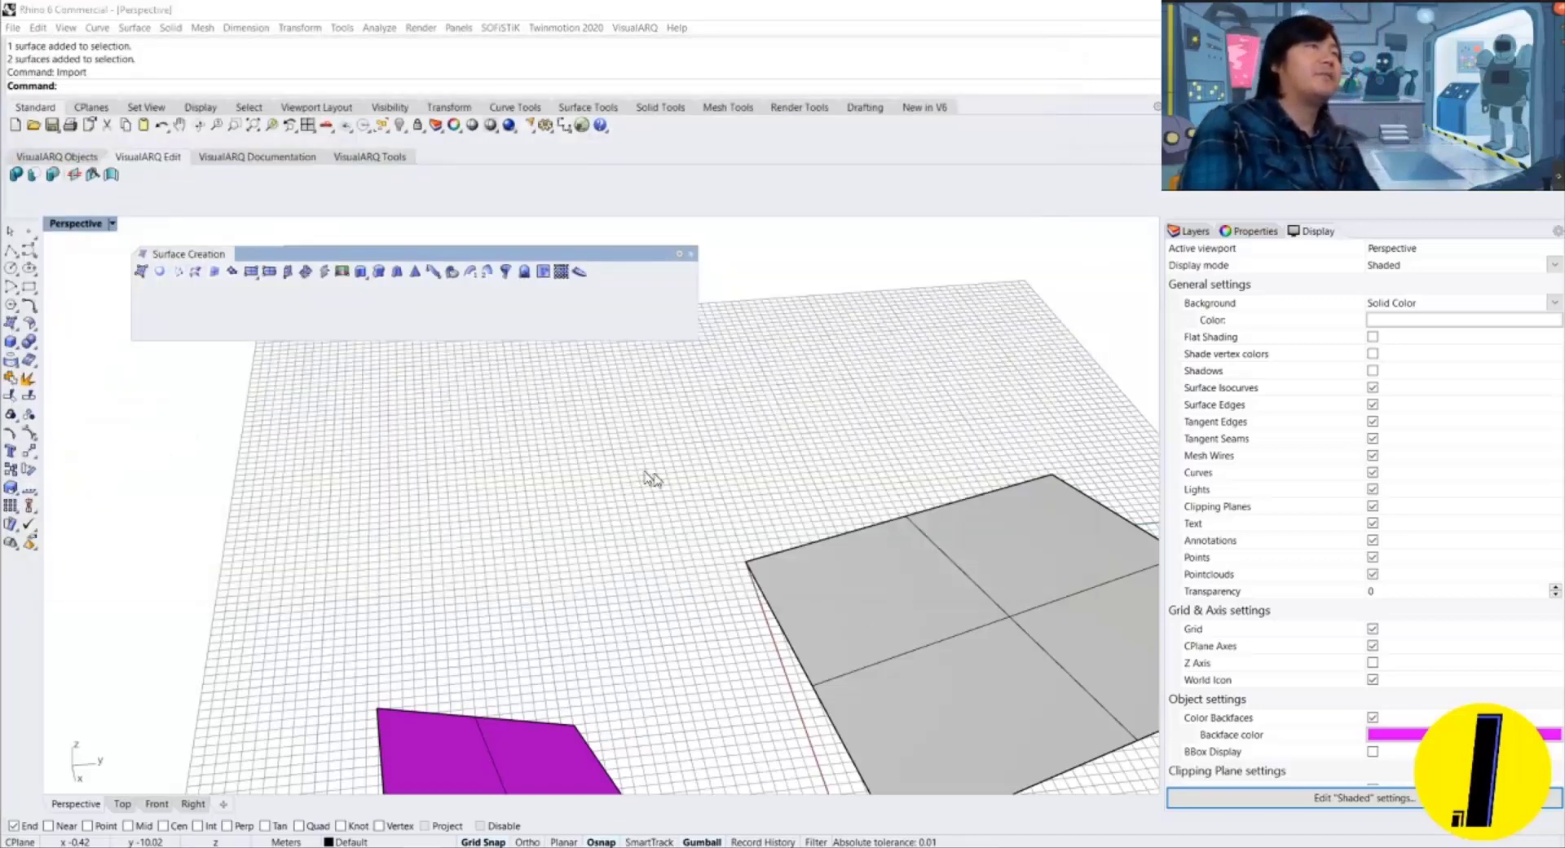
Draw two circles on the empty grid, one inside the other, with radii of about 19.2 m and 7.8 m.
right_click_drag(652, 478, 340, 401)
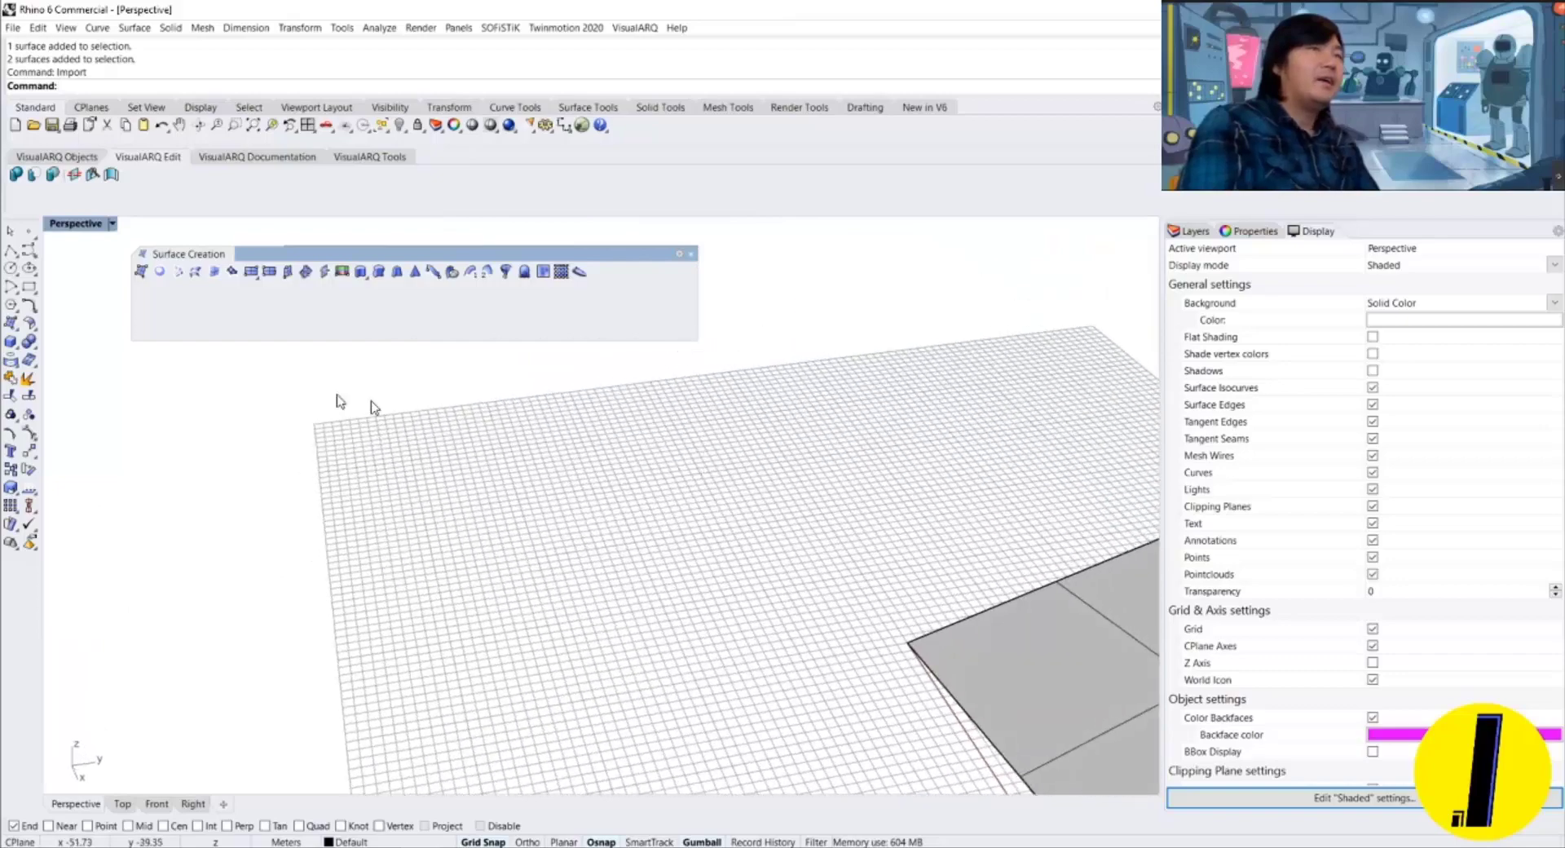
left_click(28, 288)
left_click(502, 543)
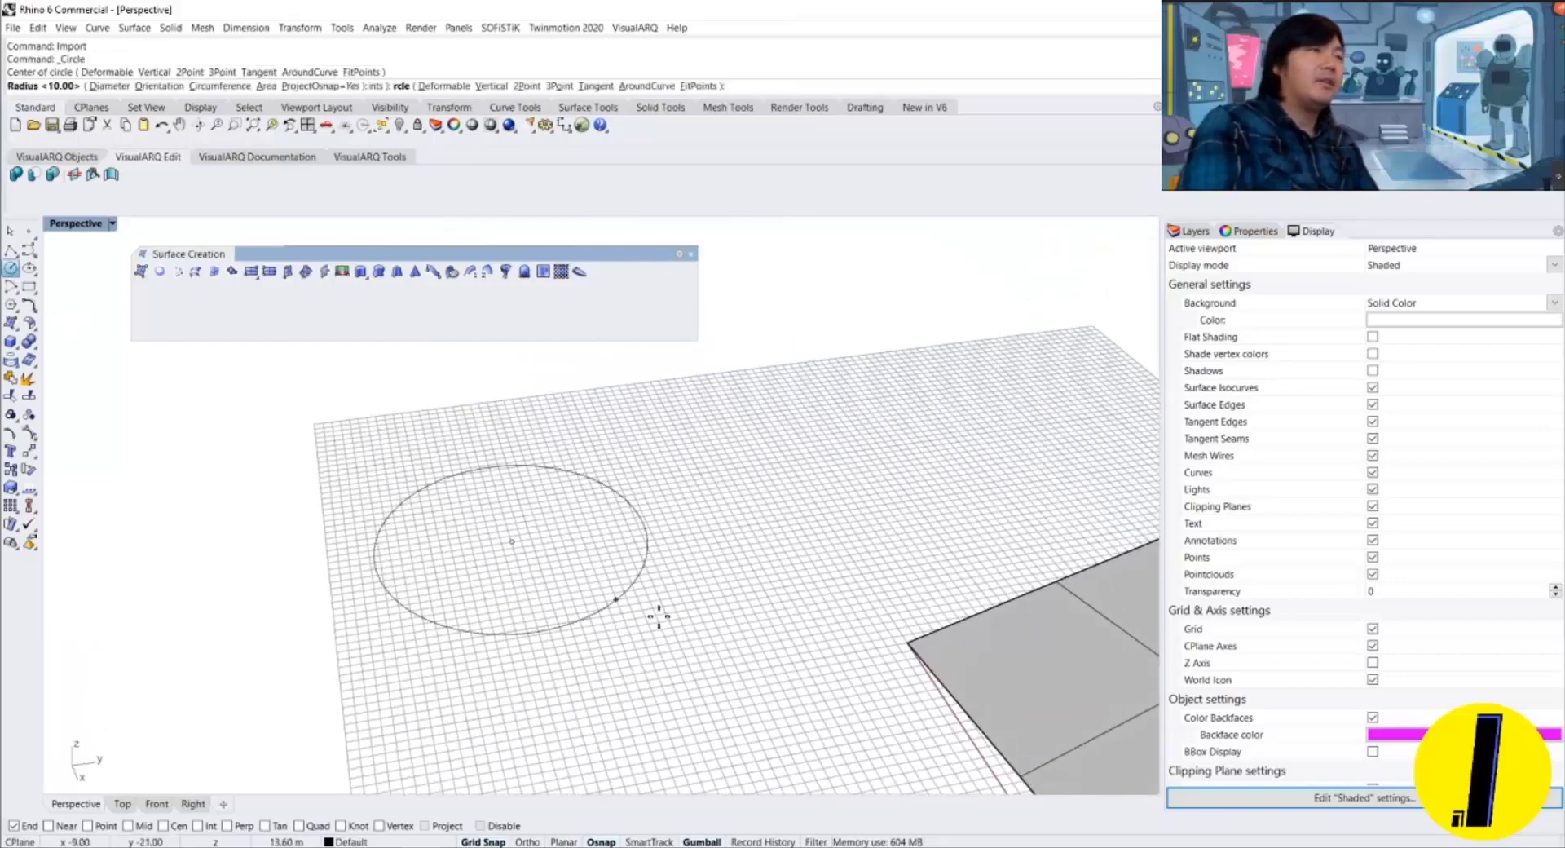
left_click(576, 570)
right_click_drag(722, 564, 599, 552)
left_click_drag(683, 471, 618, 503)
left_click_drag(807, 430, 635, 512)
key("Escape")
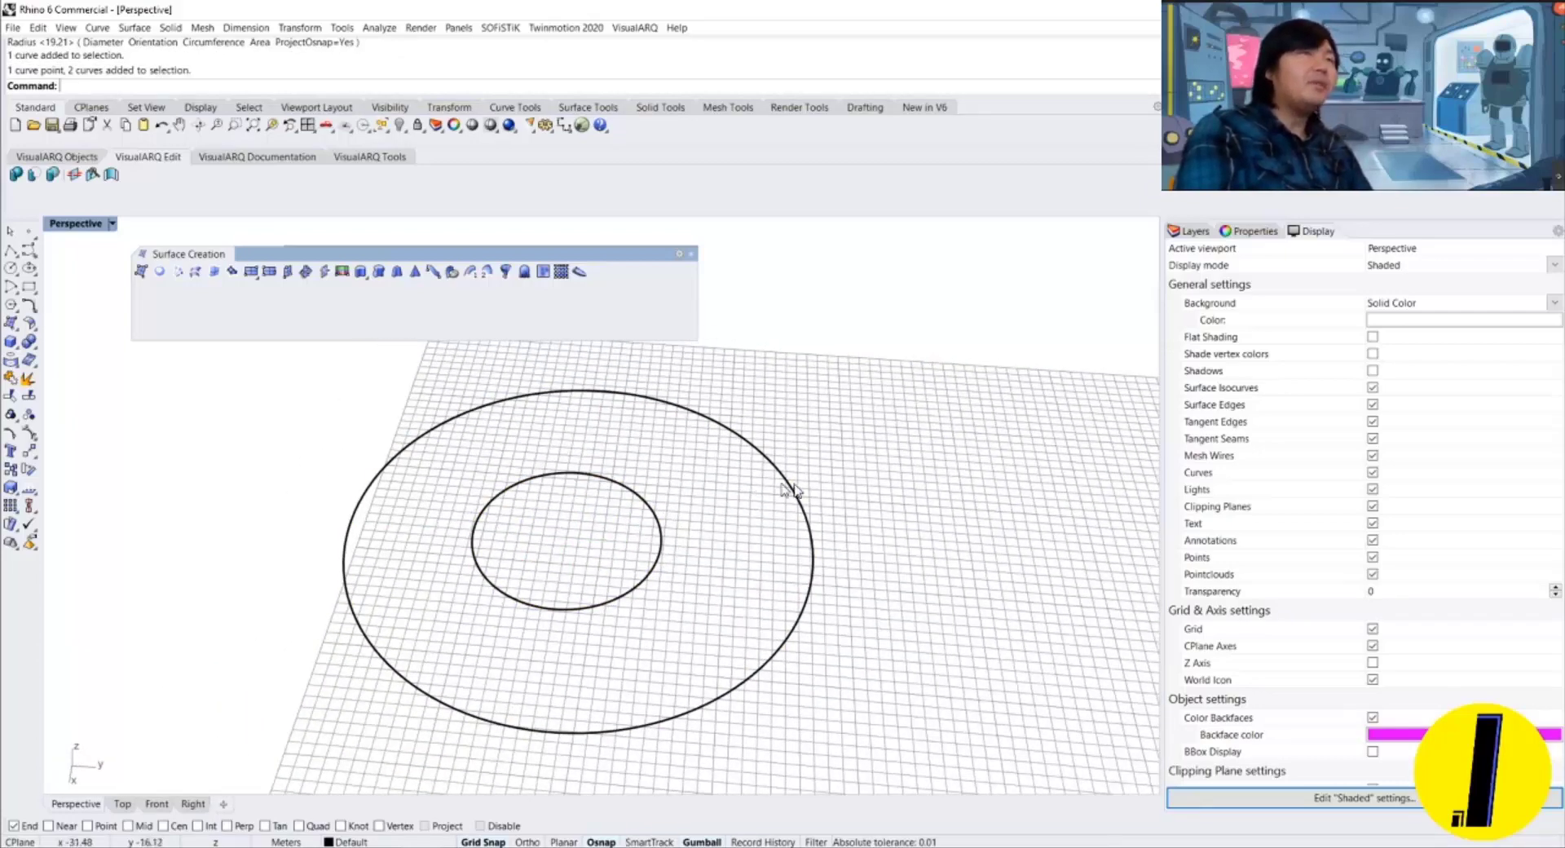
Create a ring-shaped planar surface from the two nested circles with PlanarSrf.
left_click(161, 274)
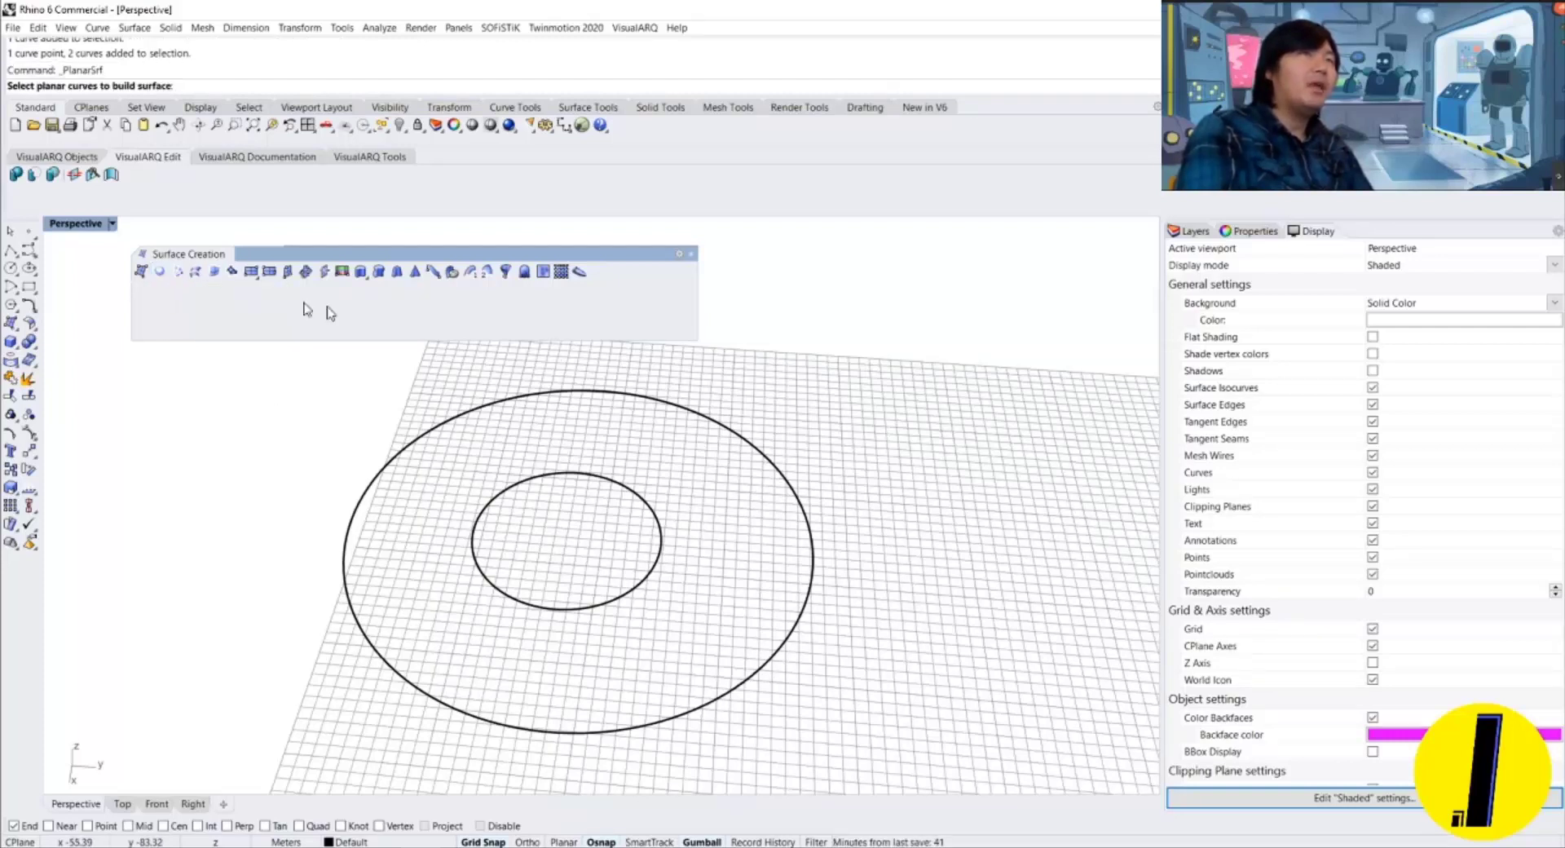
left_click_drag(776, 380, 601, 514)
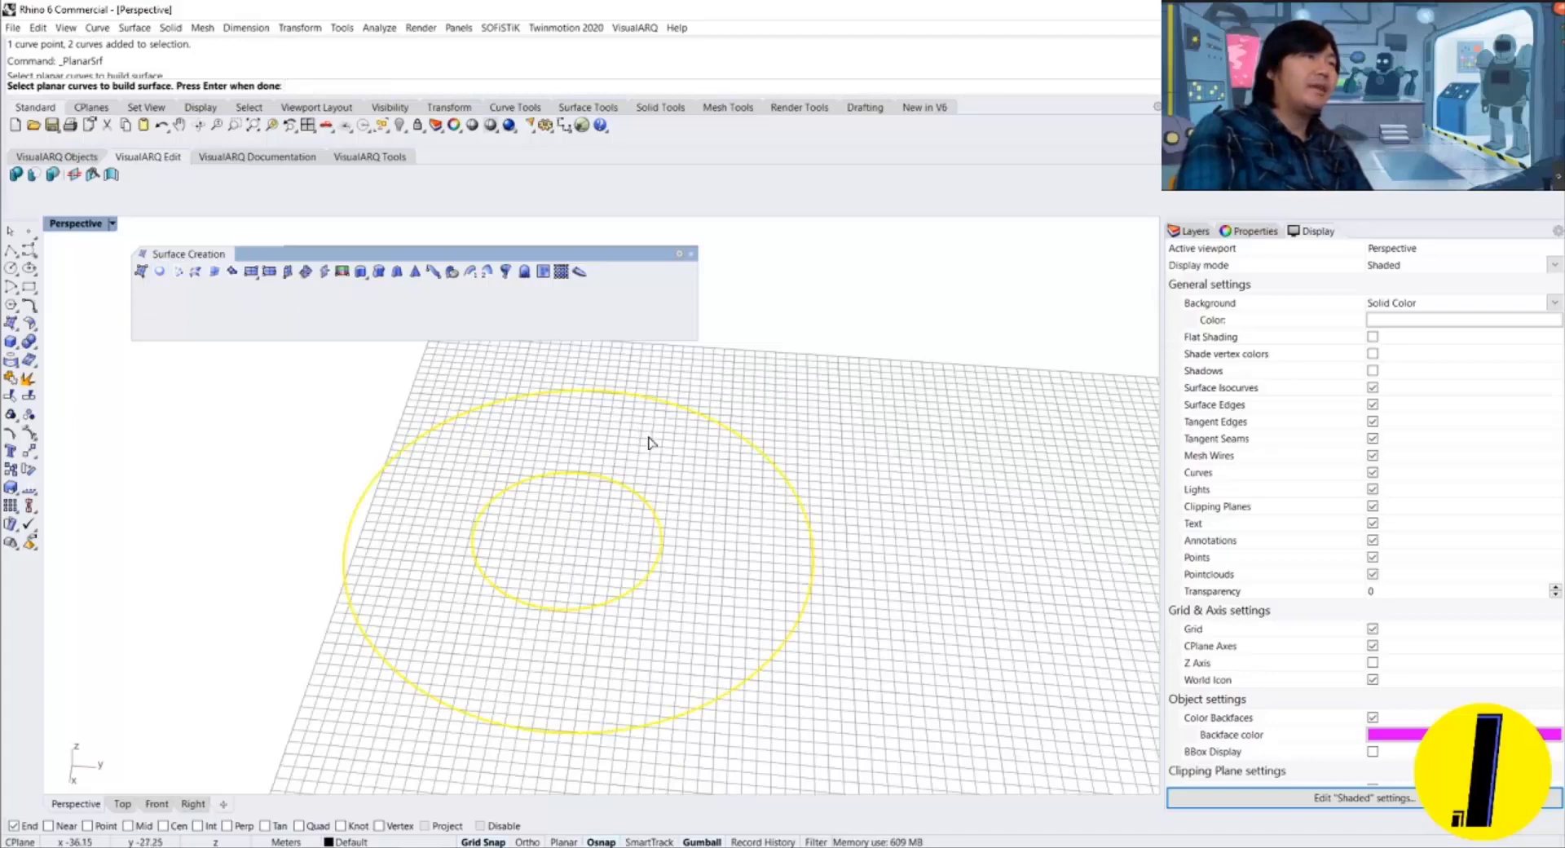
key("Return")
right_click_drag(881, 479, 726, 479)
Delete the ring surface and try PlanarSrf again on the two circles.
left_click(726, 481)
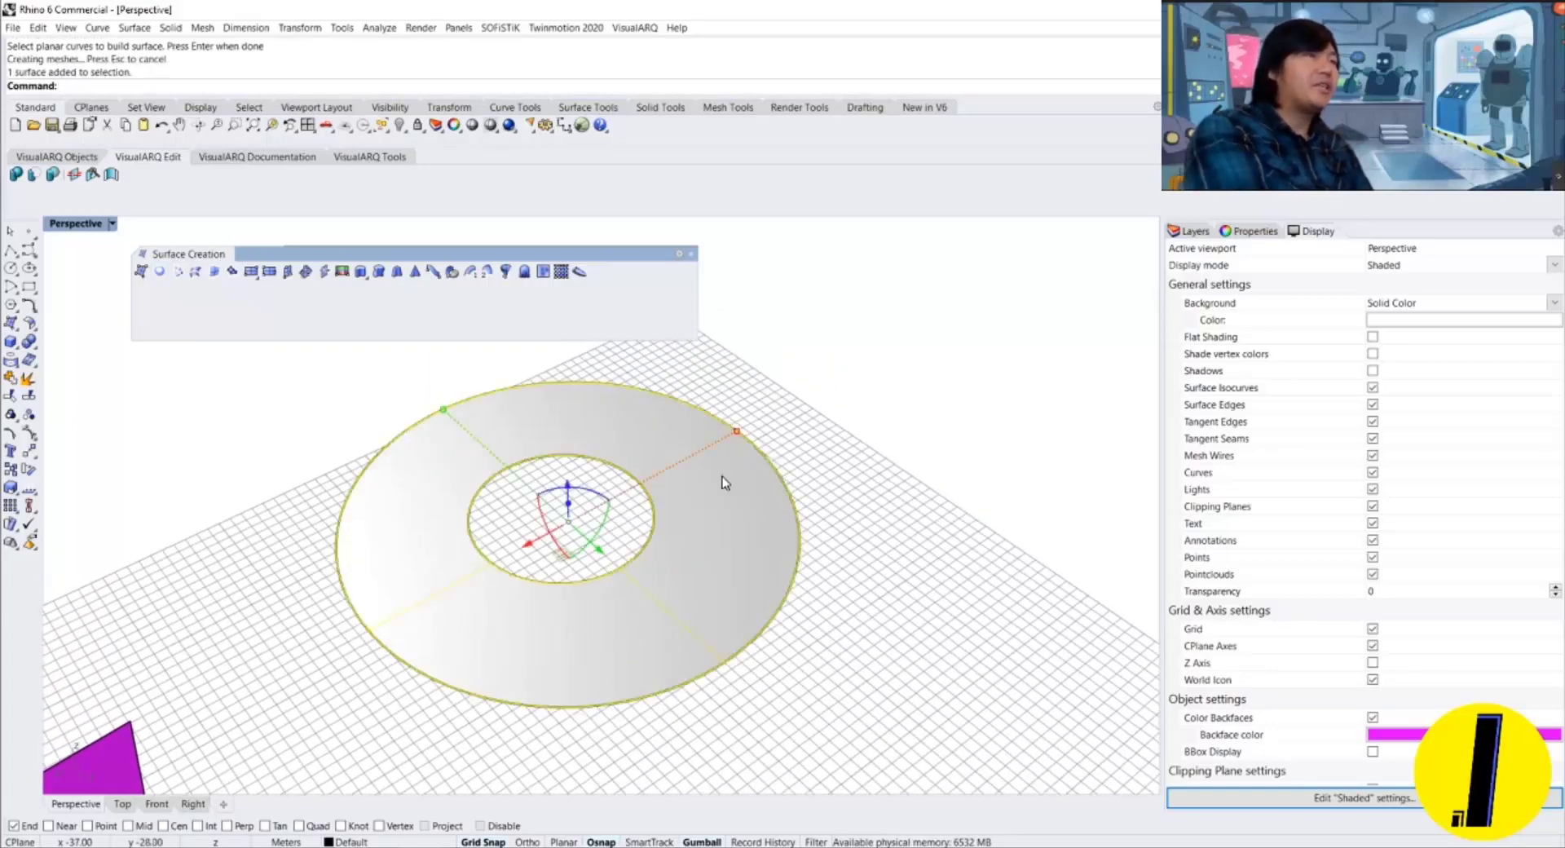
key("Delete")
key("Return")
right_click_drag(601, 524, 741, 457)
left_click_drag(803, 437, 572, 603)
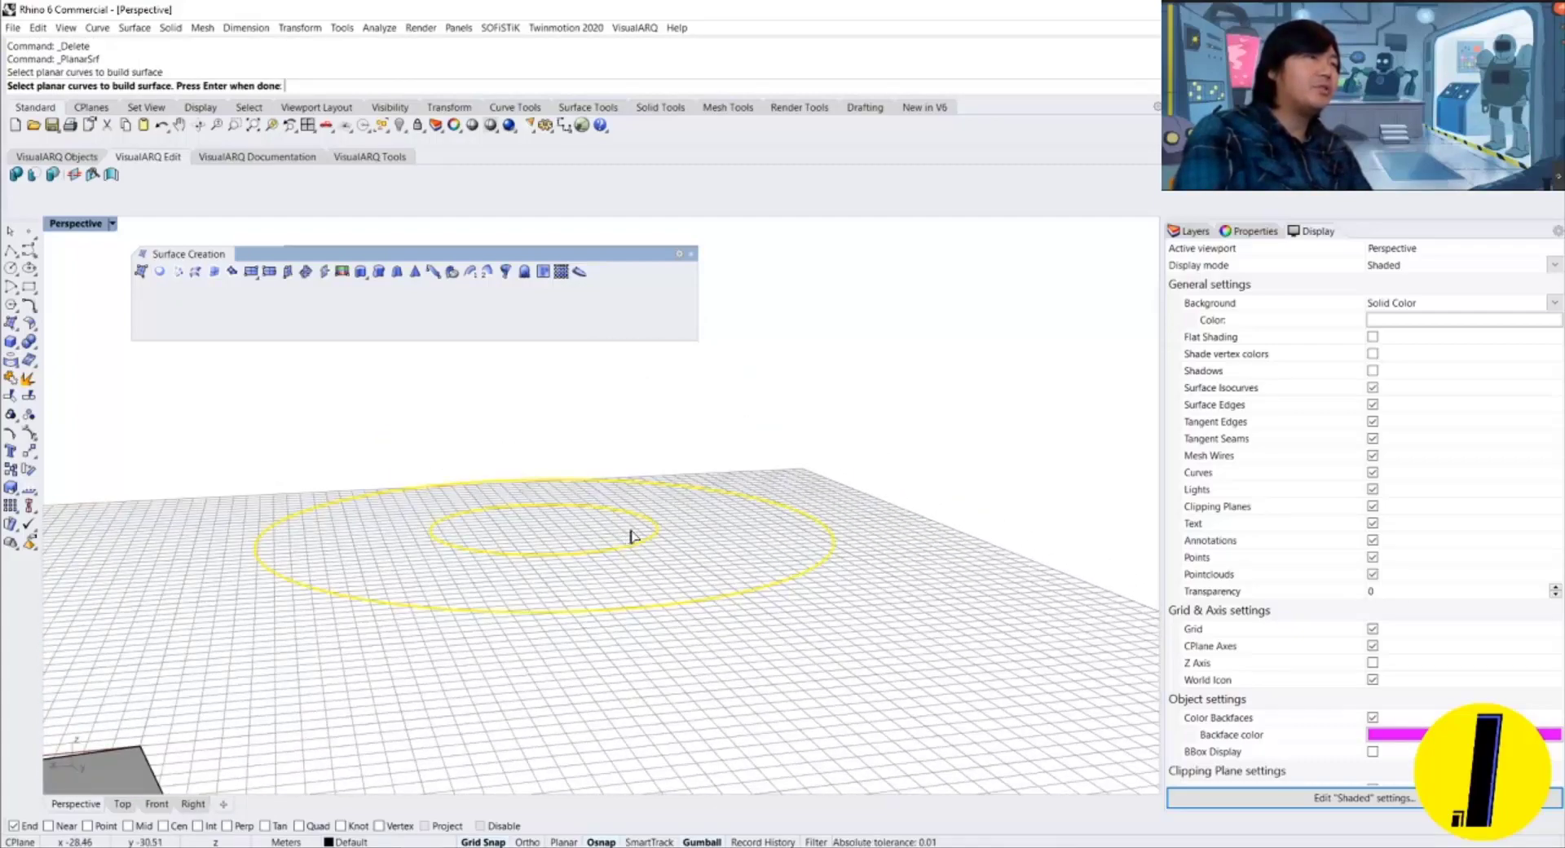
scroll(633, 535, "up", 4)
key("Return")
right_click_drag(692, 516, 669, 492)
right_click_drag(411, 489, 550, 462)
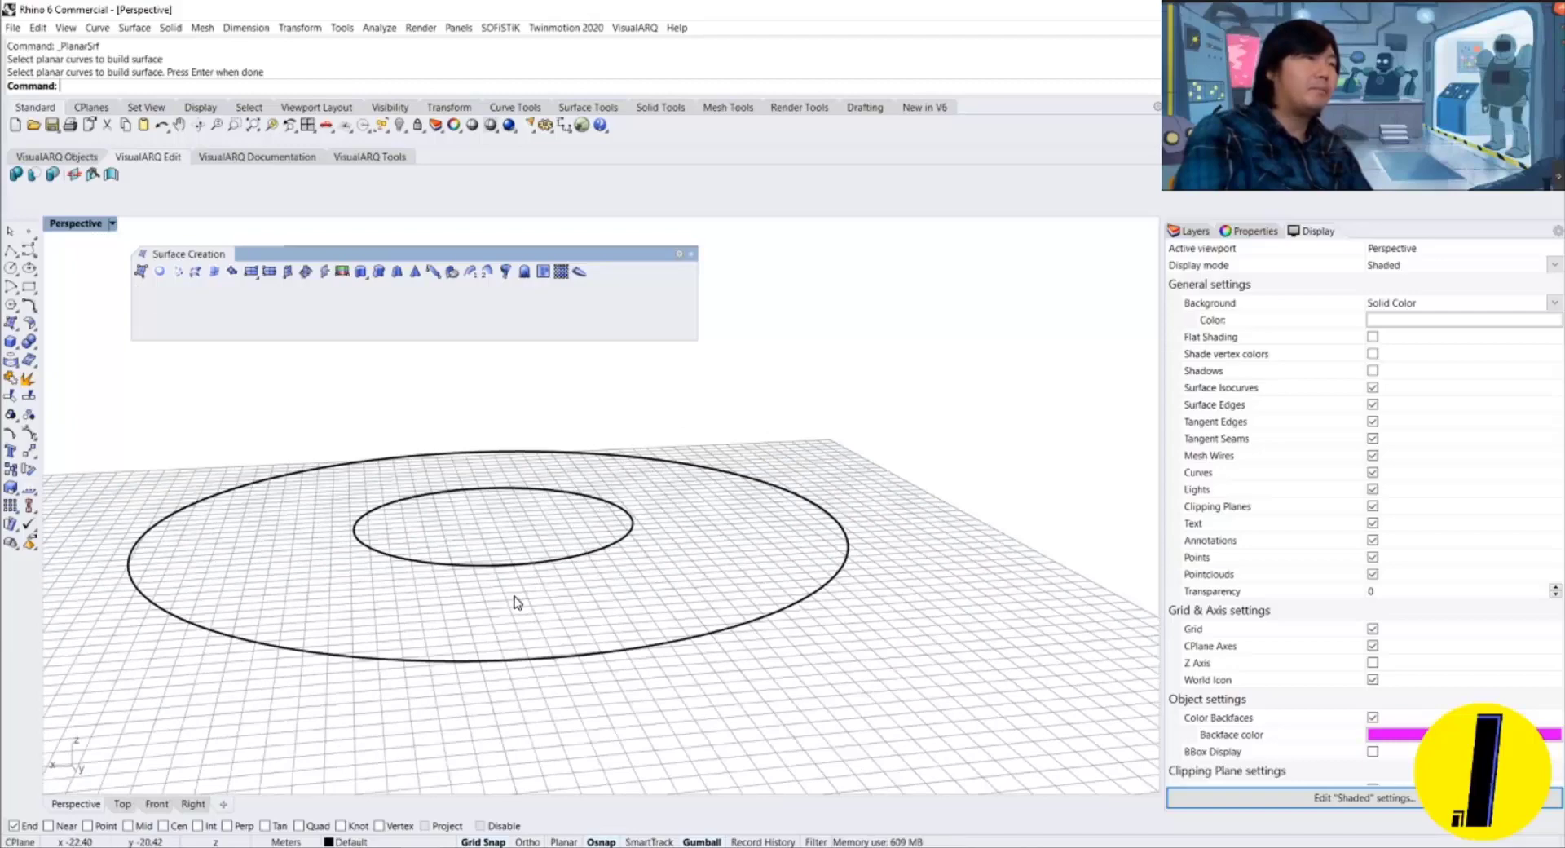
Raise a control point of the inner circle vertically to make the curve non-planar, and deselect it.
left_click(628, 517)
left_click(675, 510)
left_click_drag(679, 462, 678, 417)
left_click(836, 434)
Run PlanarSrf on the outer circle and the reshaped inner curve together.
right_click_drag(679, 538, 607, 563)
scroll(669, 575, "down", 4)
left_click_drag(876, 668, 353, 447)
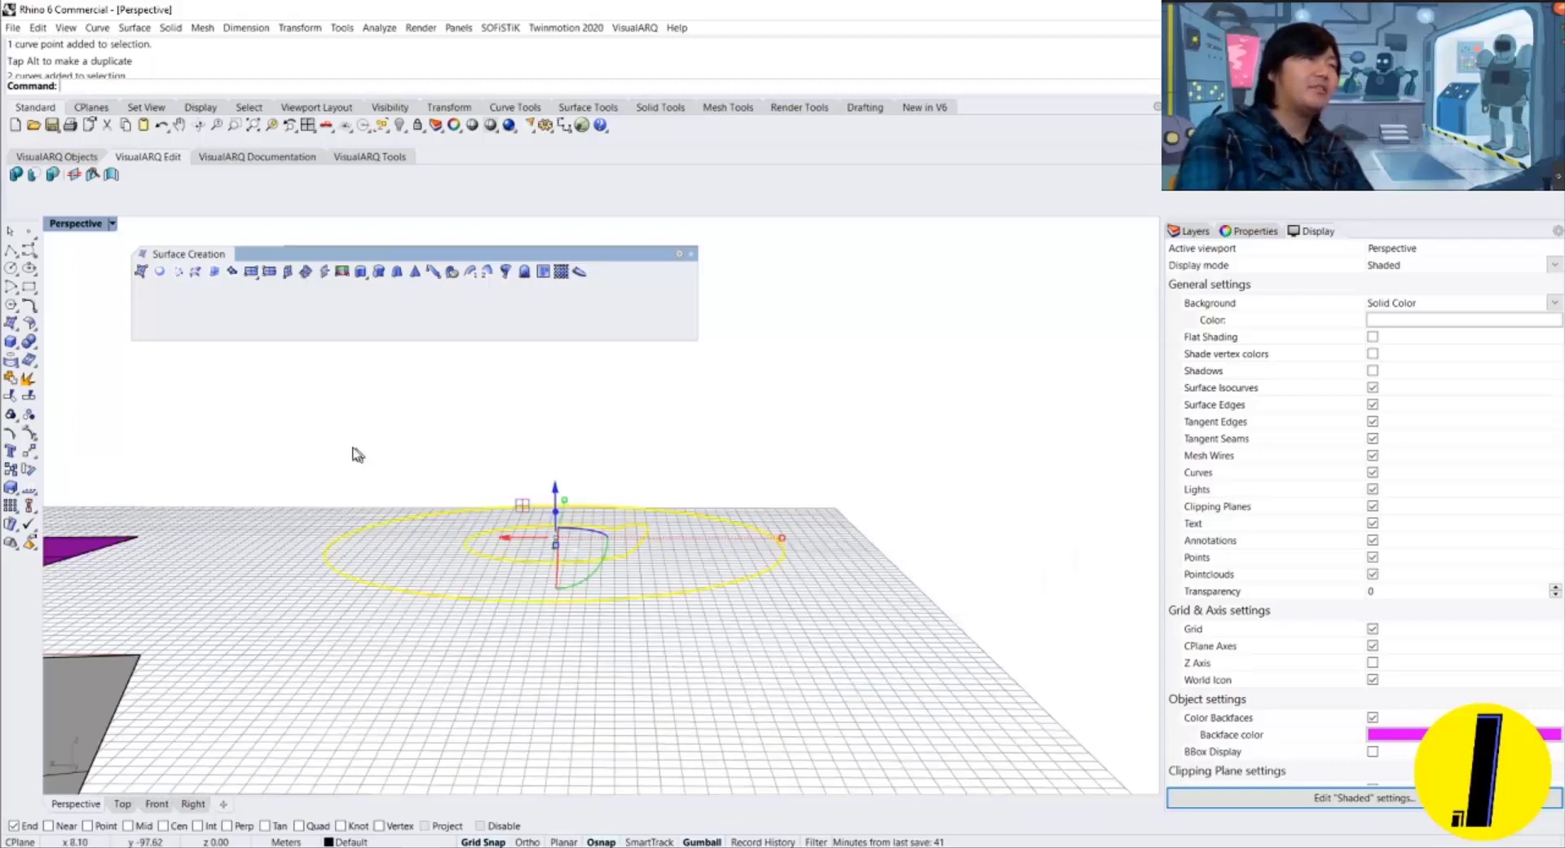
left_click(162, 278)
right_click_drag(639, 475, 657, 552)
left_click(860, 498)
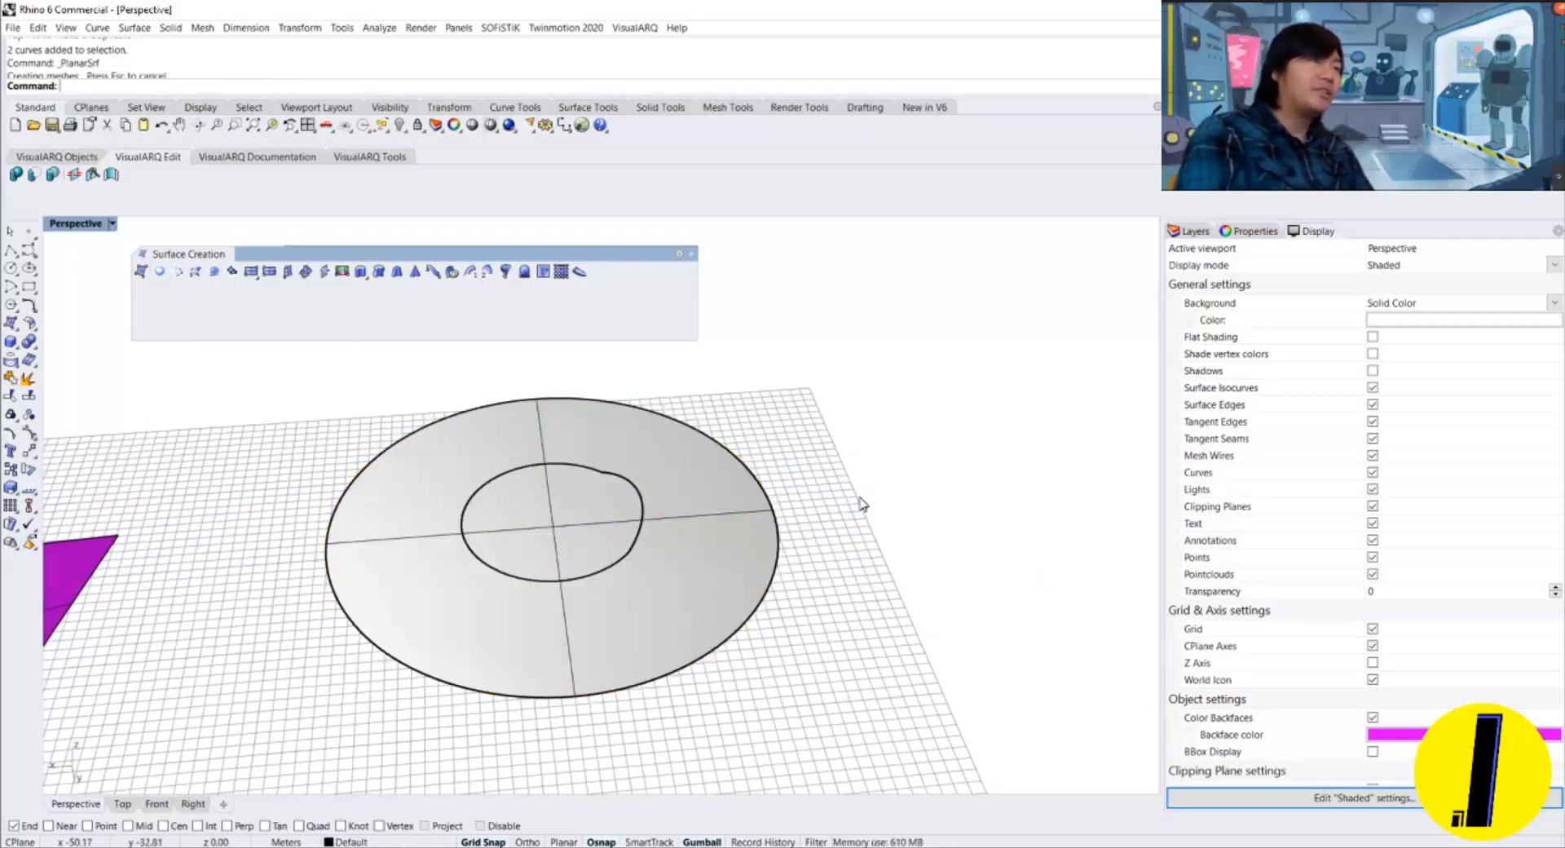
Examine the new planar surface's extent relative to the inner curve from several angles, leaving it deselected.
left_click(721, 446)
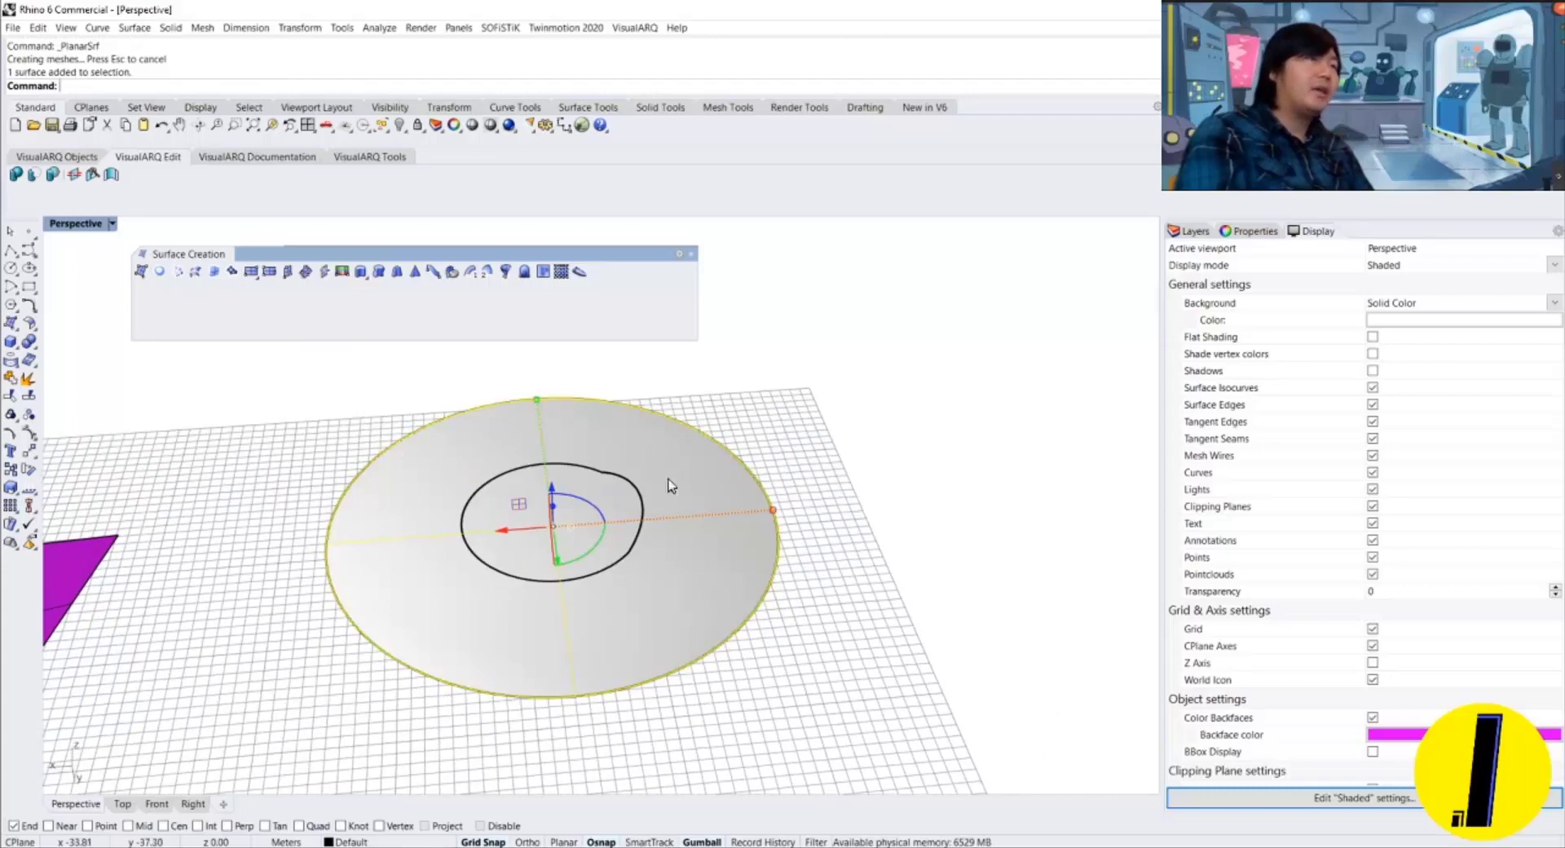
key("Escape")
right_click_drag(768, 538, 760, 503)
left_click(760, 502)
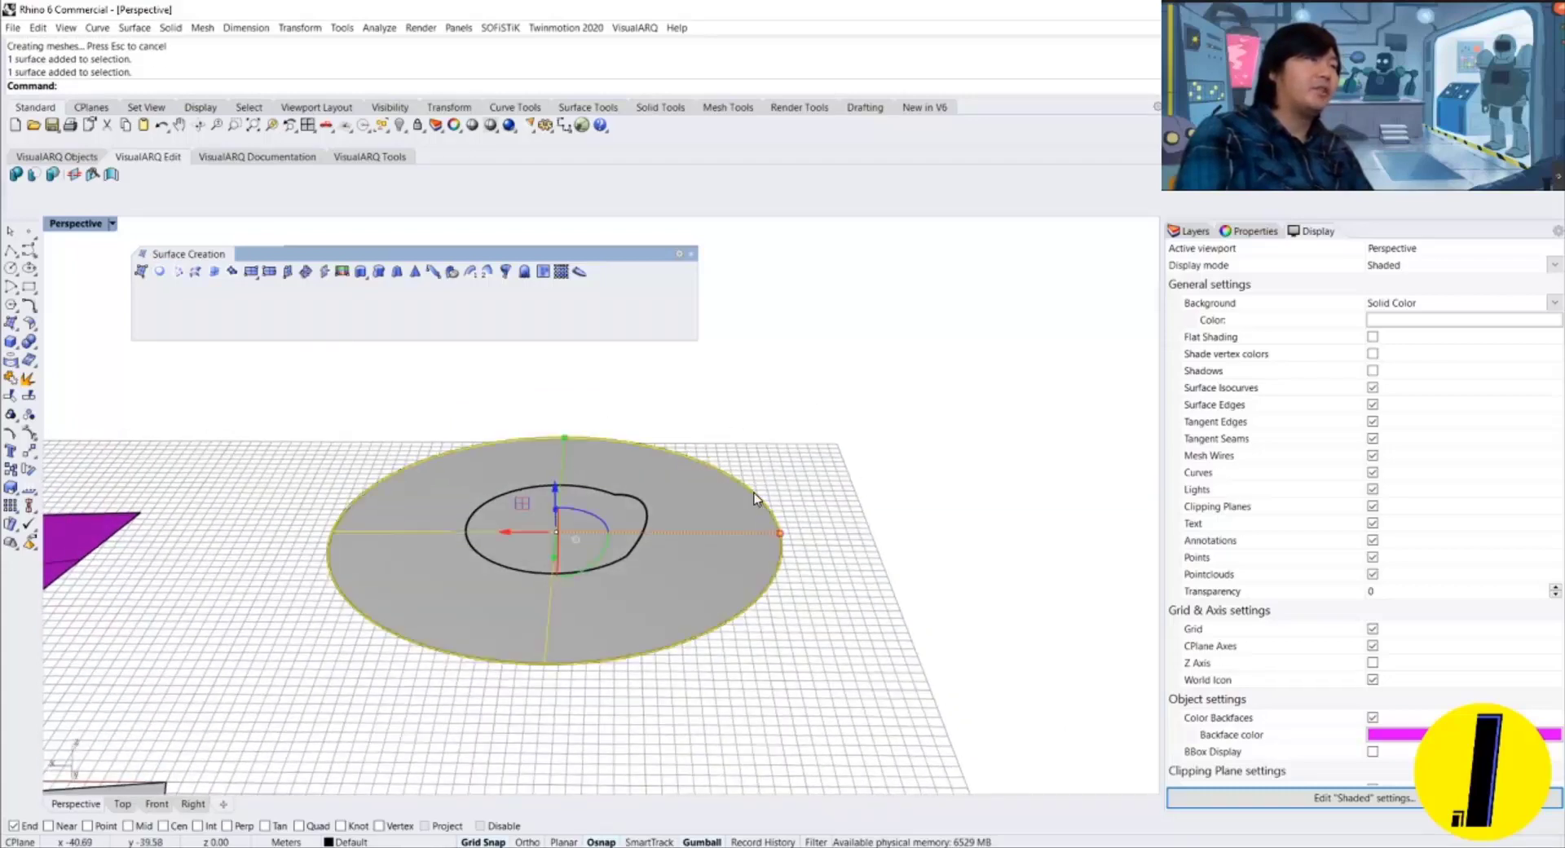
right_click_drag(448, 503, 652, 534)
key("Escape")
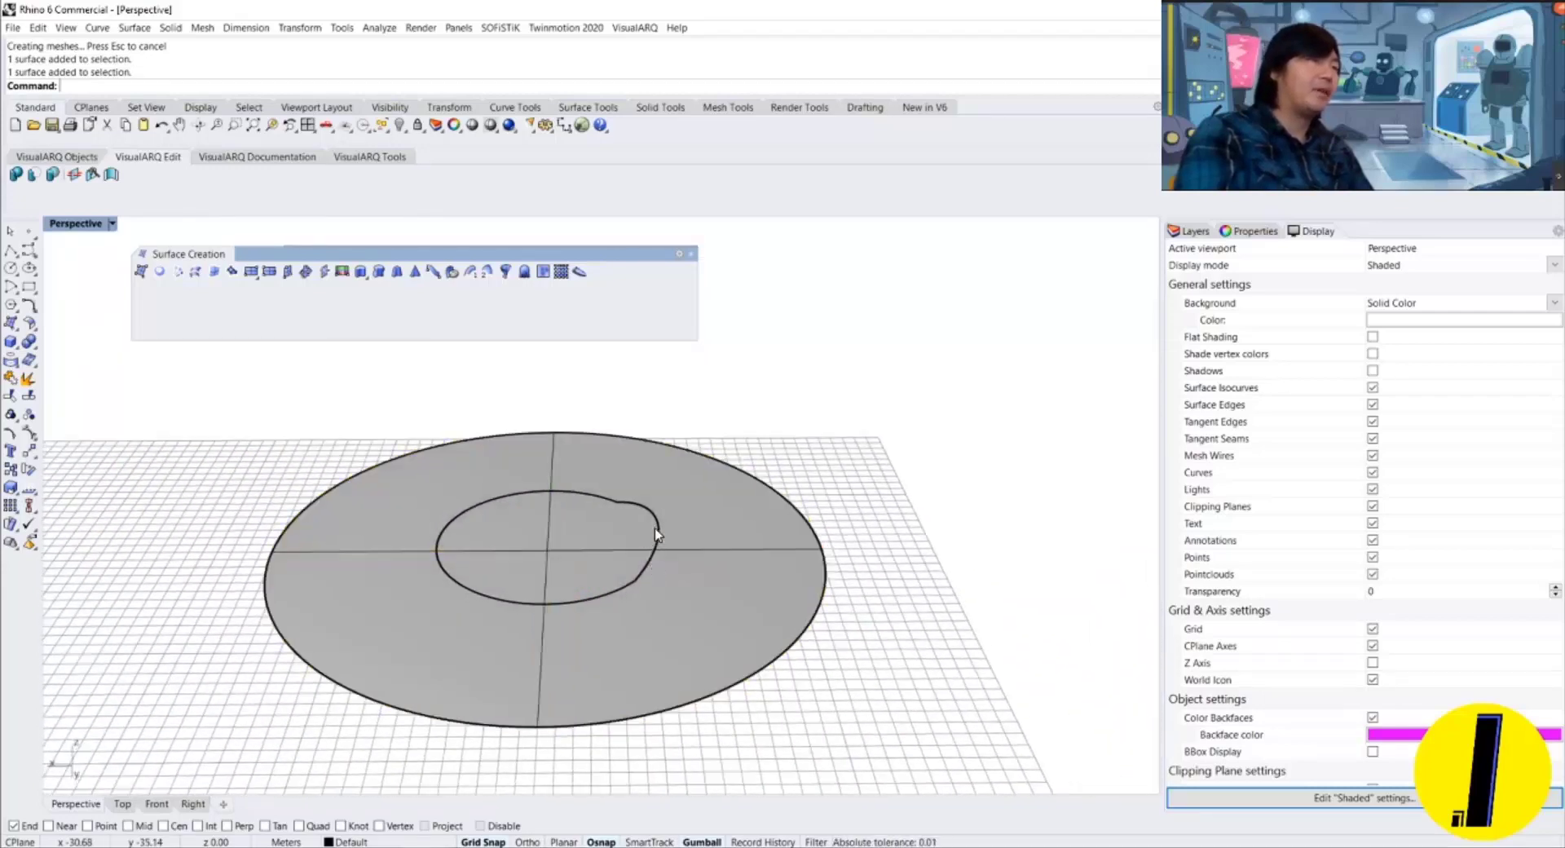
Delete the planar surface and both of its source curves.
left_click(656, 534)
left_click(693, 492)
key("Delete")
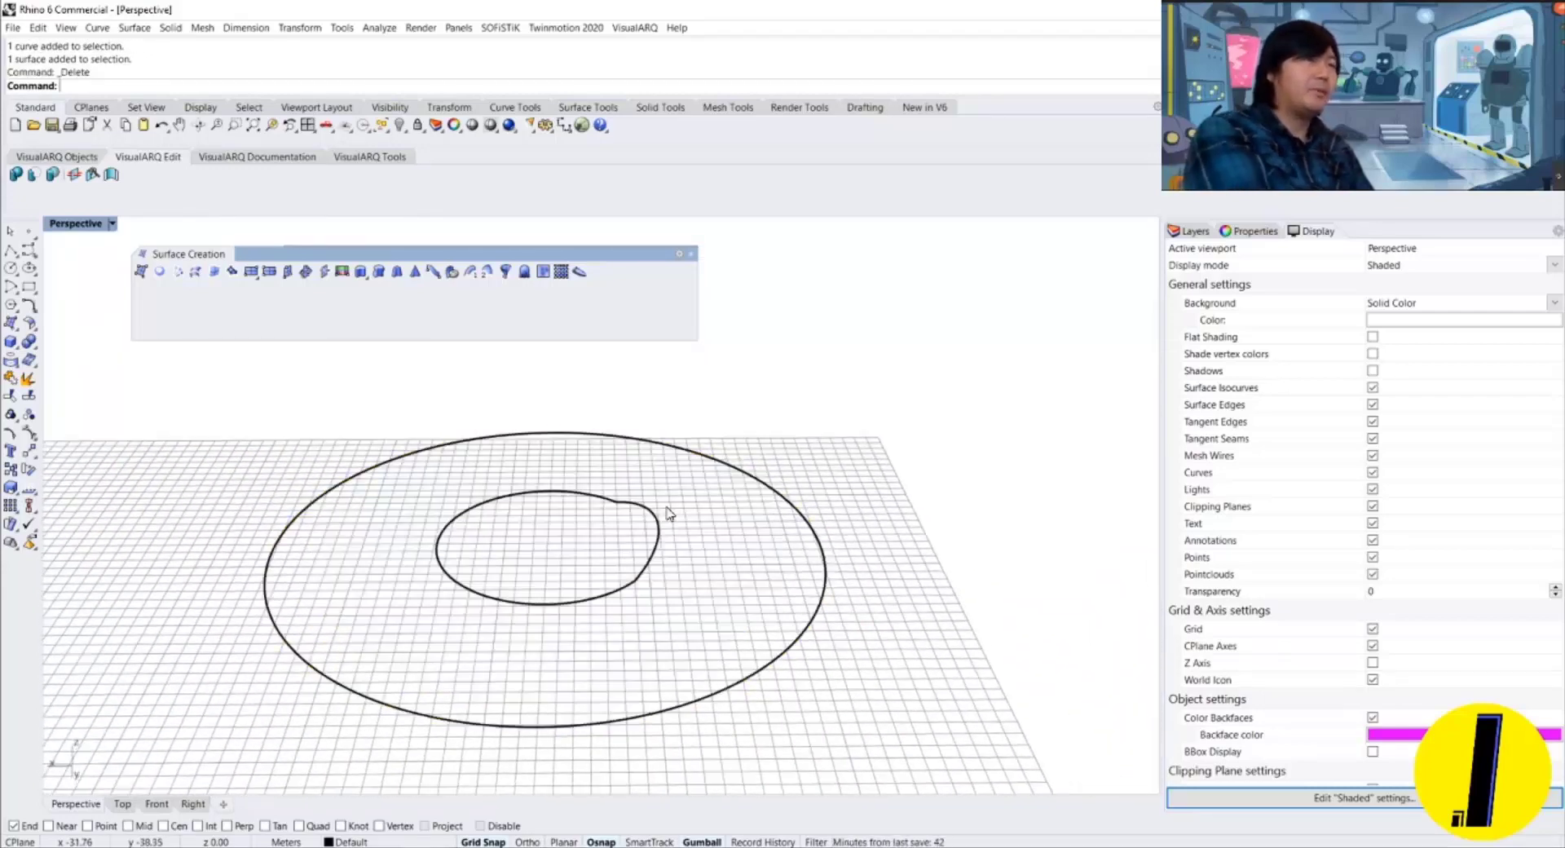
left_click_drag(750, 388, 443, 559)
key("Delete")
Draw a new small circle freehand on the cleared part of the grid.
right_click_drag(443, 559, 485, 562)
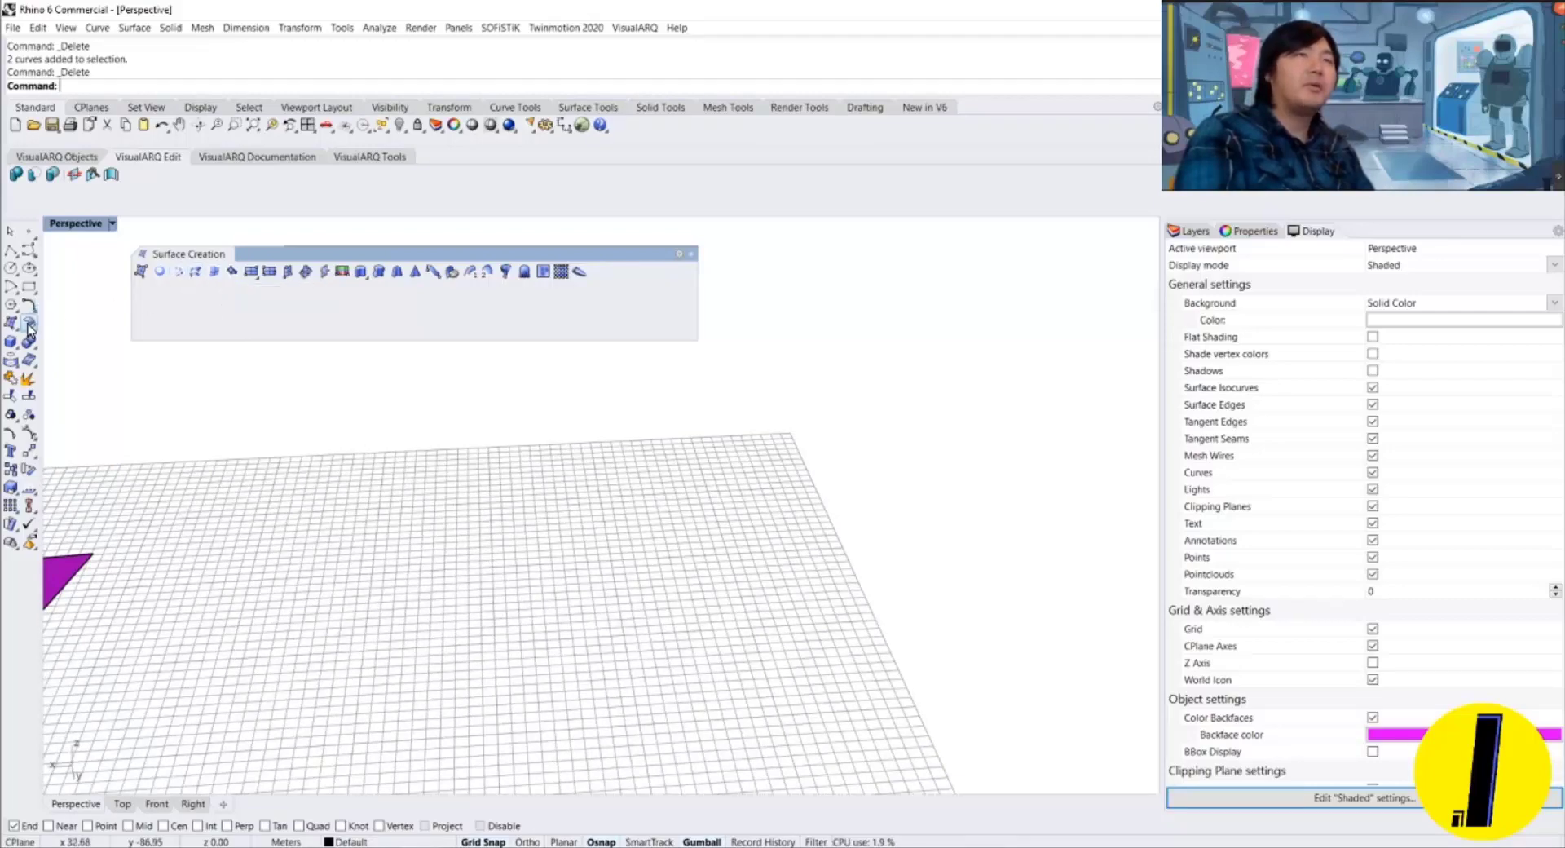
left_click(15, 271)
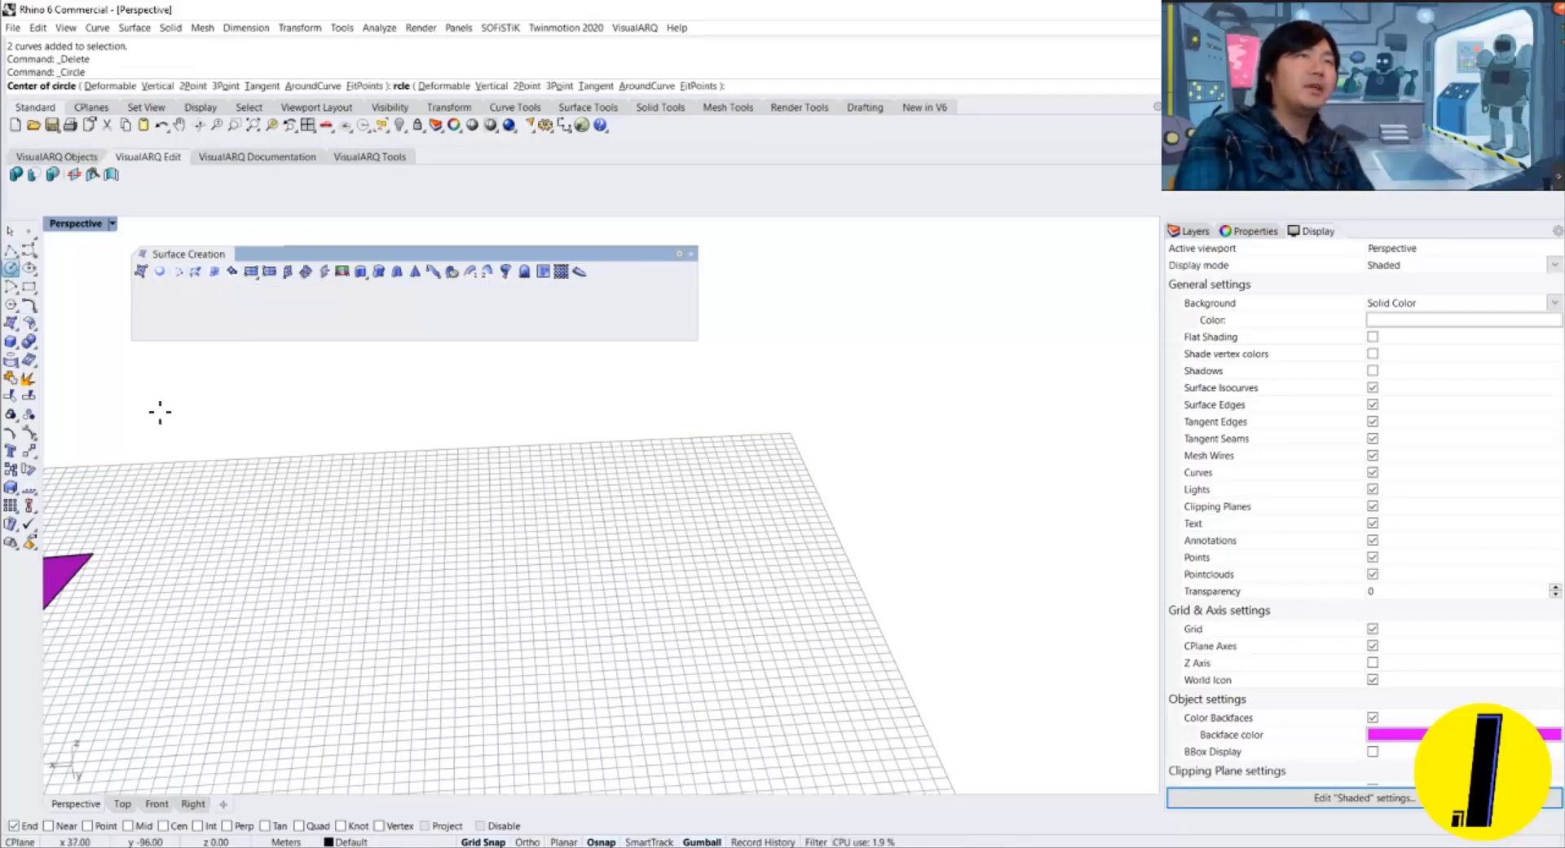
left_click(431, 585)
left_click(479, 587)
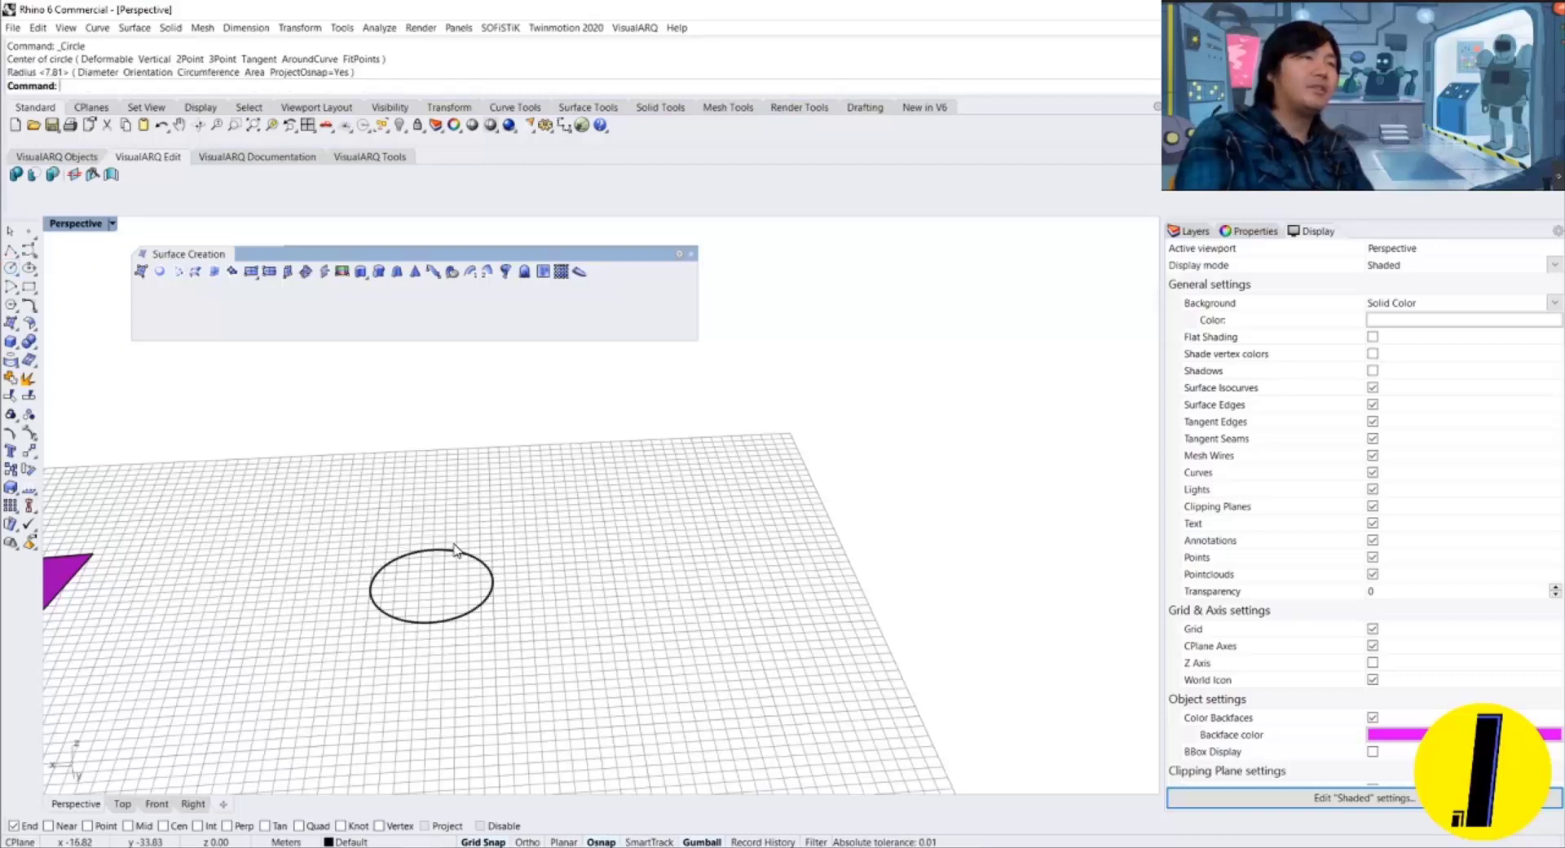
Copy the new circle vertically from its quad point with Vertical=Yes, placing two copies stacked above it.
left_click(457, 552)
type("Copy")
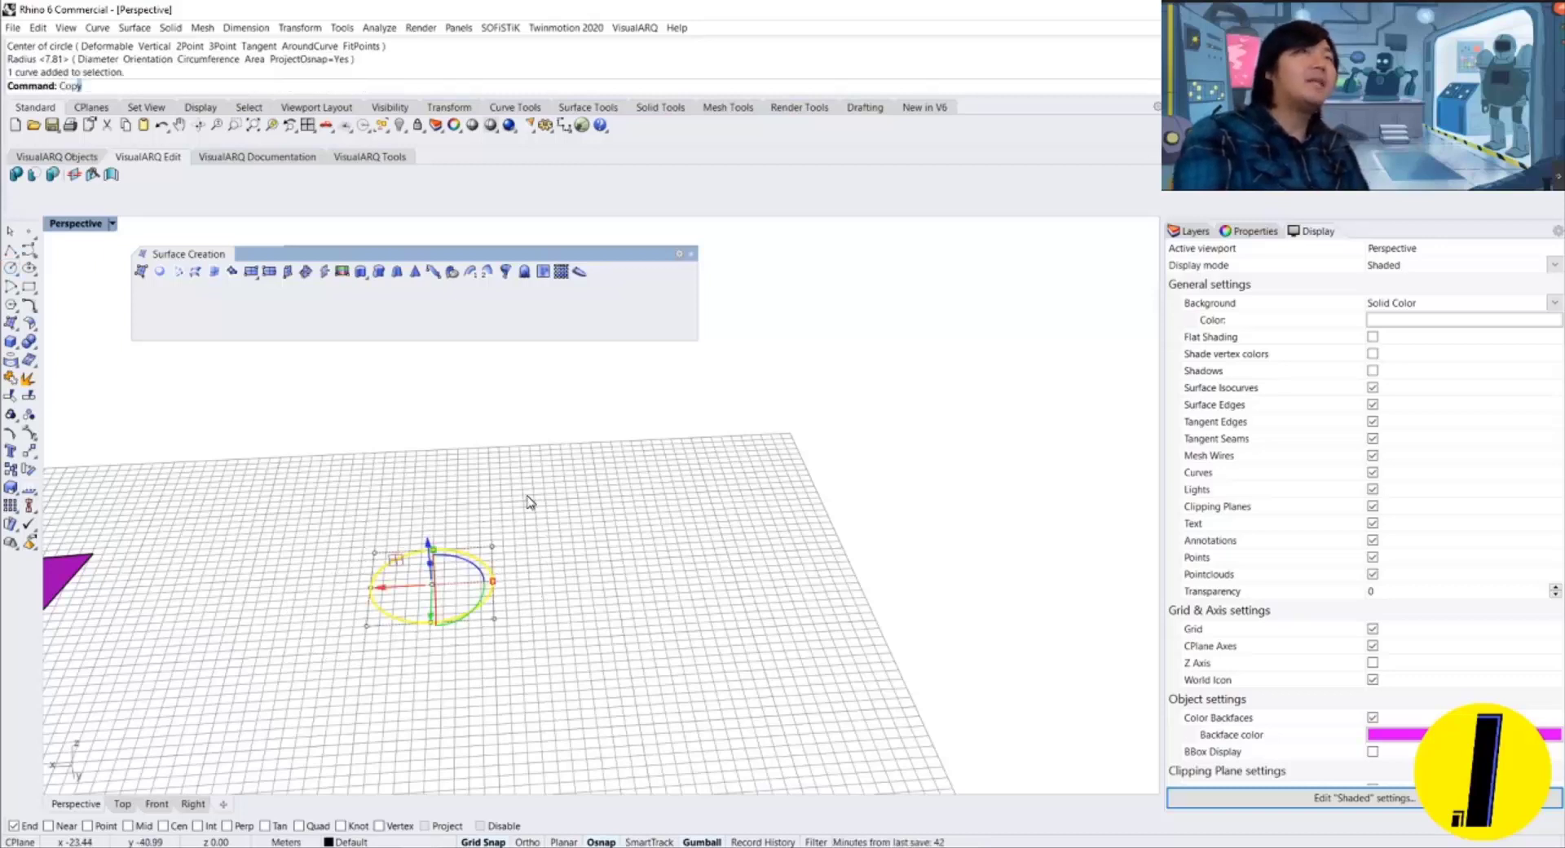
key("Return")
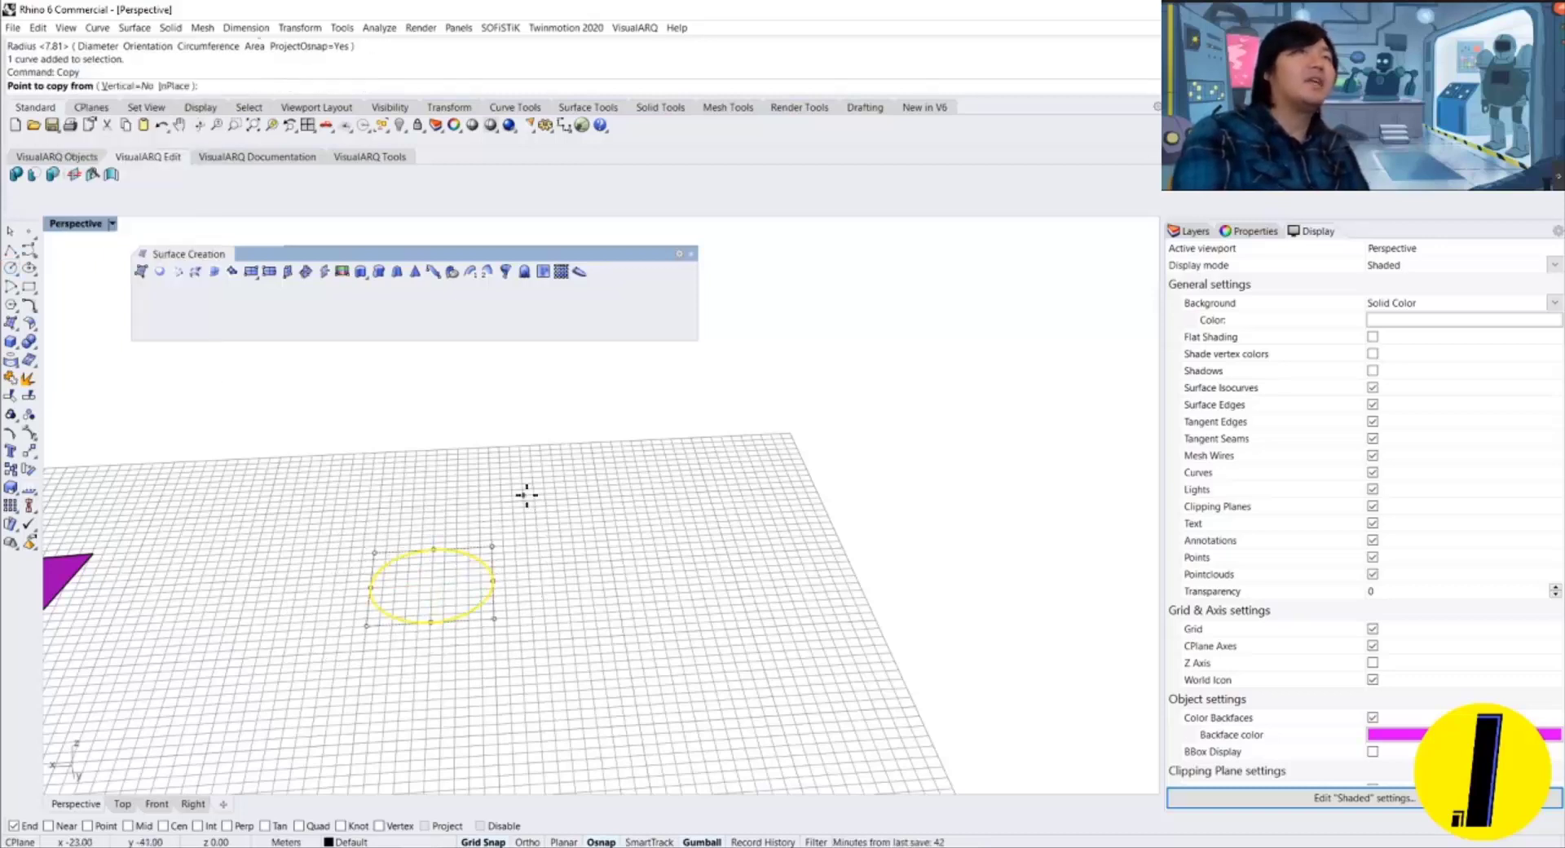
left_click(127, 85)
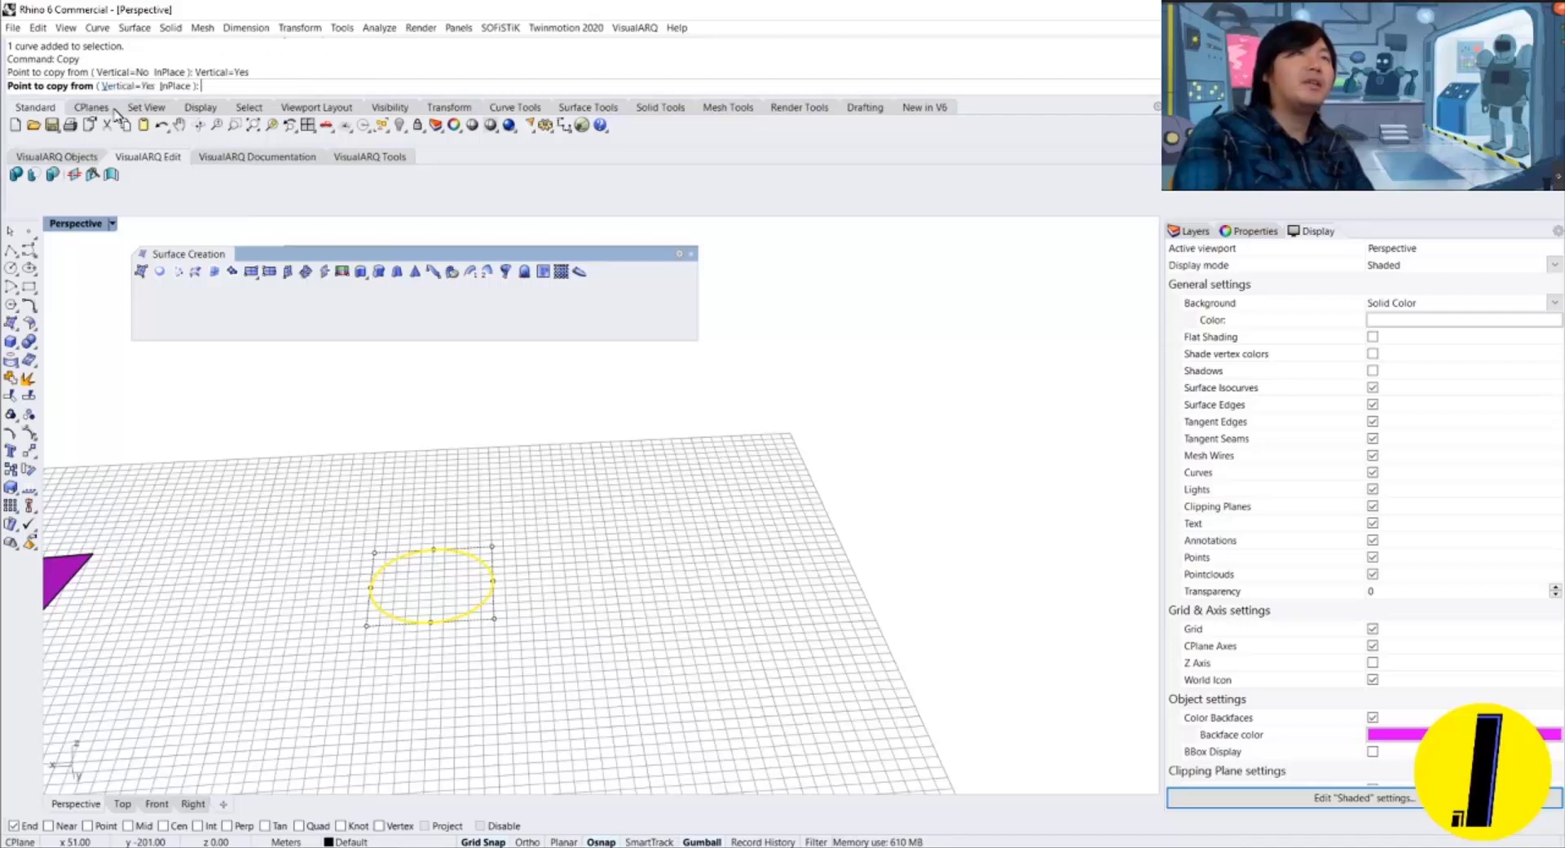
left_click(492, 579)
left_click(490, 534)
left_click(485, 471)
key("Return")
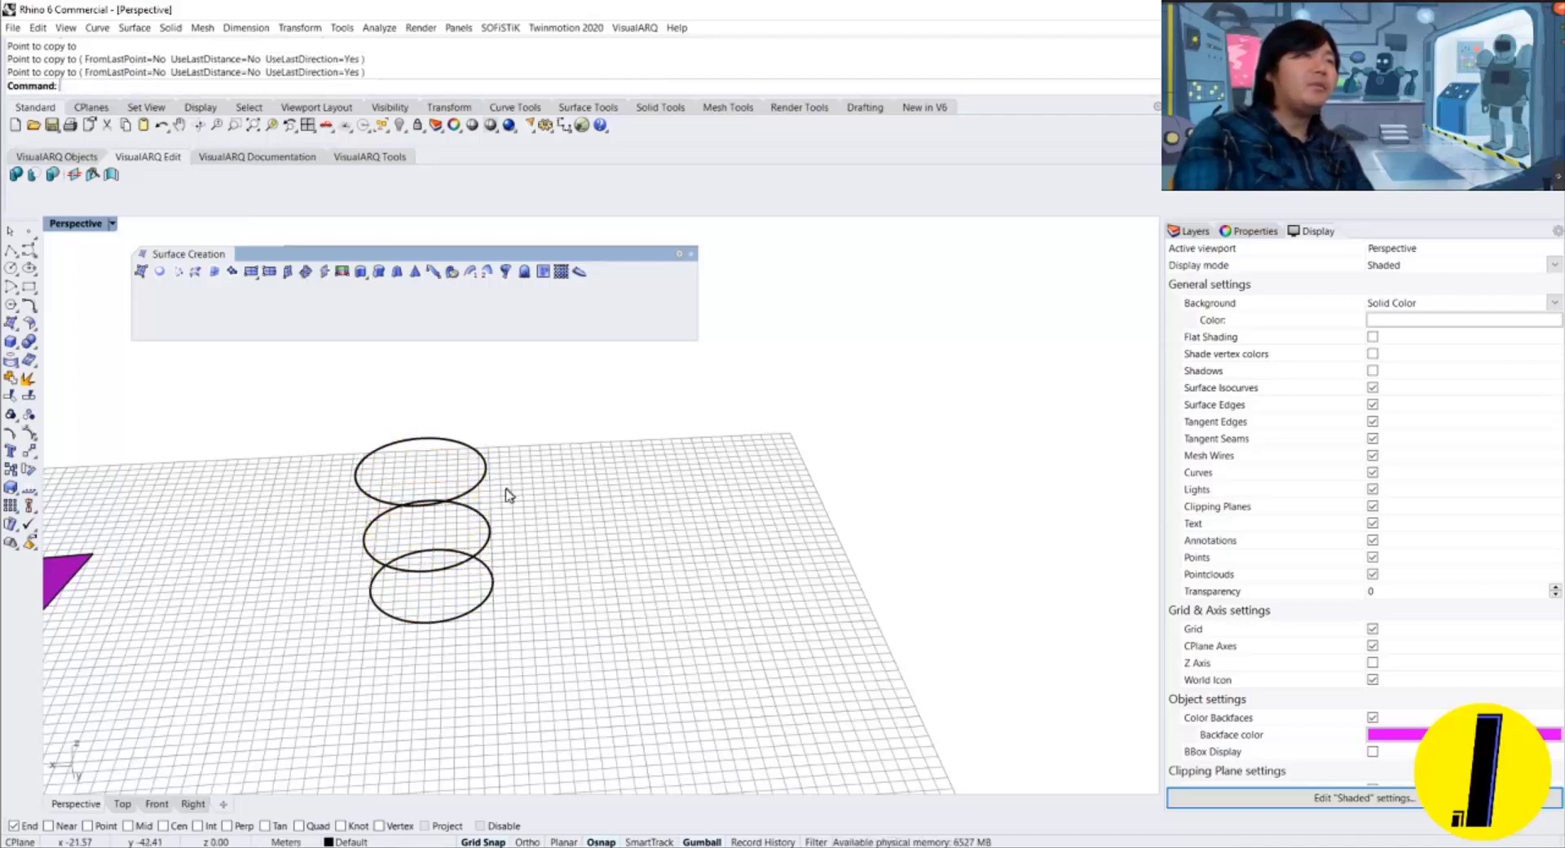
Scale the middle circle down freehand in both horizontal directions so it is narrower than the bottom circle.
scroll(500, 526, "up", 2)
left_click(492, 530)
scroll(440, 546, "up", 4)
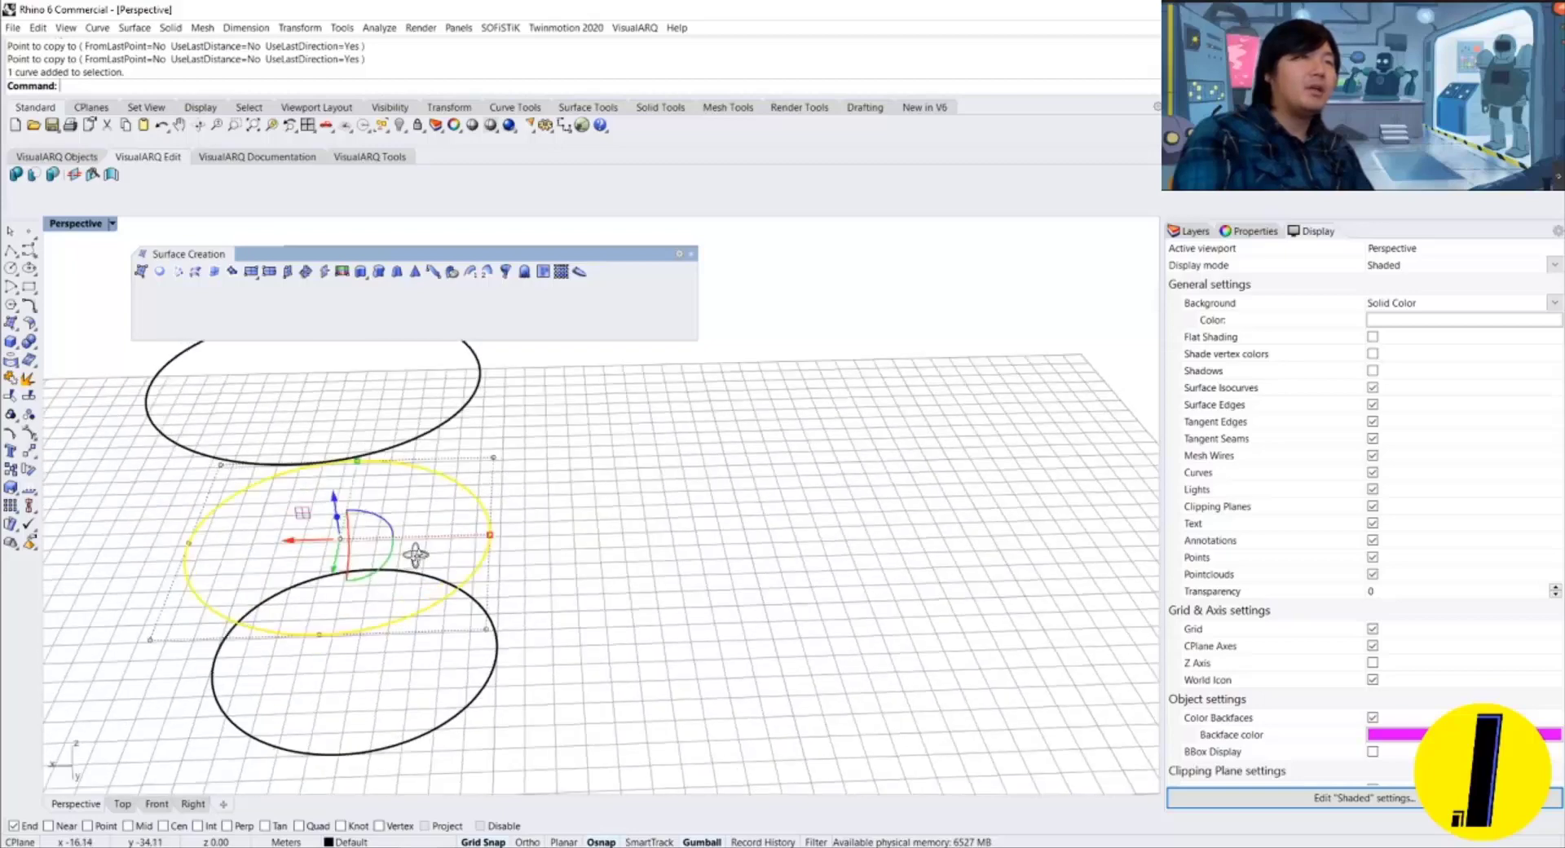
right_click_drag(416, 555, 502, 538)
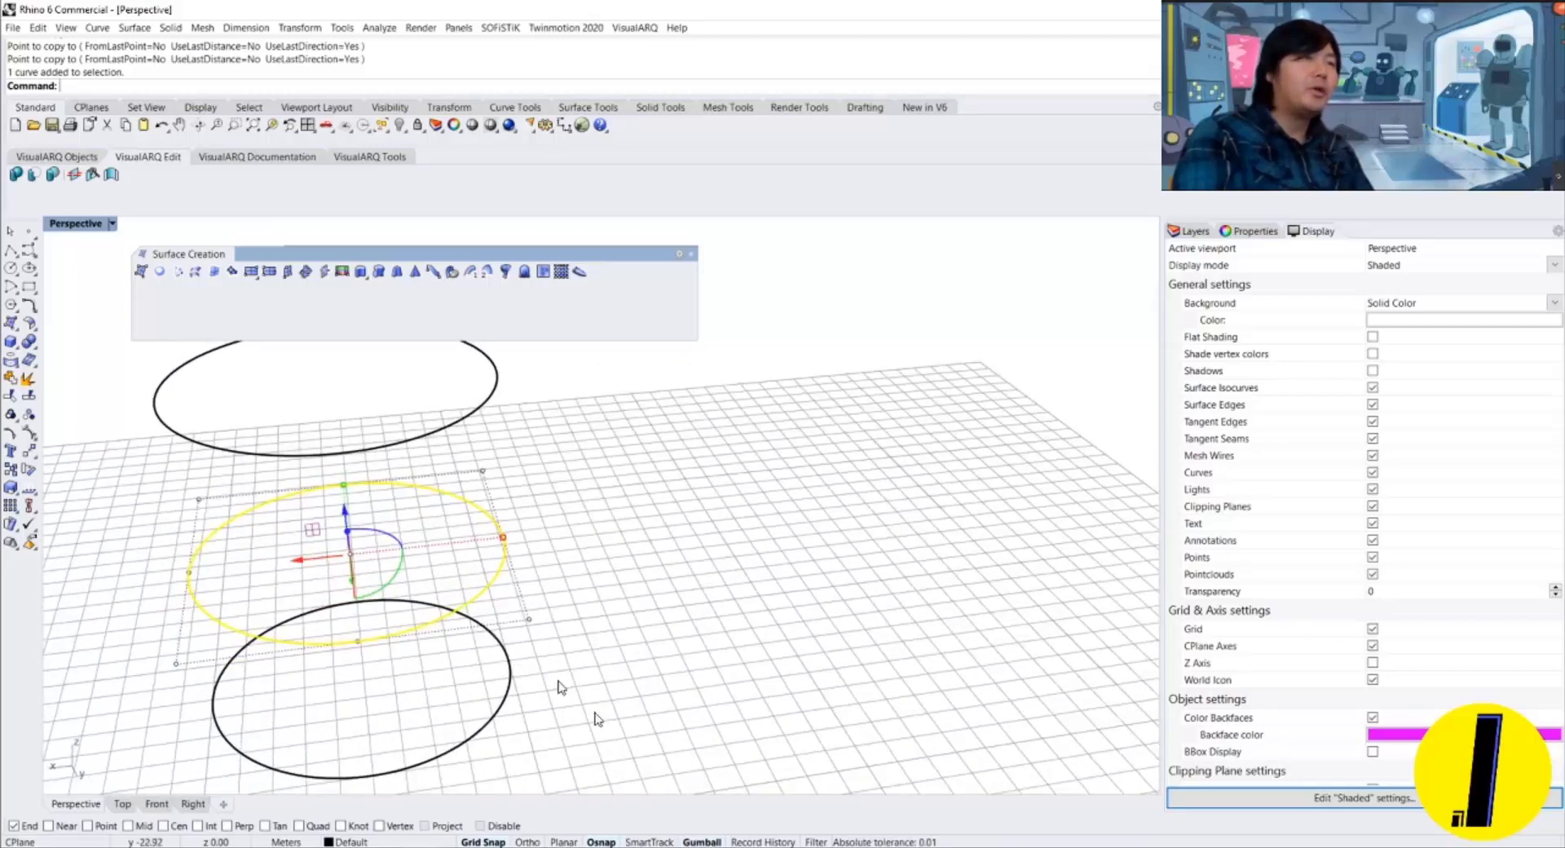
left_click_drag(503, 540, 473, 541)
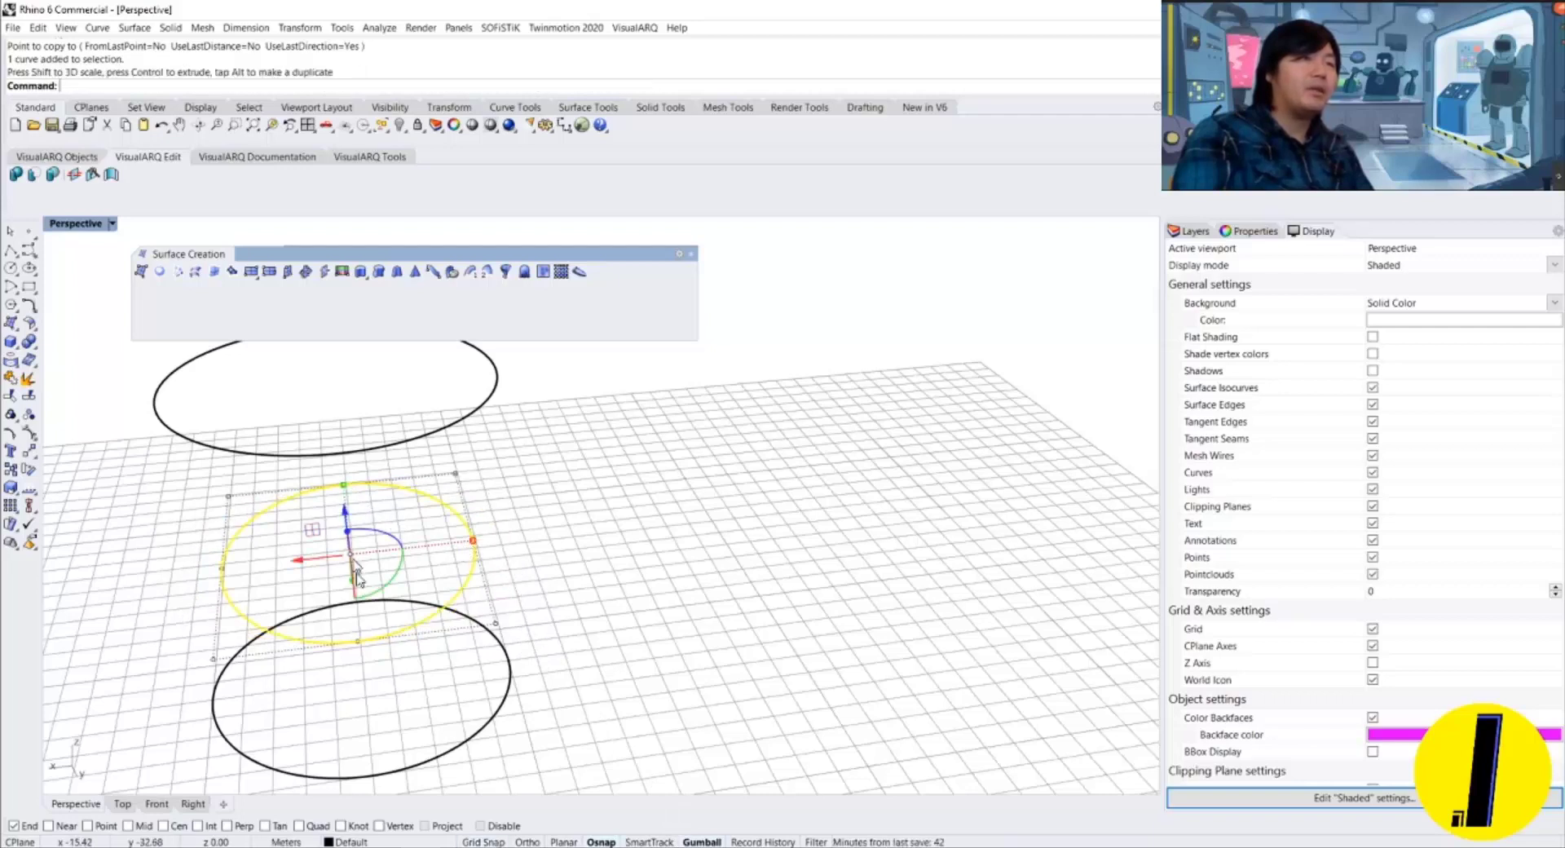
mouse_move(343, 485)
left_mouse_down()
mouse_move(348, 514)
mouse_move(346, 499)
left_mouse_up()
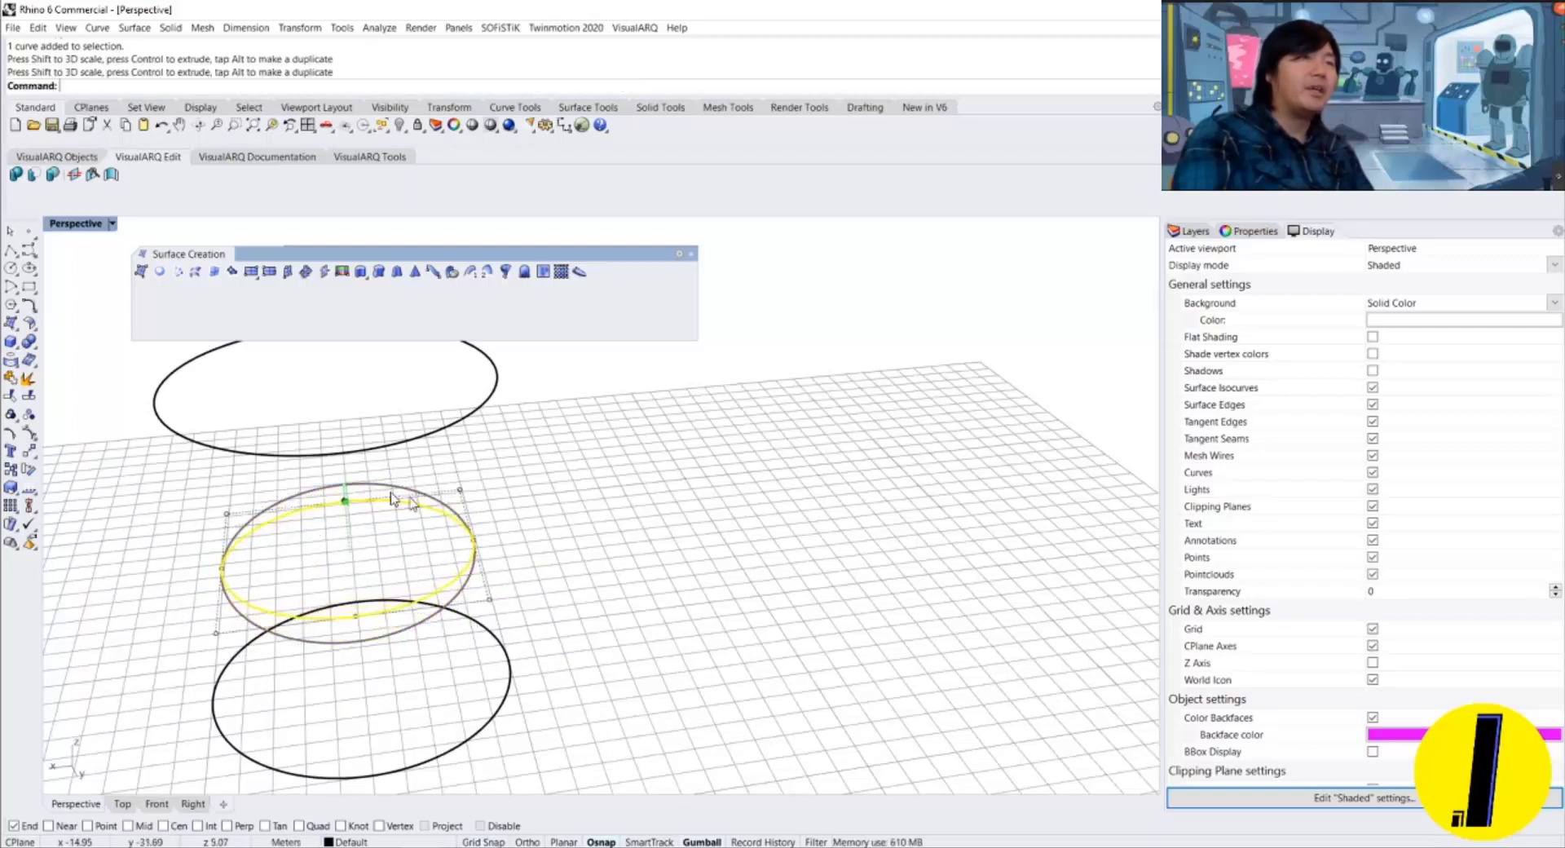
Scale the top circle up freehand in both horizontal directions and deselect it.
right_click_drag(401, 501, 454, 387)
key("Escape")
left_click(456, 376)
right_click_drag(497, 482, 505, 523)
left_click_drag(510, 408, 558, 403)
right_click_drag(330, 424, 399, 438)
left_click_drag(346, 418, 319, 400)
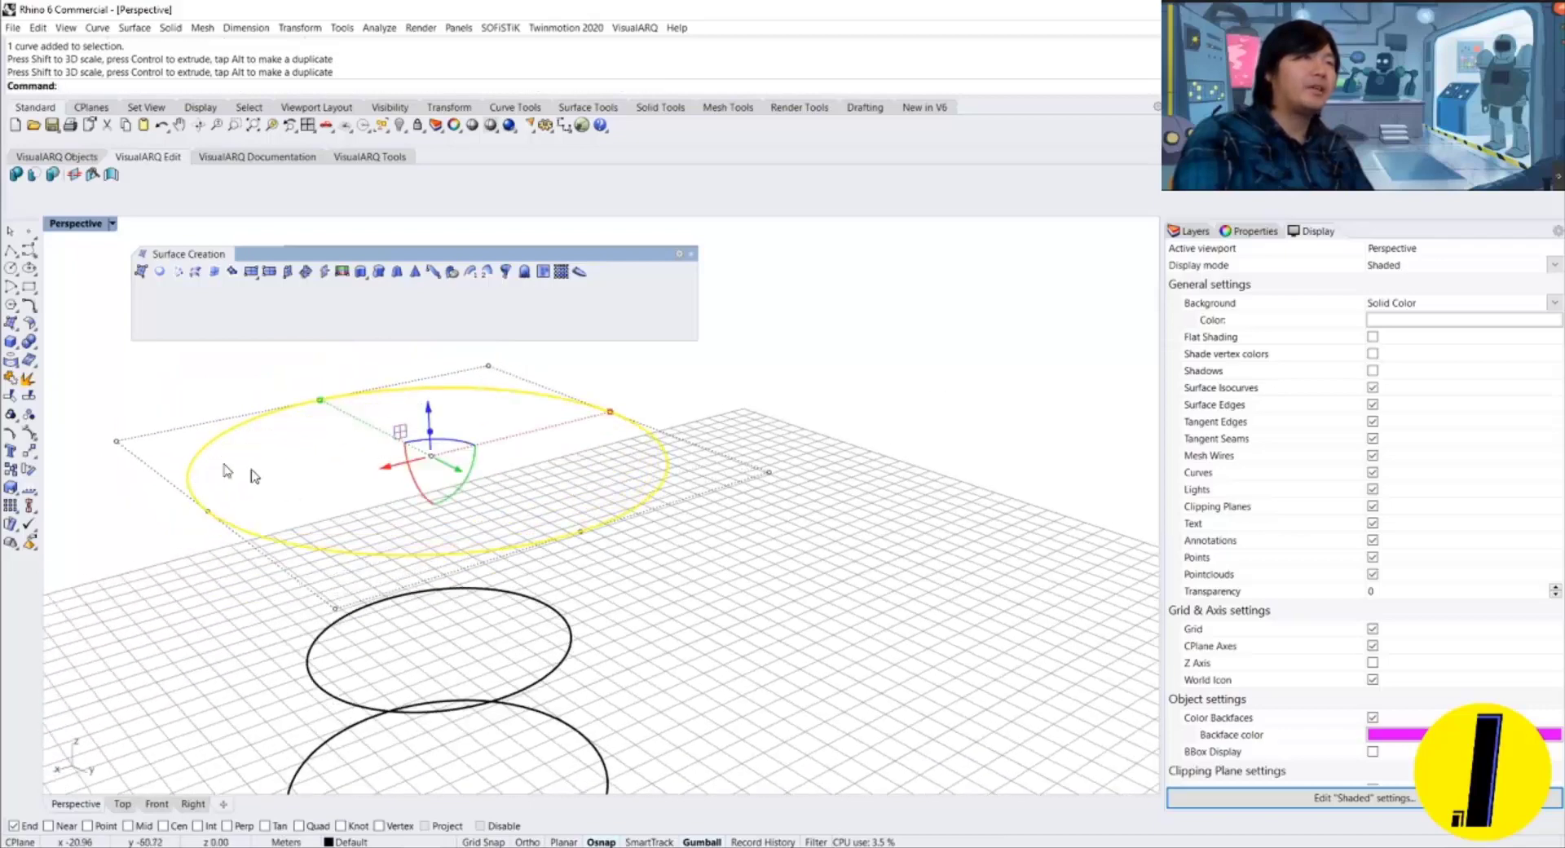
key("Escape")
Start a Loft through the three stacked circles and accept the default seam points.
right_click_drag(524, 432, 619, 670)
left_click_drag(621, 673, 375, 446)
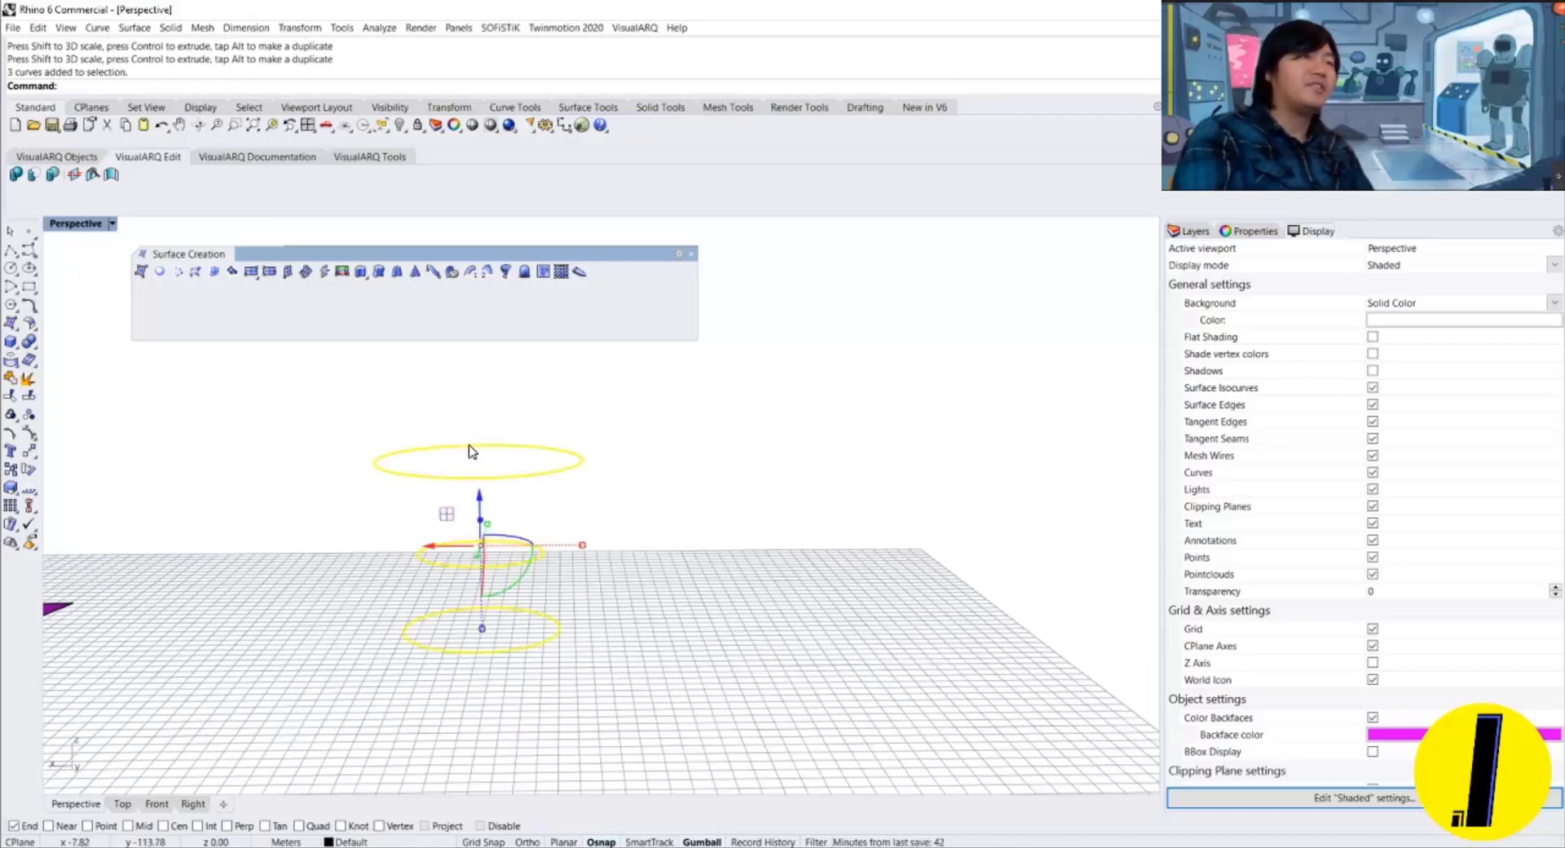
left_click_drag(607, 706, 482, 461)
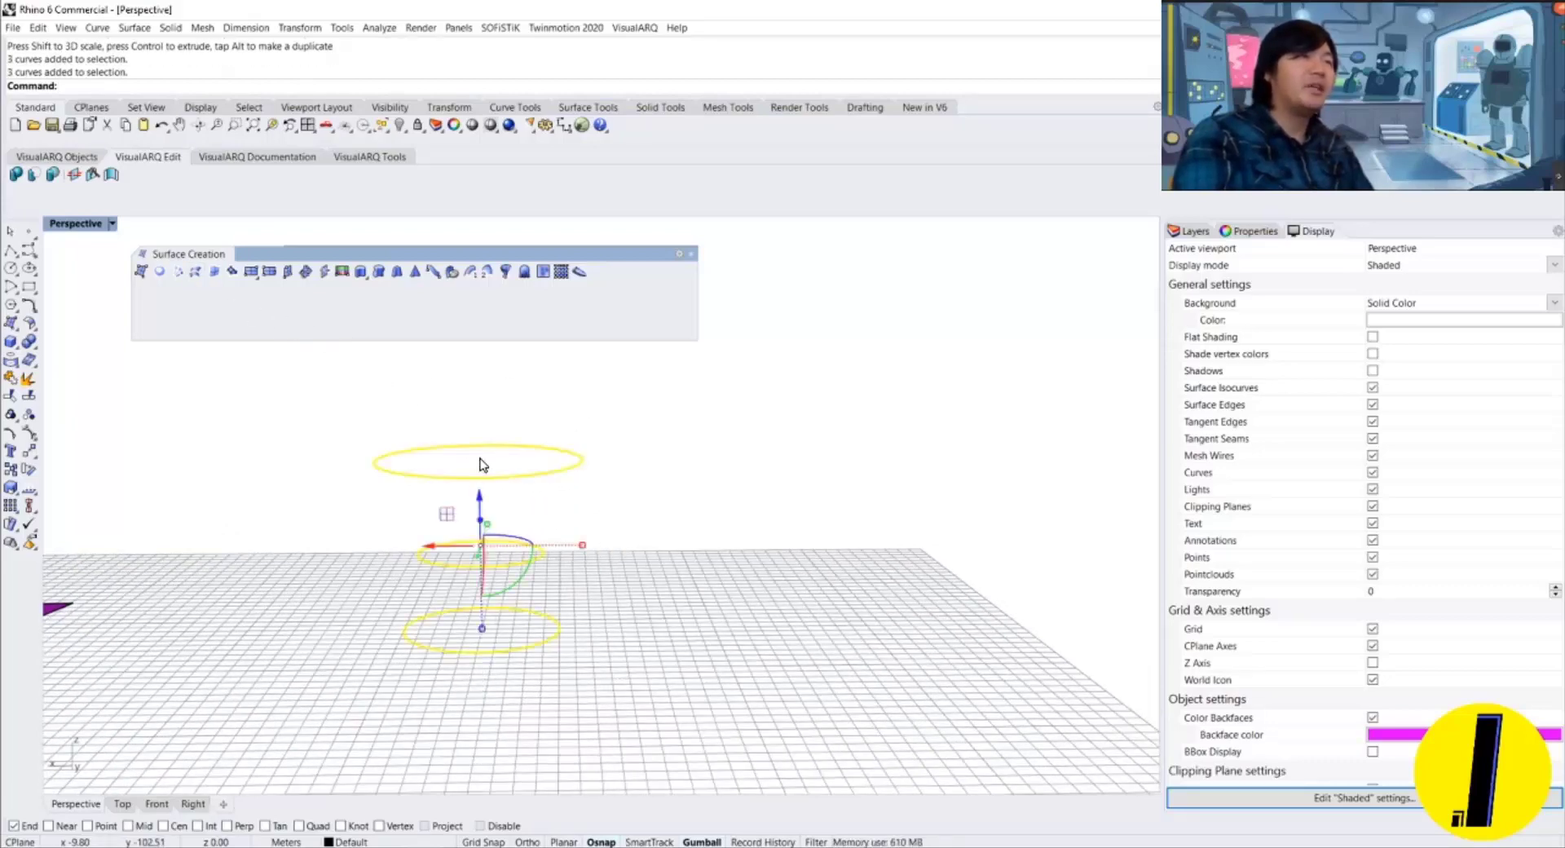
left_click(195, 274)
right_click_drag(580, 524, 622, 433)
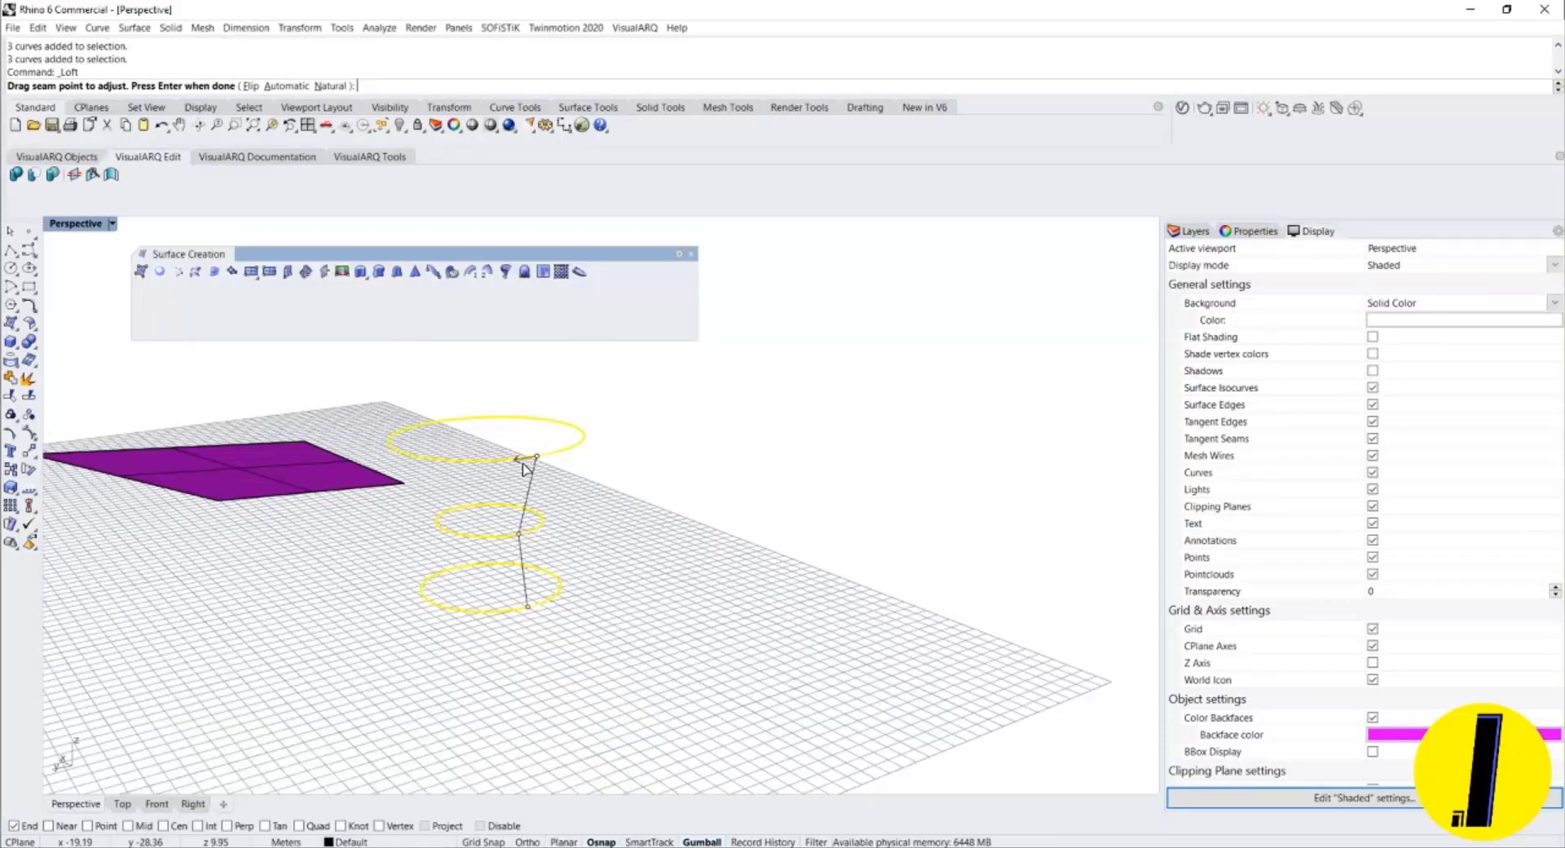
key("Return")
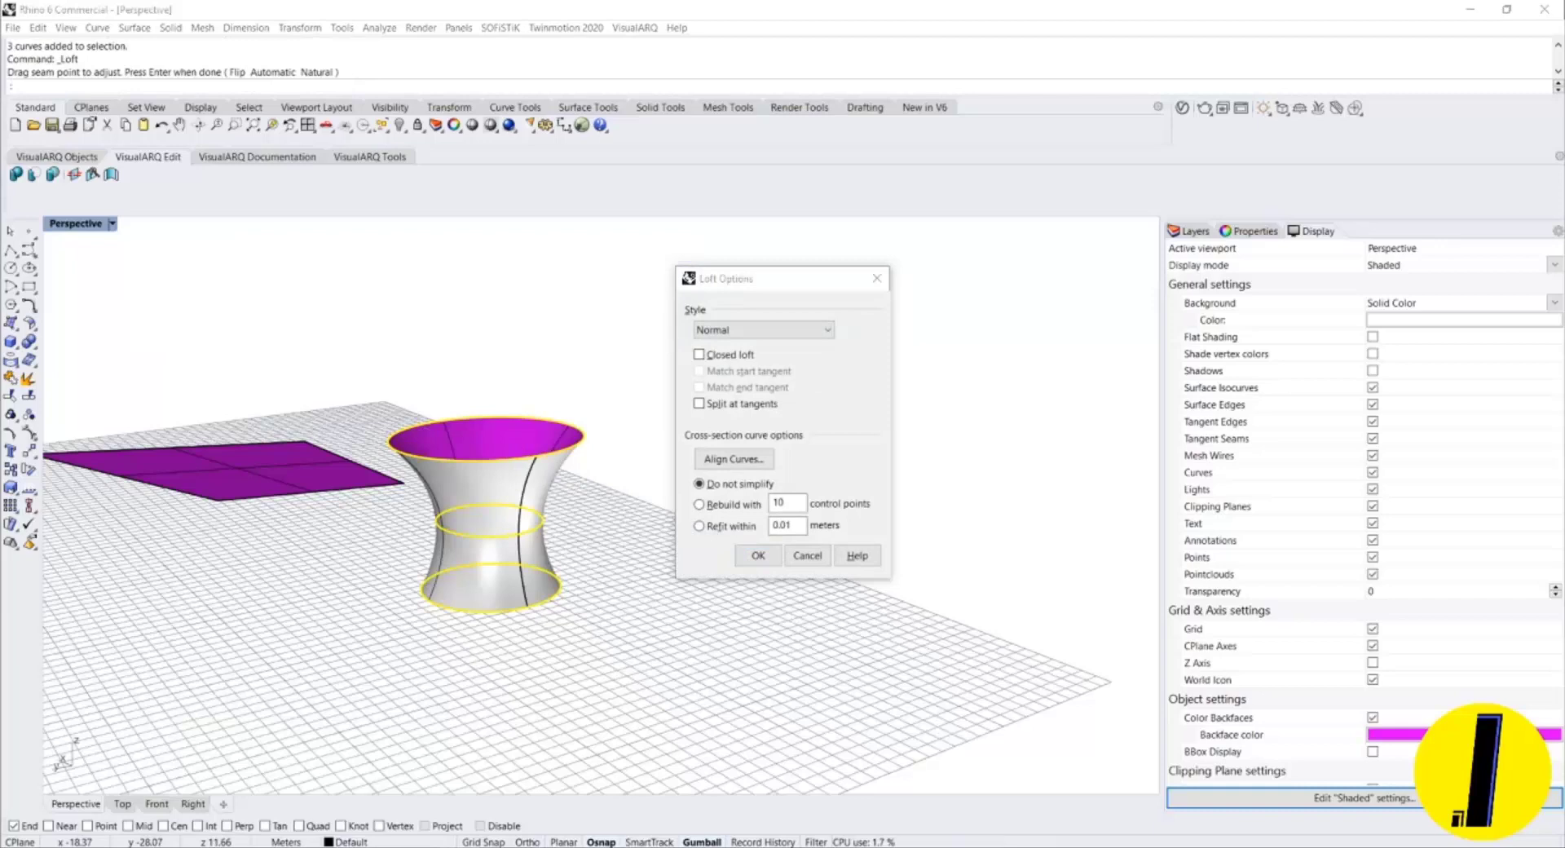
mouse_move(380, 846)
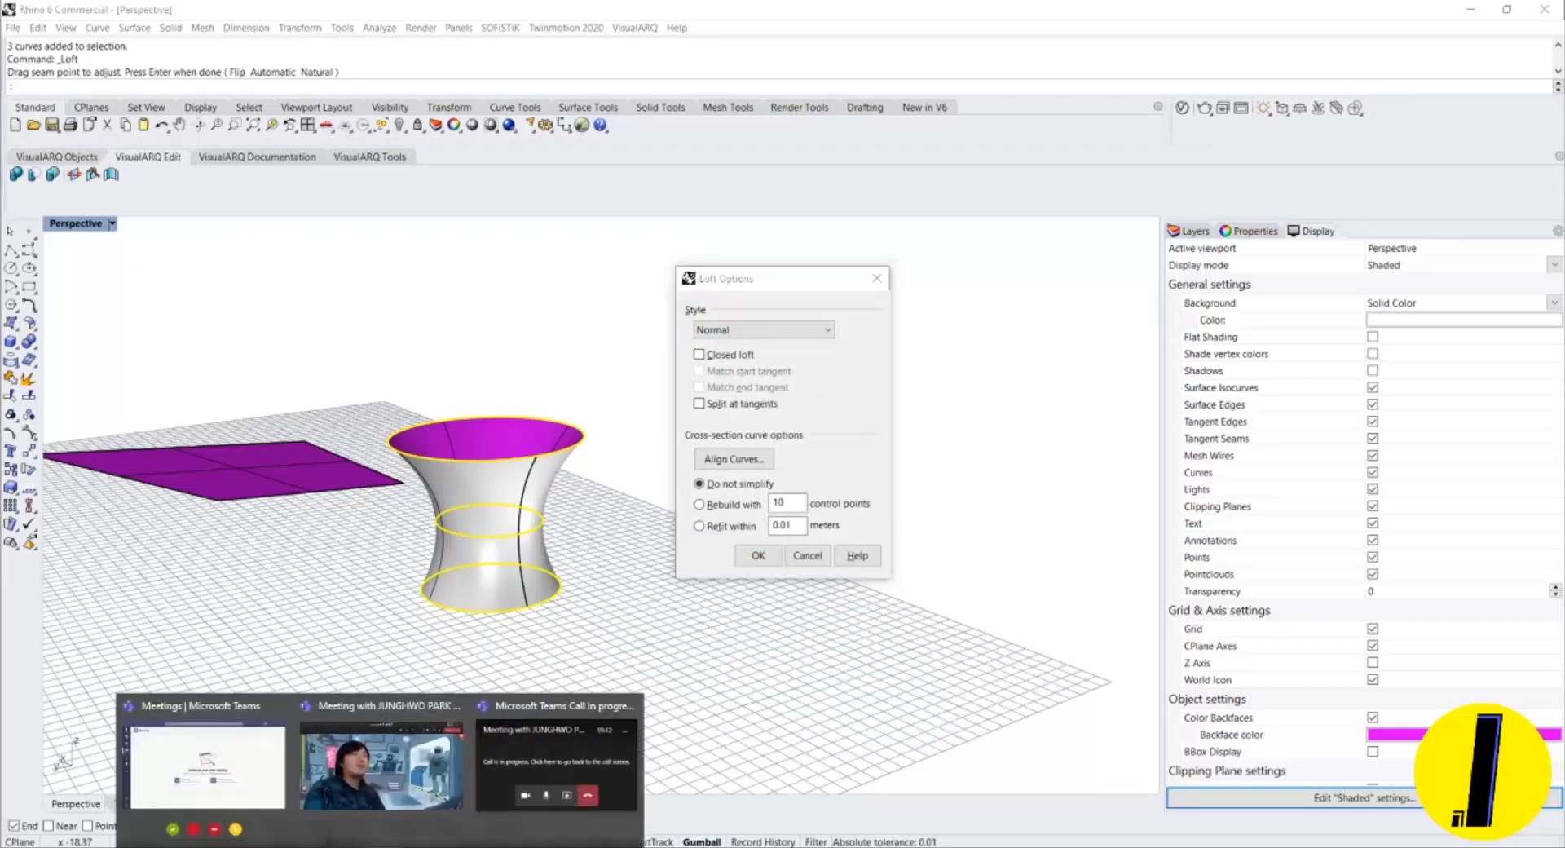
left_click(435, 791)
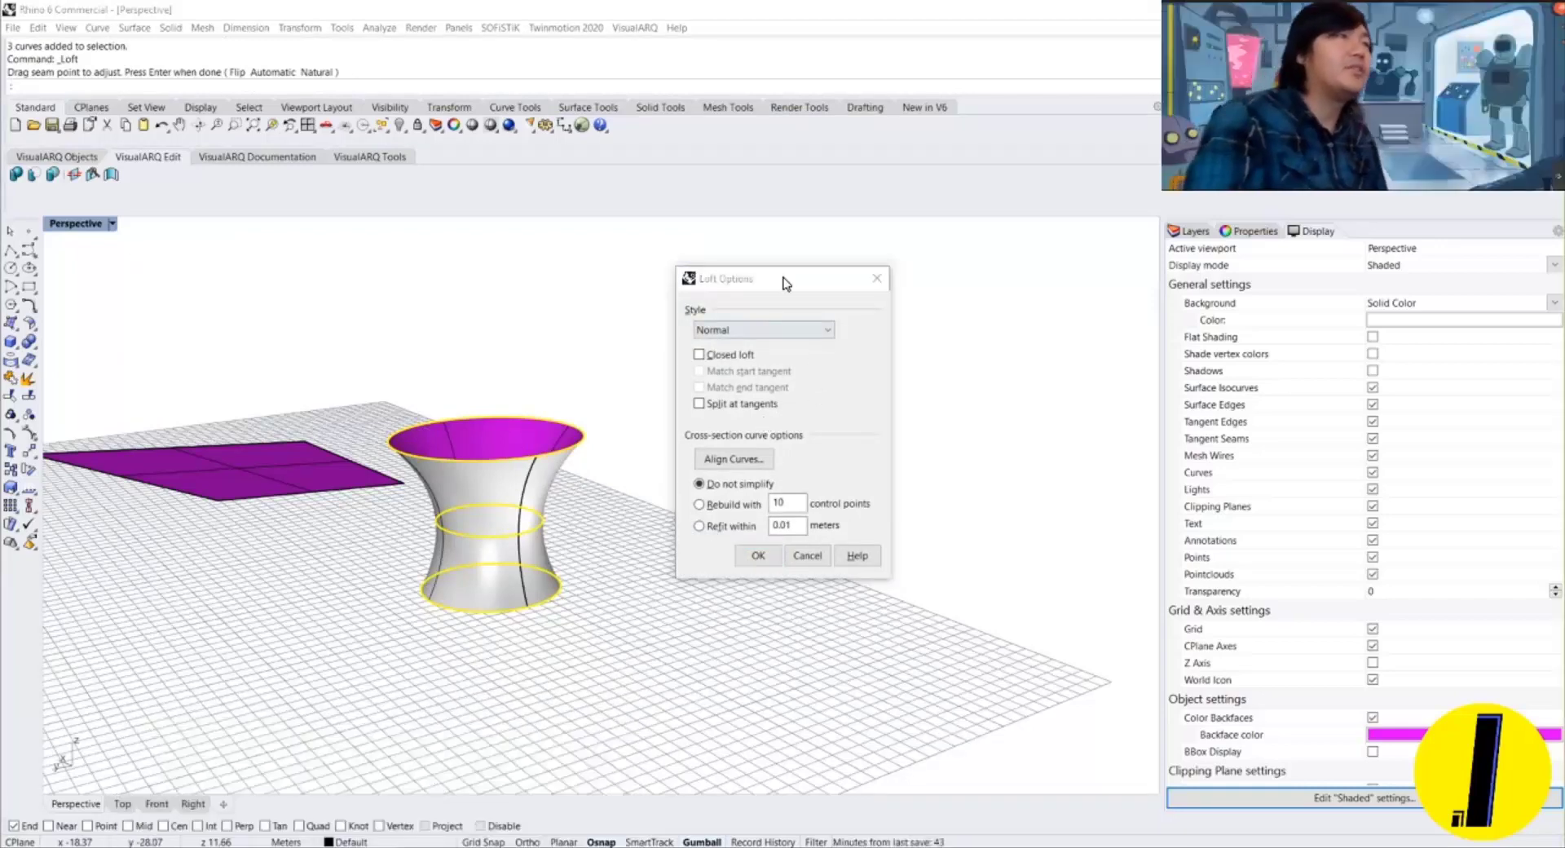
Preview the Tight, Straight sections and Loose loft styles on the three circles, returning the style to Normal.
left_click_drag(782, 279, 725, 350)
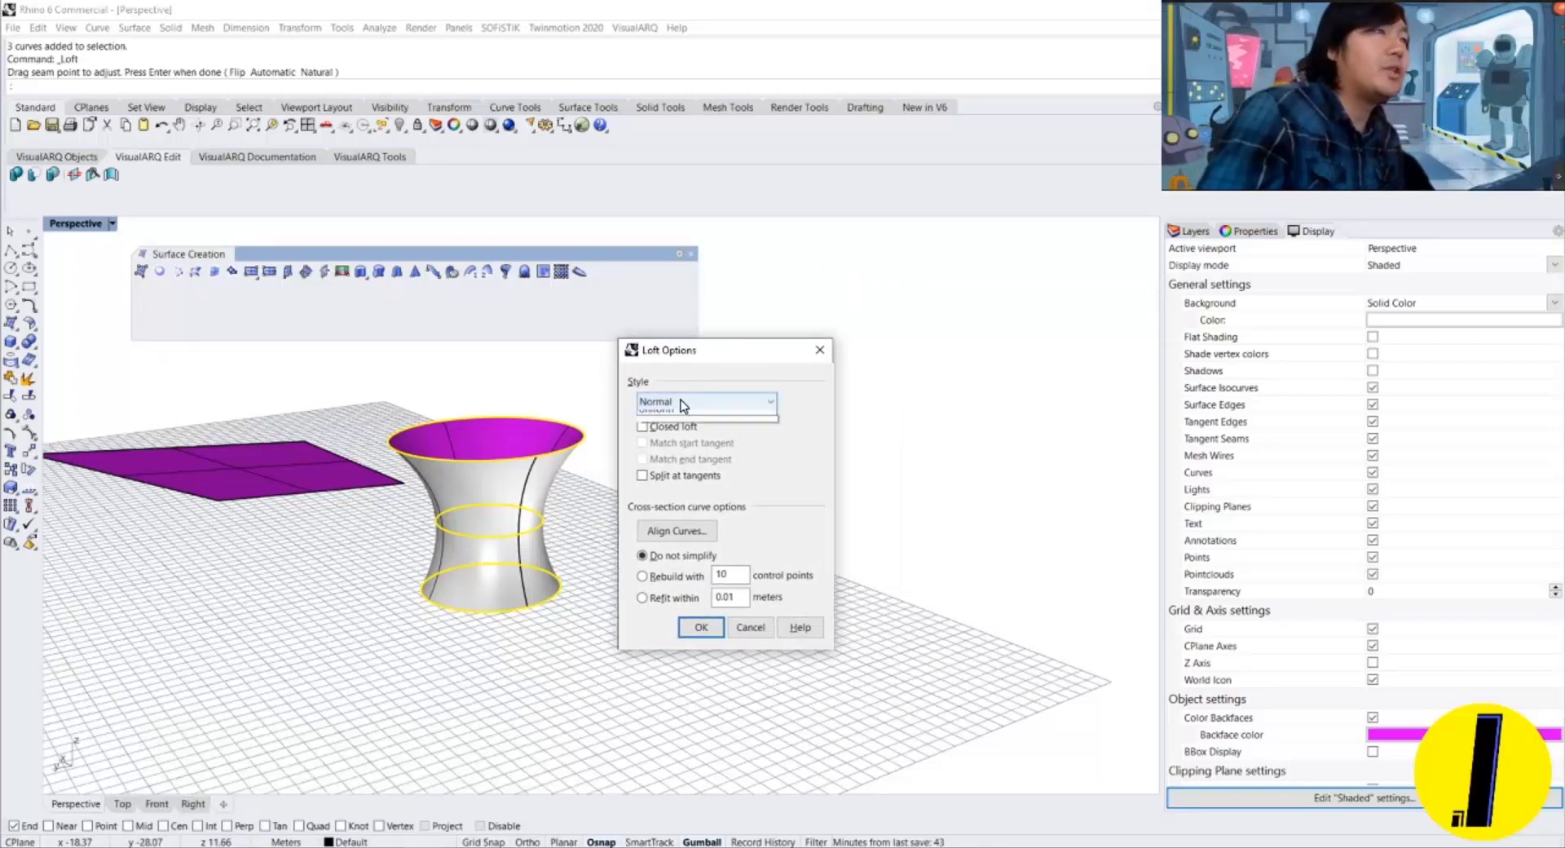
left_click(686, 399)
left_click(673, 438)
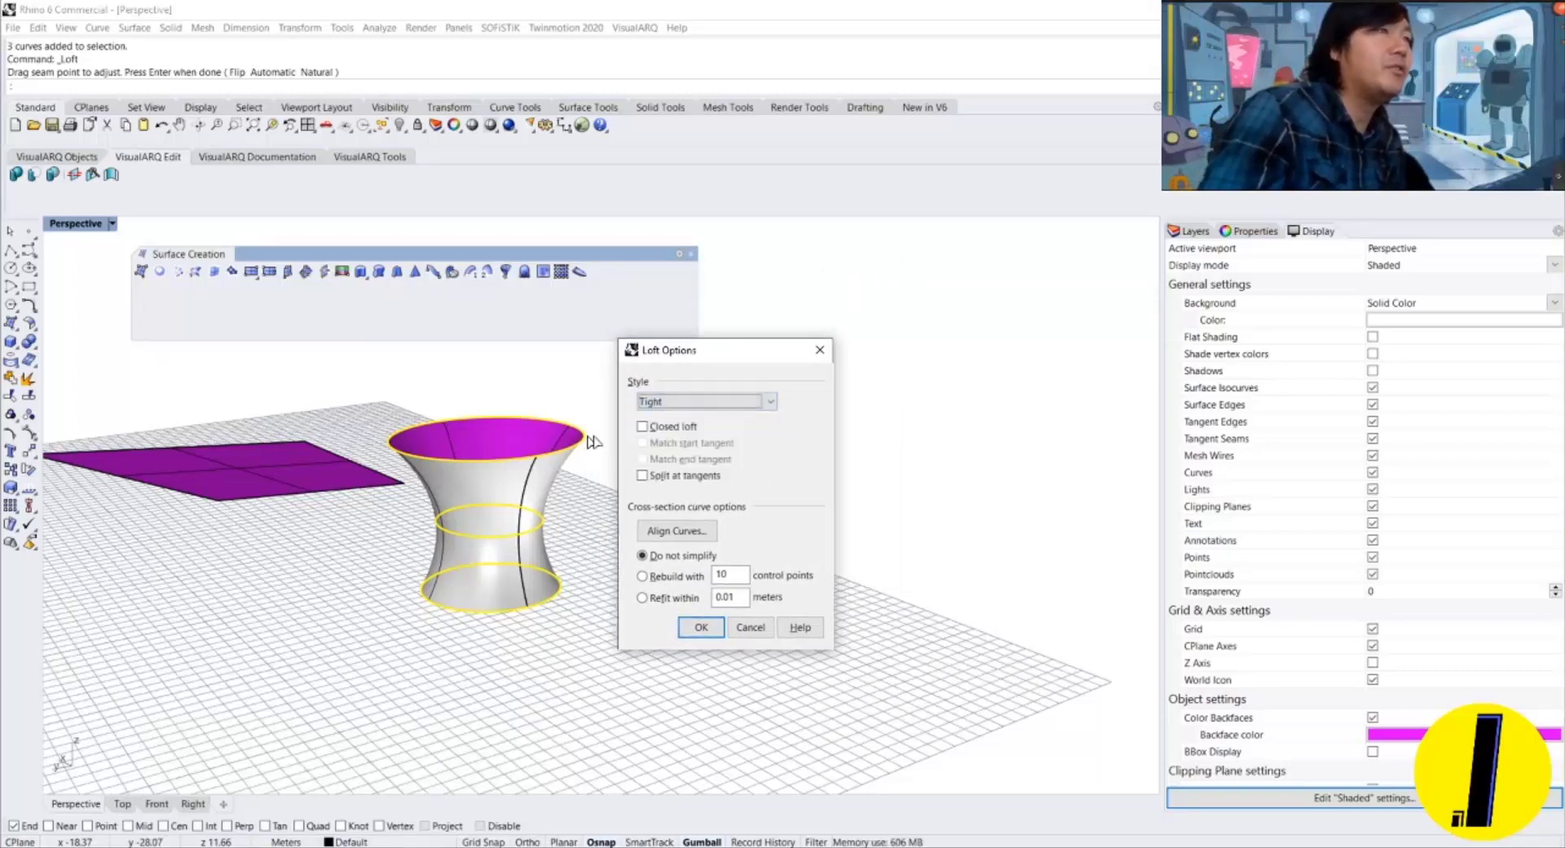
left_click(693, 401)
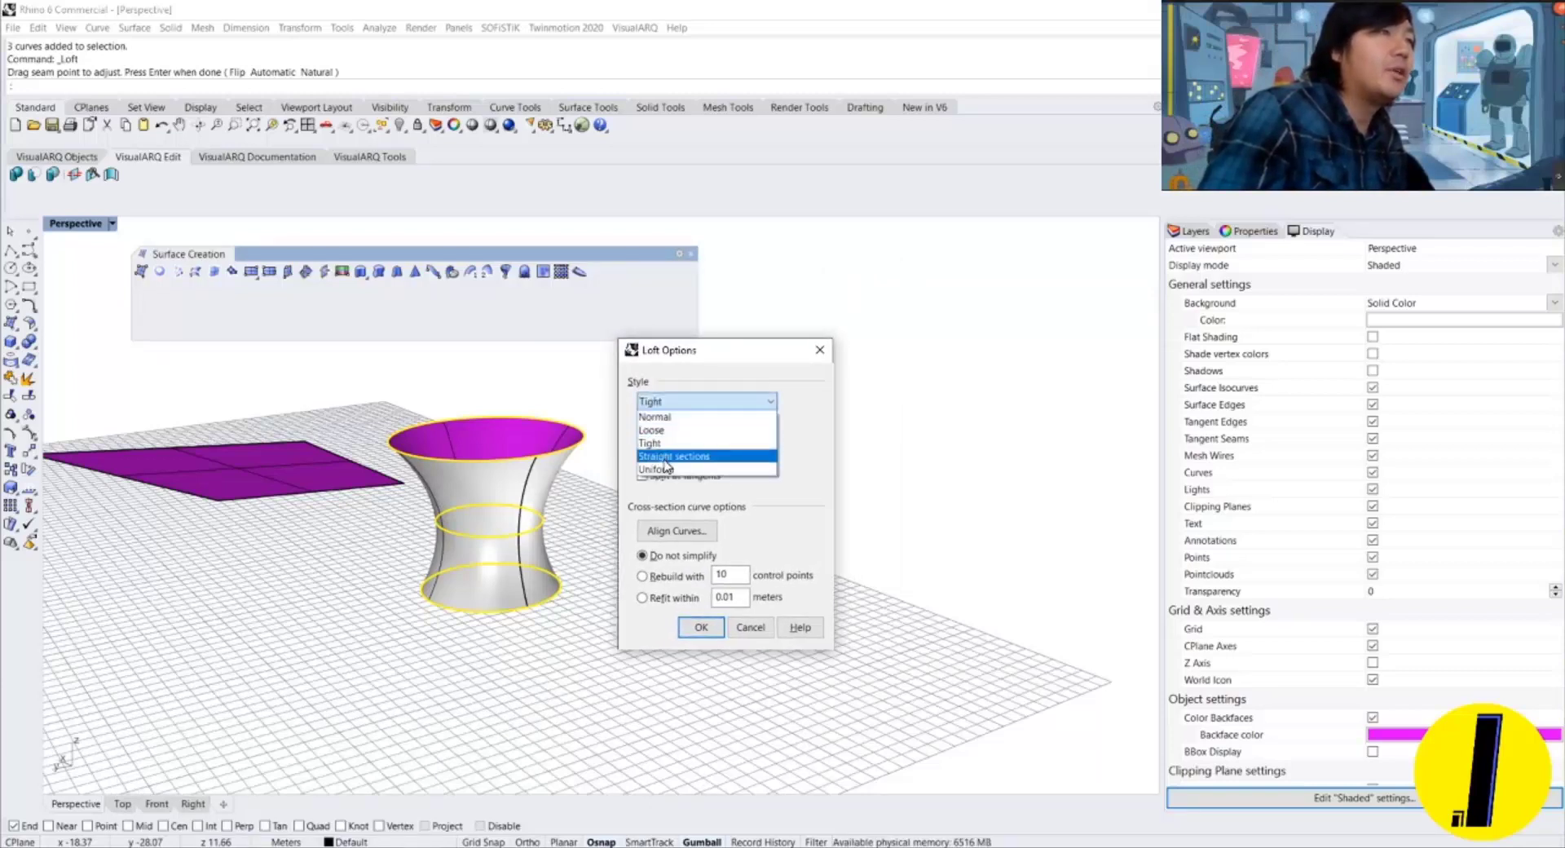
left_click(664, 458)
left_click(703, 403)
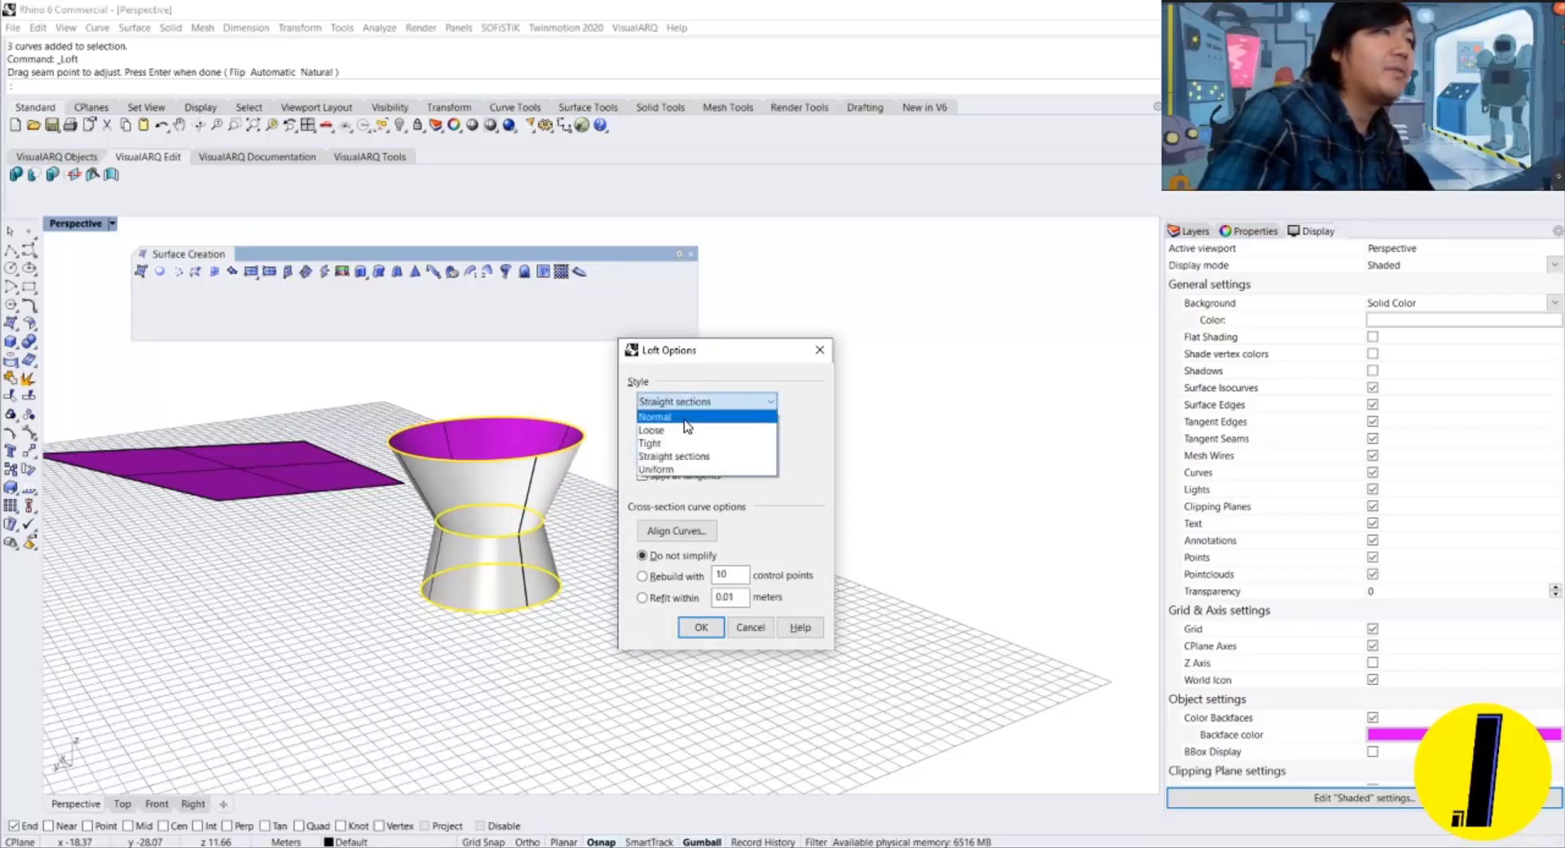
left_click(687, 417)
left_click(700, 402)
left_click(674, 430)
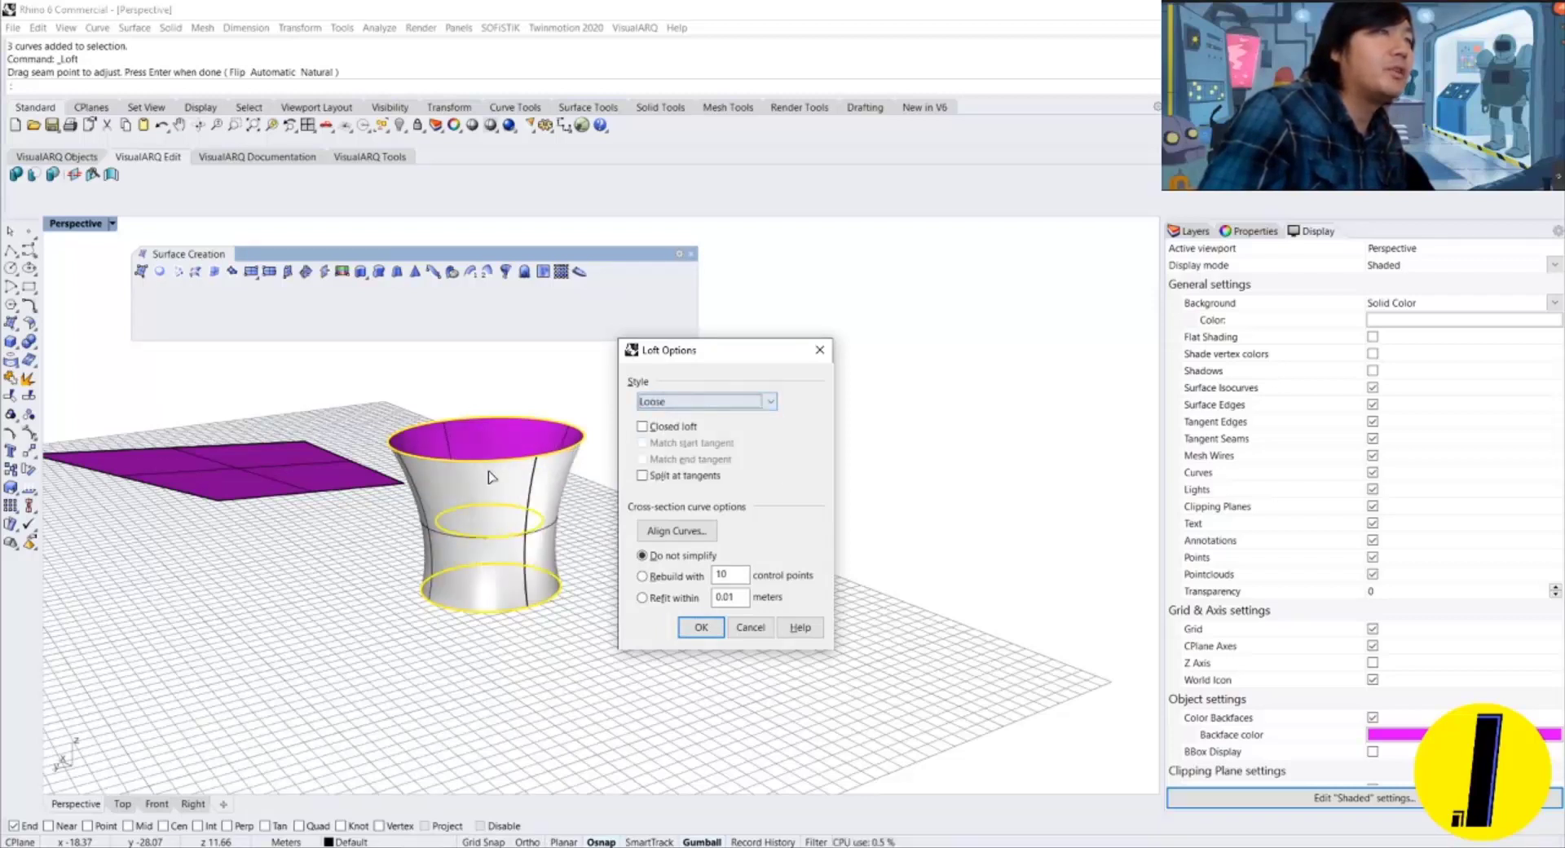
left_click(718, 401)
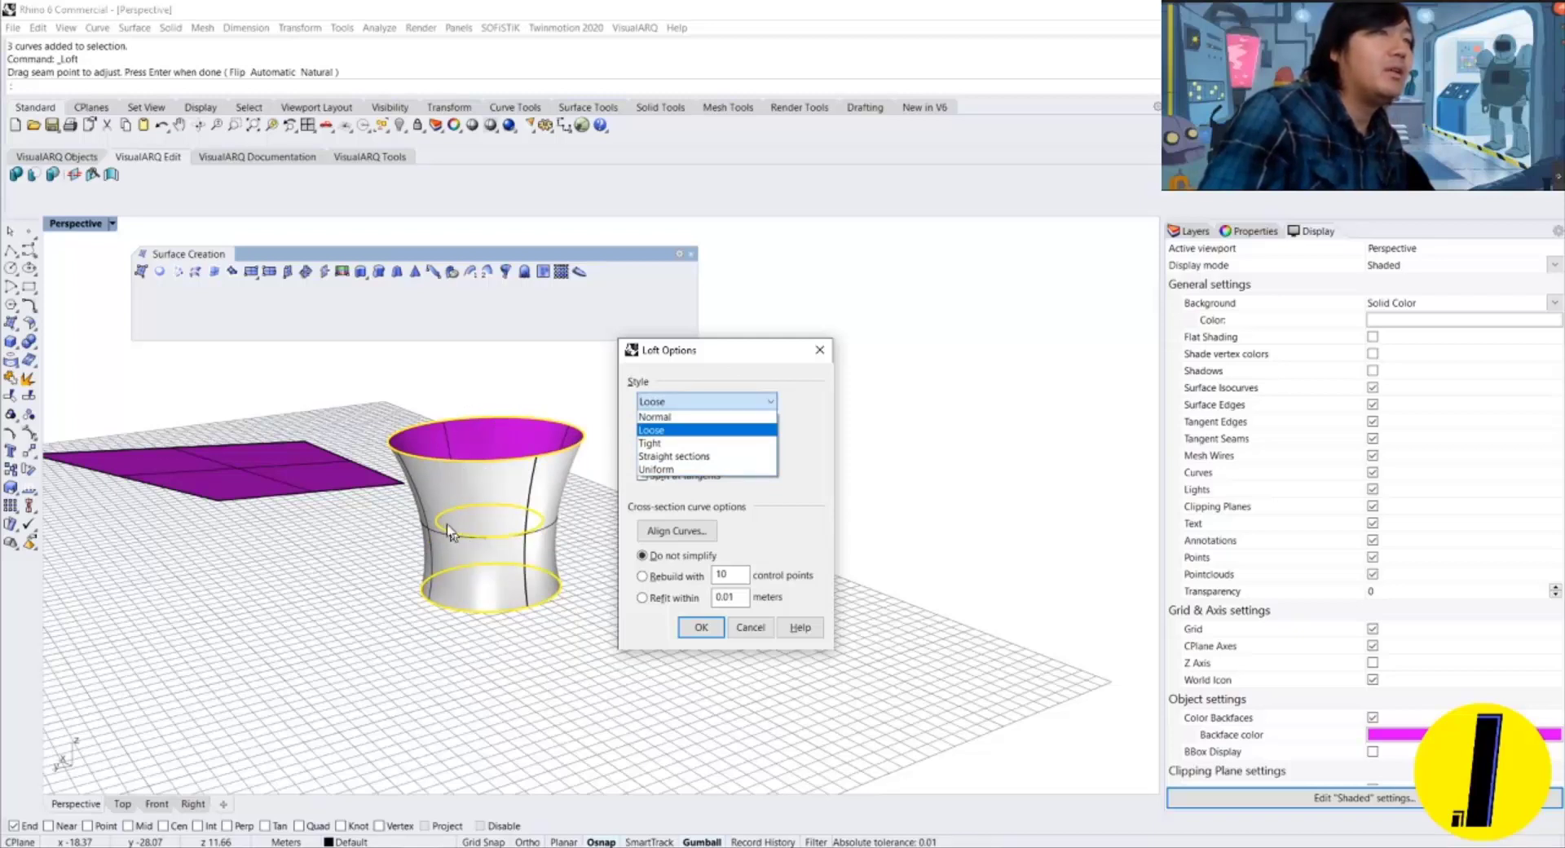
left_click(683, 422)
Check how the Normal loft passes through the circles and create it with the Do not simplify option.
scroll(578, 498, "up", 5)
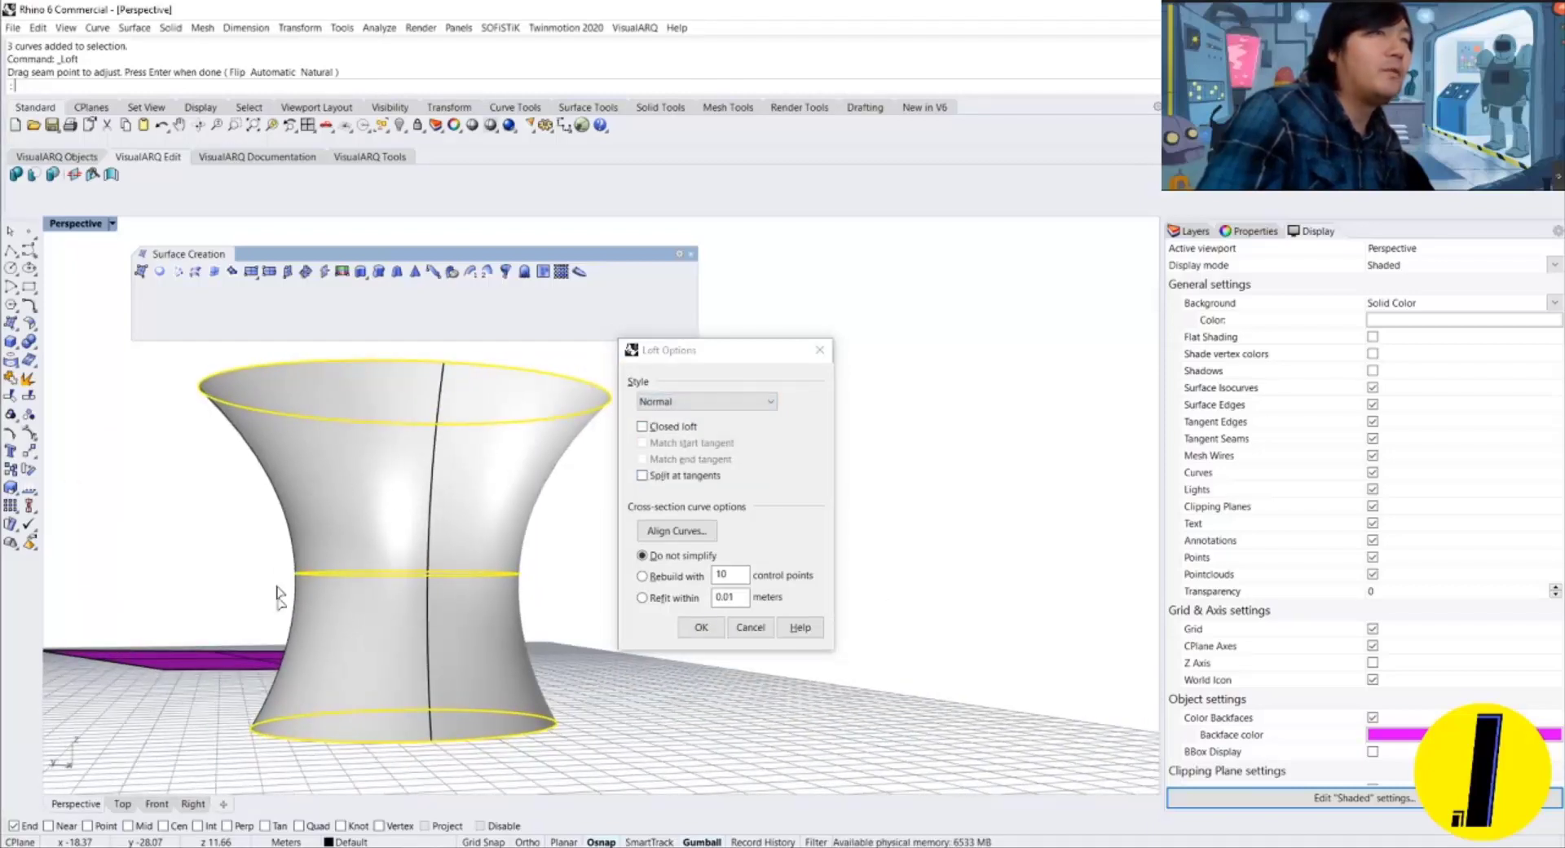
right_click_drag(286, 437, 287, 549)
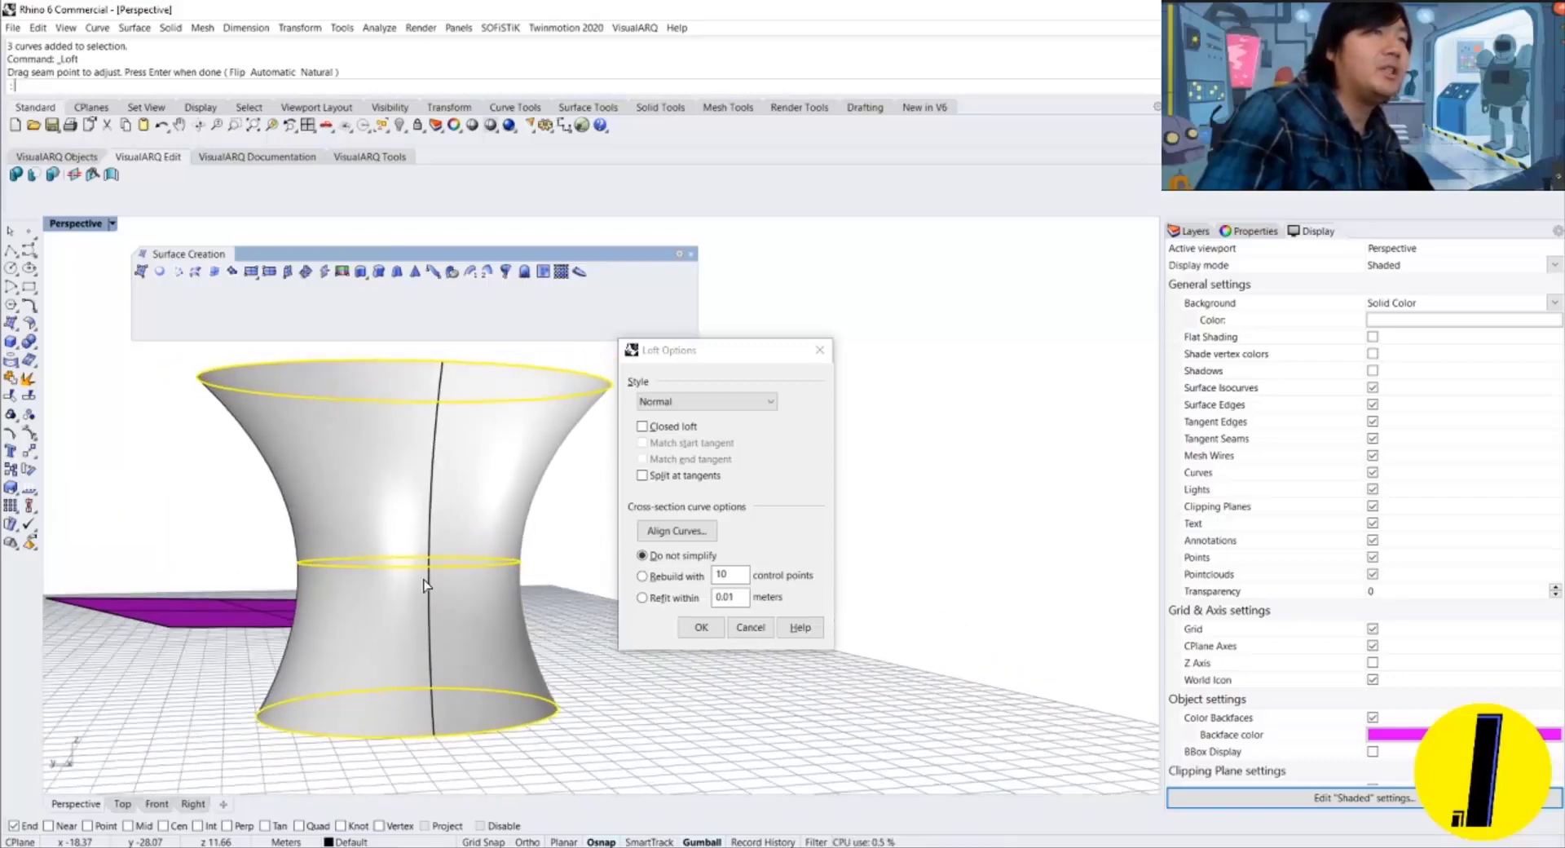
right_click_drag(526, 717, 447, 580)
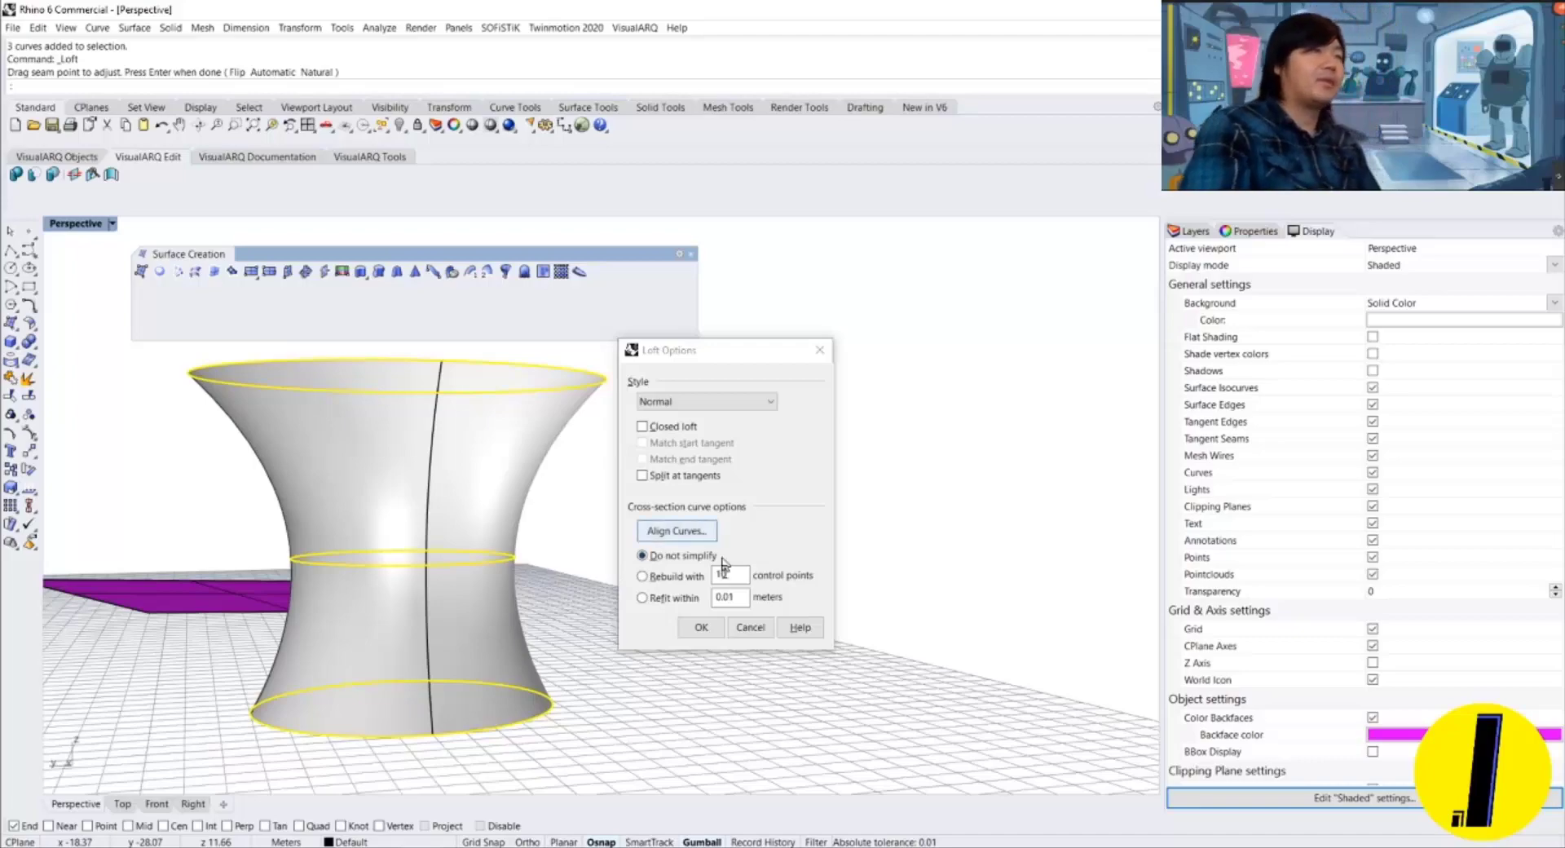
left_click(711, 632)
right_click_drag(662, 482, 657, 540)
Cap the open ends of the lofted surface to make it a closed solid.
left_click(656, 524)
scroll(625, 506, "down", 6)
right_click_drag(603, 494, 644, 588)
left_click(664, 597)
left_click(770, 587)
left_click(641, 588)
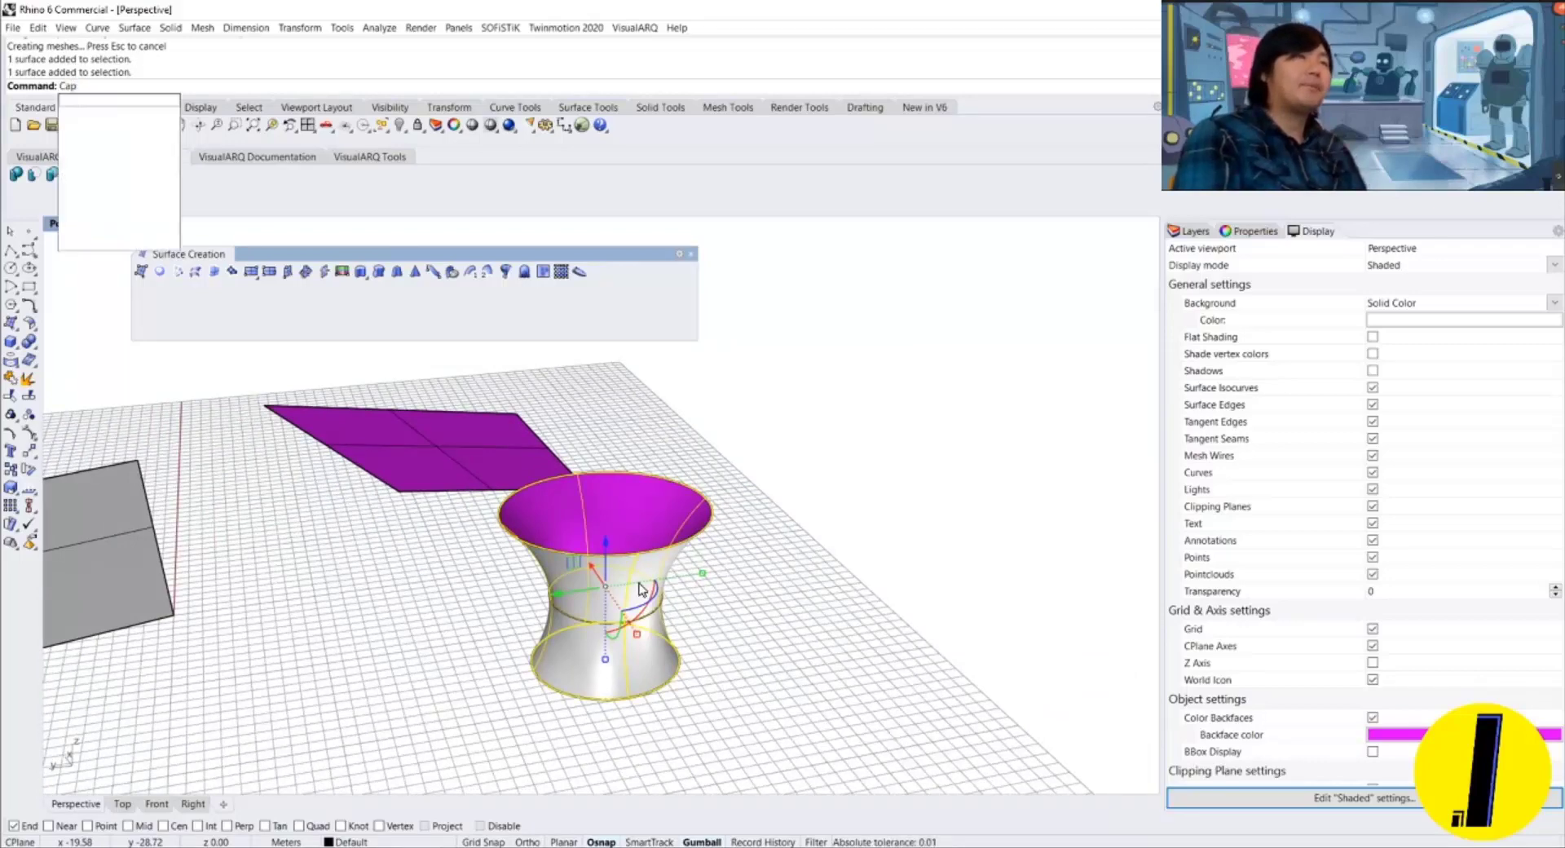
key("Return")
Move the capped solid horizontally along the red axis, clear of its three source circles, and deselect it.
right_click_drag(696, 595, 560, 599)
left_click(528, 560)
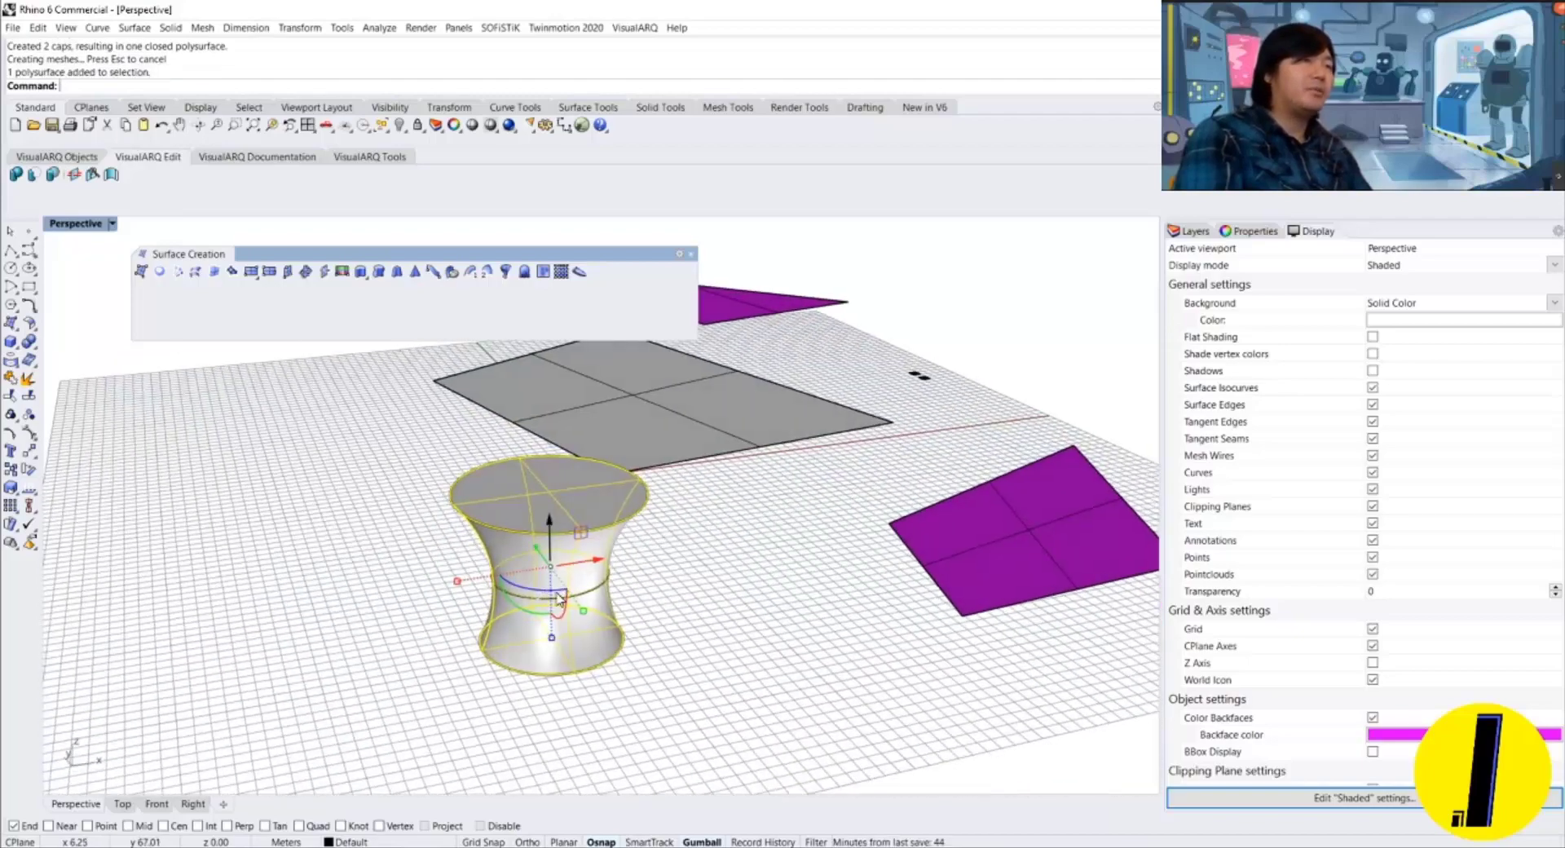
left_click_drag(602, 565, 770, 566)
key("Escape")
Select the capped solid and the nearby magenta surface in turn to compare their object types.
right_click_drag(815, 516, 619, 528)
scroll(750, 601, "up", 4)
left_click(723, 573)
key("Escape")
left_click(683, 525)
key("Escape")
left_click(613, 544)
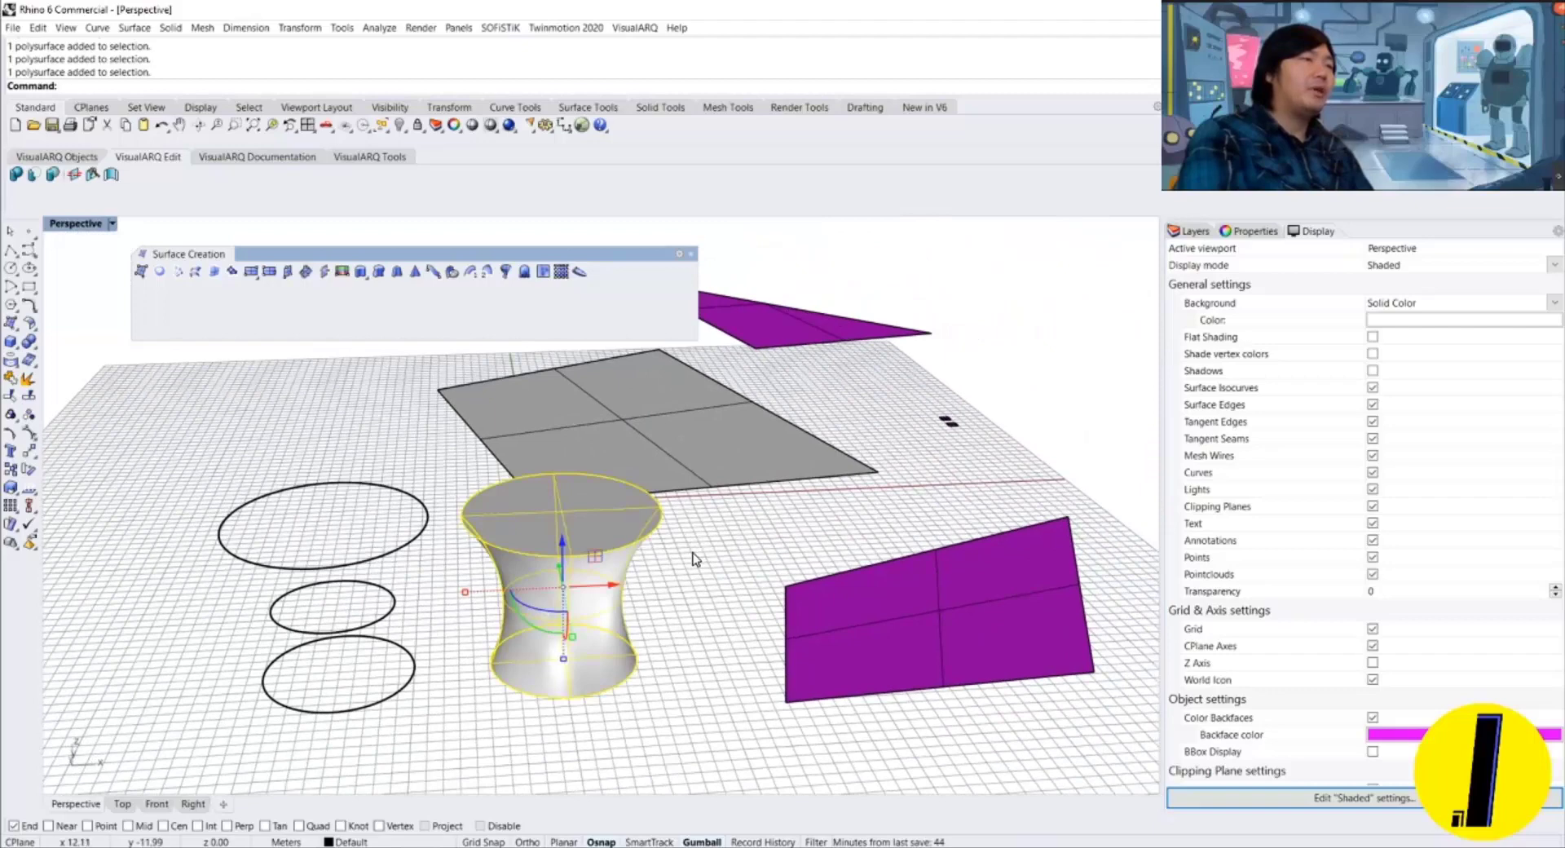
key("Escape")
left_click(844, 593)
Run What on the capped solid, read its object description and close the report.
left_click(597, 556)
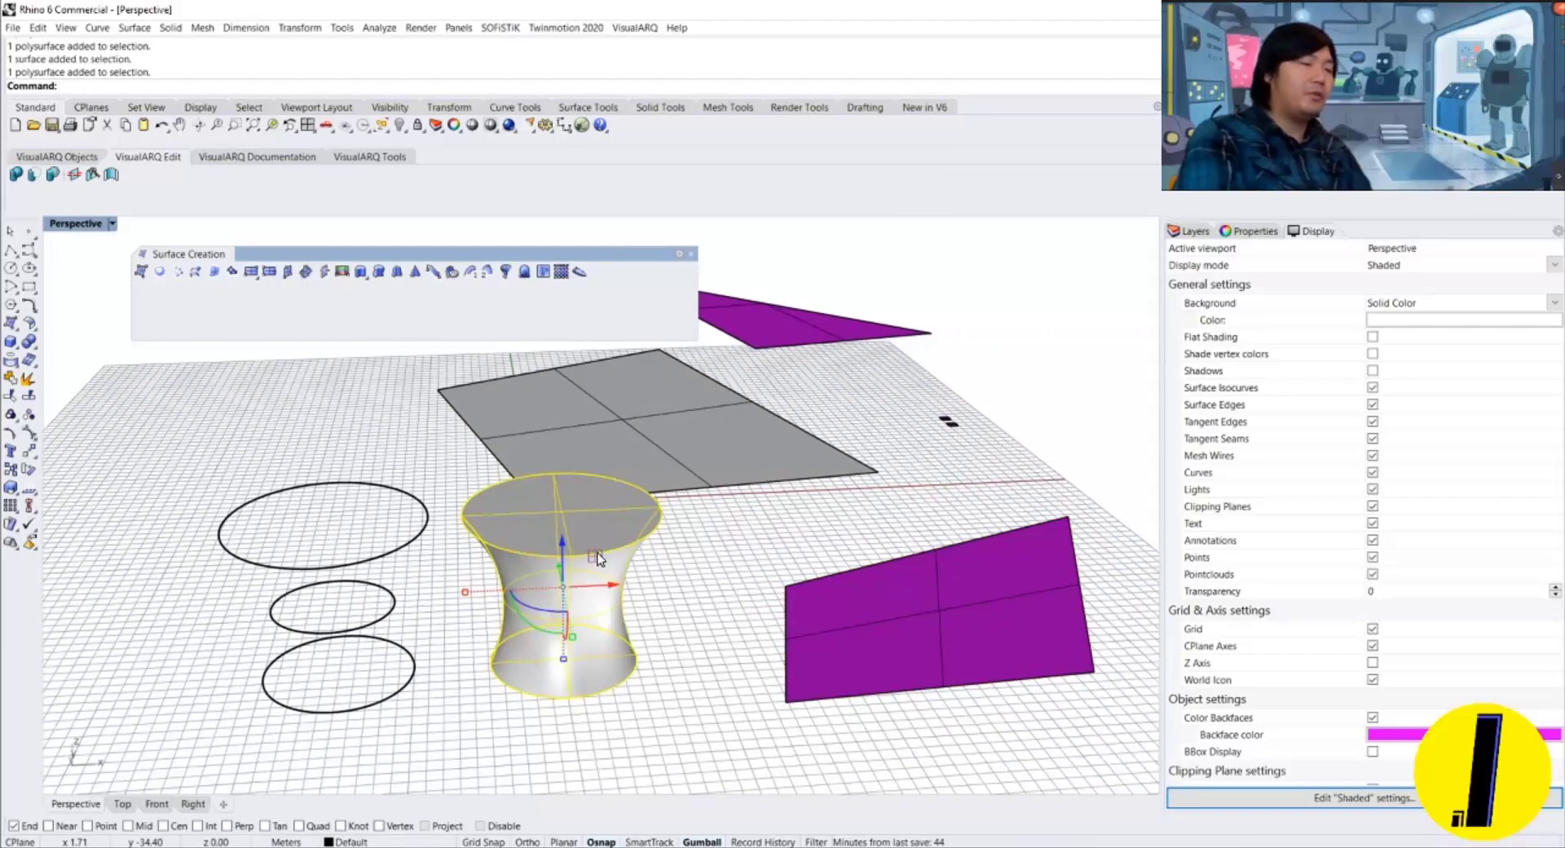
type("What")
key("Return")
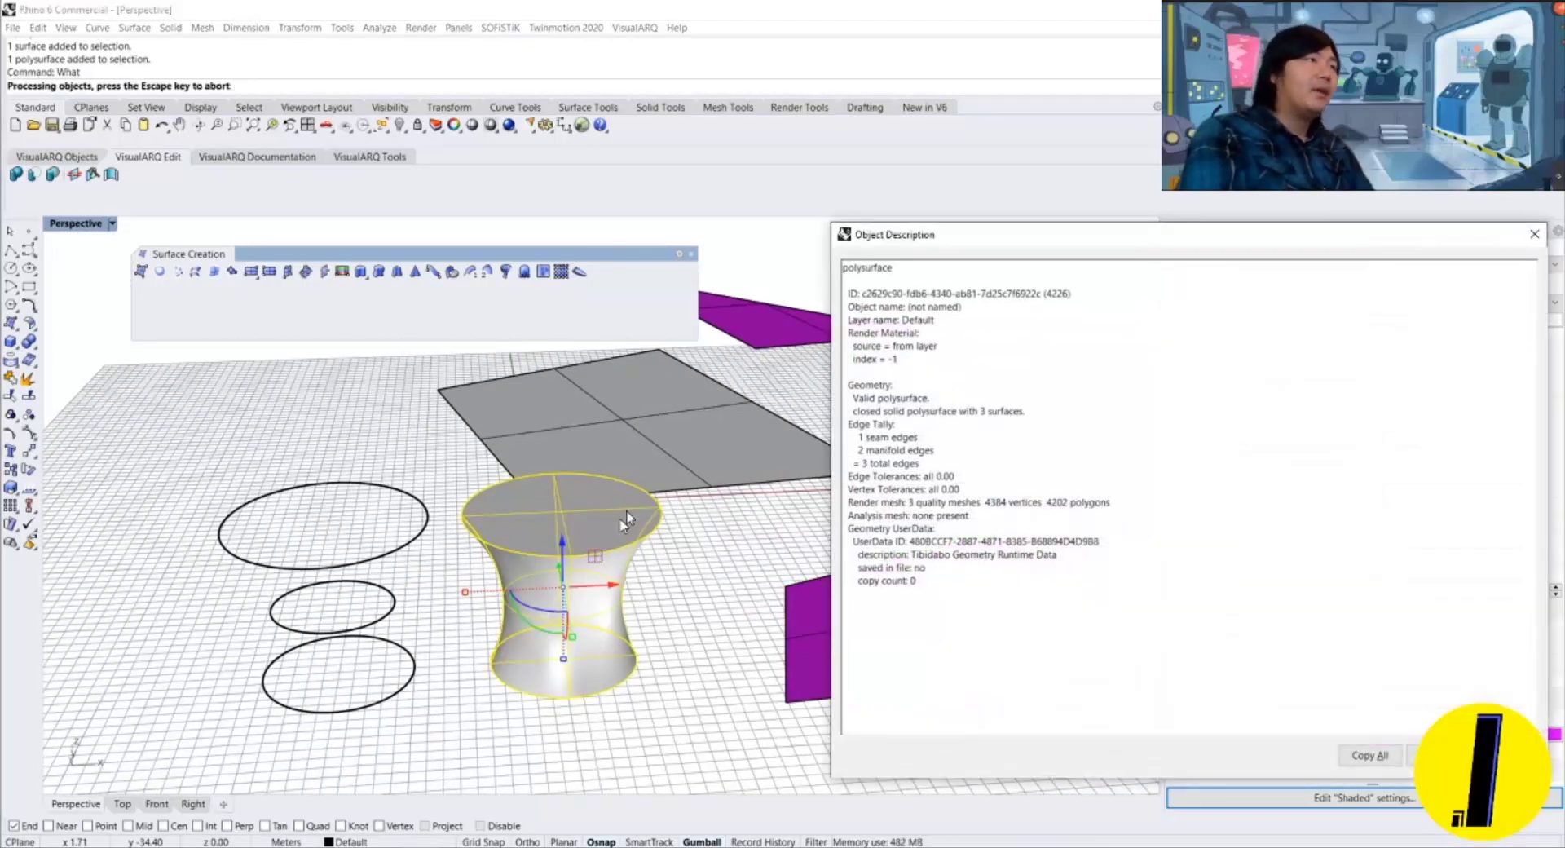
left_click_drag(926, 236, 833, 241)
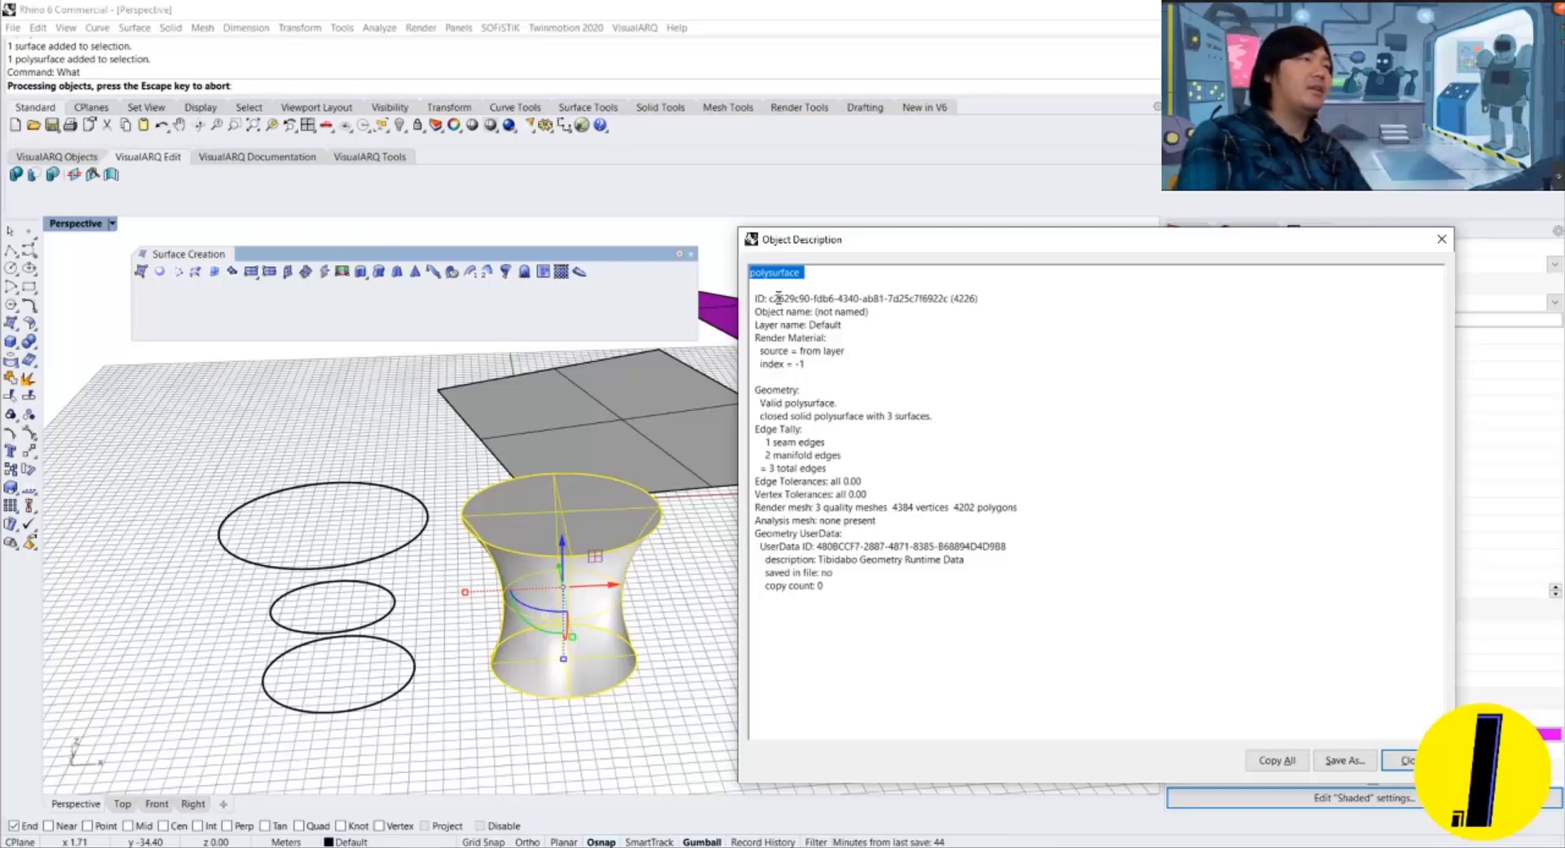
left_click(1442, 239)
Run What on the flat grey surface and examine its NURBS degree and CV count in the U and V directions.
left_click(697, 423)
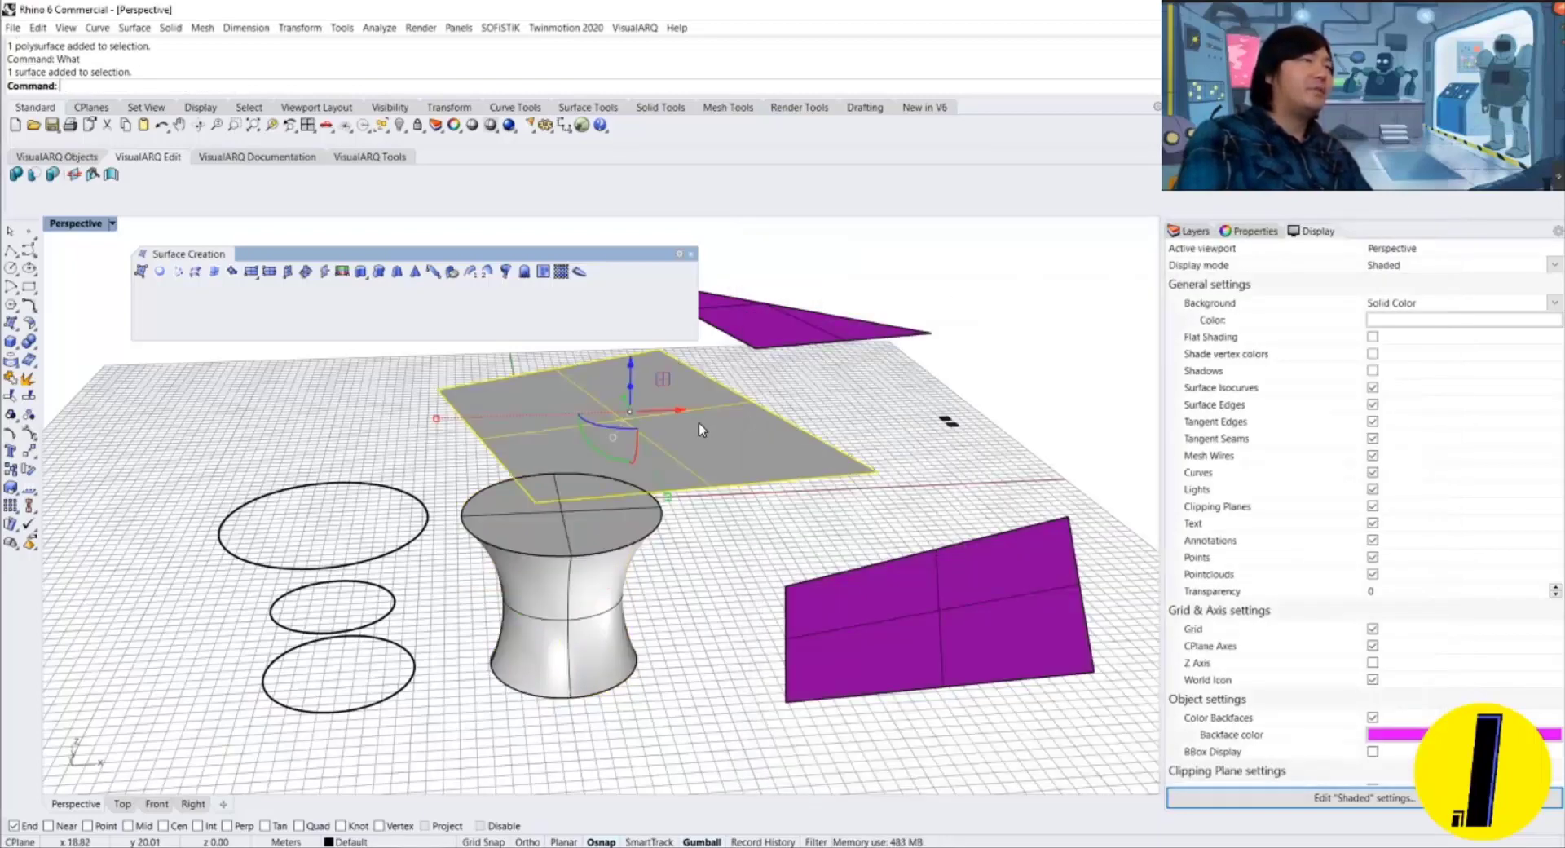
right_click_drag(754, 426, 919, 498)
type("What")
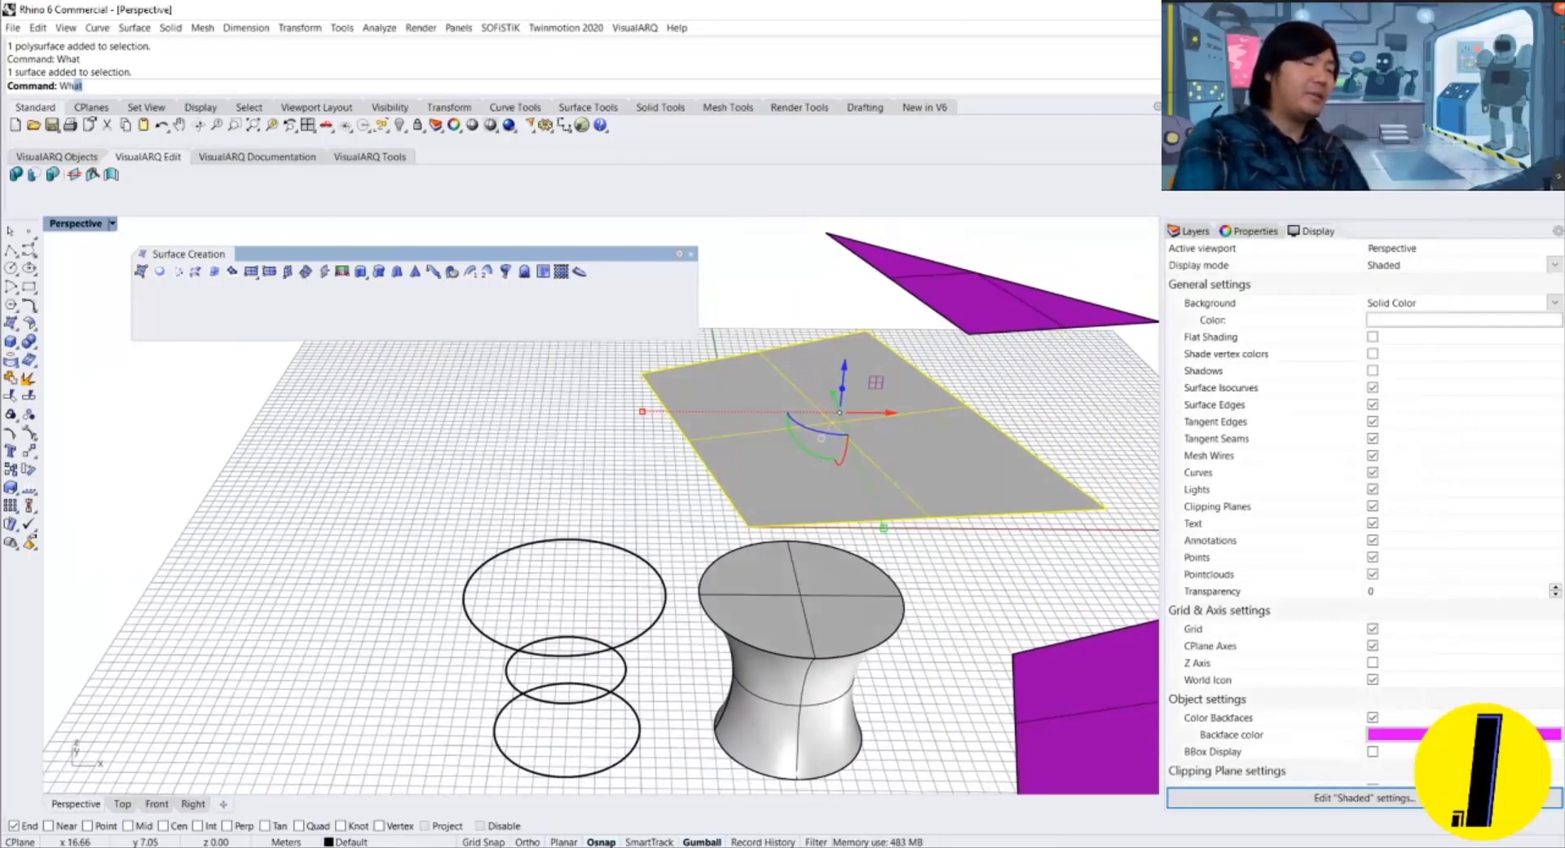
key("Return")
key("Return")
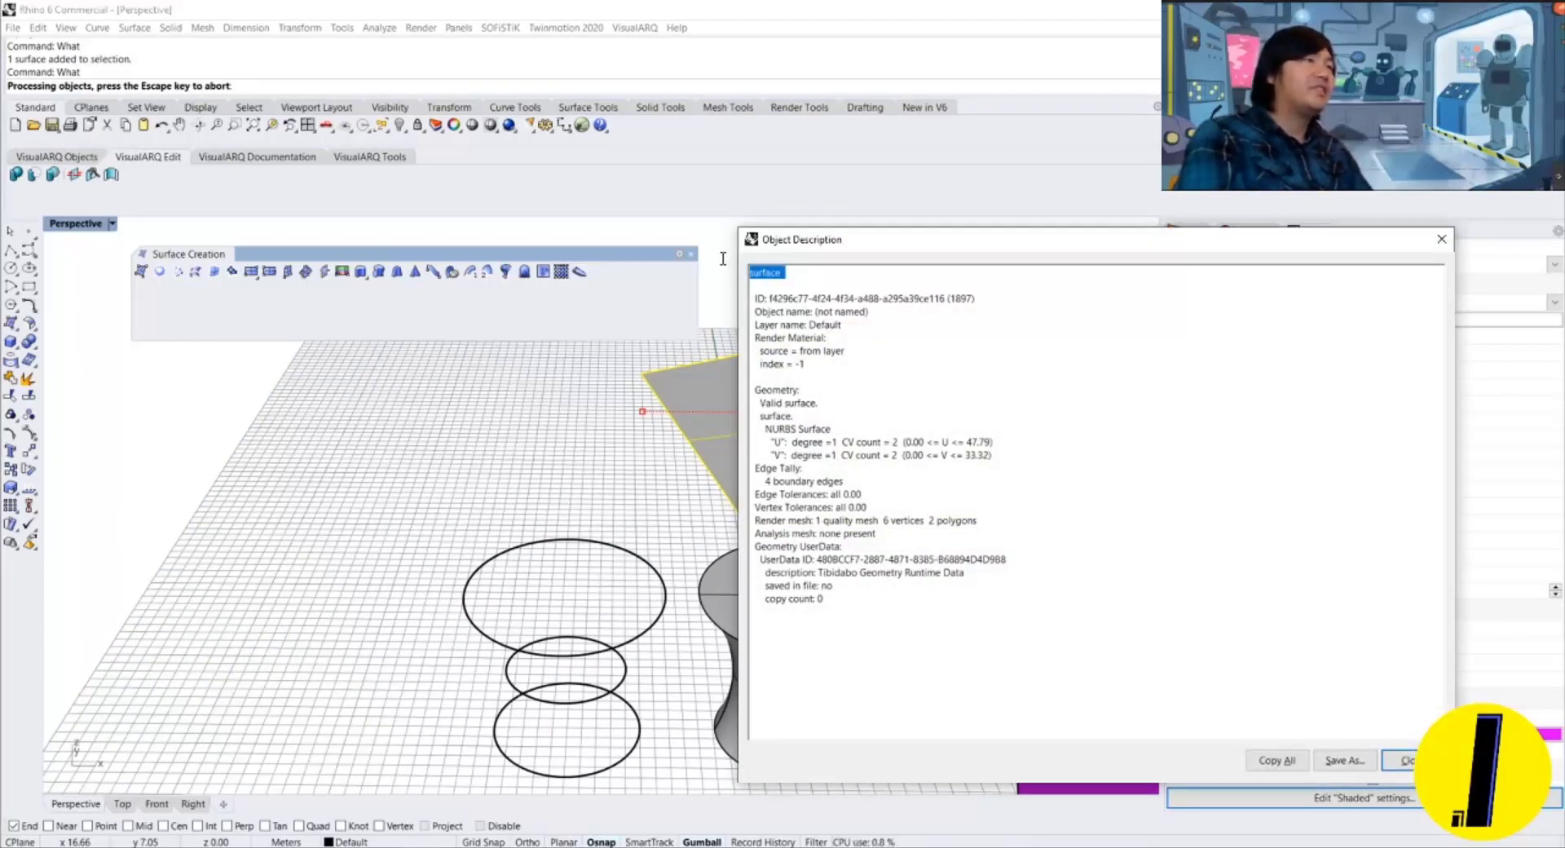
left_click_drag(984, 455, 813, 450)
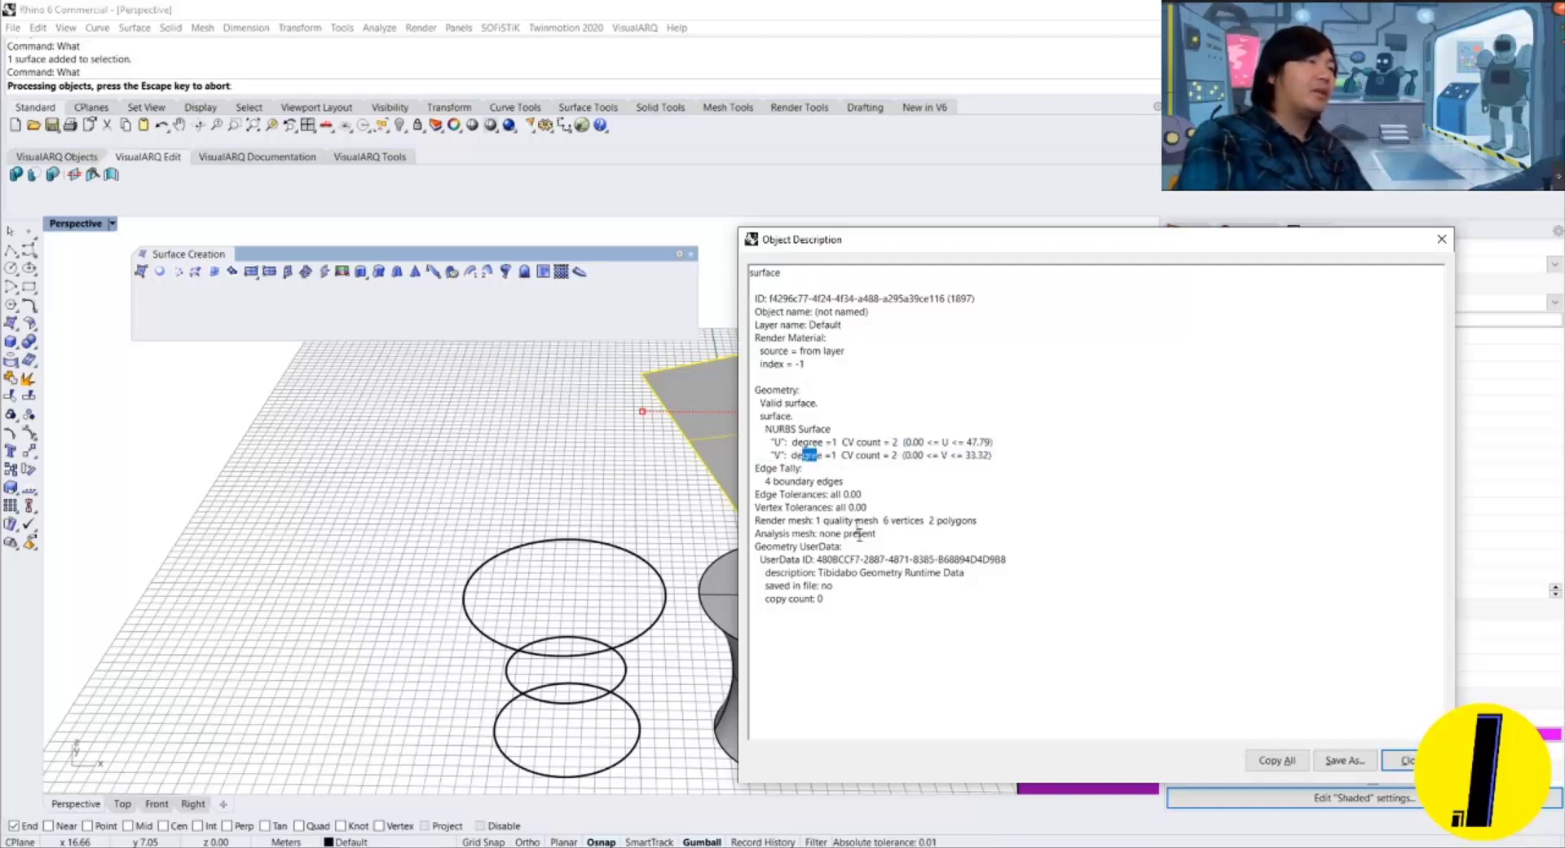
left_click_drag(1030, 462, 802, 429)
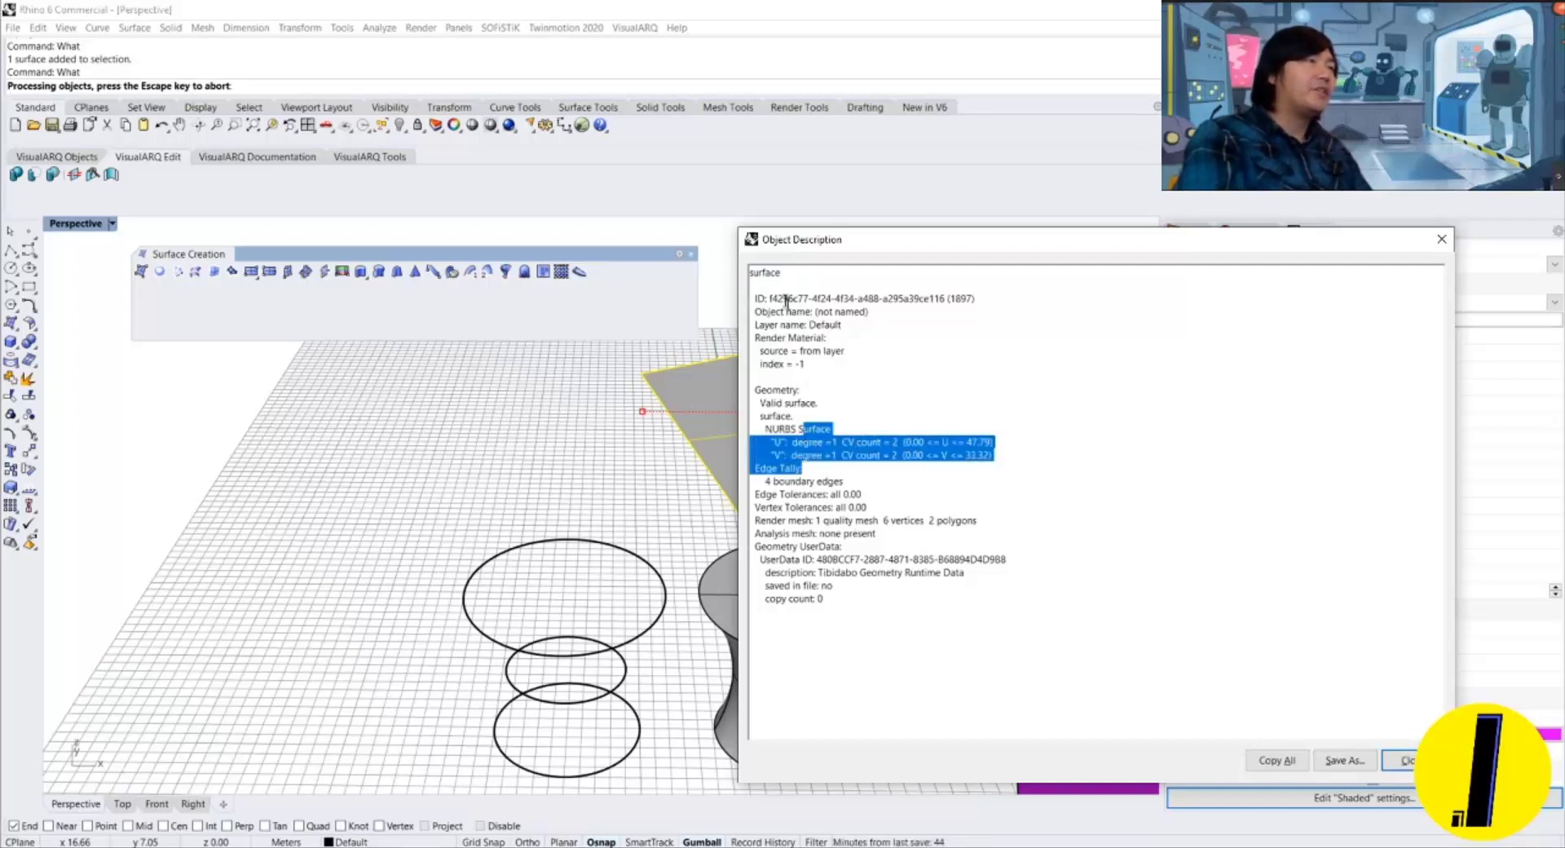
Review the object ID and the U and V geometry lines in the surface description, close the report and deselect the surface.
left_click_drag(770, 298, 965, 301)
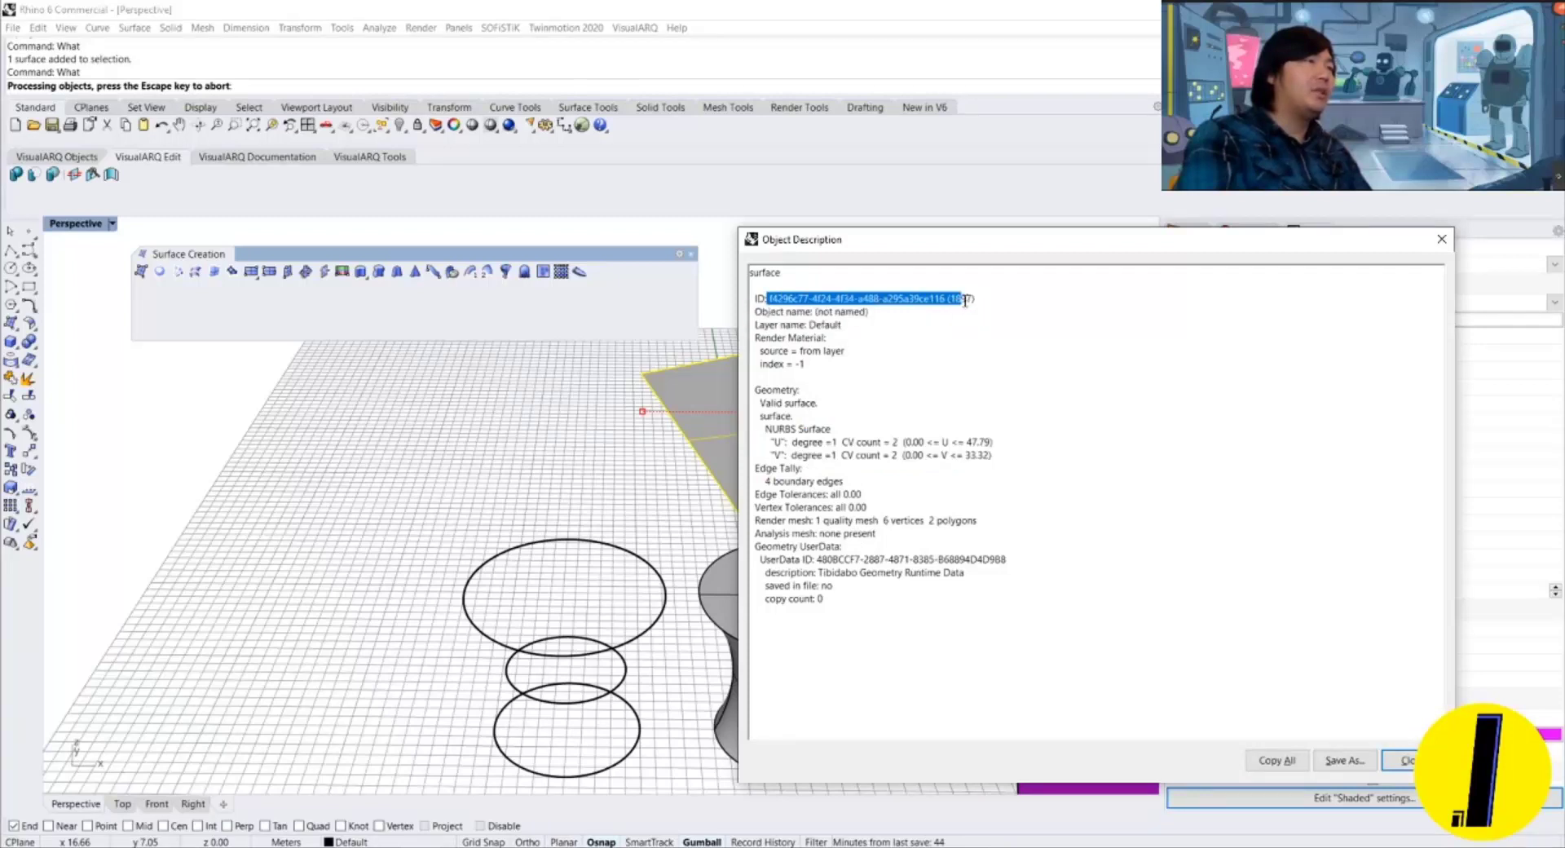
left_click_drag(979, 462, 857, 443)
left_click(837, 460)
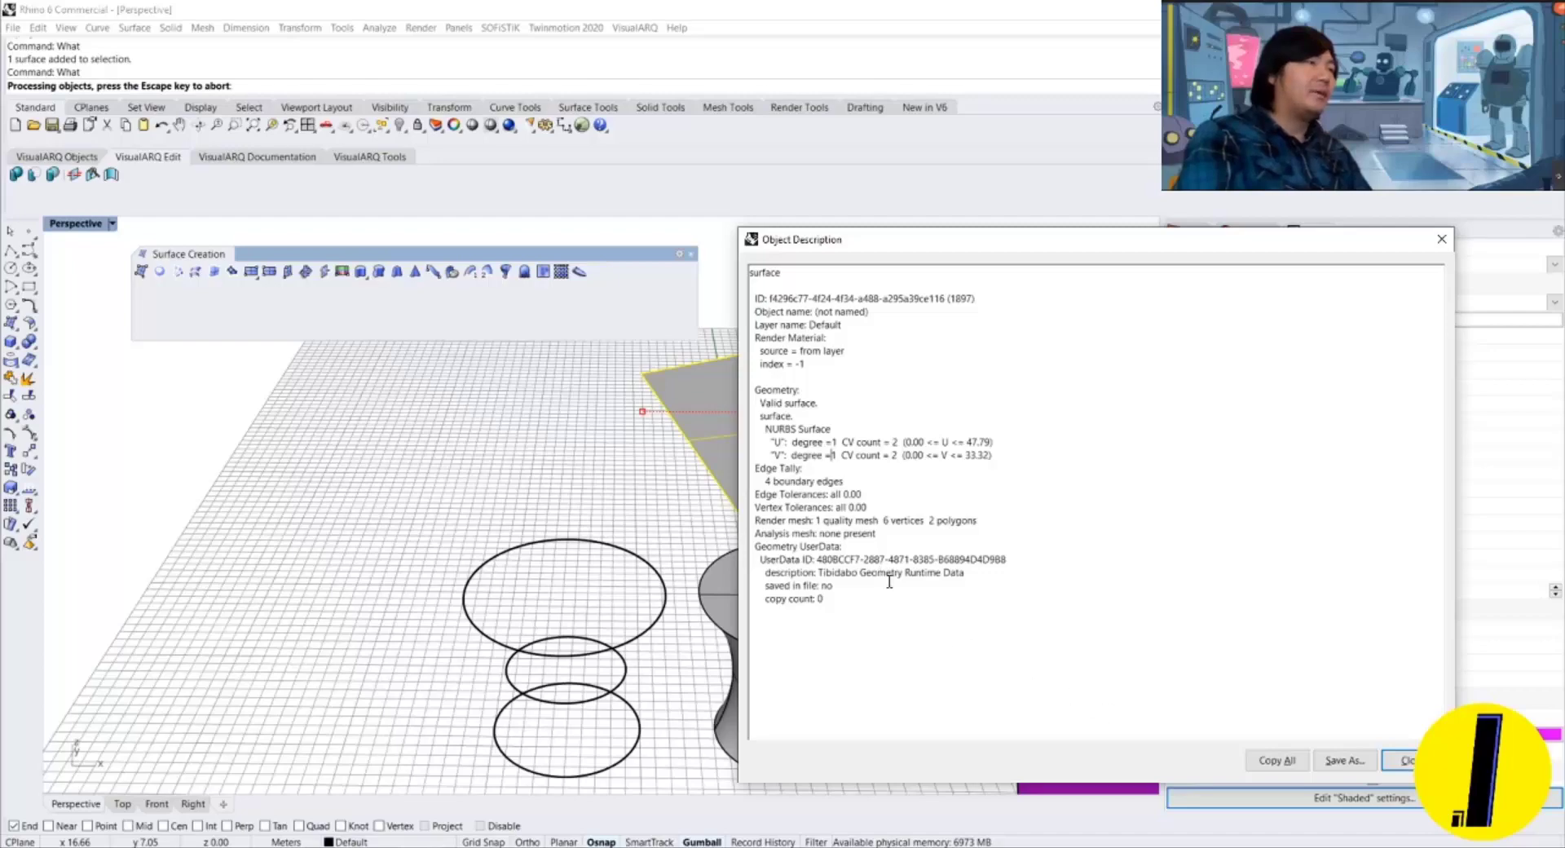
key("Escape")
scroll(610, 442, "down", 2)
left_click(608, 444)
Start SrfPt, PlanarSrf, Loft and EdgeSrf in turn to compare their command prompts, cancelling each one.
right_click_drag(605, 483, 689, 490)
scroll(649, 467, "down", 4)
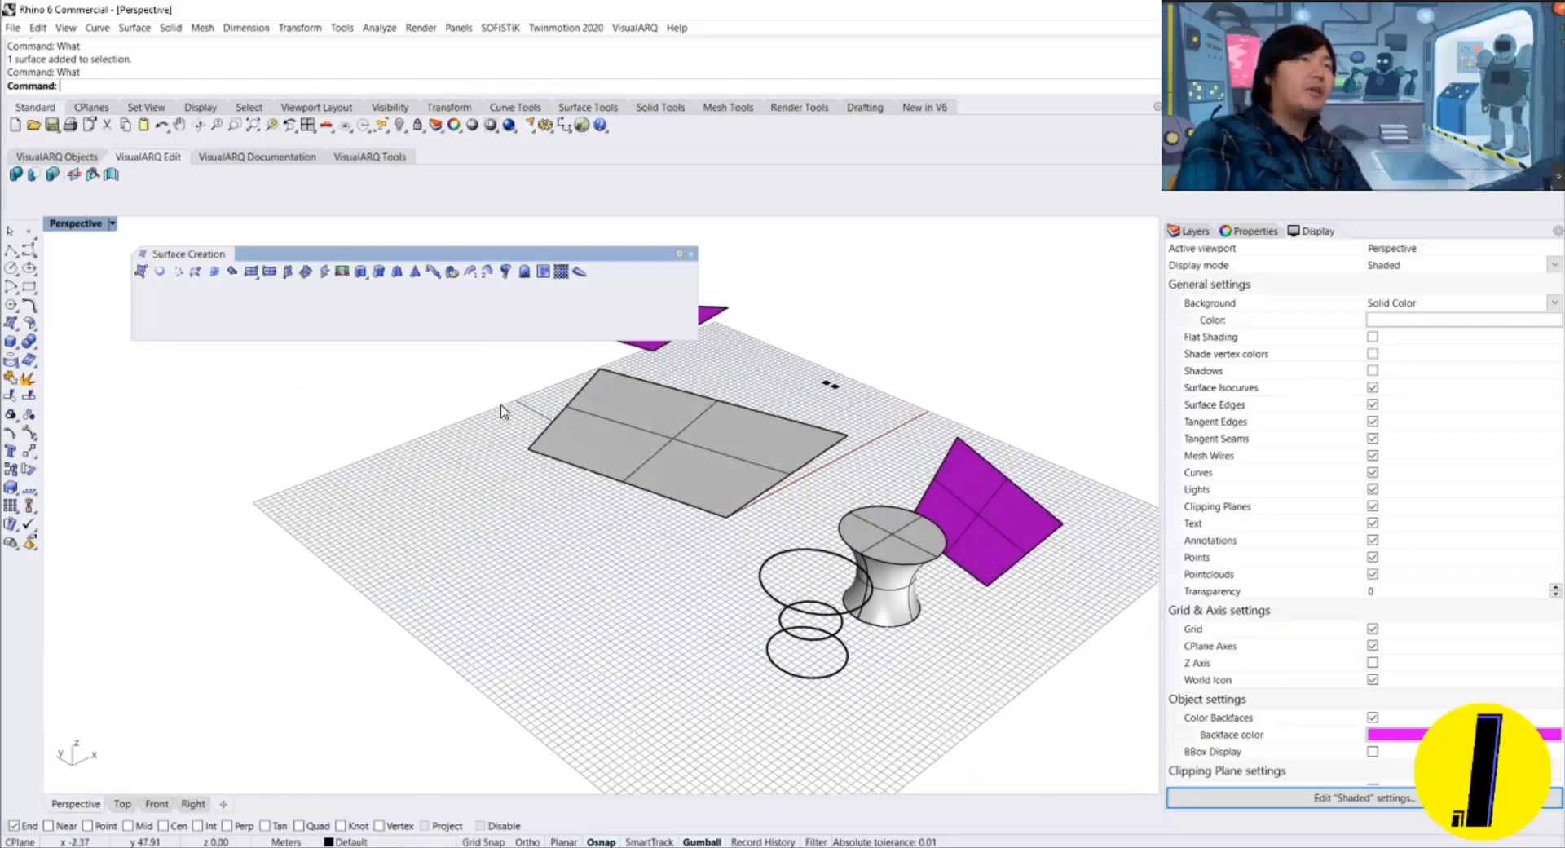
left_click(140, 272)
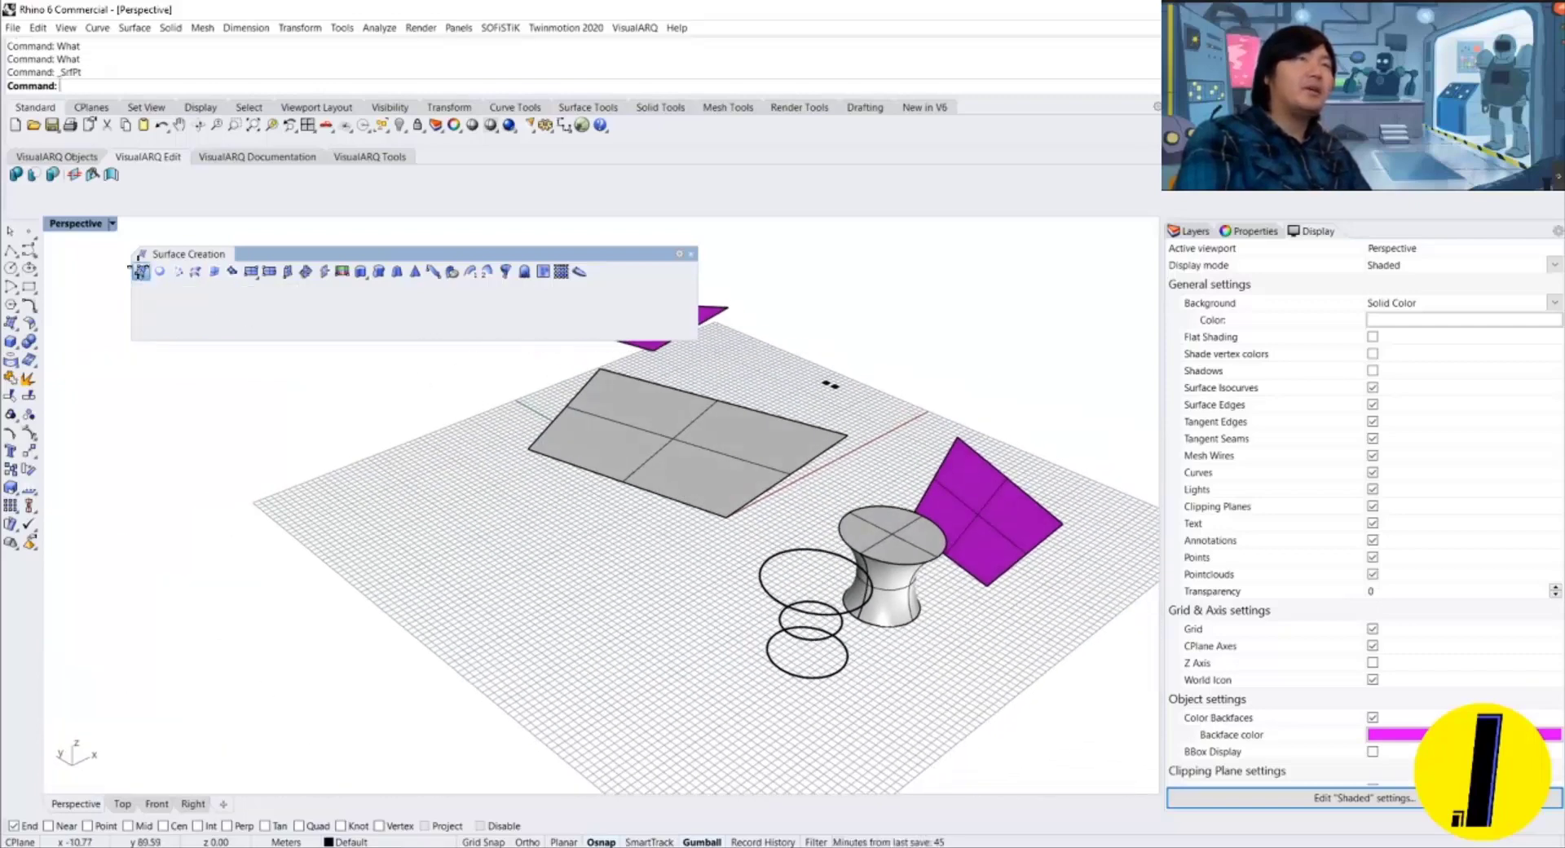
key("Escape")
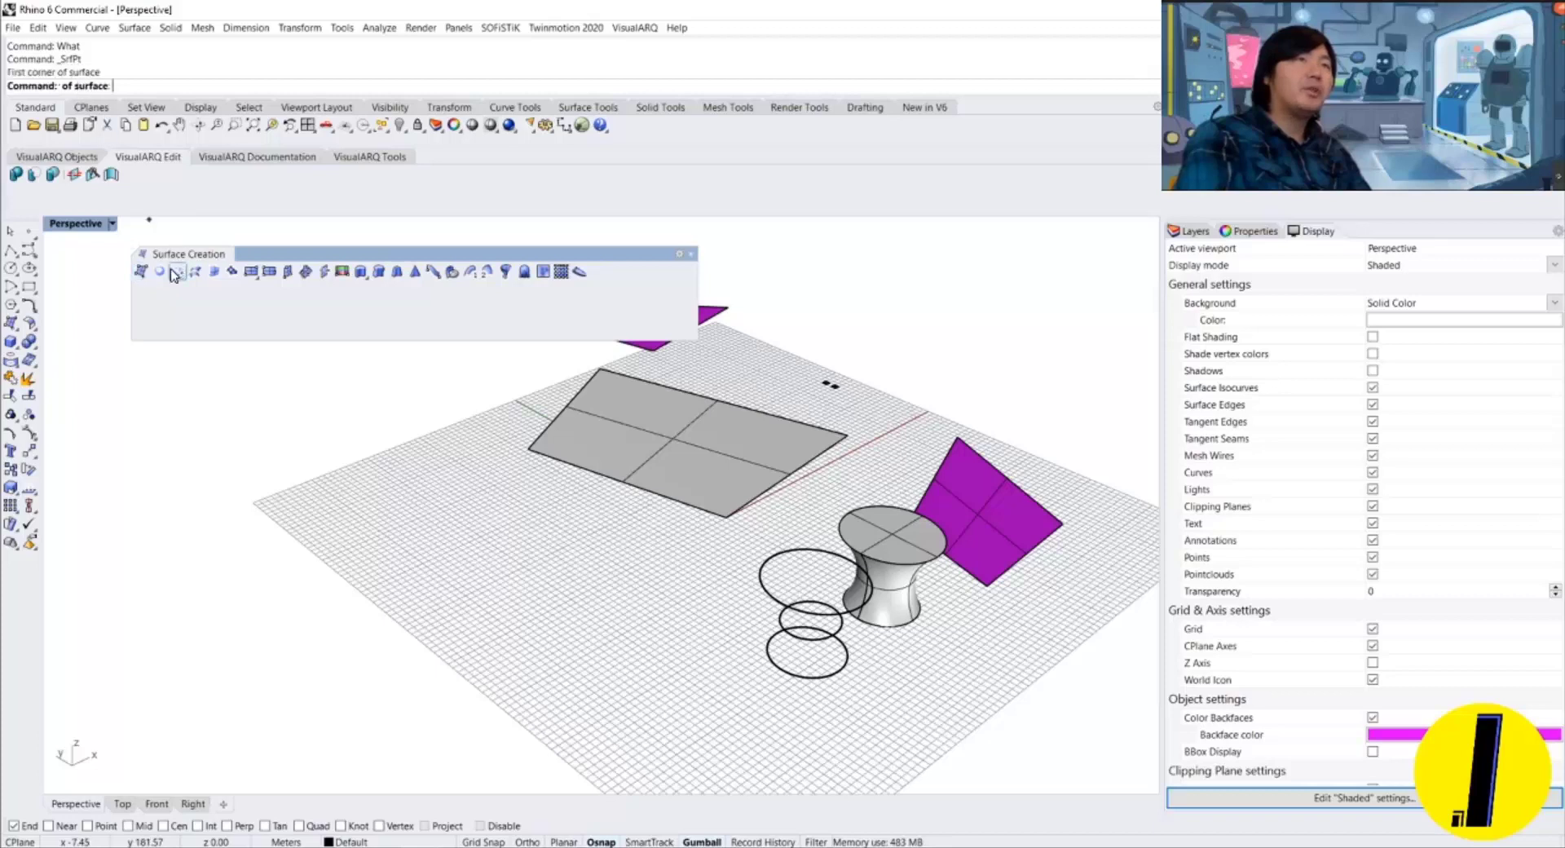
left_click(160, 272)
key("Escape")
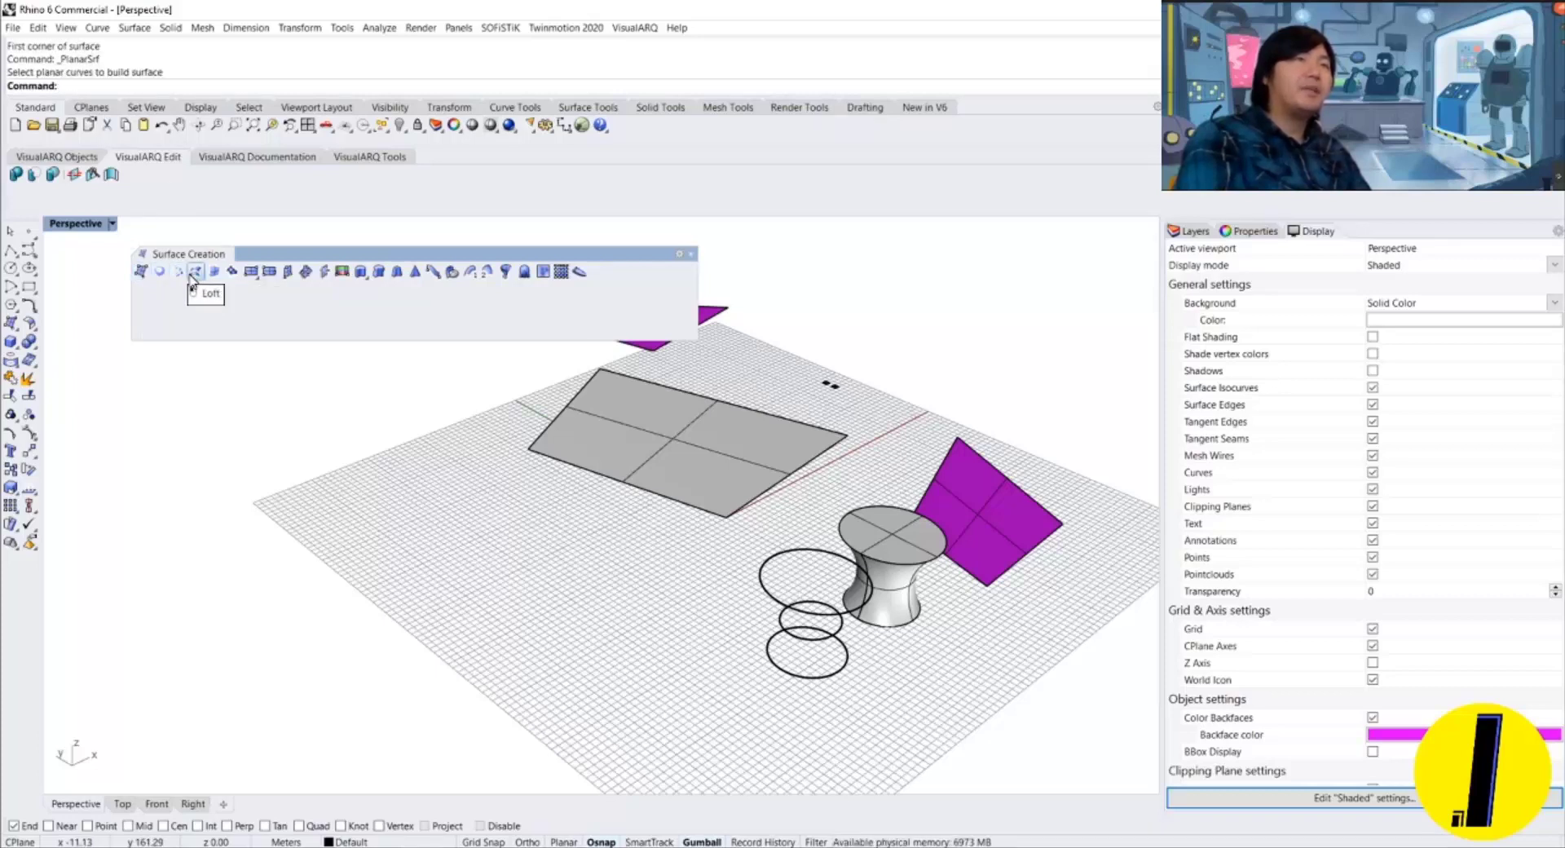
left_click(195, 277)
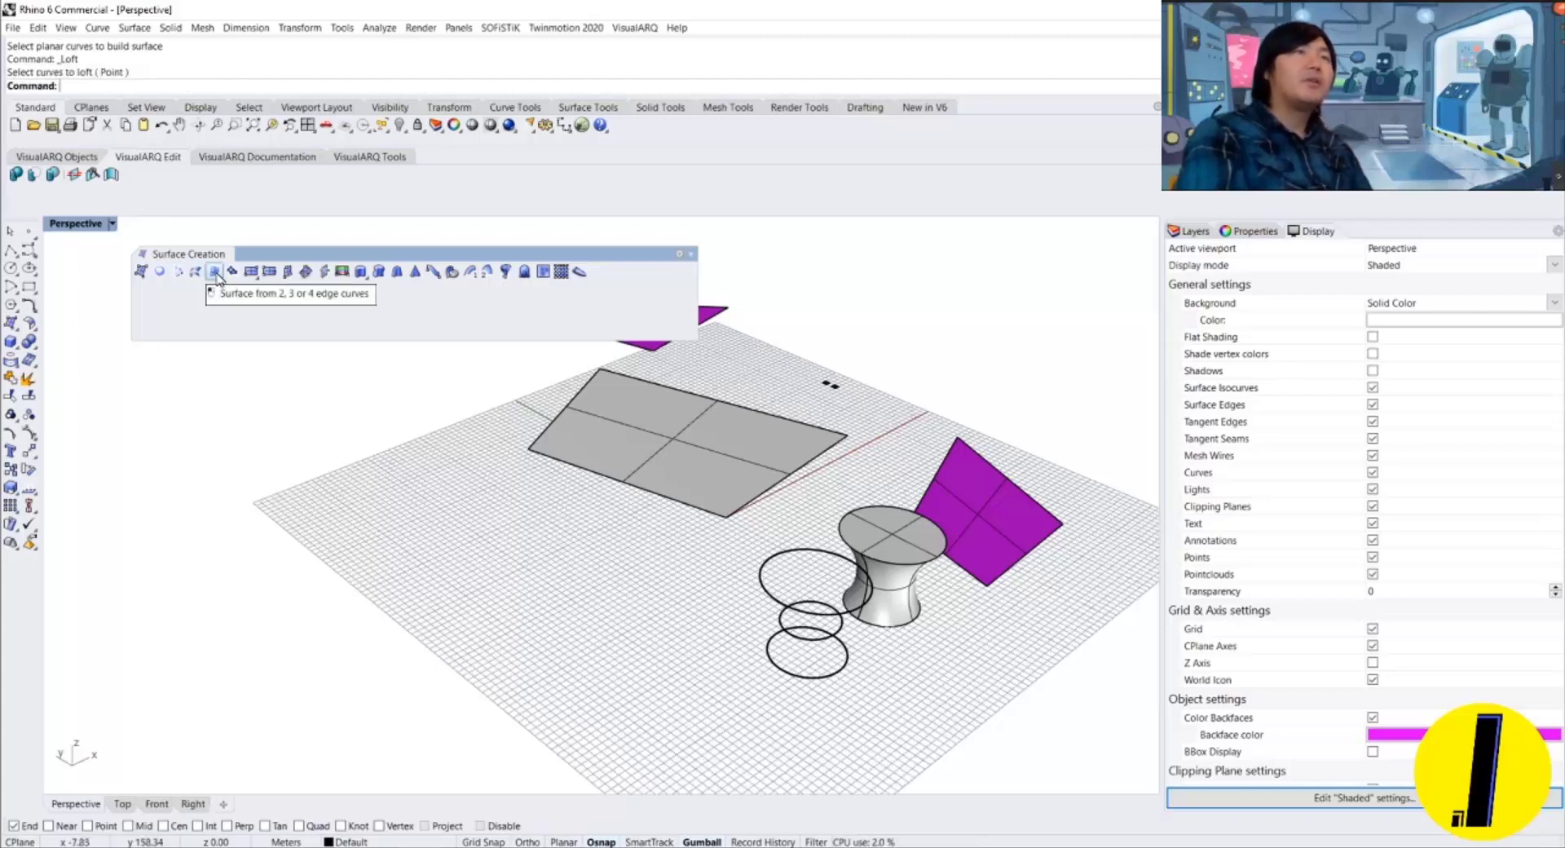
left_click(215, 274)
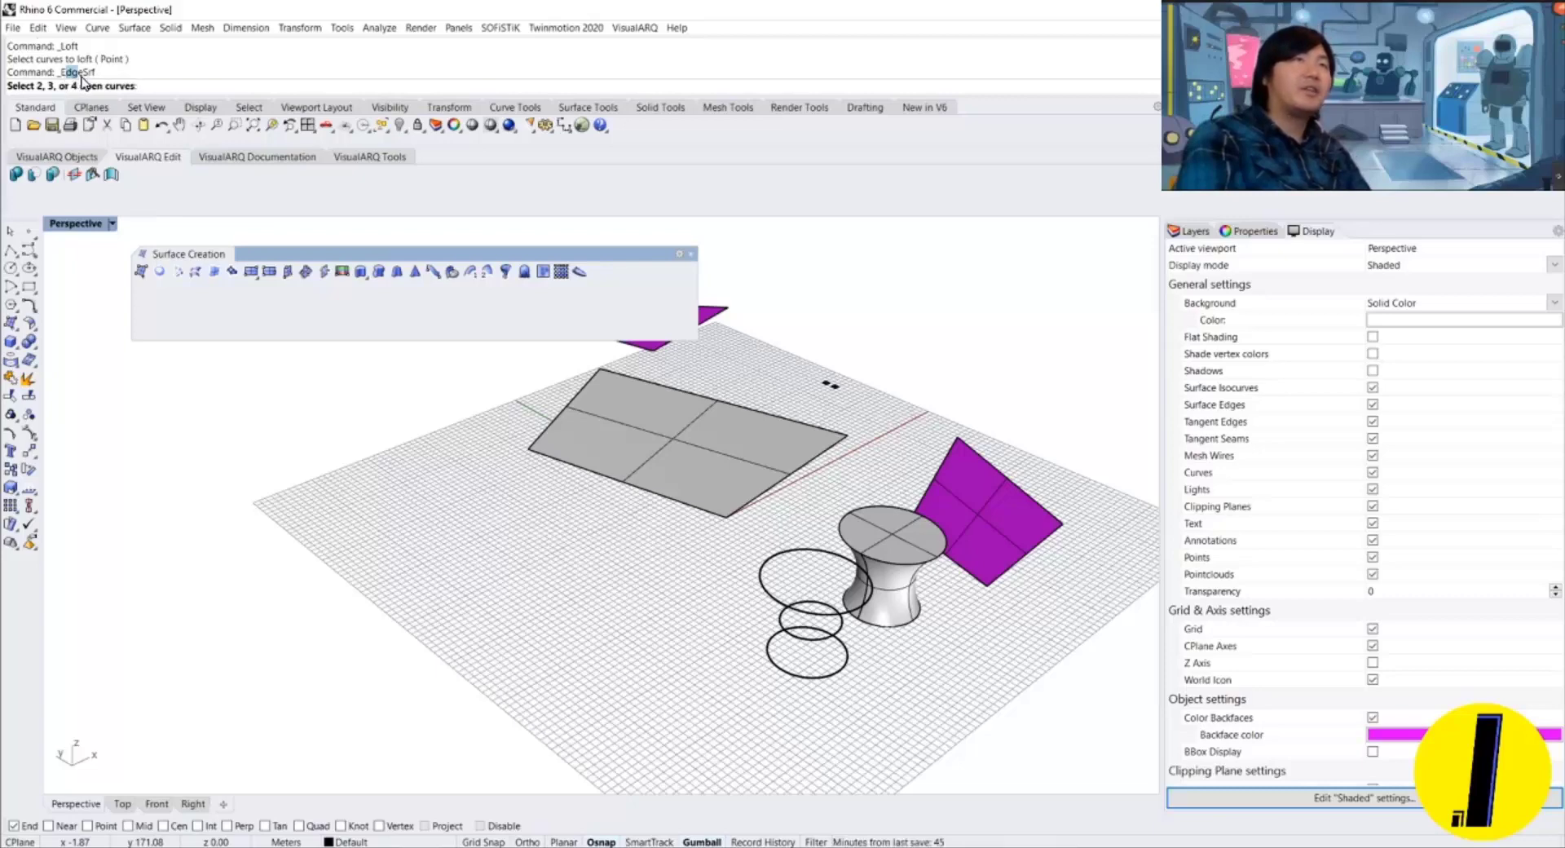
left_click_drag(81, 75, 97, 82)
key("Escape")
scroll(627, 538, "down", 4)
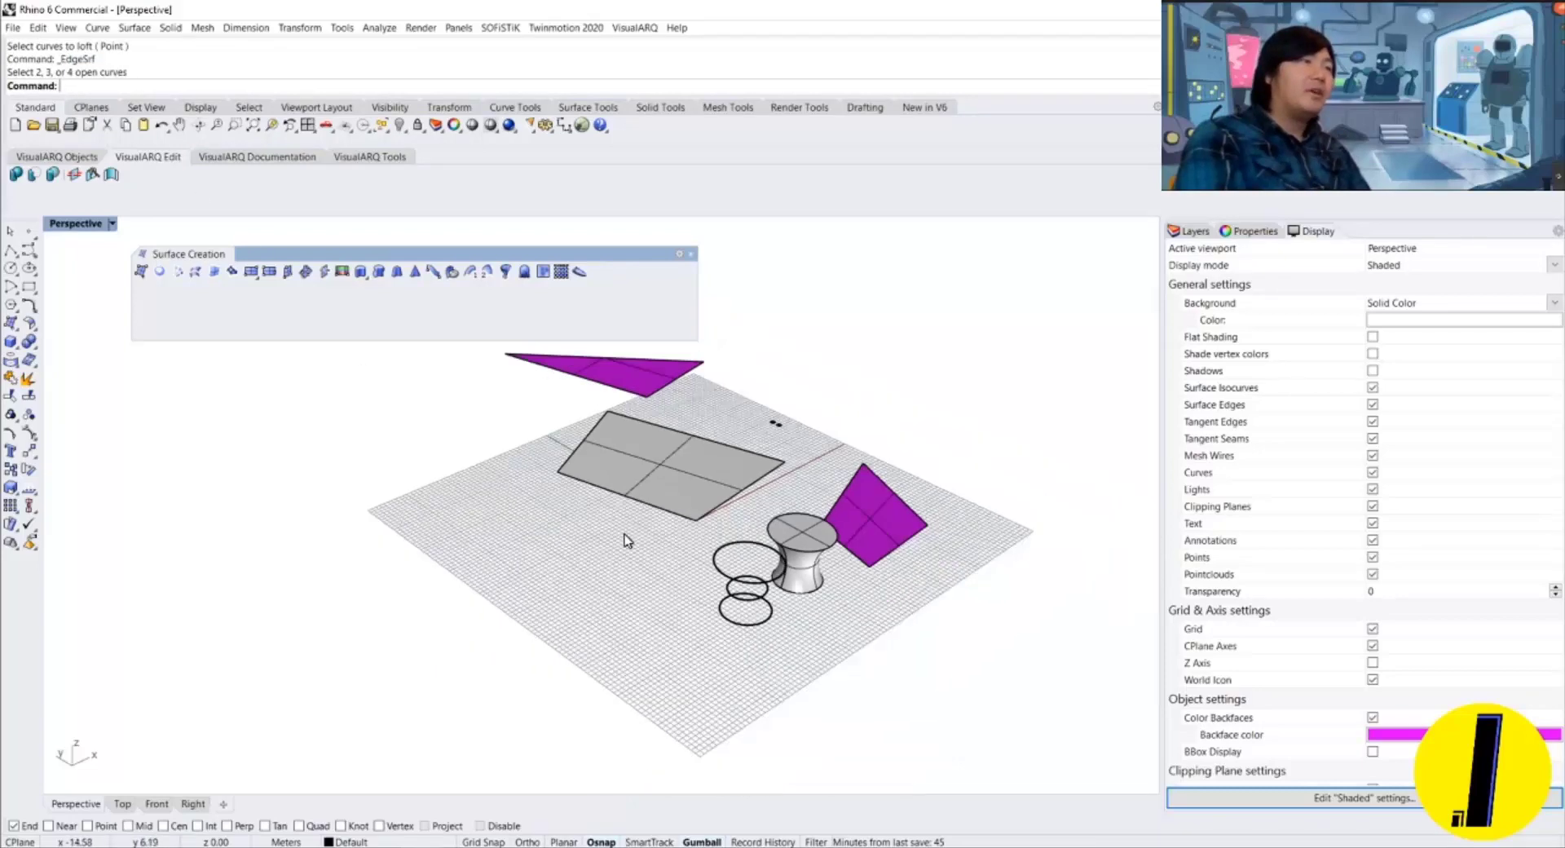
scroll(722, 558, "up", 9)
right_click_drag(627, 538, 596, 526)
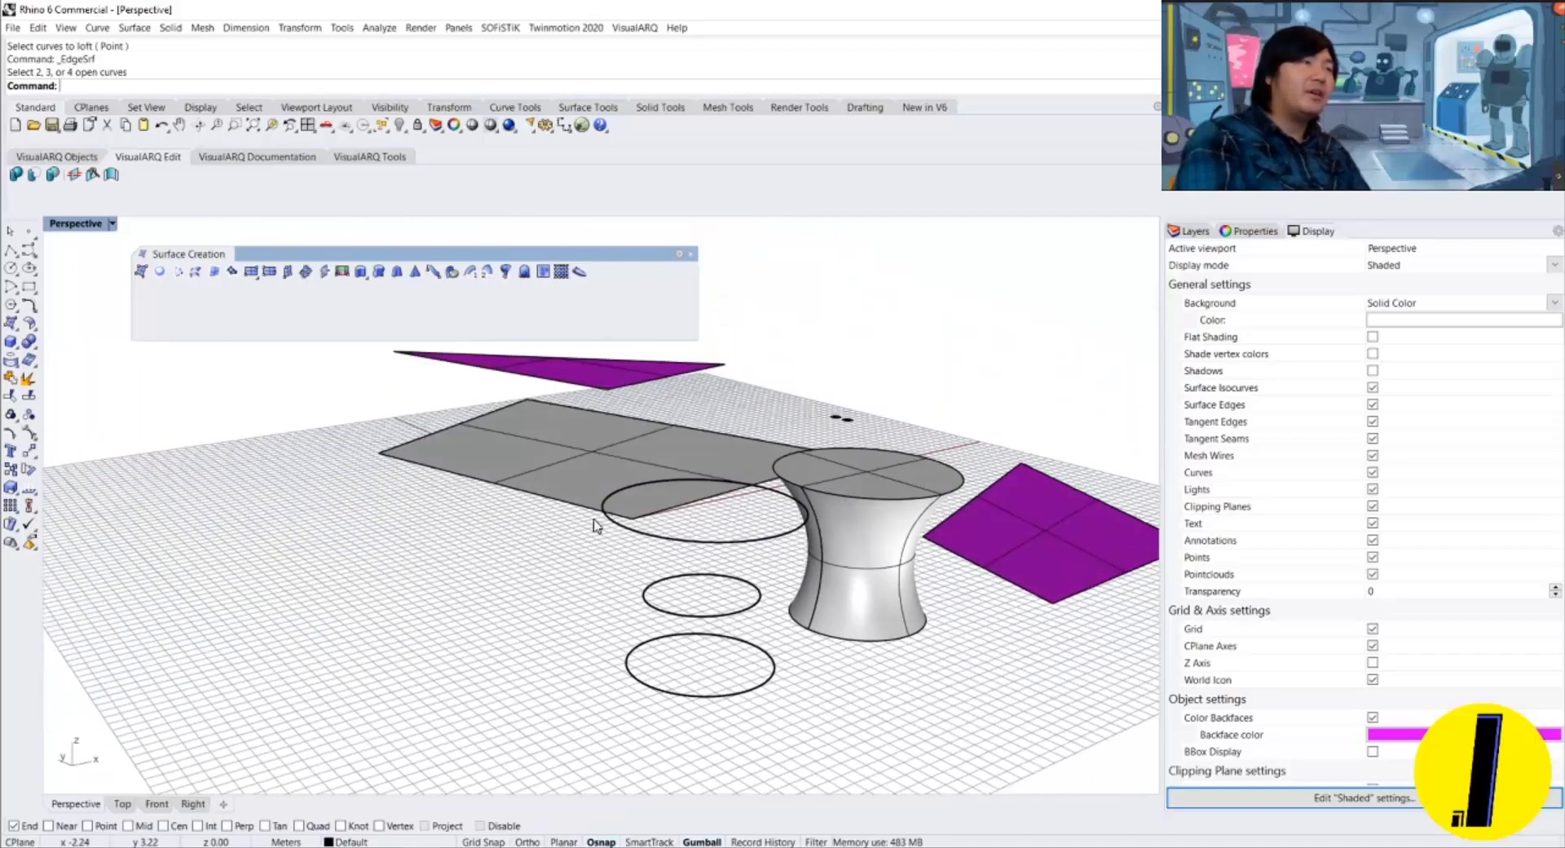
left_click(215, 271)
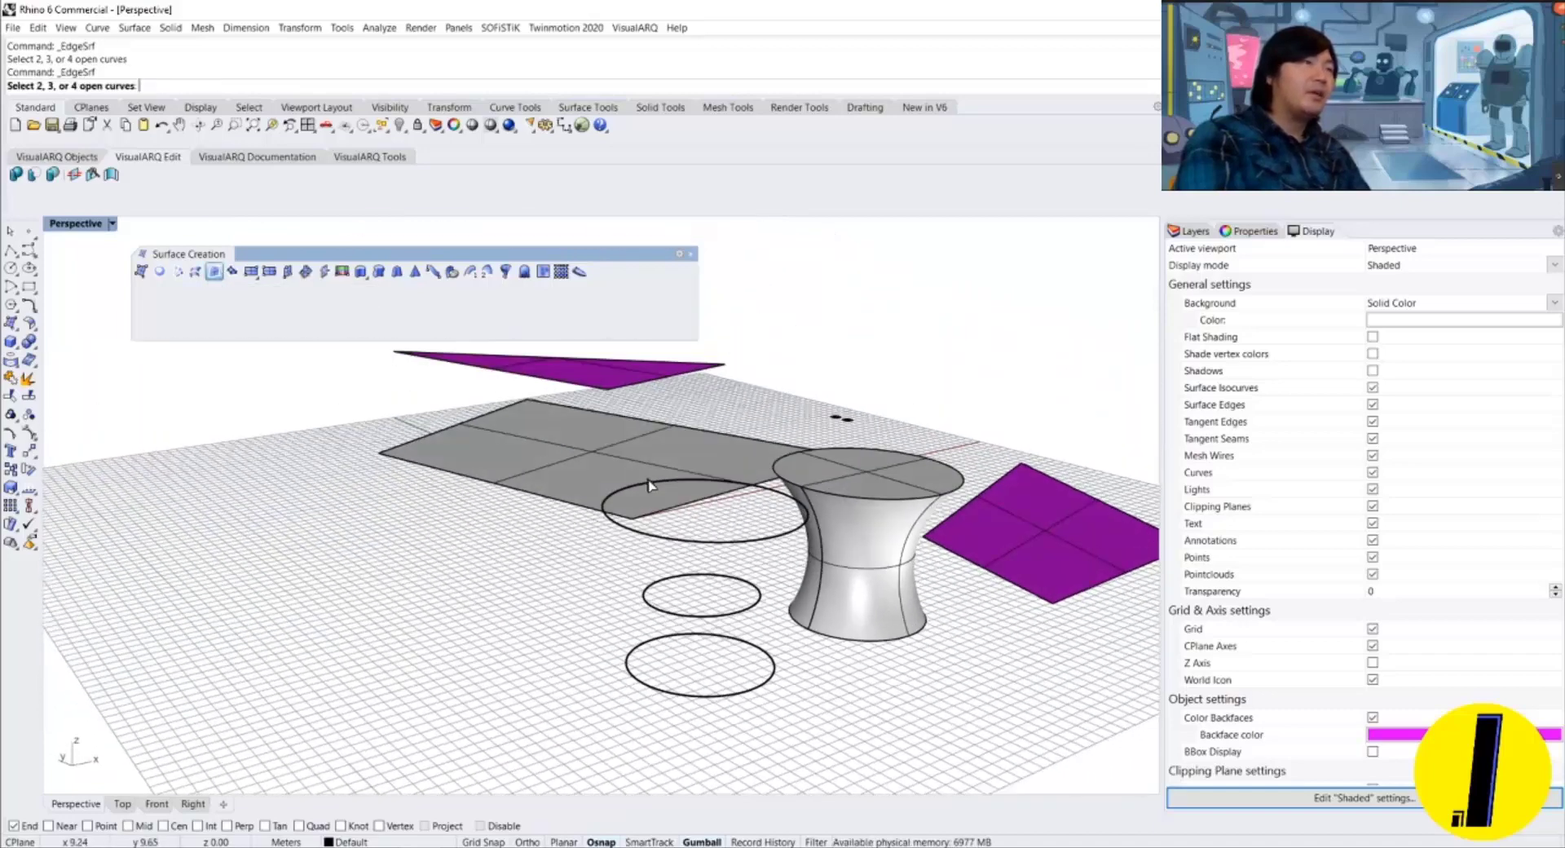
key("Escape")
scroll(517, 582, "down", 3)
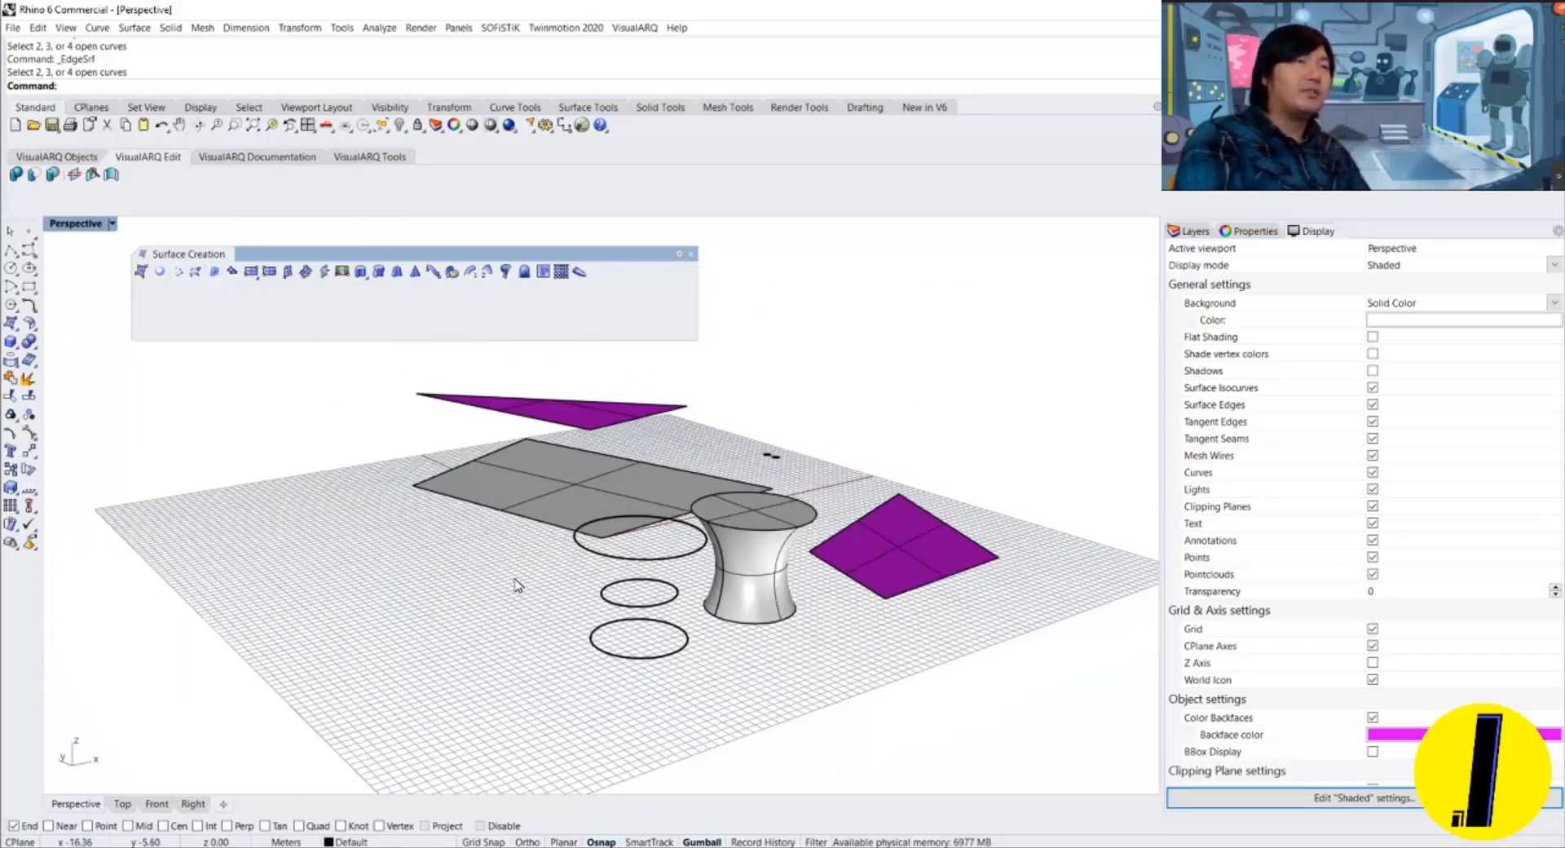
Draw a tall solid box standing on the grid beside the three circles.
right_click_drag(671, 533, 683, 557)
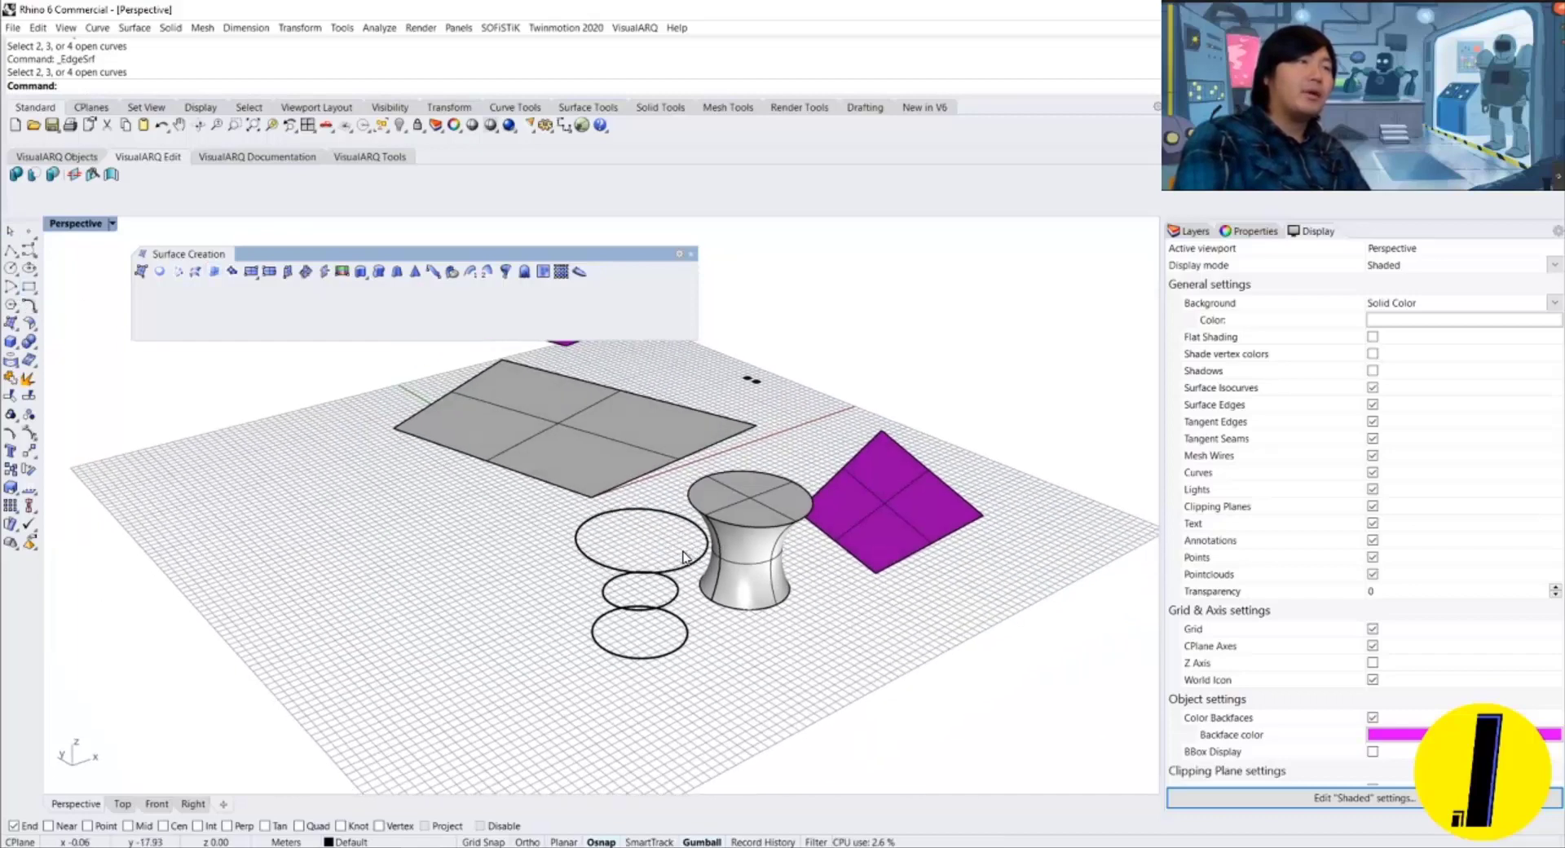
left_click(11, 343)
left_click(346, 651)
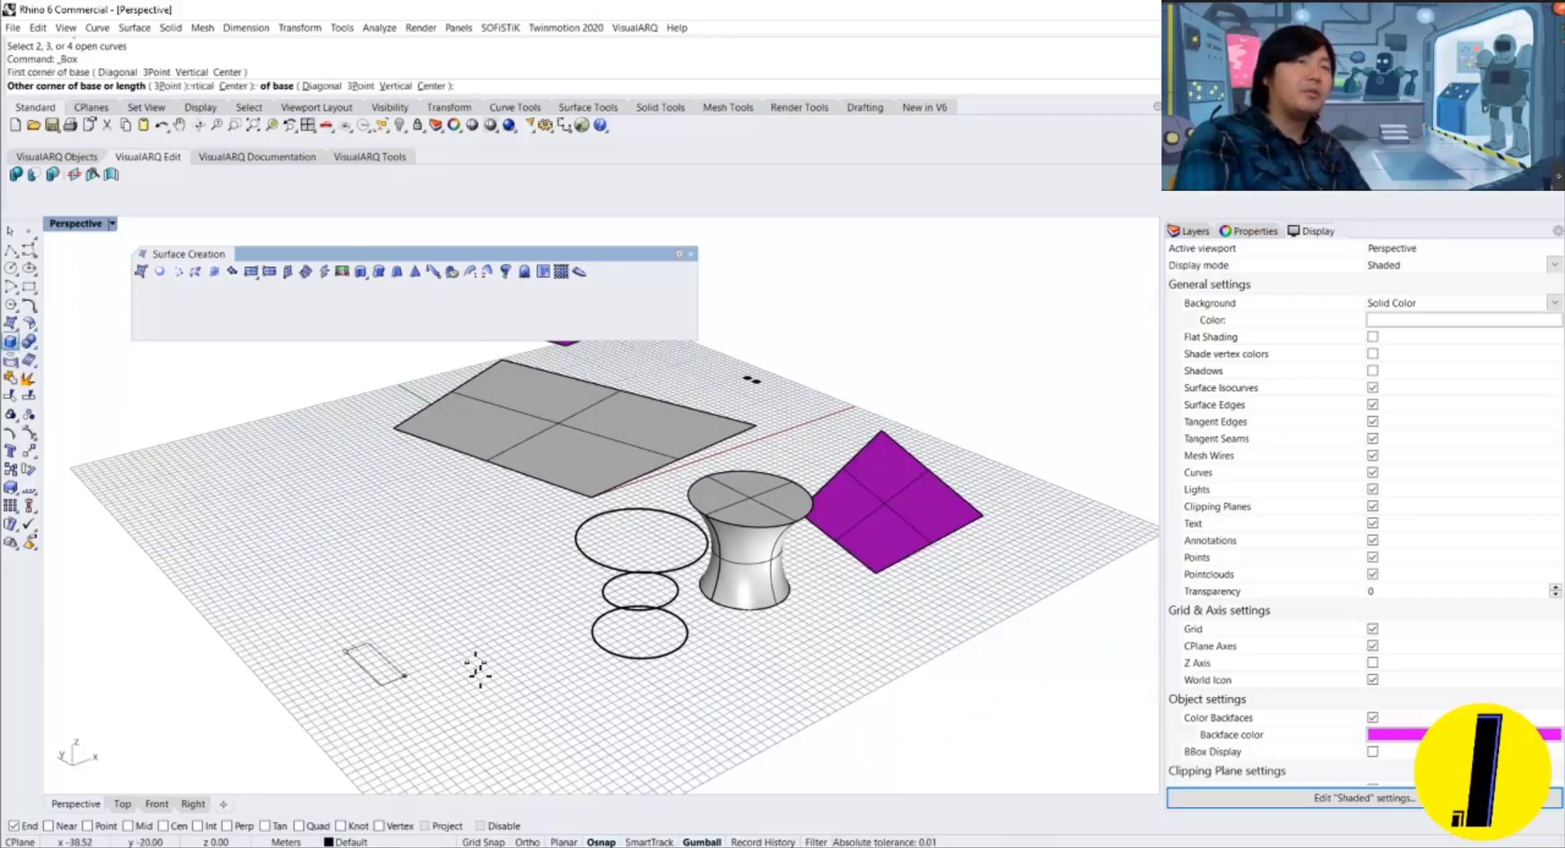
left_click(535, 667)
left_click(493, 552)
Copy the new box to a spot beside the original, leaving a gap between the two, and end the Copy command.
right_click_drag(495, 552, 528, 570)
left_click(528, 571)
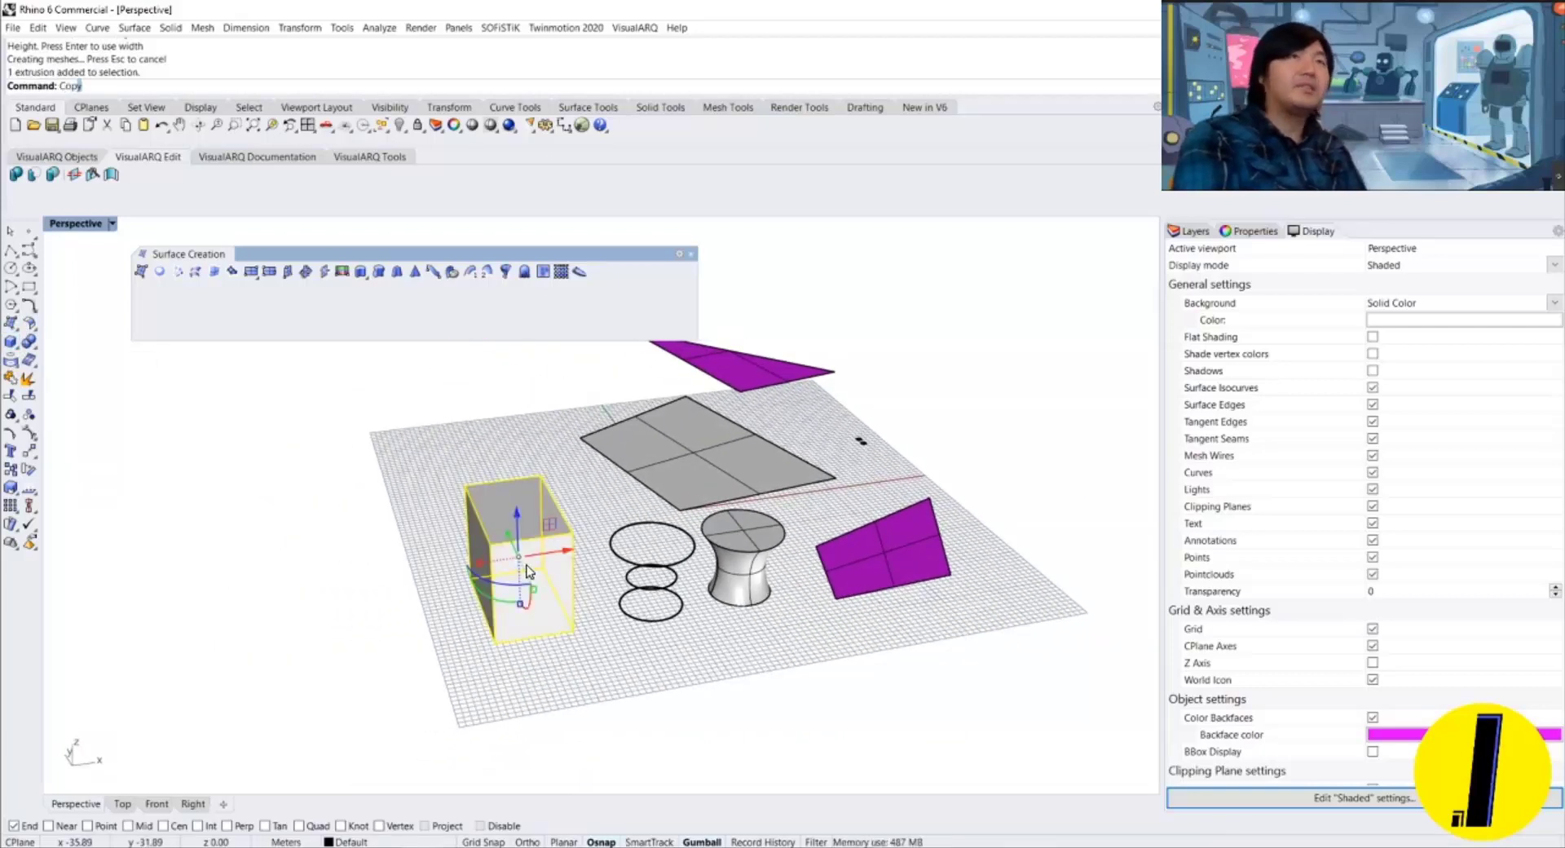
type("Copy")
key("Return")
left_click(529, 573)
left_click(324, 607)
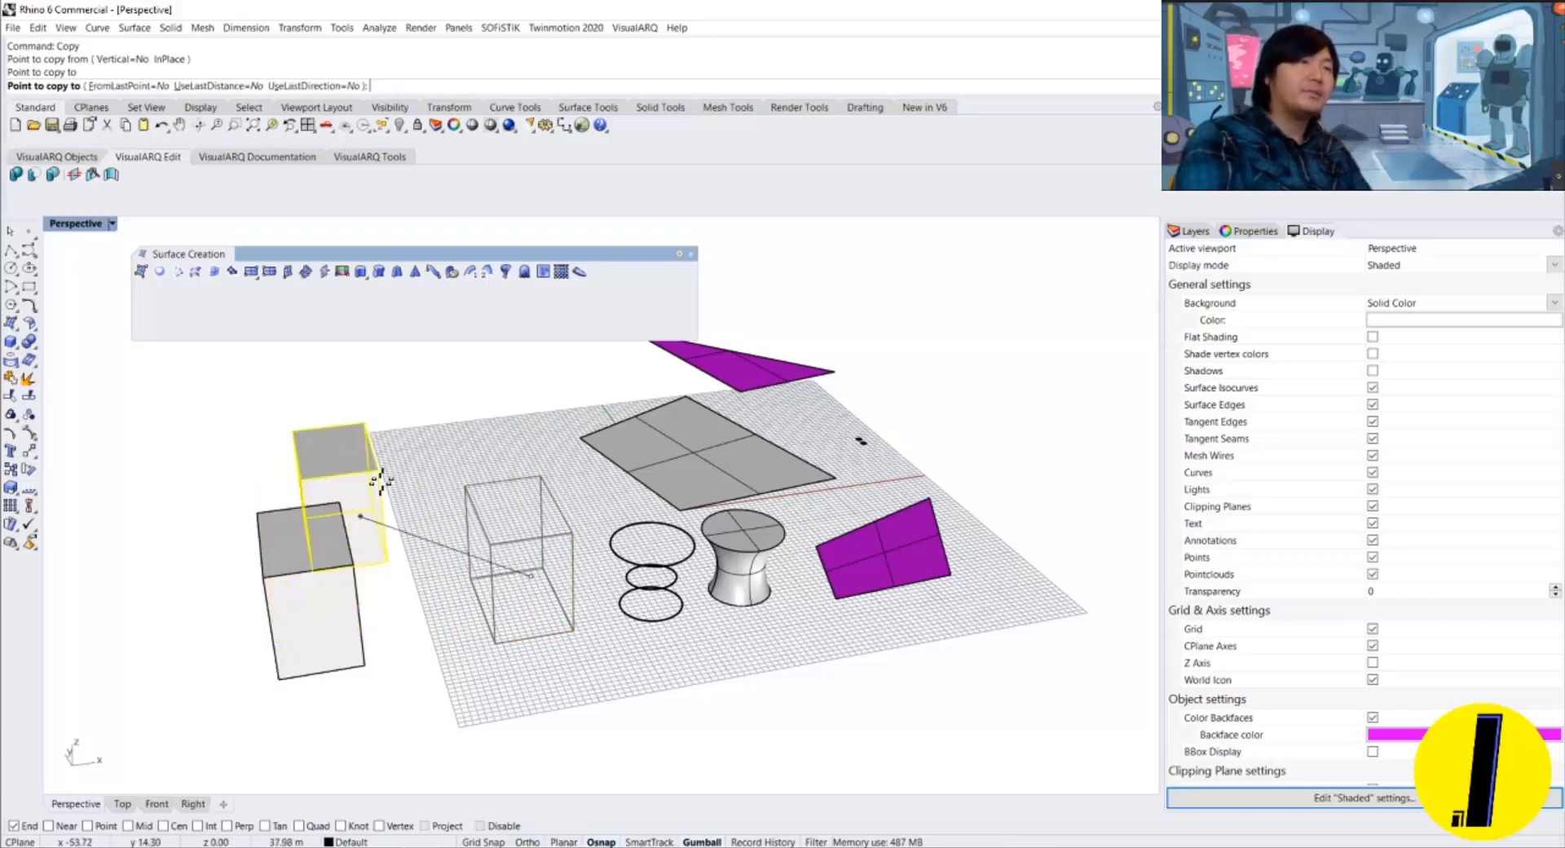
key("Escape")
Create an EdgeSrf surface bridging the facing top edges of the two boxes.
scroll(442, 530, "down", 2)
scroll(413, 515, "up", 3)
right_click_drag(442, 530, 423, 517)
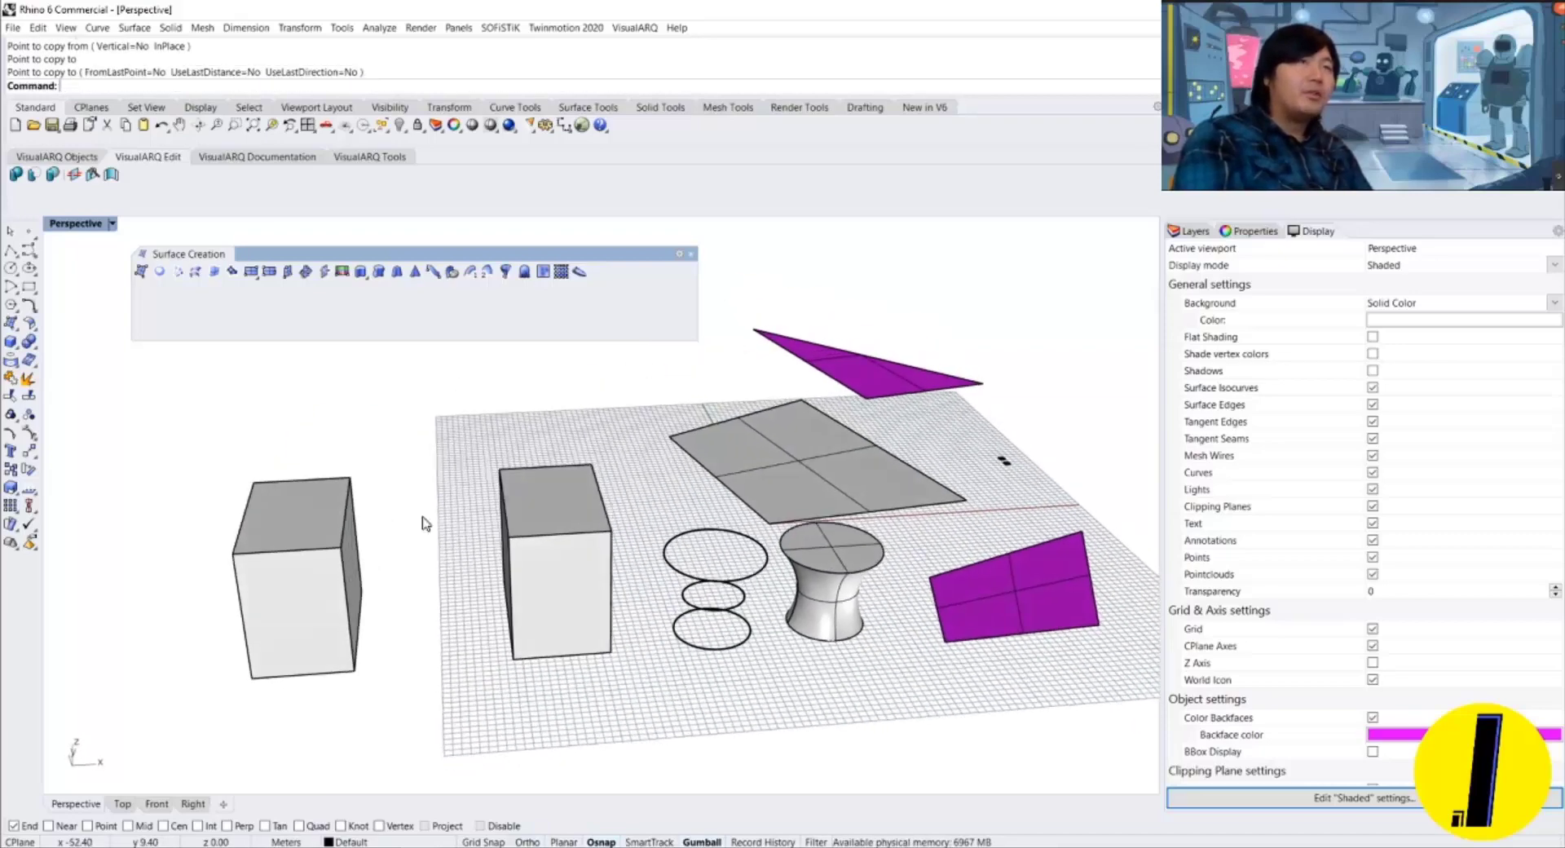
left_click(214, 273)
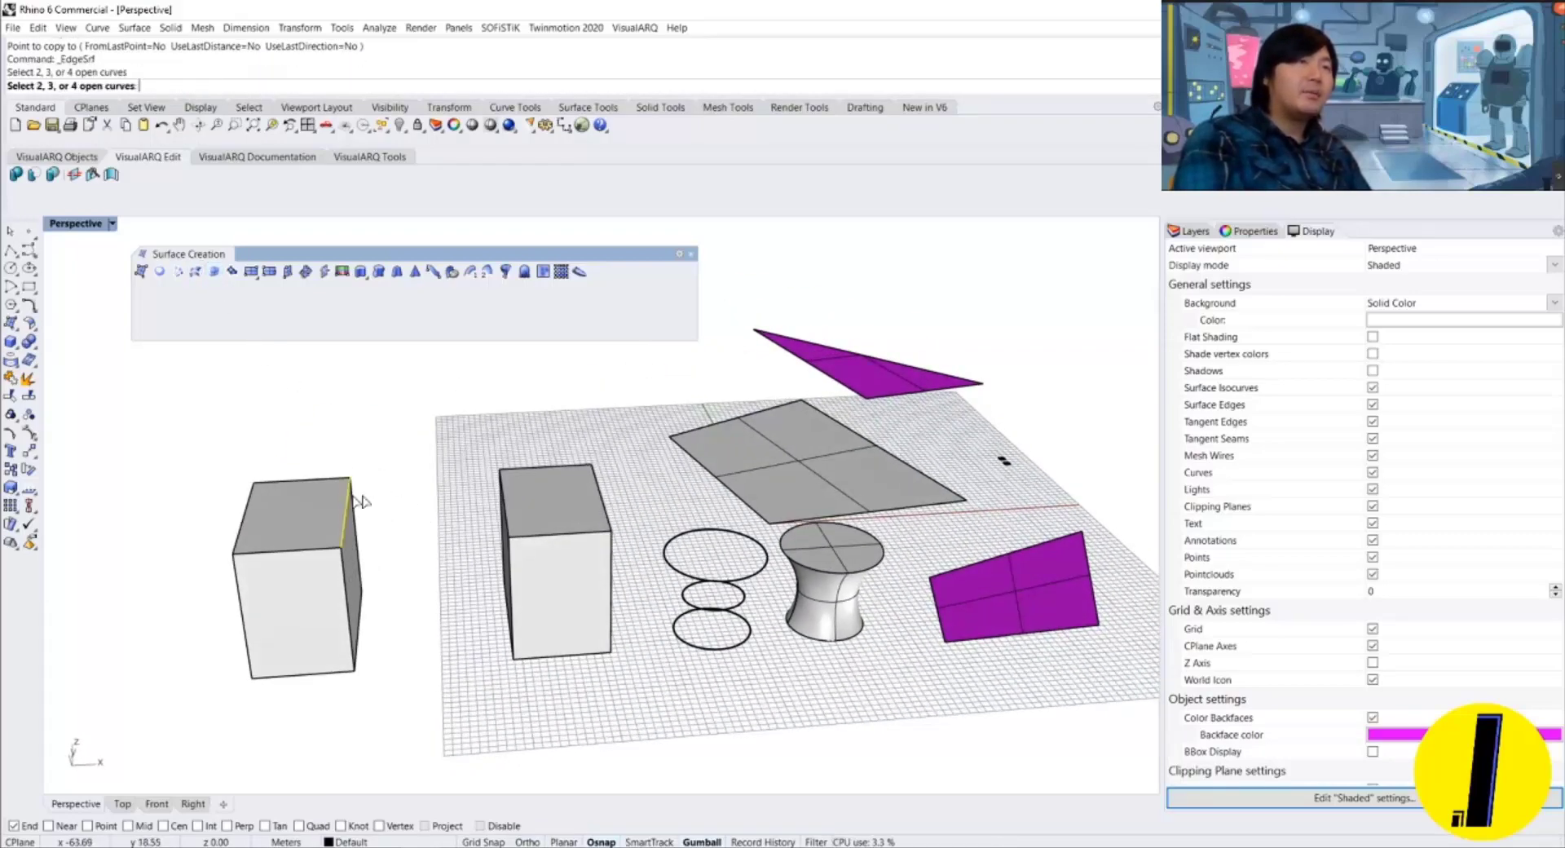
left_click(510, 503)
right_click_drag(453, 428, 452, 484)
key("Return")
Create a triangular EdgeSrf surface from the copied box's front inner vertical edge and the adjoining front edge of the top bridge.
right_click_drag(352, 549, 341, 564)
key("Return")
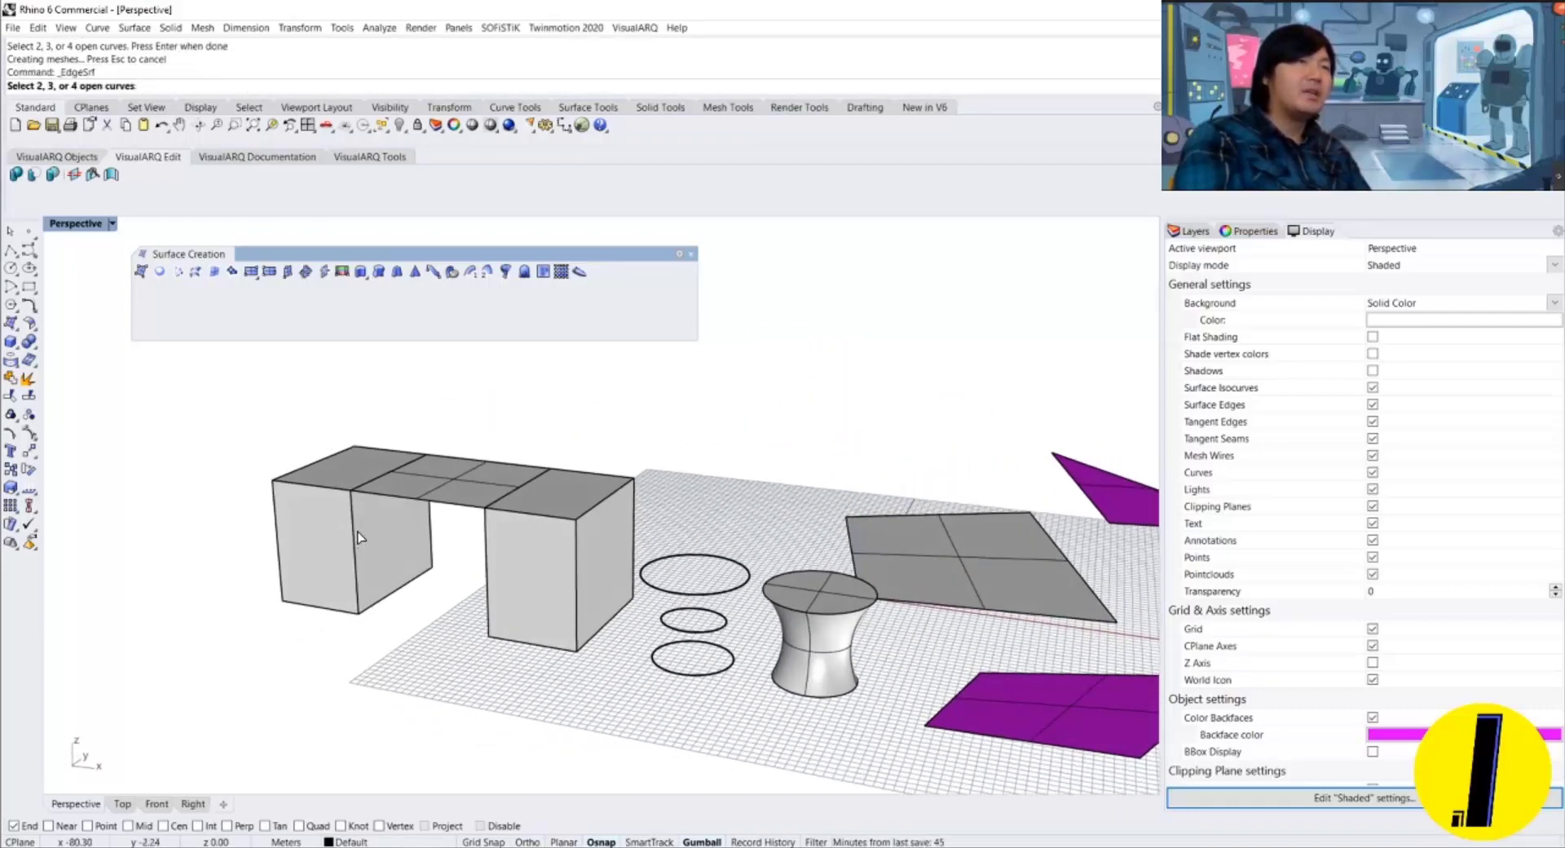
left_click(356, 537)
left_click(454, 513)
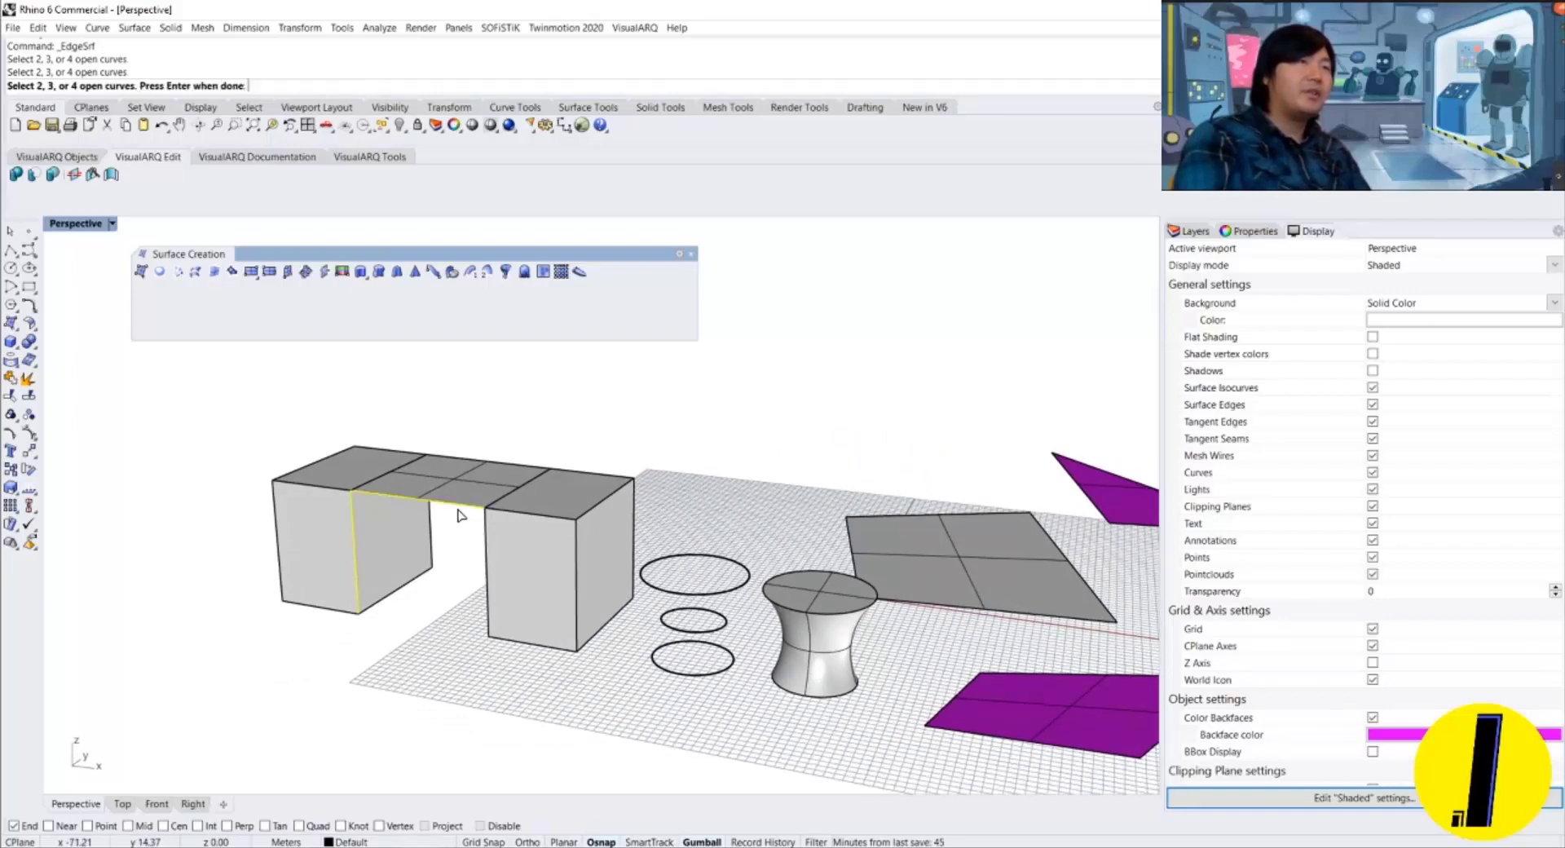
key("Return")
Fill the rest of the front gap with an EdgeSrf surface from the original box's inner vertical edge and the triangle's diagonal edge.
right_click_drag(436, 561, 505, 529)
key("Return")
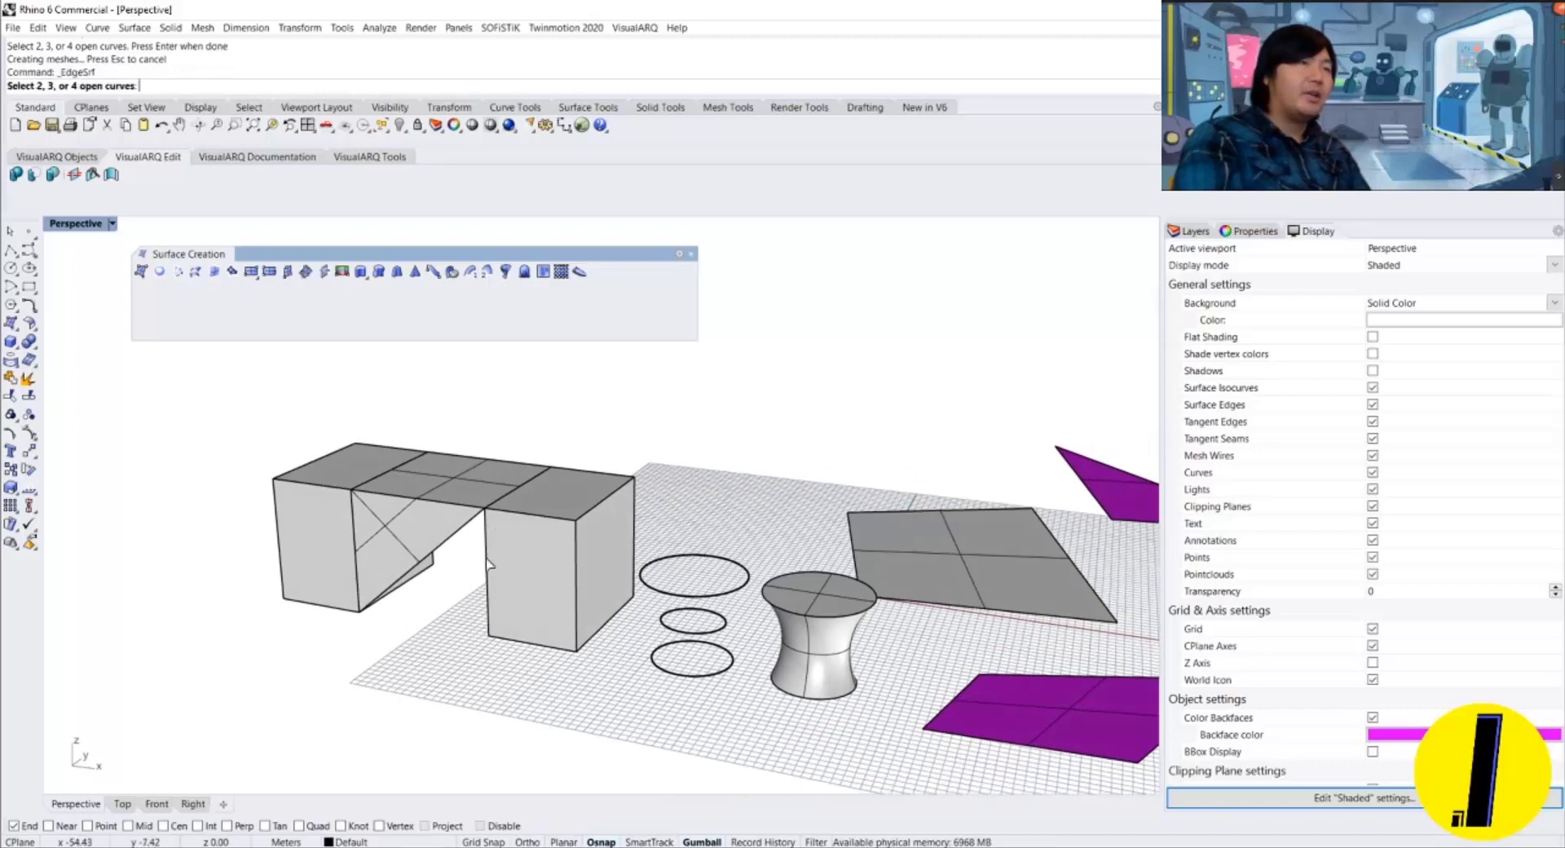
left_click(487, 551)
left_click(461, 534)
key("Return")
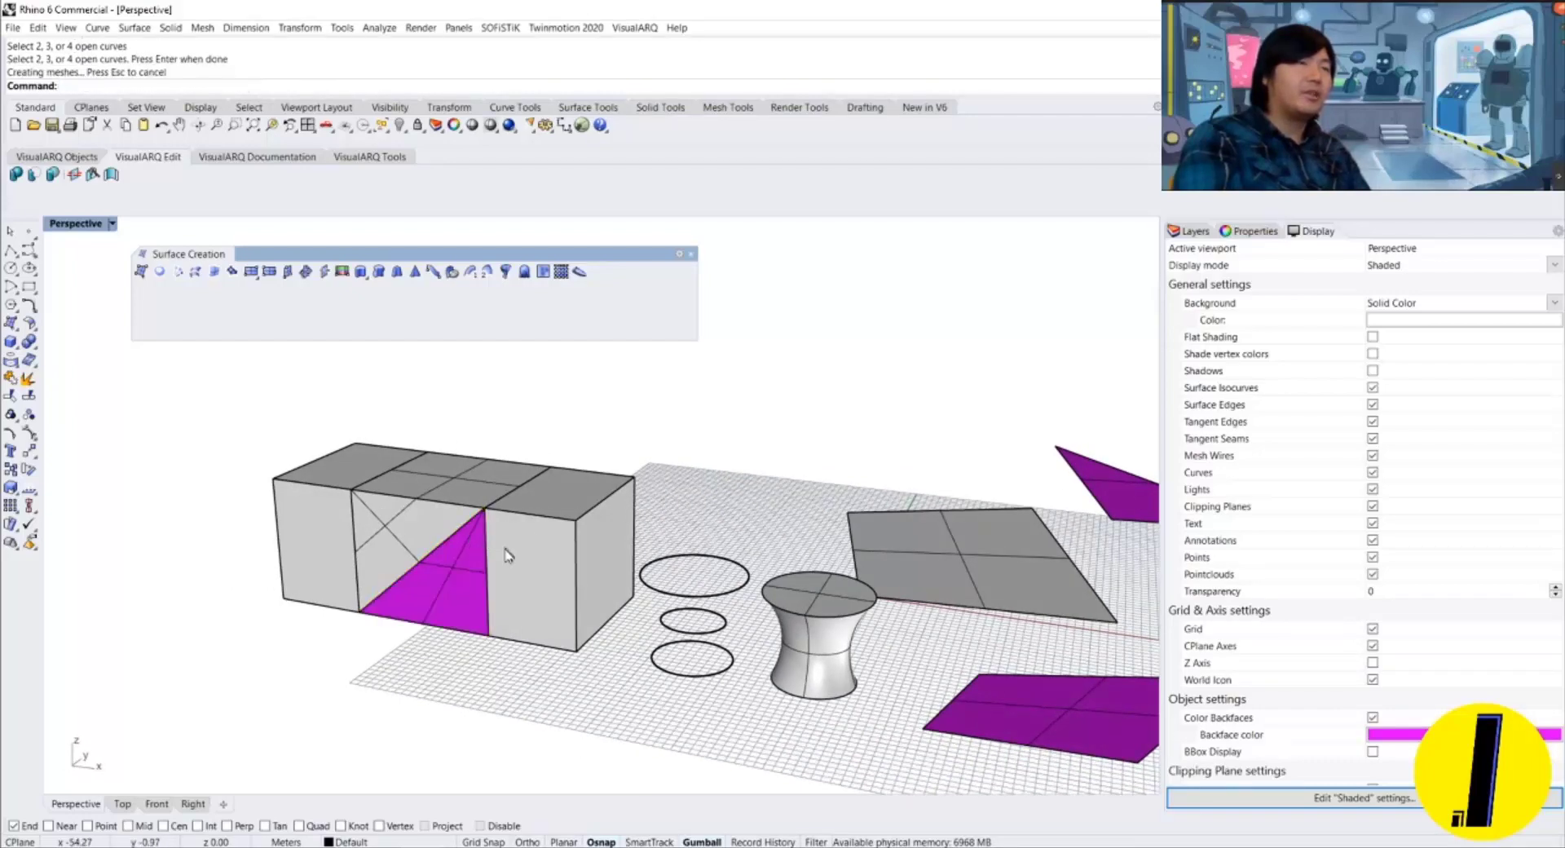
Flip the normal direction of the magenta triangular surface with Dir and deselect it.
left_click(455, 549)
scroll(454, 548, "up", 4)
type("Dir")
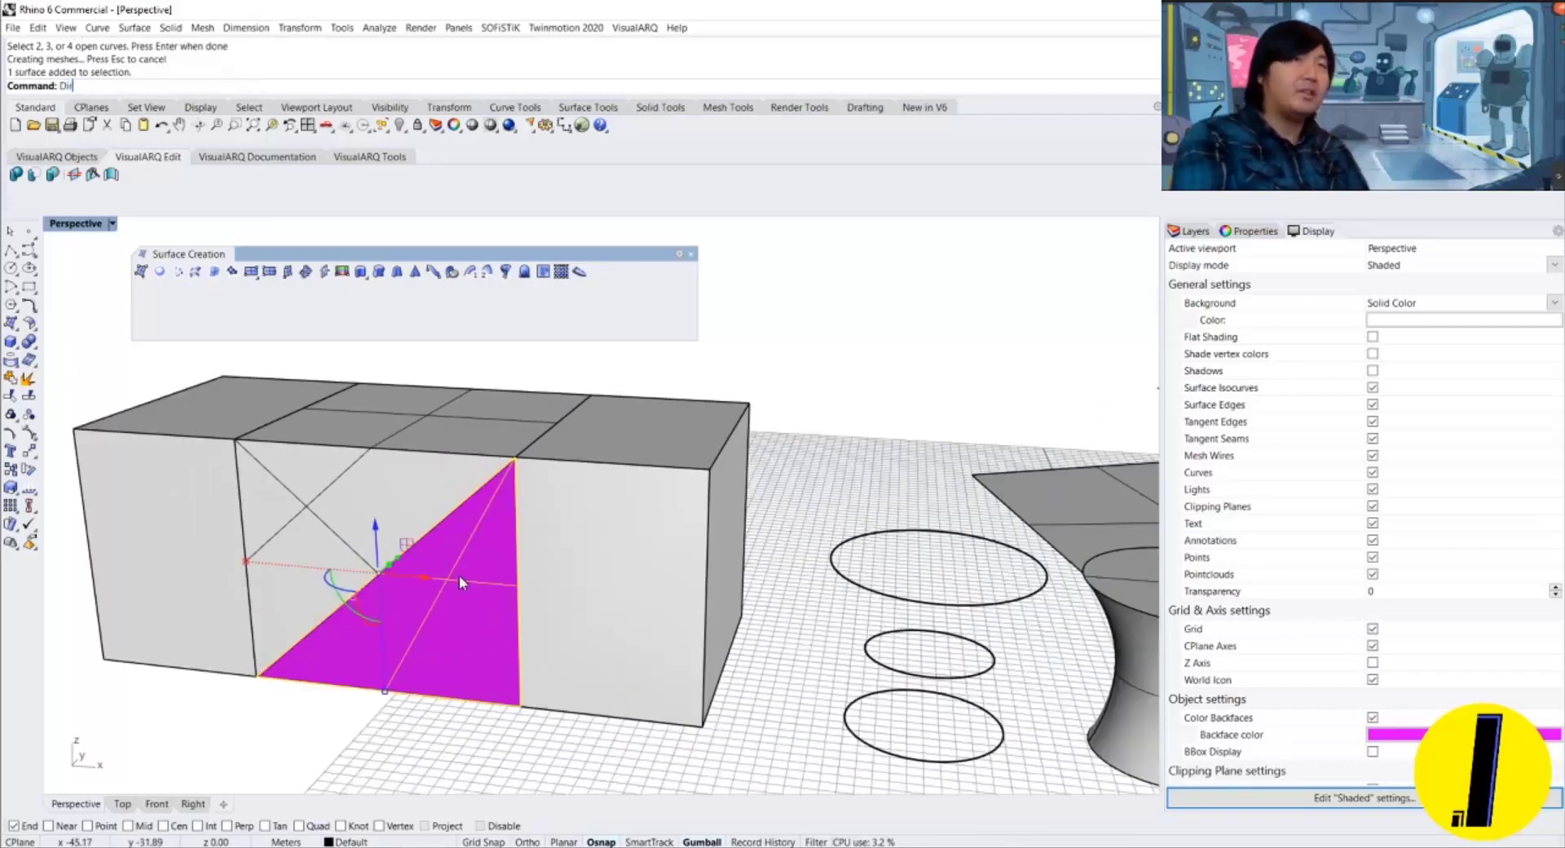
key("Return")
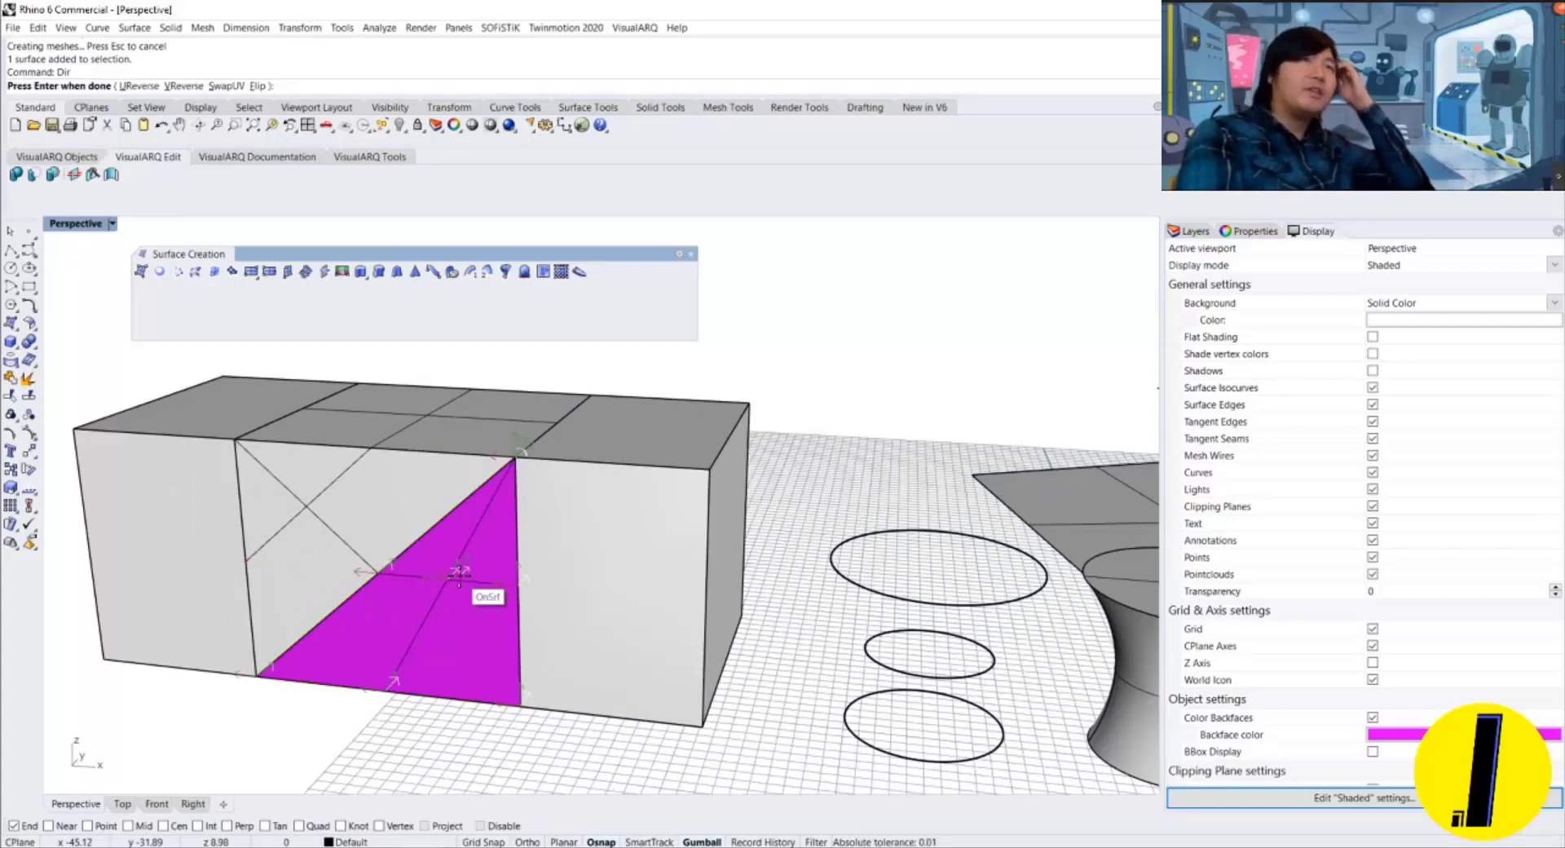
type("f")
key("Return")
key("Return")
key("Escape")
Close the back of the gap with an EdgeSrf surface between the two boxes' facing vertical edges.
right_click_drag(689, 633, 498, 499)
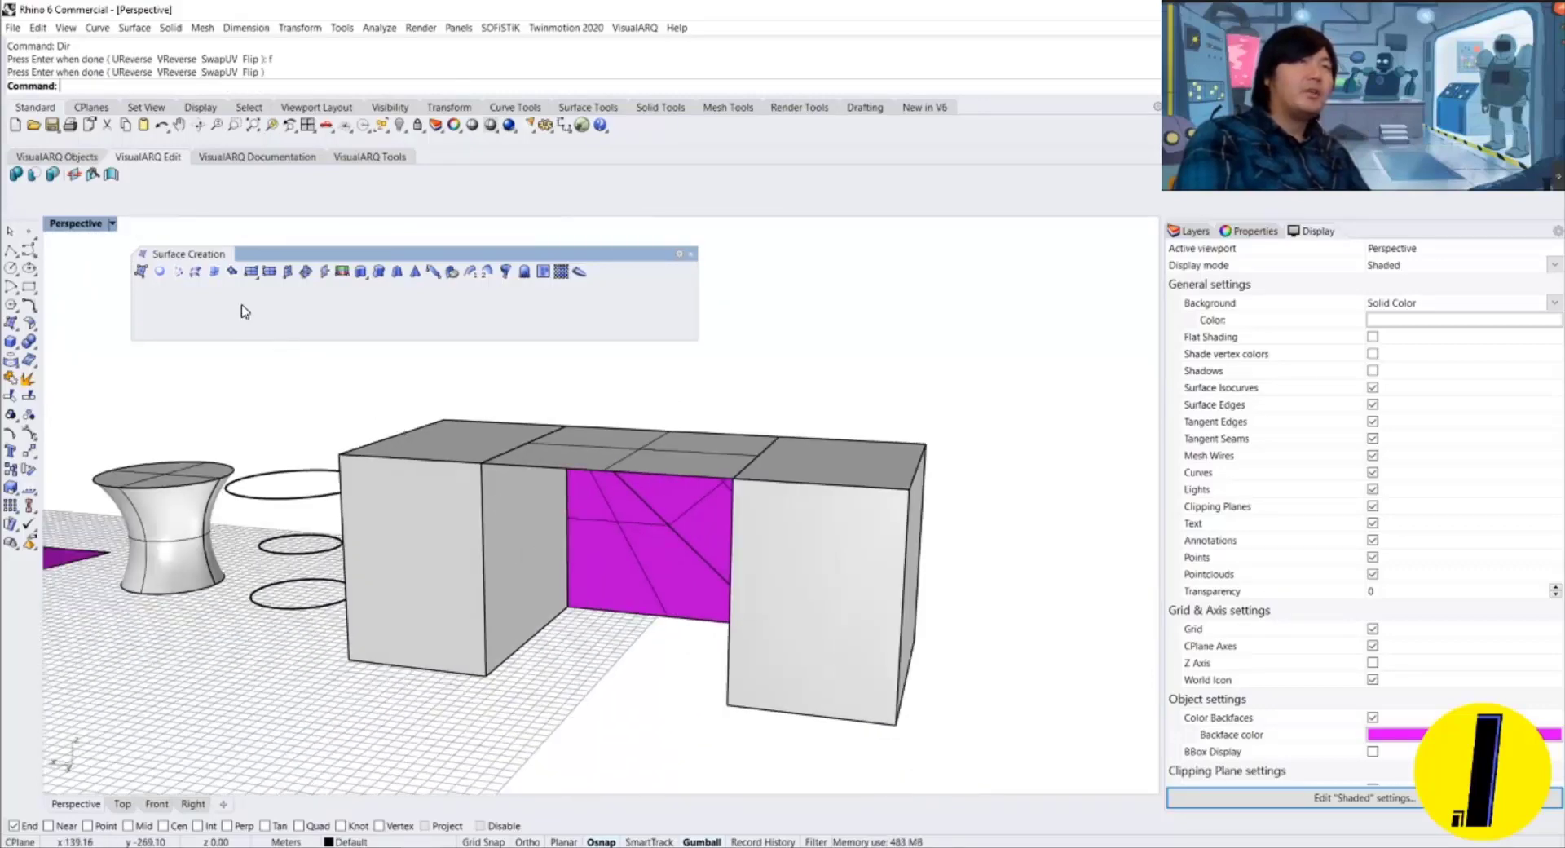
left_click(214, 271)
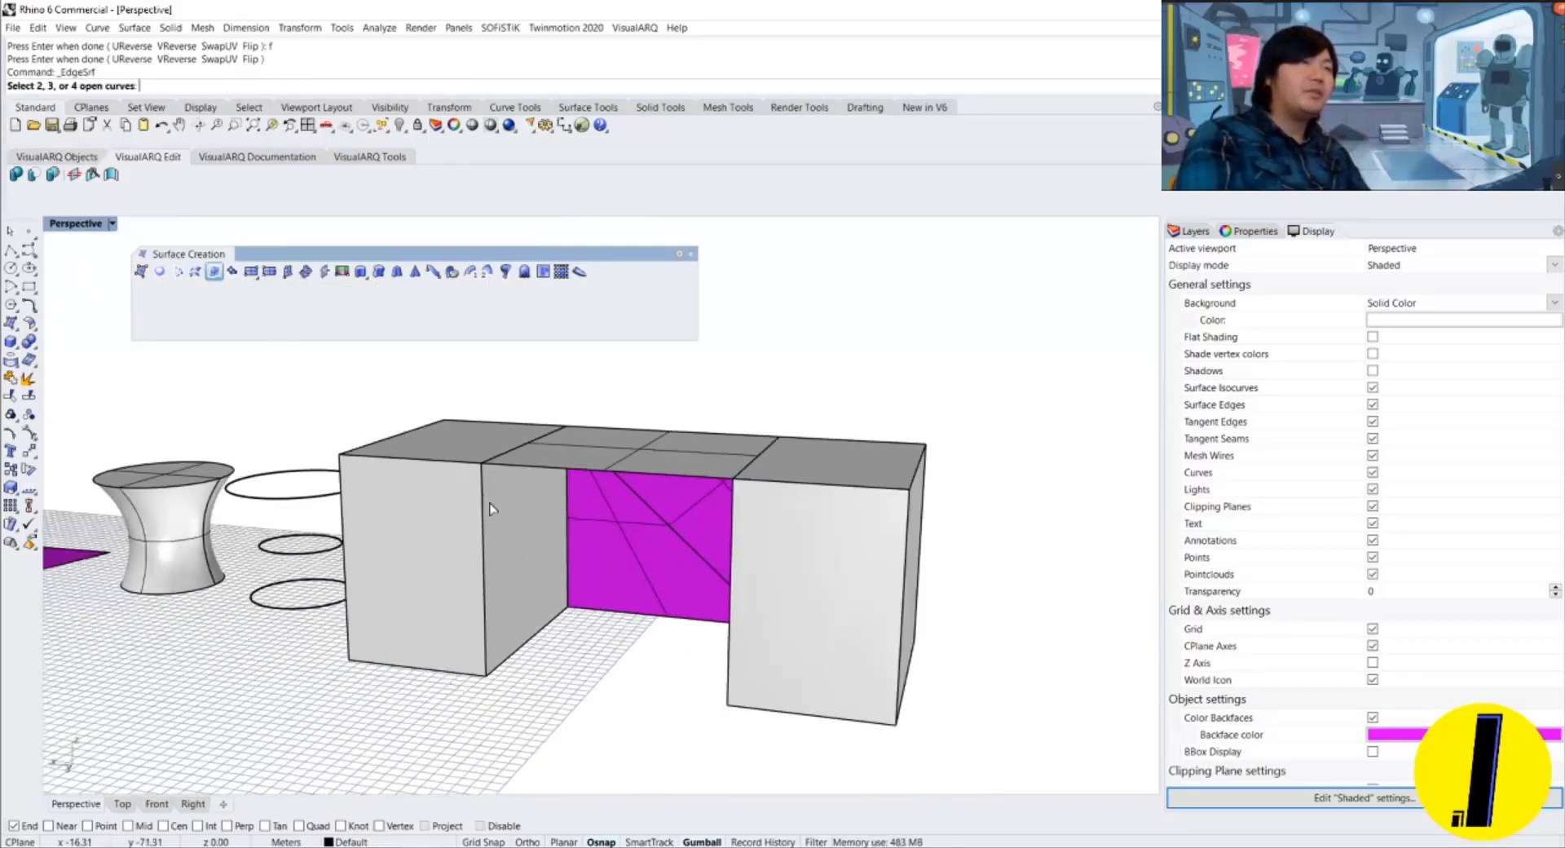
left_click(483, 509)
left_click(730, 530)
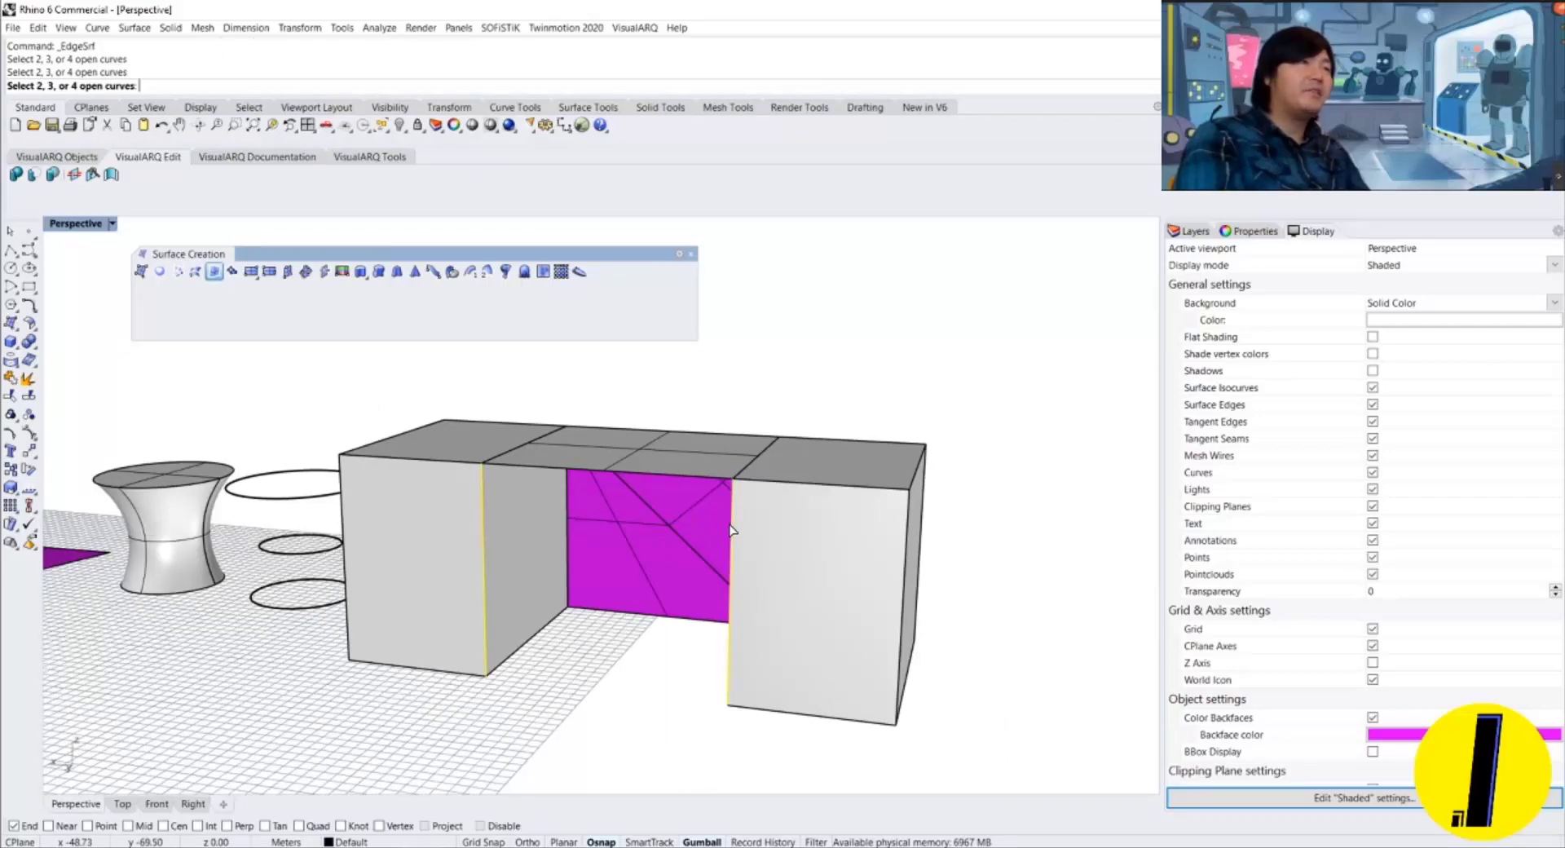
key("Return")
Close the underside of the gap between the boxes with another EdgeSrf surface.
right_click_drag(726, 524, 598, 414)
key("Return")
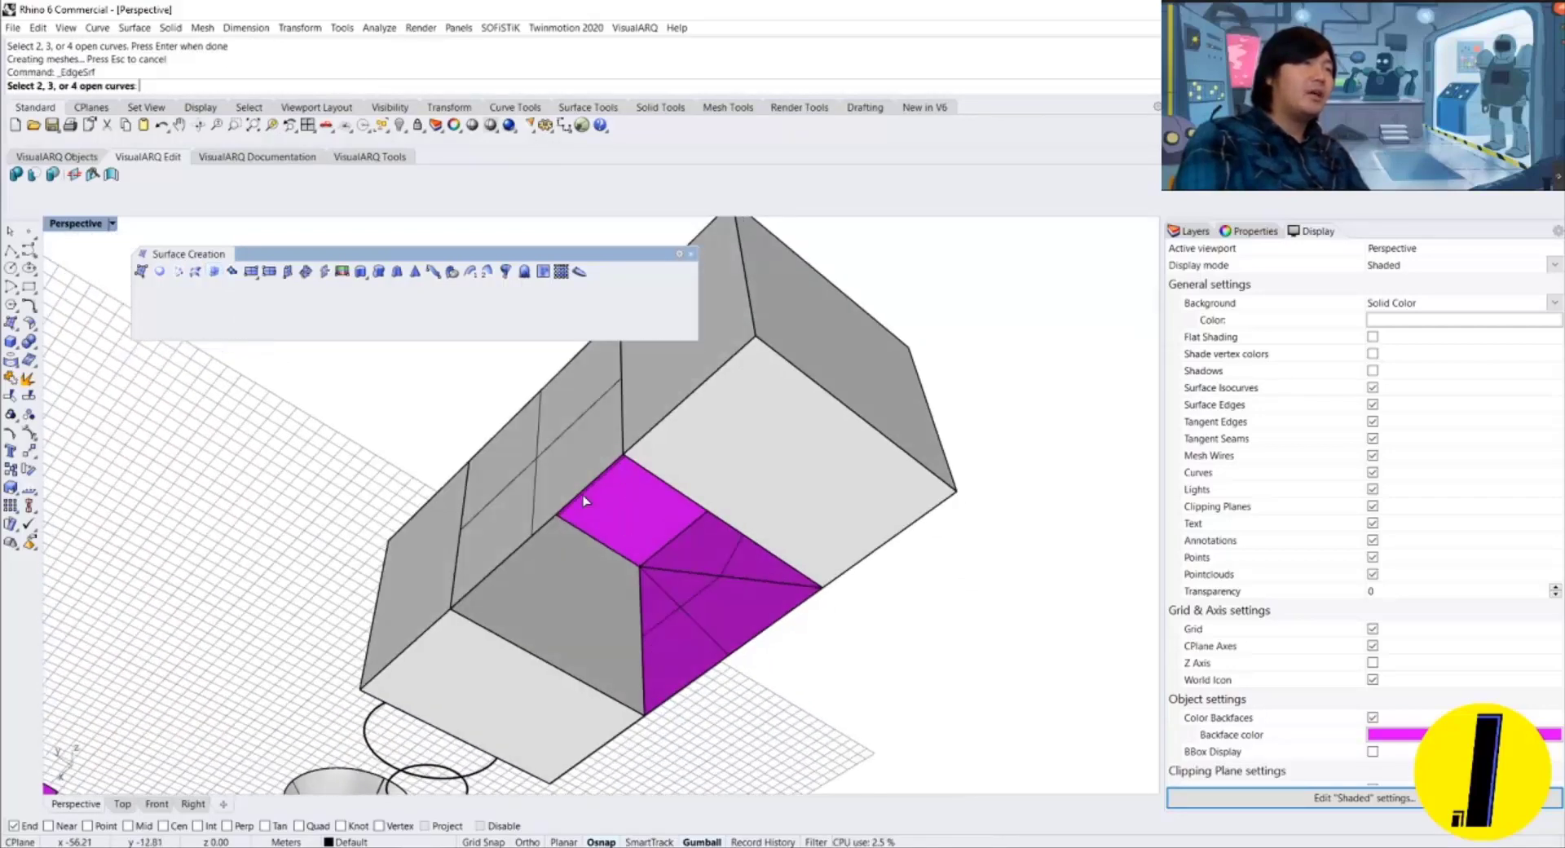
right_click_drag(764, 562, 635, 650)
left_click(648, 475)
key("Return")
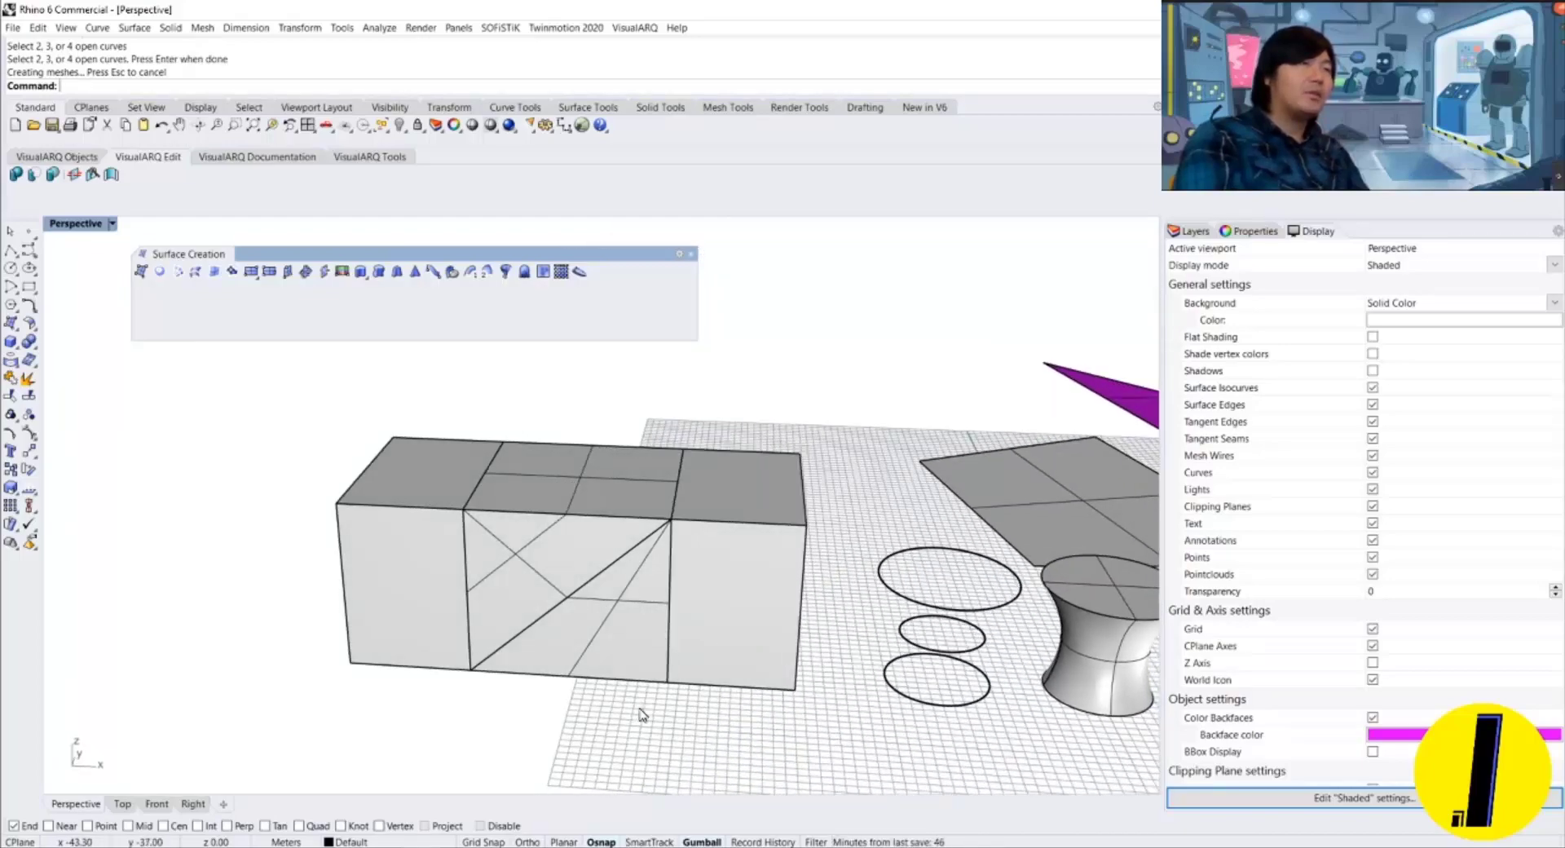
Join all the surfaces bridging the two boxes and run What on the result to read its object description.
left_click_drag(640, 715, 534, 401)
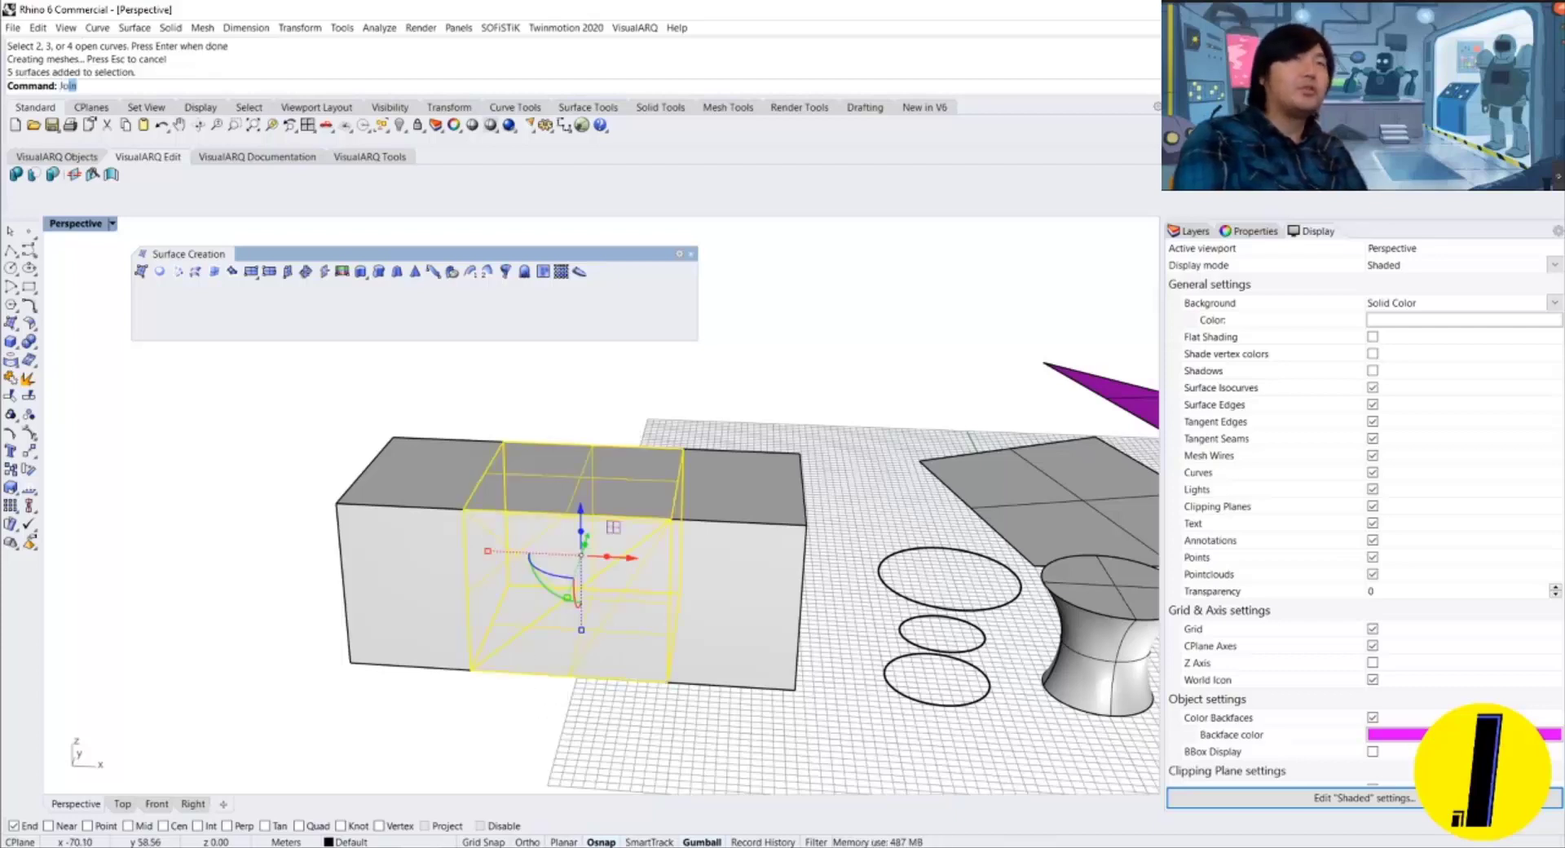
key("Return")
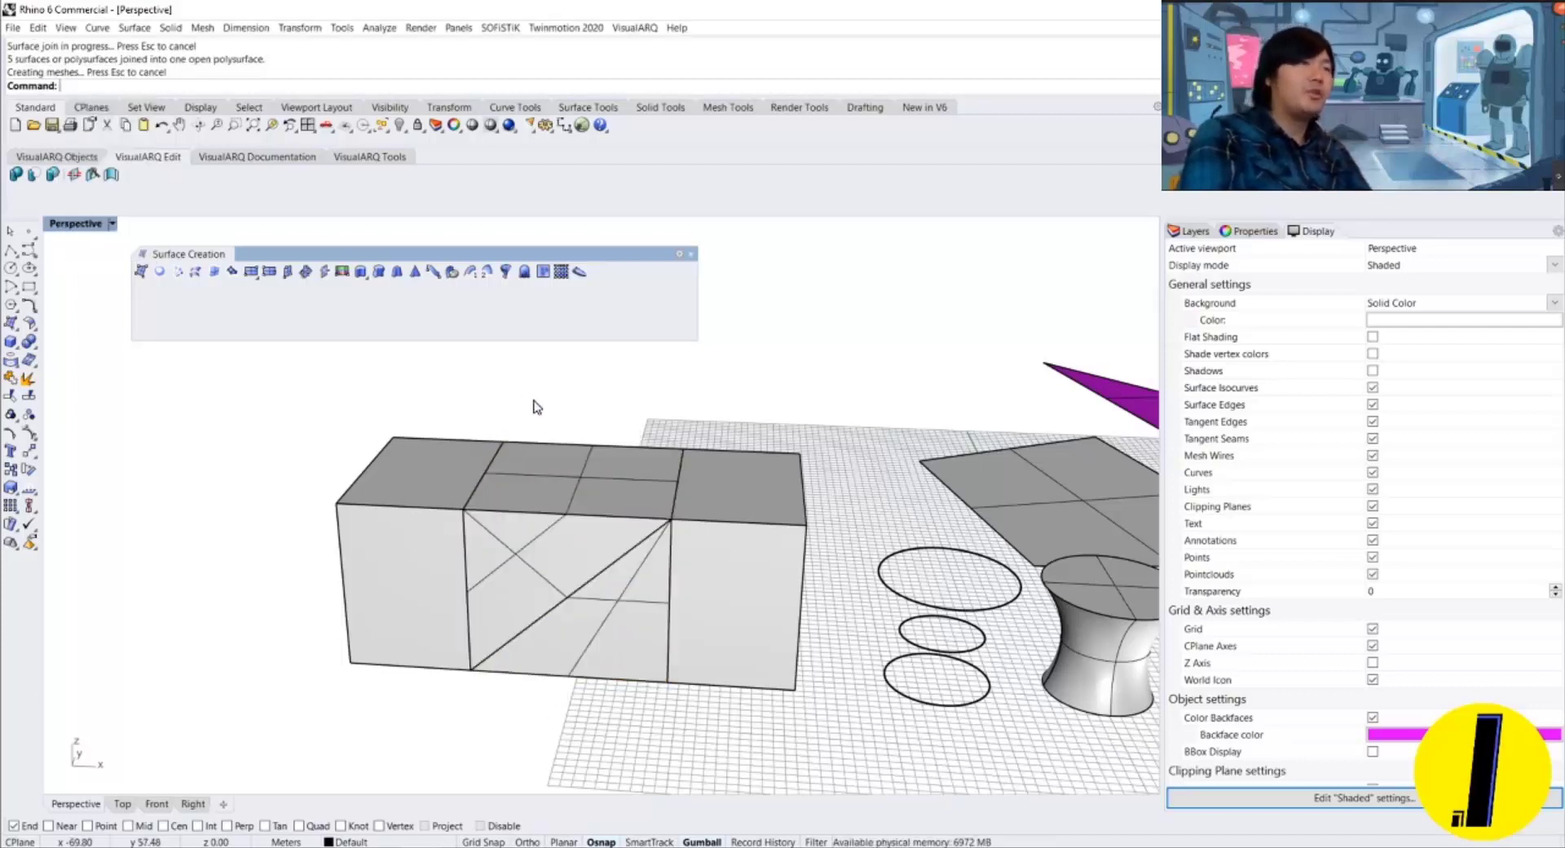
left_click(579, 477)
type("What")
key("Return")
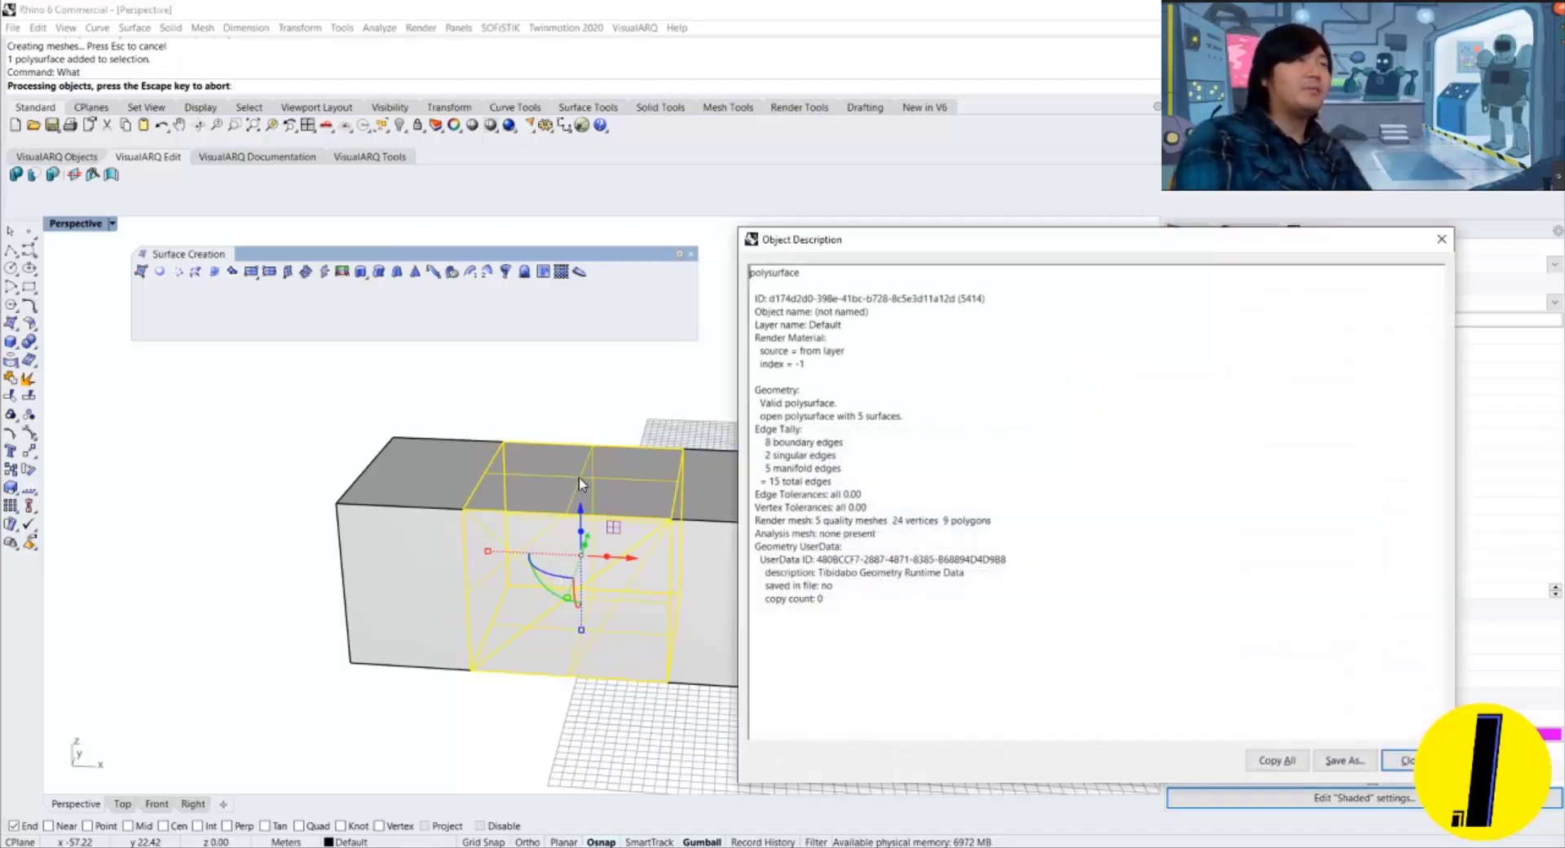
key("Escape")
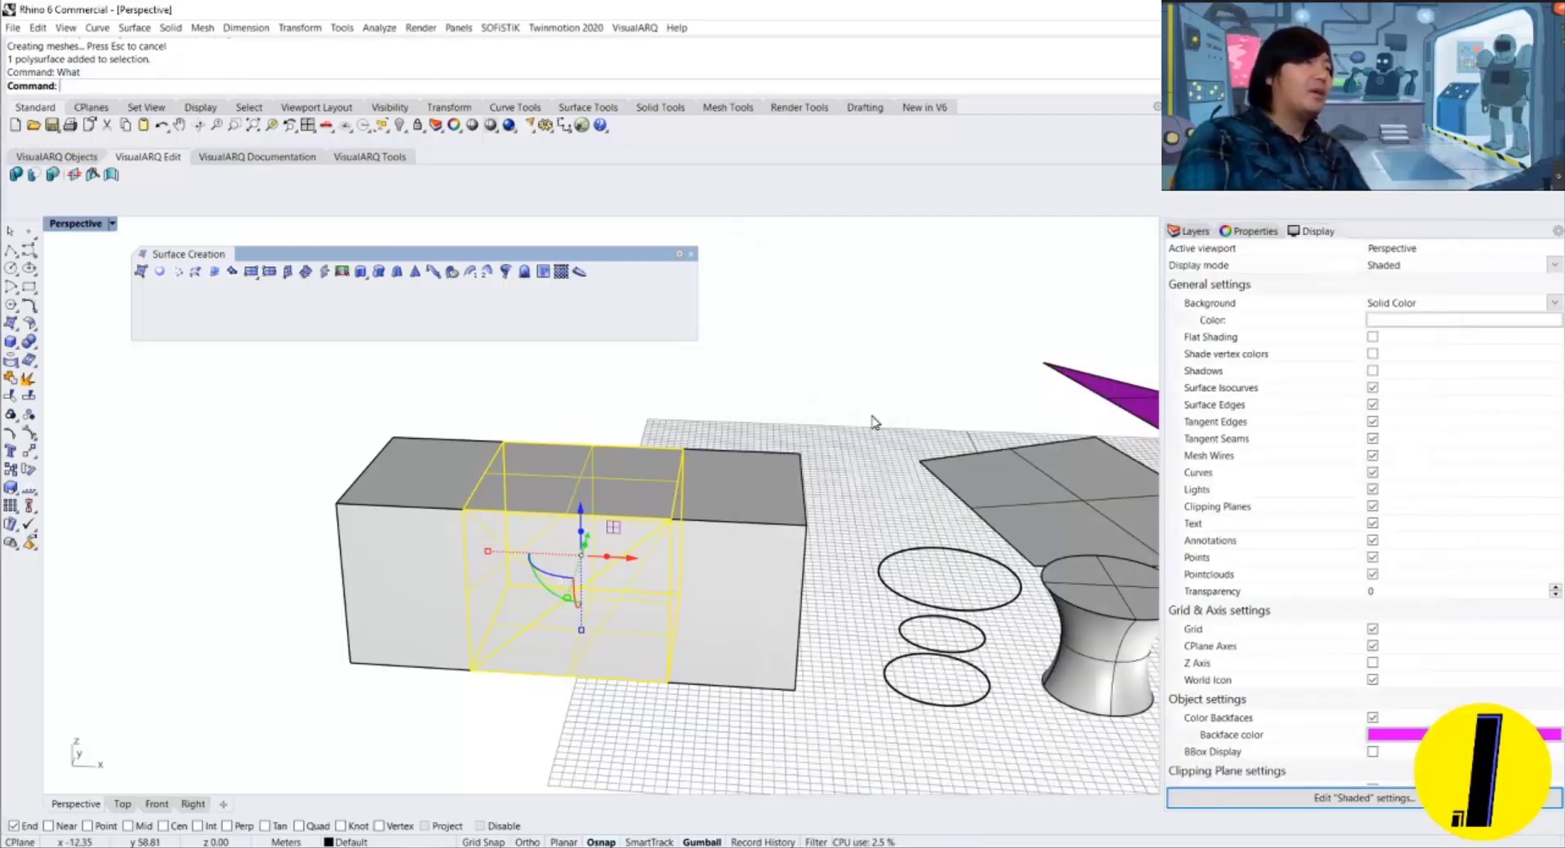
right_click_drag(873, 421, 725, 483)
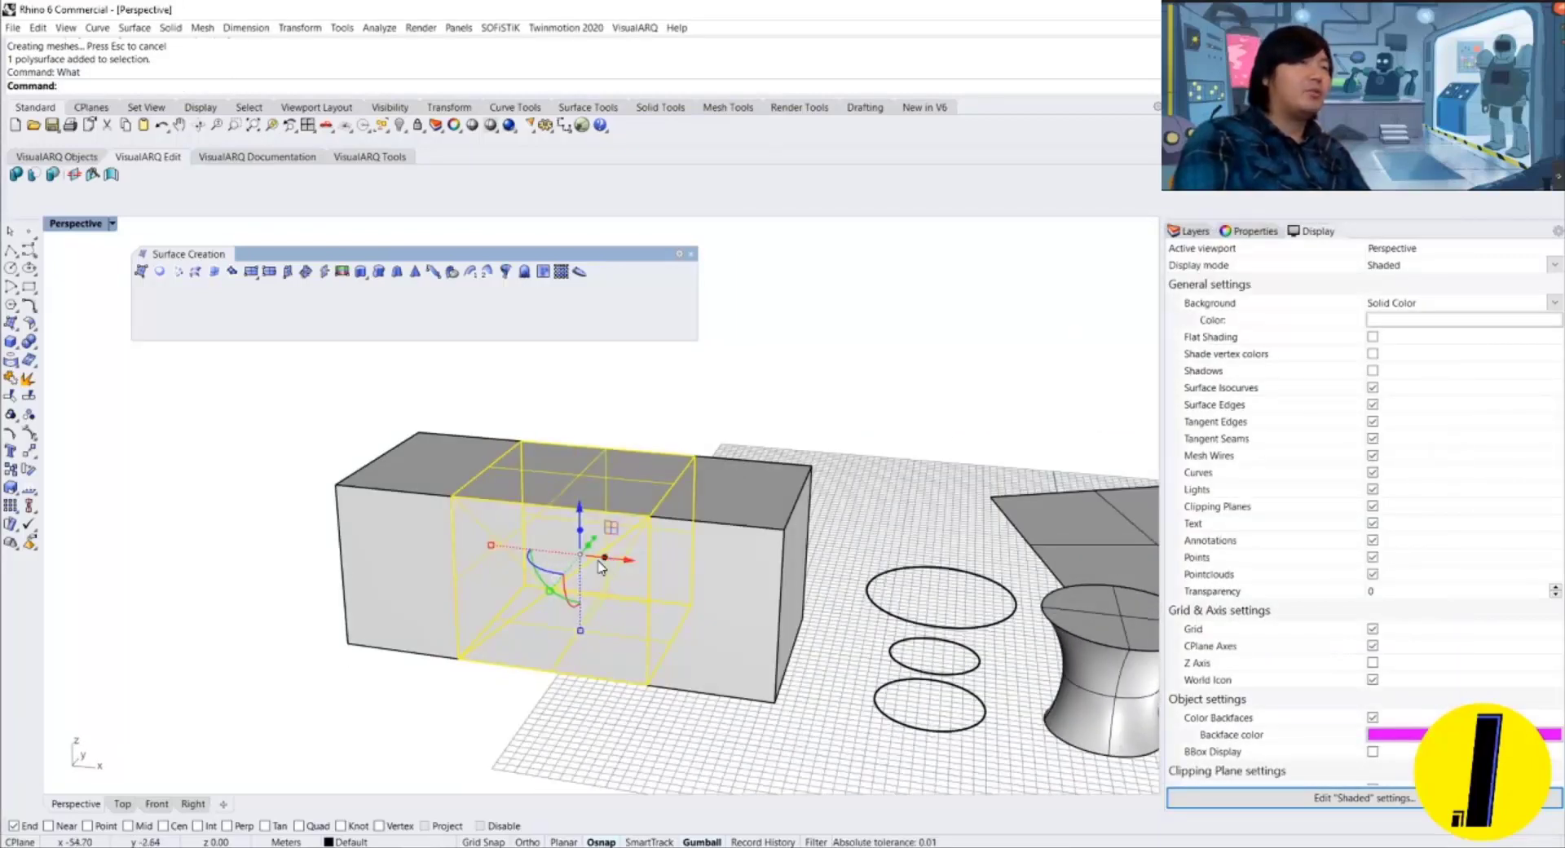
right_click_drag(489, 630, 544, 562)
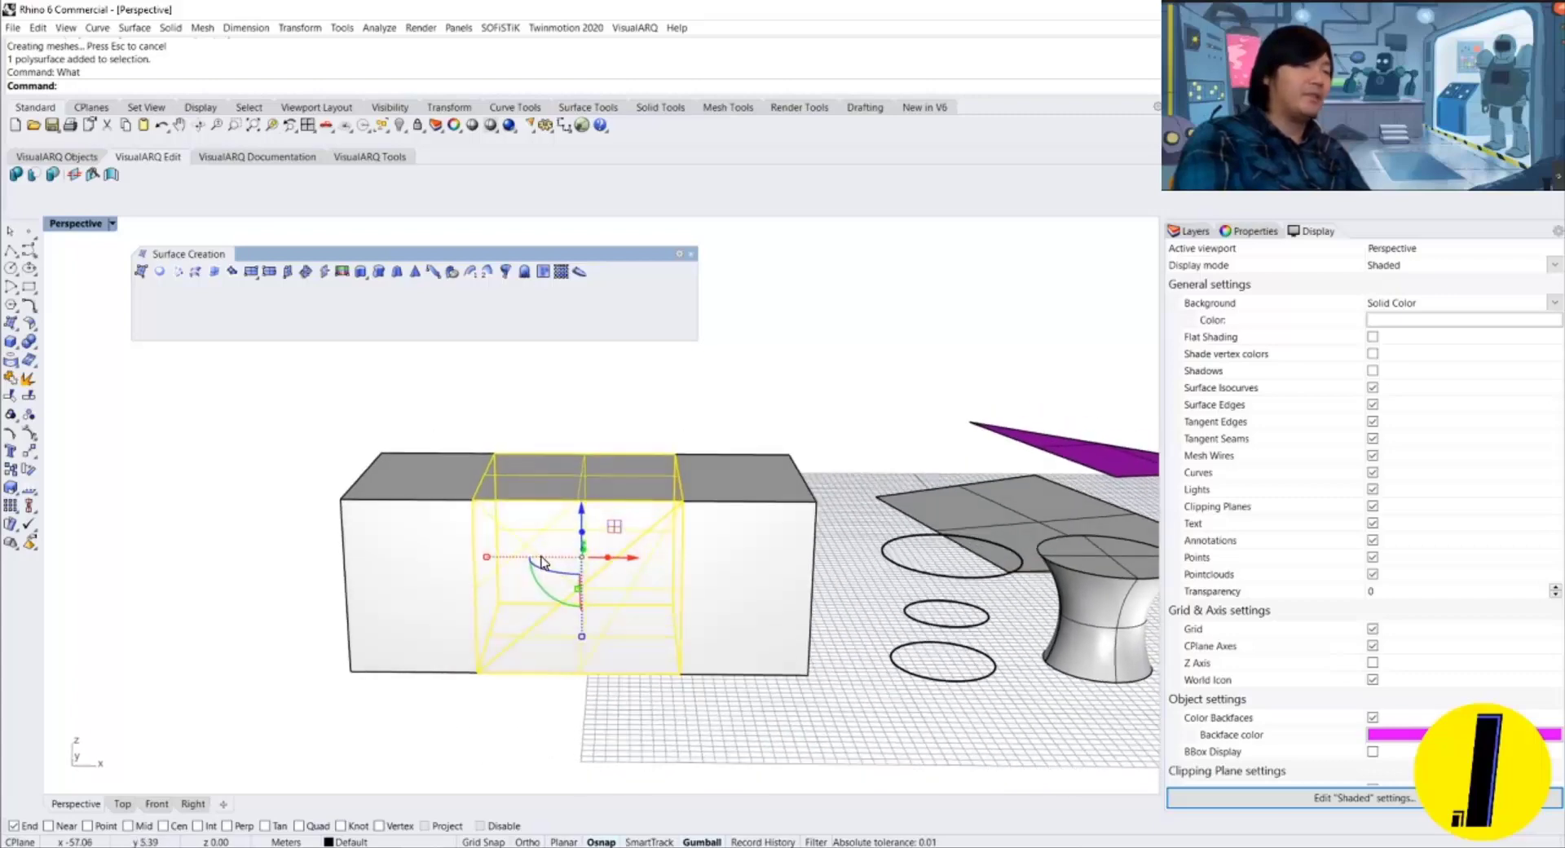
Isolate the joined polysurface bridging the two boxes and view its open side.
key("Return")
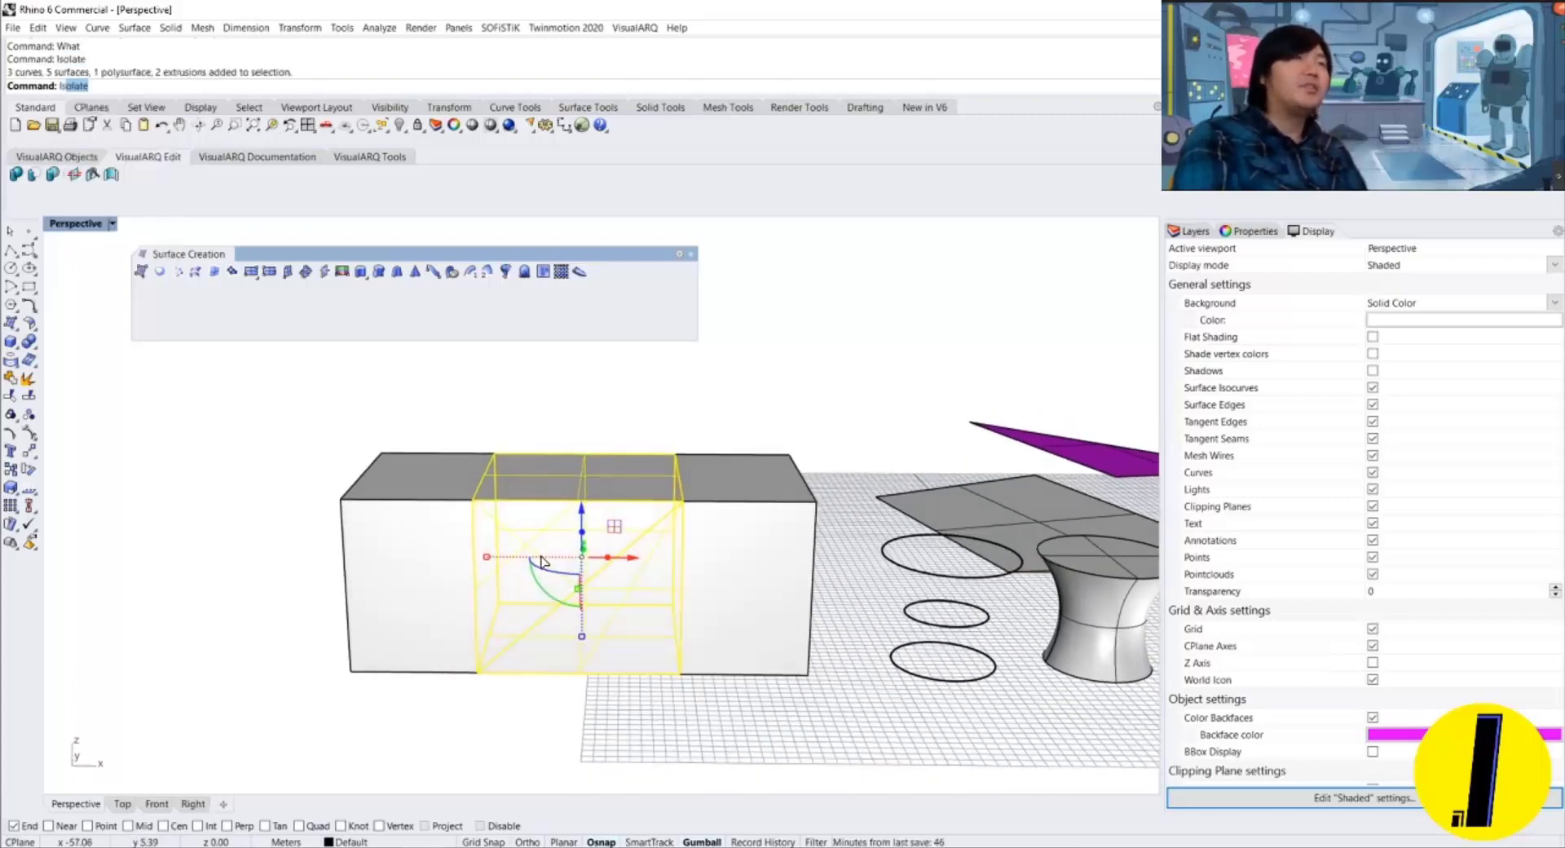
right_click_drag(626, 608, 660, 515)
left_click(660, 515)
key("Escape")
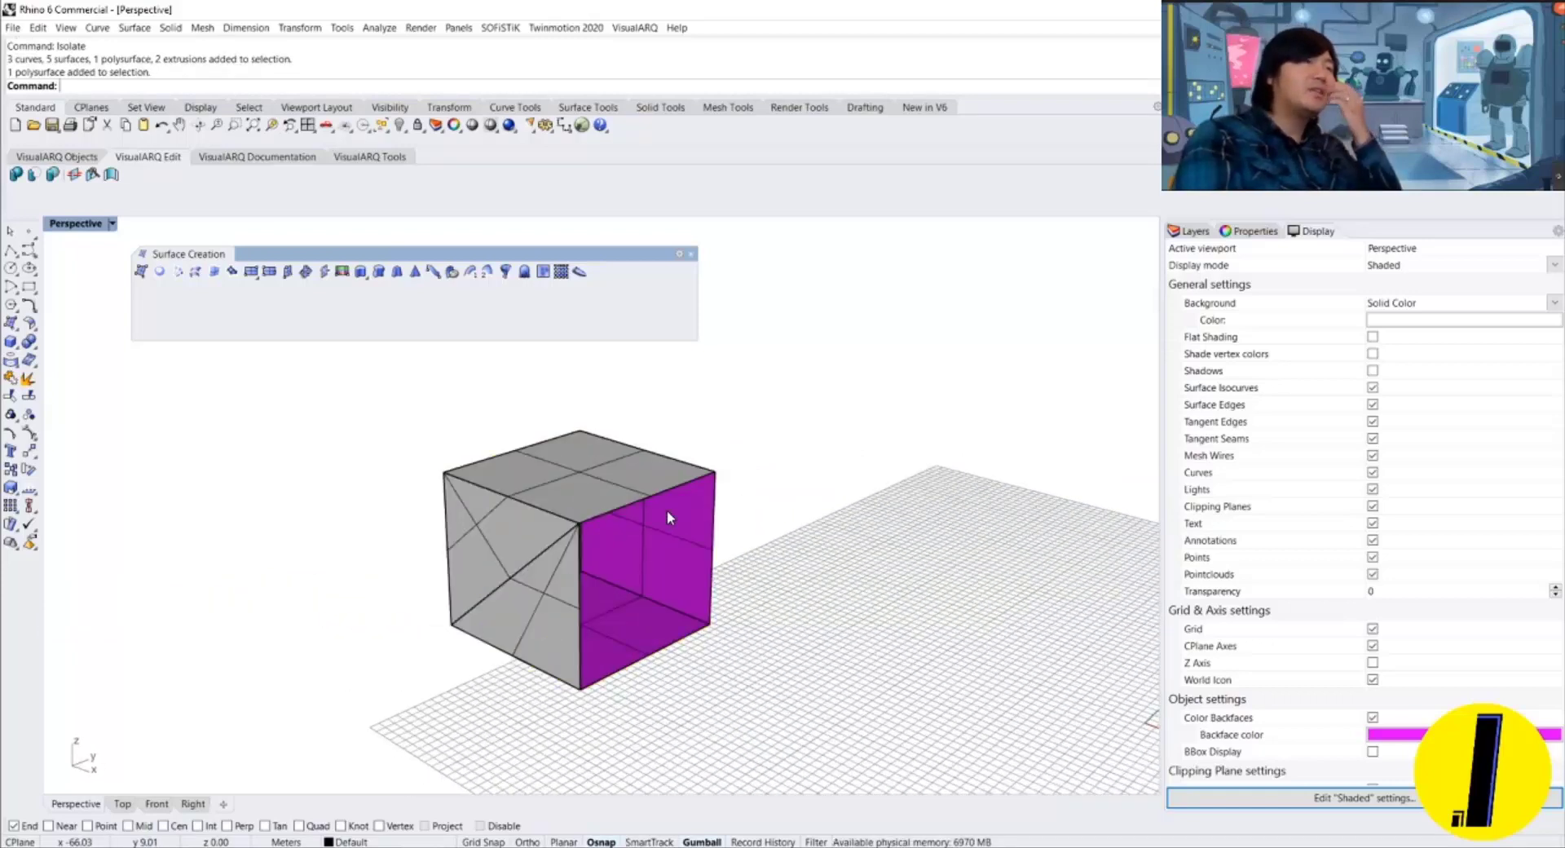
Cap the open sides of the isolated polysurface to turn it into a closed solid.
left_click(548, 562)
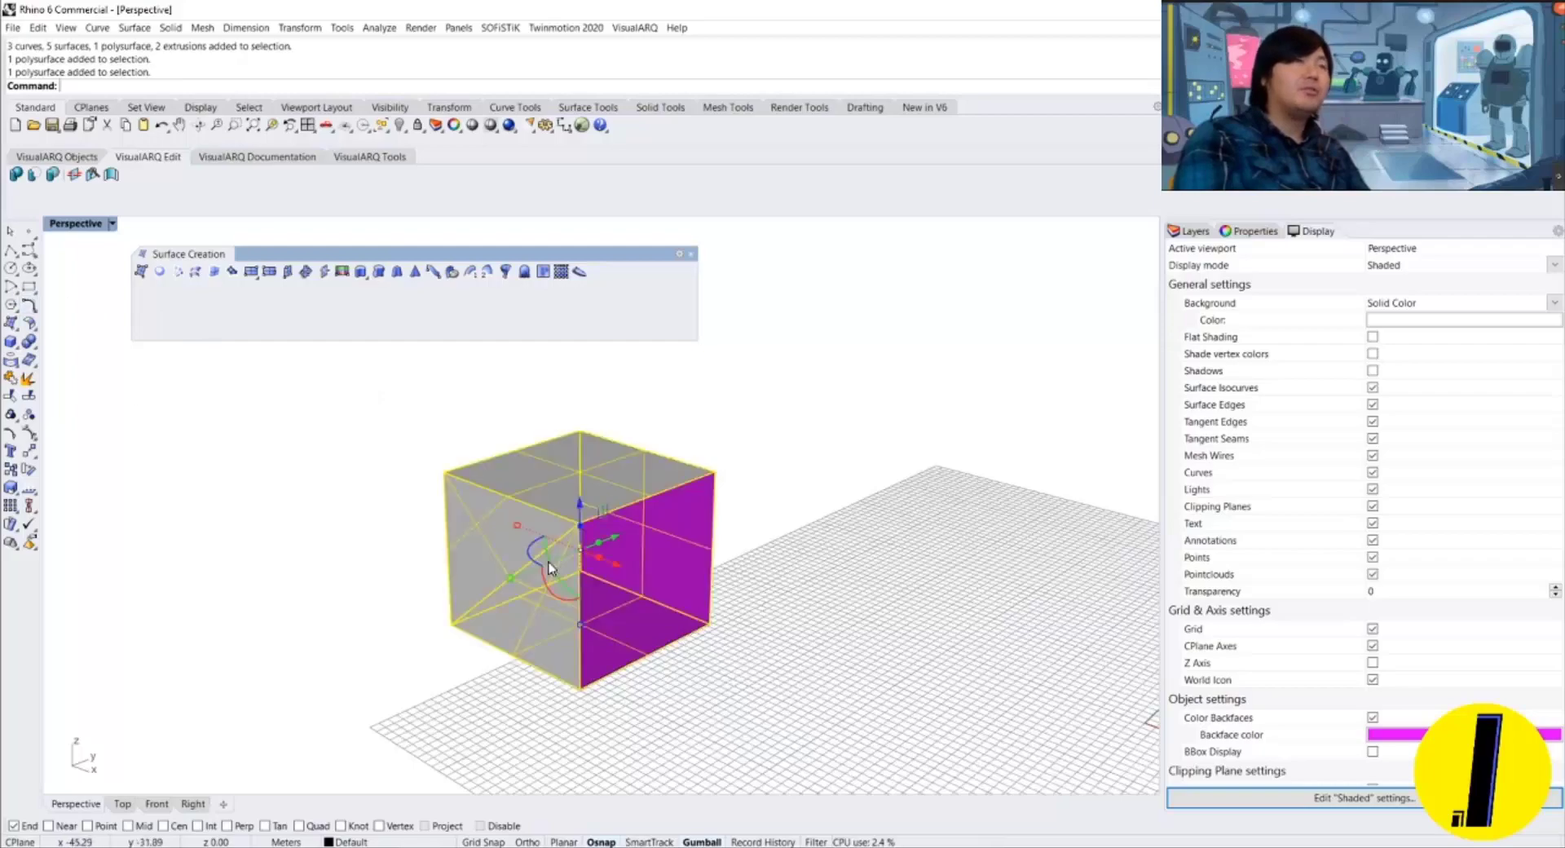
key("Return")
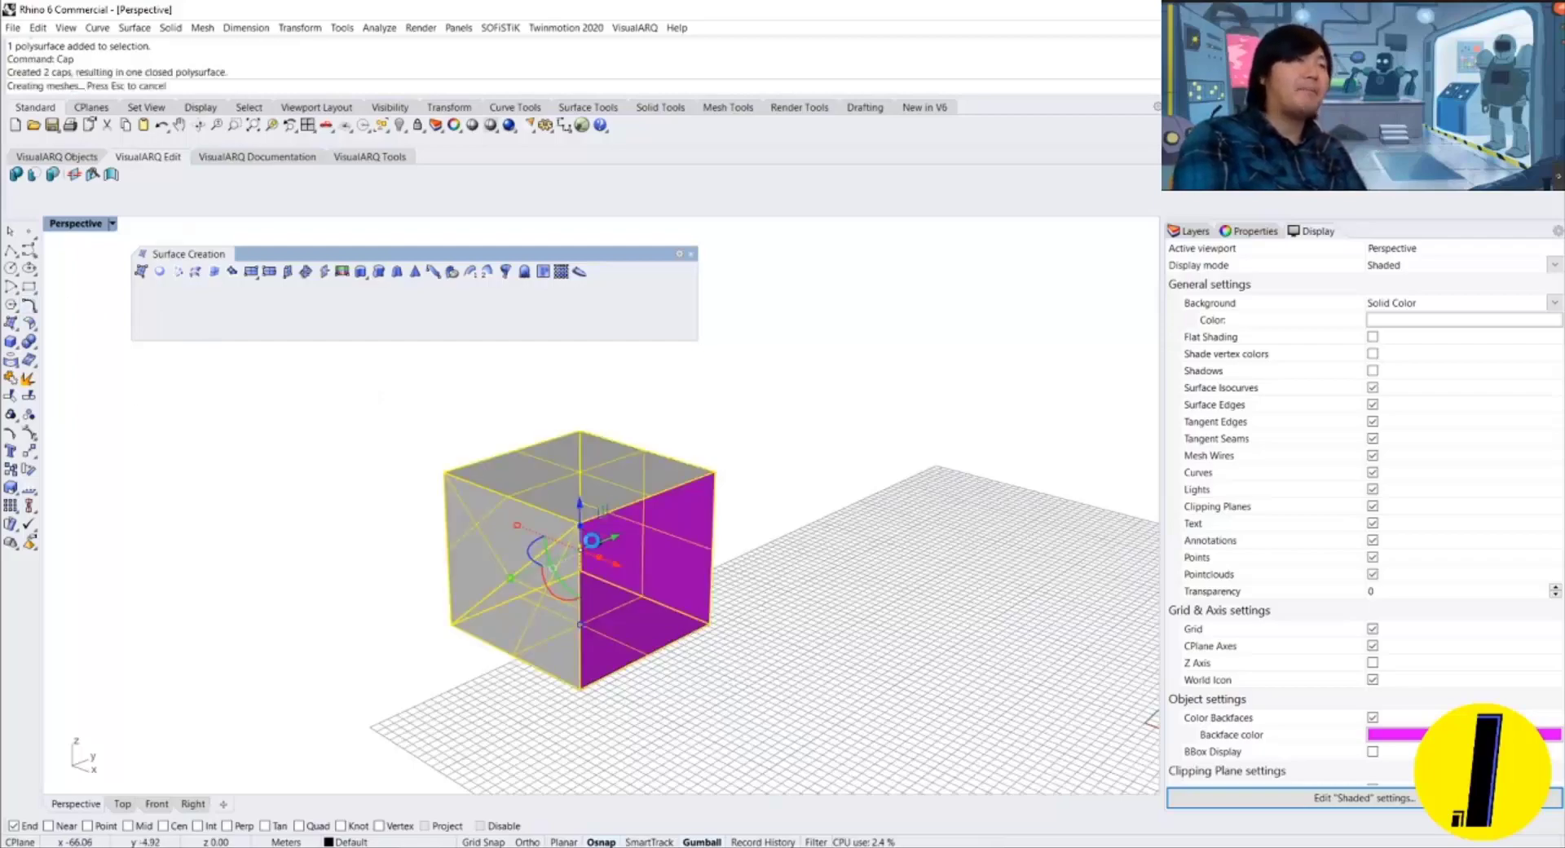
right_click_drag(817, 709, 594, 531)
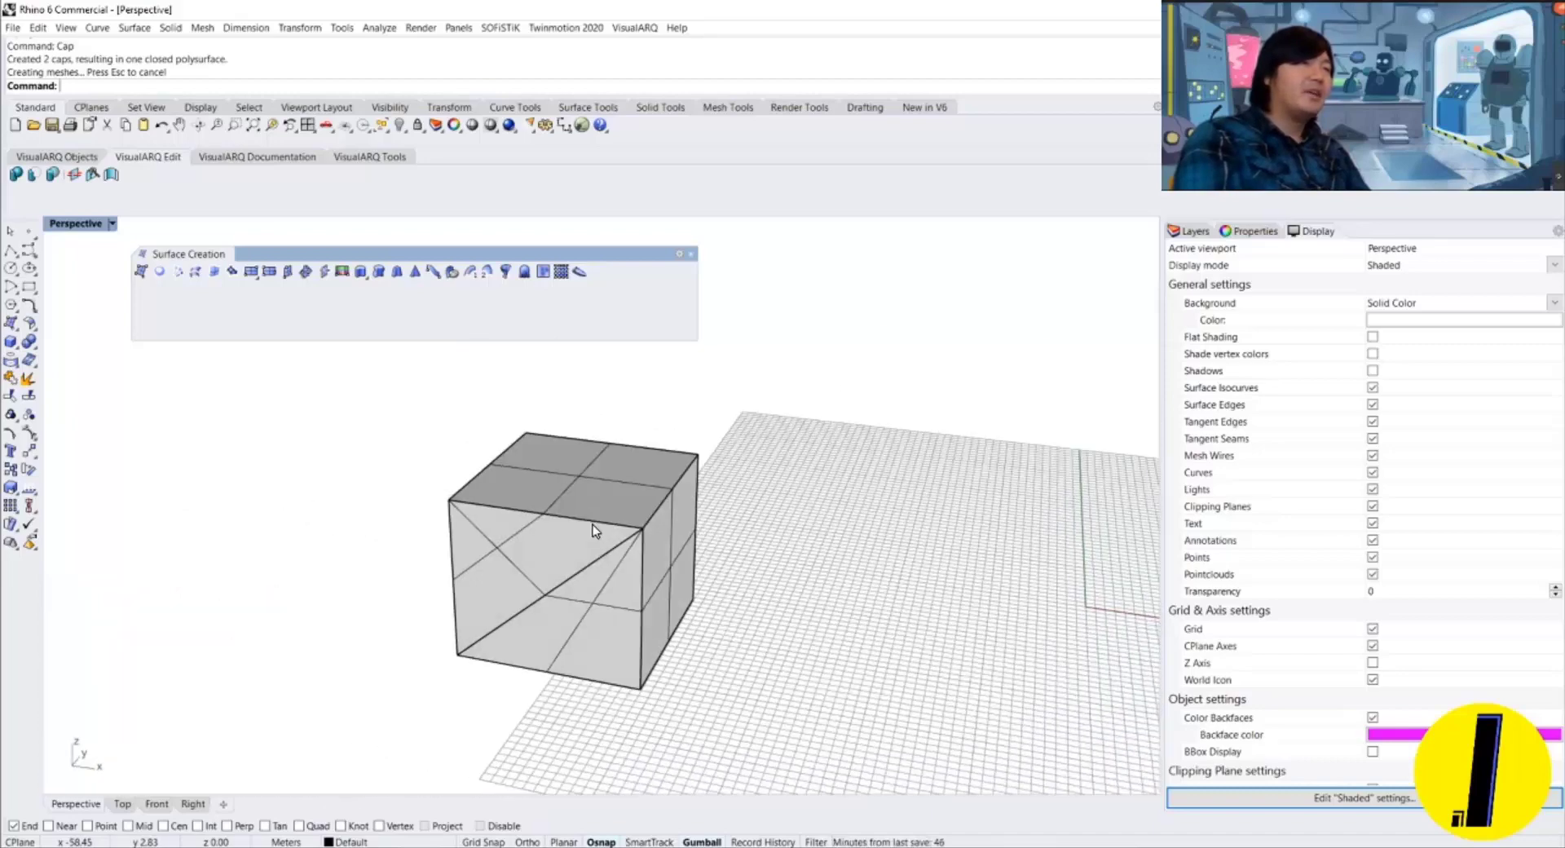
Run What on the capped polysurface to read its object description.
left_click(621, 511)
type("What")
key("Return")
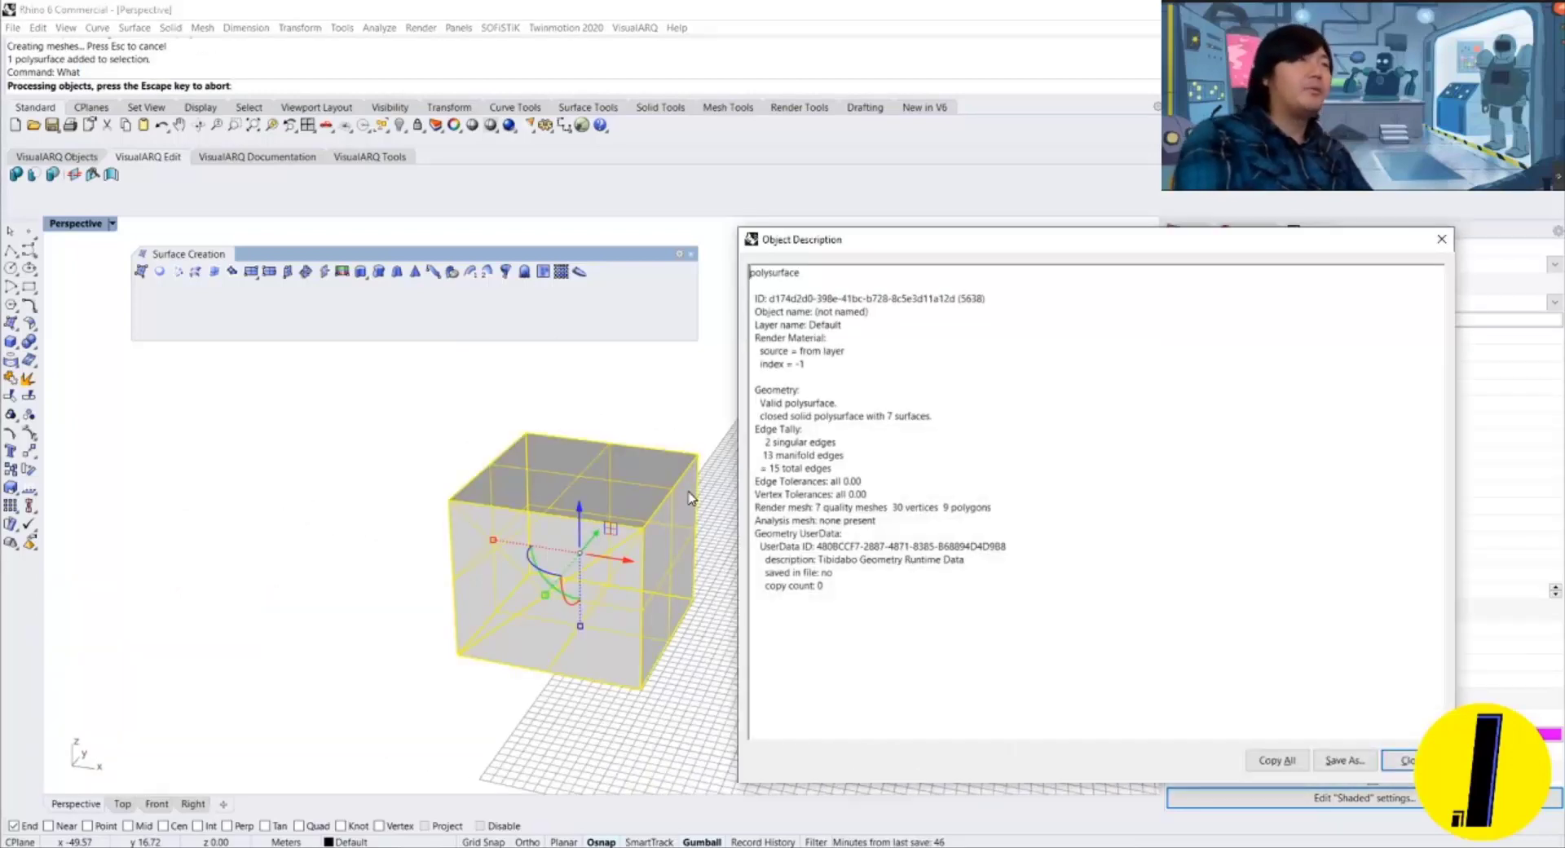
key("Escape")
left_click(706, 508)
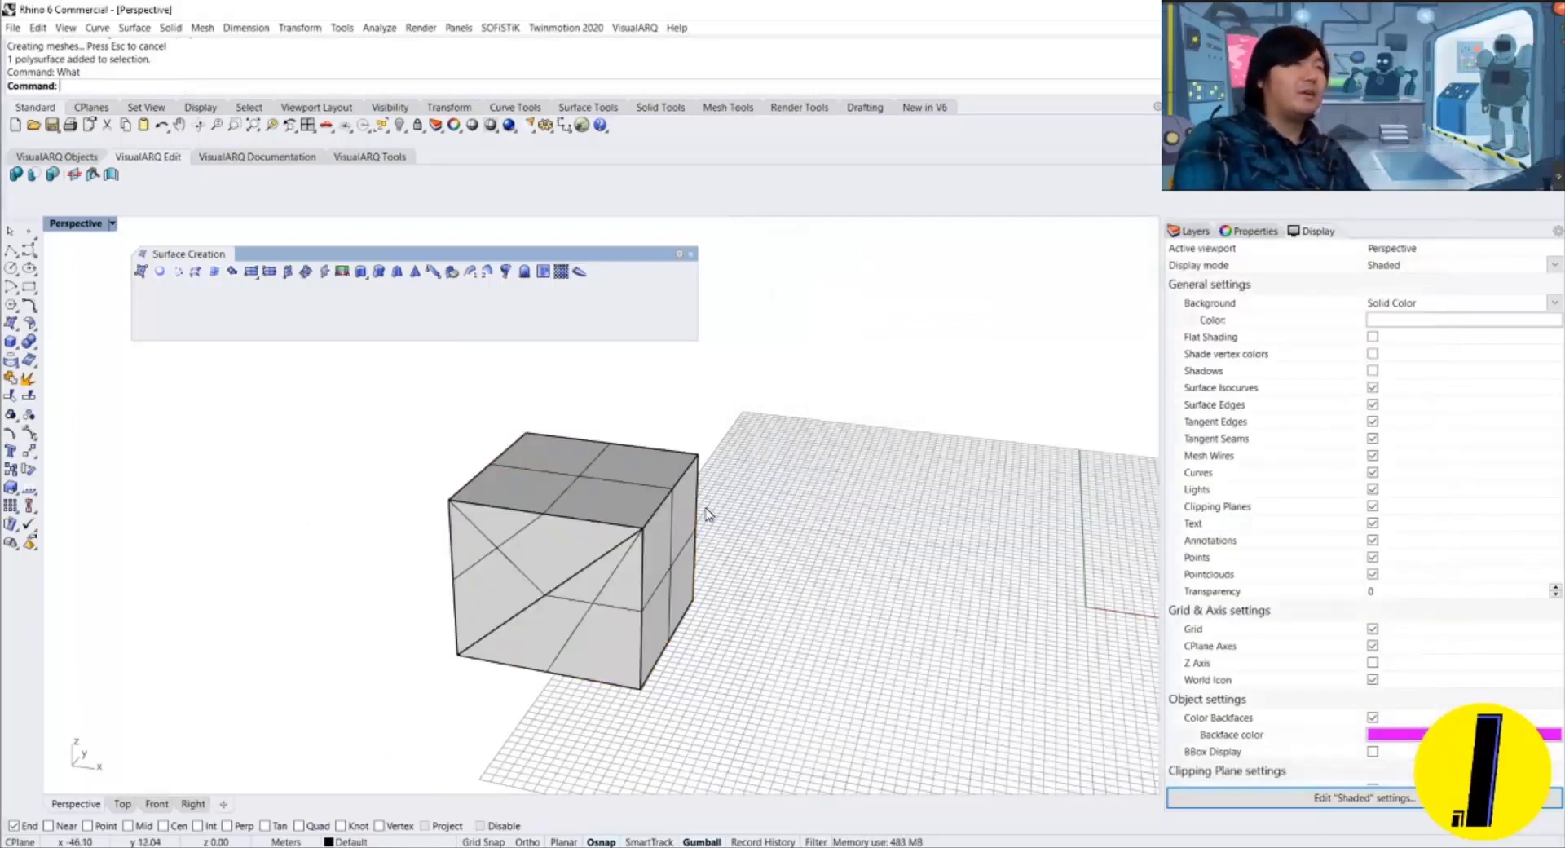
Explode the capped polysurface into separate surfaces.
mouse_move(706, 508)
right_mouse_down()
mouse_move(689, 429)
mouse_move(719, 491)
right_mouse_up()
scroll(586, 579, "up", 5)
right_click_drag(587, 580, 657, 545)
left_click(661, 546)
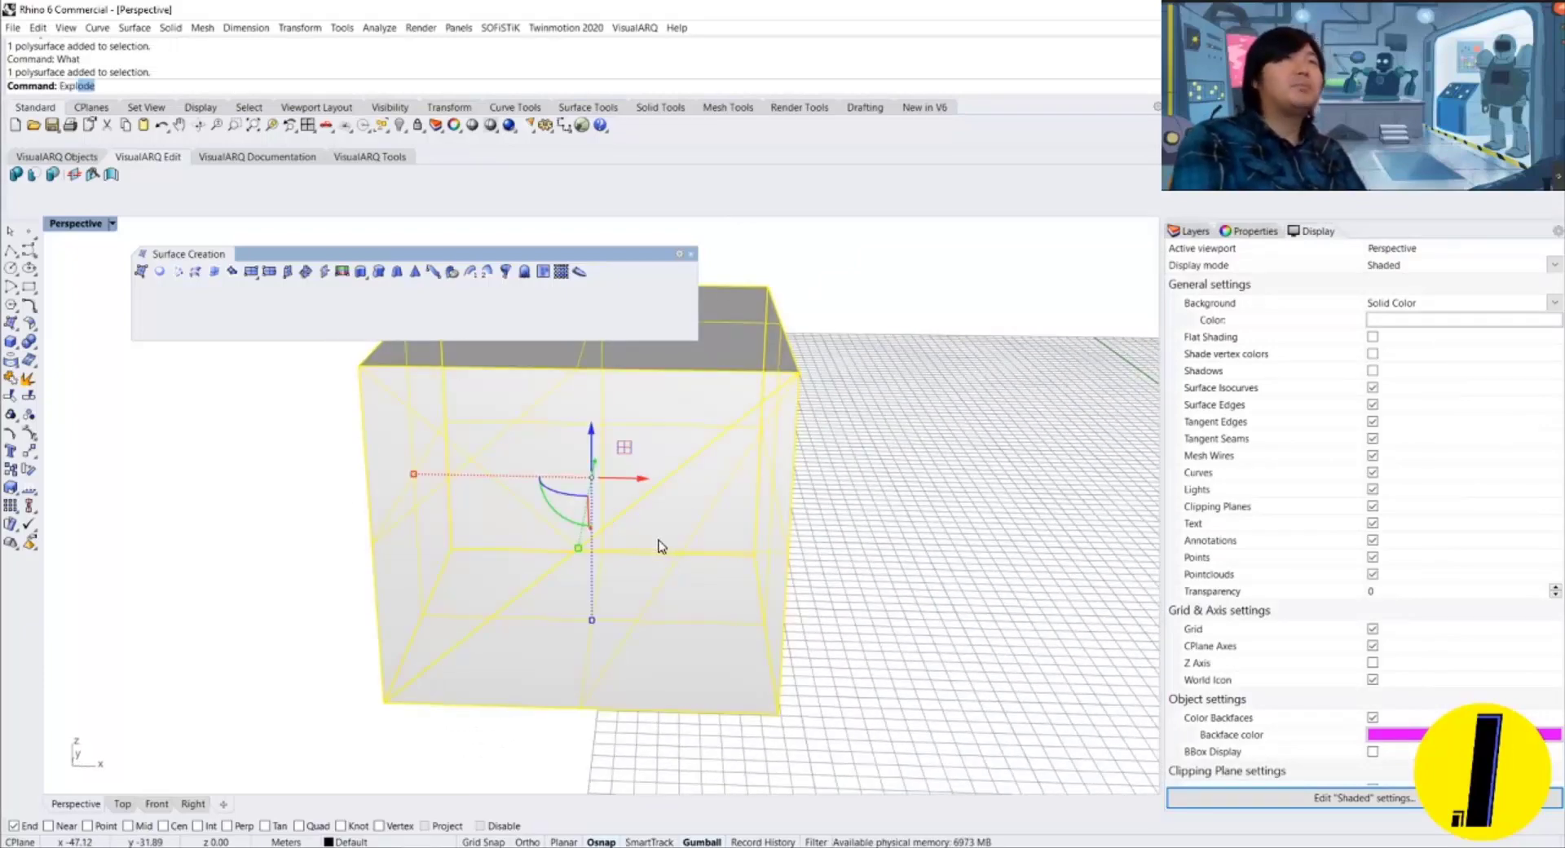
key("Escape")
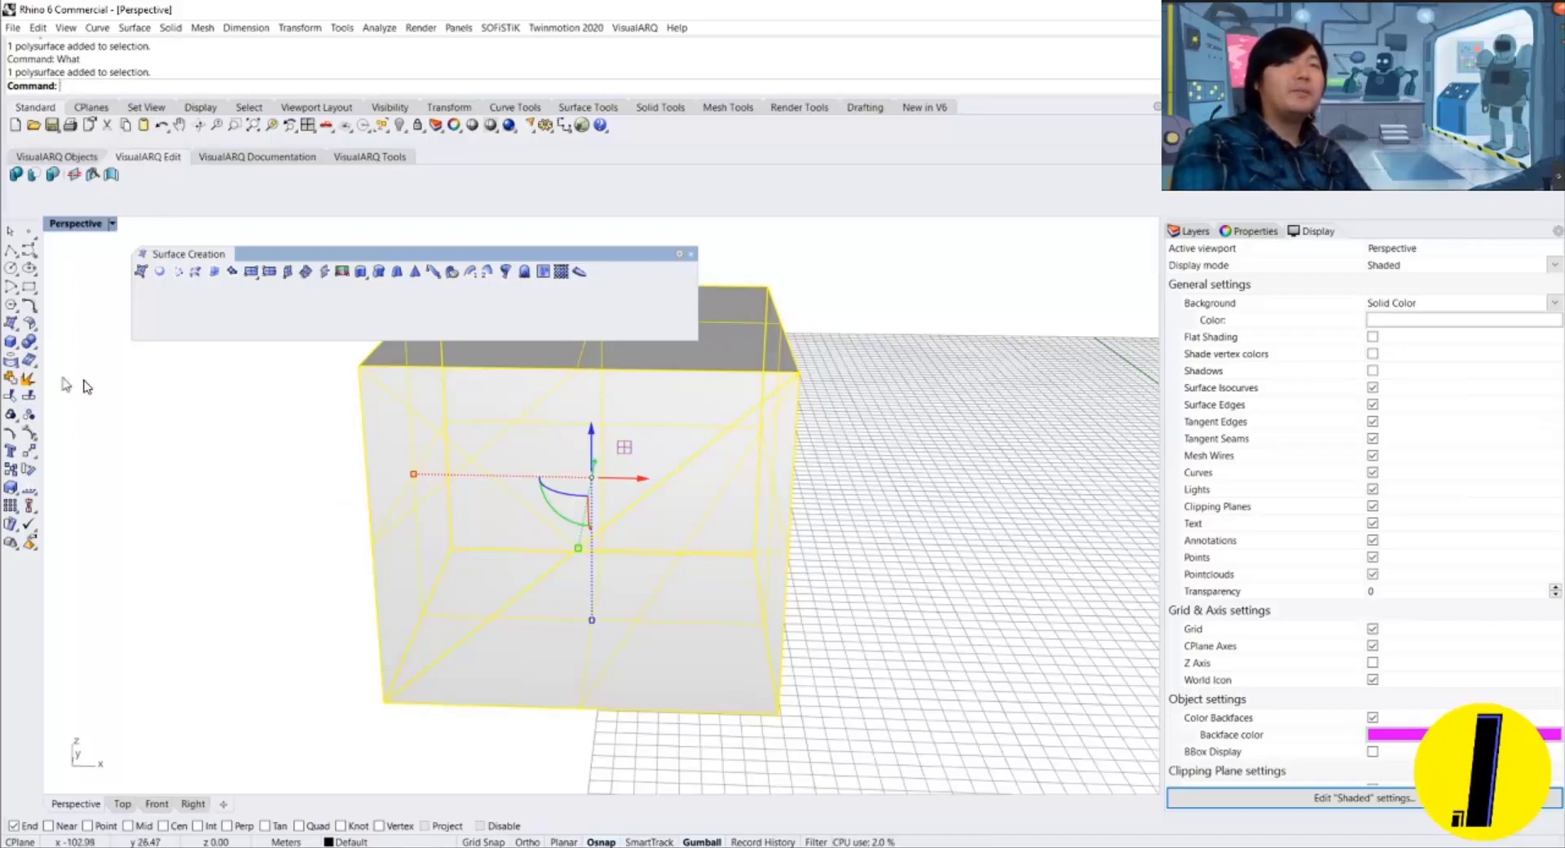
left_click(31, 379)
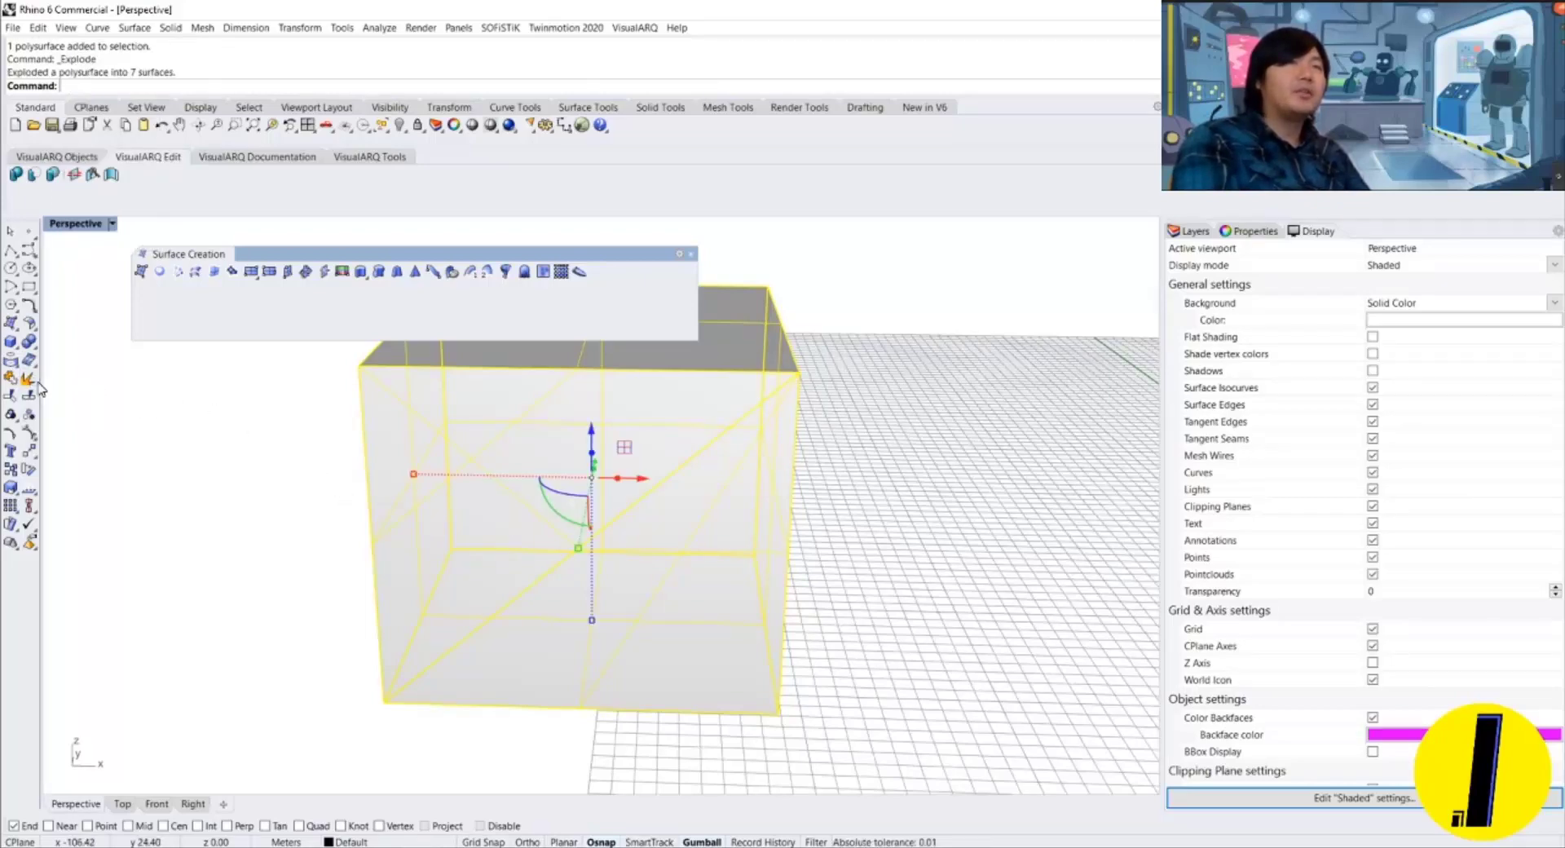
Delete the two triangular surfaces that make up the cube's front face.
left_click(538, 509)
key("Delete")
left_click(677, 584)
key("Delete")
right_click_drag(711, 543, 280, 544)
left_click(554, 541)
left_click(770, 541)
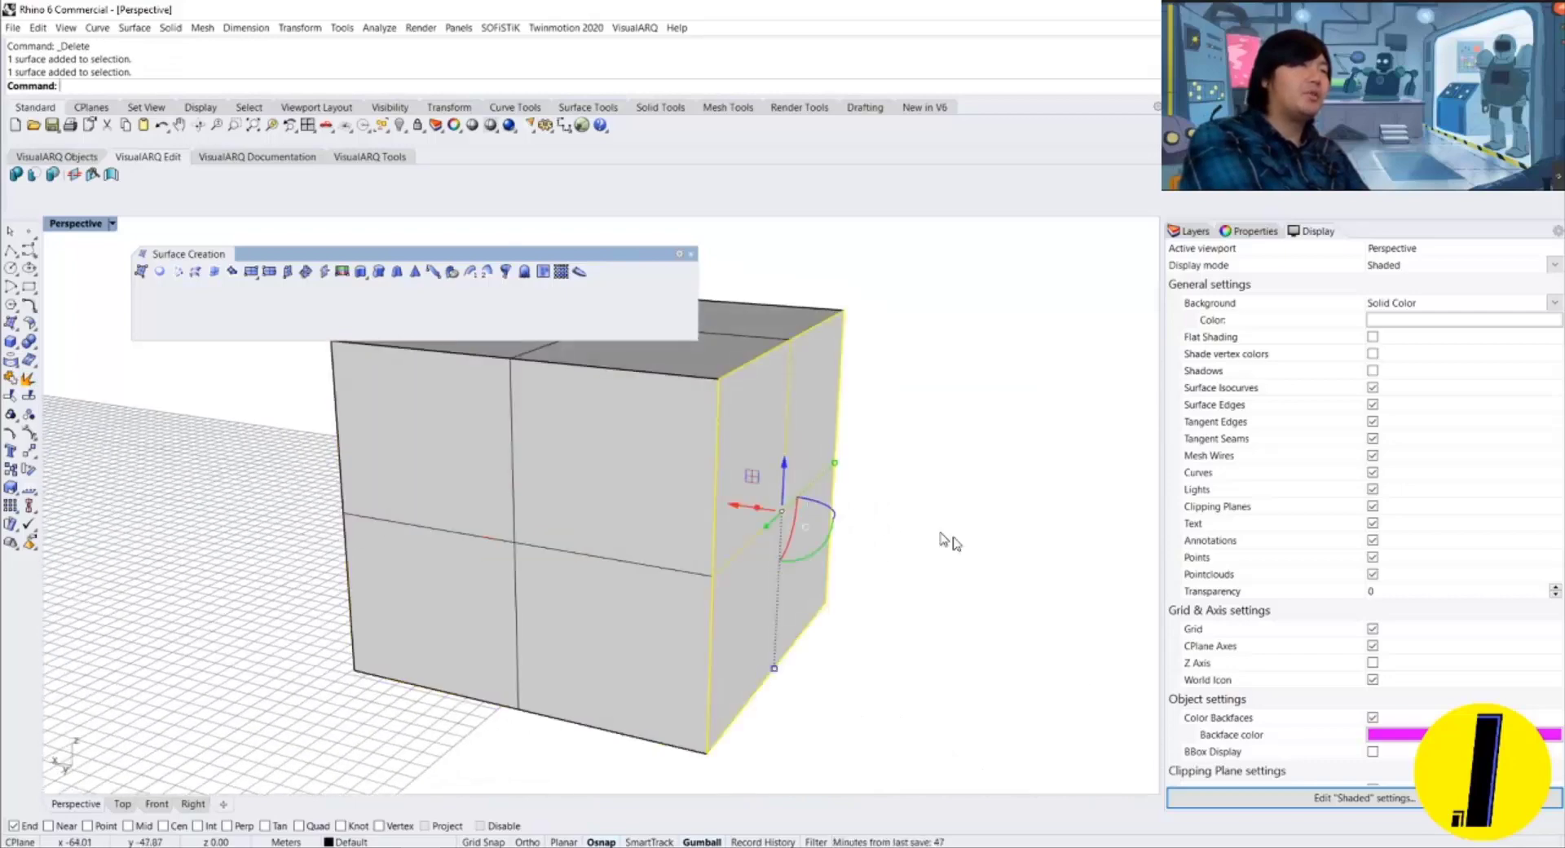
right_click_drag(950, 541, 703, 673)
key("Escape")
right_click_drag(766, 573, 731, 634)
right_click_drag(286, 391, 651, 566)
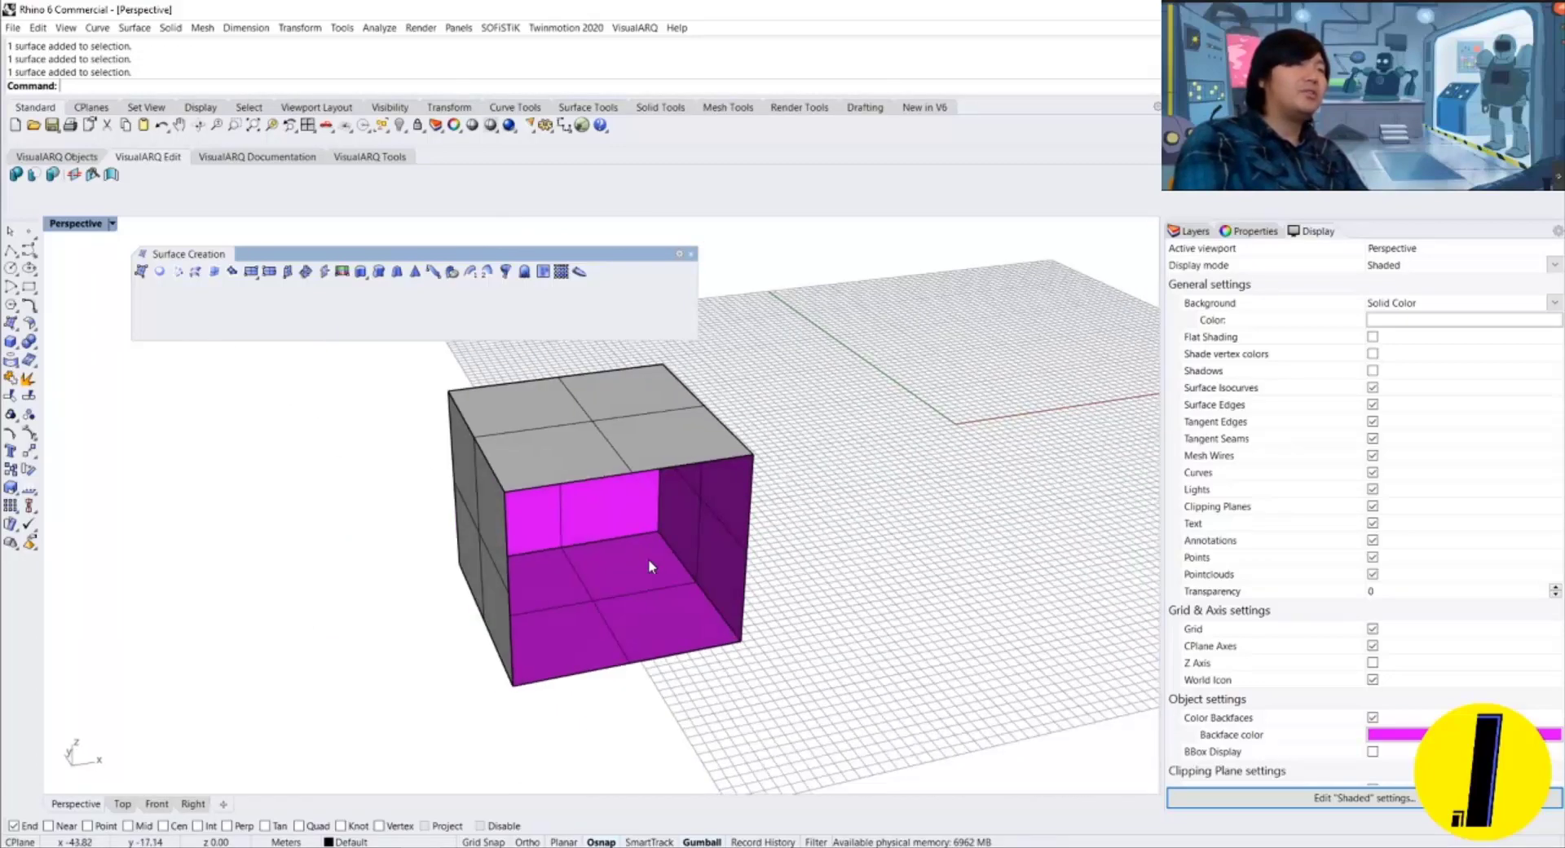
Close the cube's open front with a single EdgeSrf surface between its upper and lower edges.
left_click(214, 271)
left_click(703, 466)
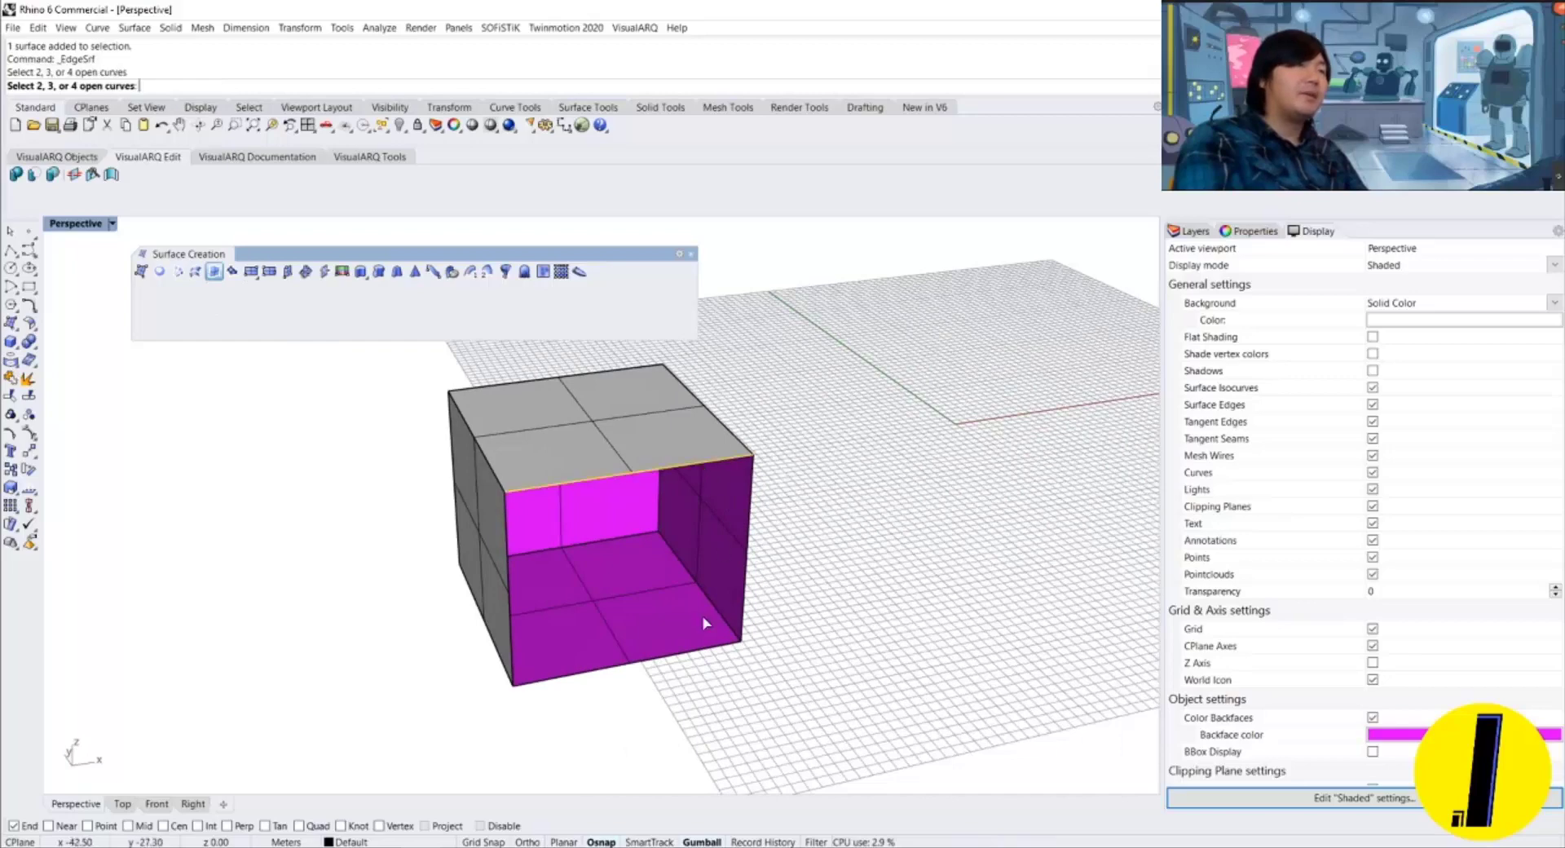
left_click(700, 649)
key("Return")
Join all the cube's surfaces into one polysurface and select it to check the join.
right_click_drag(760, 640, 862, 760)
left_click_drag(932, 786, 274, 342)
type("jo")
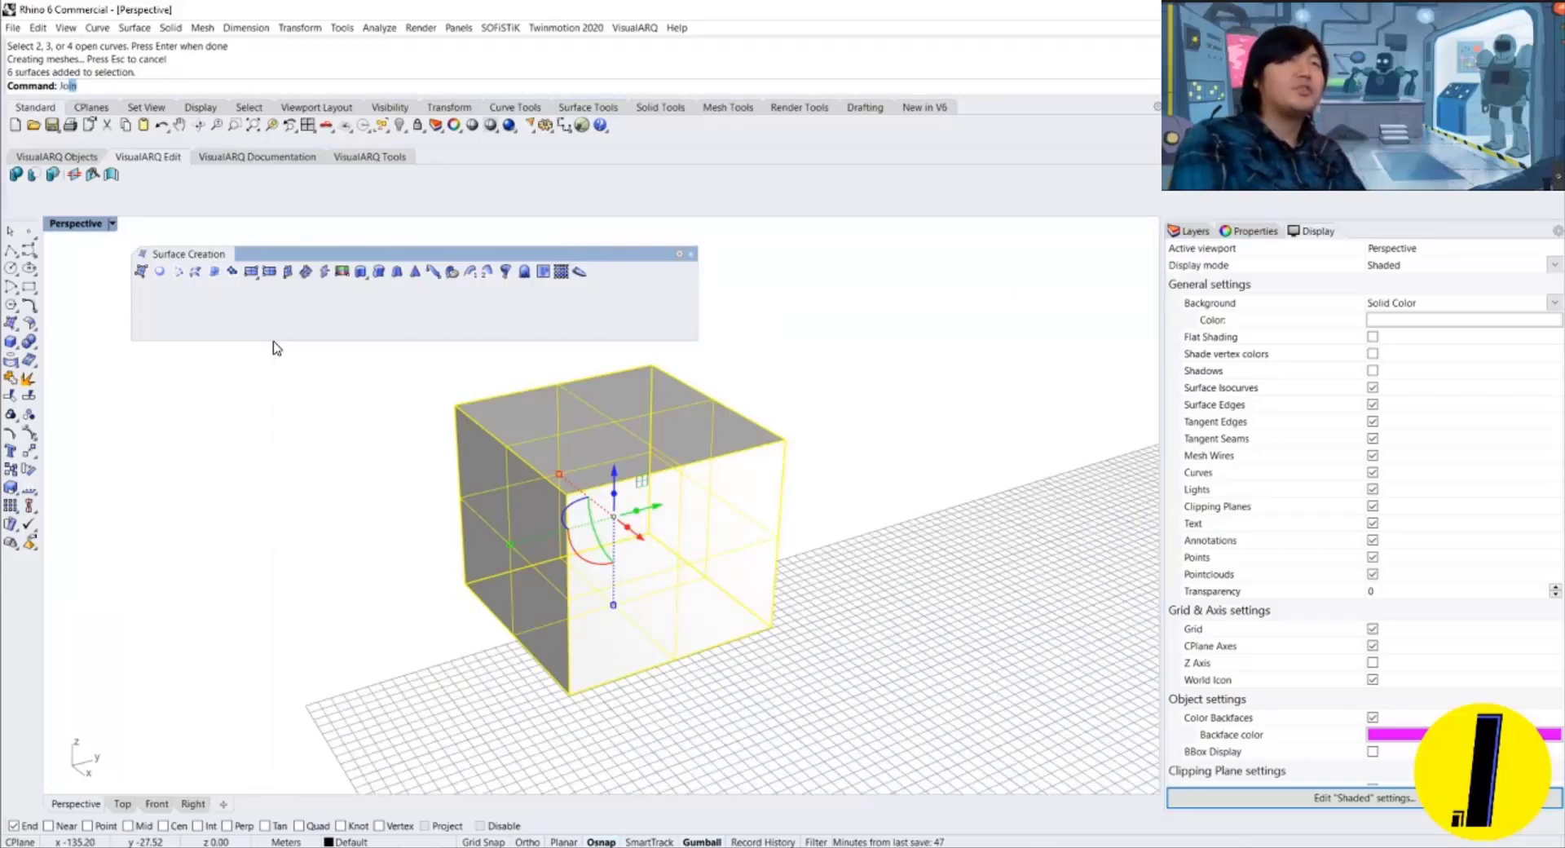
key("Return")
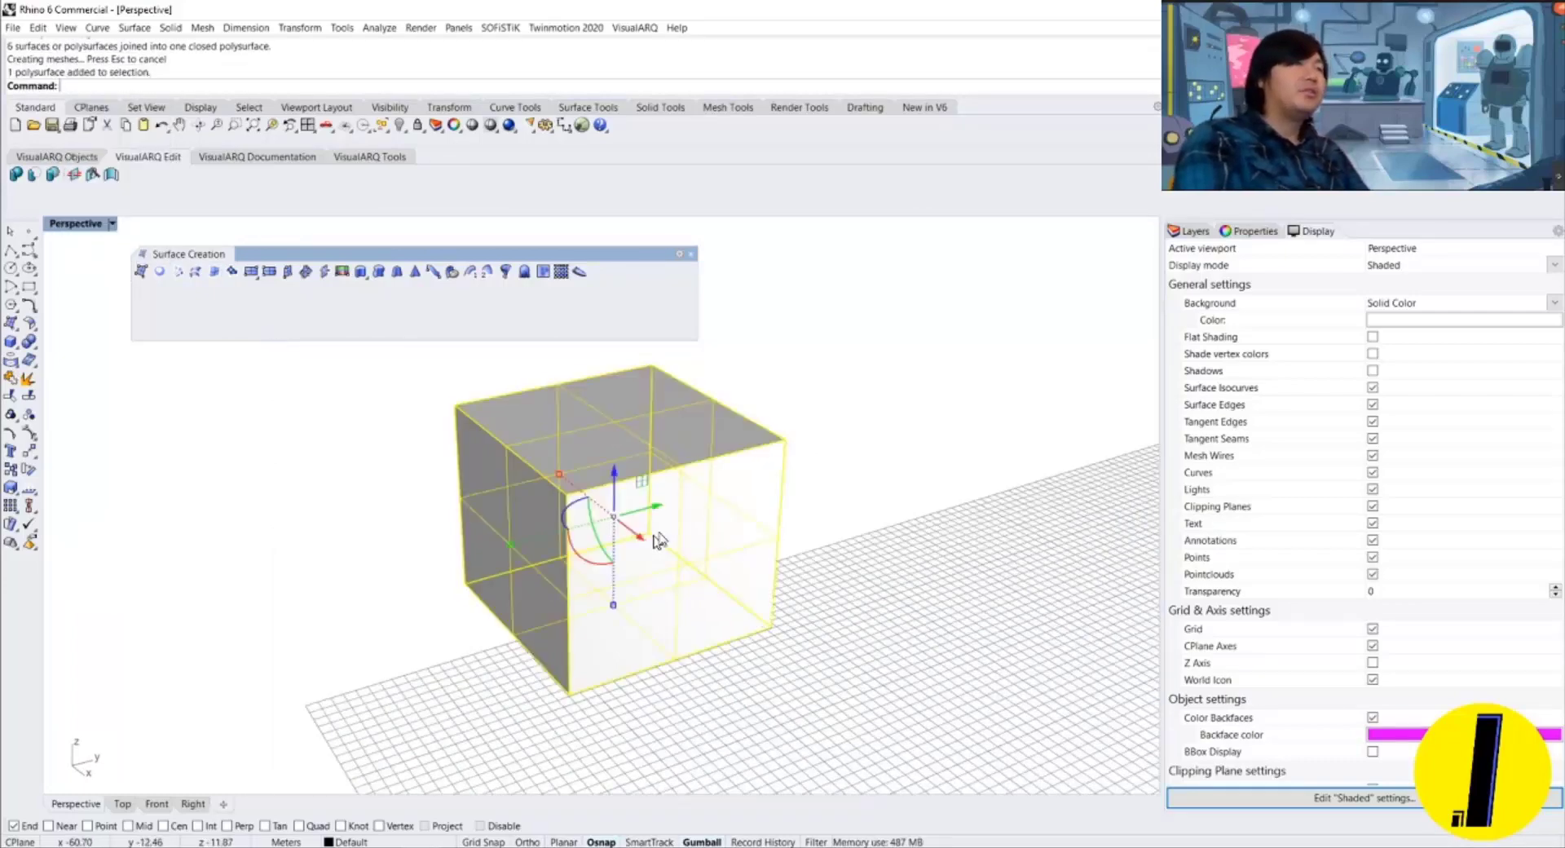
key("Escape")
right_click_drag(912, 515, 467, 513)
left_click(566, 526)
right_click_drag(566, 526, 776, 496)
key("Escape")
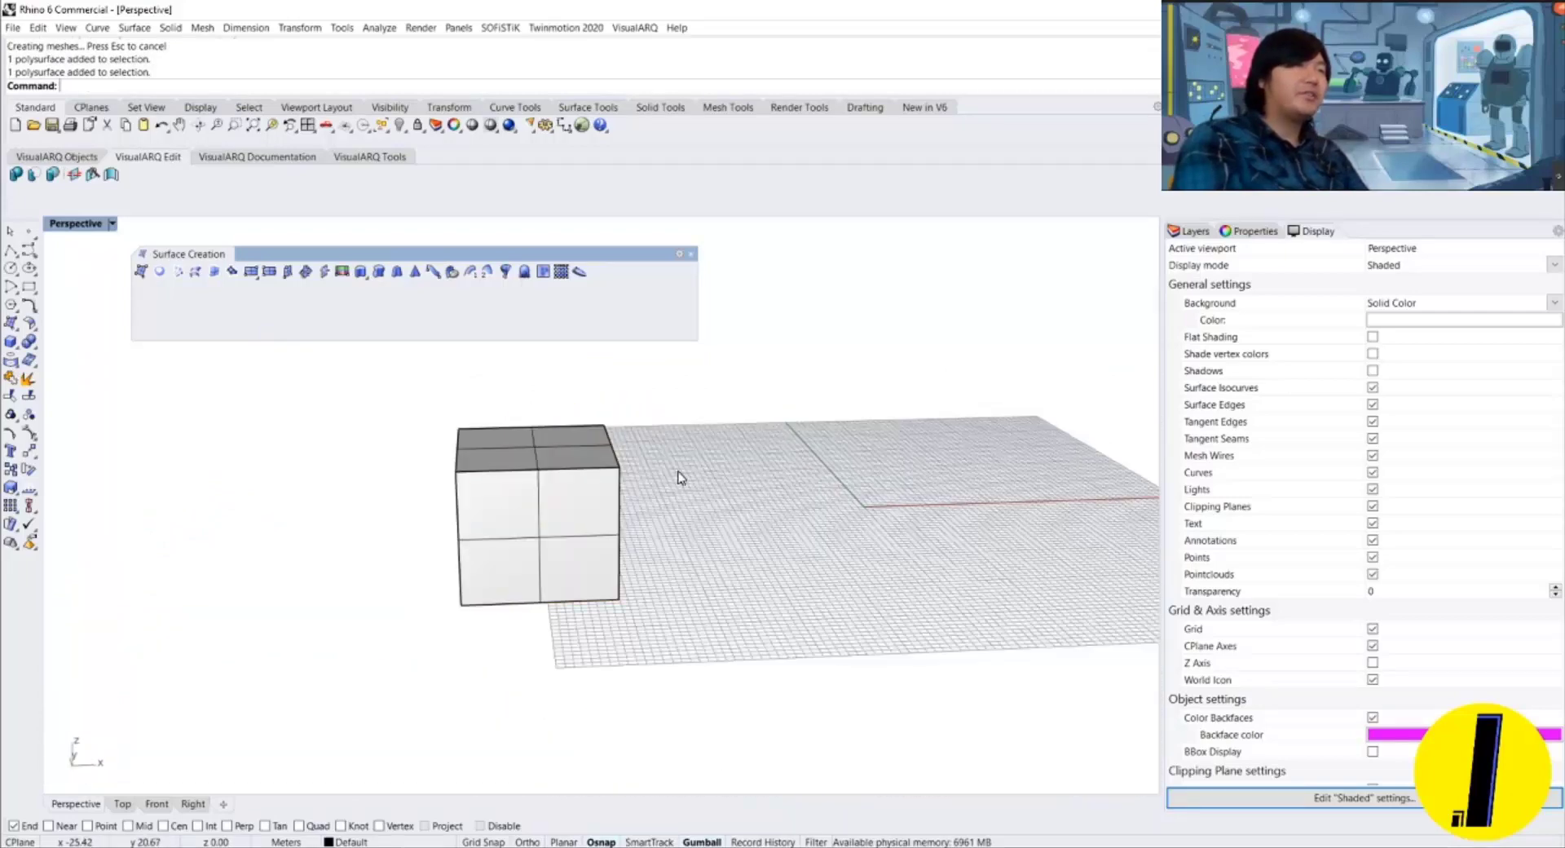
Show all hidden objects again around the rebuilt cube.
type("Show")
key("Return")
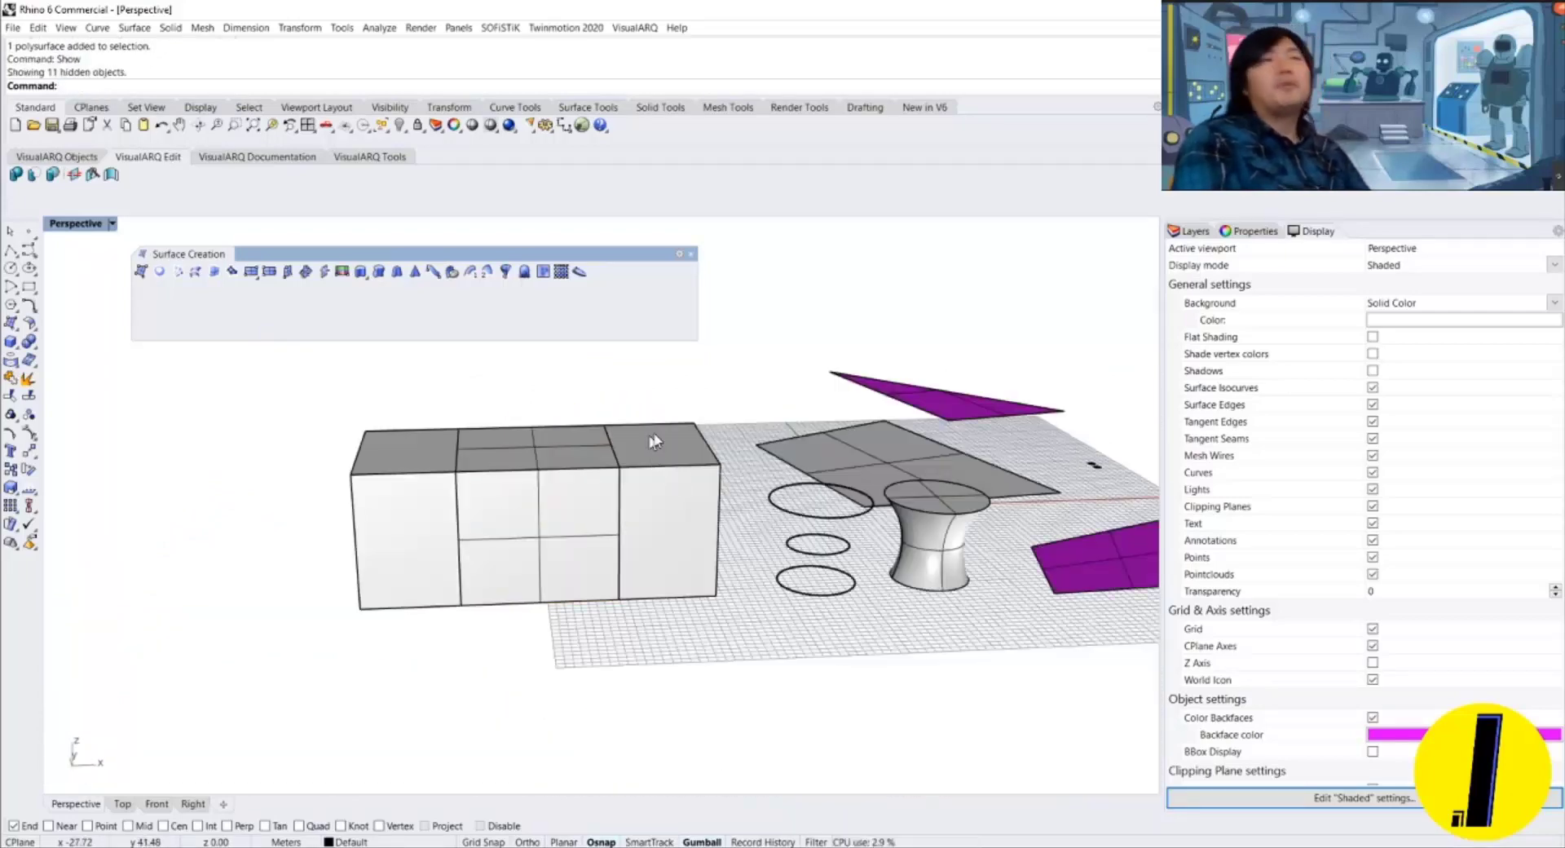
right_click_drag(675, 384, 661, 460)
Select the middle cube and the two neighbouring boxes in turn to check which objects are separate.
left_click(596, 473)
key("Escape")
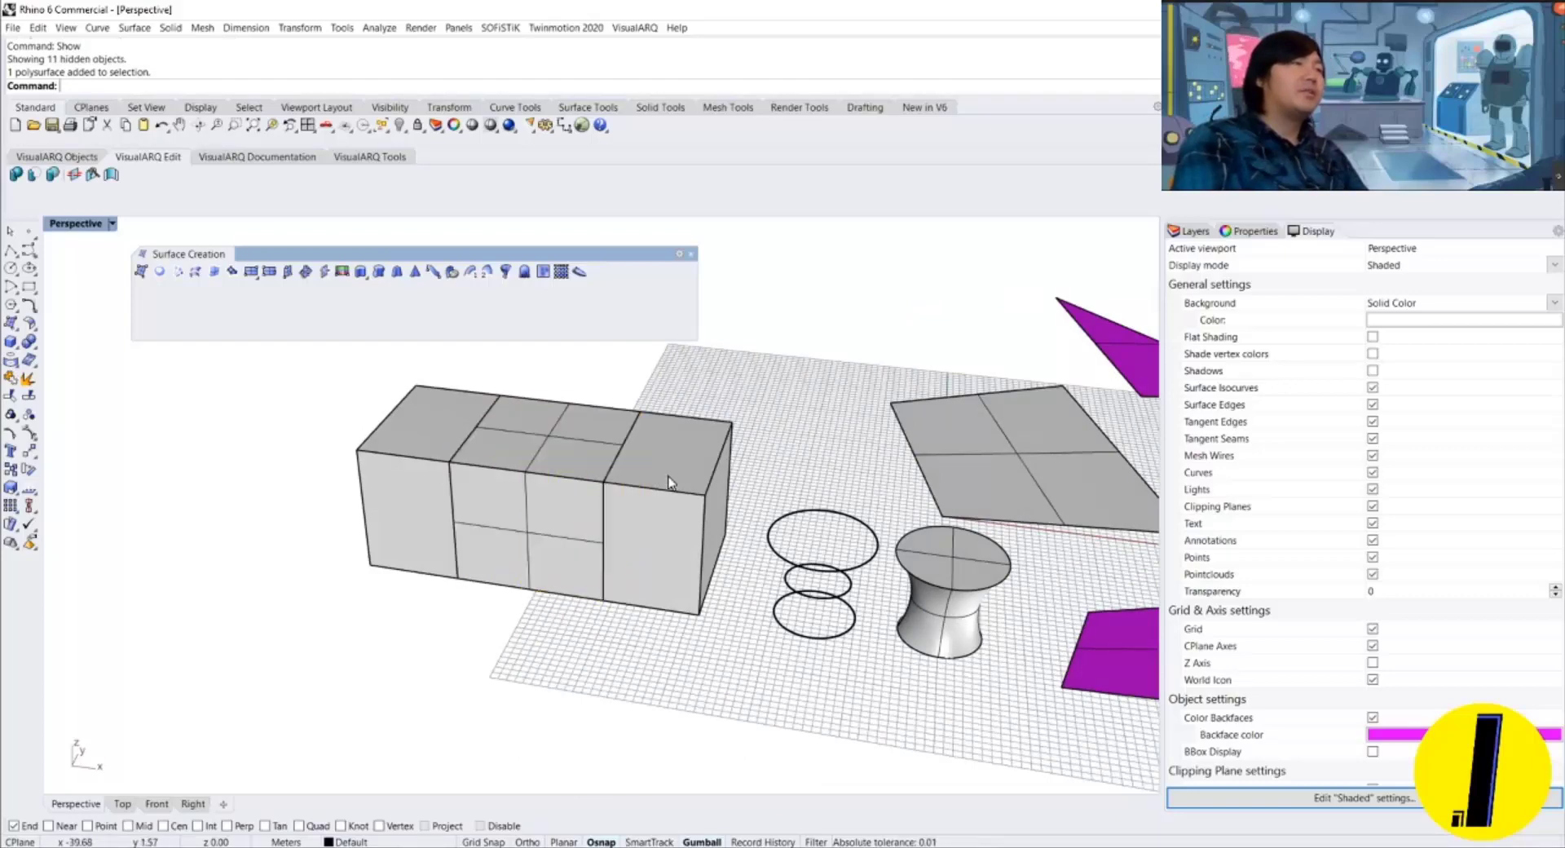
left_click(670, 479)
key("Escape")
left_click(545, 466)
left_click(427, 429)
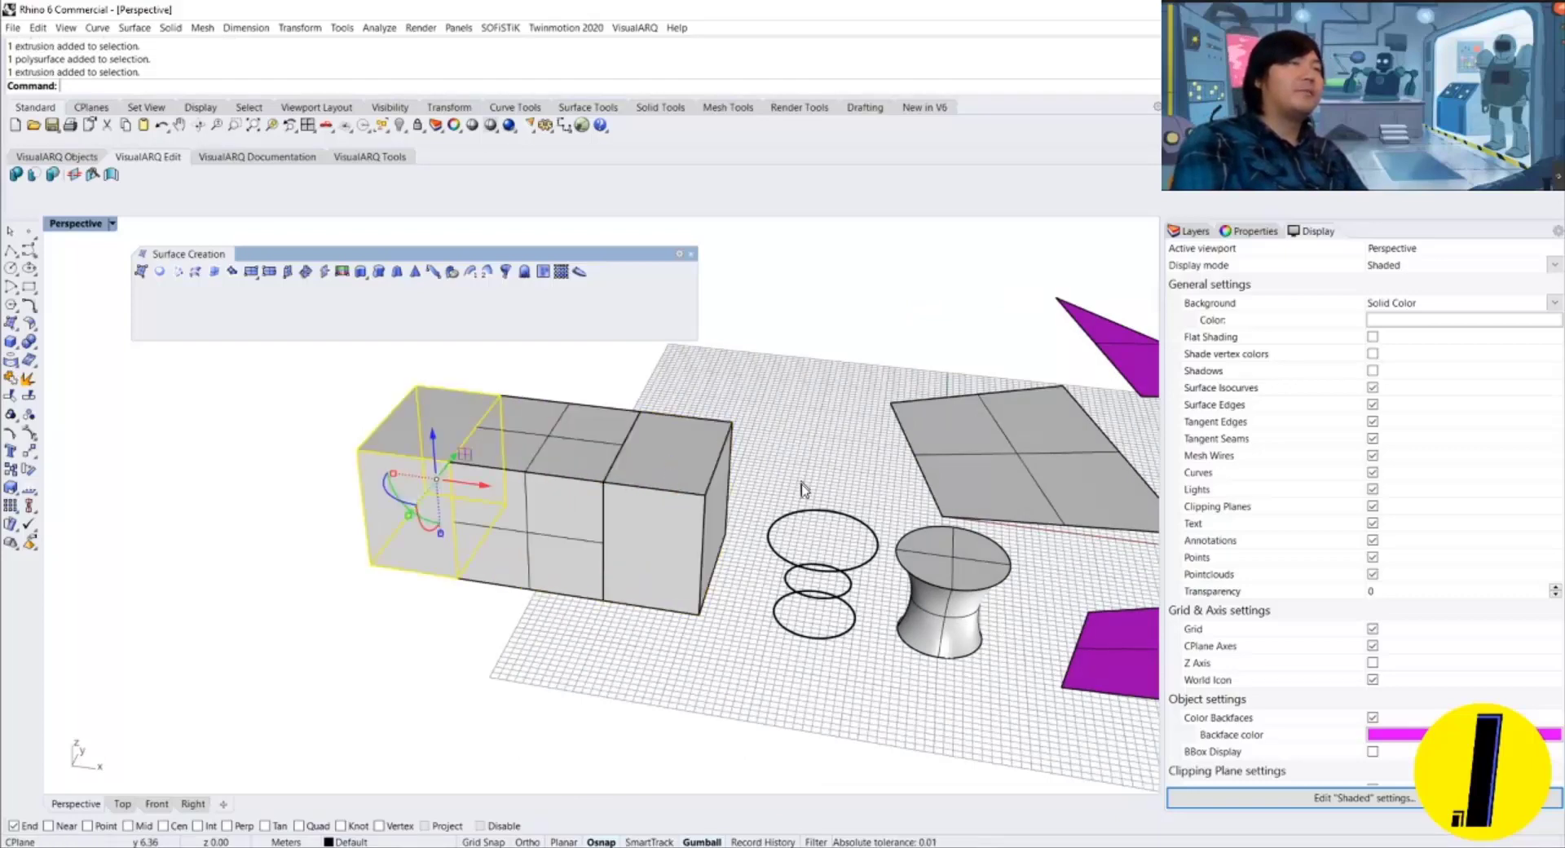
key("Escape")
right_click_drag(621, 421, 645, 470)
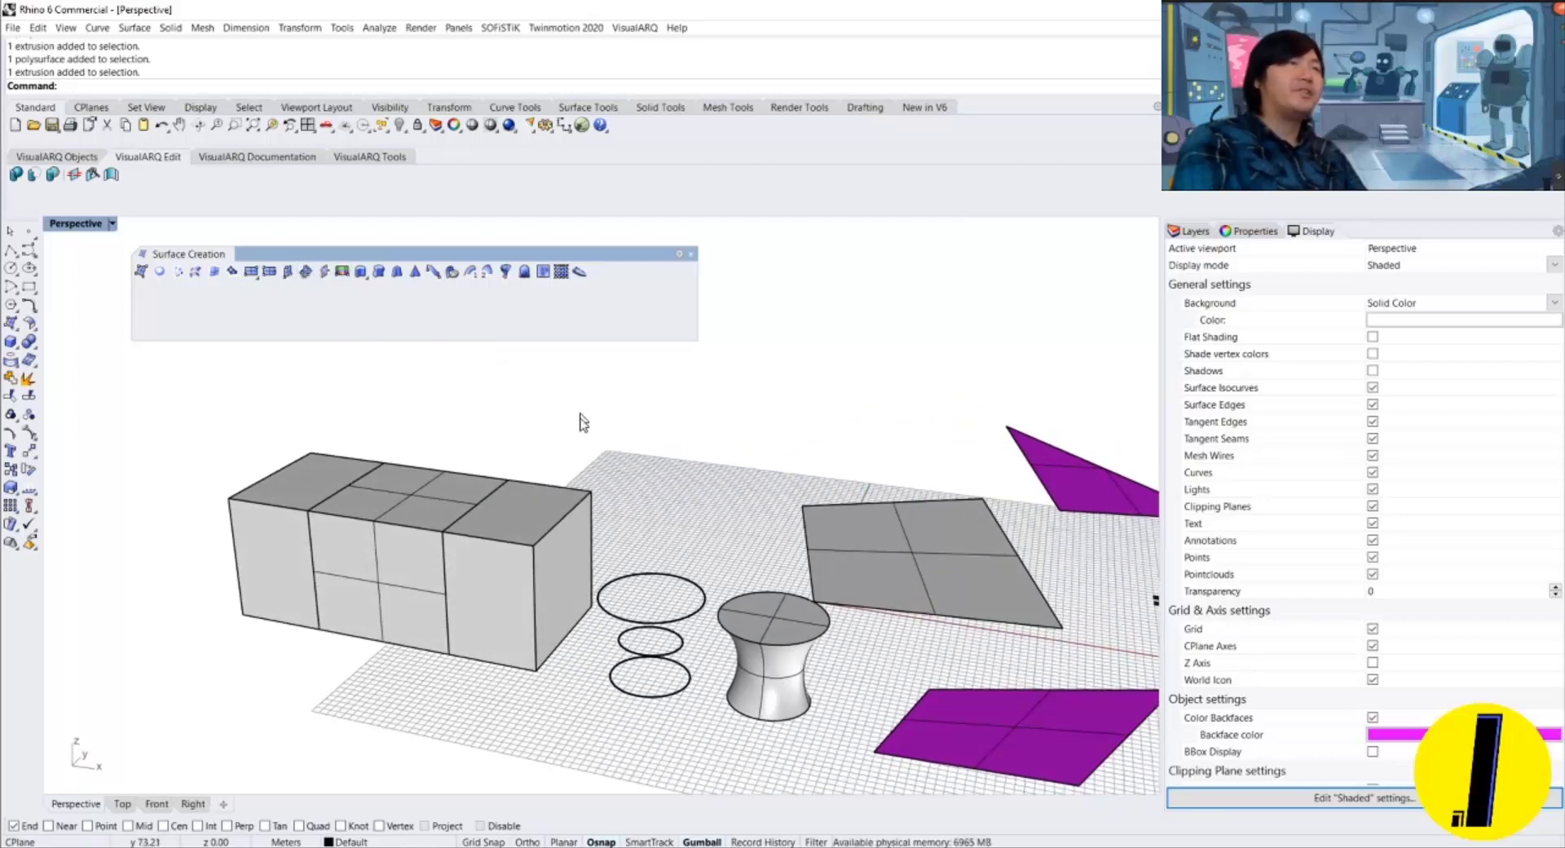
right_click_drag(581, 422, 567, 461)
right_click_drag(486, 432, 624, 440)
scroll(496, 466, "up", 6)
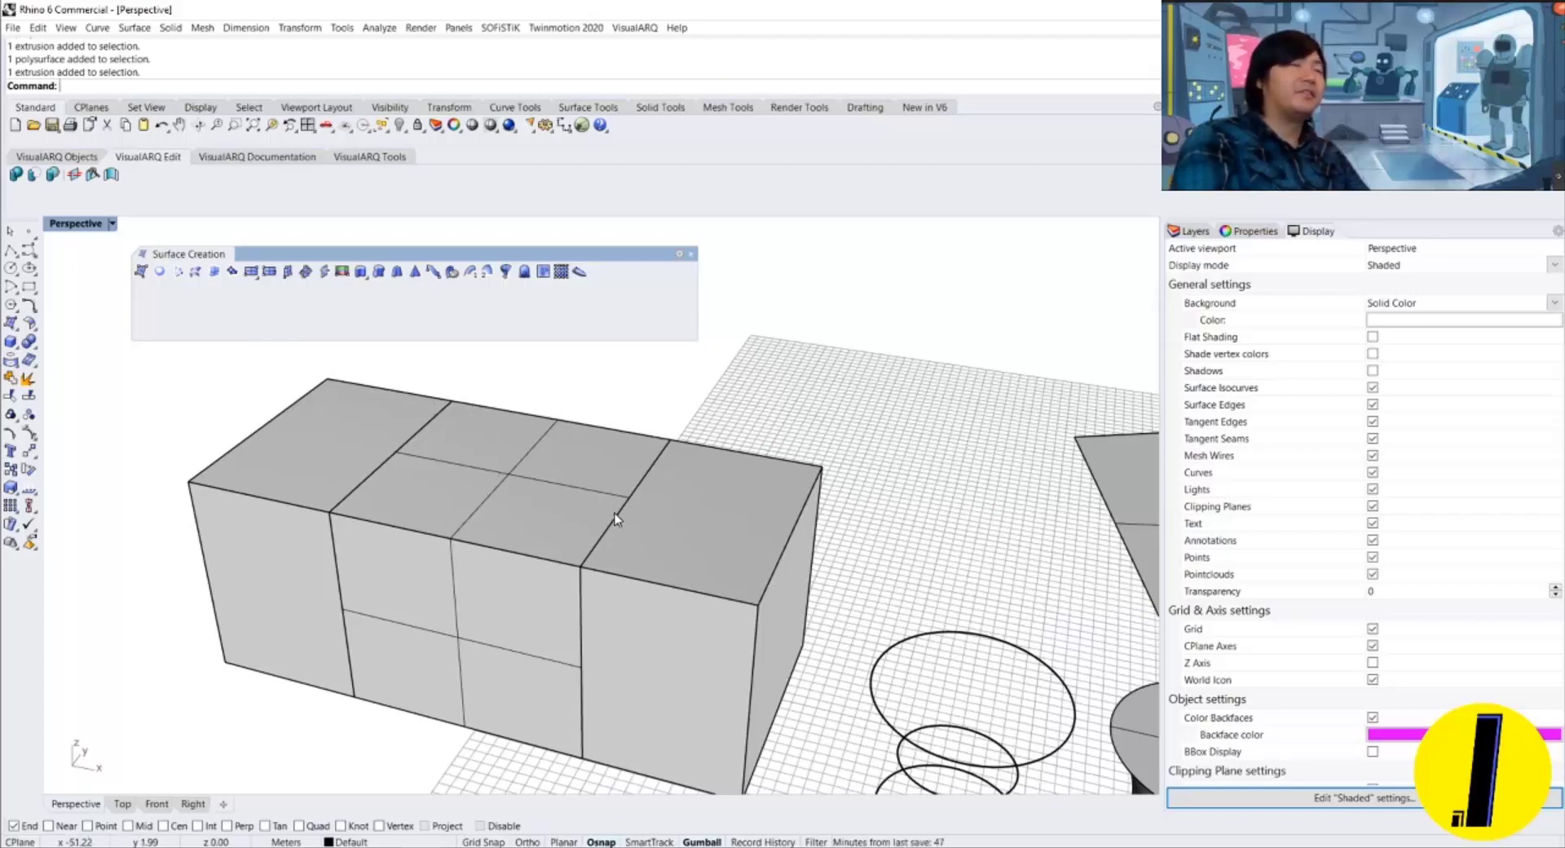
scroll(613, 512, "down", 5)
right_click_drag(613, 512, 681, 495)
right_click_drag(682, 495, 607, 511, "shift")
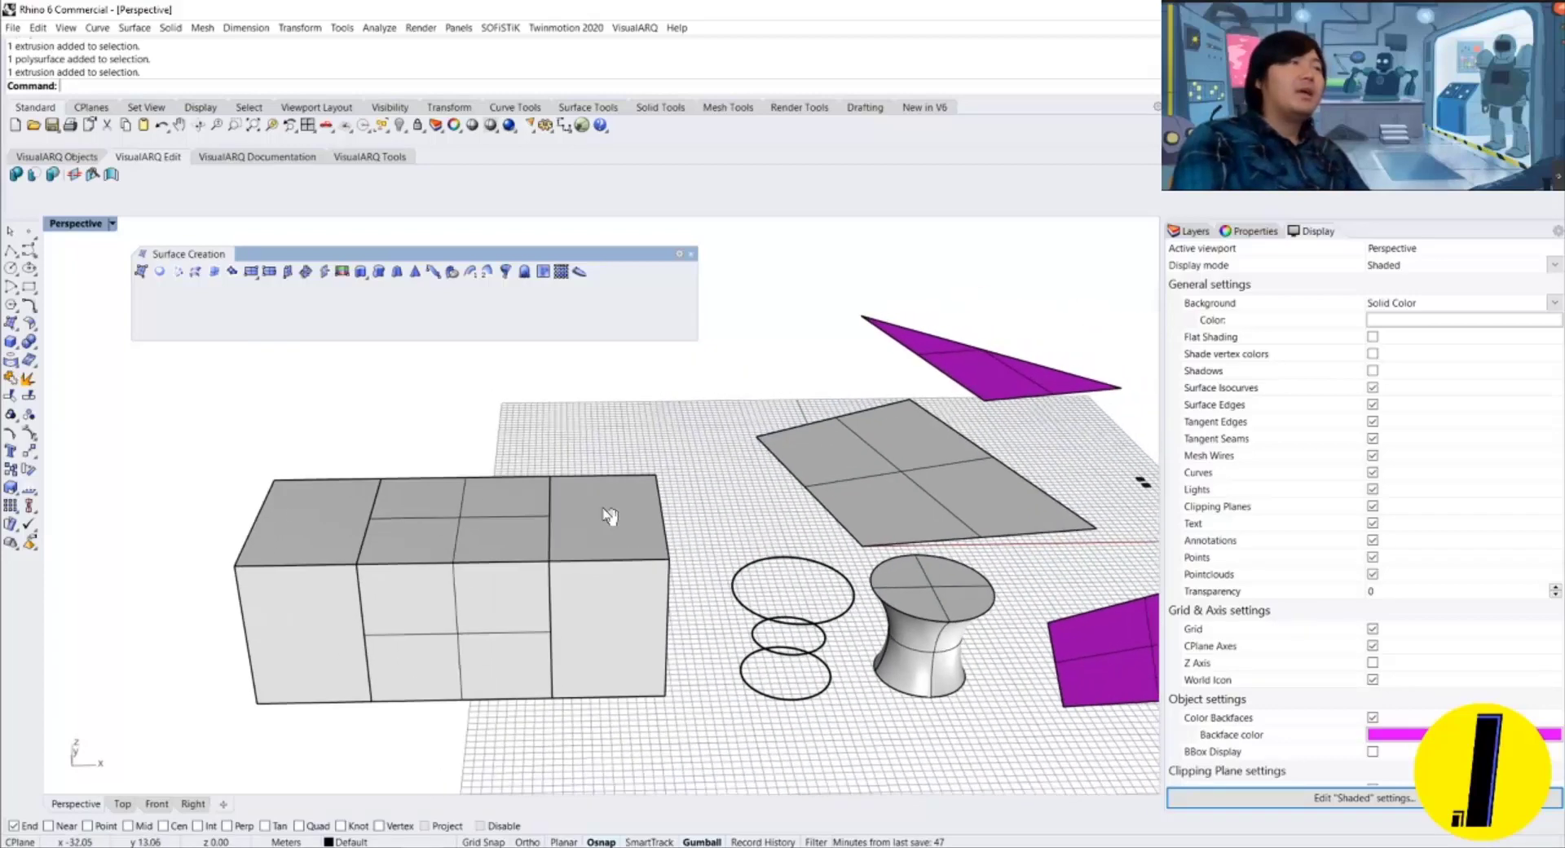
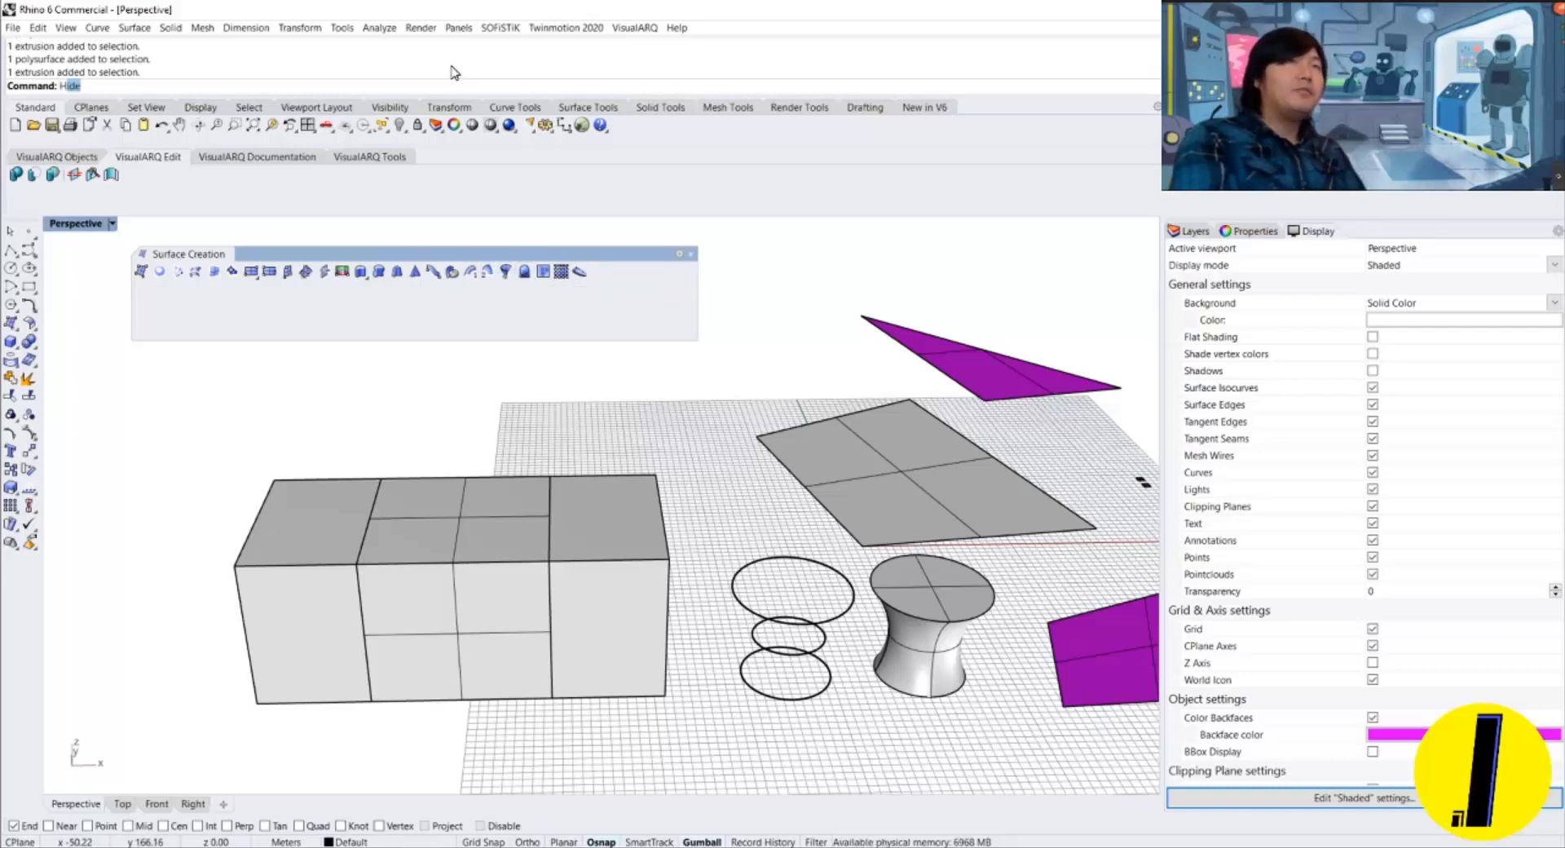
key("Return")
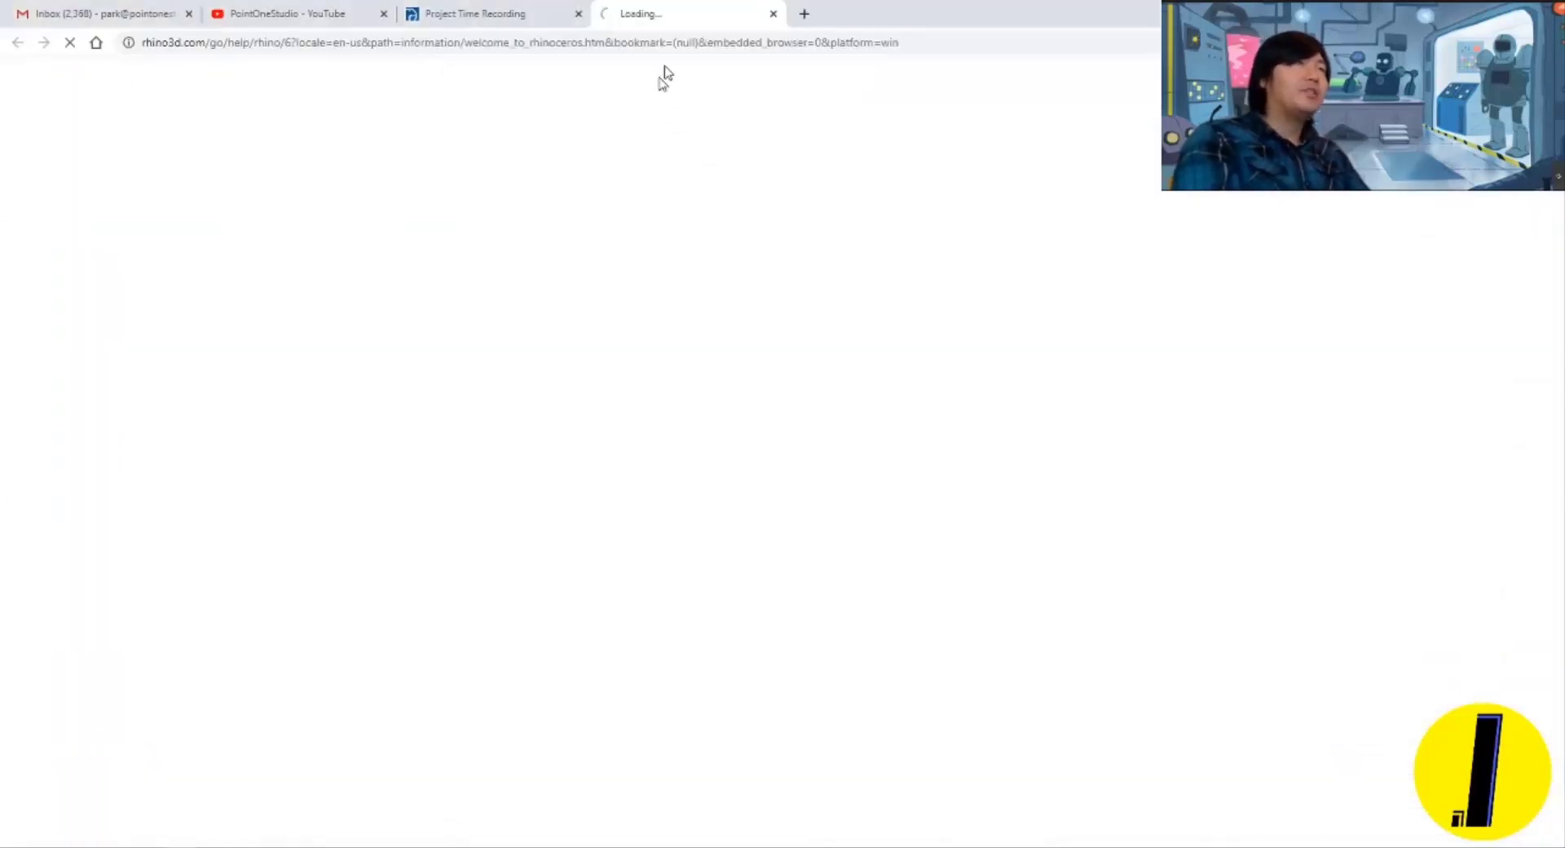
key("ctrl+w")
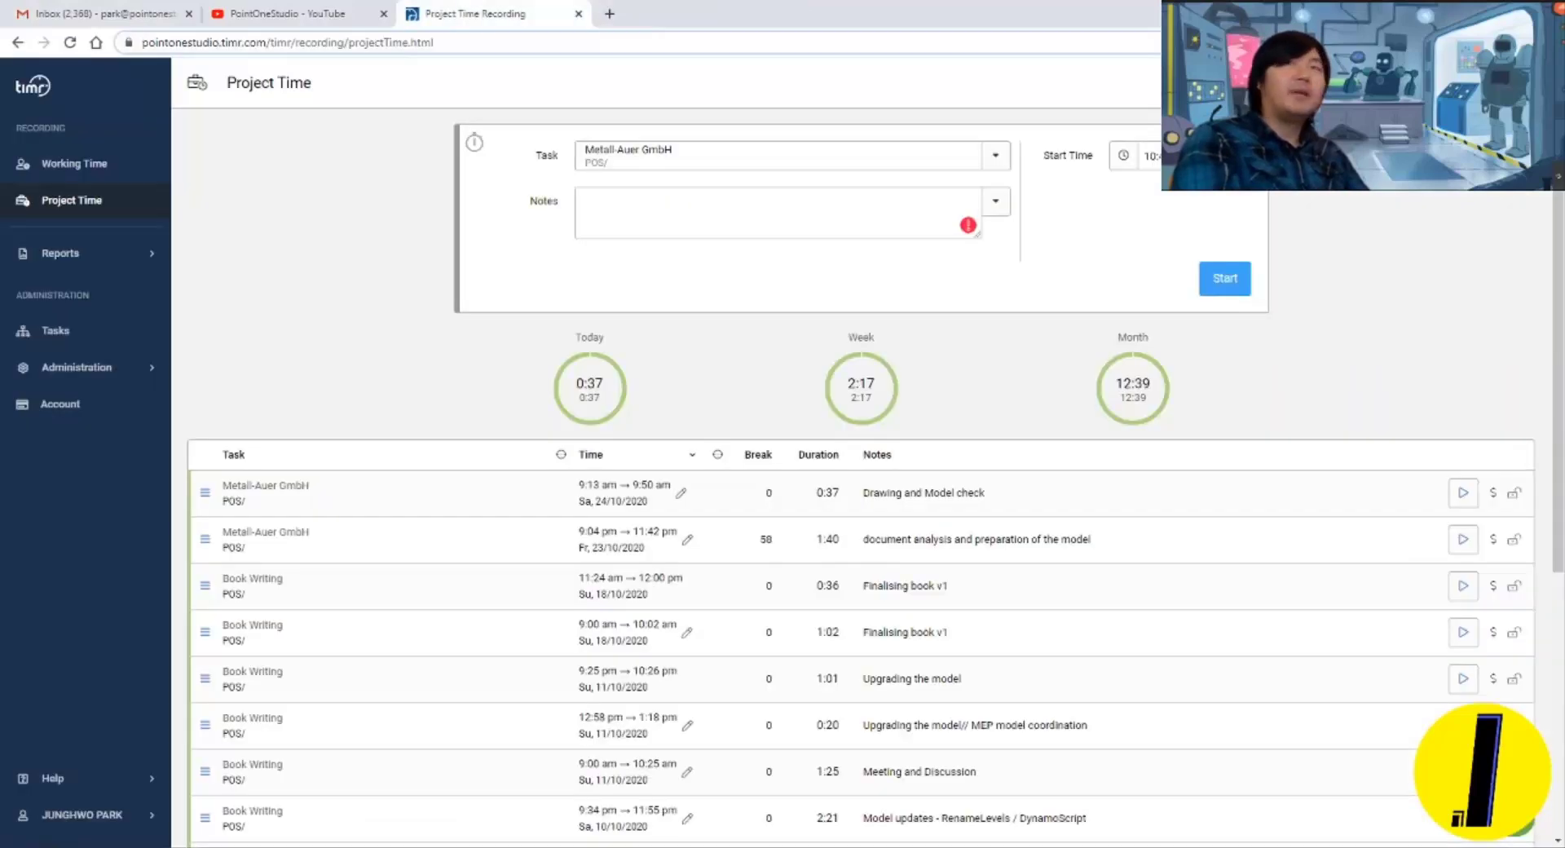
key("alt+Tab")
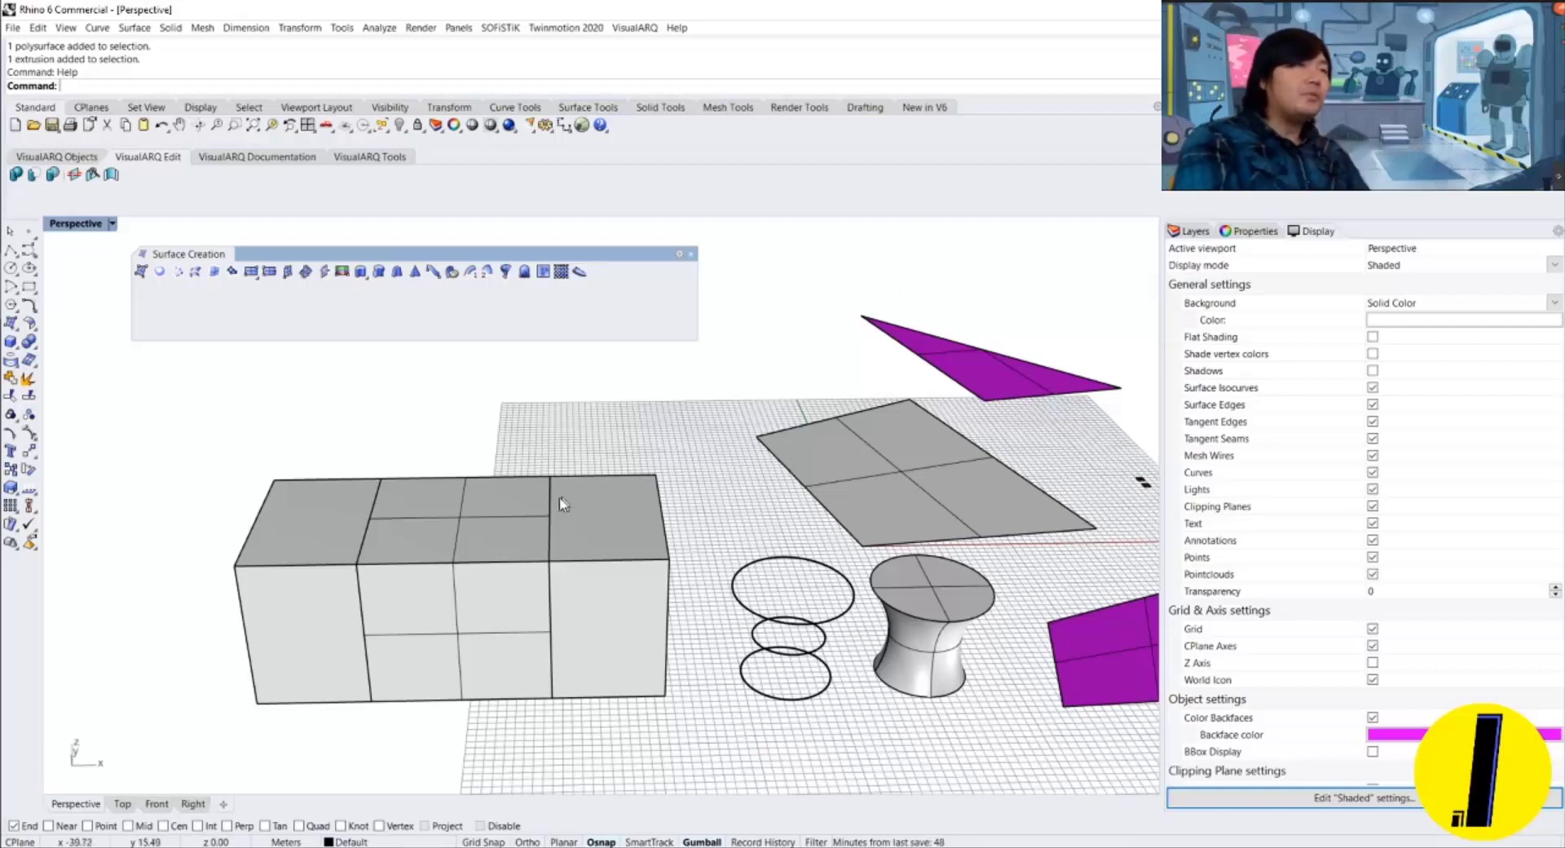
Open the Rhinoceros online help in the browser and look through the Welcome to Rhino topics.
key("F1")
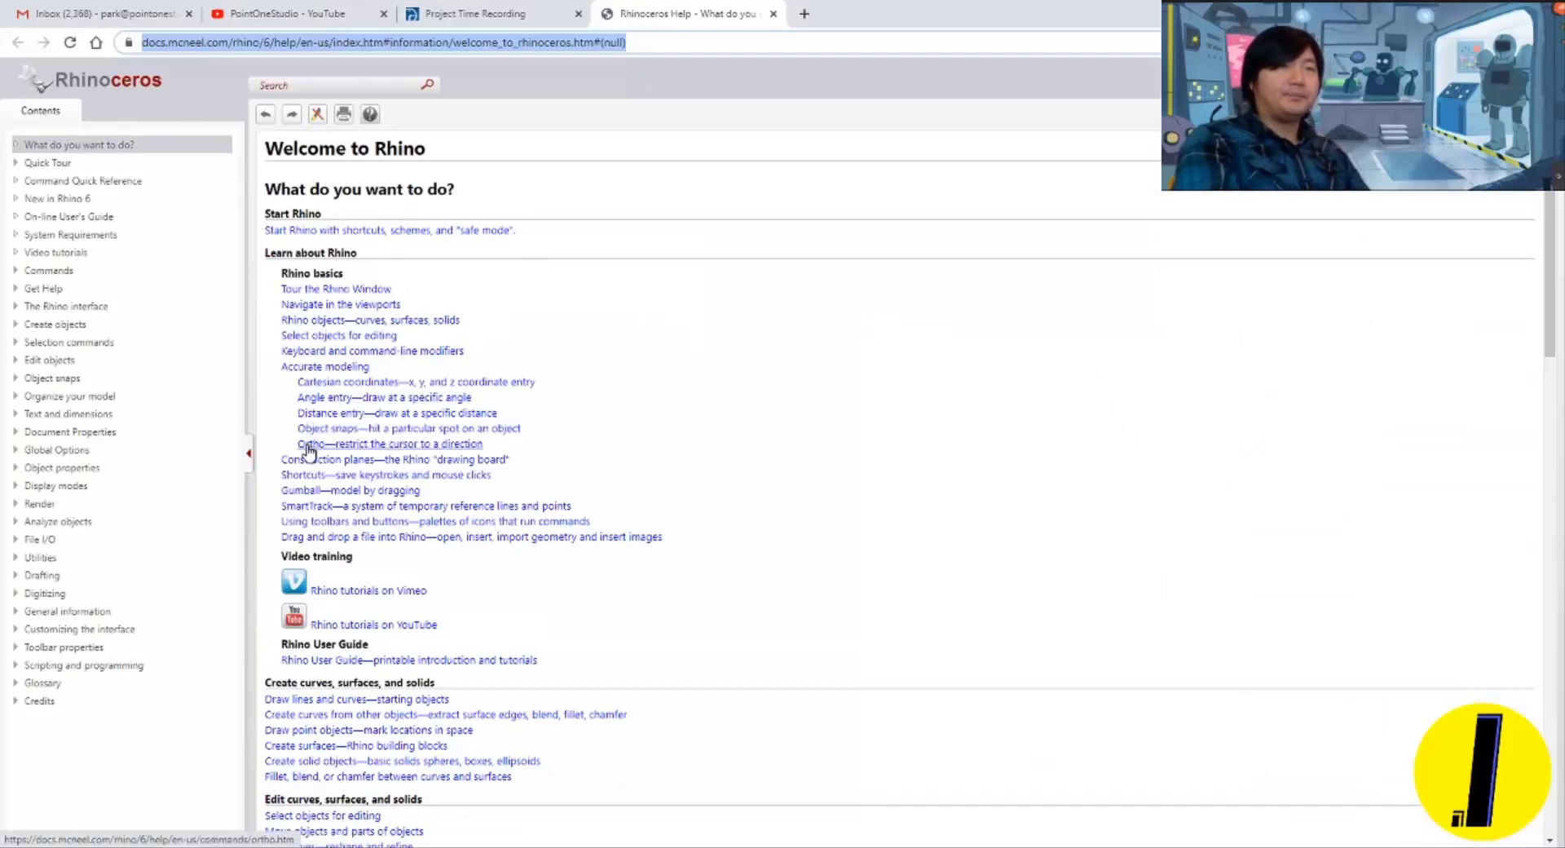
scroll(324, 224, "down", 2)
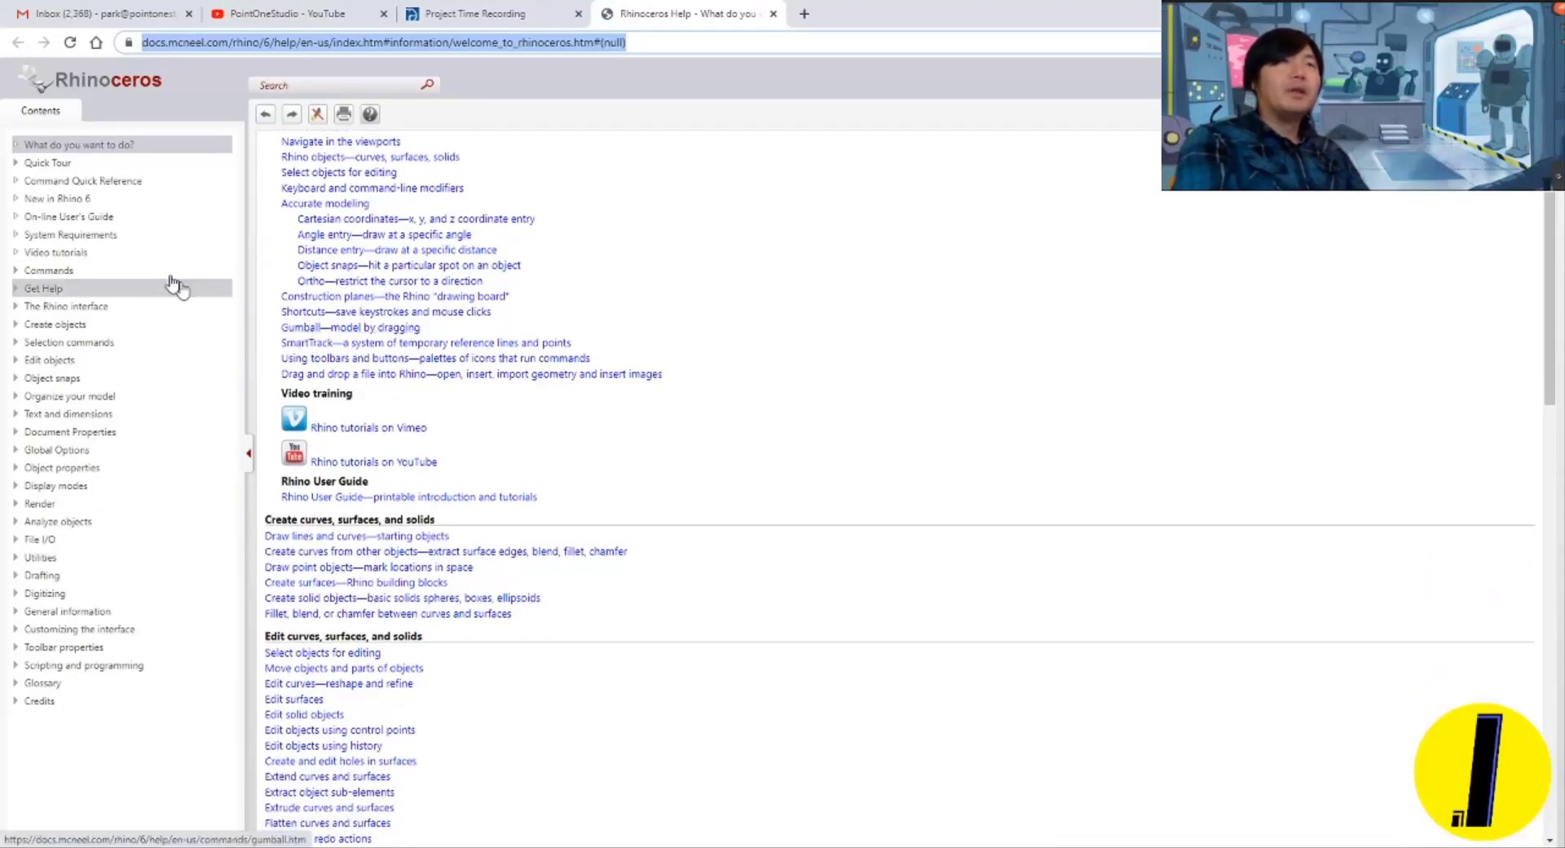
scroll(374, 233, "up", 1)
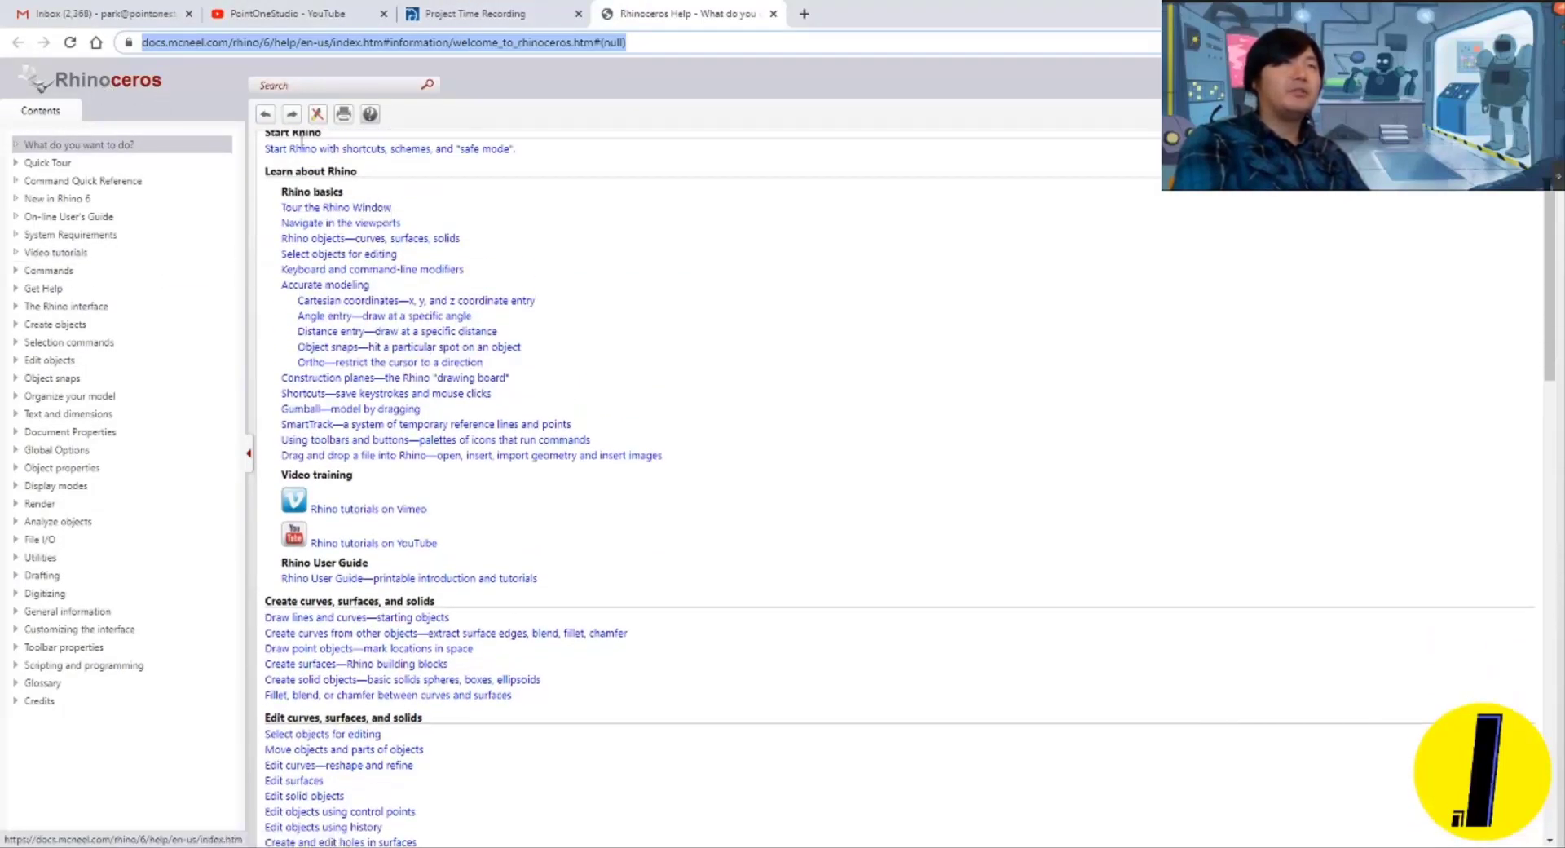
Close the Rhinoceros Help page and return to the Rhino model with nothing selected.
scroll(414, 237, "up", 1)
left_click(657, 311)
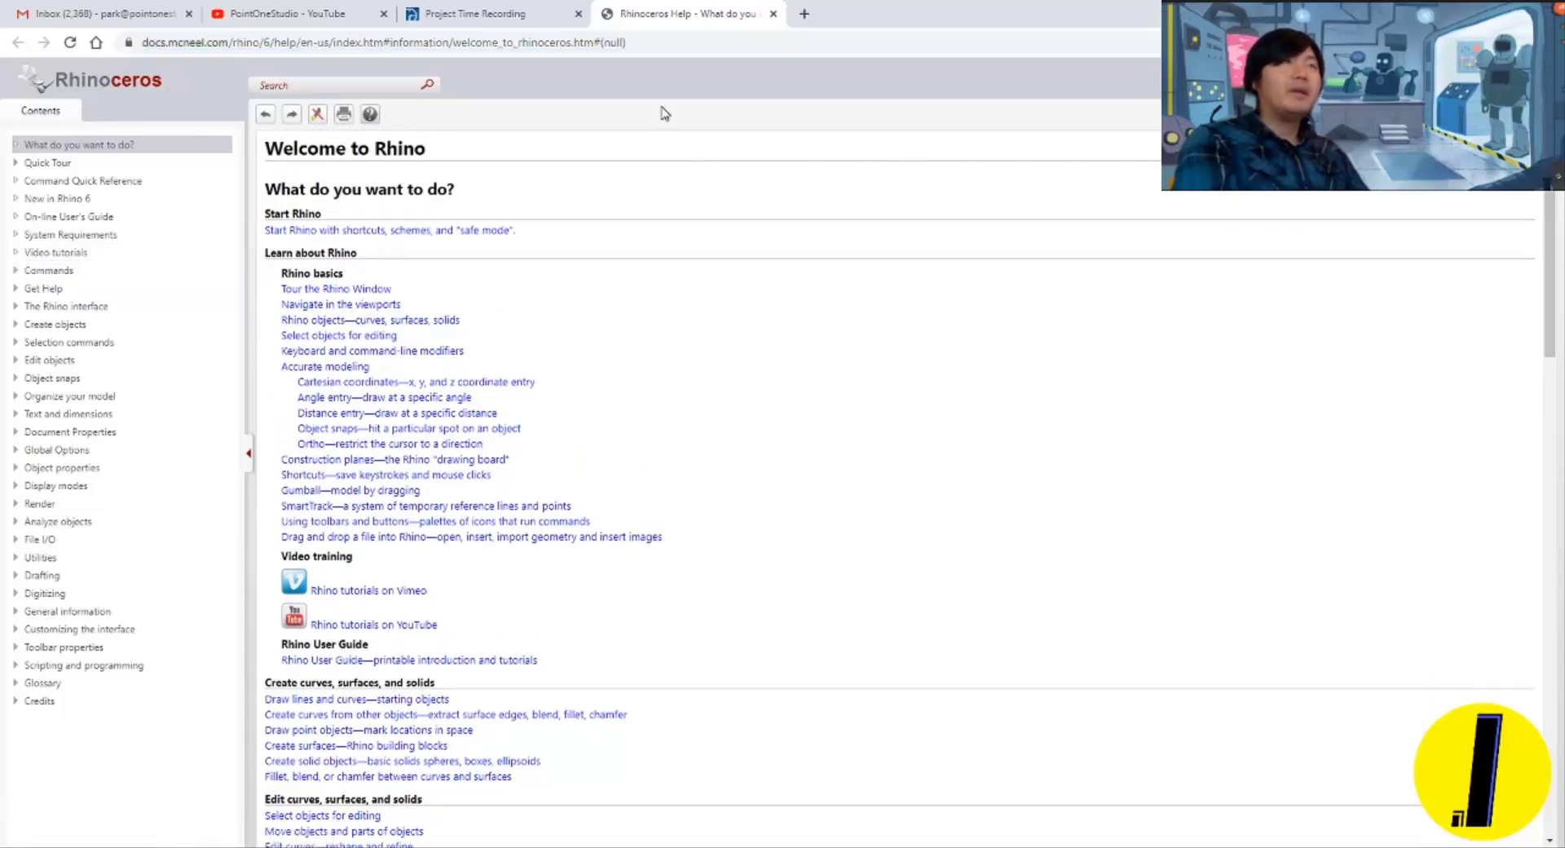
left_click(773, 13)
left_click(1470, 11)
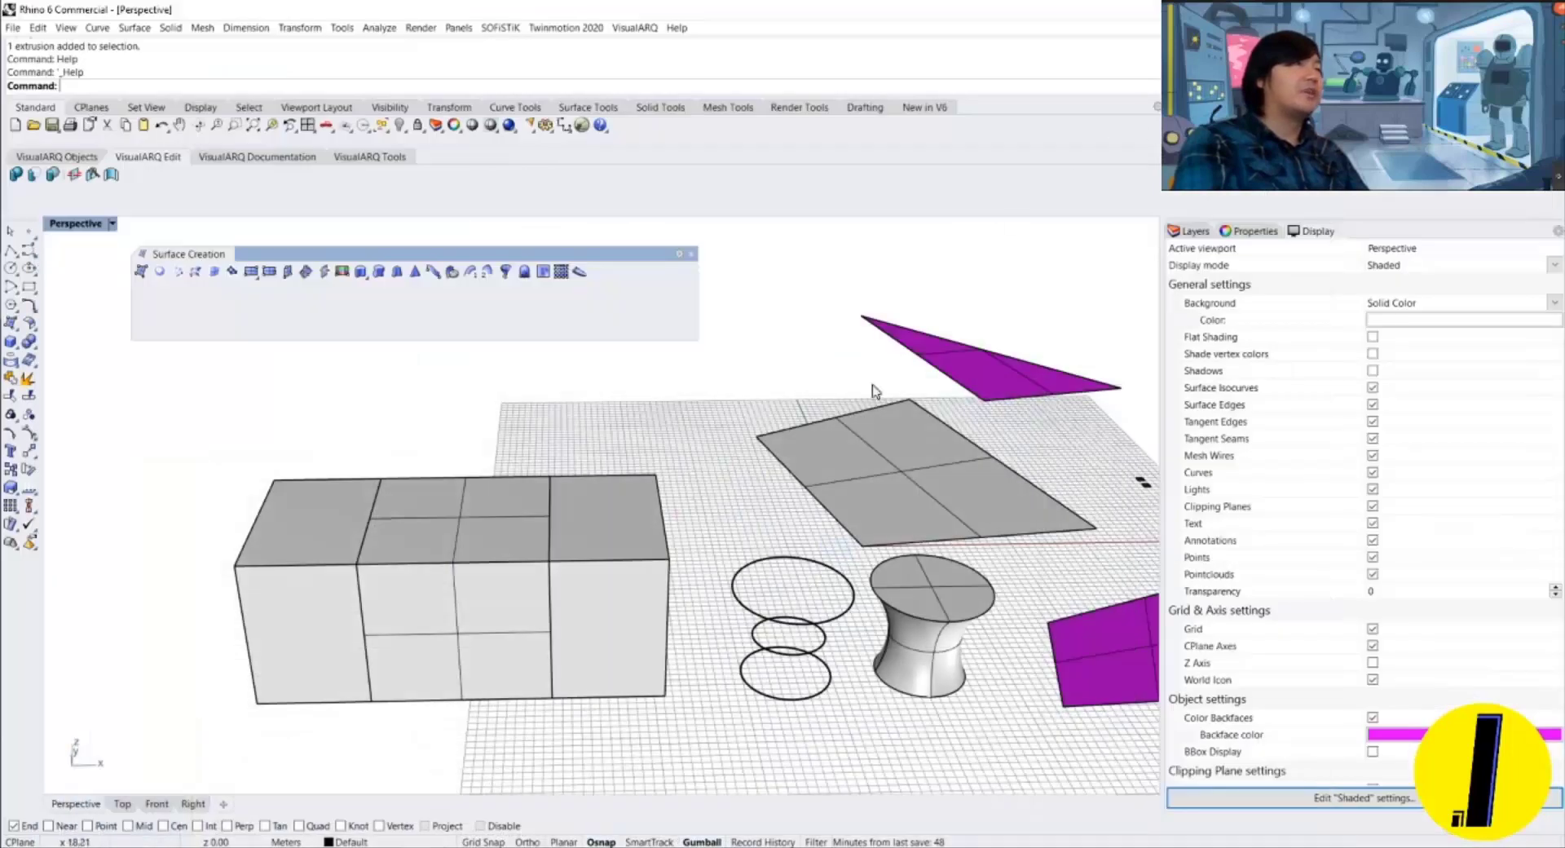
left_click(600, 593)
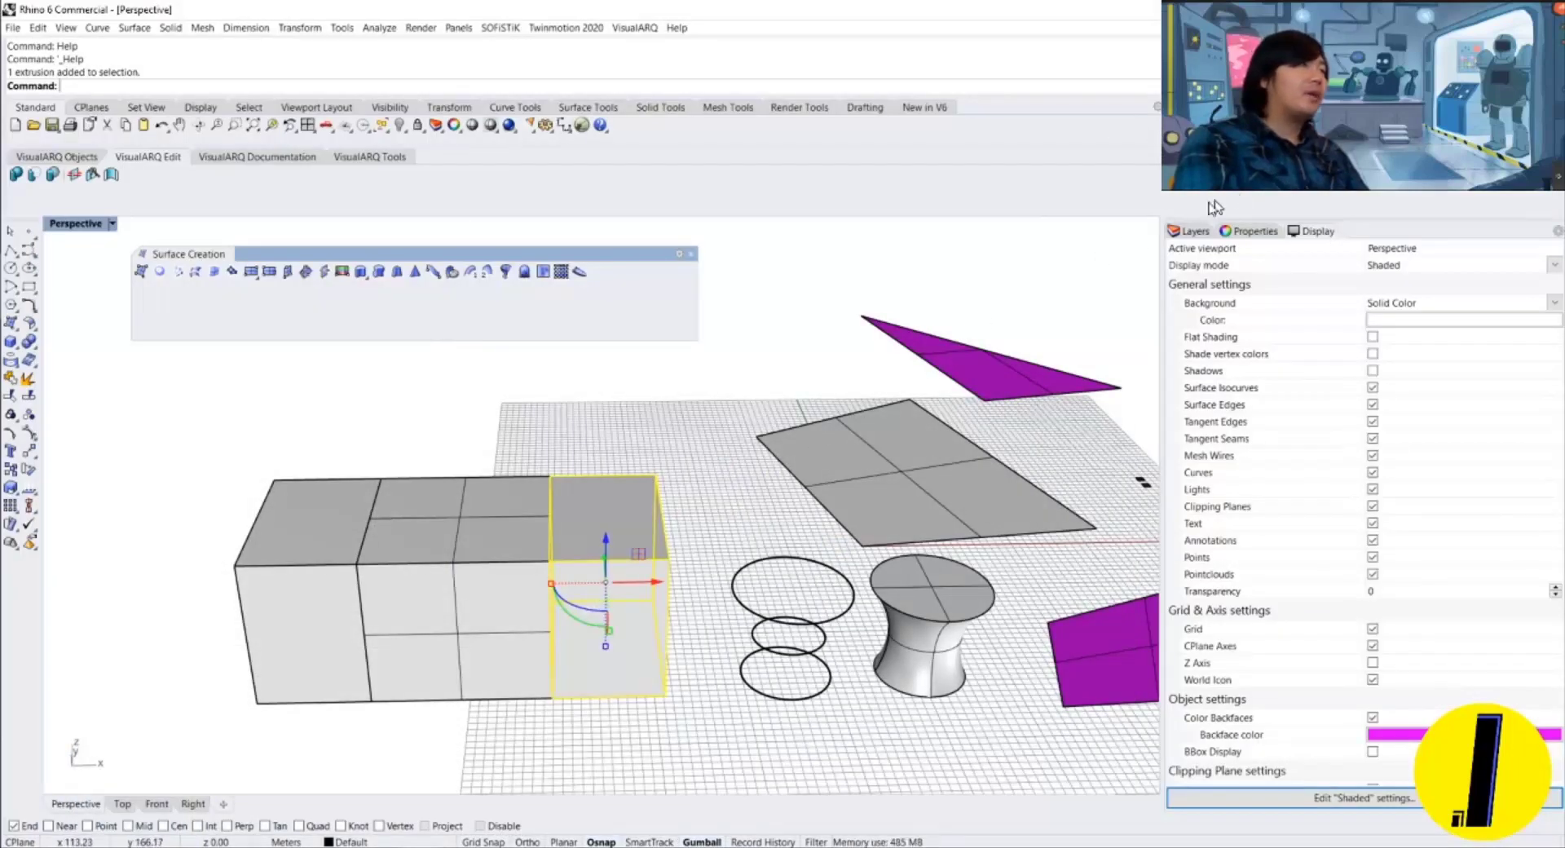
left_click(542, 453)
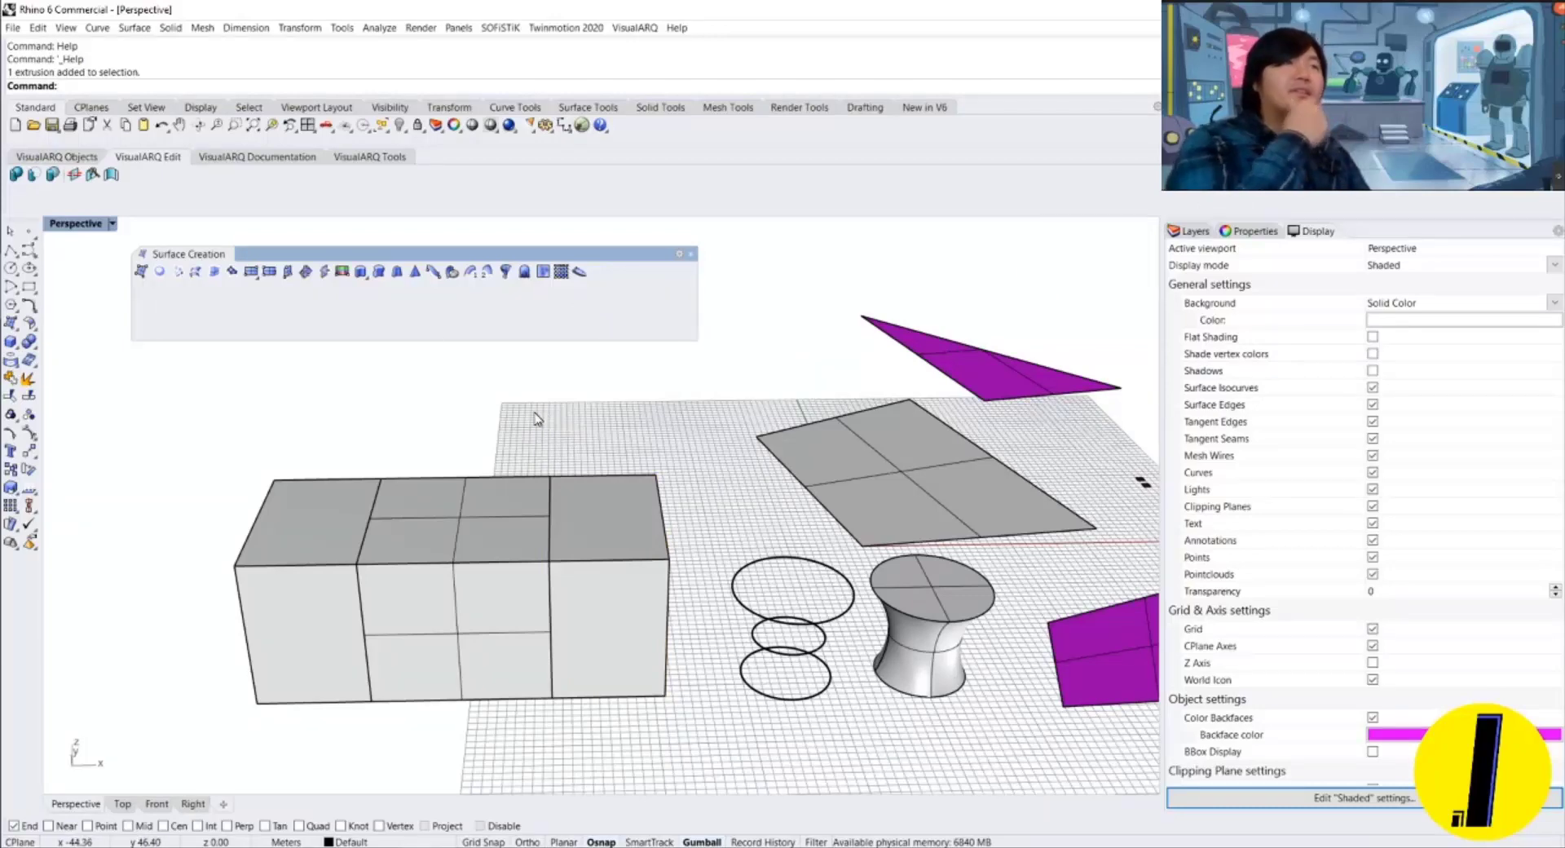
Draw a wavy degree-3 control point curve with five points on the ground in front of the row of boxes.
right_click_drag(537, 419, 513, 407)
right_click_drag(480, 337, 600, 408)
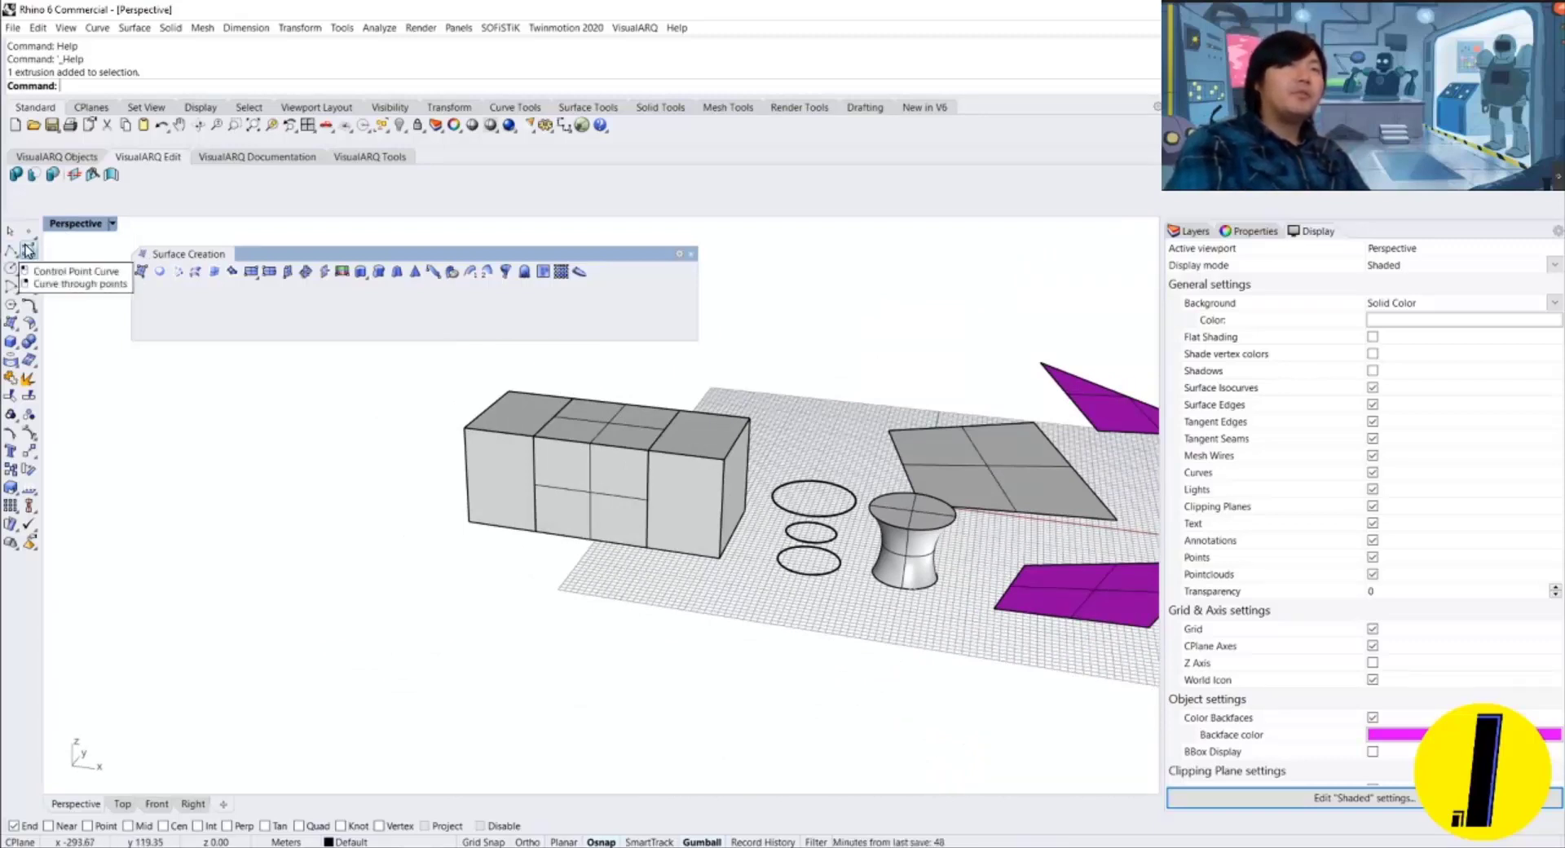
left_click(28, 250)
left_click(325, 636)
left_click(418, 562)
left_click(507, 720)
left_click(672, 687)
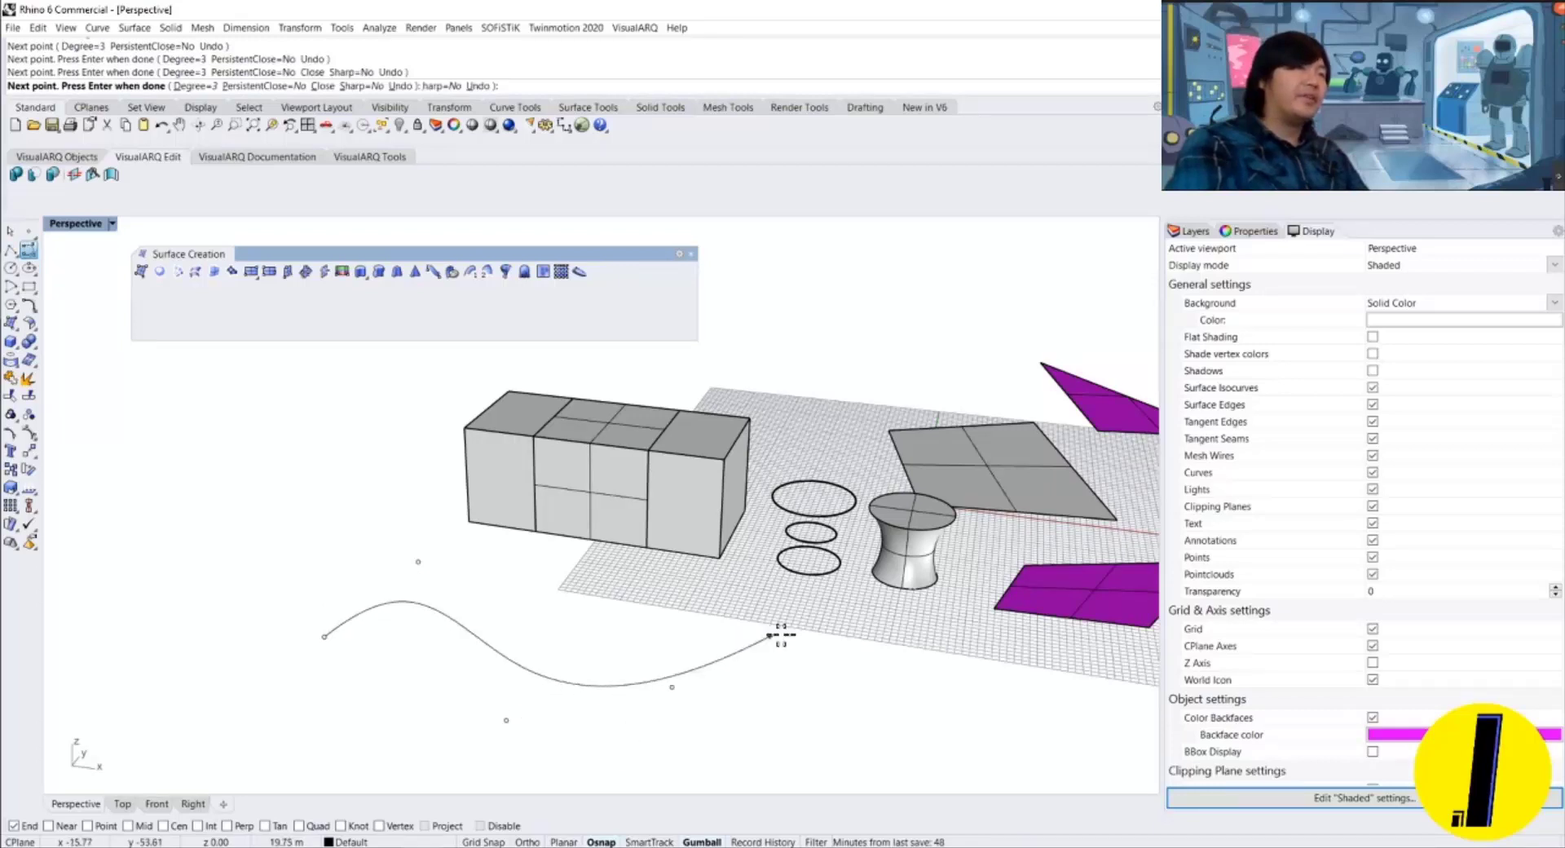
left_click(781, 634)
key("Return")
Draw a small flat rectangle with one corner at the start of the wavy curve.
right_click_drag(466, 626, 365, 659)
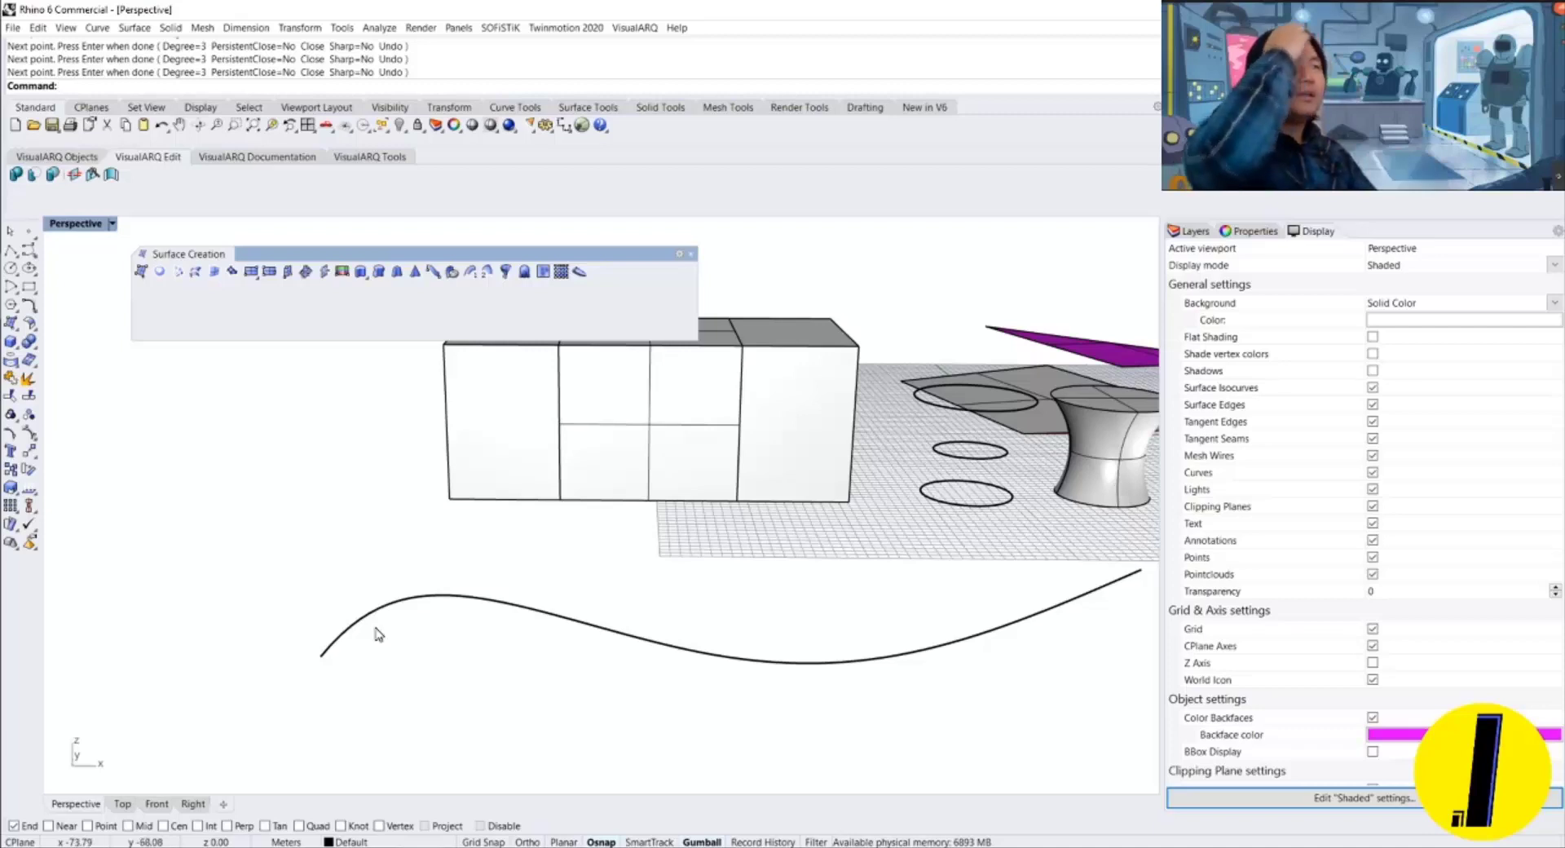
right_click_drag(391, 639, 405, 643)
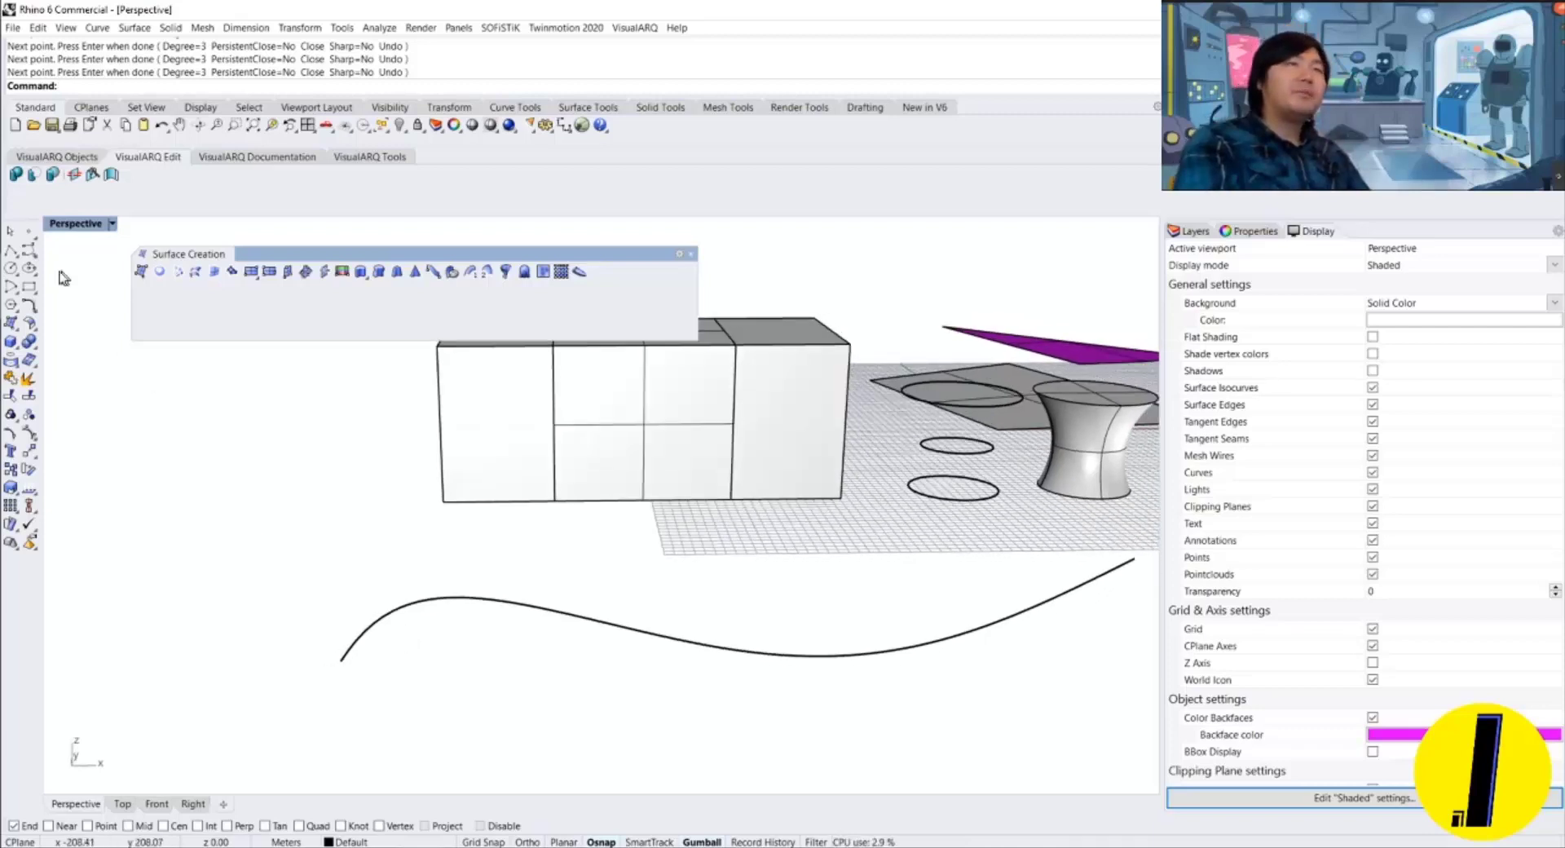
left_click(30, 288)
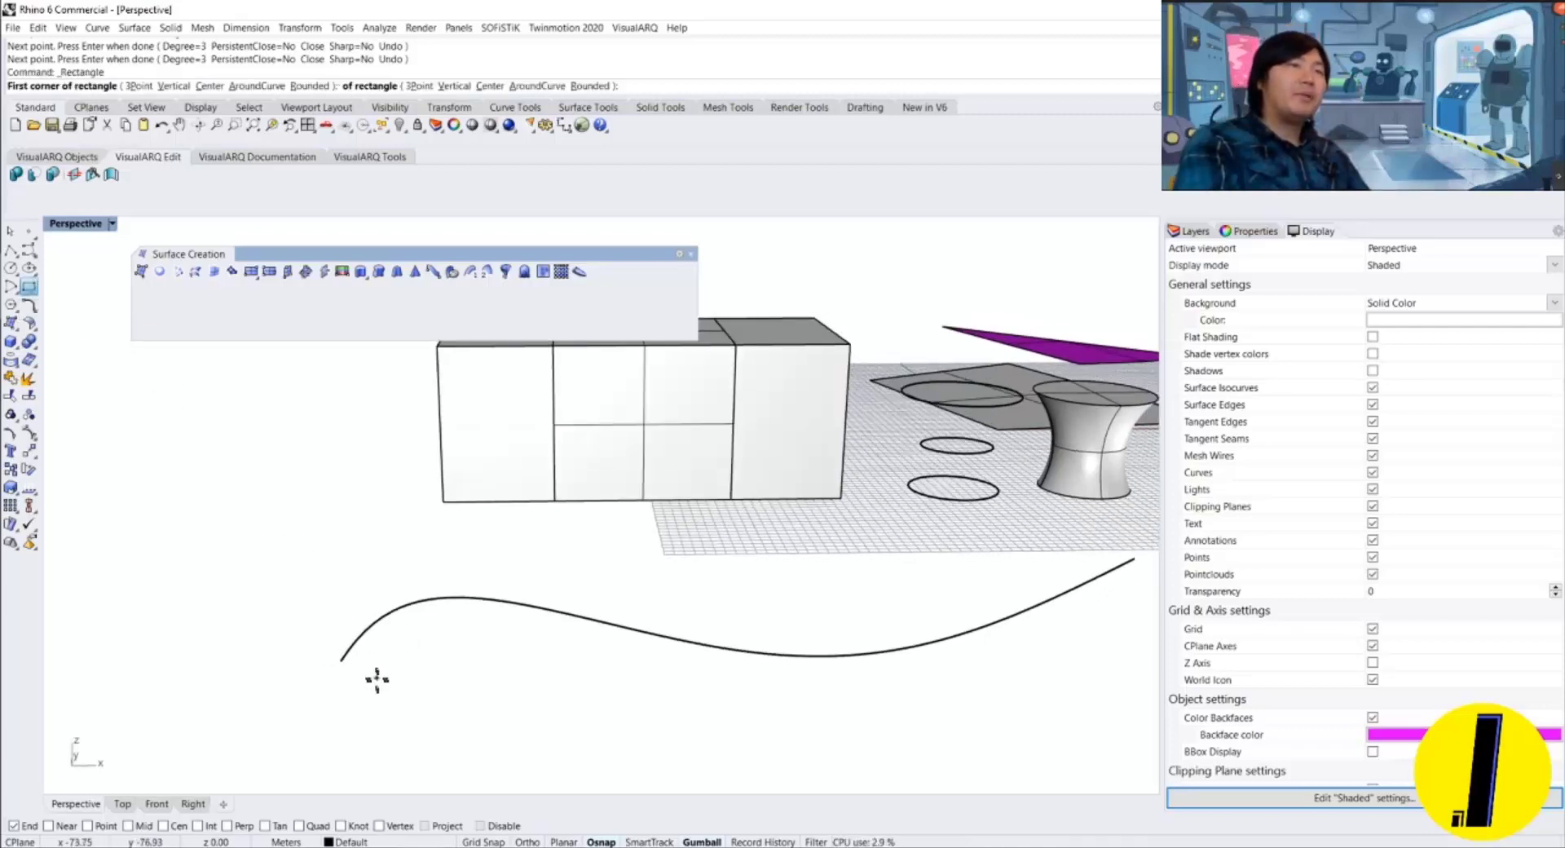
left_click(342, 660)
left_click(289, 619)
Rotate the small rectangle about its horizontal axis so that it stands upright at the curve's start.
left_click(330, 621)
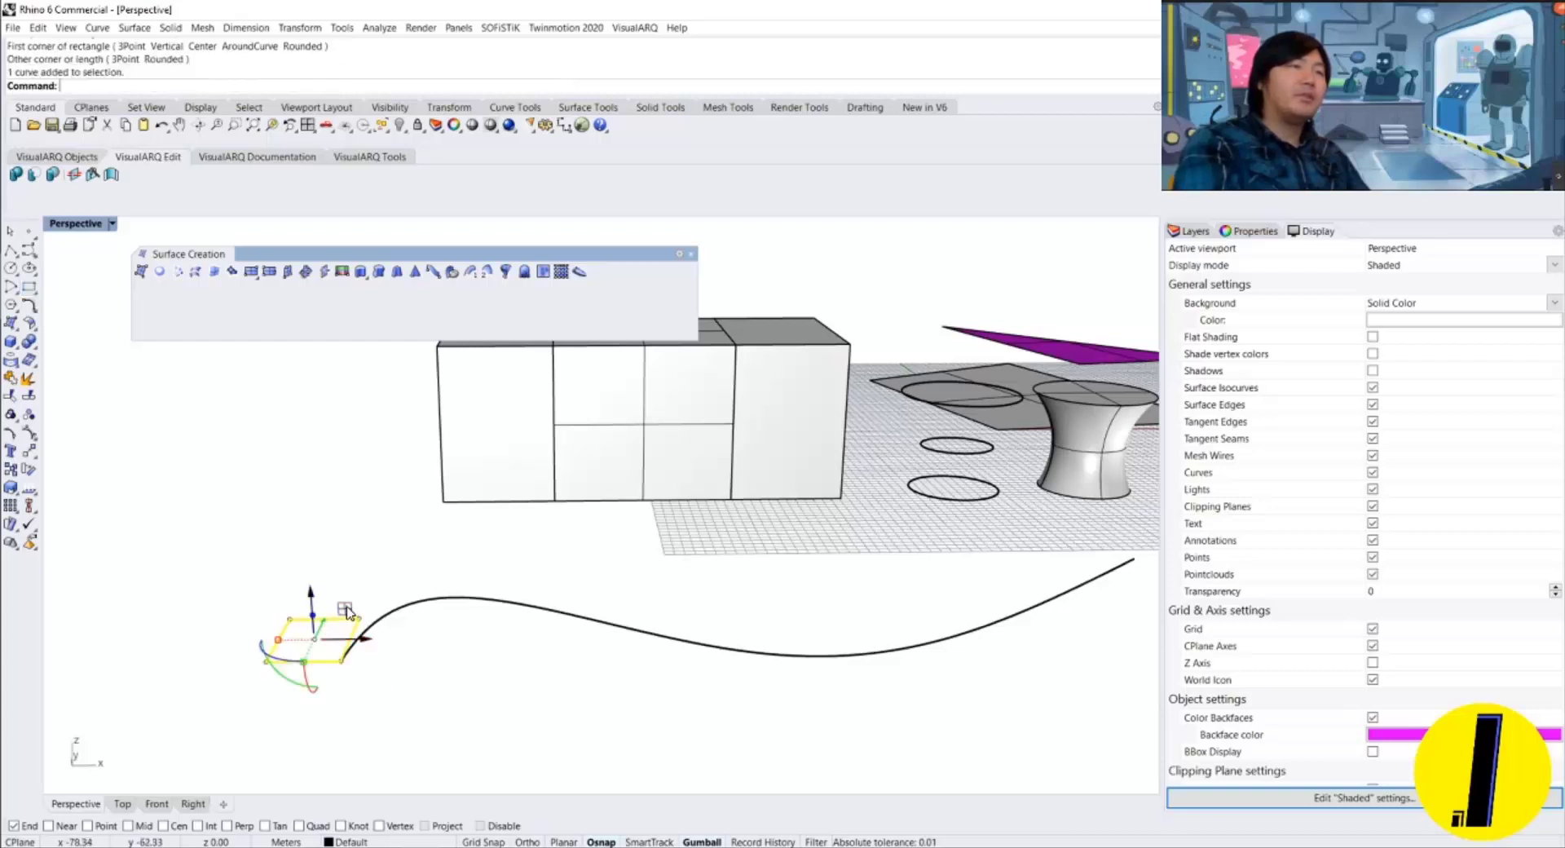
left_click(307, 685)
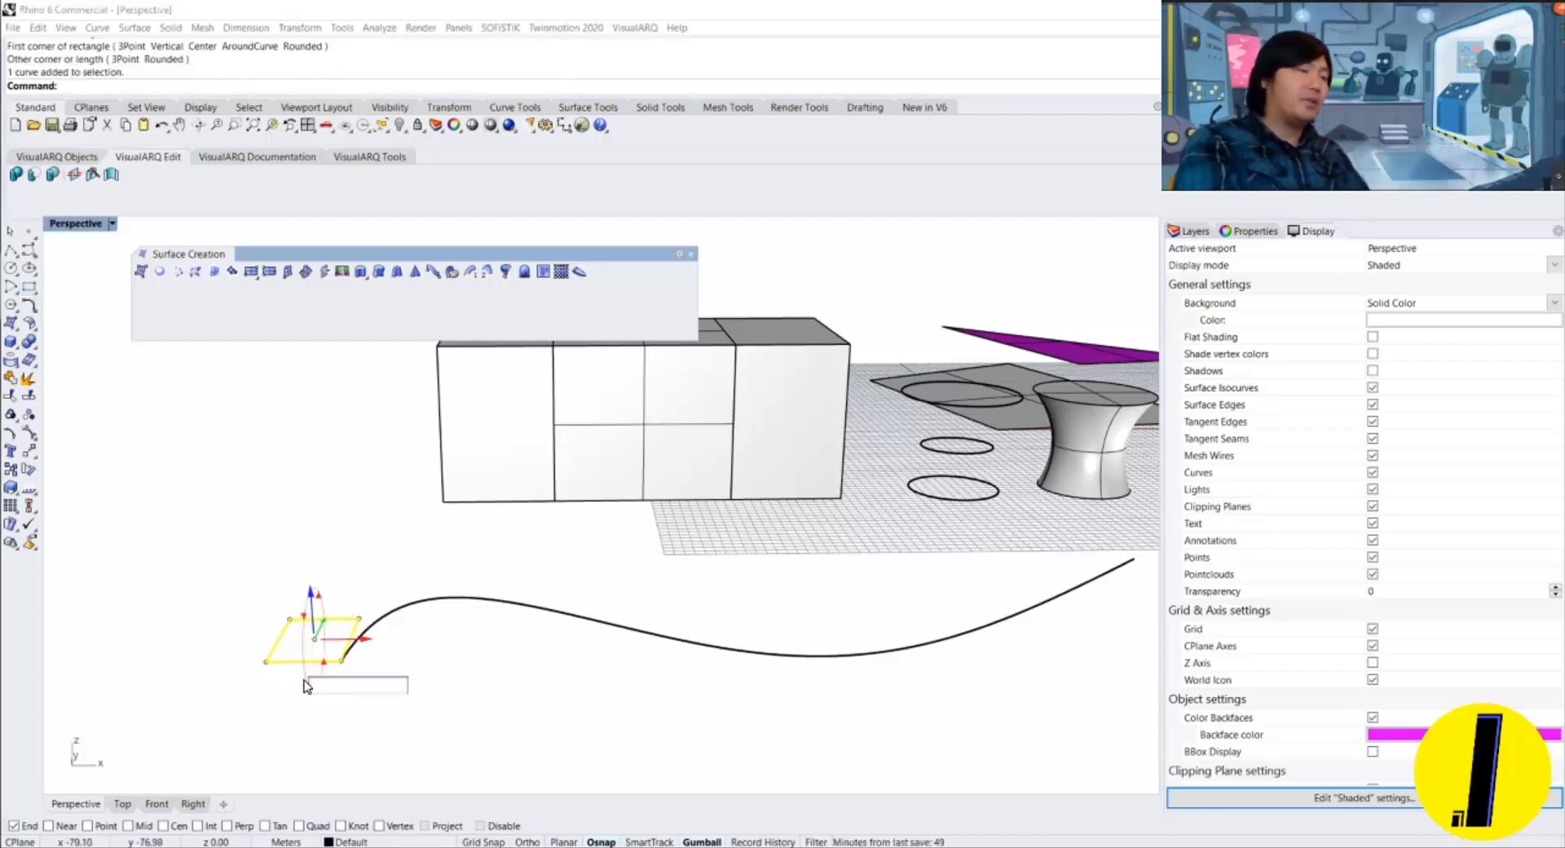
key("Return")
key("Escape")
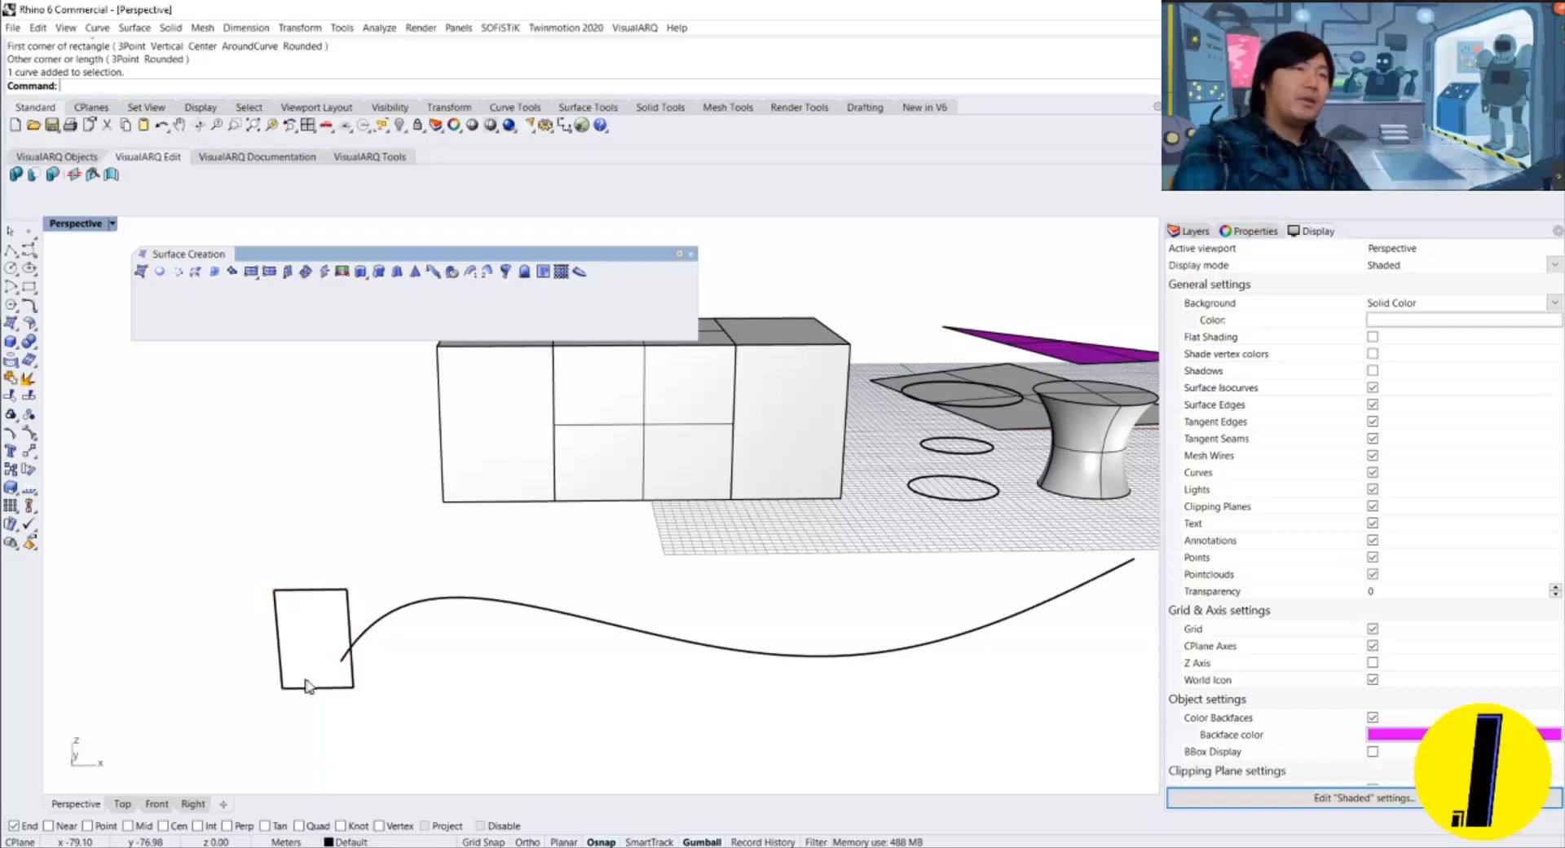
left_click(316, 689)
type("M")
key("Return")
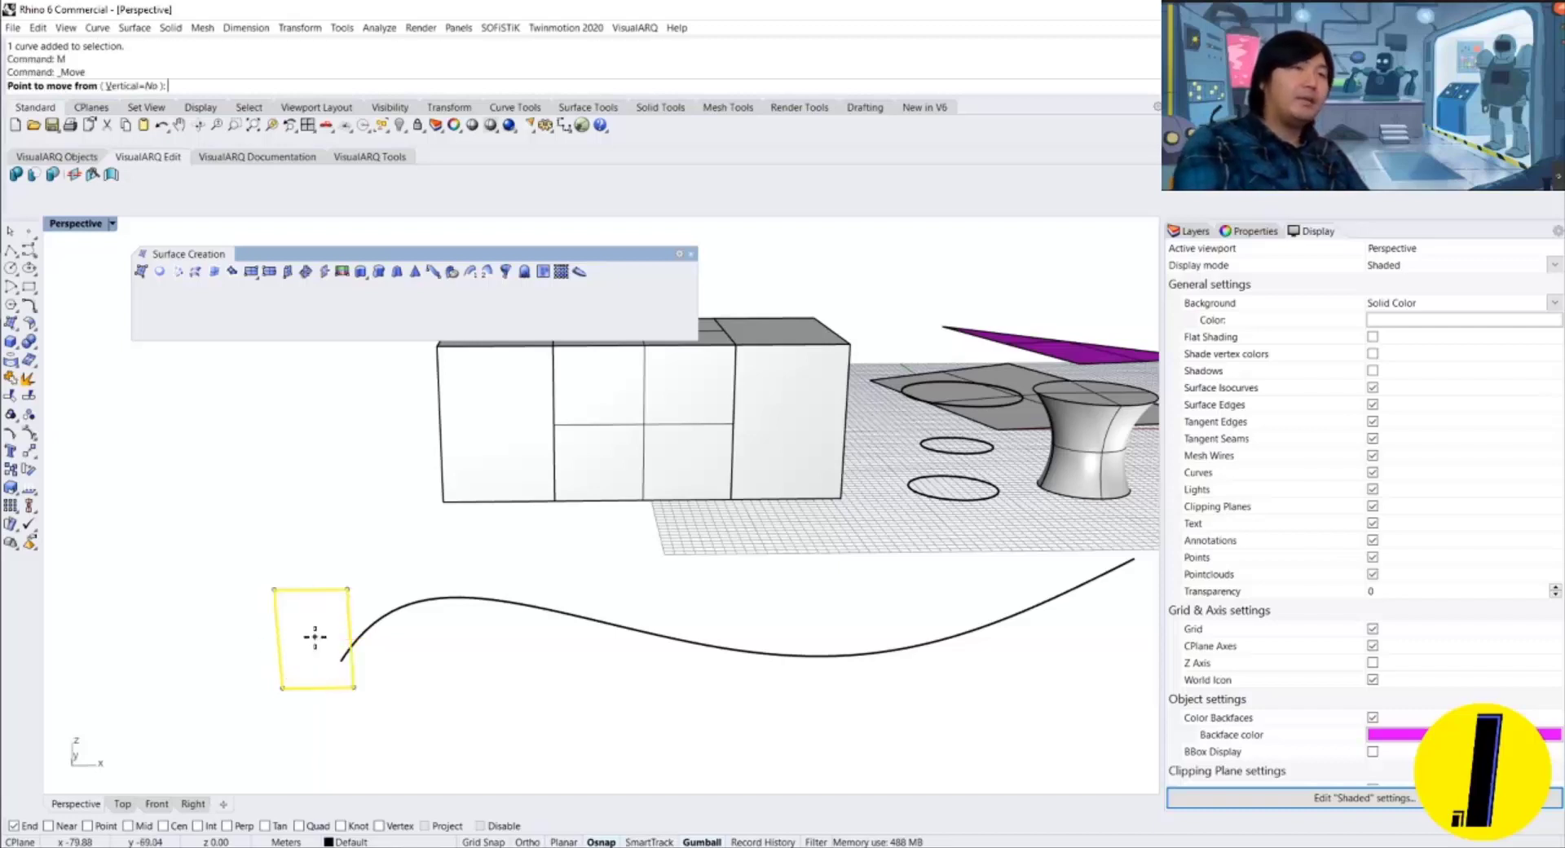
key("Escape")
left_click(289, 597)
type("Line")
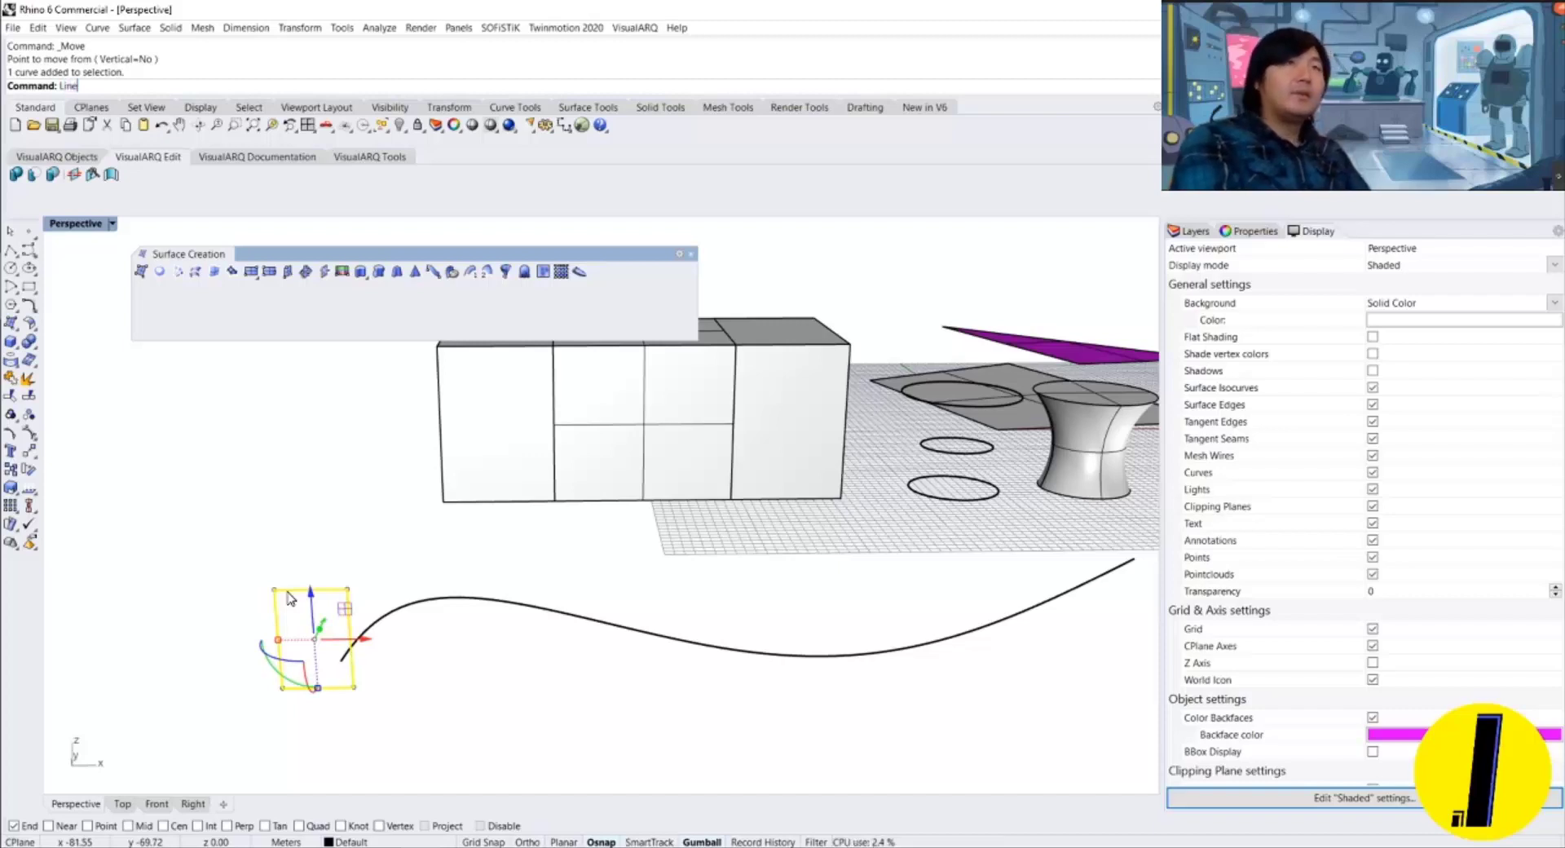
key("Escape")
key("Escape")
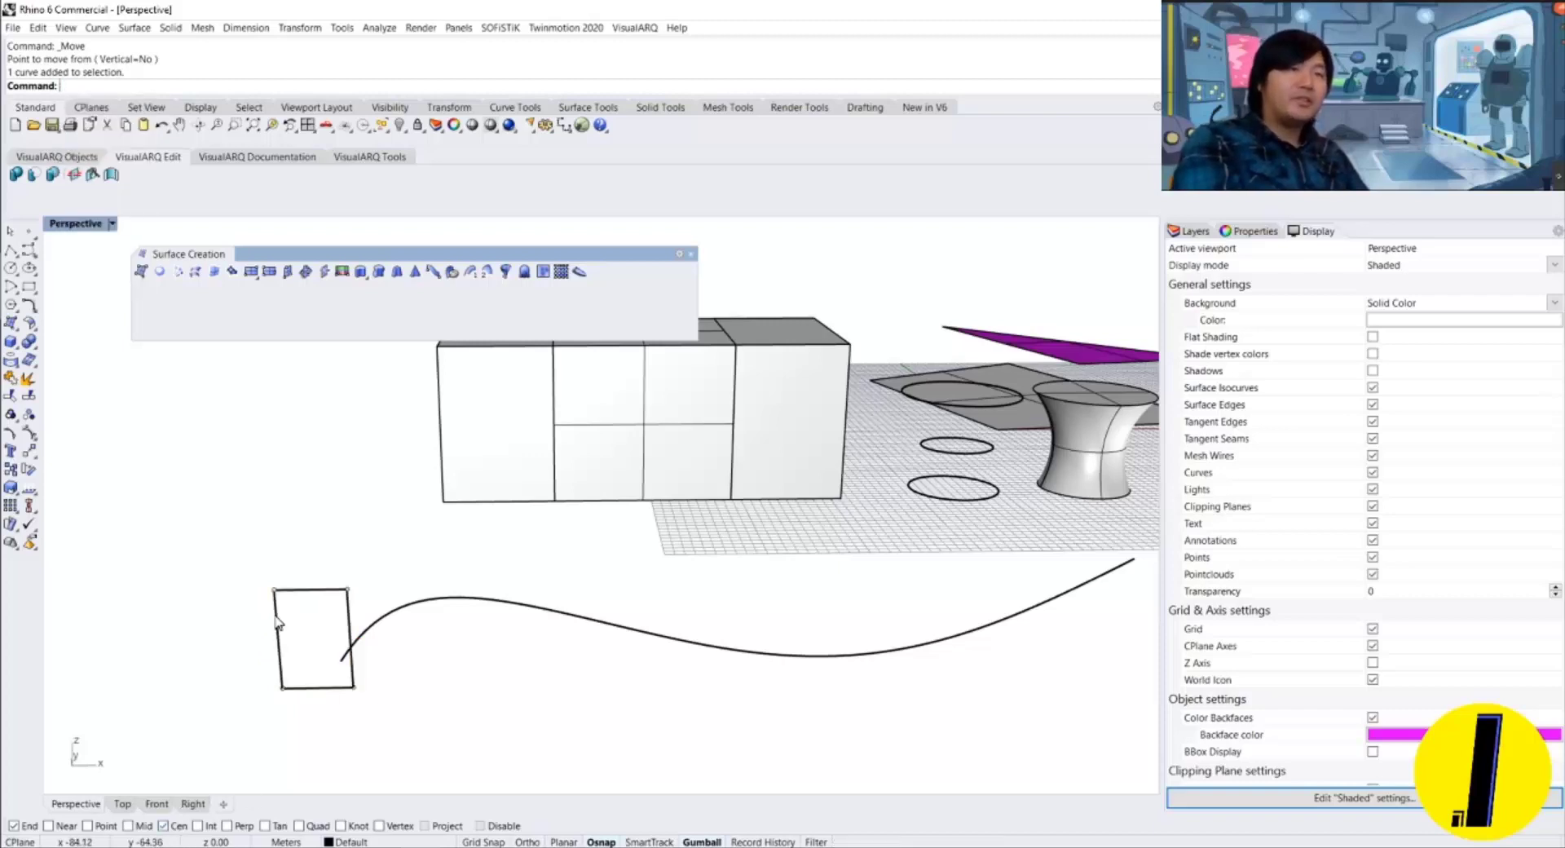
Move the upright rectangle from its center onto the start point of the wavy curve, using the Cen object snap.
left_click(277, 622)
type("m")
key("Return")
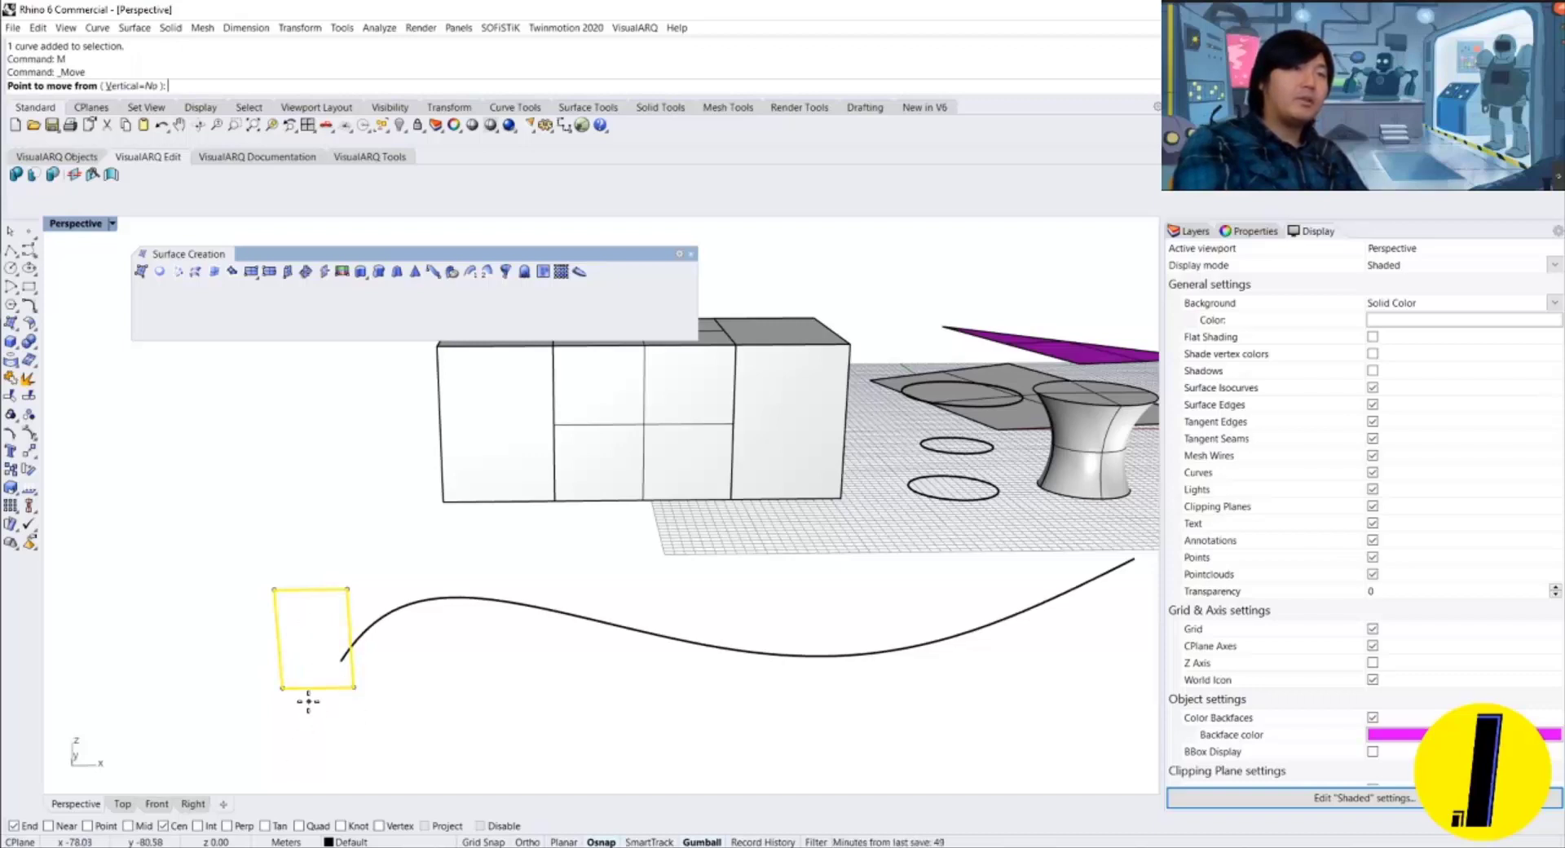
left_click(312, 644)
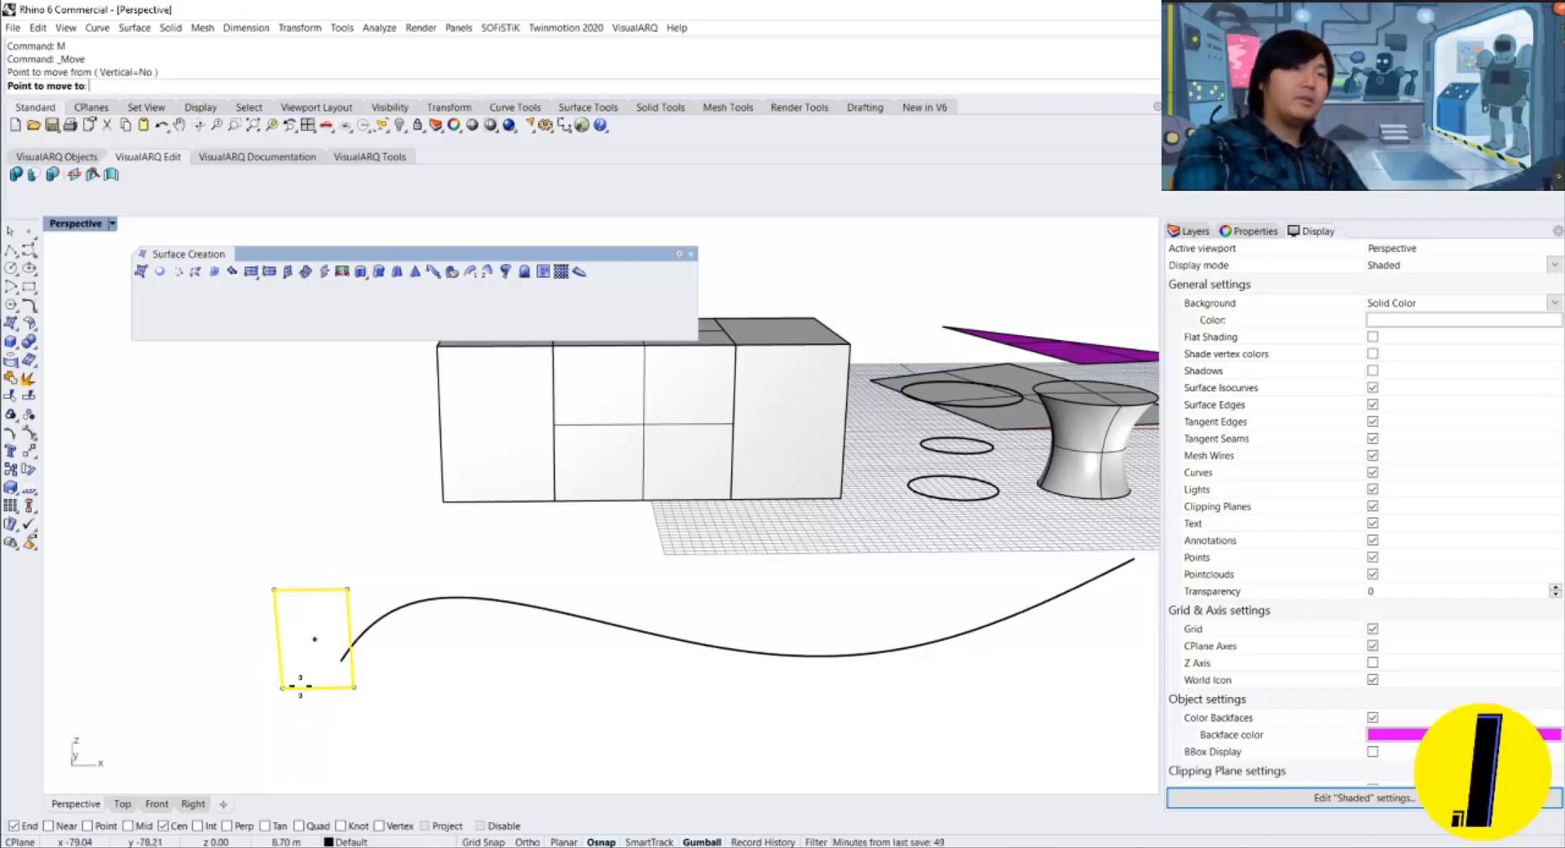
left_click(341, 670)
right_click_drag(447, 621, 294, 626)
left_click(255, 599)
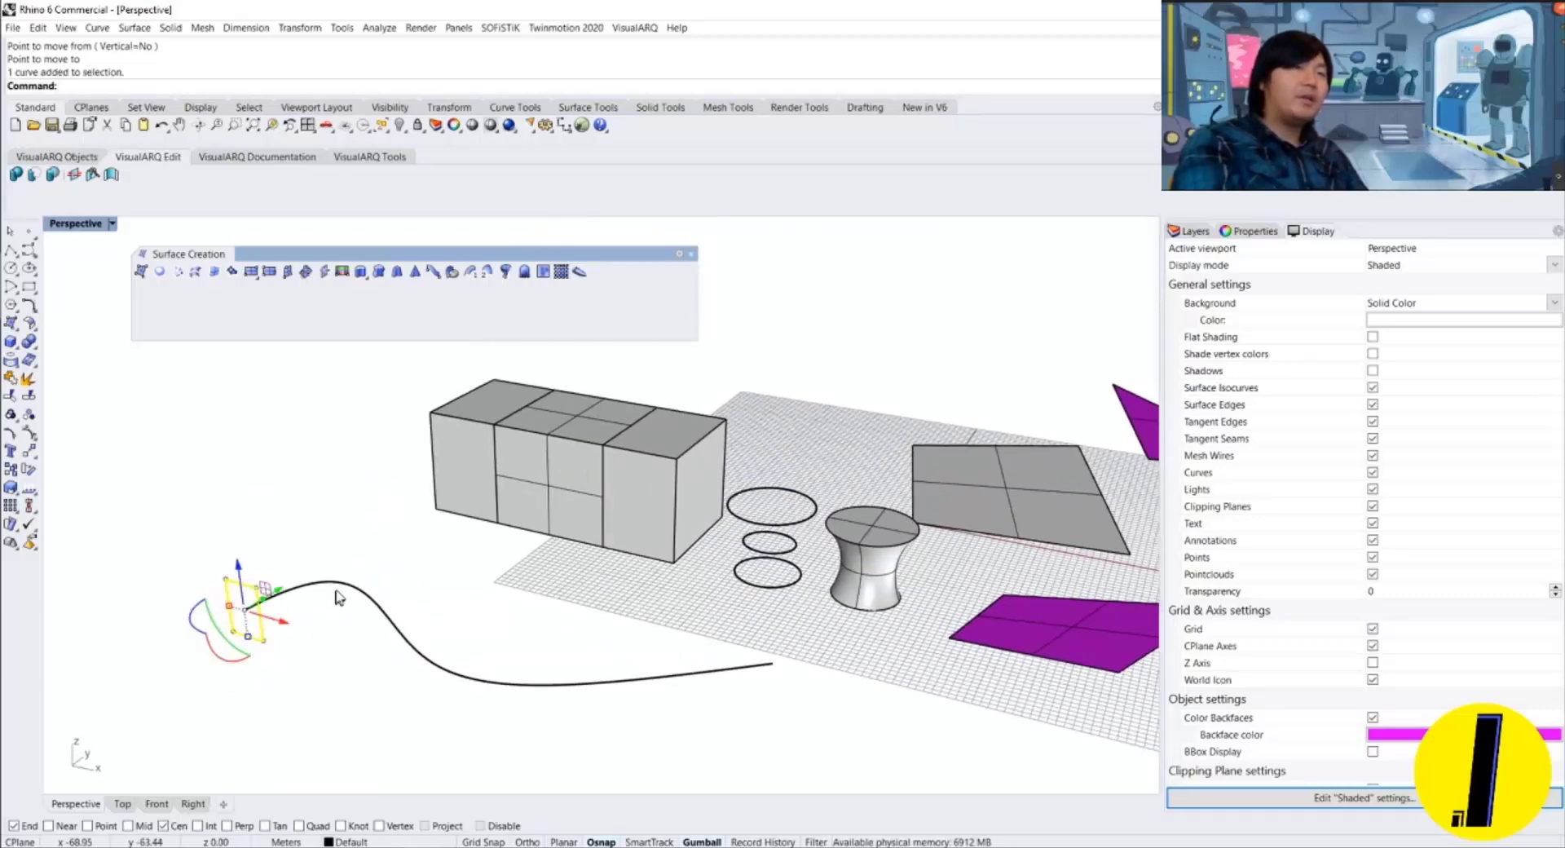
left_click(317, 527)
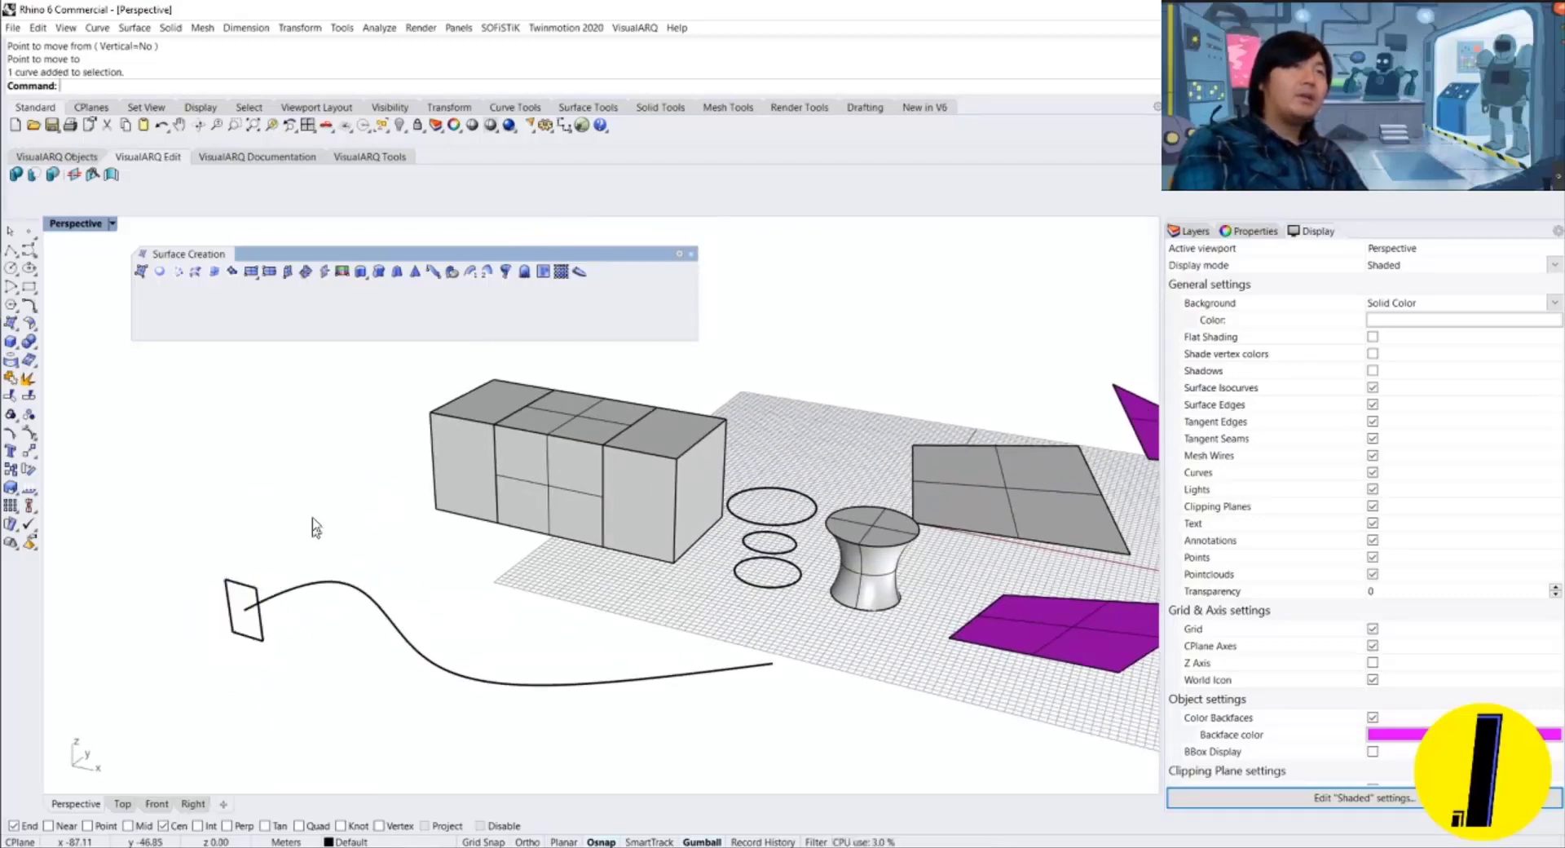
left_click(257, 608)
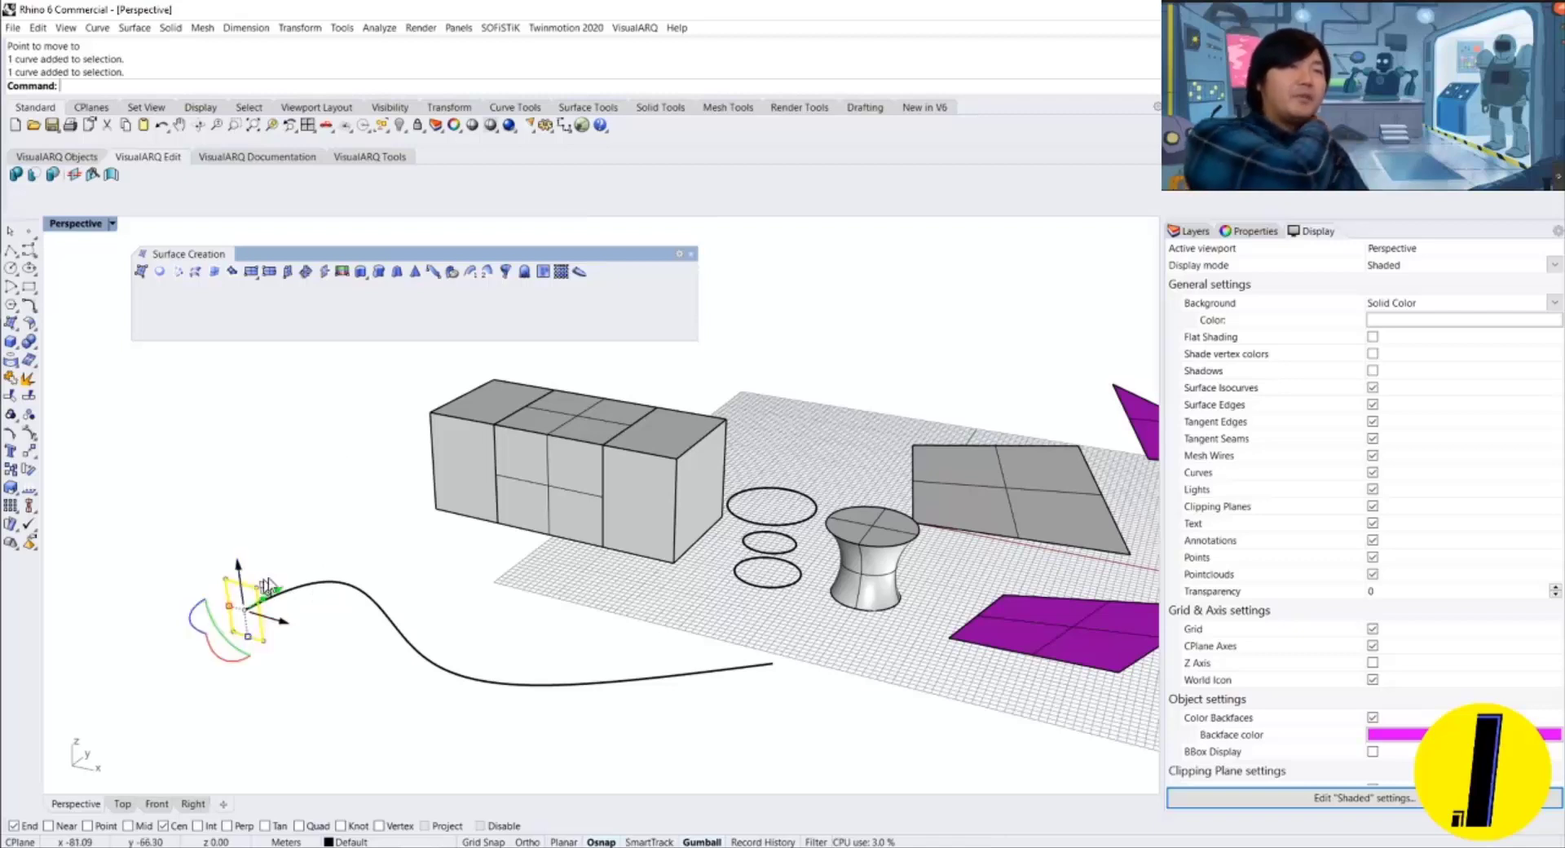
left_click(403, 539)
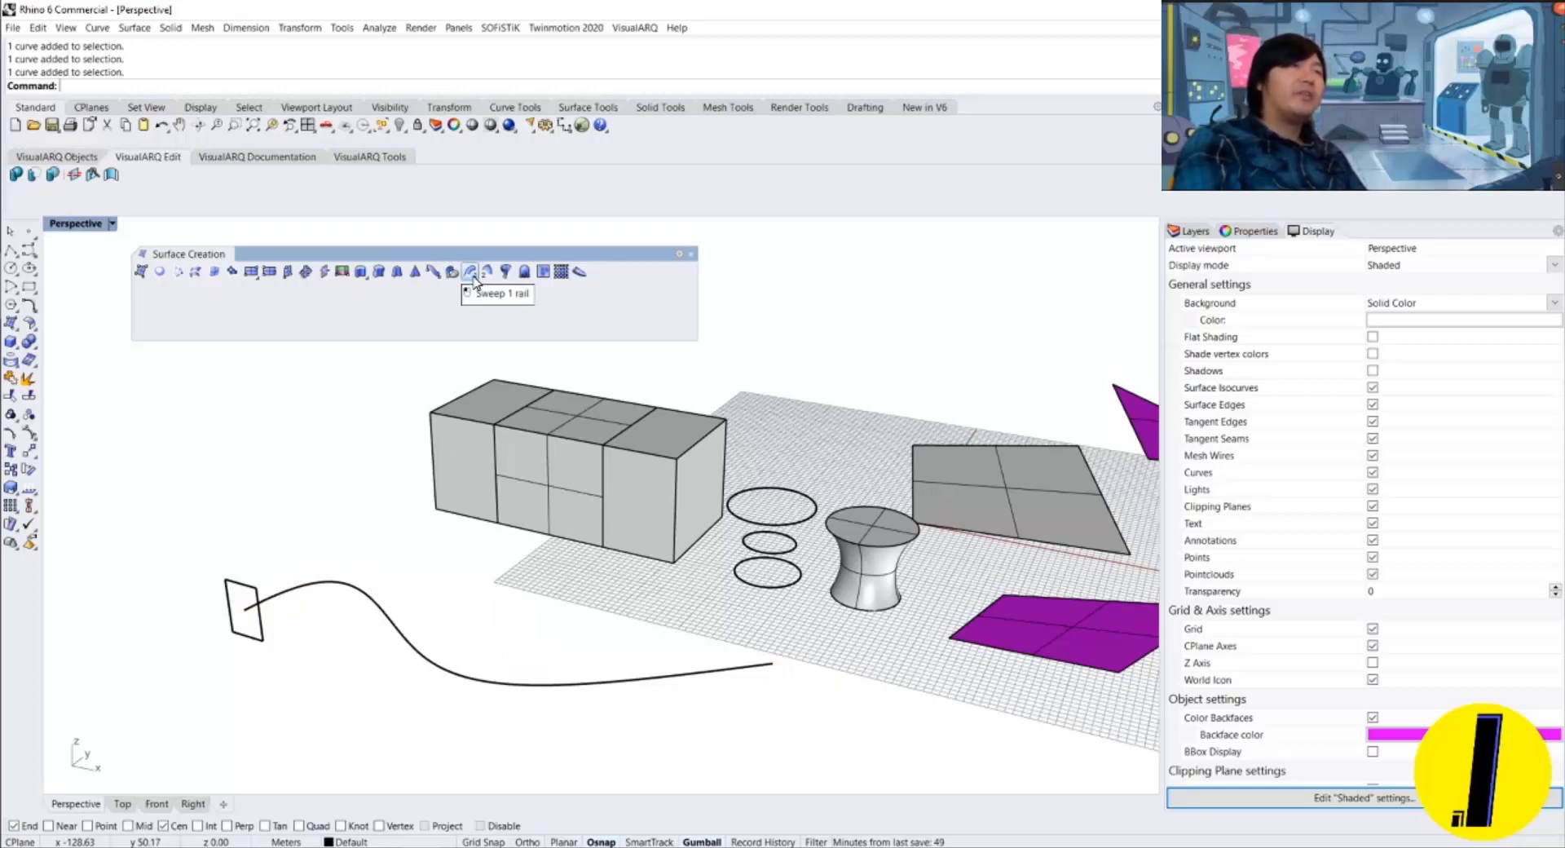
Set up a Sweep 1 Rail with the wavy curve as rail and the upright rectangle as cross section, keeping the default seam.
left_click(471, 274)
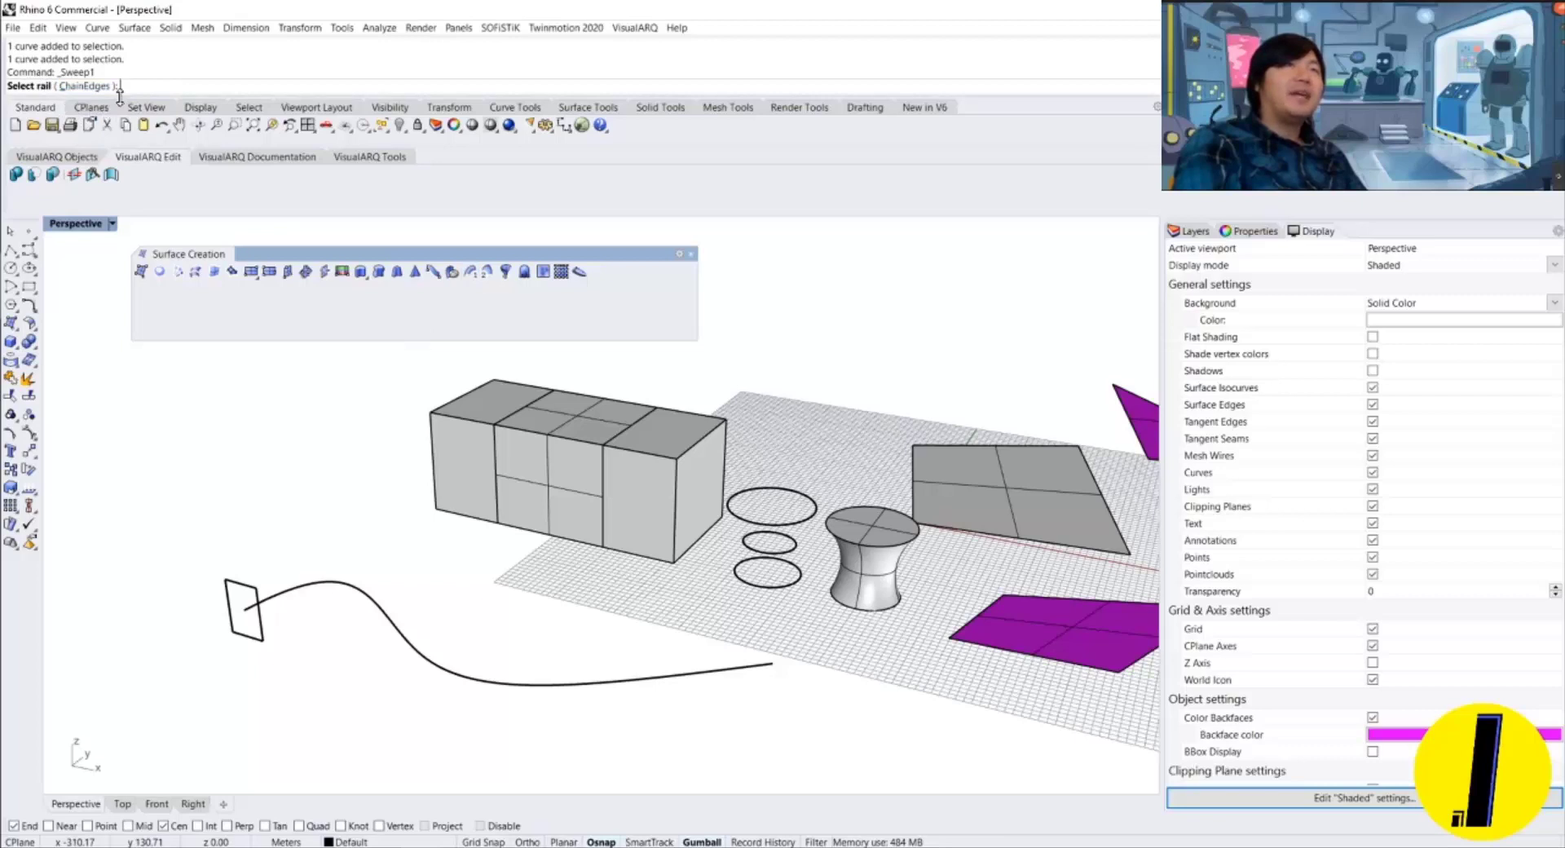
left_click(373, 602)
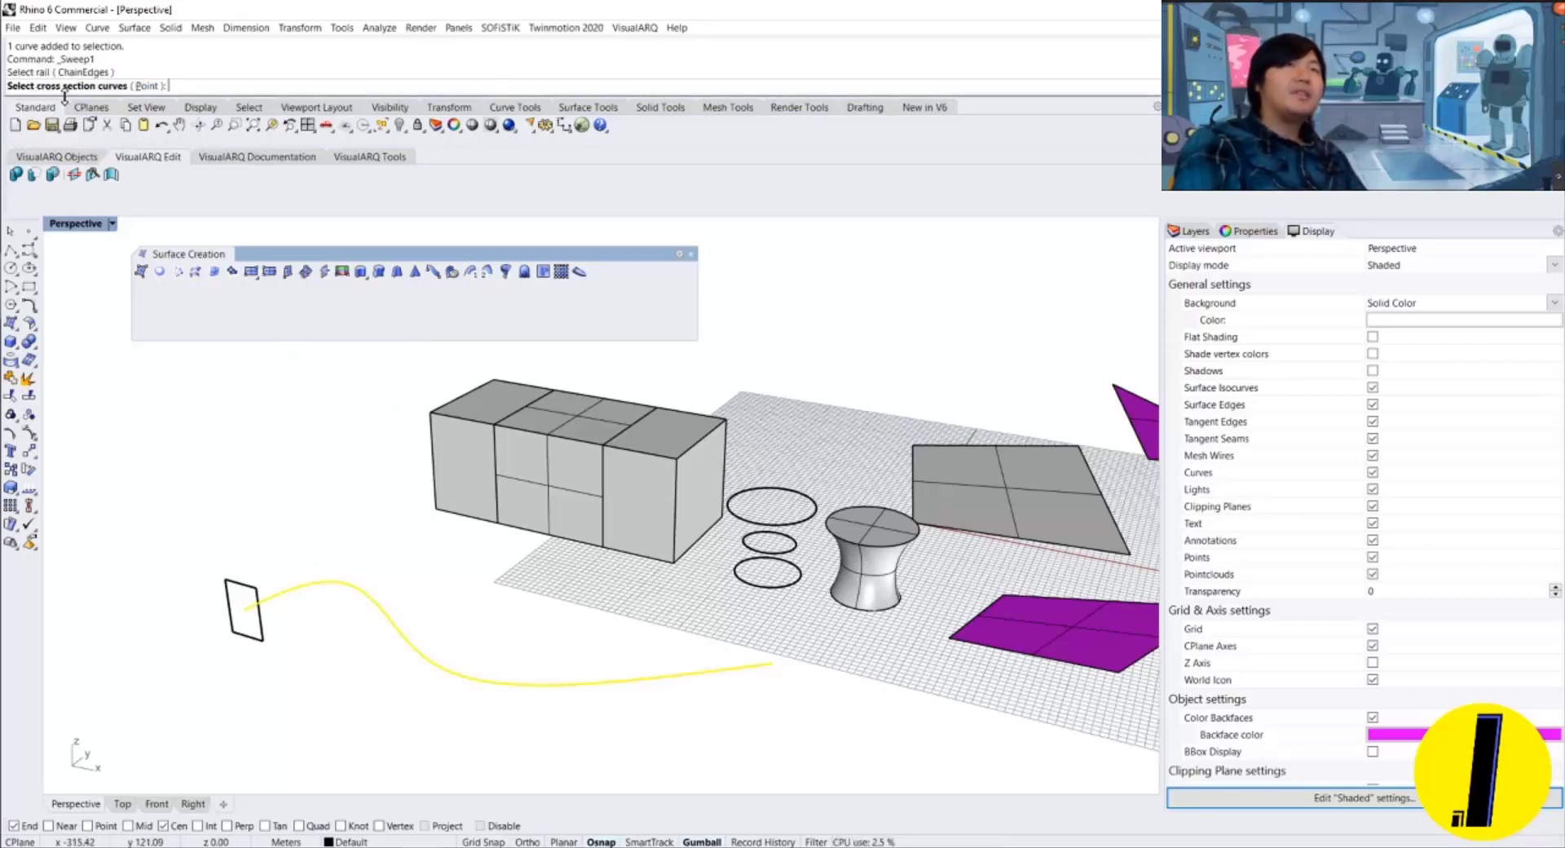
left_click(243, 590)
key("Return")
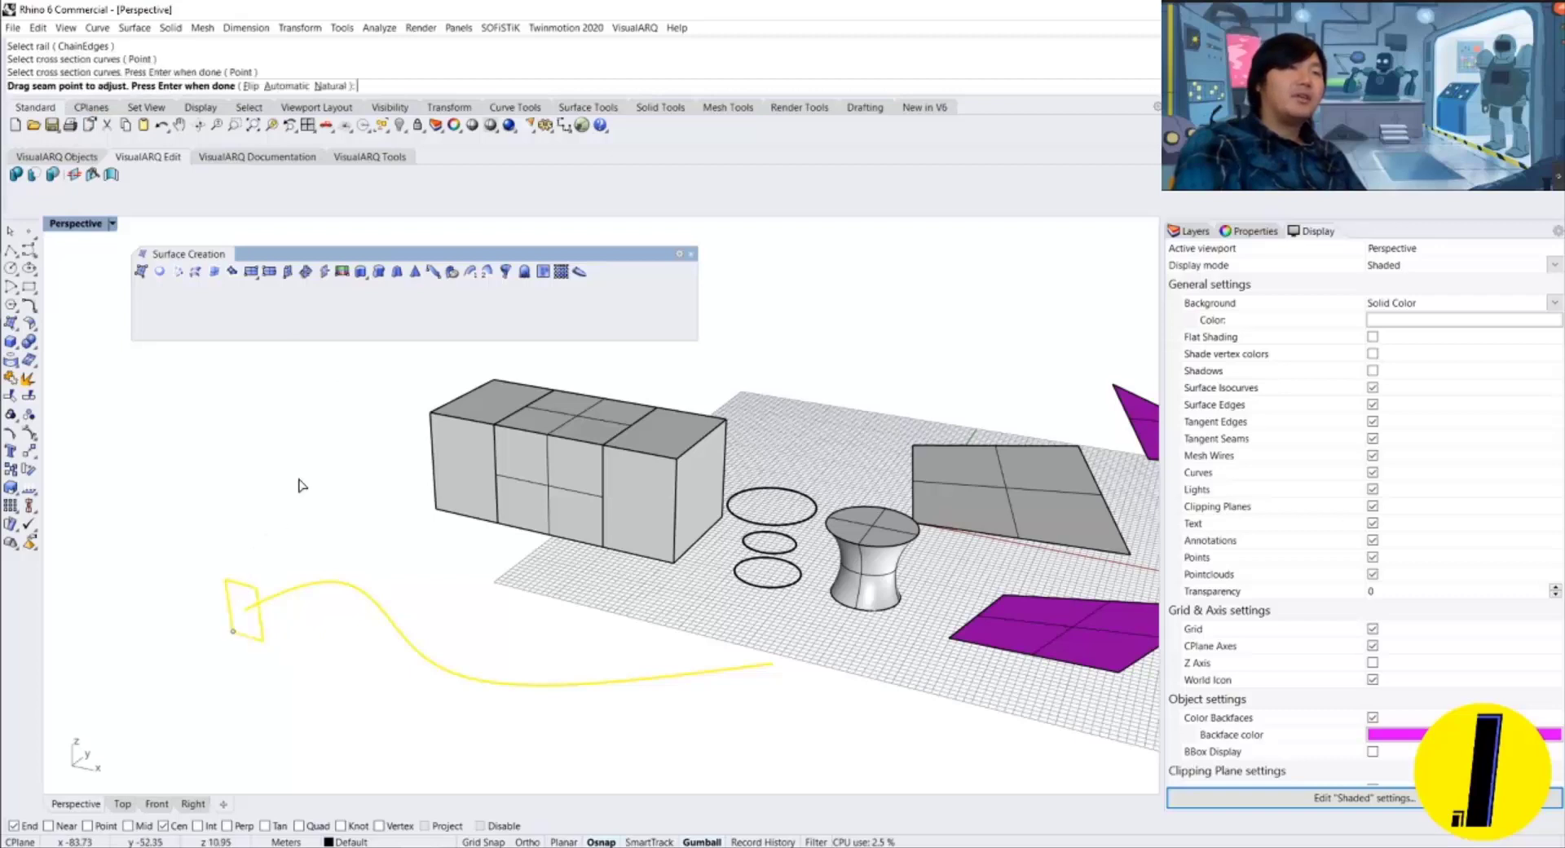
key("Return")
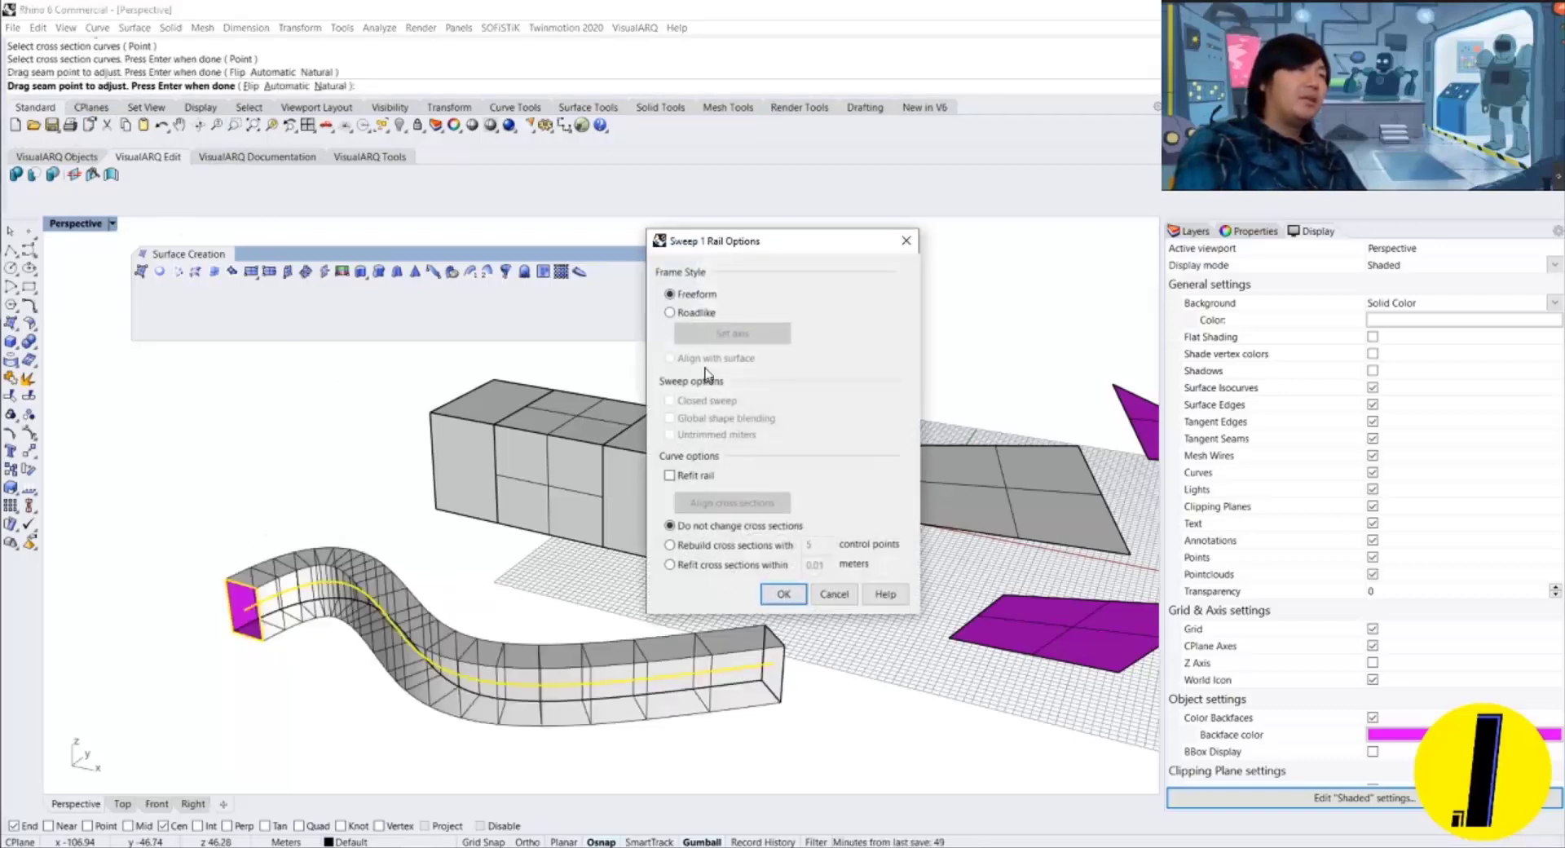
Create the sweep with the Freeform frame style after trying Roadlike with its default axis.
left_click_drag(768, 238, 934, 223)
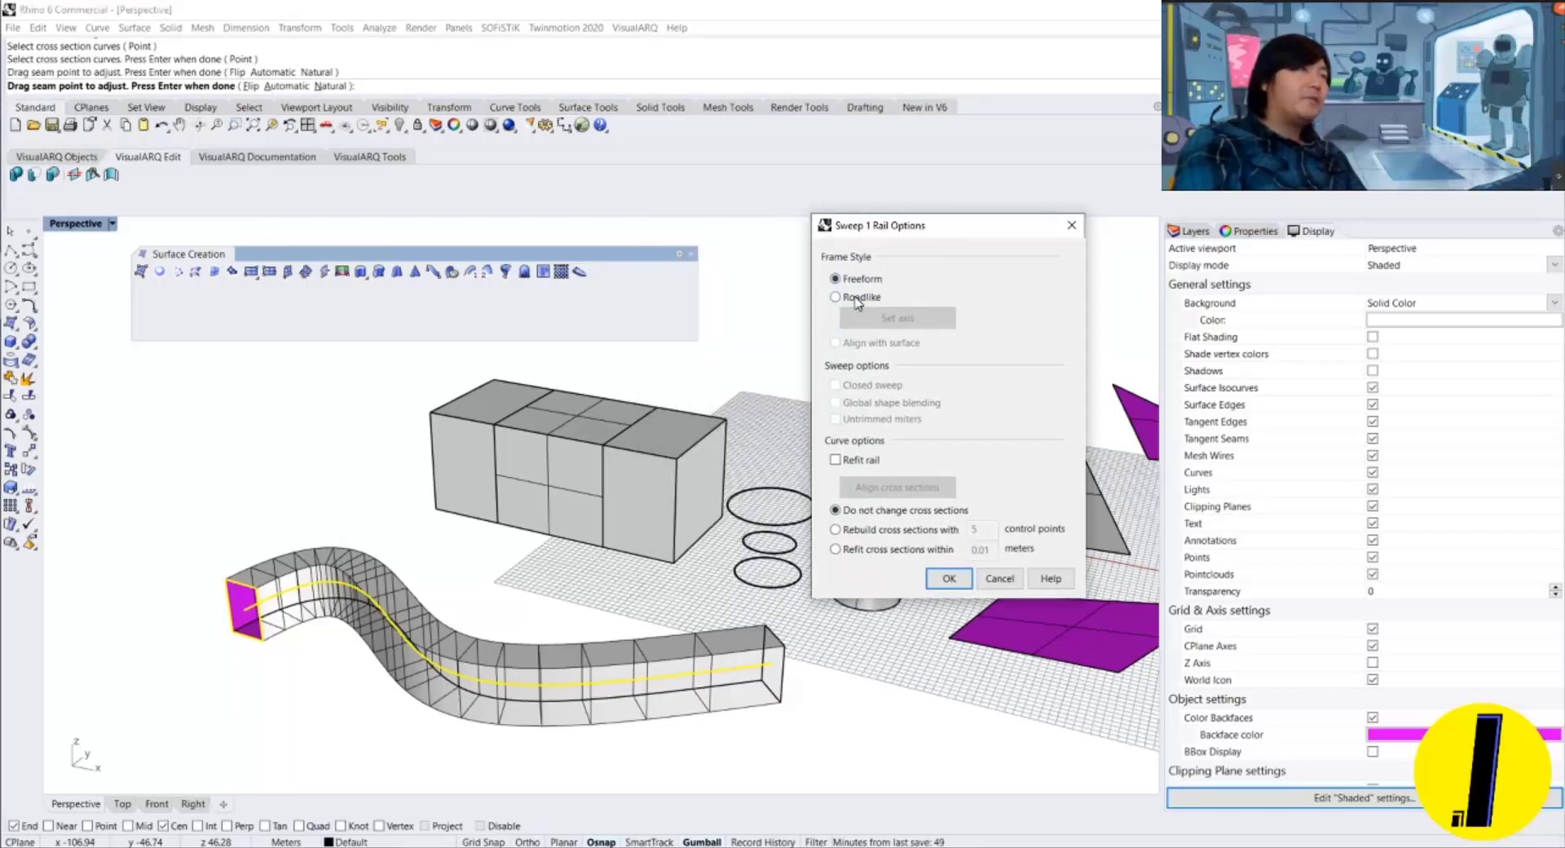
left_click(857, 300)
left_click(892, 316)
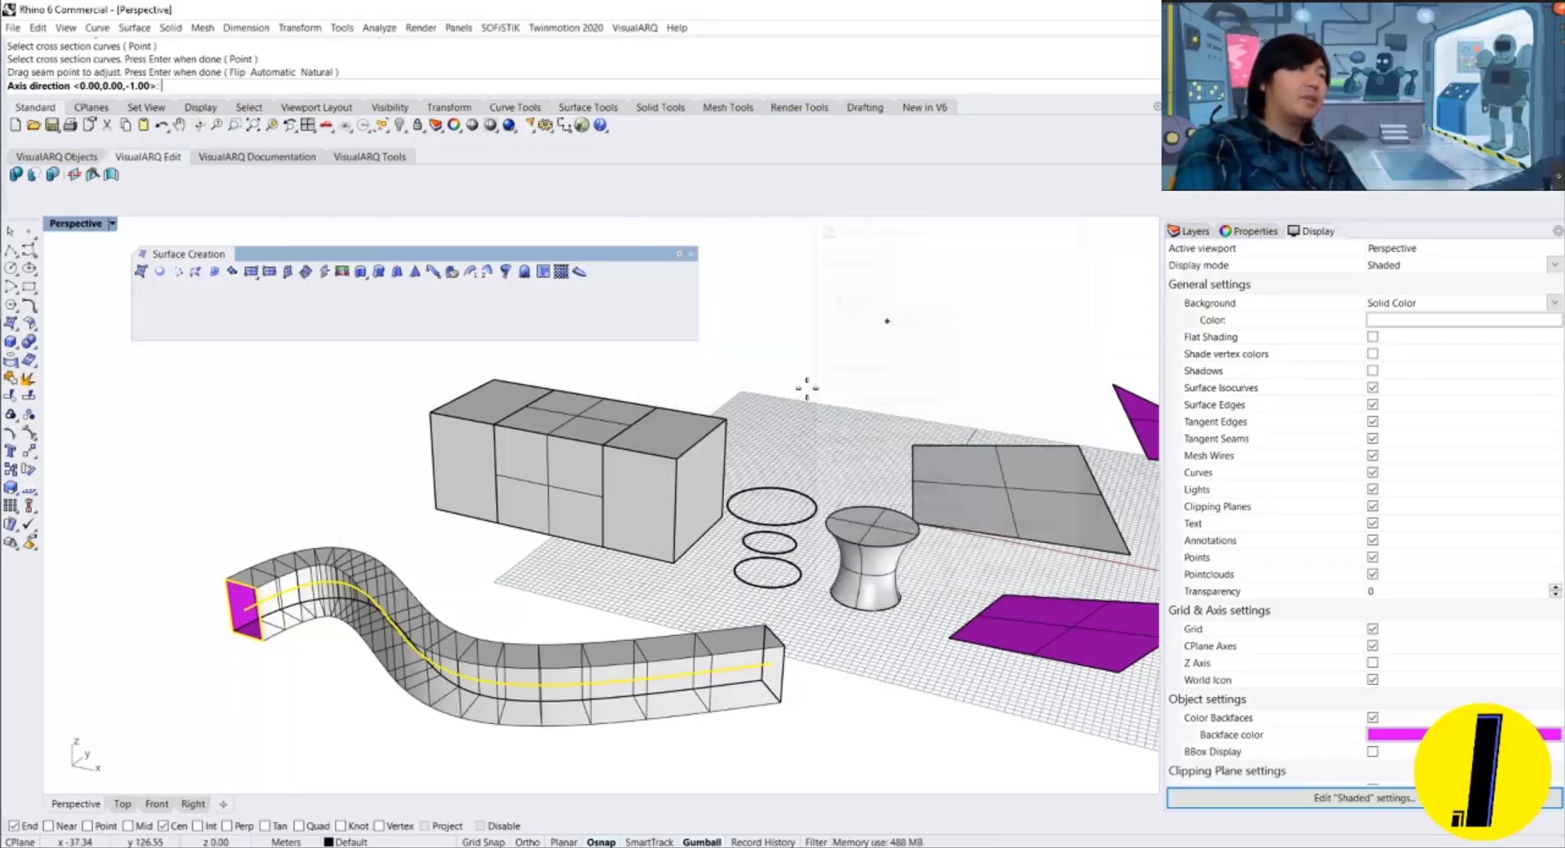
key("Return")
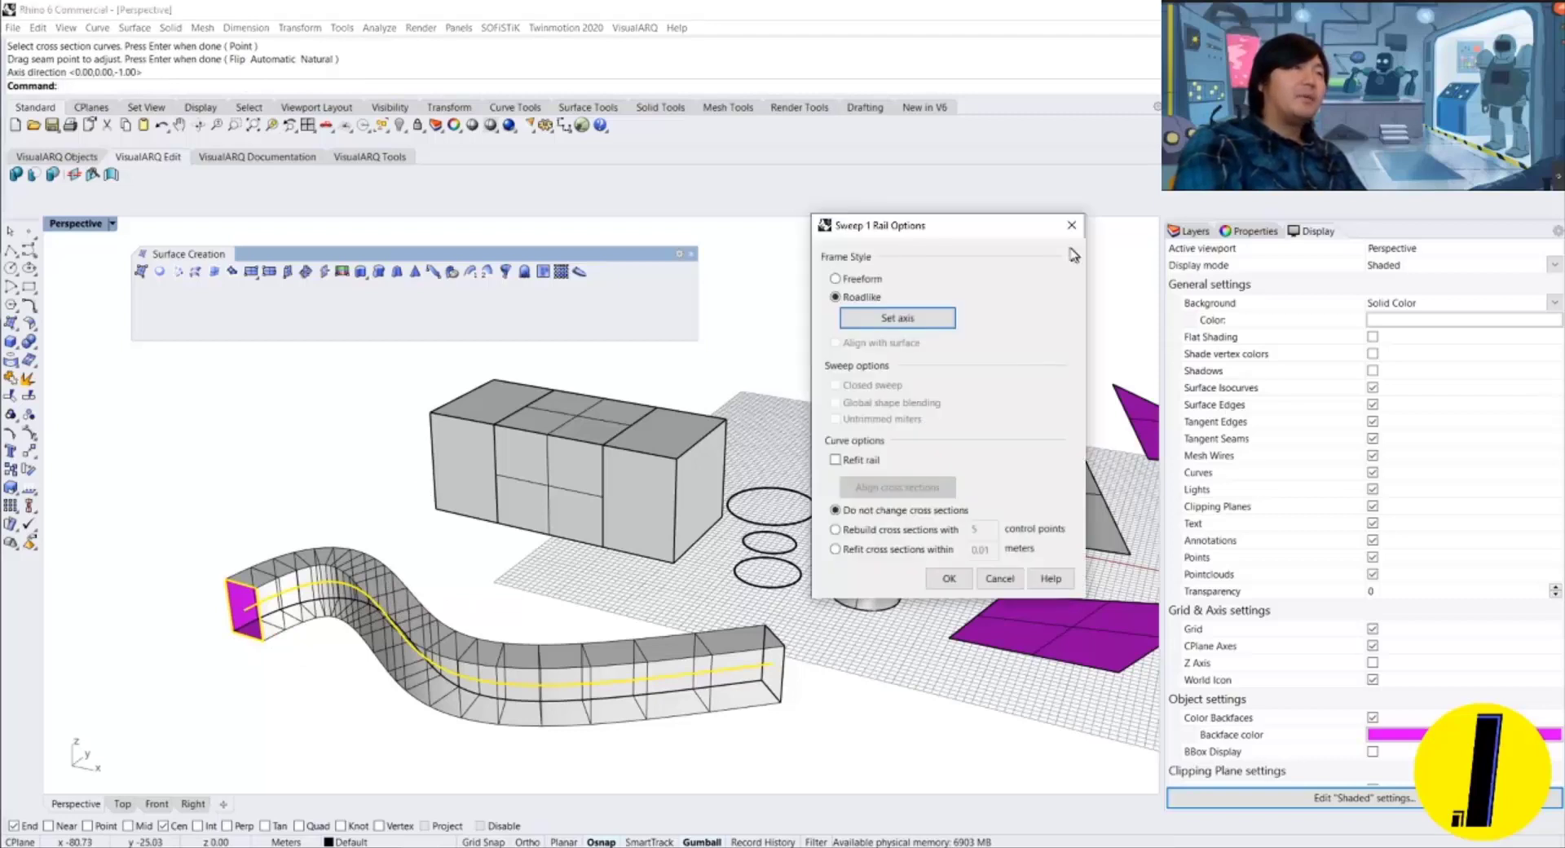
left_click(858, 280)
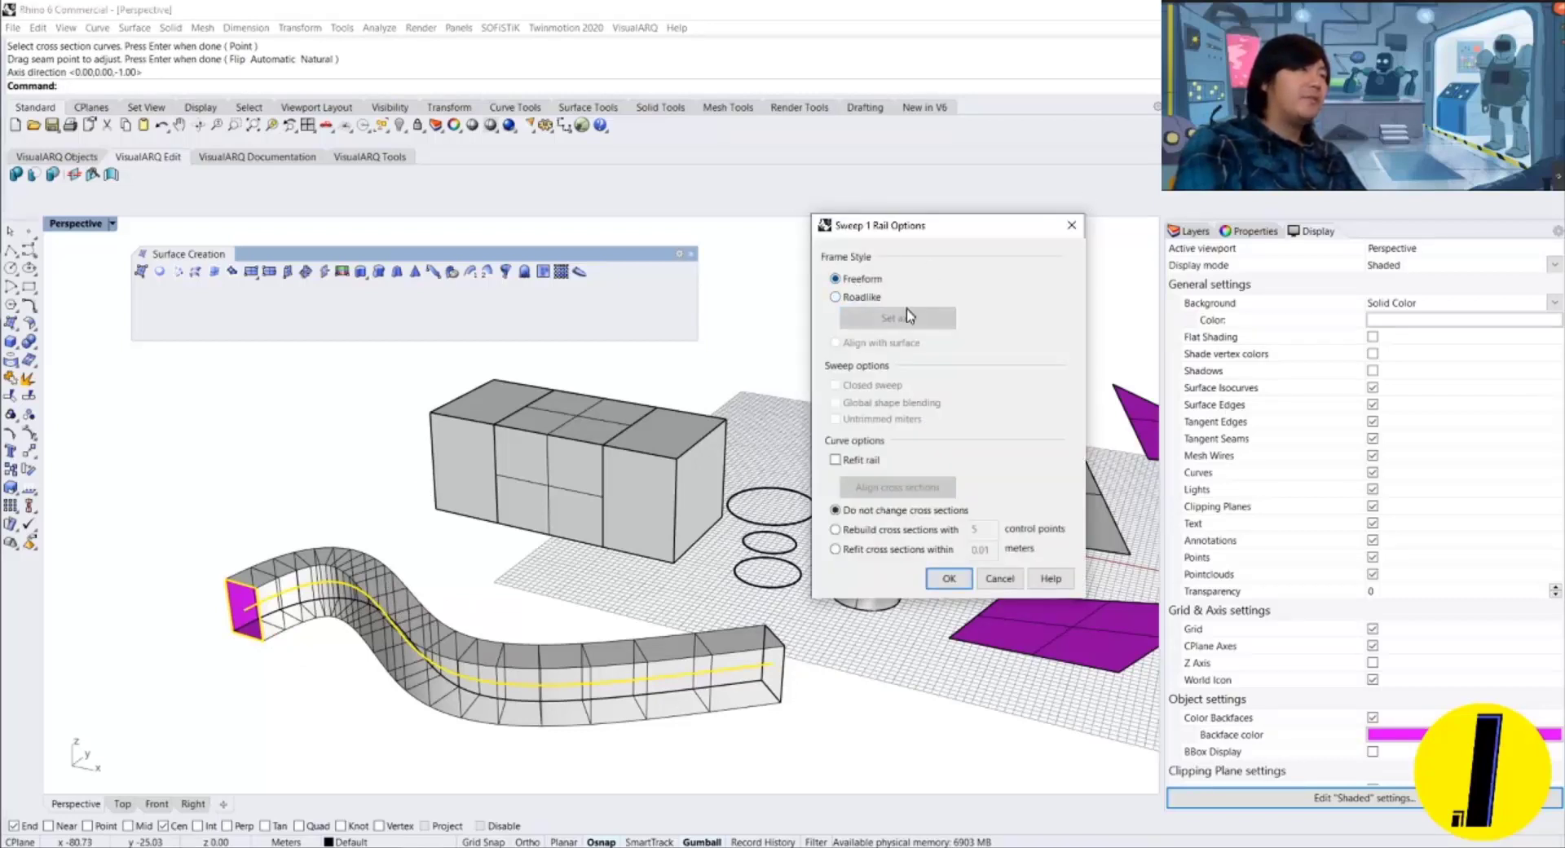
left_click(949, 577)
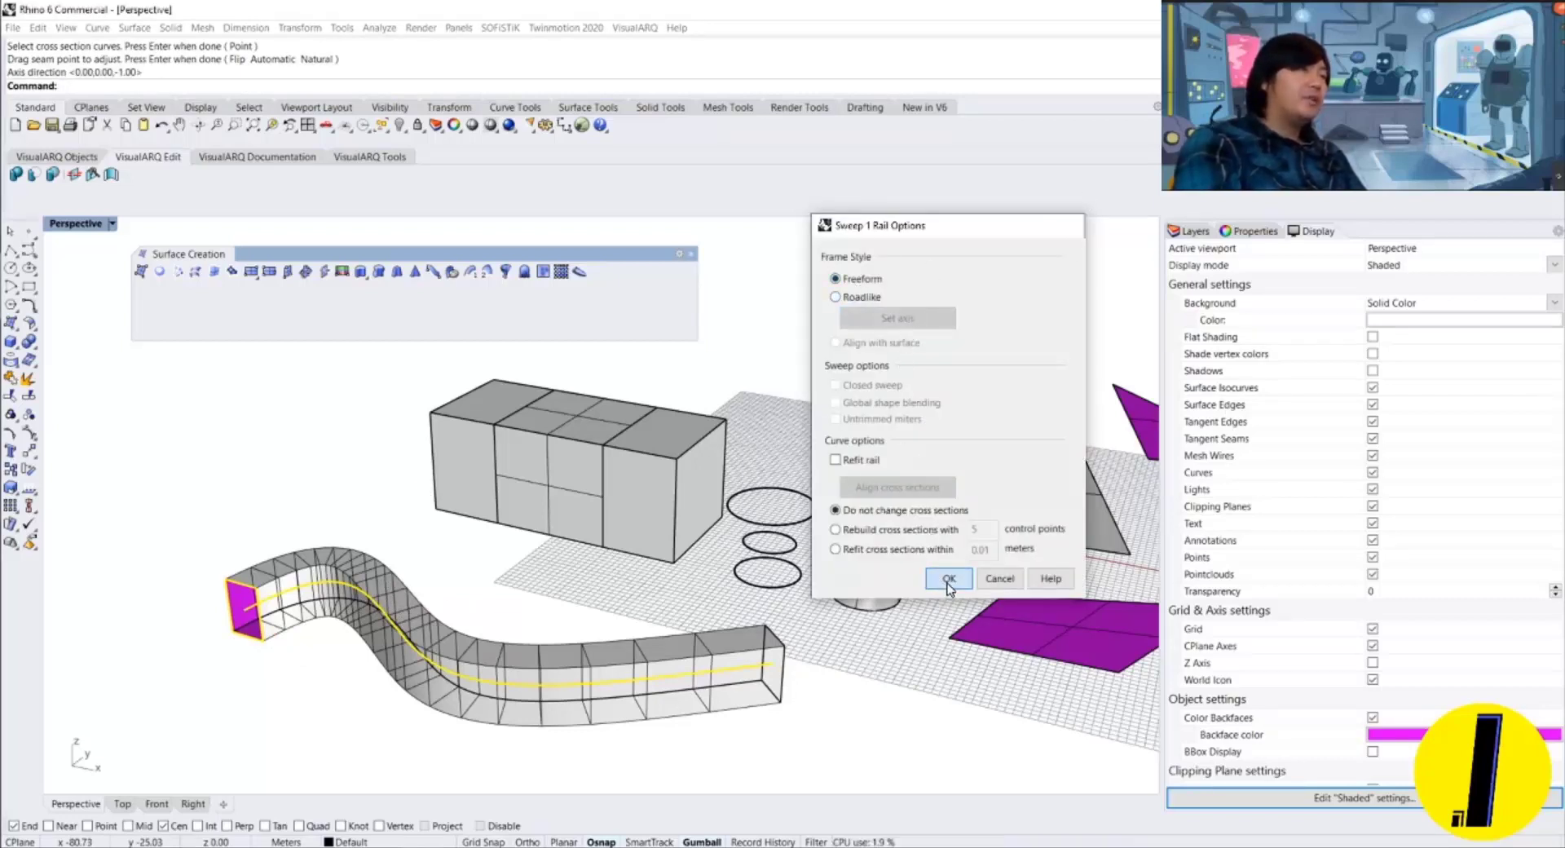
Cap the open ends of the swept rectangular tube to make it a closed solid.
right_click_drag(769, 674, 395, 653)
left_click(478, 634)
type("Cap")
key("Return")
Delete the capped swept solid, keeping the rail curve and the rectangle.
scroll(396, 654, "down", 4)
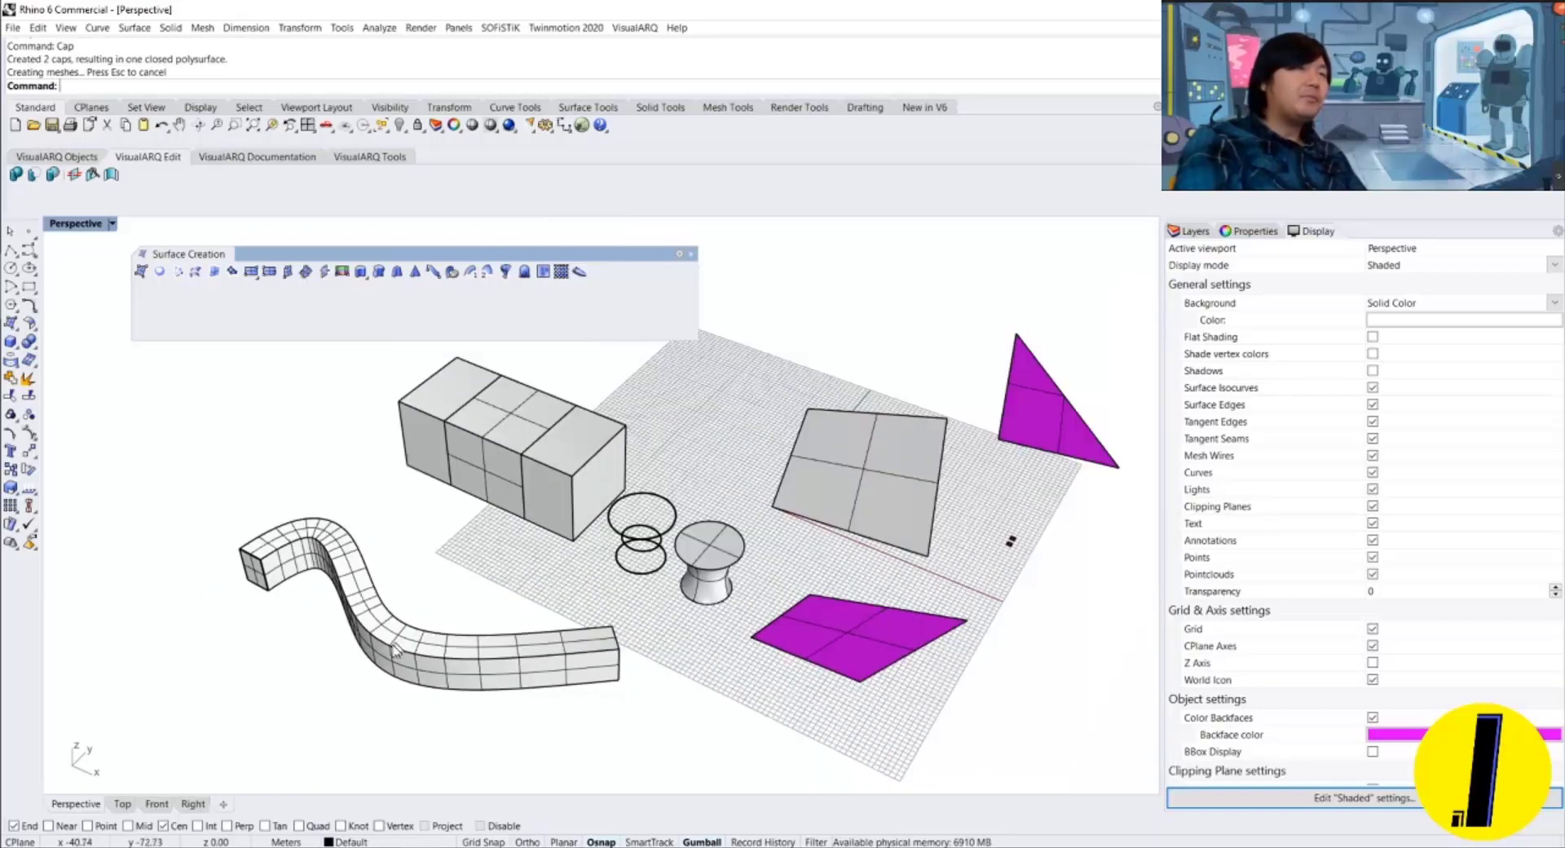
scroll(394, 663, "up", 4)
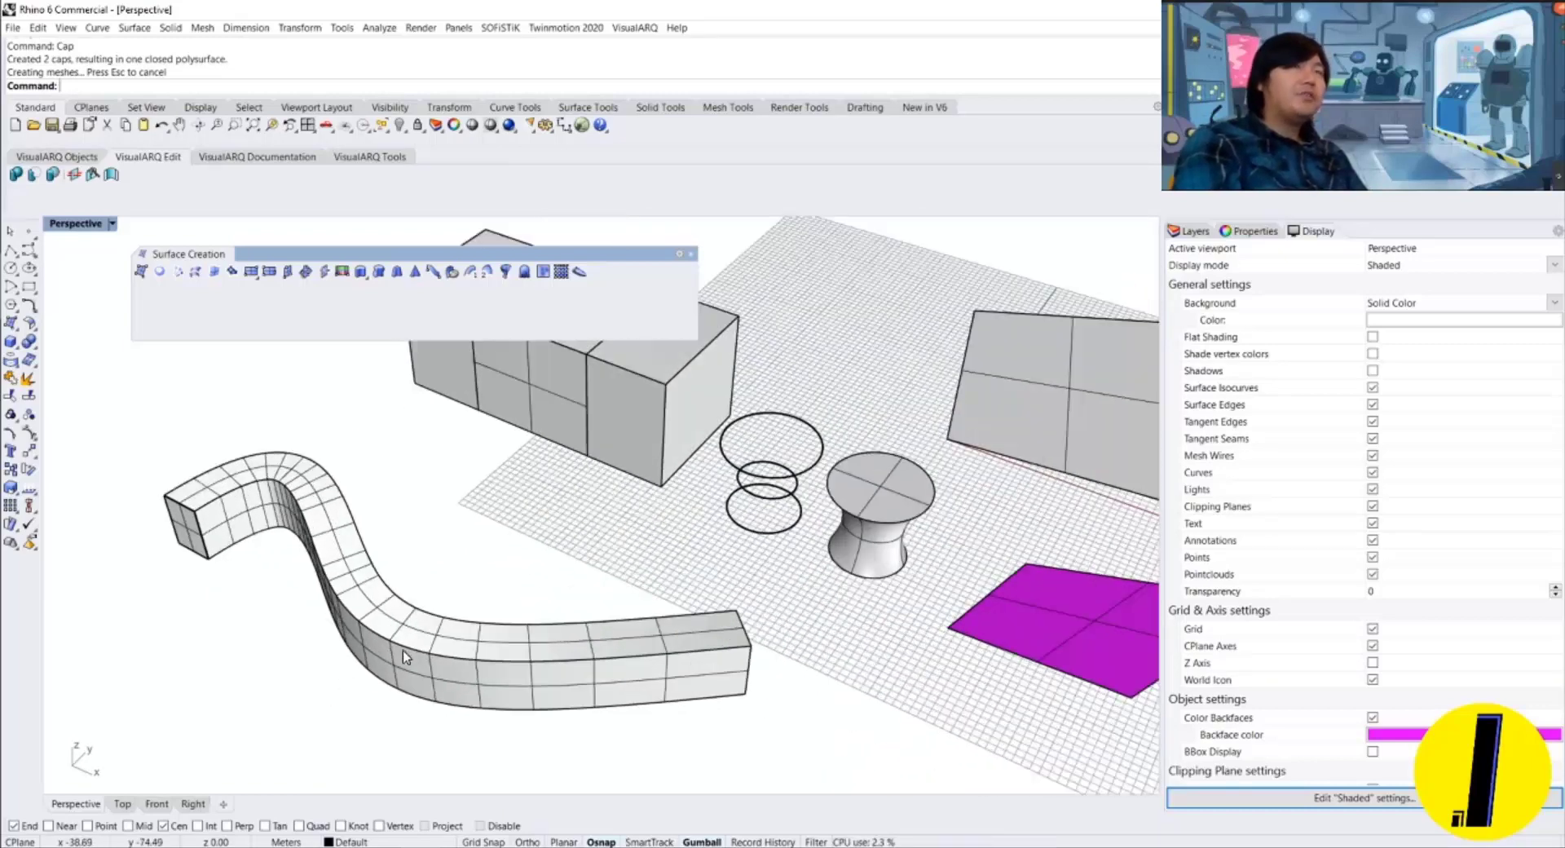
right_click_drag(418, 609, 244, 481)
left_click(467, 637)
key("Delete")
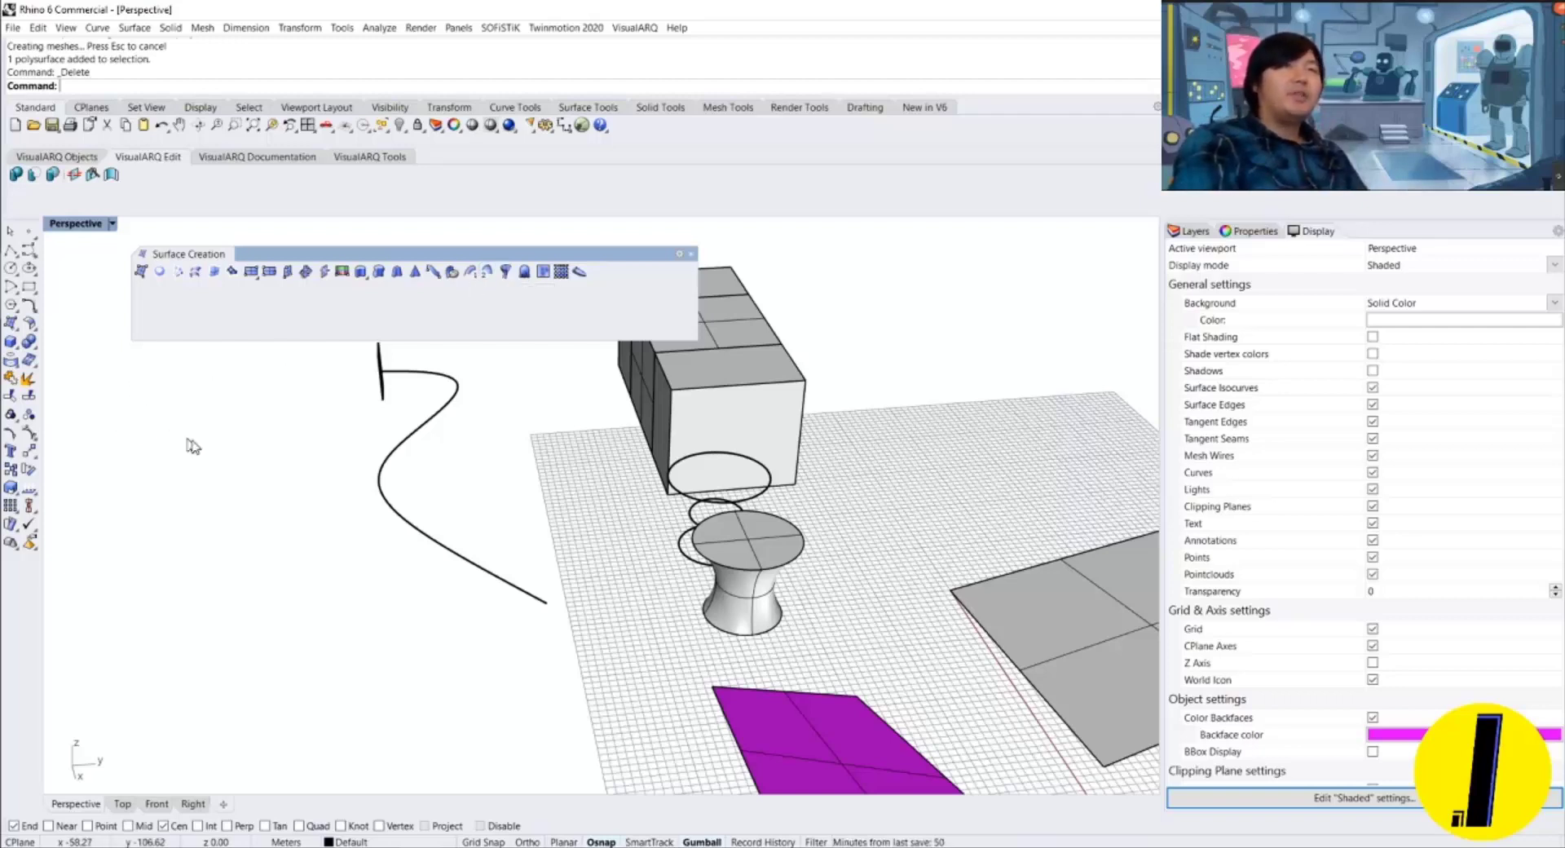
Draw a six-sided inscribed polygon centred on the free end of the wavy rail curve.
left_click(11, 304)
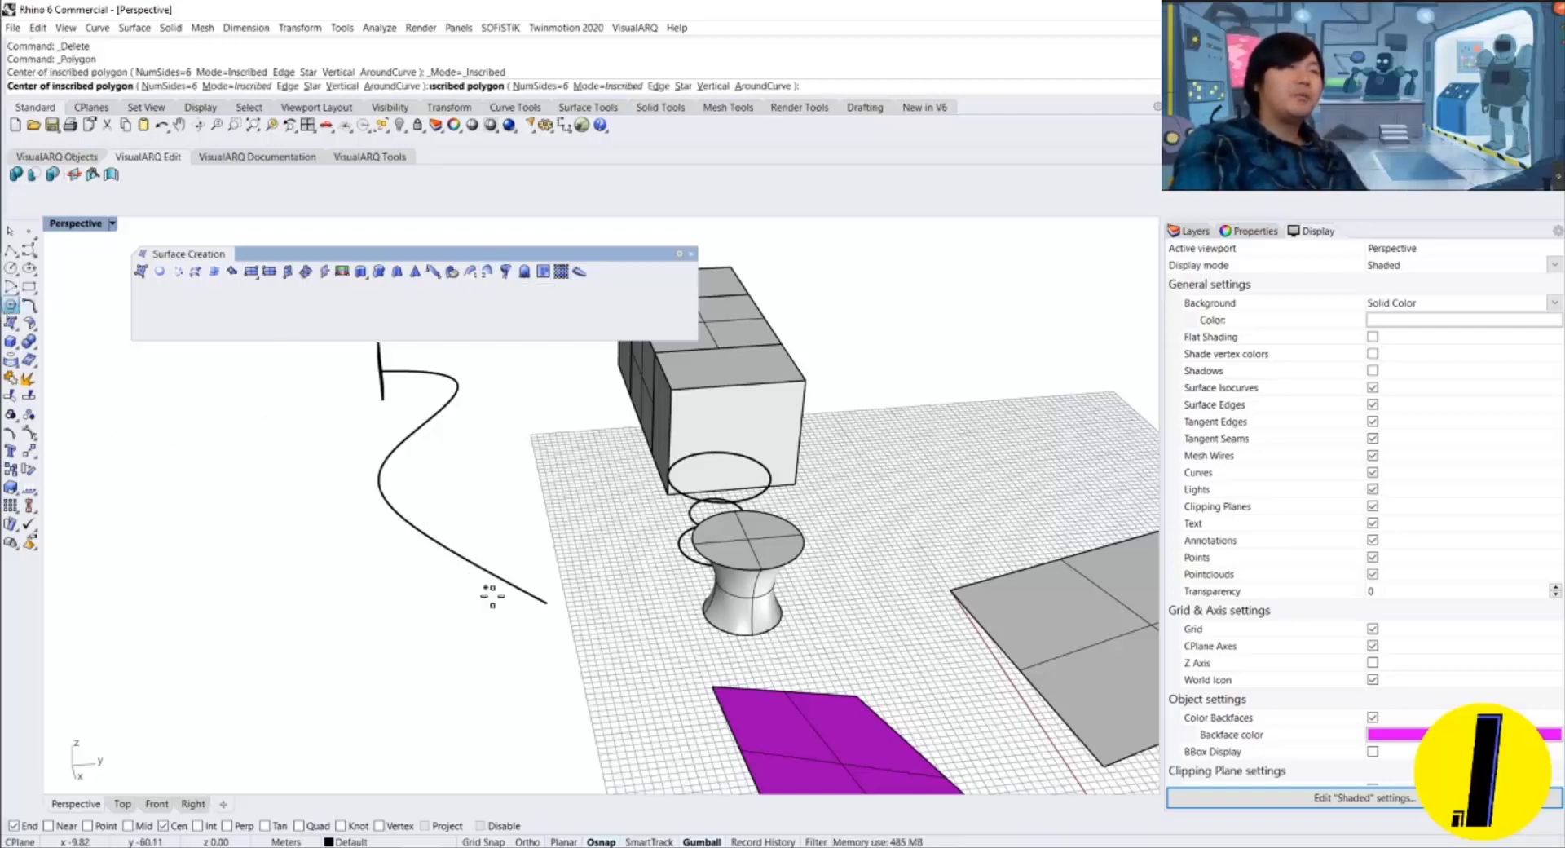
left_click(554, 604)
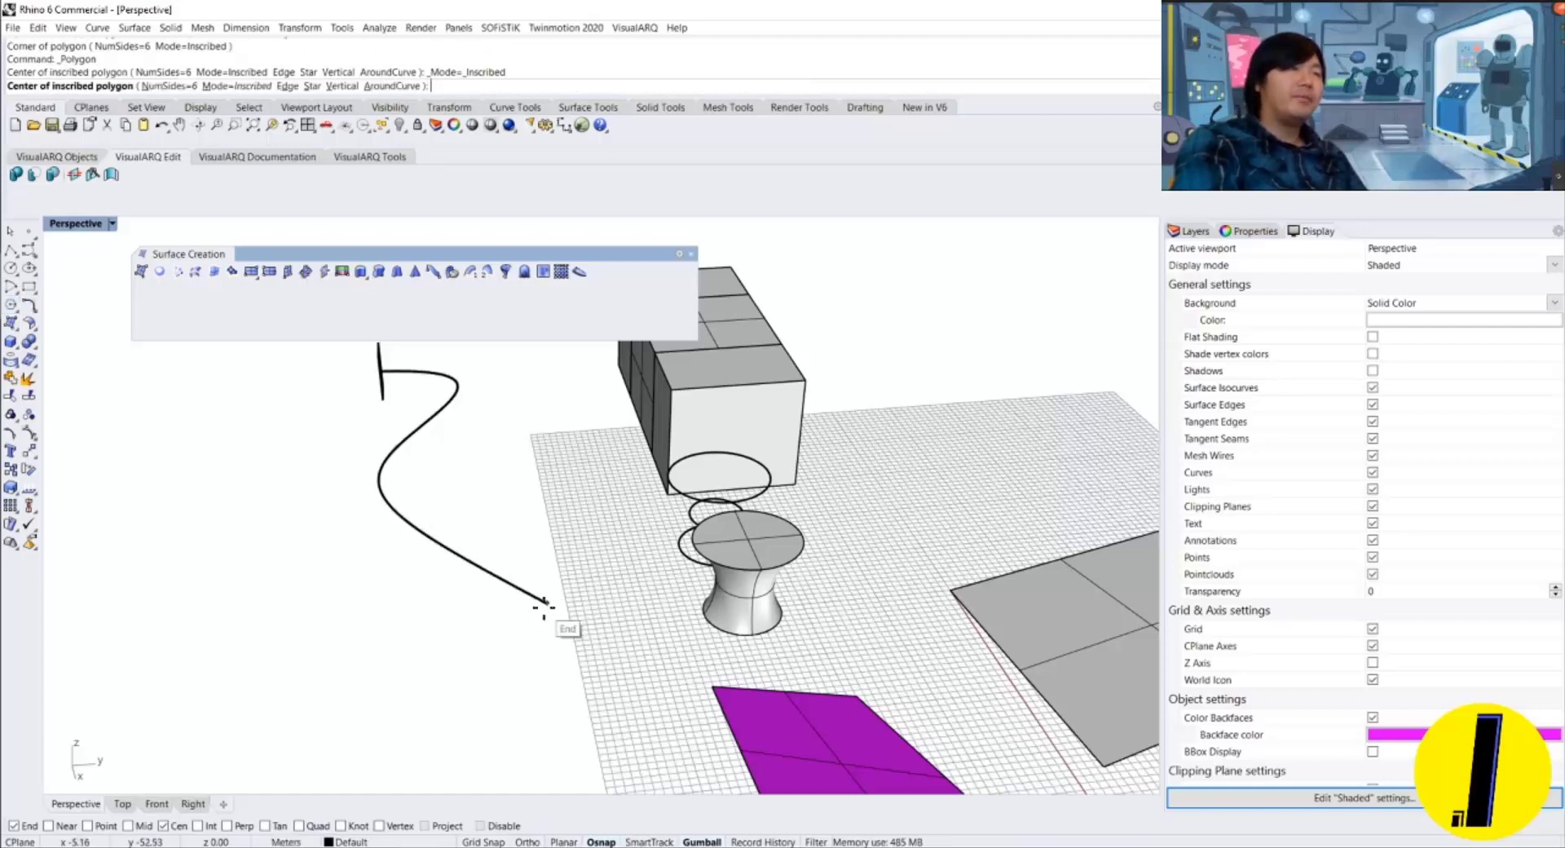
left_click(577, 622)
left_click(578, 621)
scroll(489, 623, "up", 4)
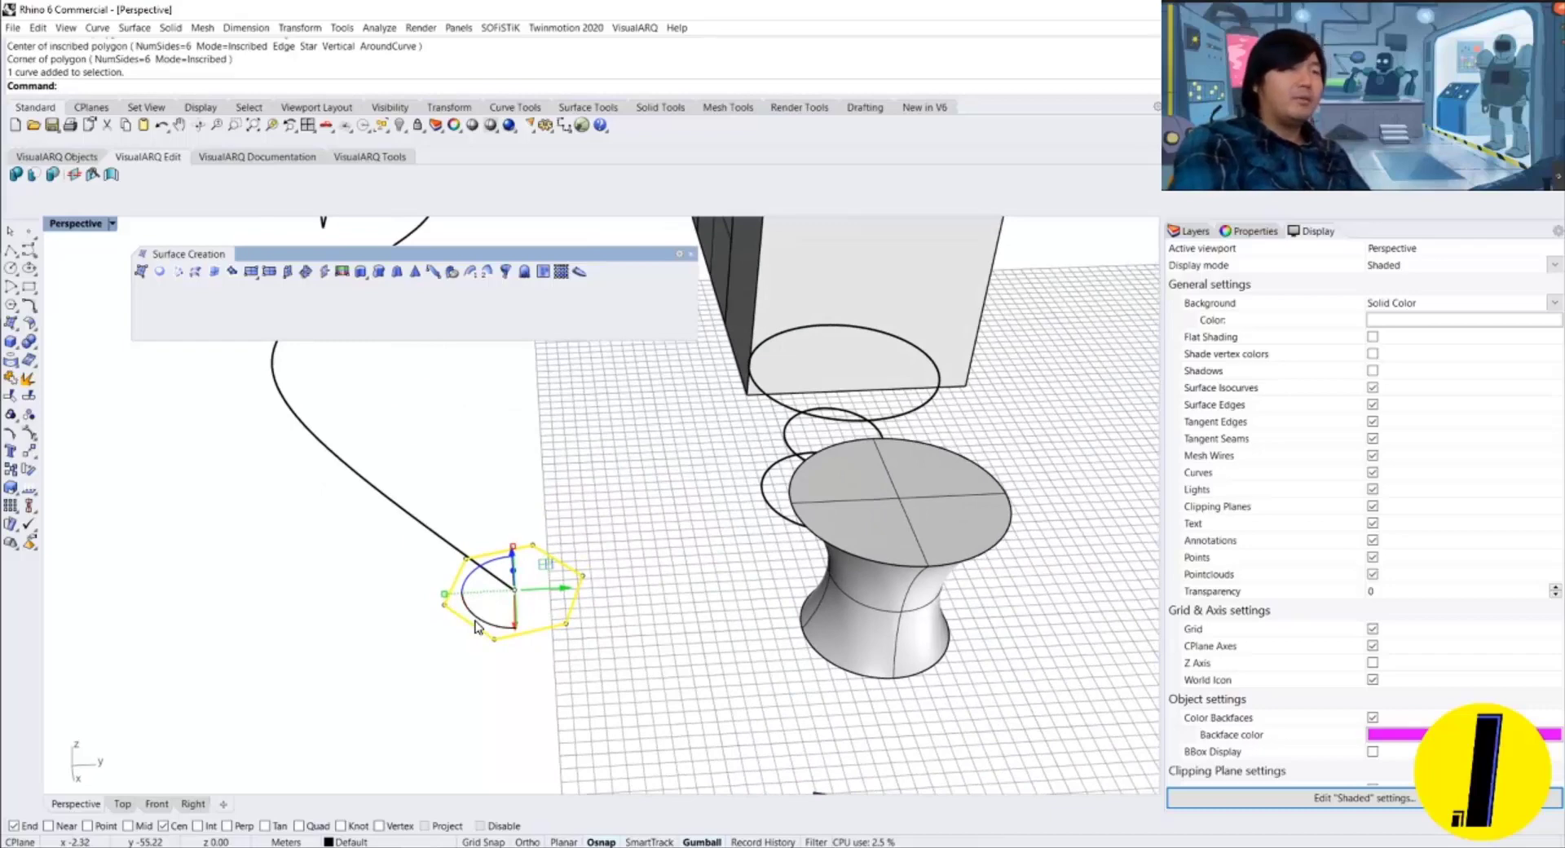
Rotate the flat hexagon about its centre so that it stands upright at the rail's end.
right_click_drag(493, 623, 777, 540)
right_click_drag(516, 675, 530, 697)
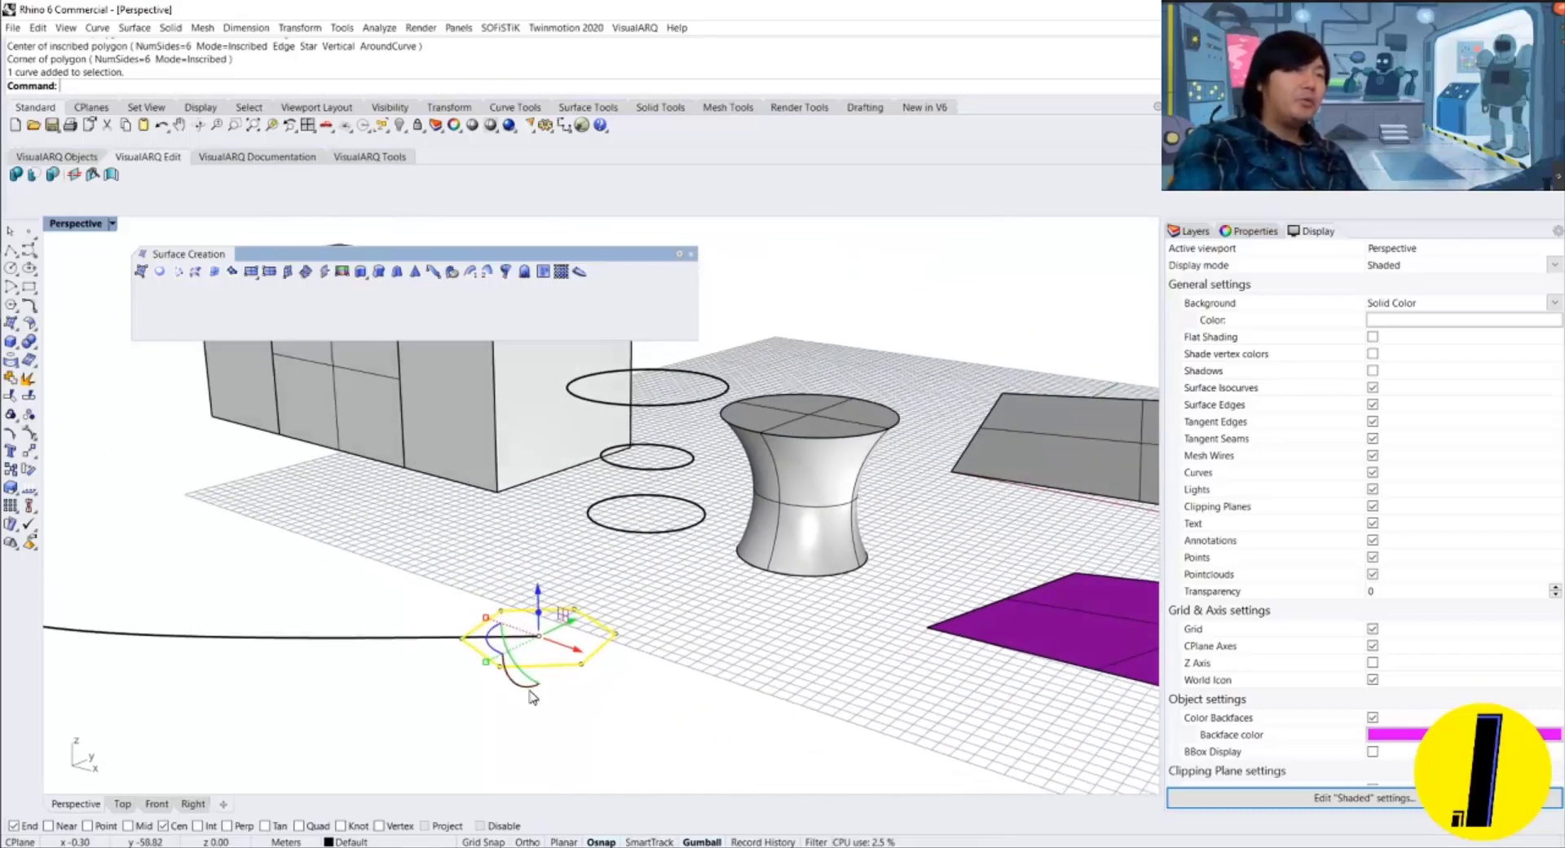
left_click(535, 679)
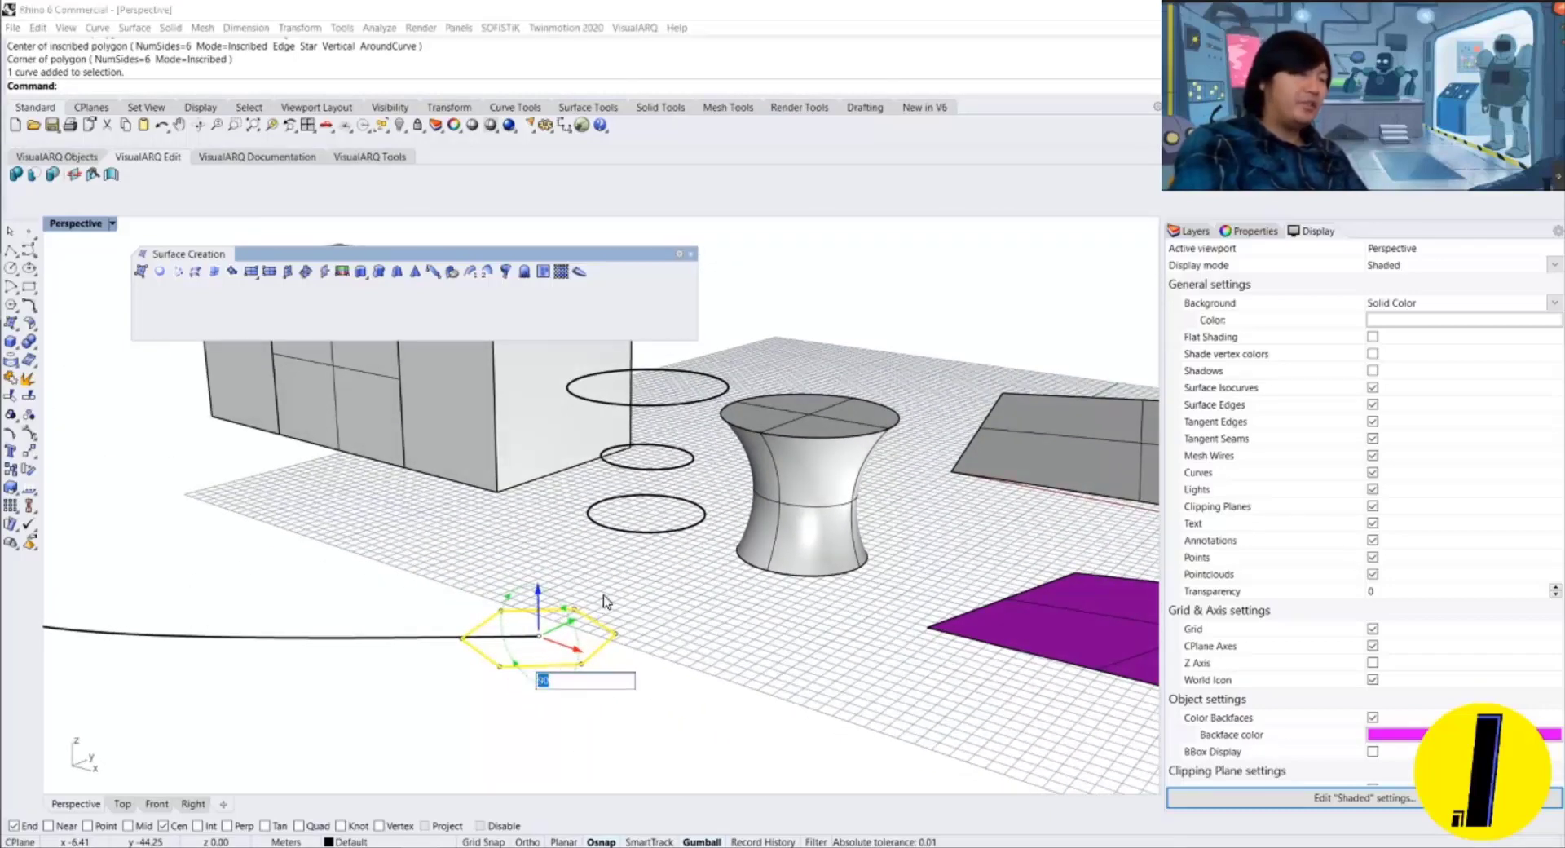
key("Return")
key("Escape")
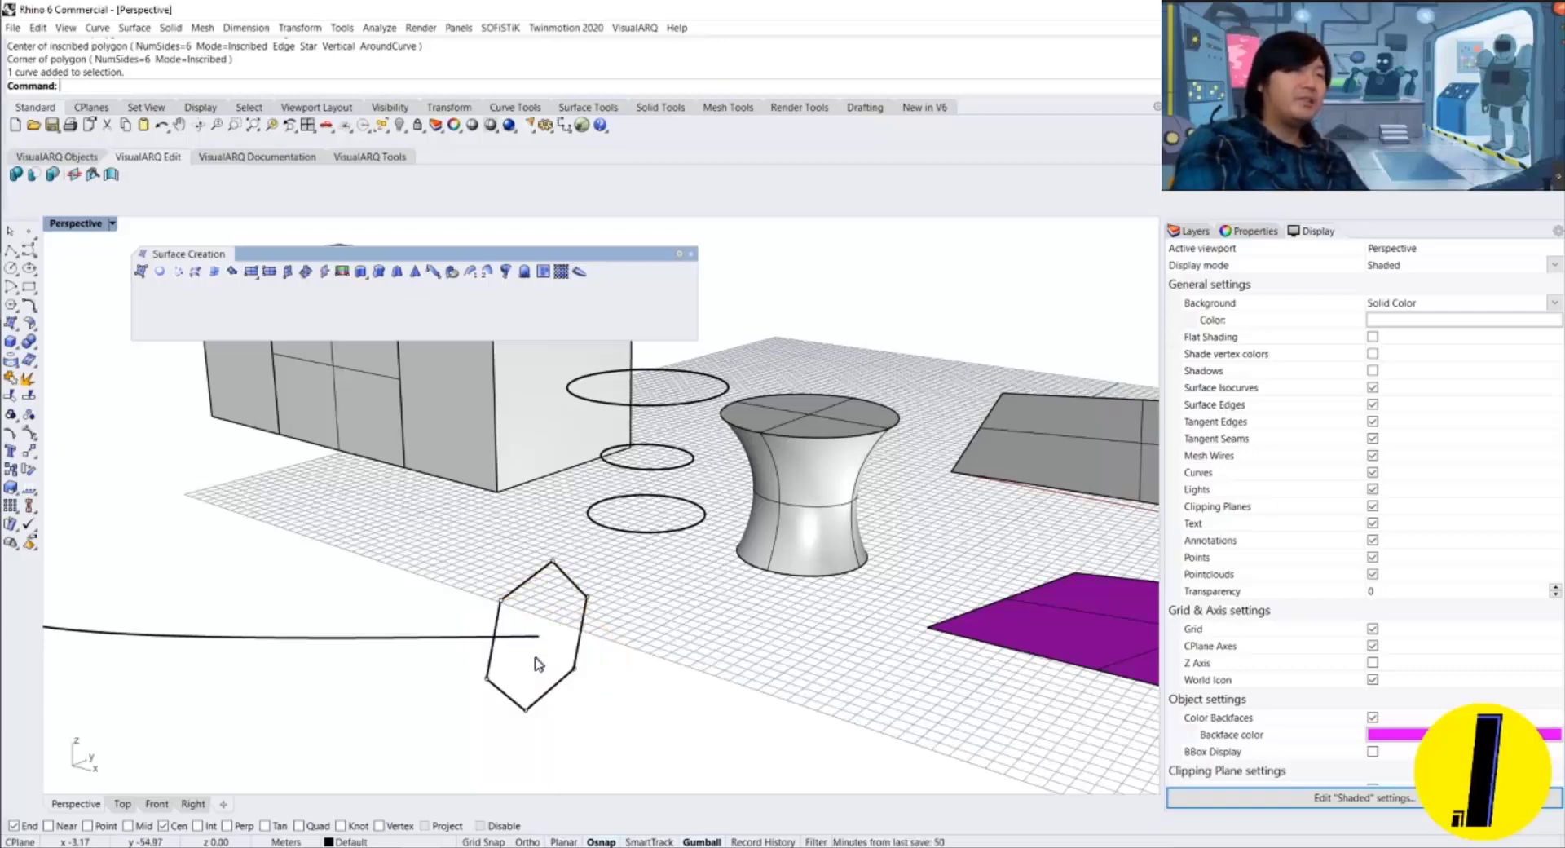
Move the hexagon from the rail's endpoint to a free spot on the grid beside the hourglass-shaped solid.
right_click_drag(535, 653, 530, 555)
left_click(534, 542)
key("Escape")
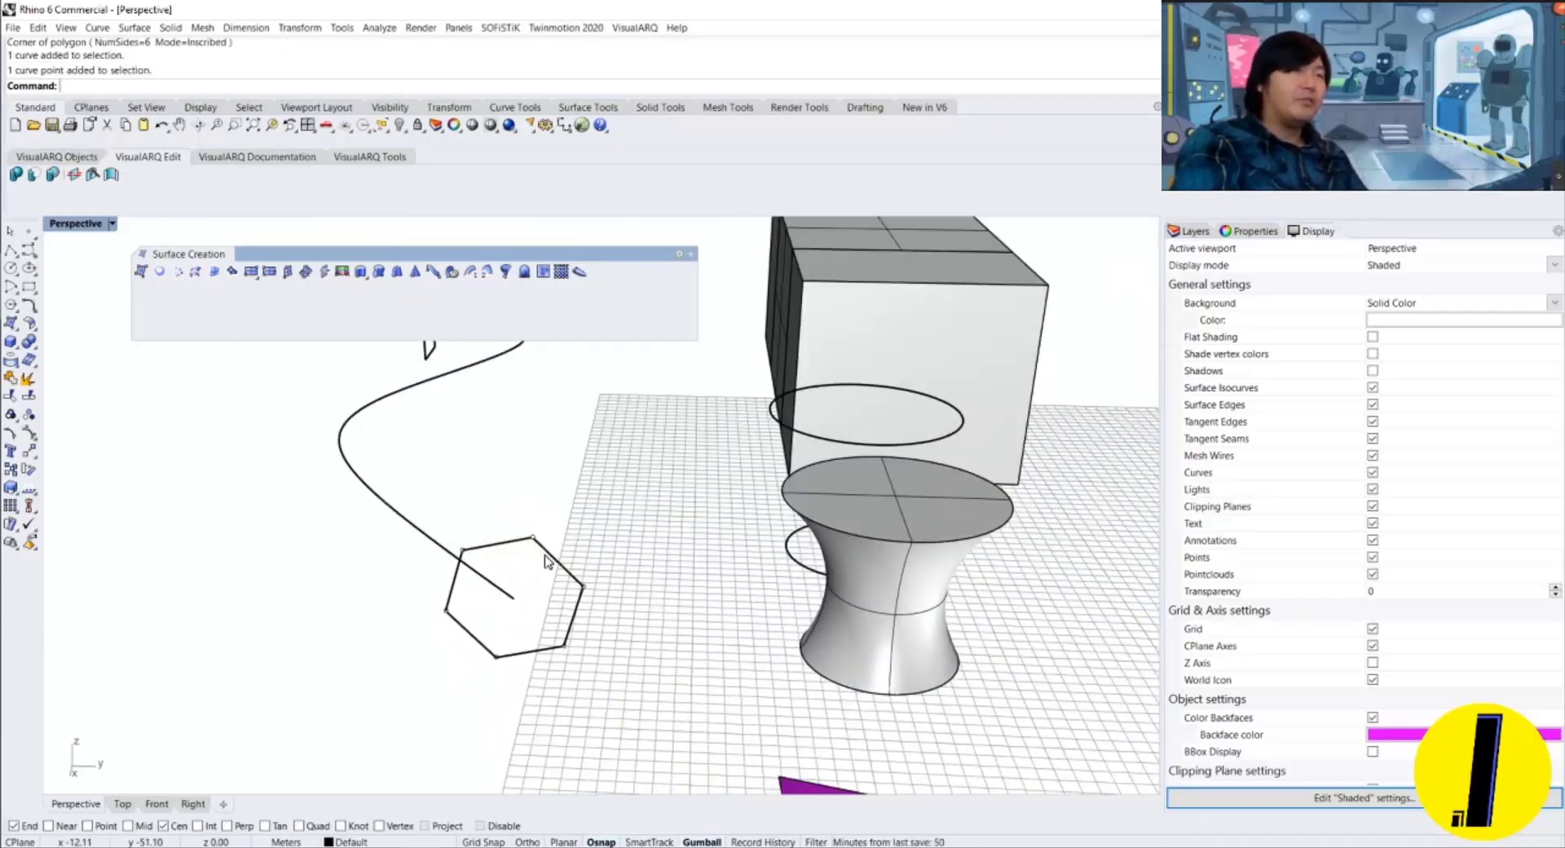
left_click(548, 554)
type("m")
key("Return")
left_click(514, 599)
left_click(736, 663)
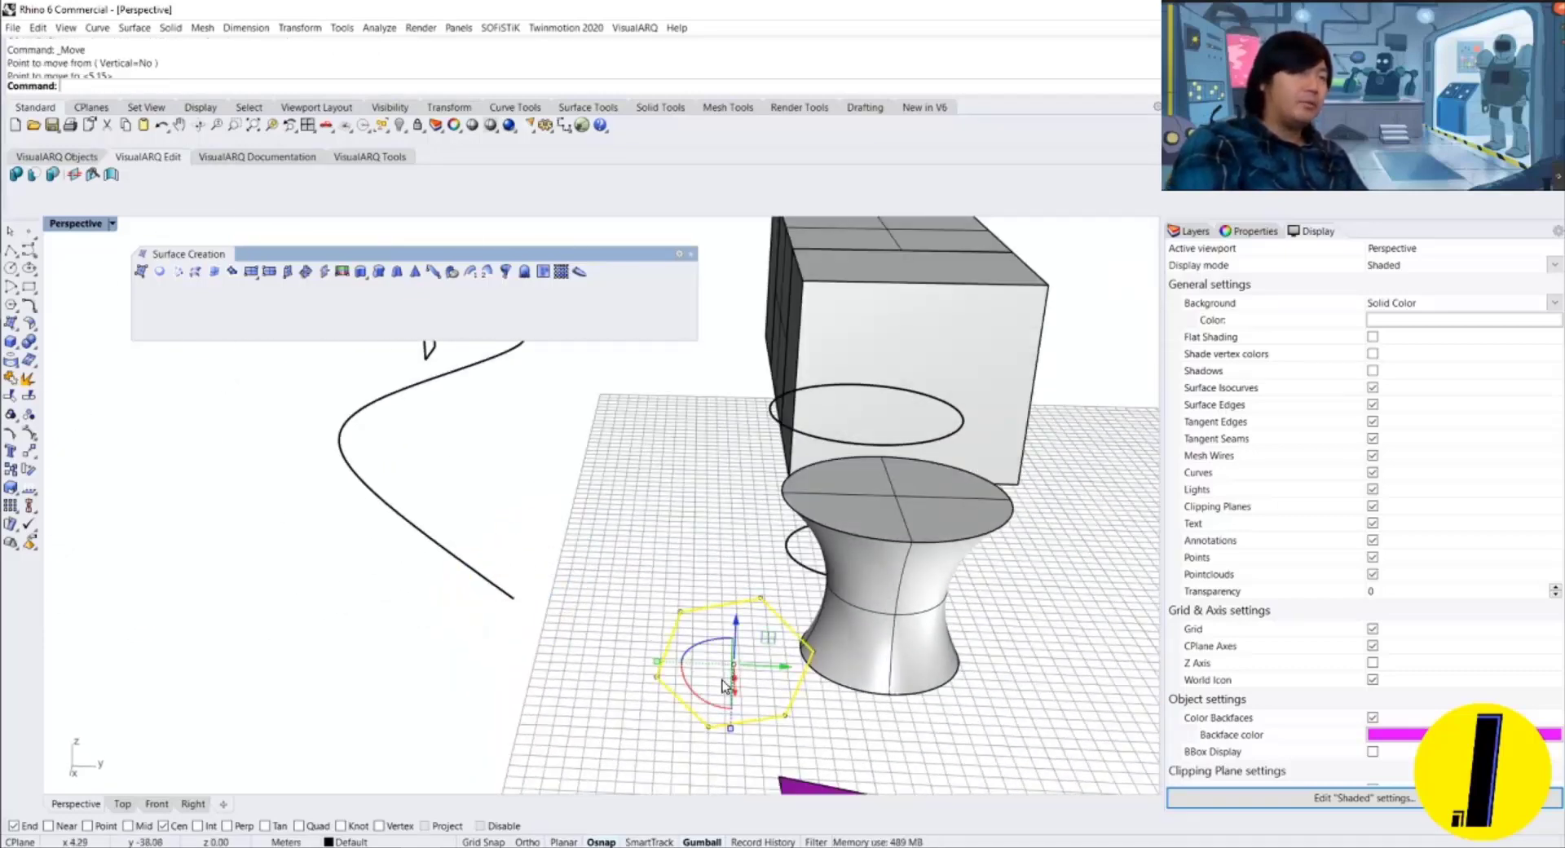
Move the hexagon by its centre back onto the free end of the wavy rail curve.
type("m")
key("Return")
scroll(677, 758, "down", 3)
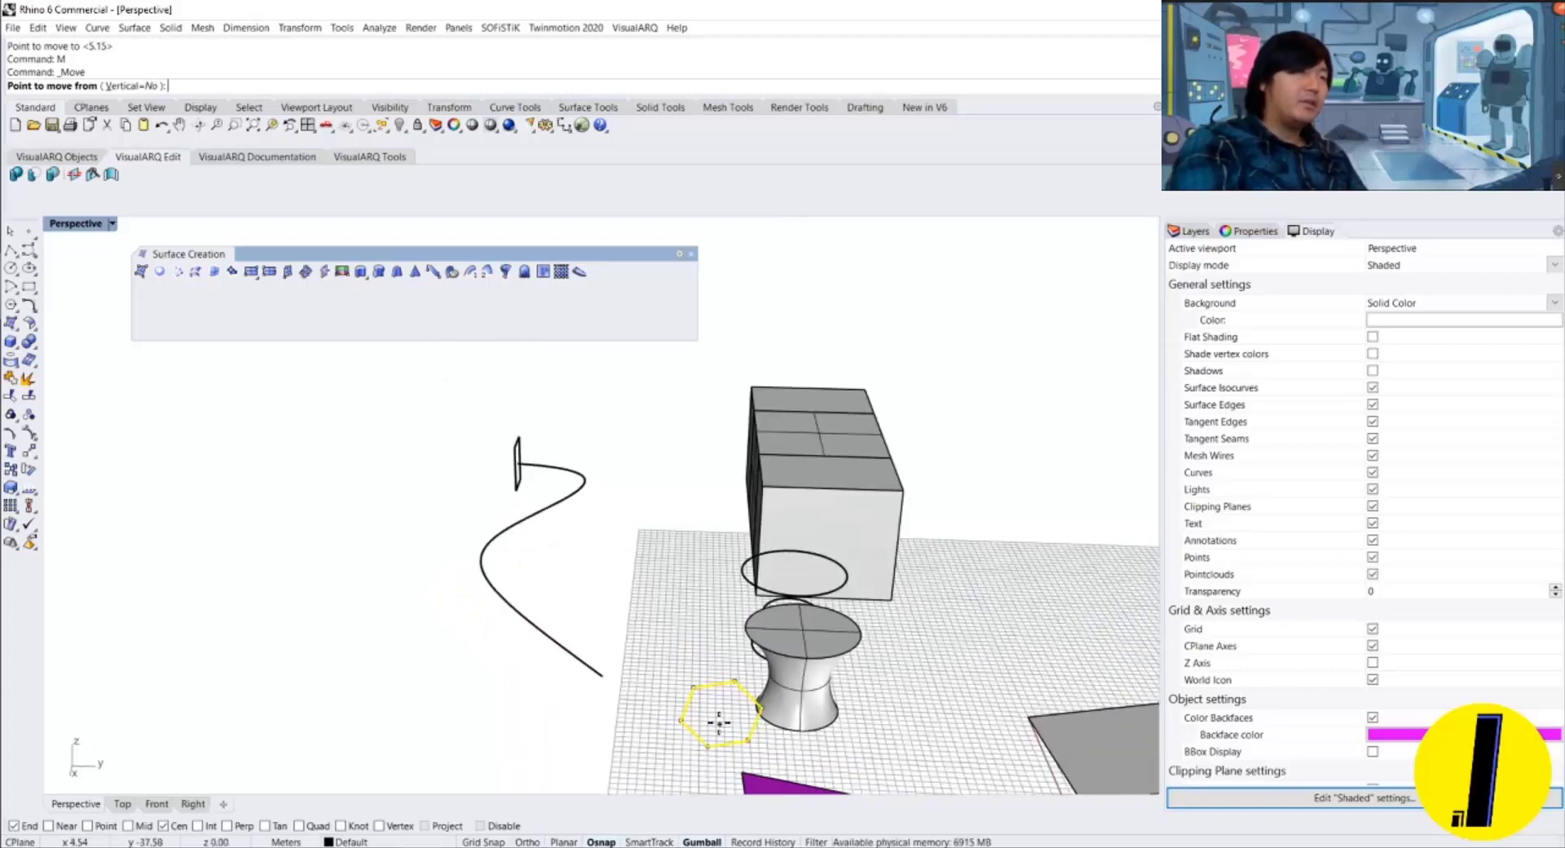
scroll(709, 729, "down", 2)
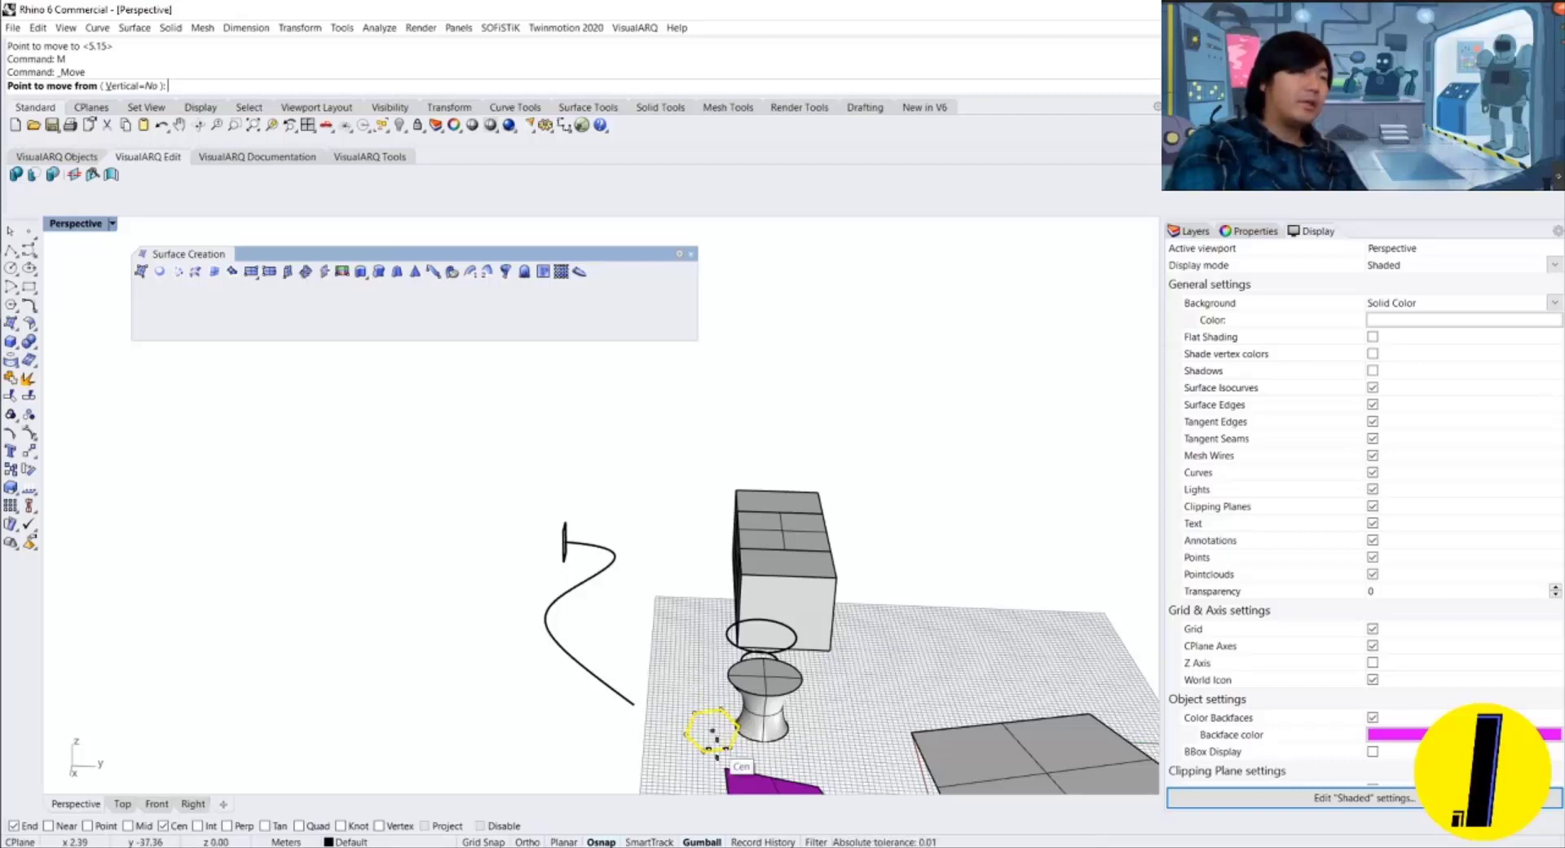
left_click(712, 738)
left_click(642, 691)
scroll(640, 687, "up", 2)
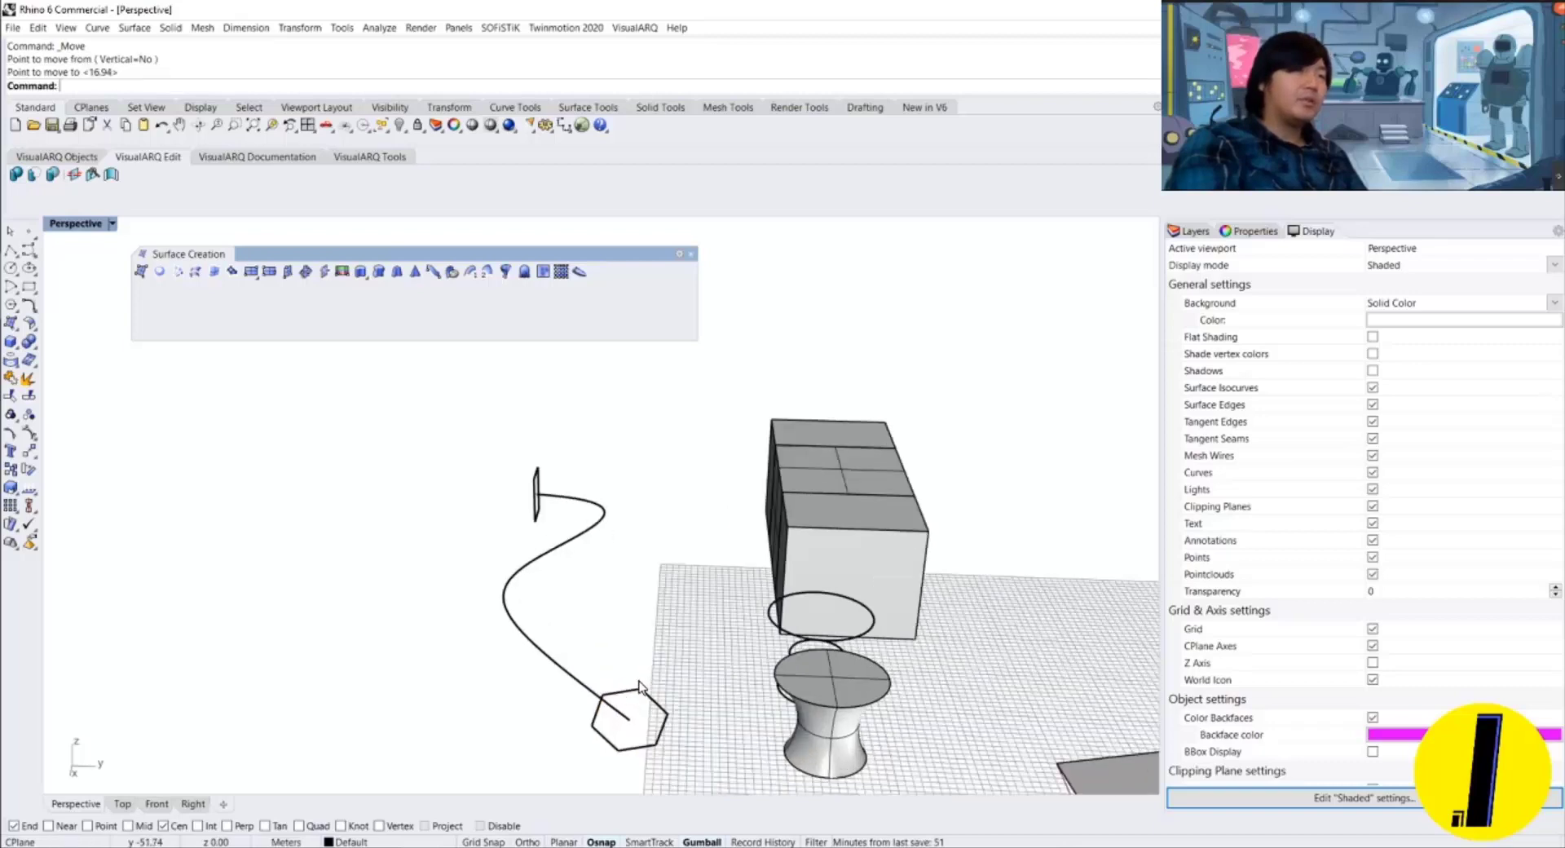
Rotate the upright hexagon in plan by about 50 degrees around the rail's endpoint so that it faces along the curve.
scroll(640, 687, "up", 4)
left_click(625, 693)
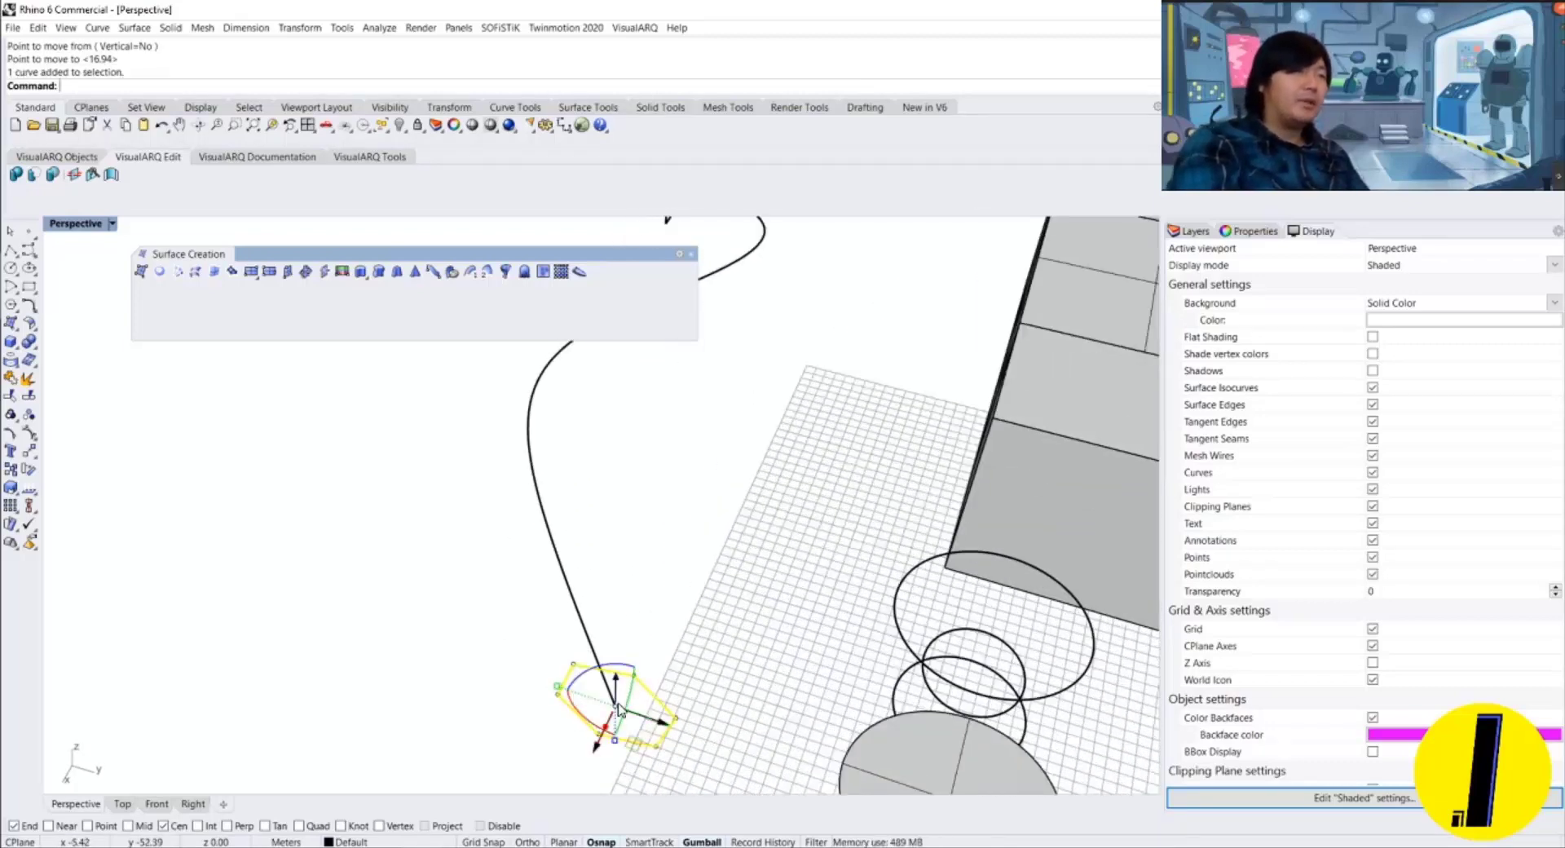
type("rotate")
key("Return")
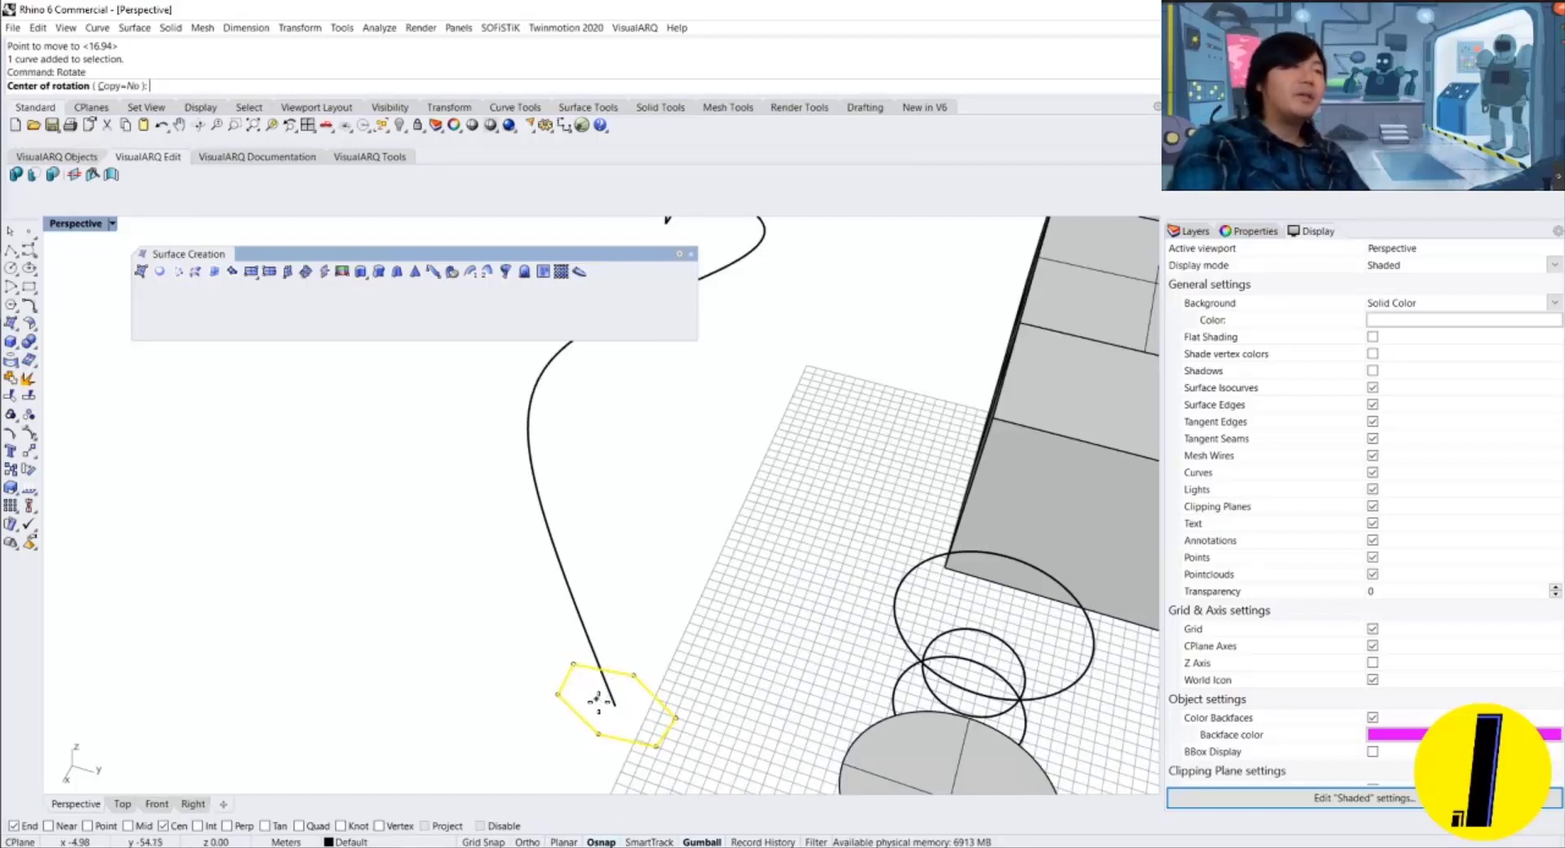
left_click(613, 703)
left_click(558, 692)
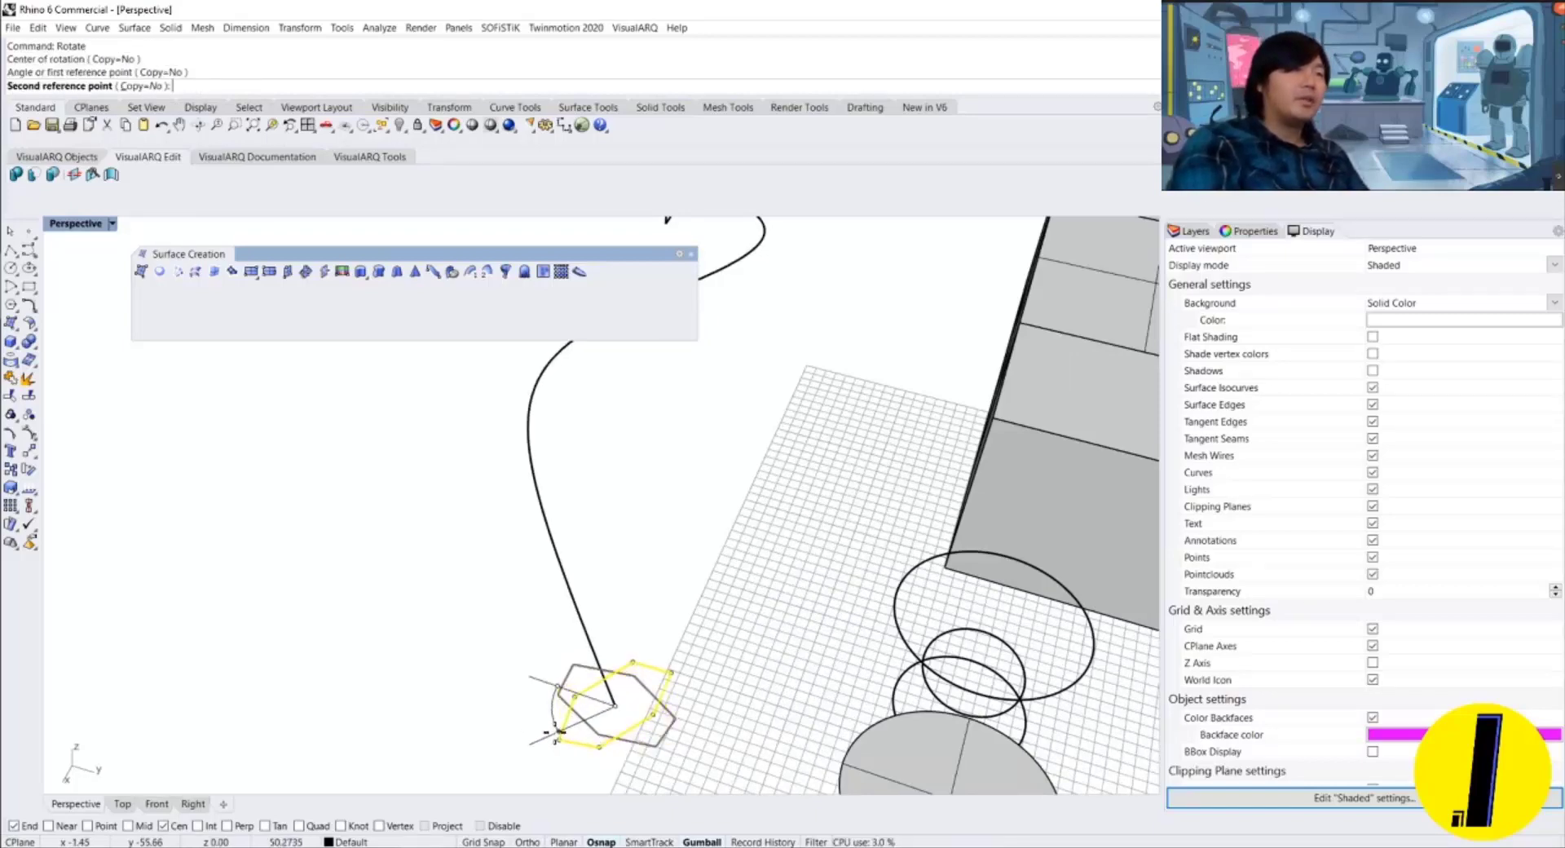
left_click(560, 729)
right_click_drag(576, 647, 582, 611)
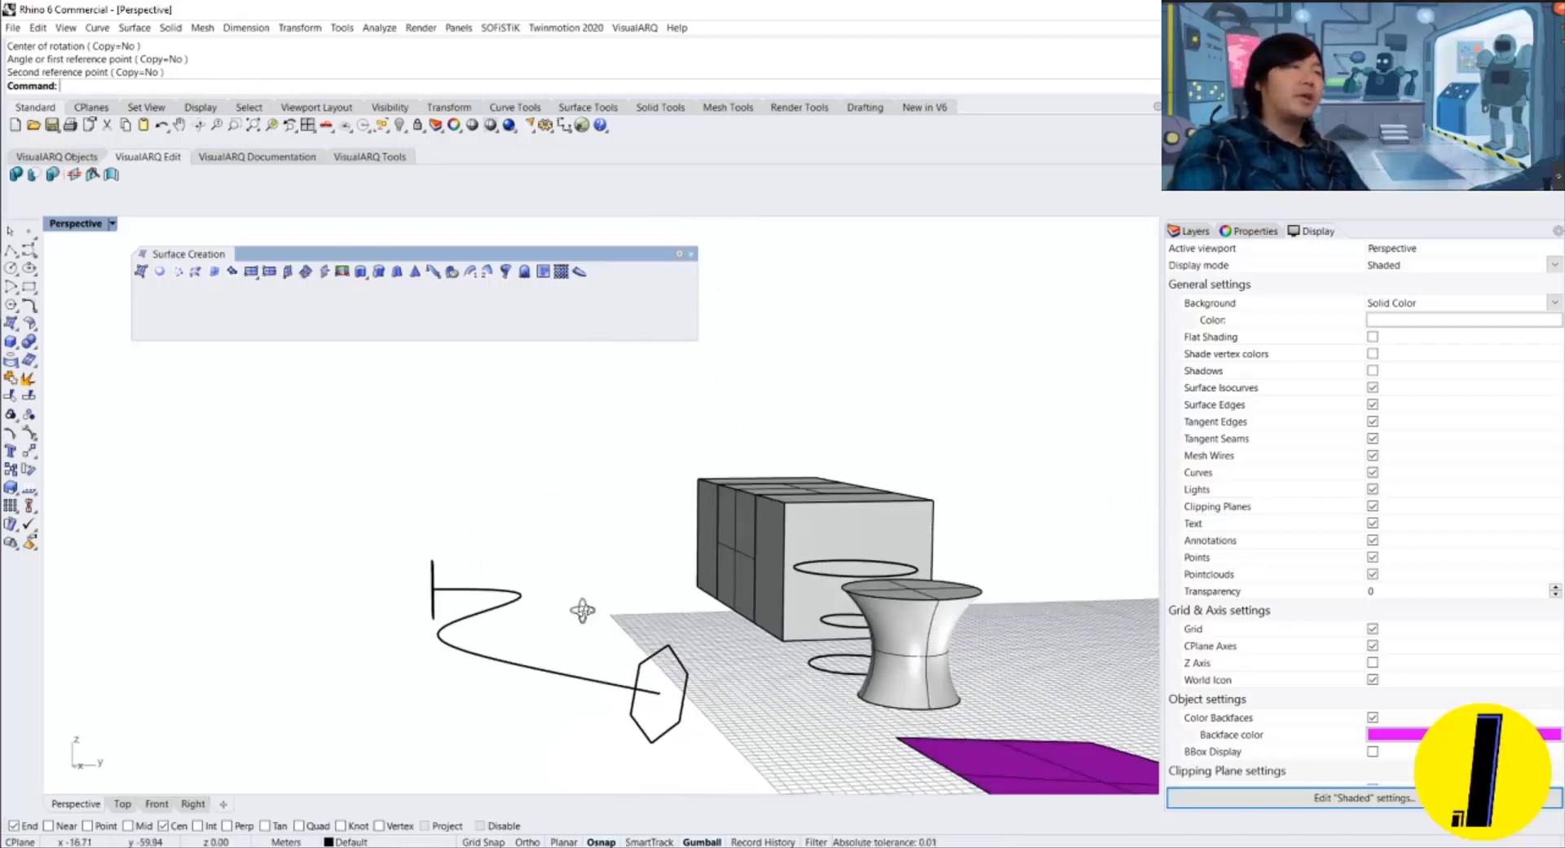
Try a Sweep 2 Rails with the rectangle and hexagon as rails and the wavy curve as cross section, using unchanged cross sections and Closed sweep.
left_click(487, 273)
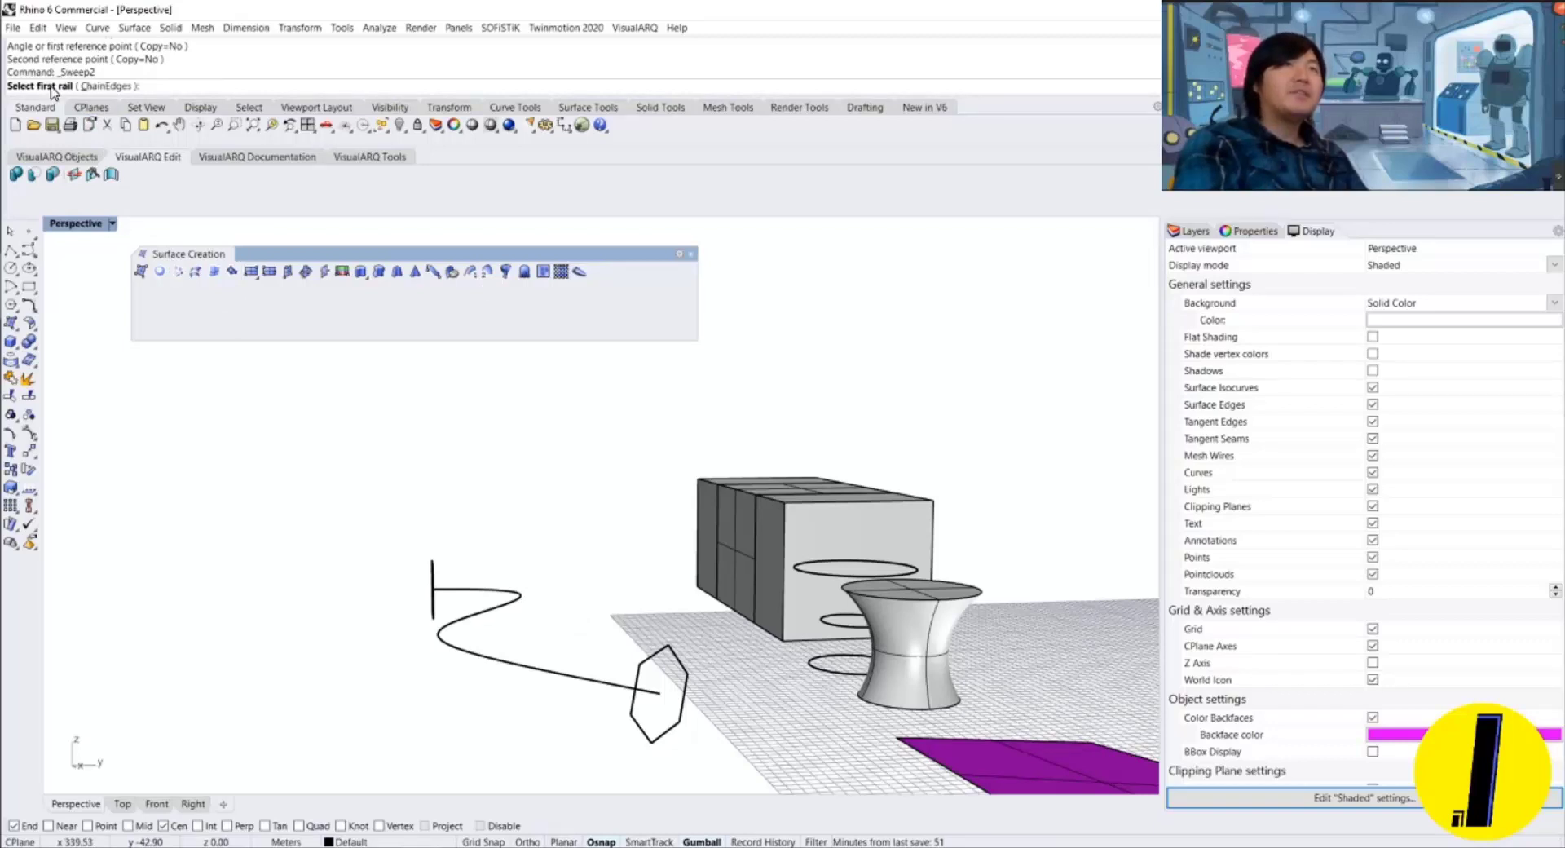
mouse_move(399, 570)
right_mouse_down()
mouse_move(471, 568)
mouse_move(387, 588)
right_mouse_up()
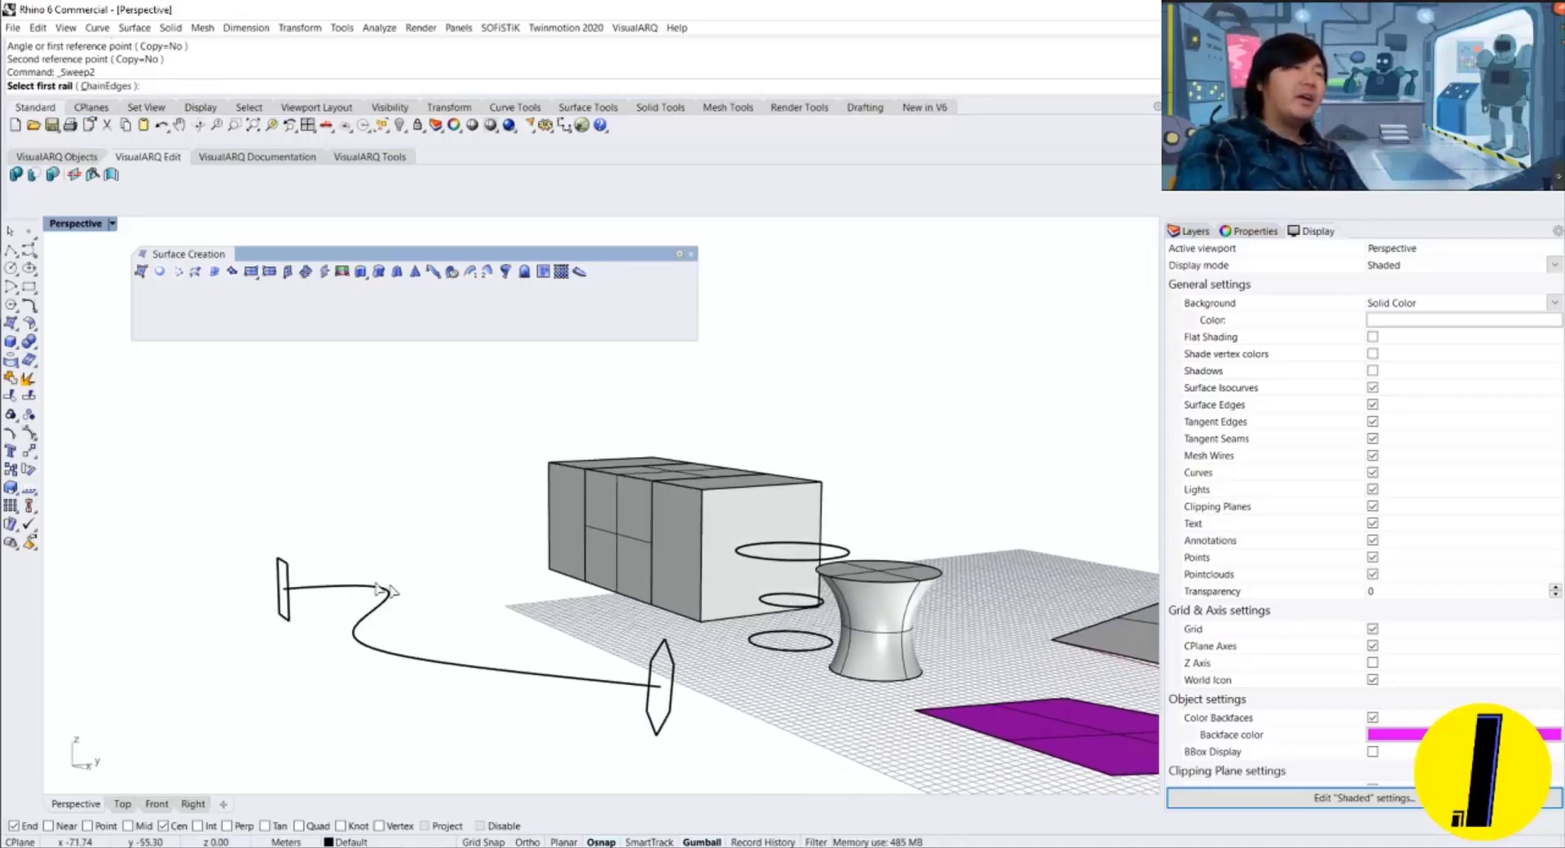
left_click(287, 584)
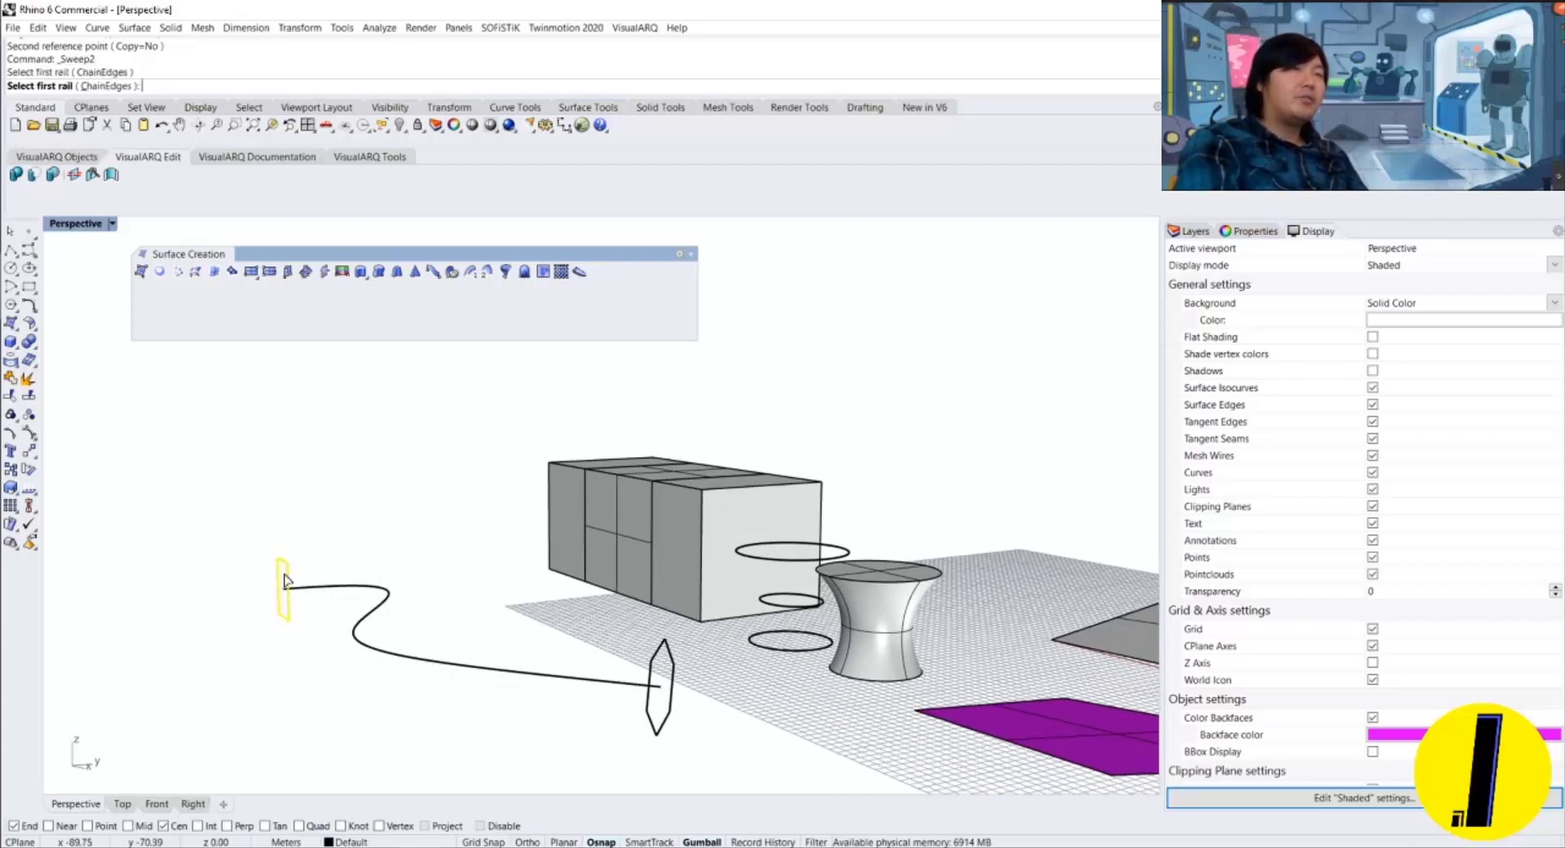
left_click(670, 650)
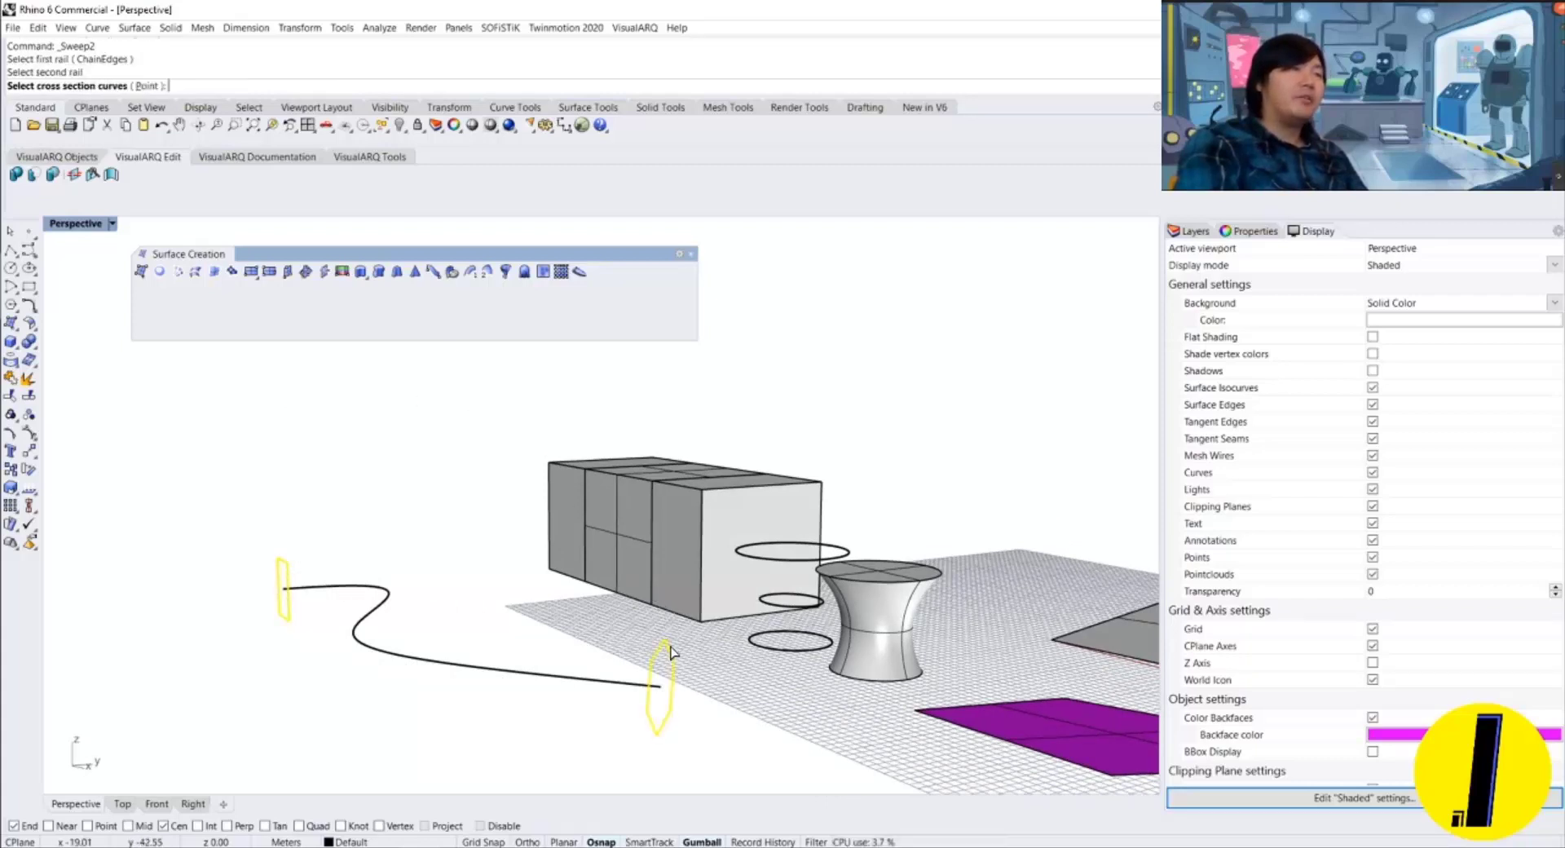
left_click(391, 593)
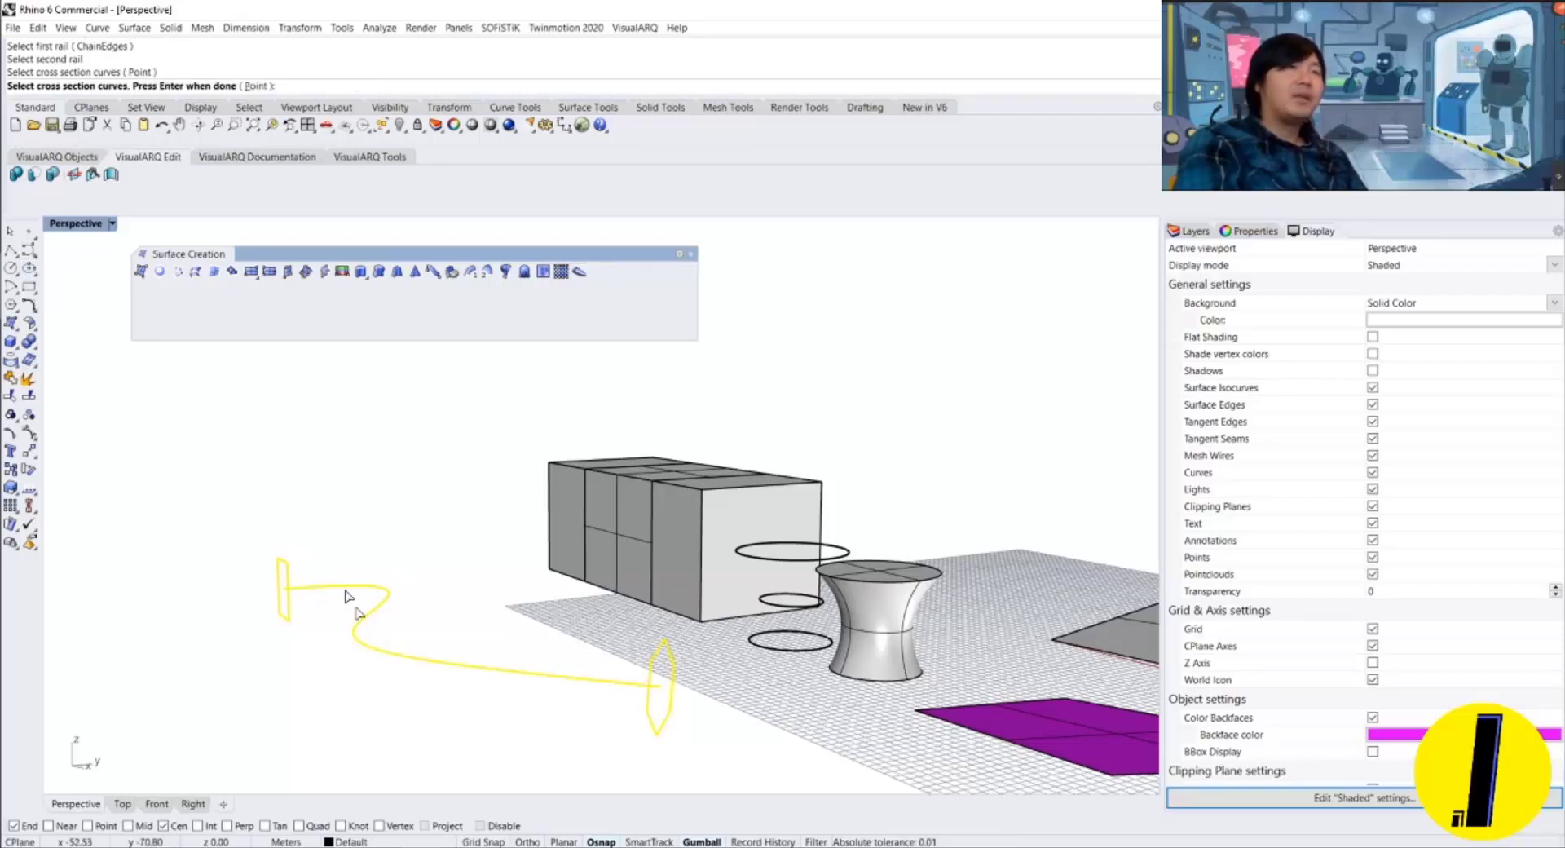
key("Return")
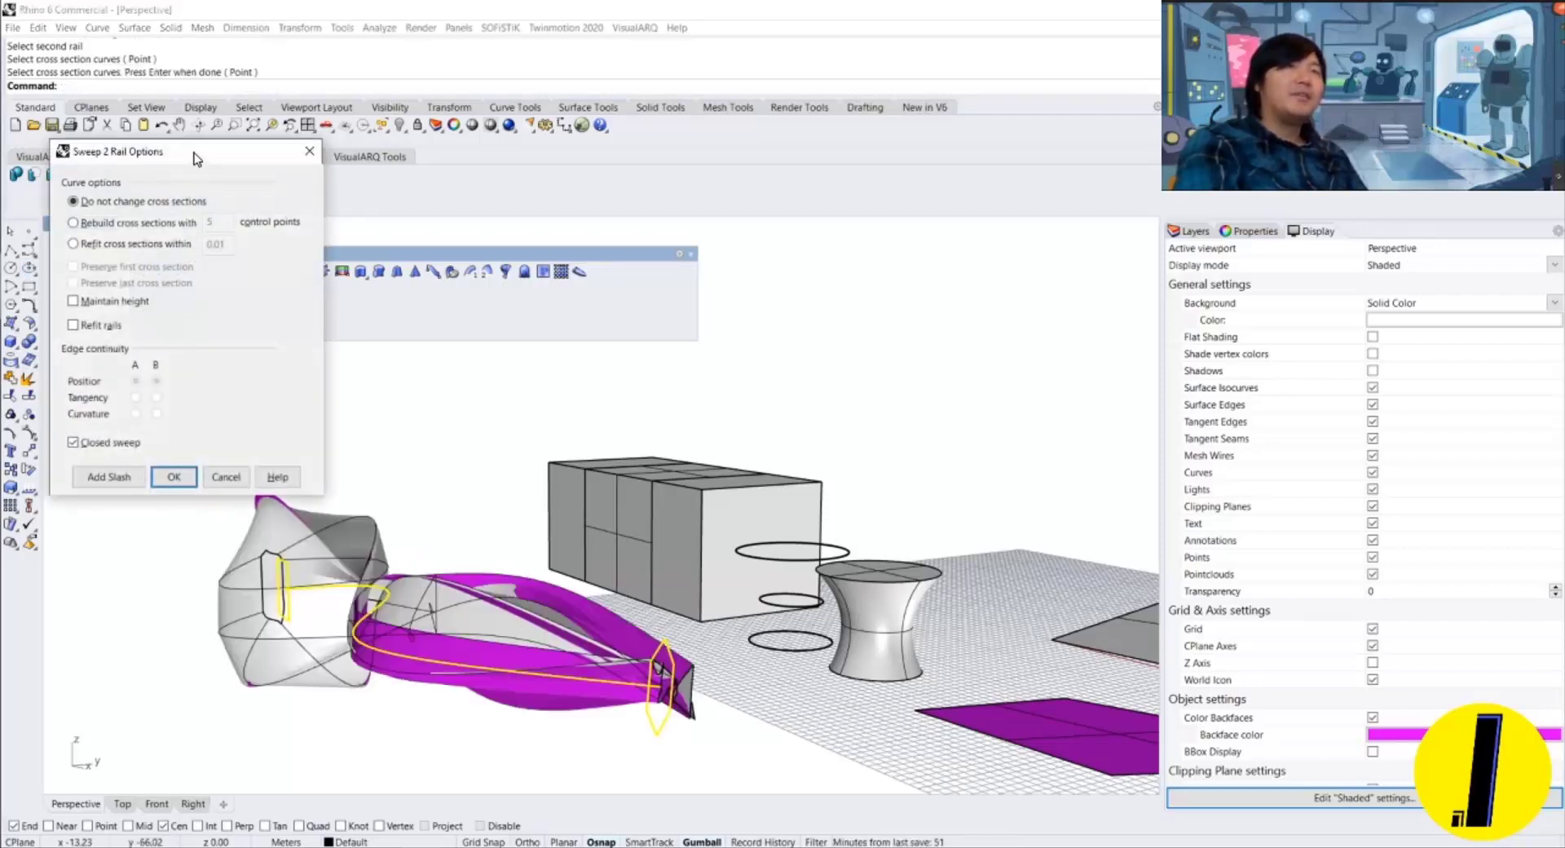
left_click_drag(196, 157, 822, 160)
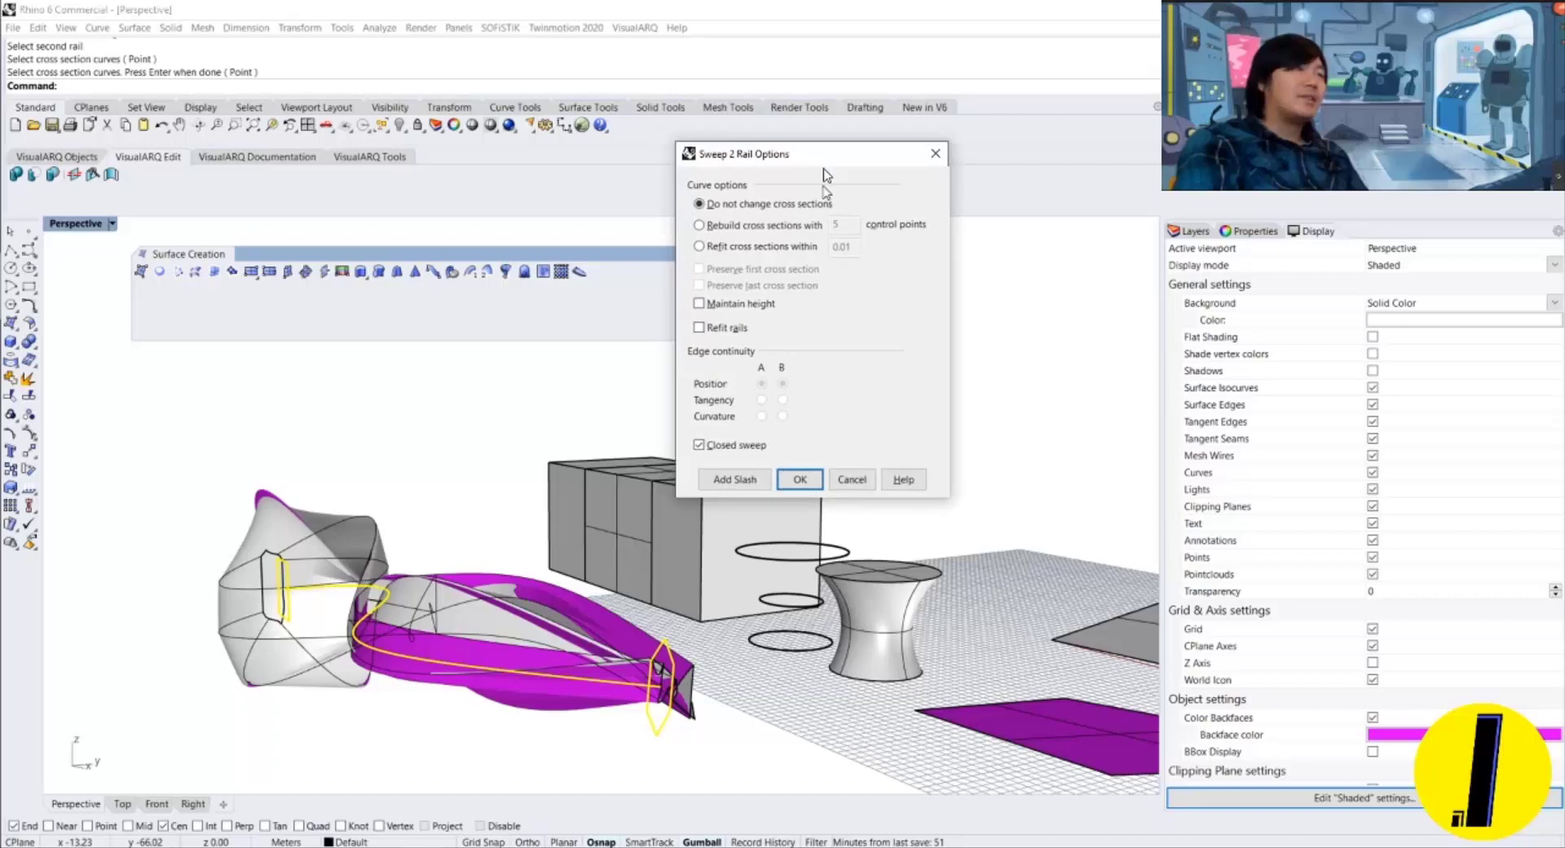
left_click(800, 480)
Delete the twisted two-rail sweep polysurface, keeping its input curves.
right_click_drag(592, 616, 543, 628)
left_click(601, 584)
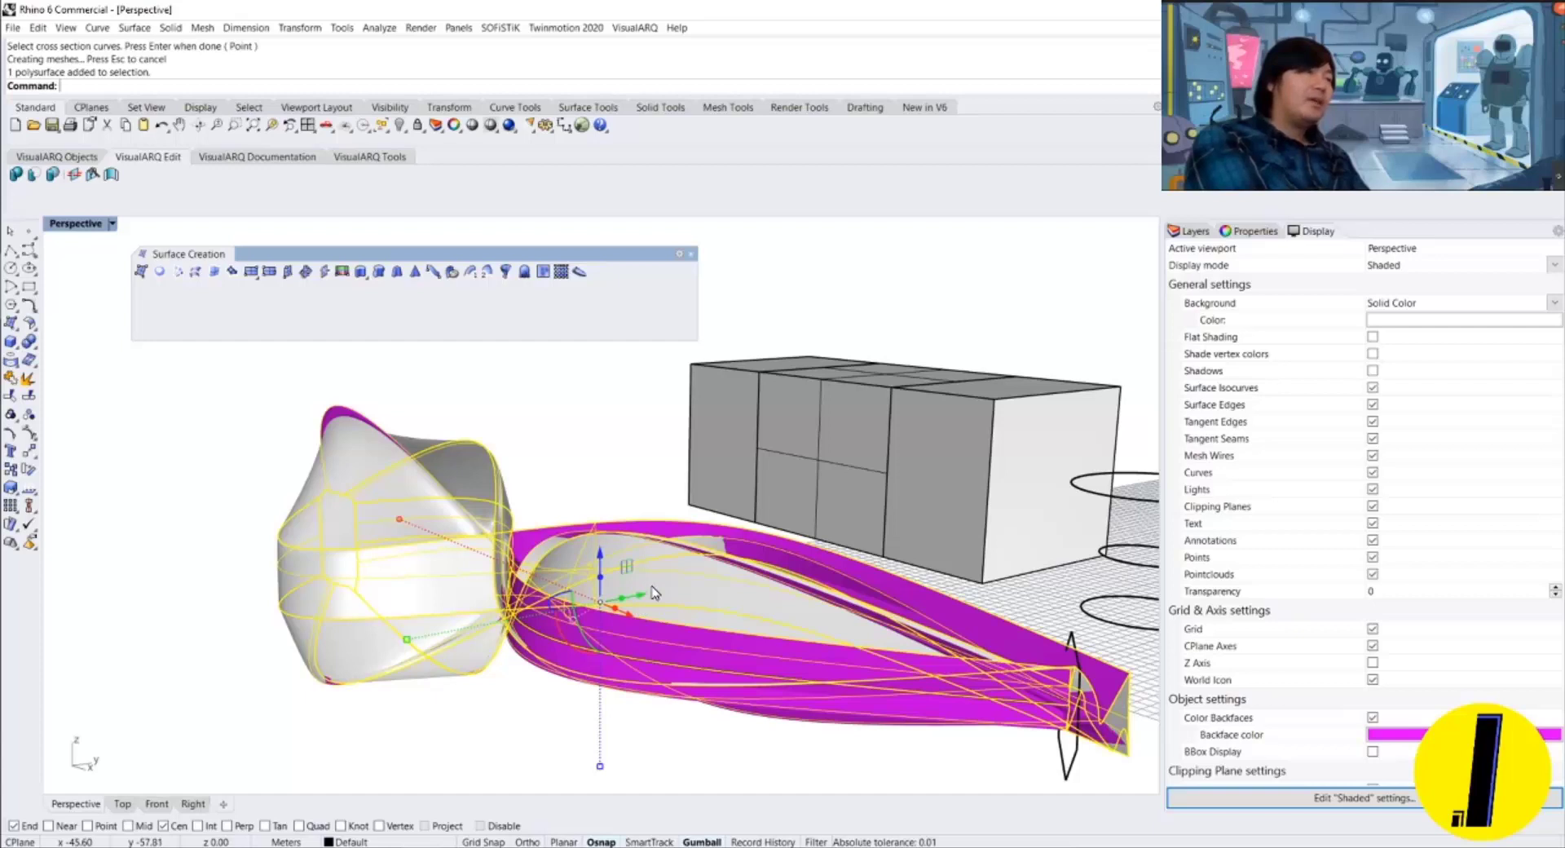
key("Delete")
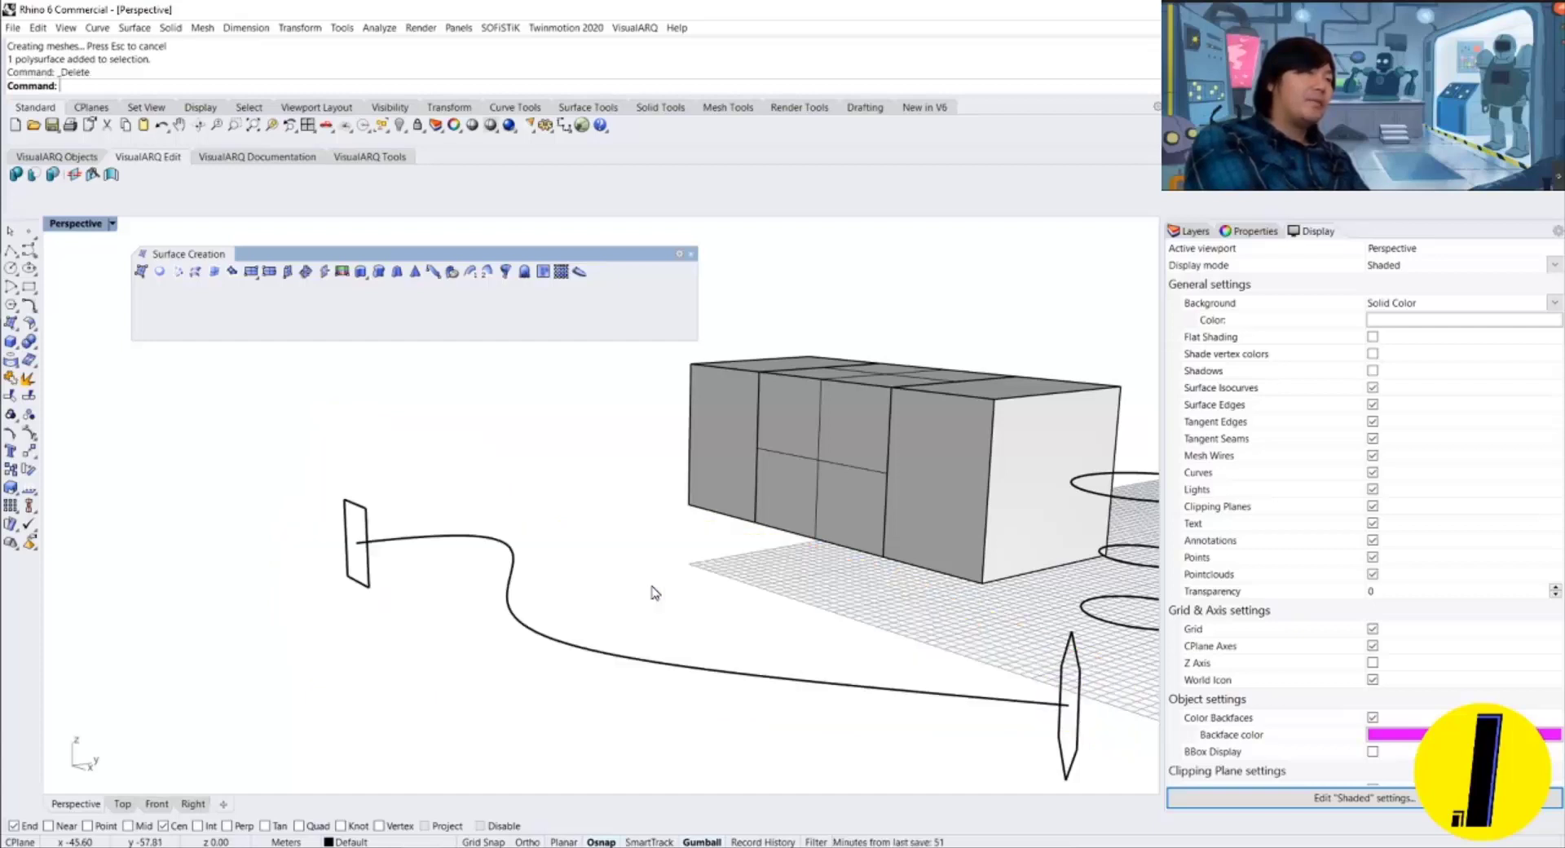
Delete the hexagon at the rail's free end, leaving the wavy curve and the rectangle.
right_click_drag(644, 597, 689, 668)
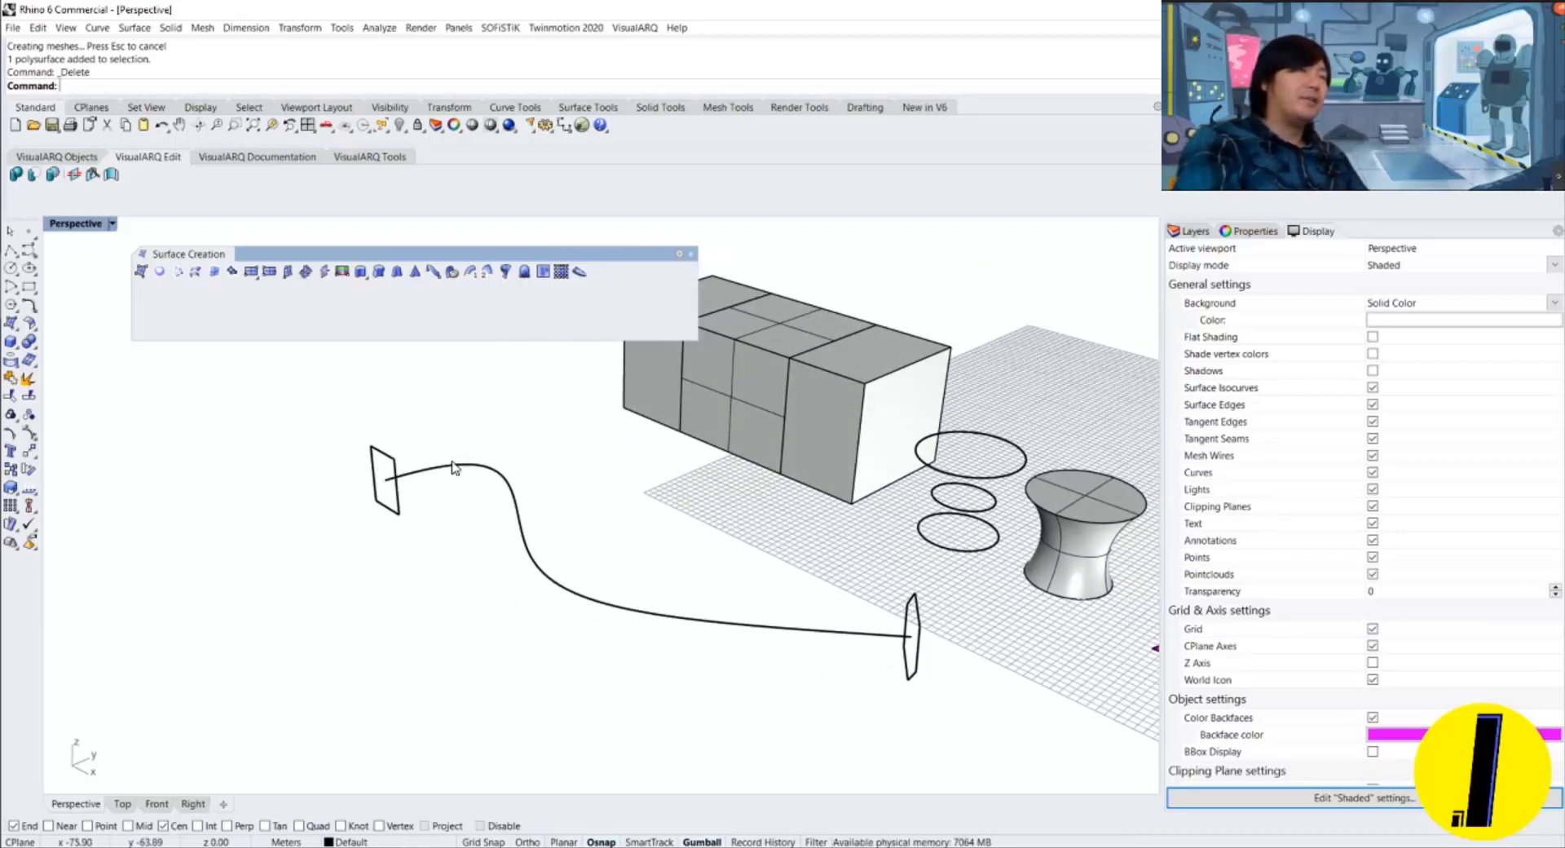
left_click(544, 566)
left_click(637, 550)
right_click_drag(720, 540, 652, 513)
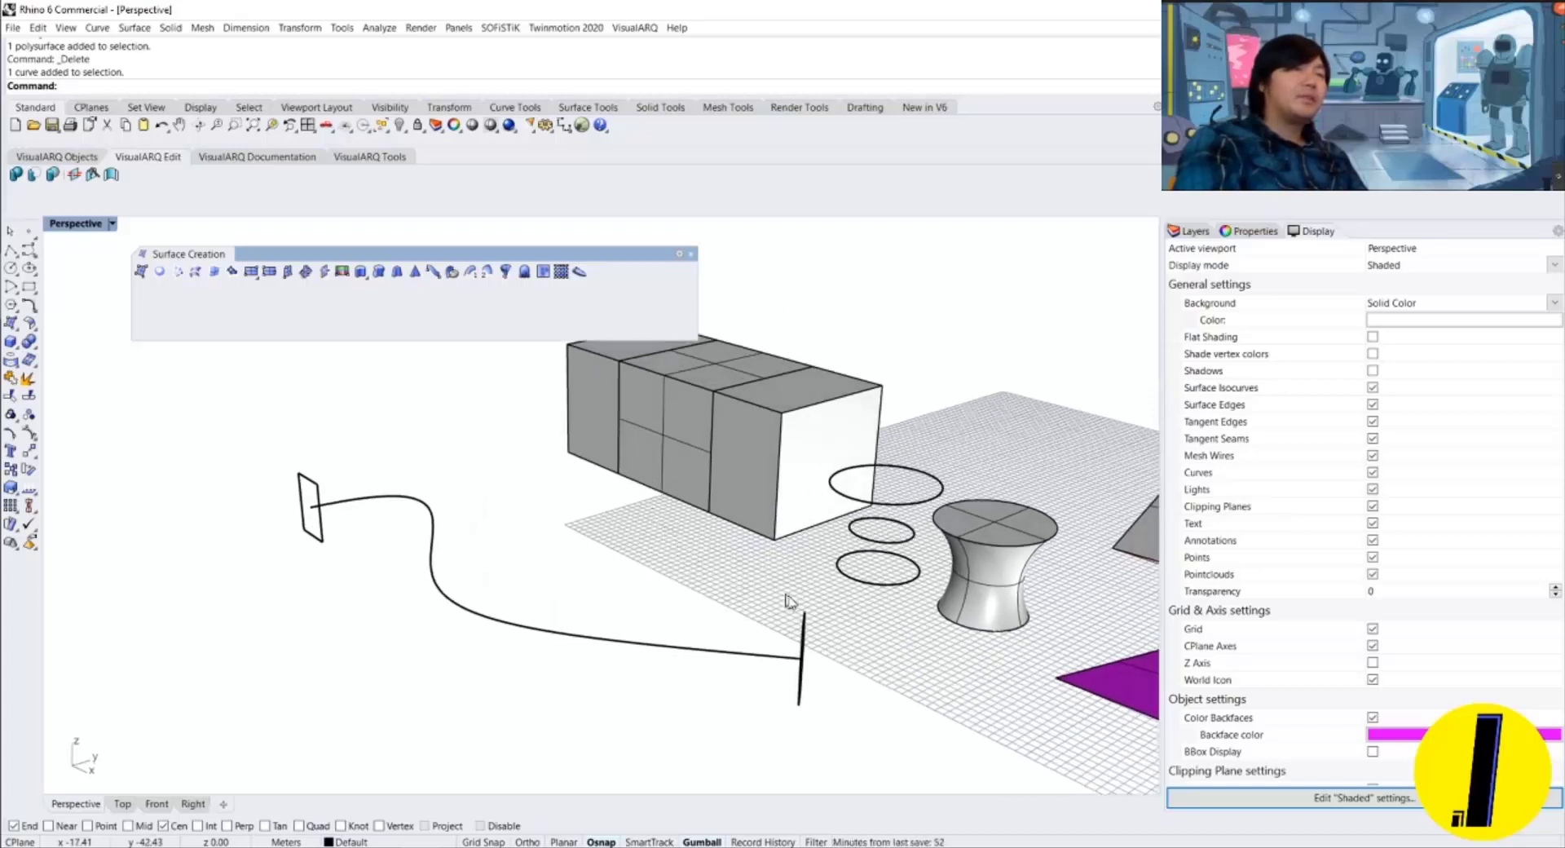
left_click(803, 629)
key("Delete")
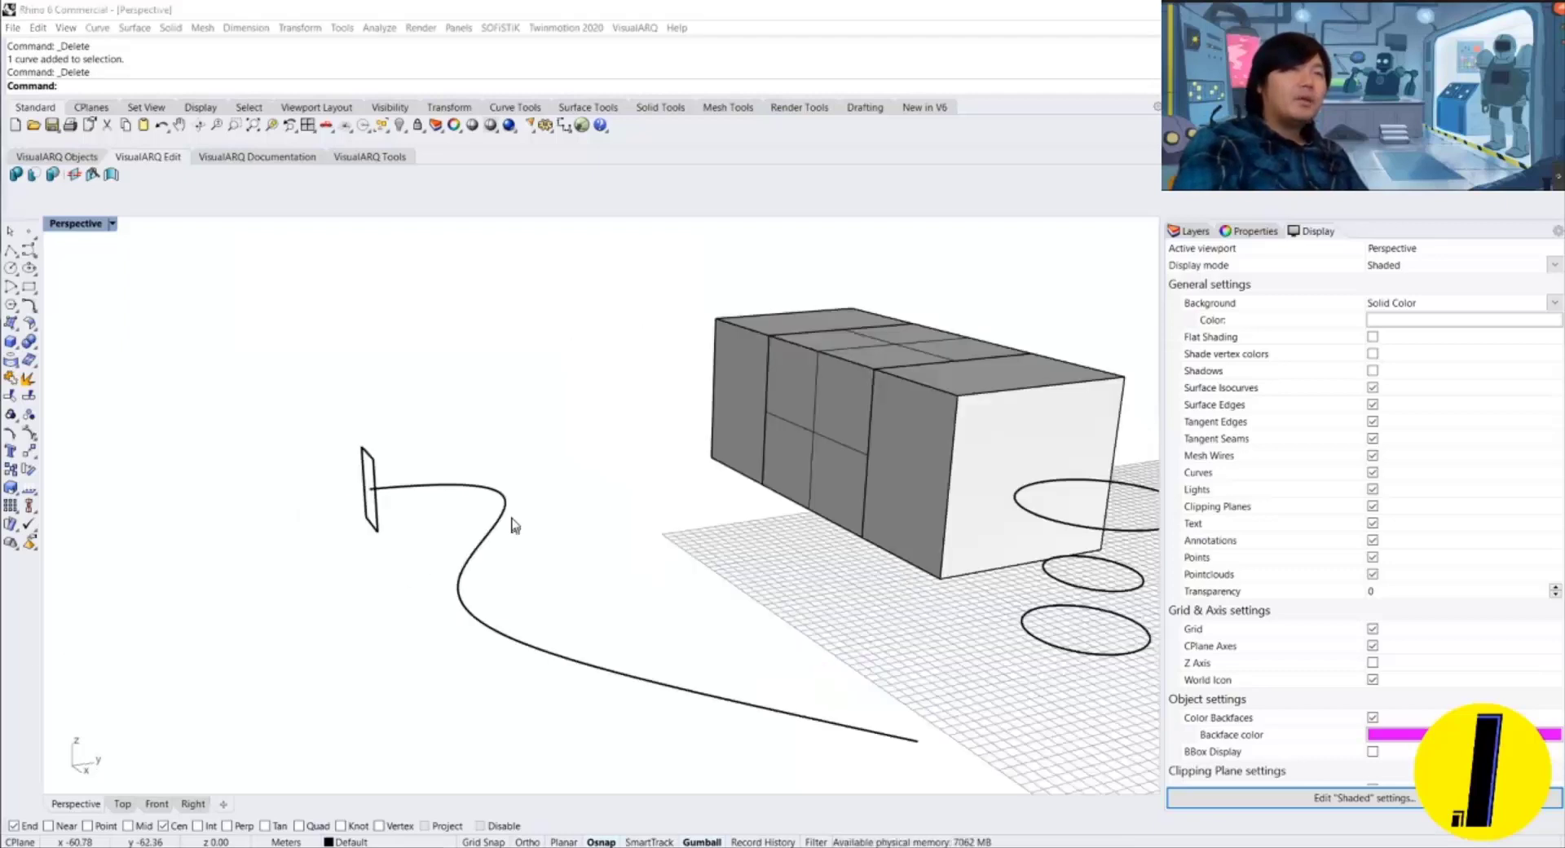
right_click_drag(507, 514, 515, 548)
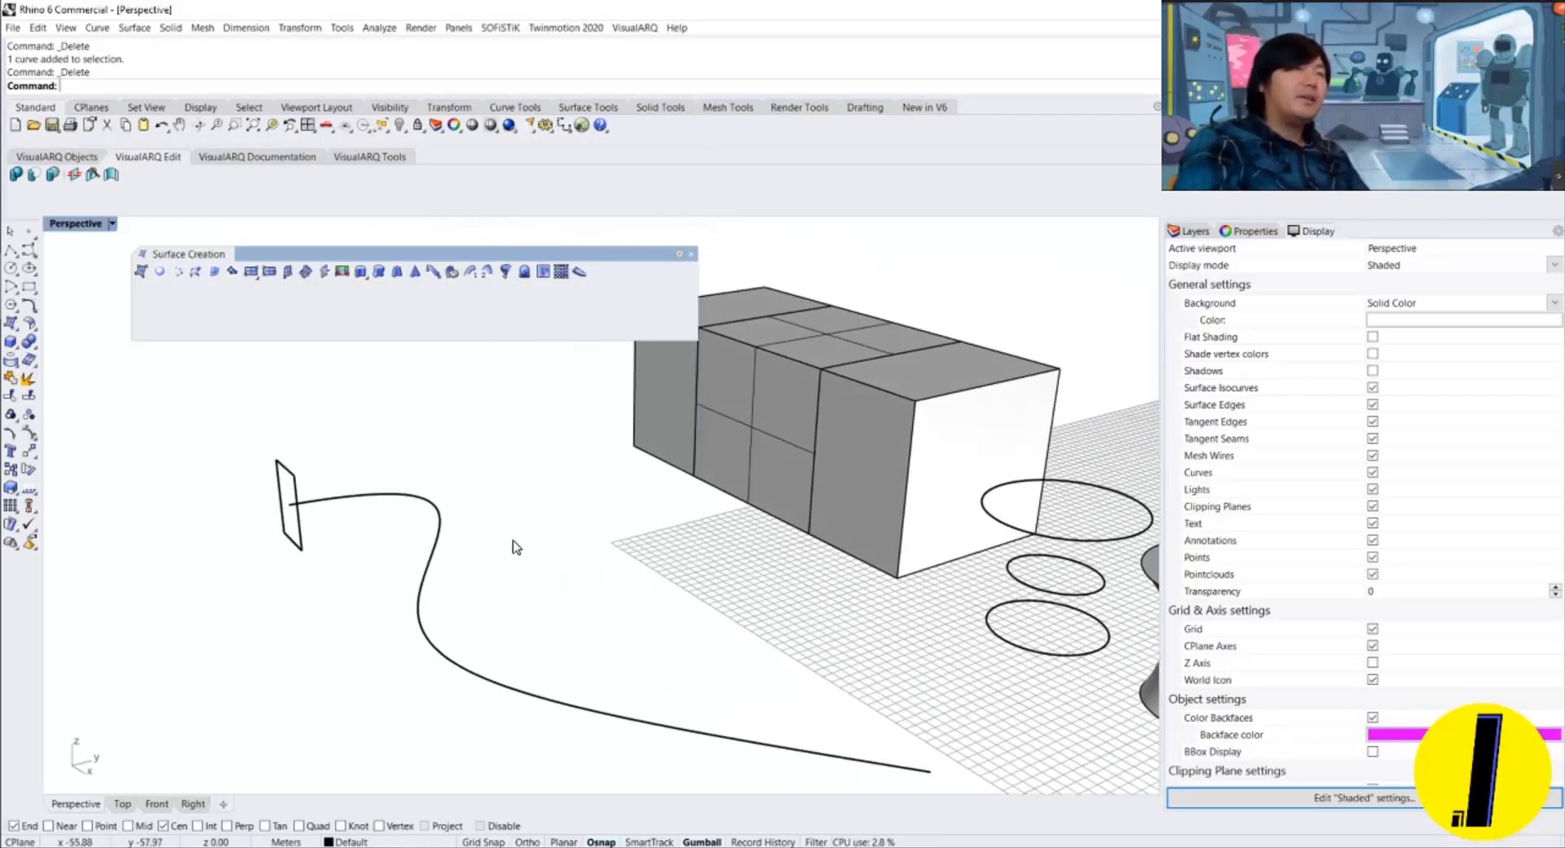
left_click(287, 487)
left_click(541, 626)
right_click_drag(541, 596, 555, 587)
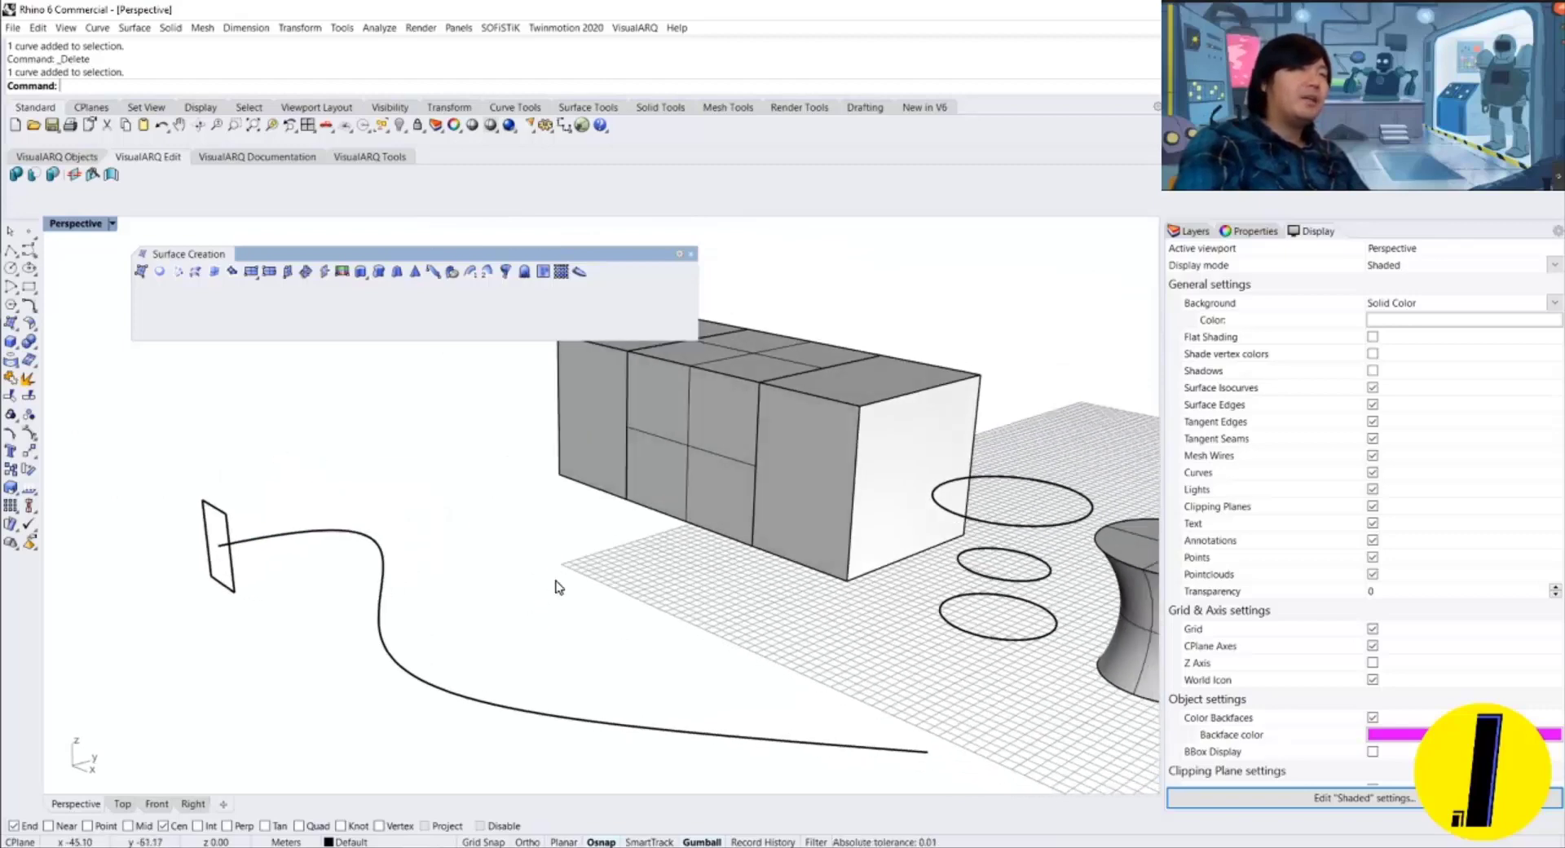
right_click_drag(318, 568, 347, 547)
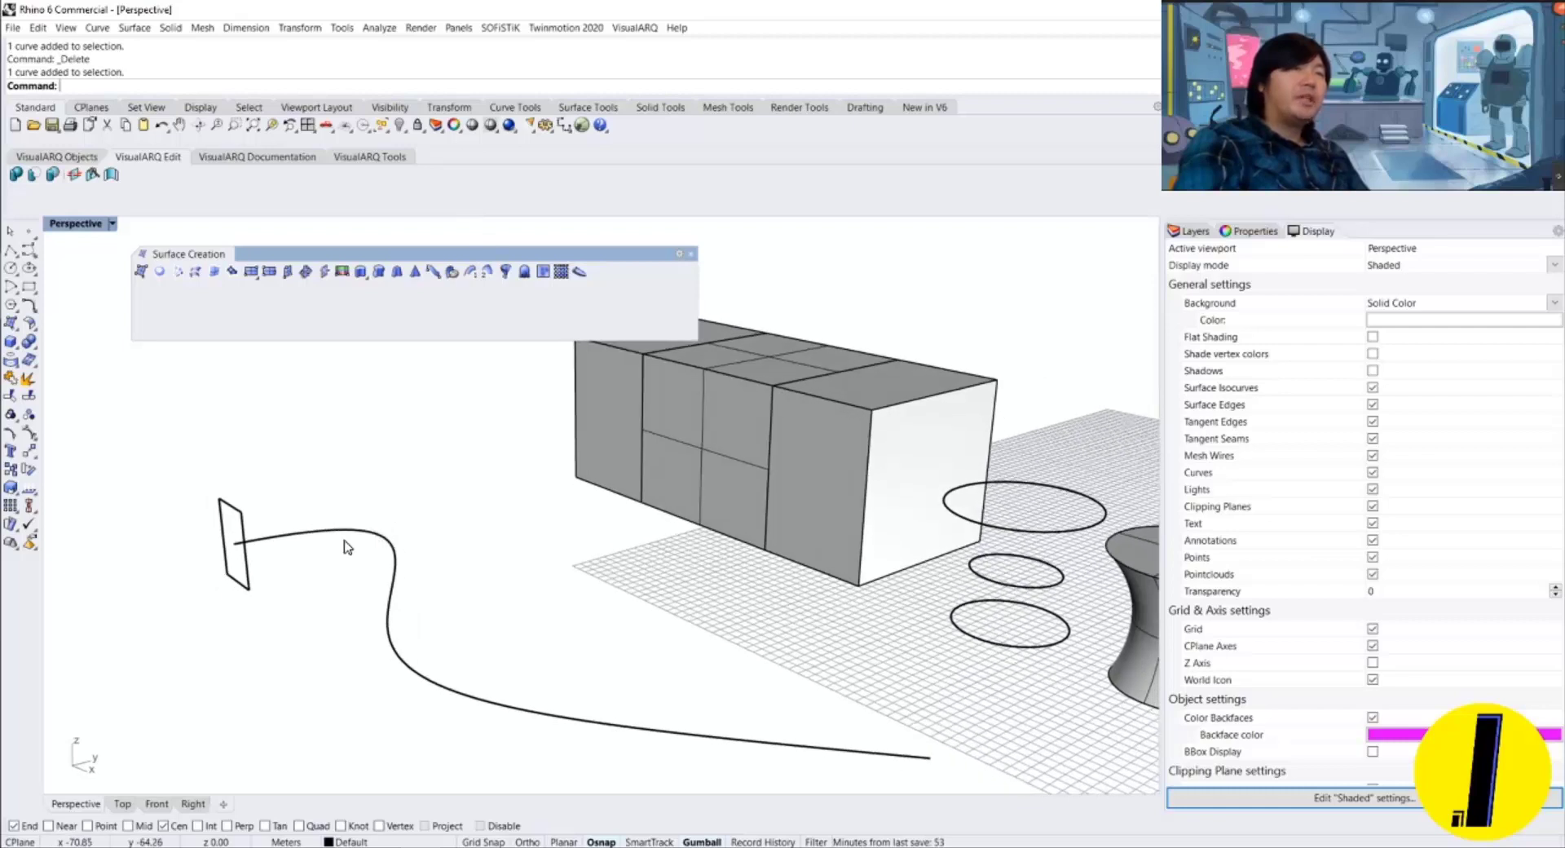
Copy the wavy curve vertically from its end at the rectangle's centre to the heights of the rectangle's upper and lower corners.
left_click(344, 538)
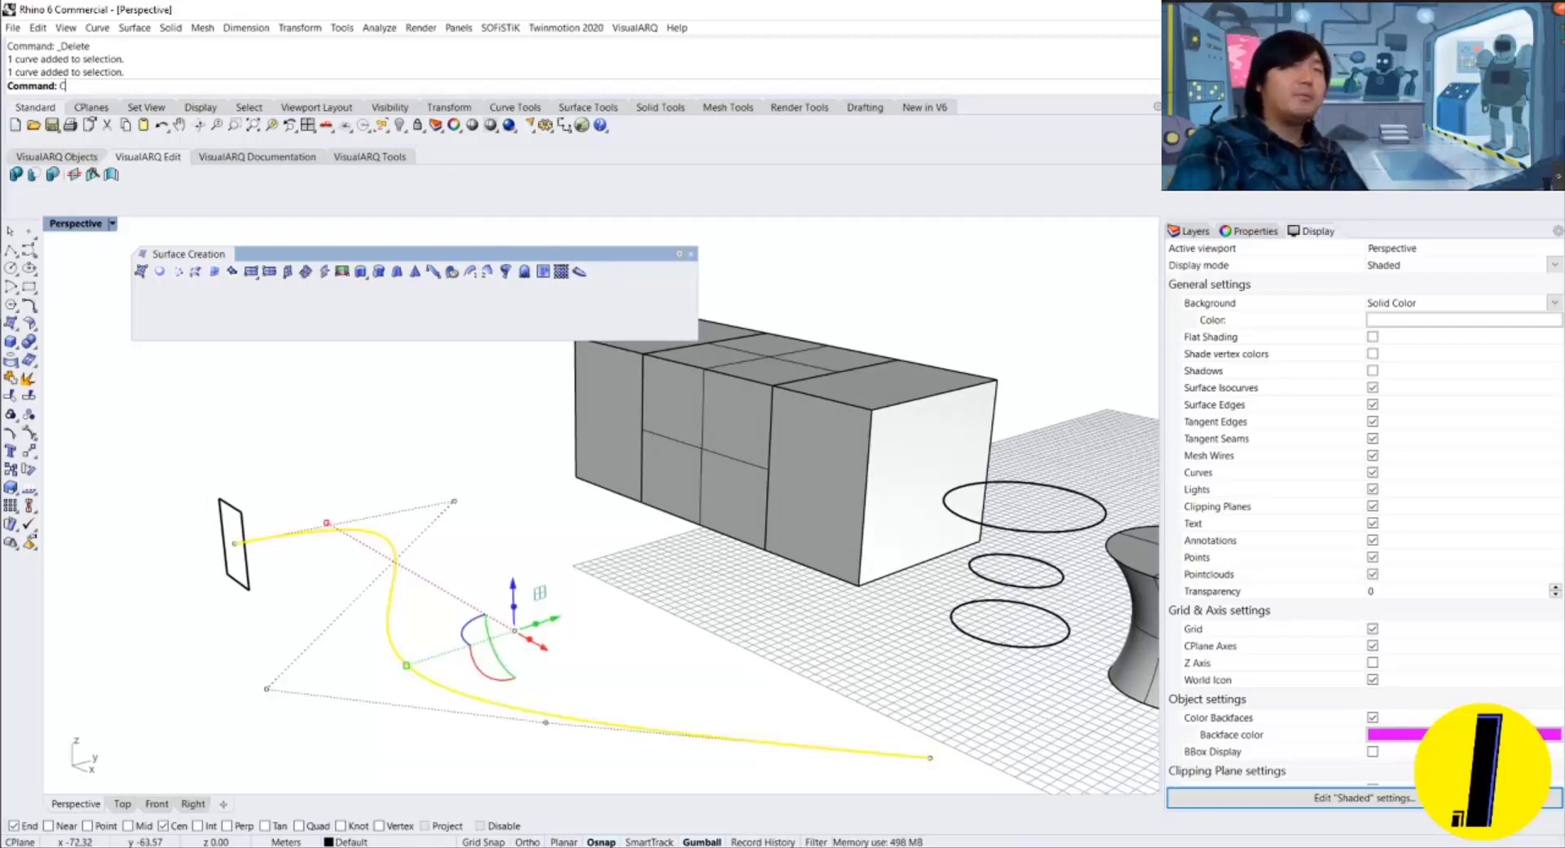
key("Return")
type("v")
key("Return")
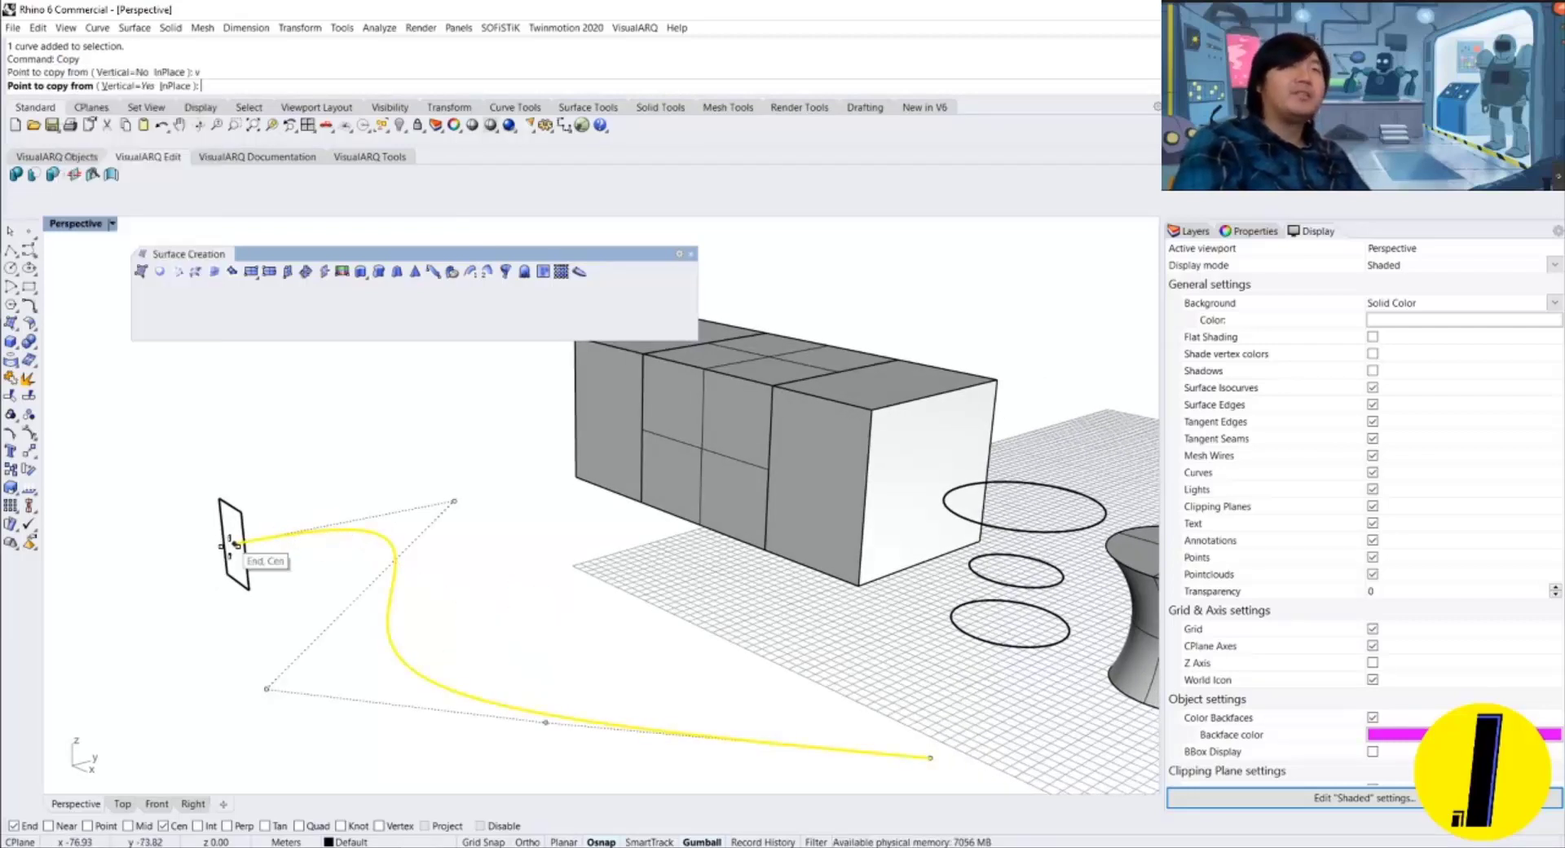
left_click(235, 543)
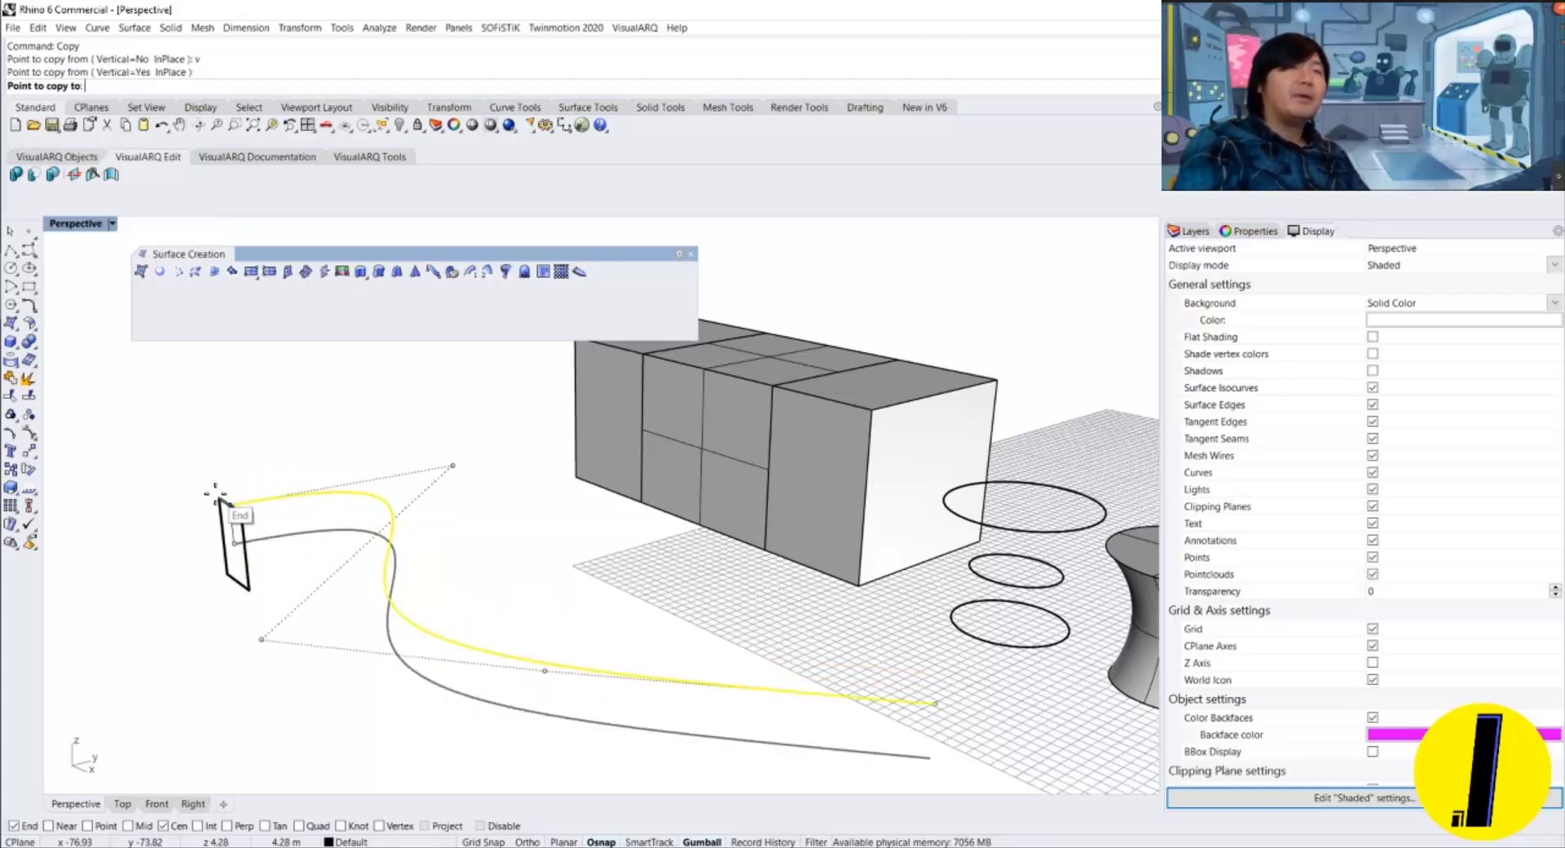
left_click(247, 589)
key("Return")
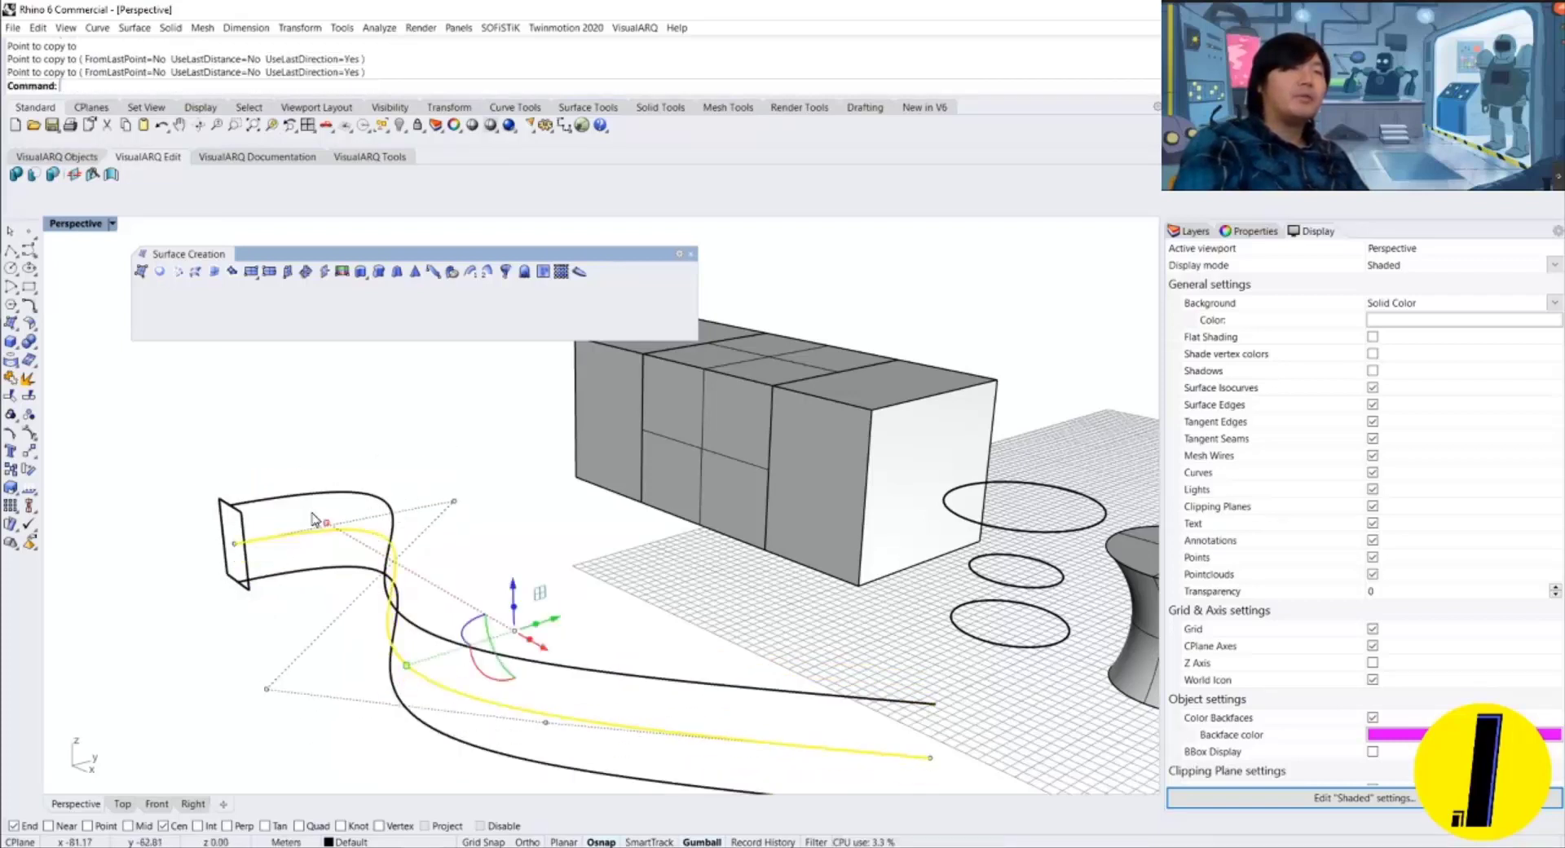
key("Escape")
right_click_drag(332, 530, 329, 499)
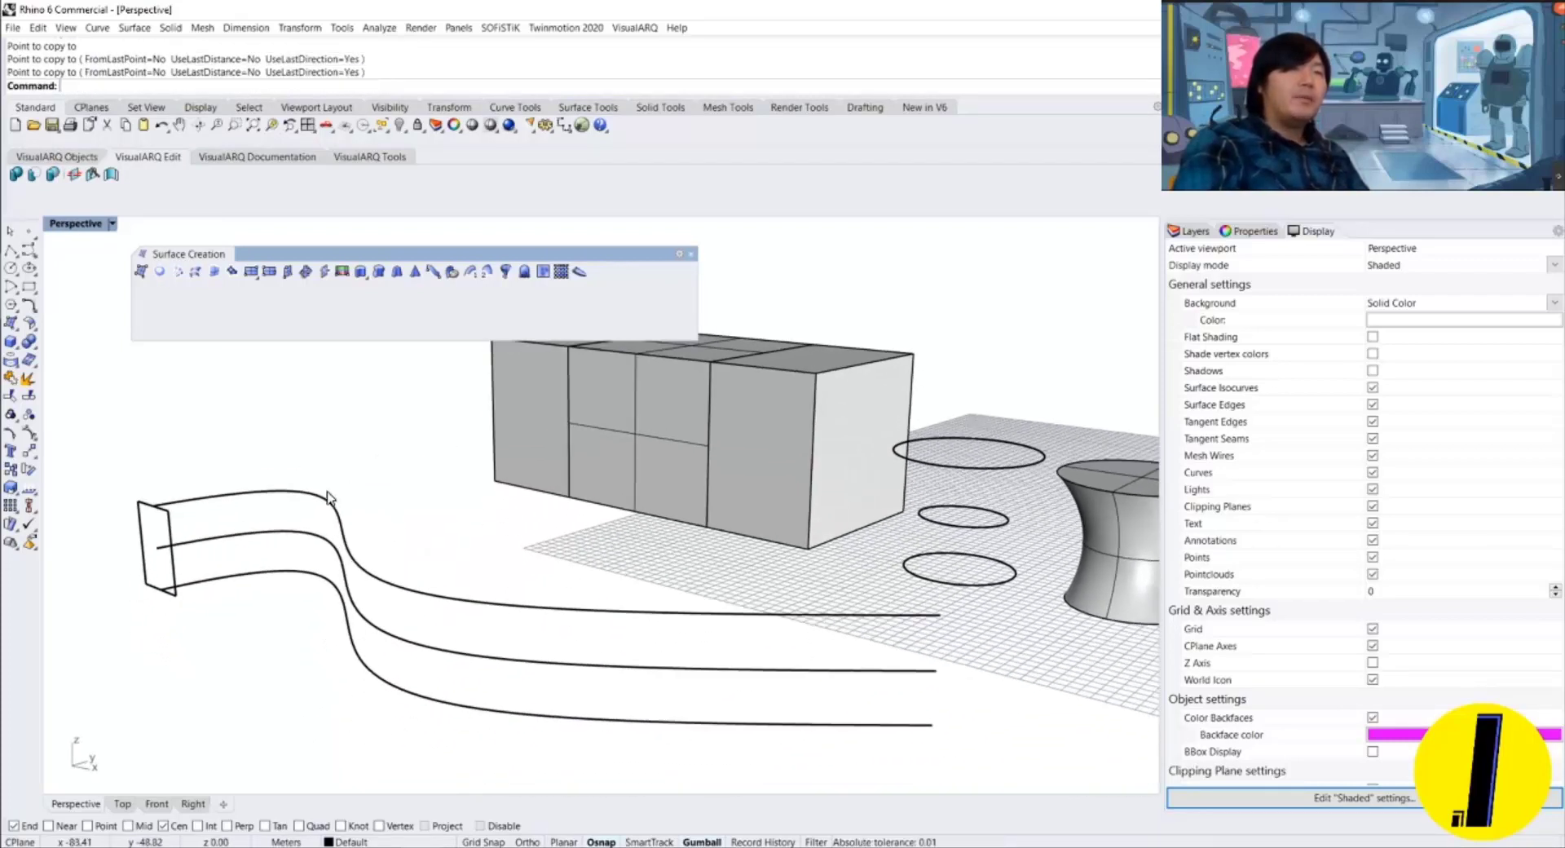
Raise two control points of the upper wavy curve, one at its bend and one midway along its length.
left_click(326, 499)
right_click_drag(367, 434, 355, 426)
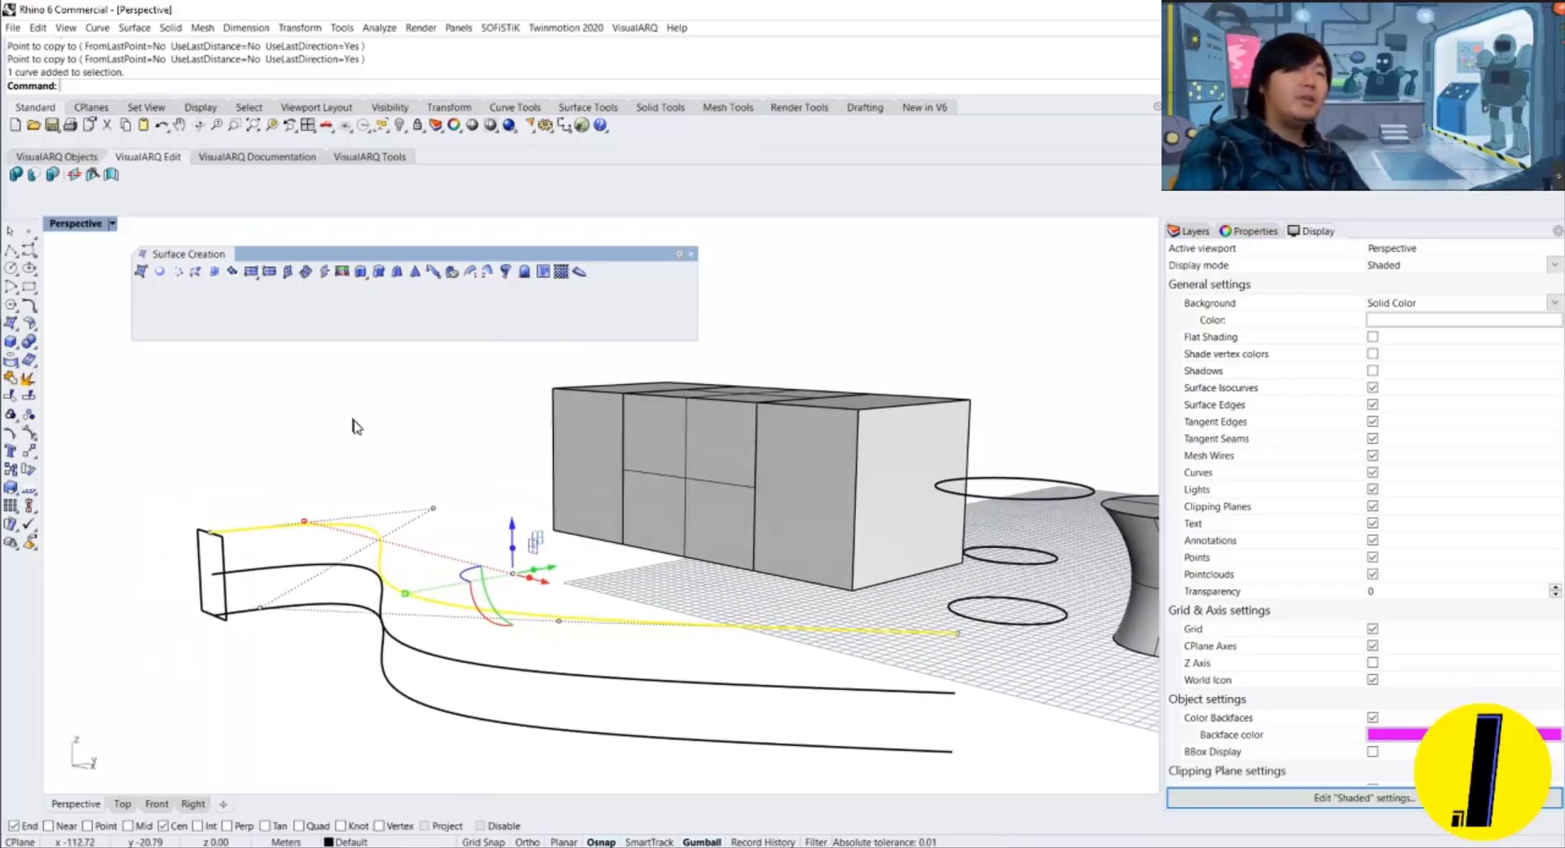
right_click_drag(534, 550, 462, 519)
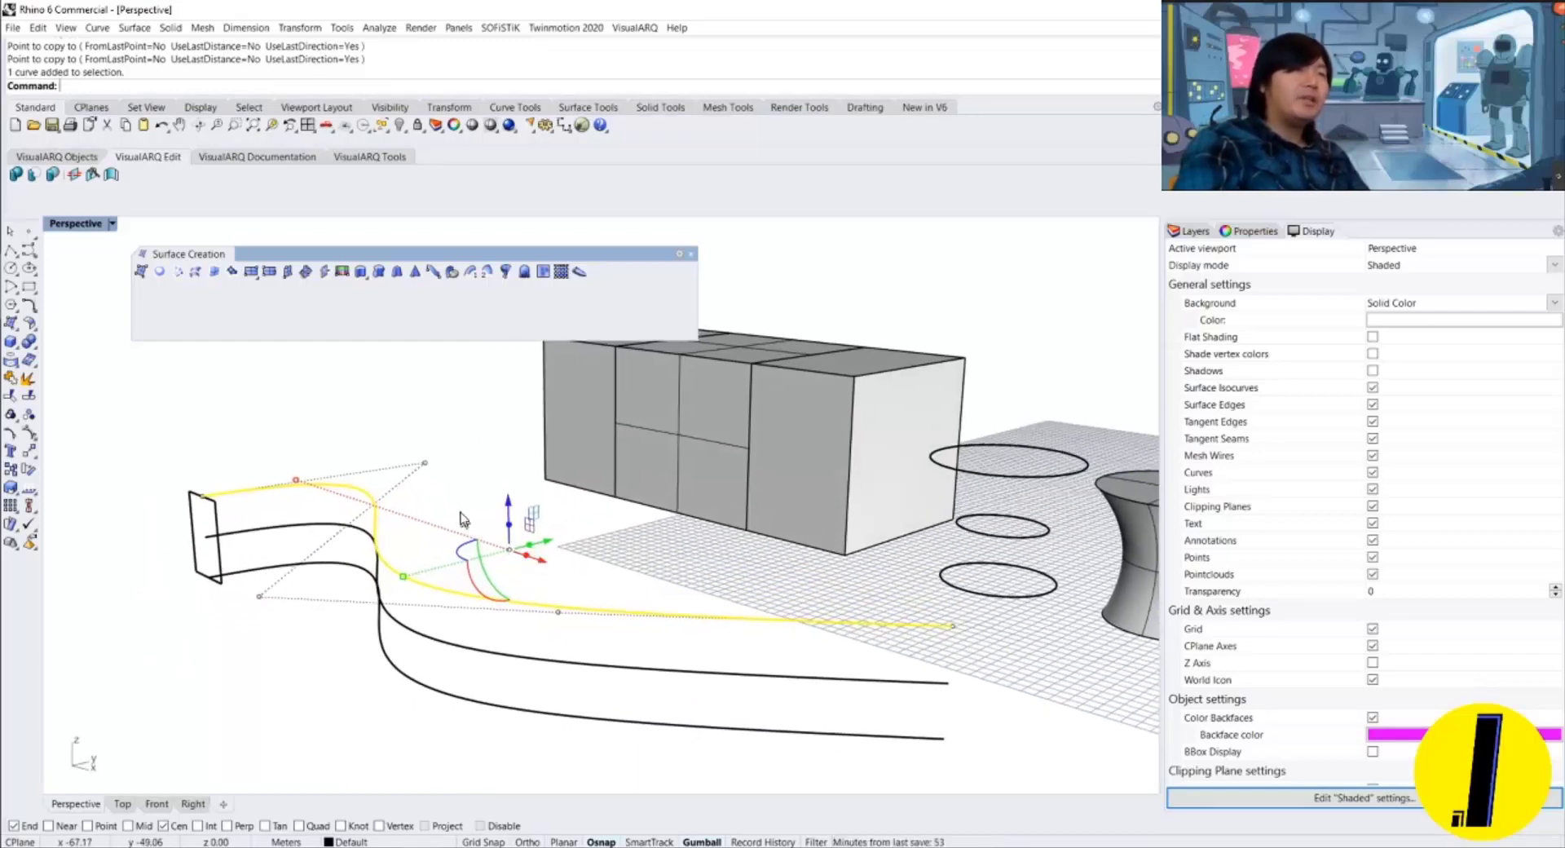
left_click(426, 469)
left_click_drag(424, 430, 423, 367)
left_click(557, 611)
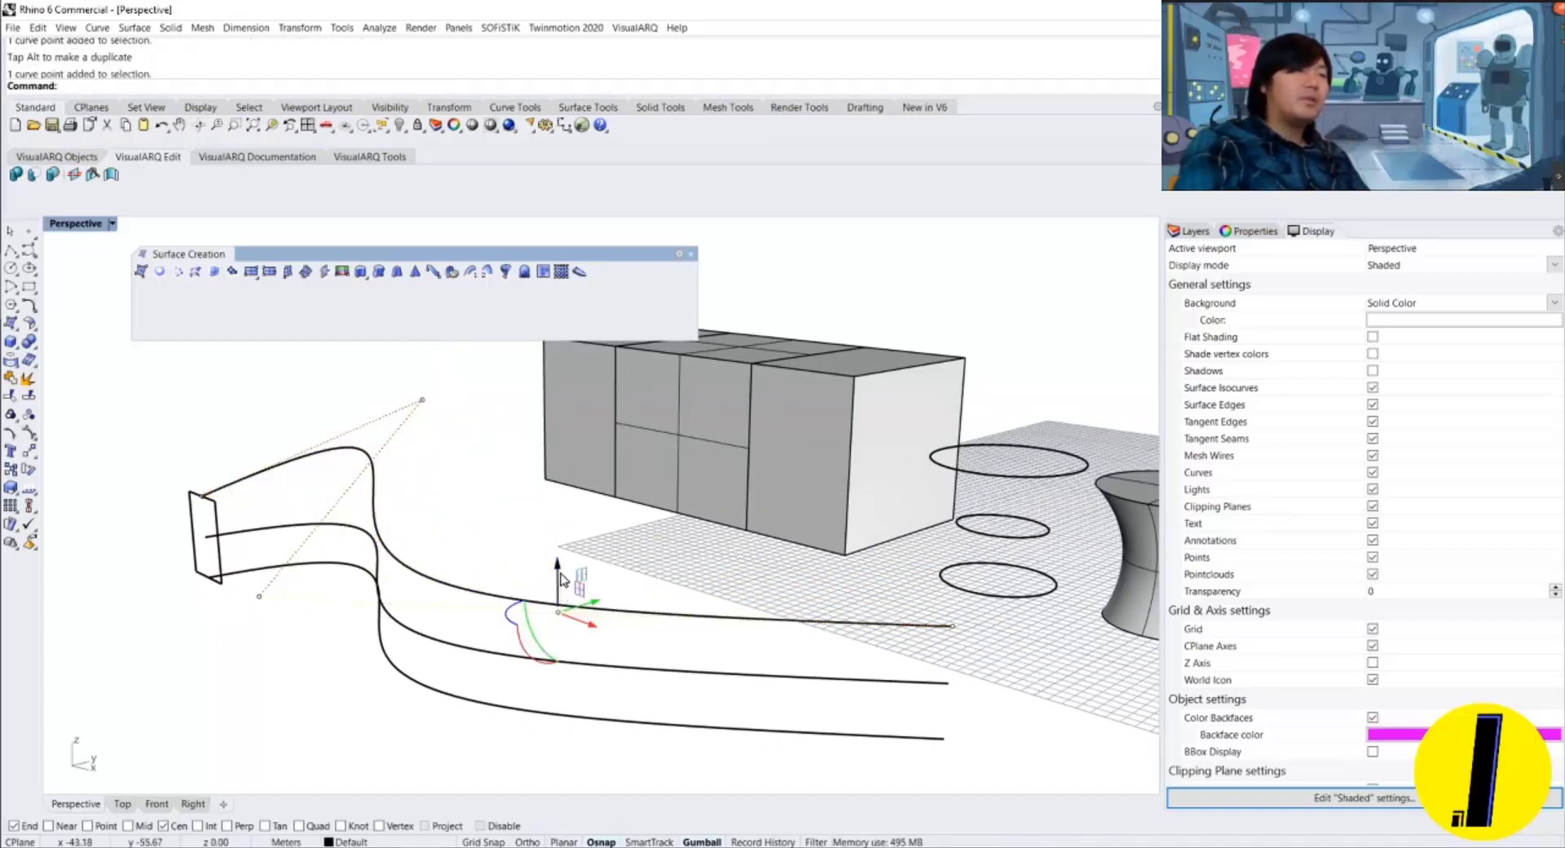
left_click_drag(560, 579, 559, 515)
right_click_drag(454, 588, 452, 644)
key("Escape")
key("Escape")
Lower the bend control point of the lower wavy curve and raise the control point at its free end.
left_click(418, 724)
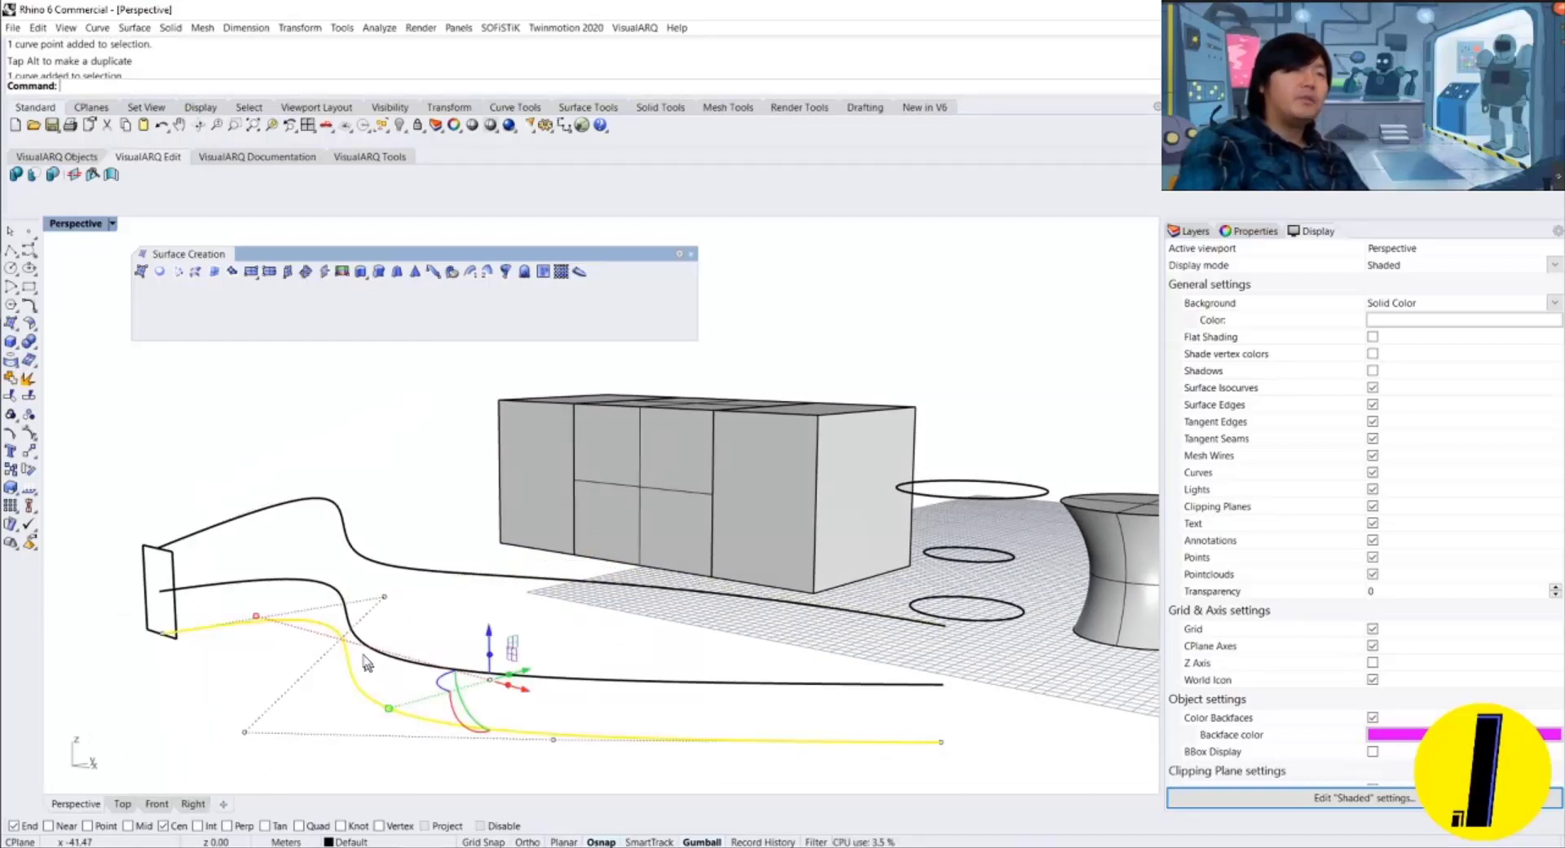
key("Escape")
left_click(327, 628)
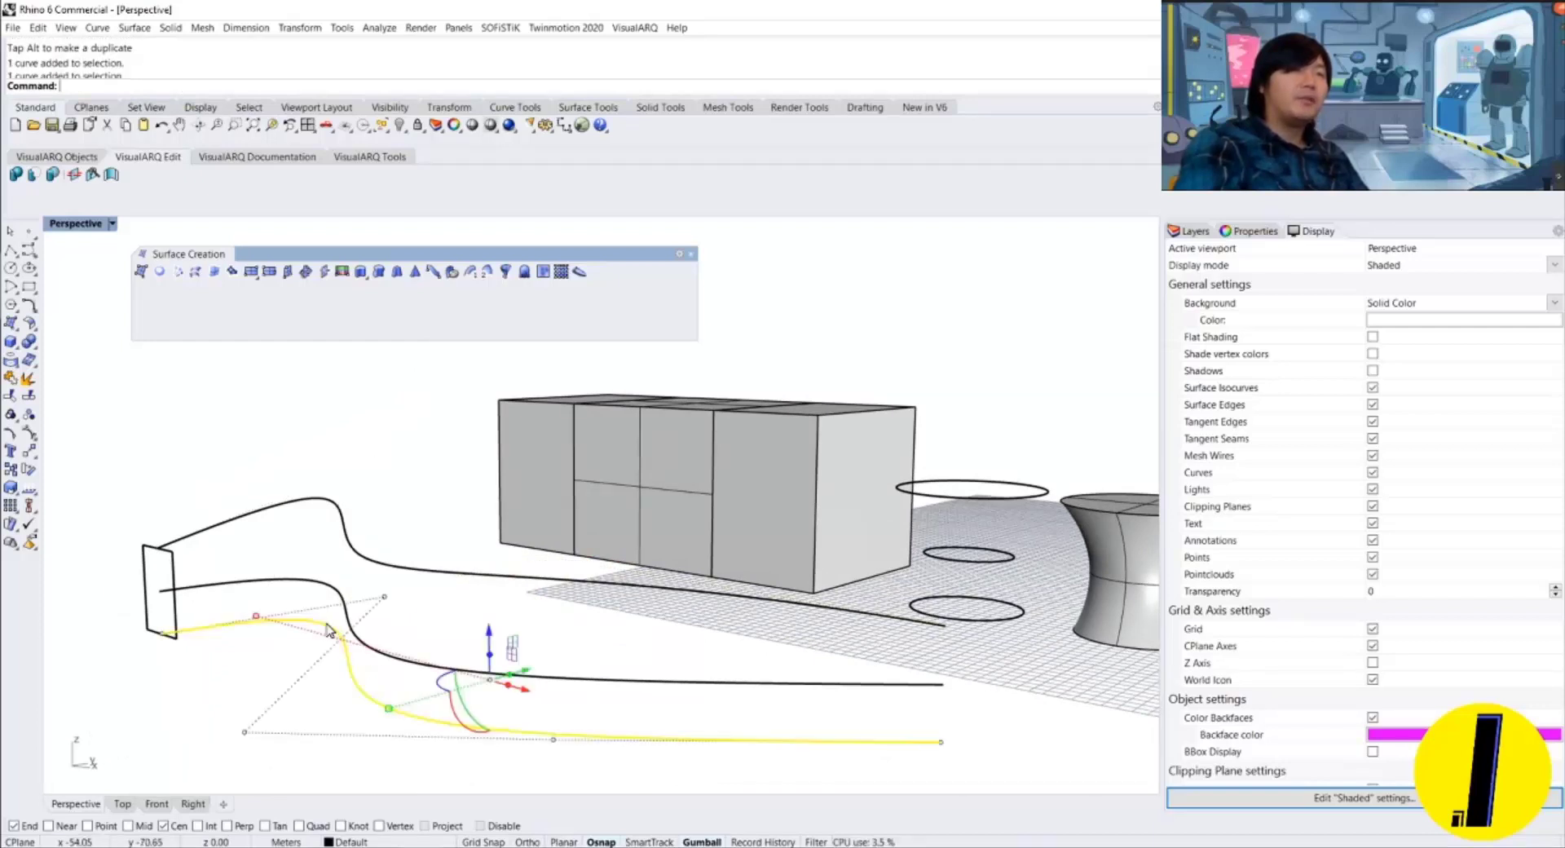
left_click(382, 599)
left_click_drag(384, 550, 386, 593)
left_click(749, 743)
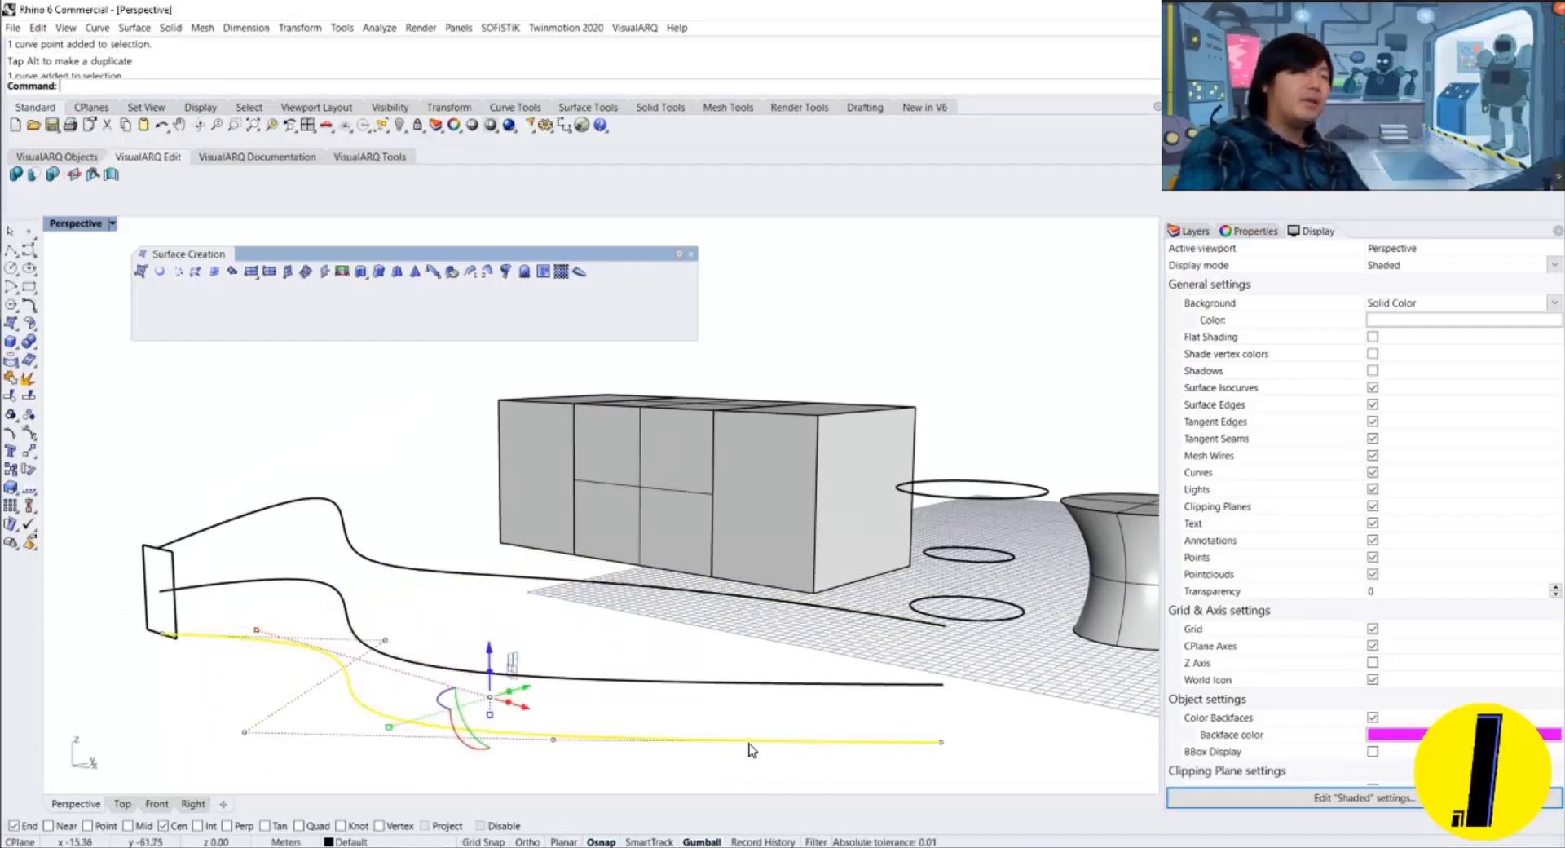
left_click(944, 744)
left_click_drag(942, 699, 940, 667)
key("Escape")
key("Escape")
Sweep the rectangle along the upper and lower wavy curves with Sweep 2 Rails, using Do not change cross sections.
right_click_drag(219, 576, 252, 561)
left_click(259, 530)
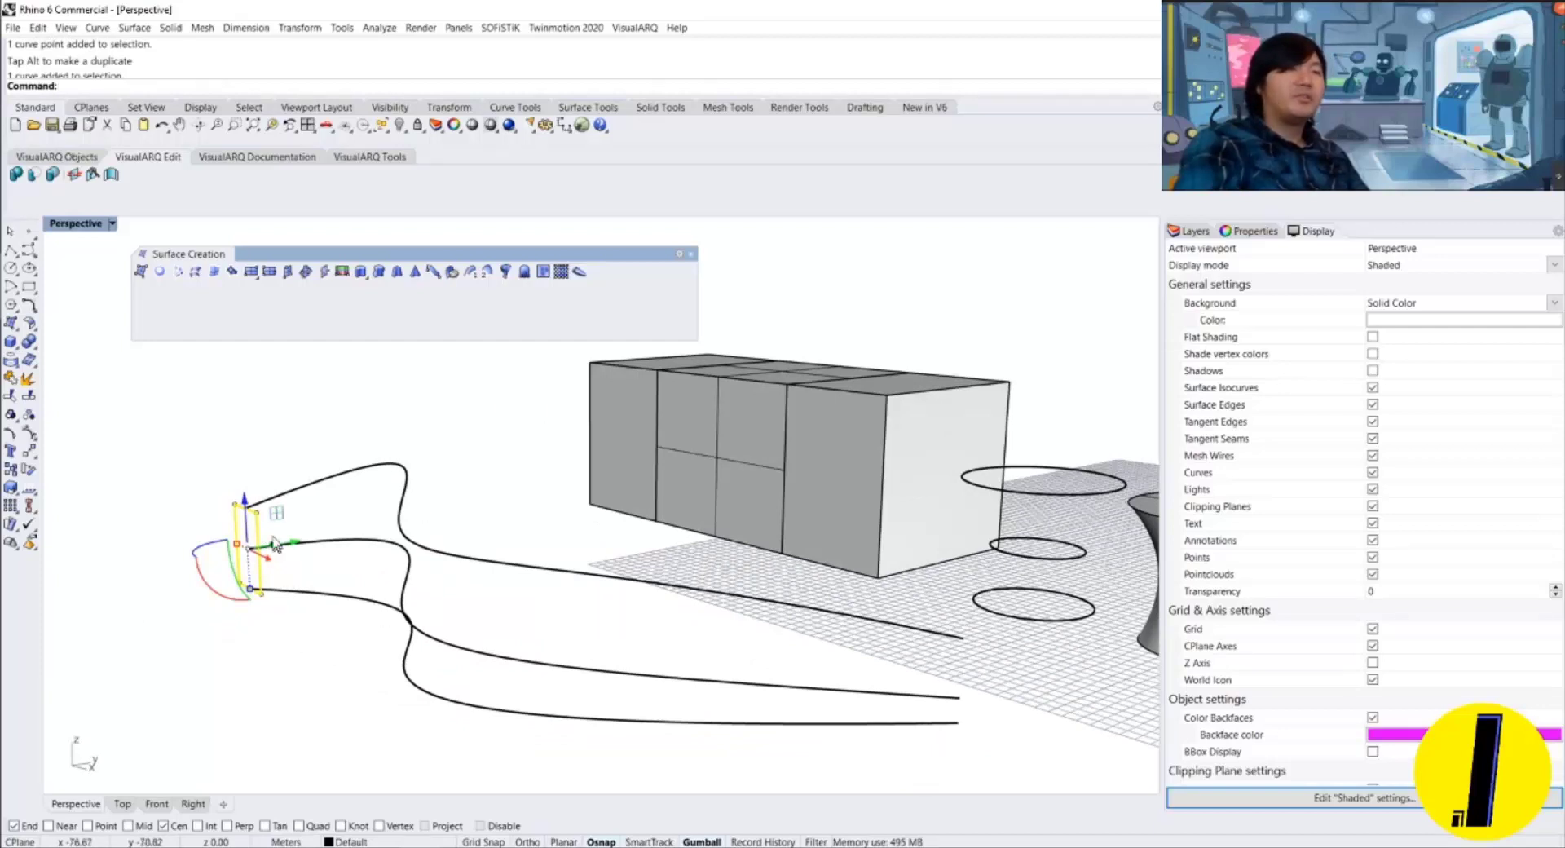
key("Escape")
right_click_drag(482, 559, 539, 619)
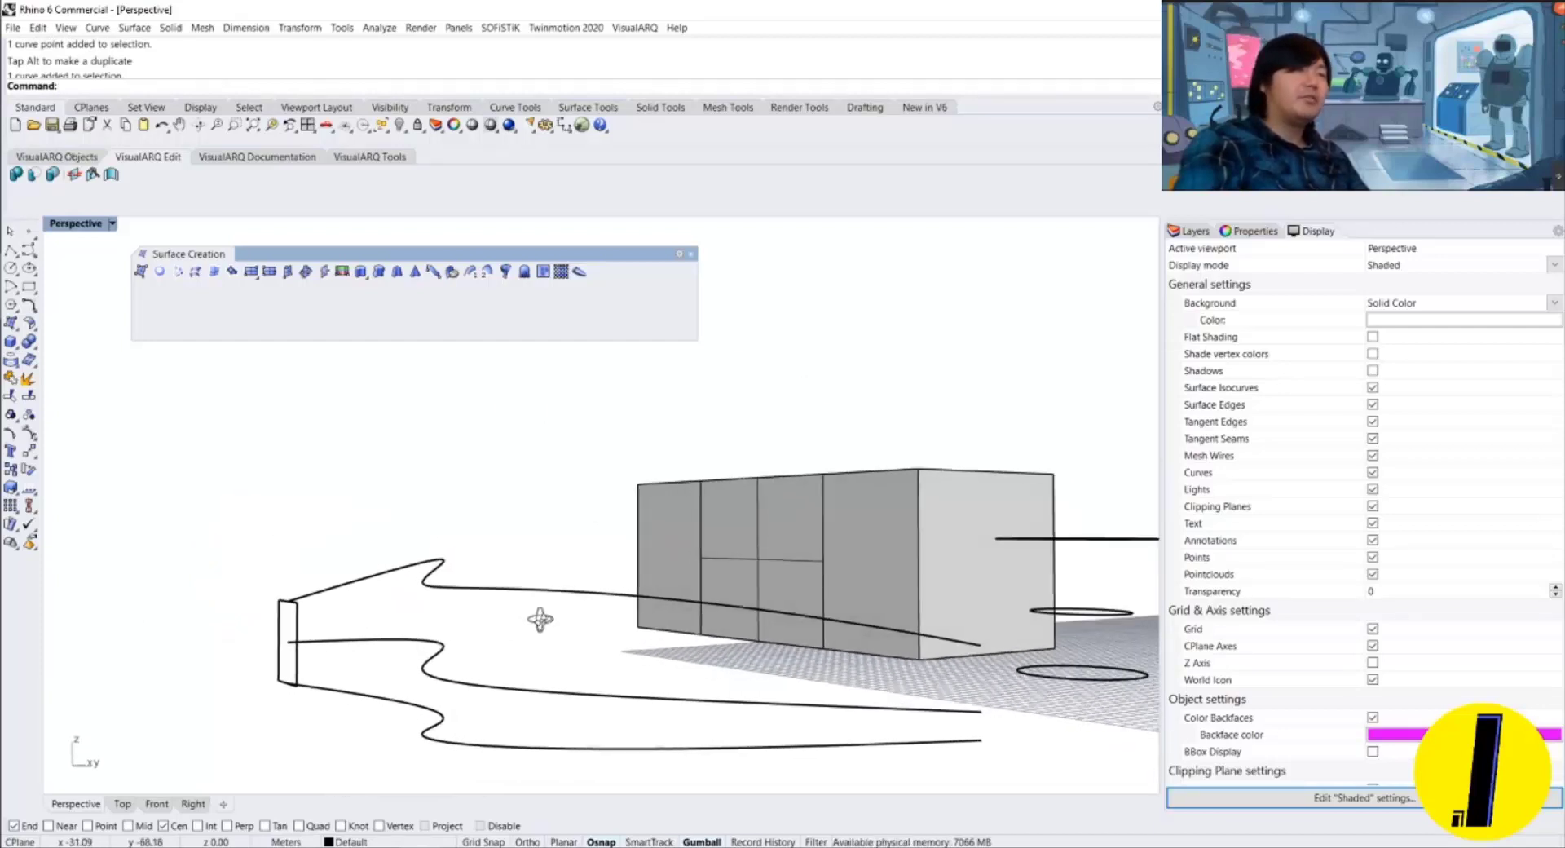
left_click(491, 278)
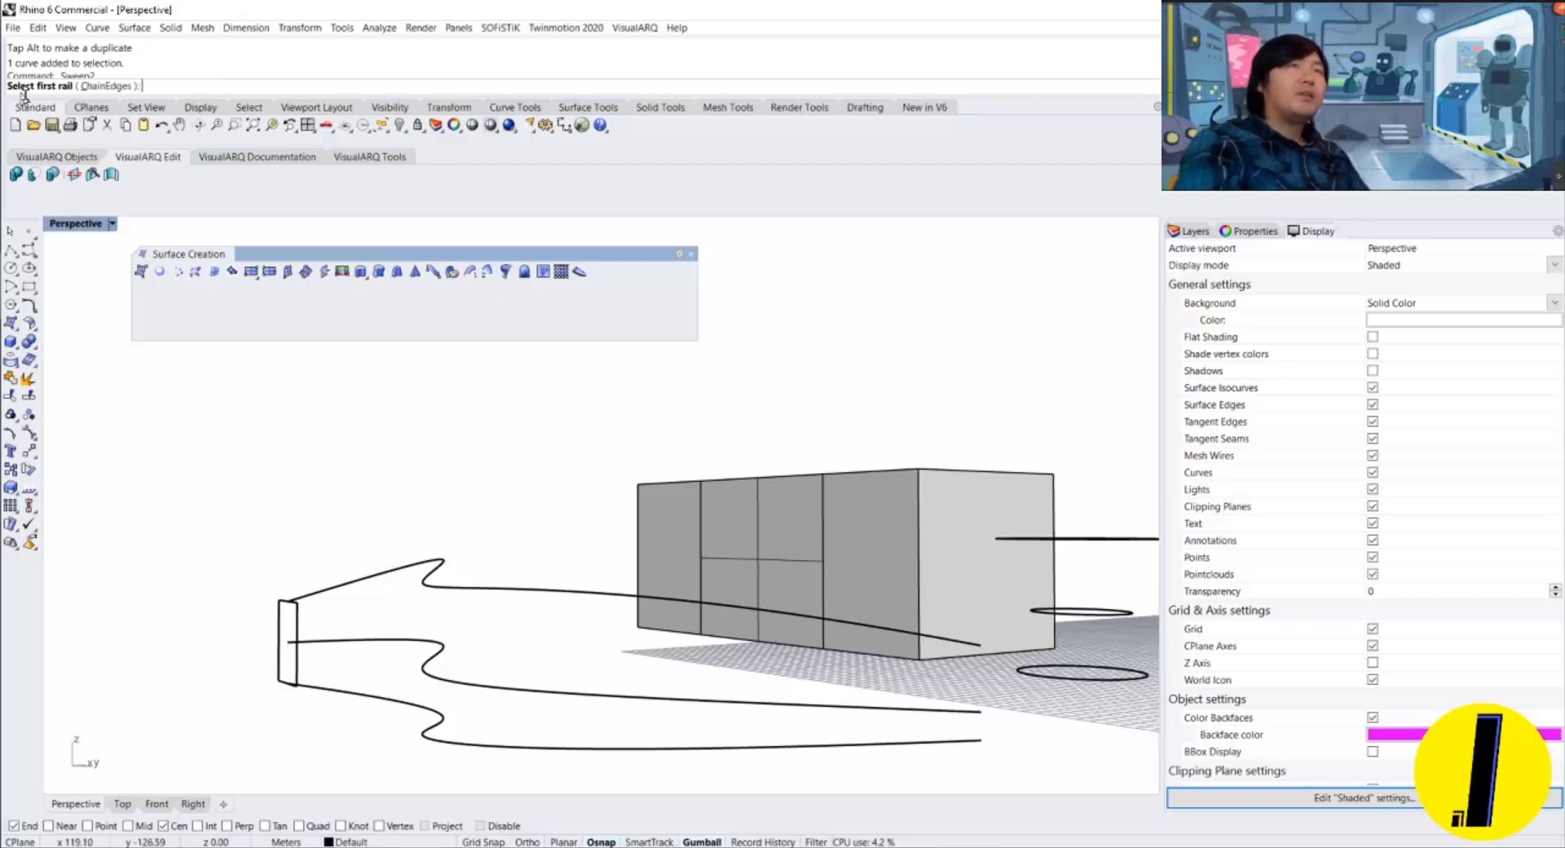
left_click(384, 574)
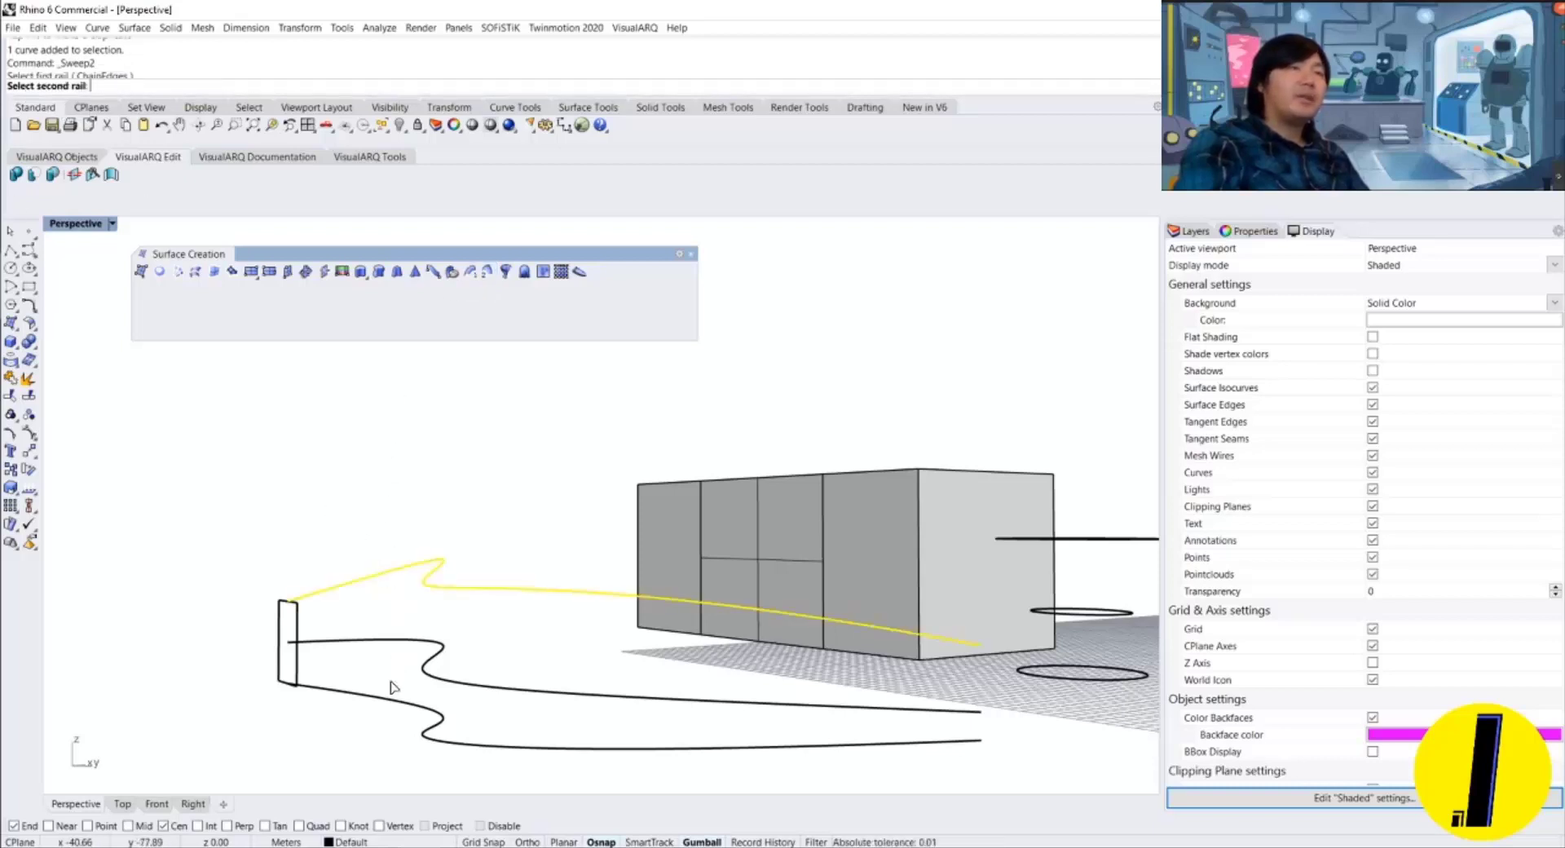
left_click(392, 703)
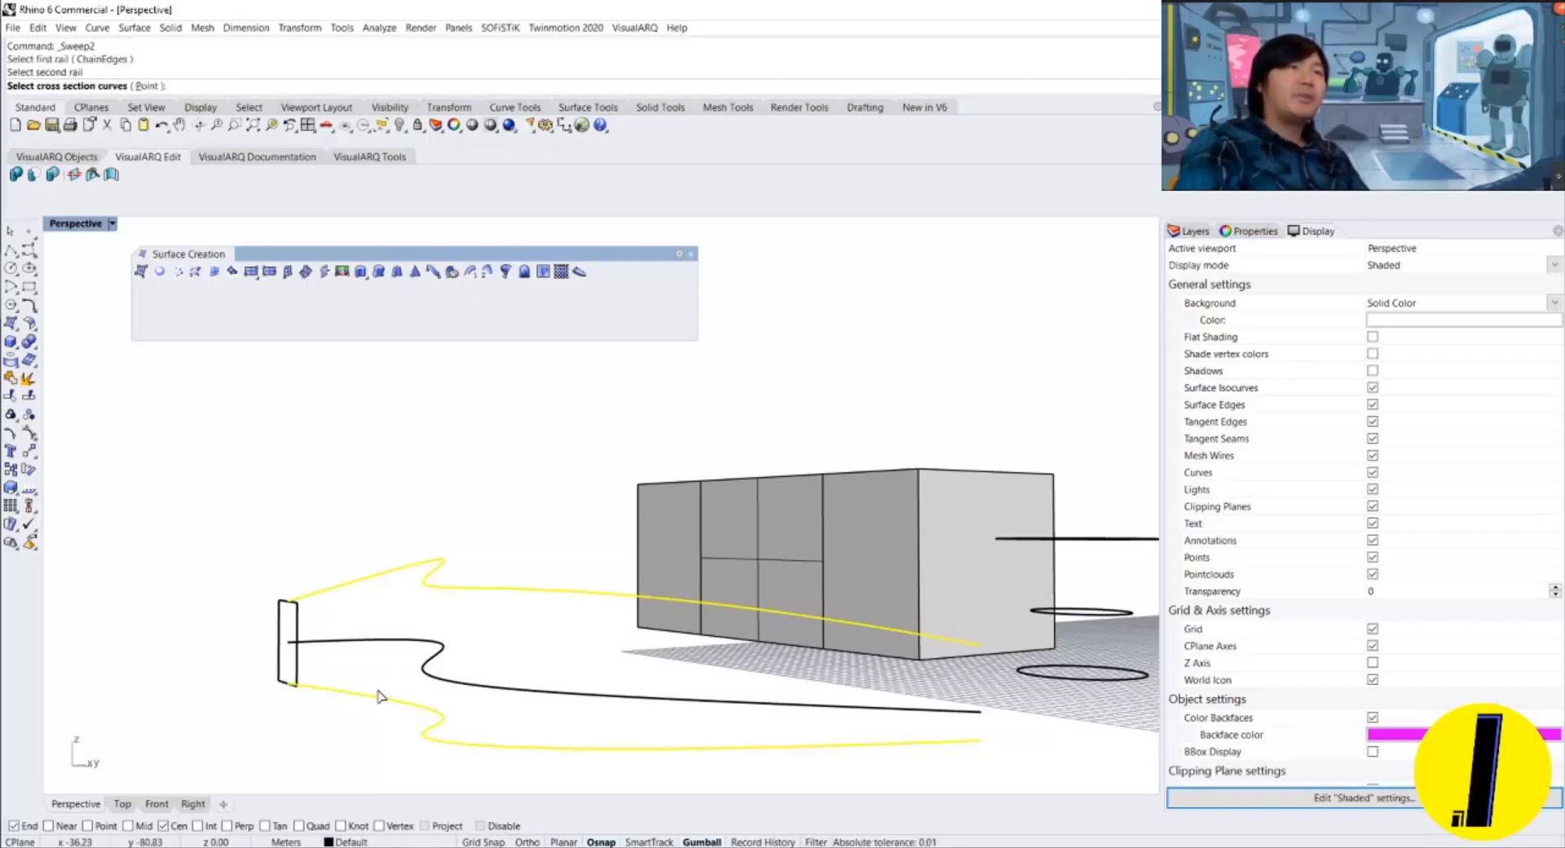
left_click(304, 673)
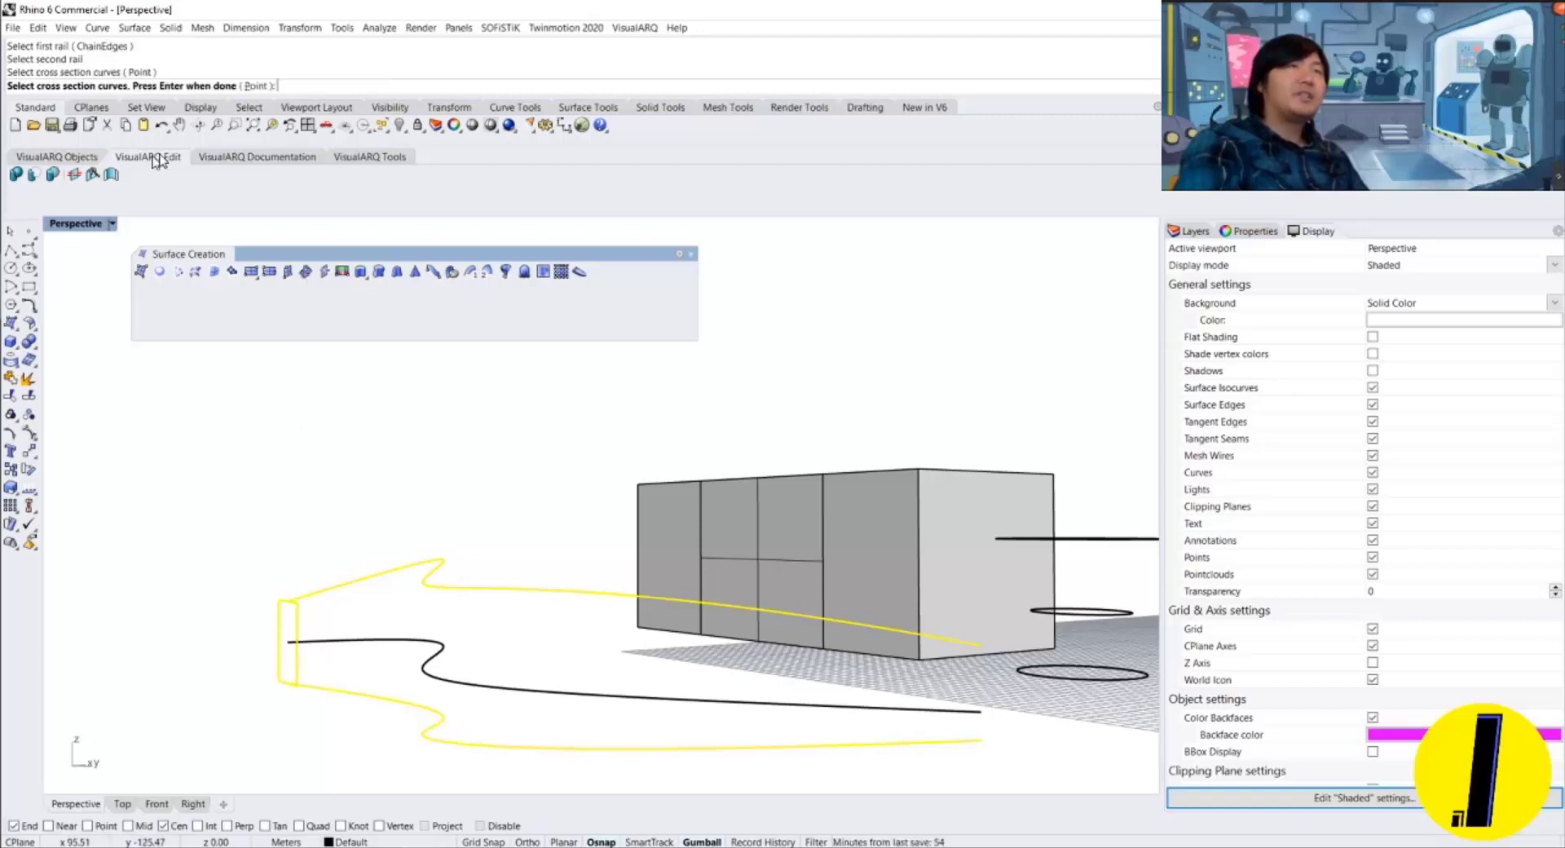
key("Return")
key("Return")
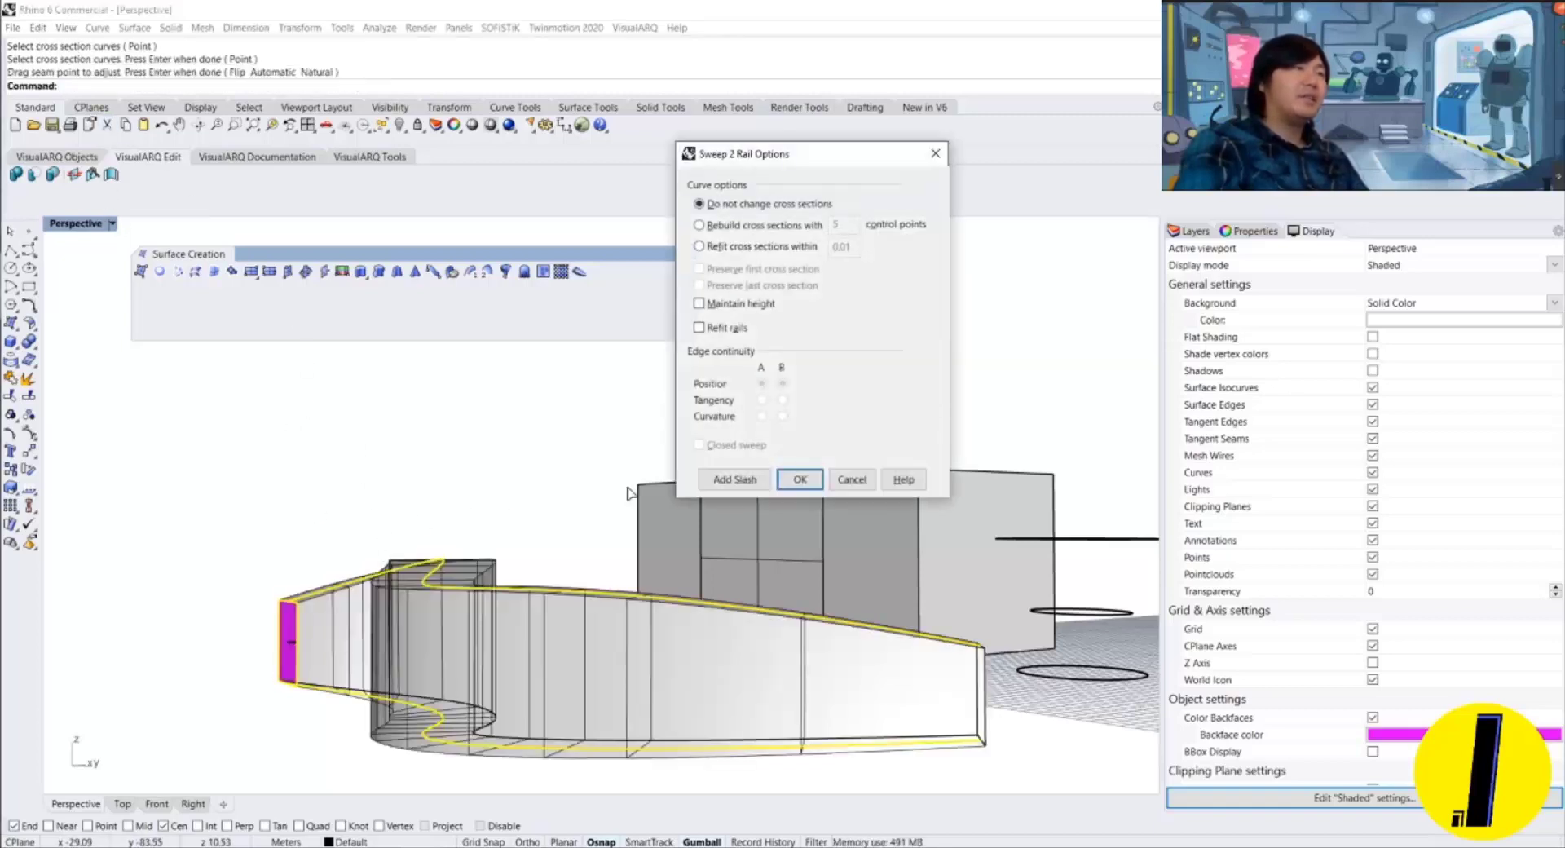
left_click(798, 480)
Cap the open ends of the two-rail sweep.
right_click_drag(615, 499, 537, 549)
left_click(559, 531)
type("cap")
key("Return")
key("Escape")
Delete the capped two-rail sweep, keeping the rectangle and the wavy curves.
scroll(562, 534, "down", 4)
left_click(537, 549)
key("Delete")
Turn on history recording.
right_click_drag(487, 490, 483, 525)
scroll(554, 492, "up", 4)
scroll(483, 522, "down", 2)
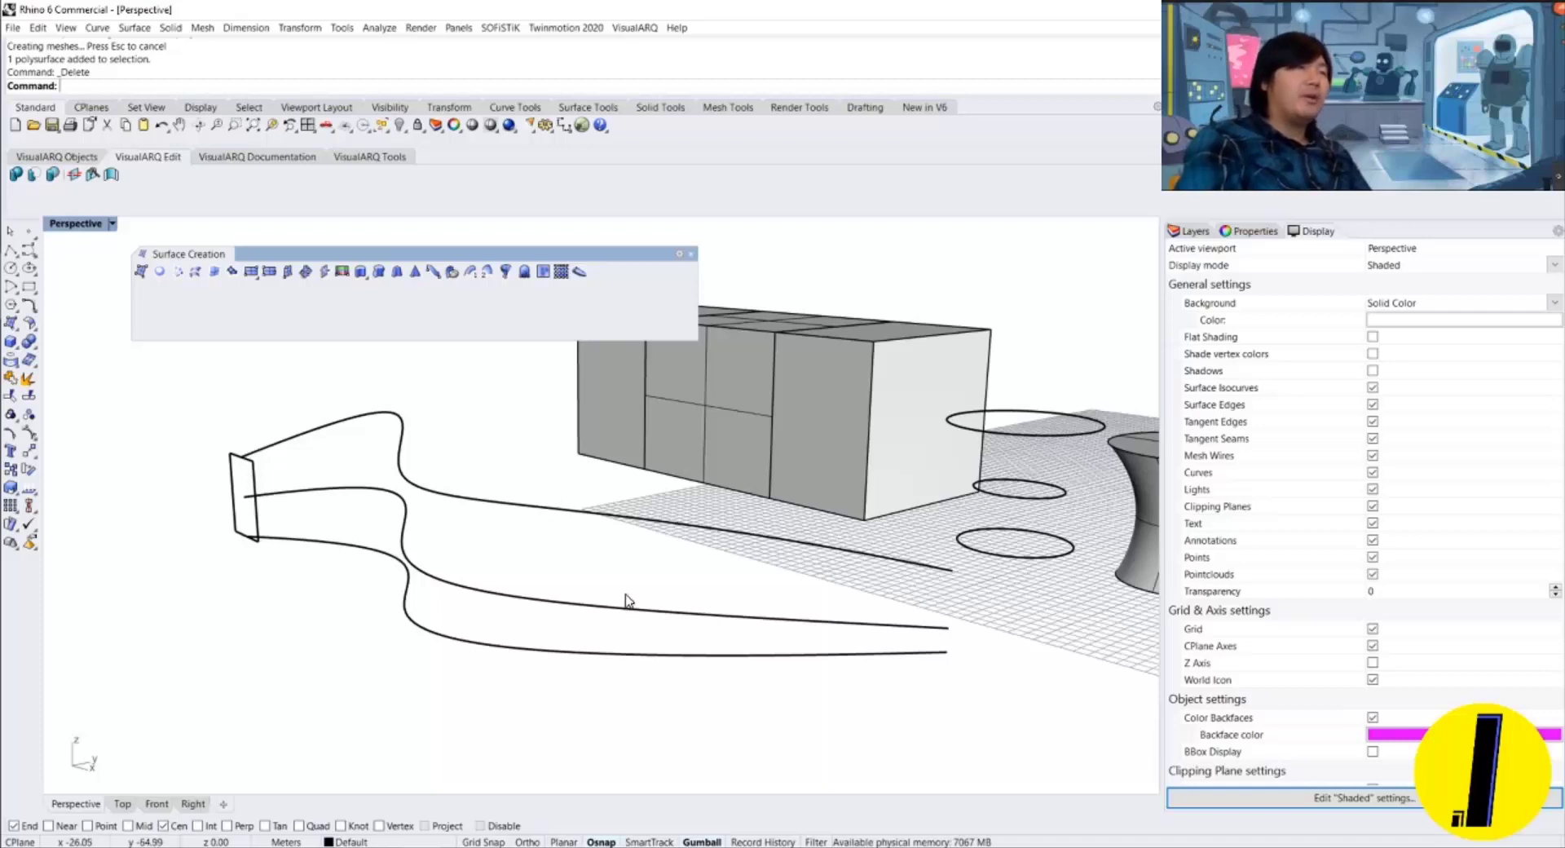
right_click_drag(599, 521, 443, 479)
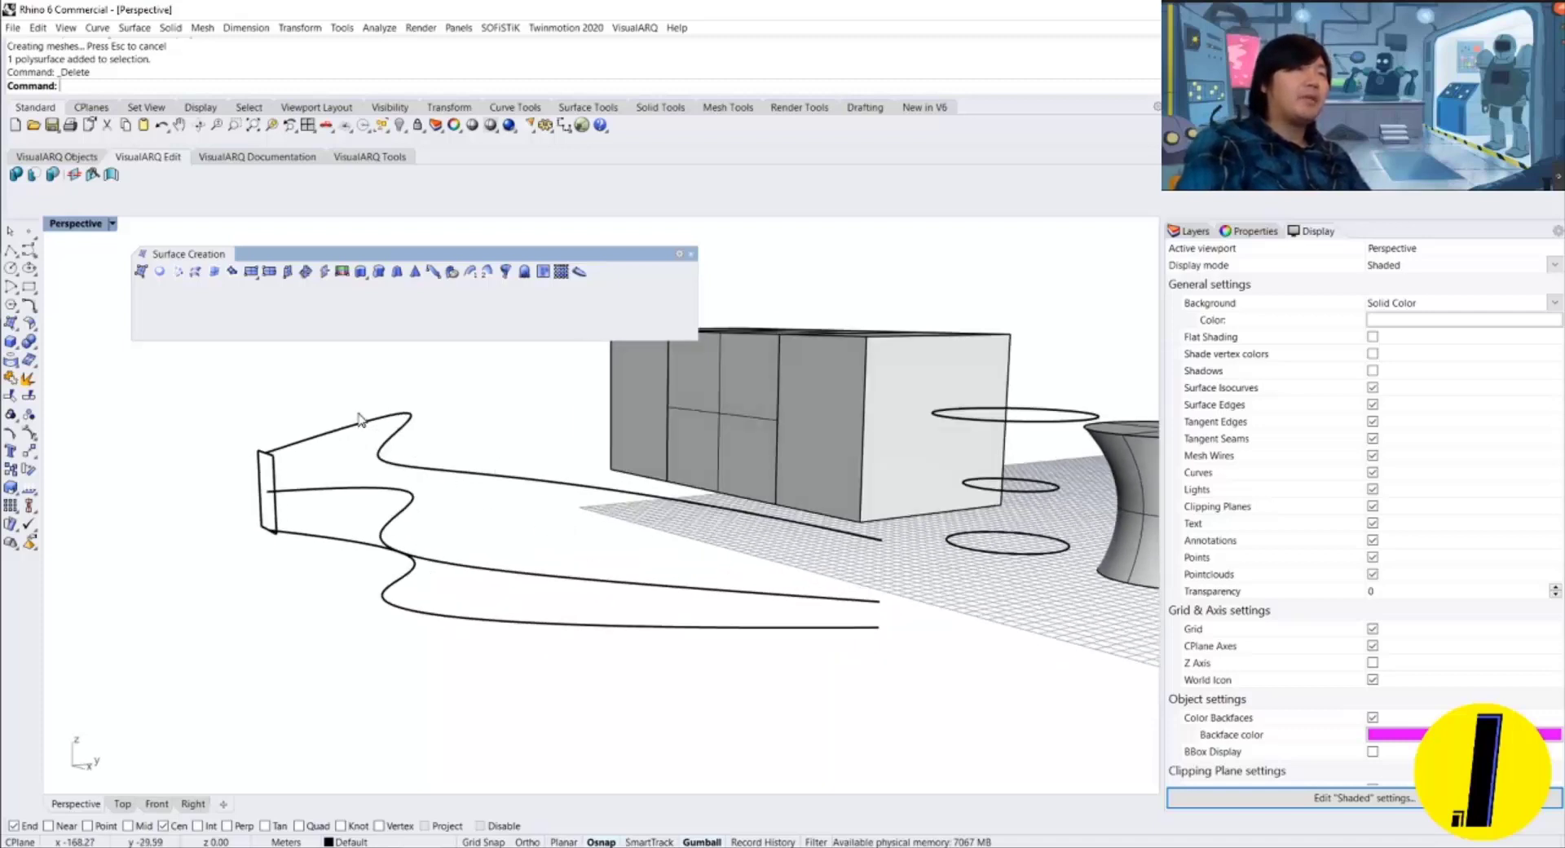
right_click_drag(359, 436, 546, 660)
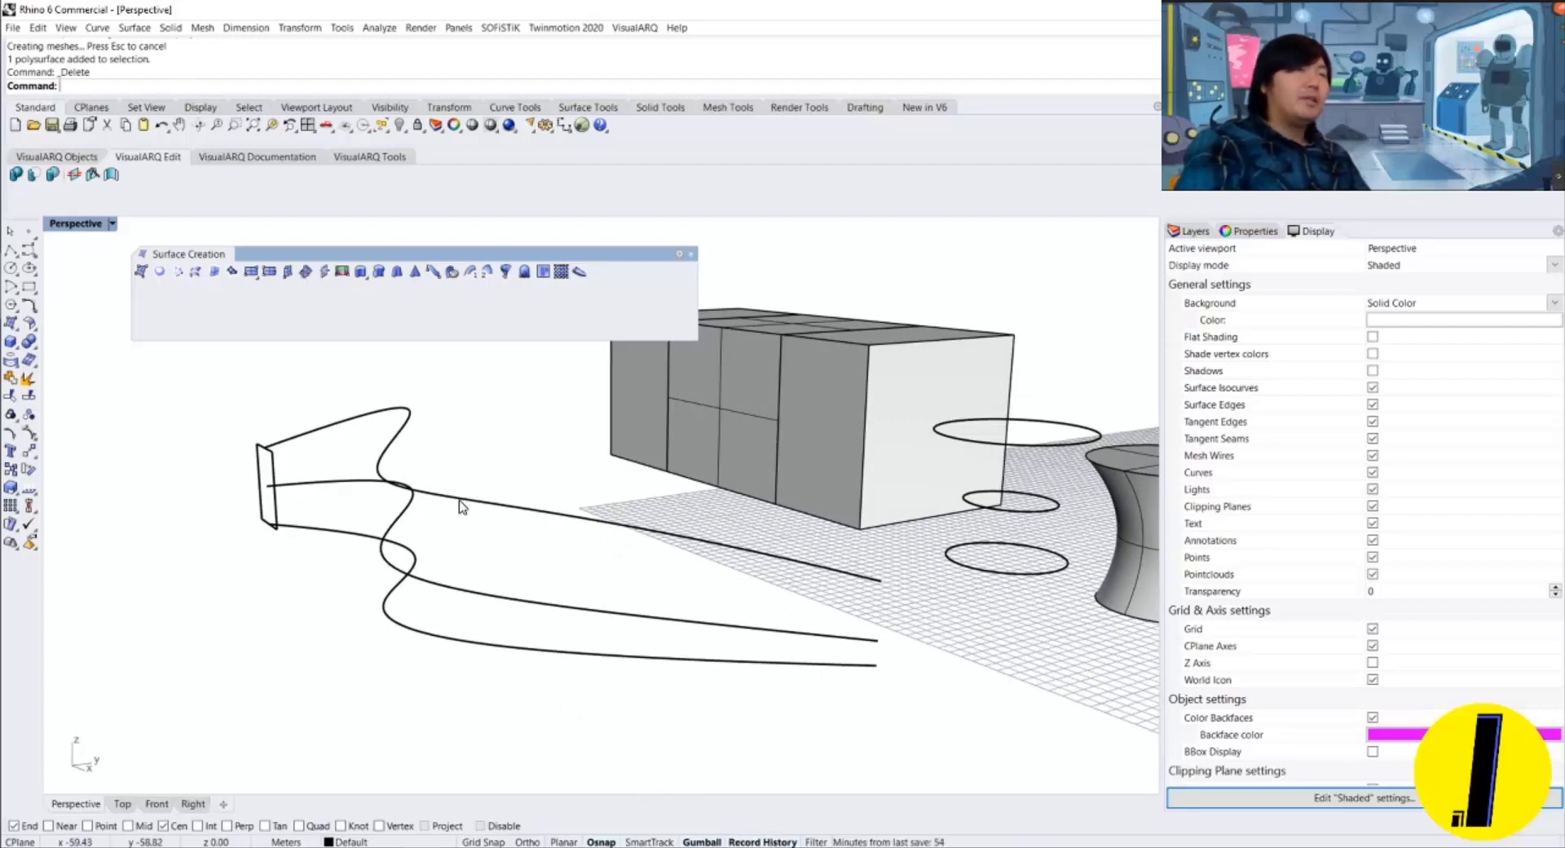
right_click_drag(461, 502, 449, 511)
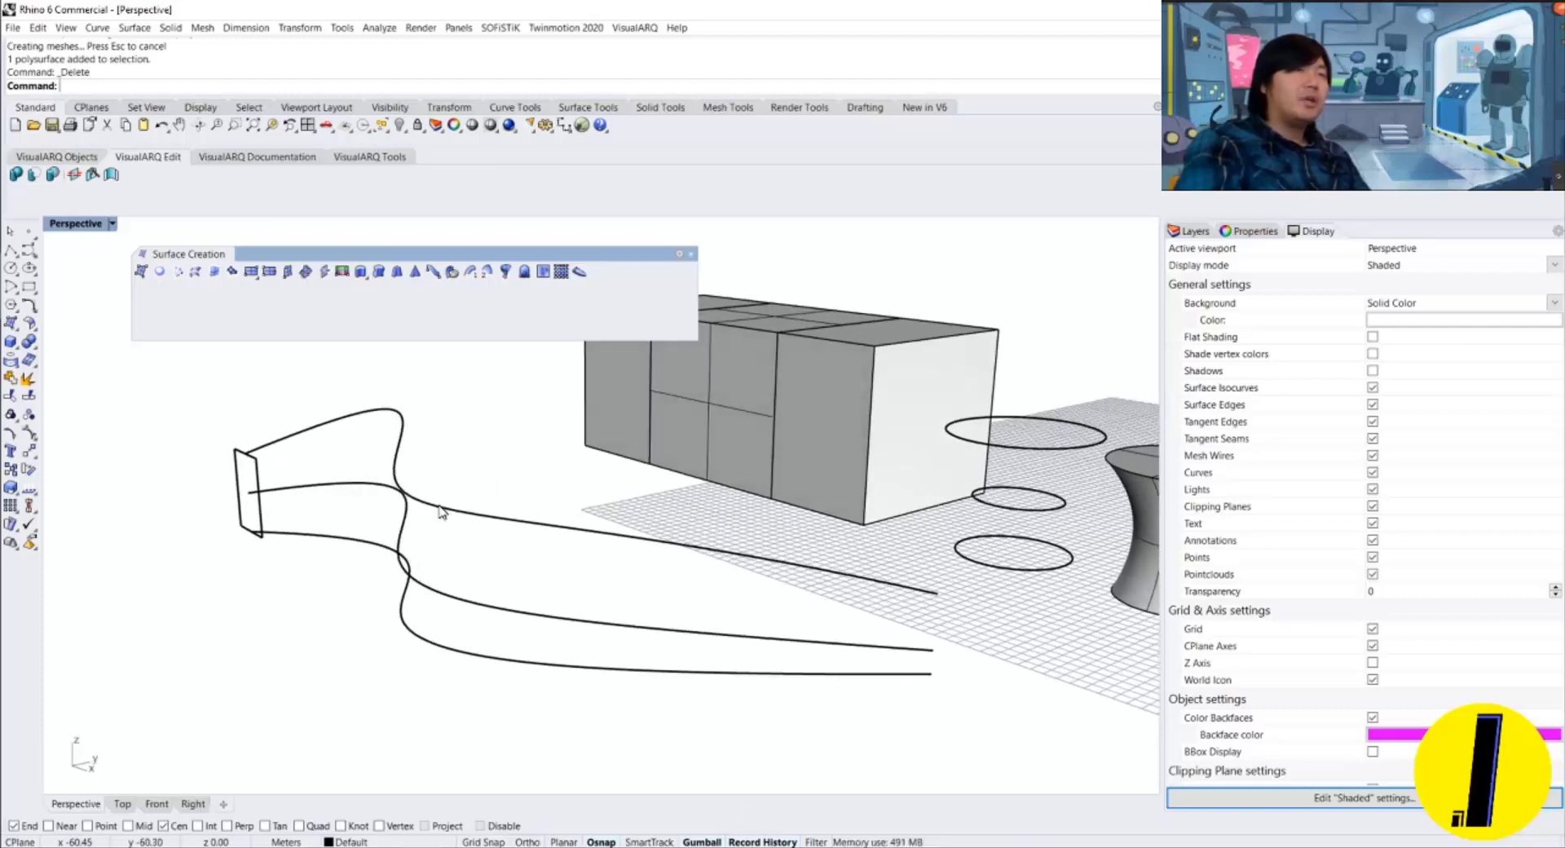
left_click(439, 511)
key("Escape")
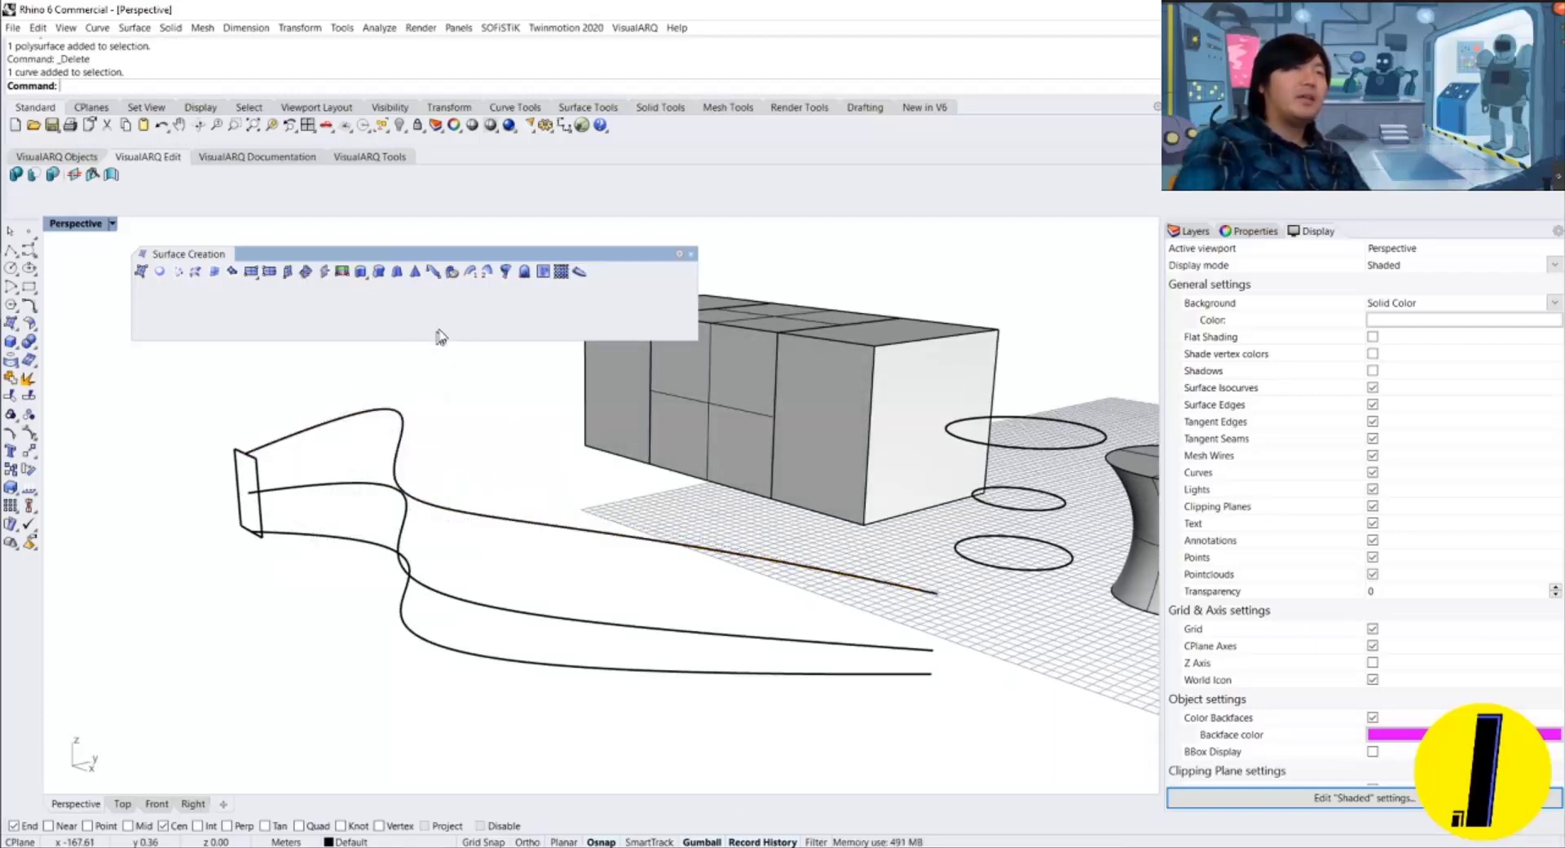
Create a history-linked Sweep 2 Rails with the upper and lower wavy curves as rails and the rectangle as cross section.
left_click(486, 274)
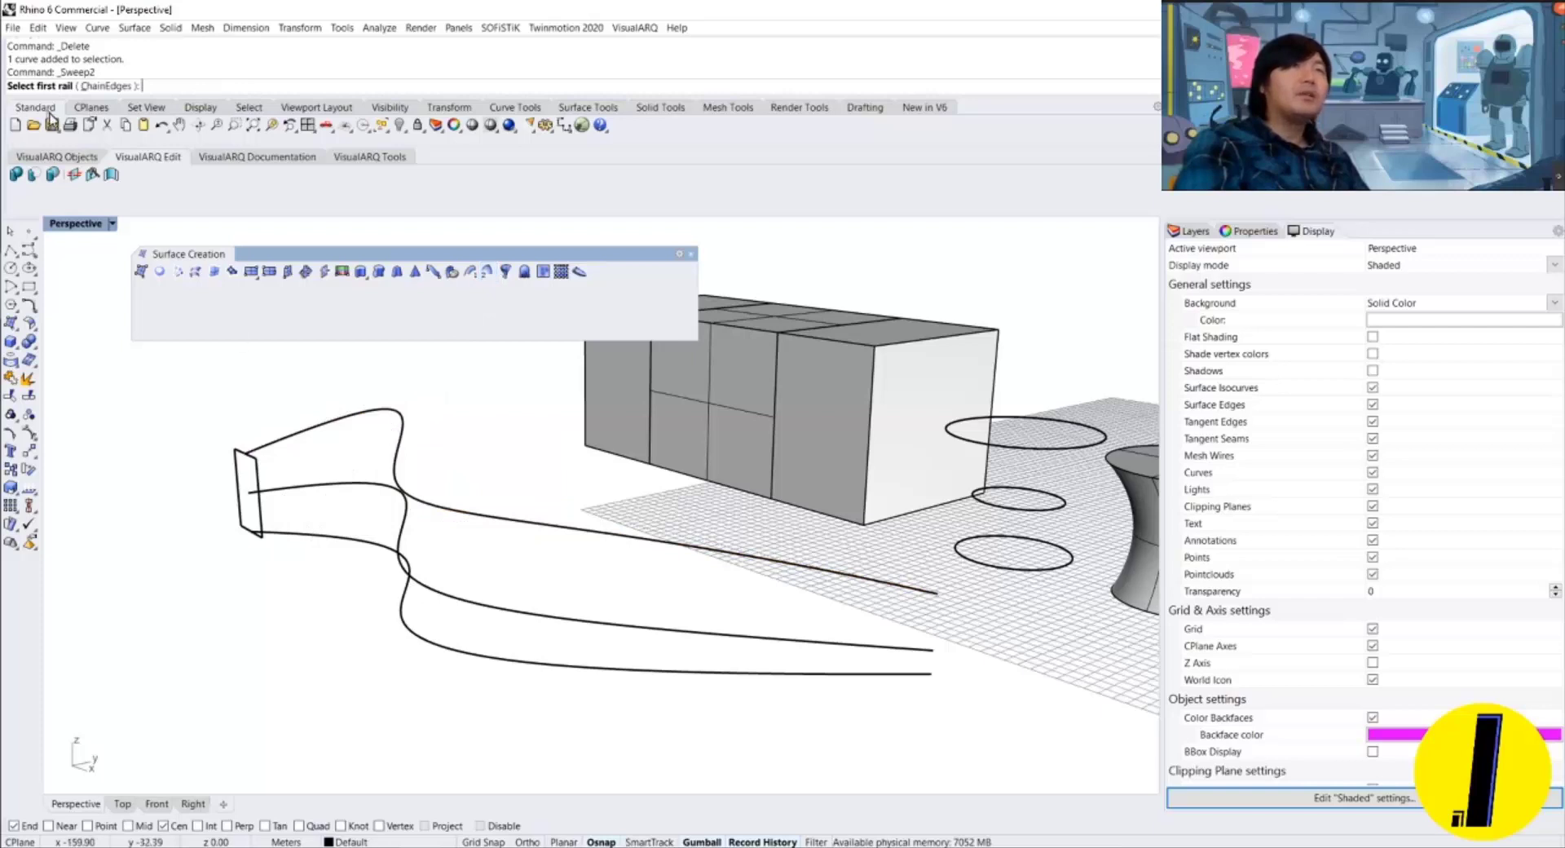
left_click(318, 430)
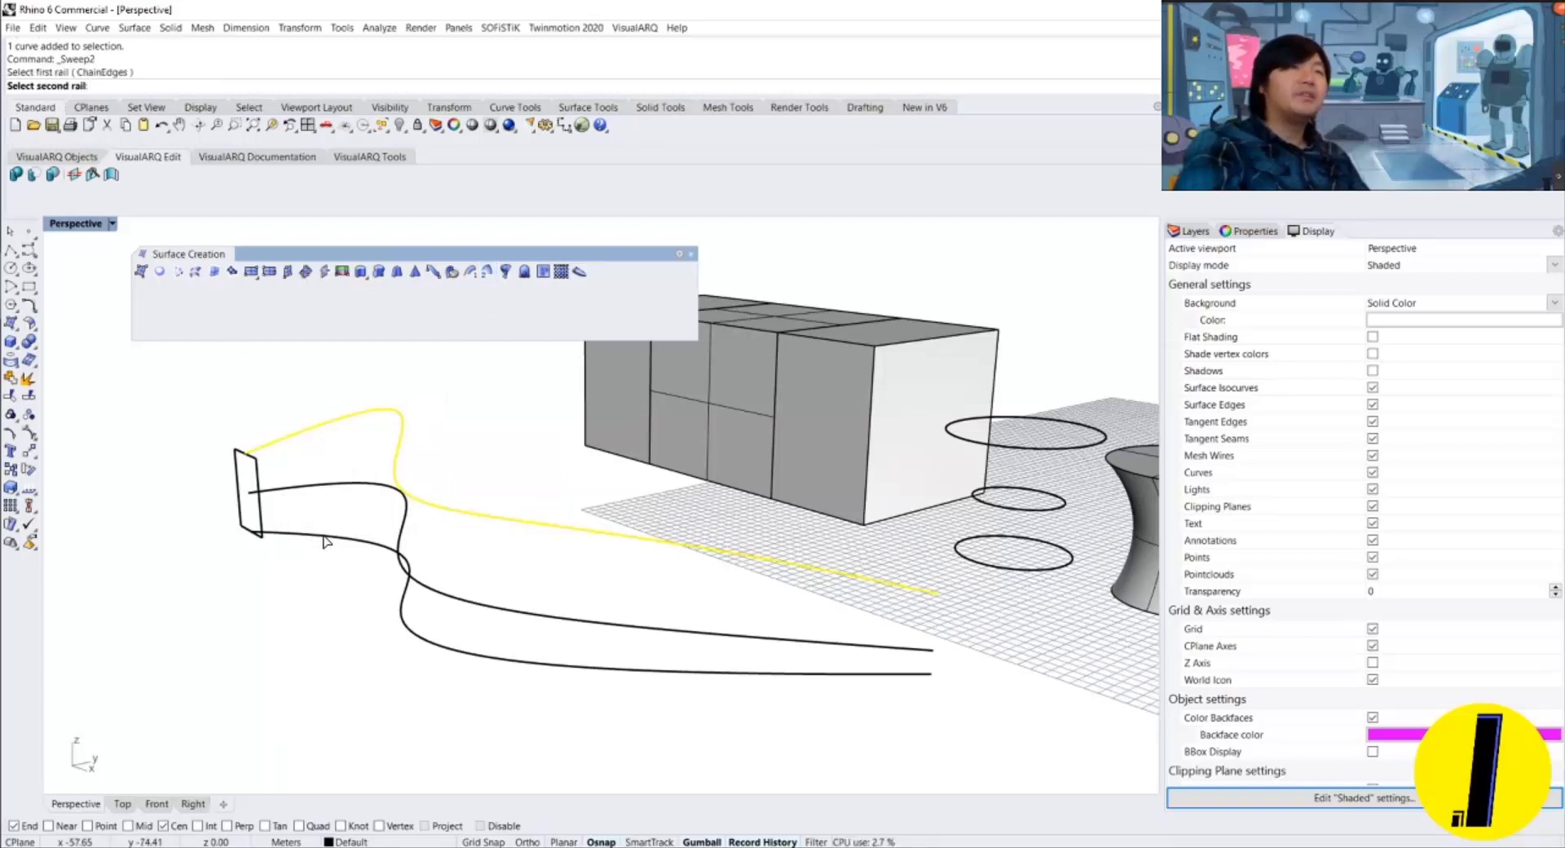
left_click(326, 544)
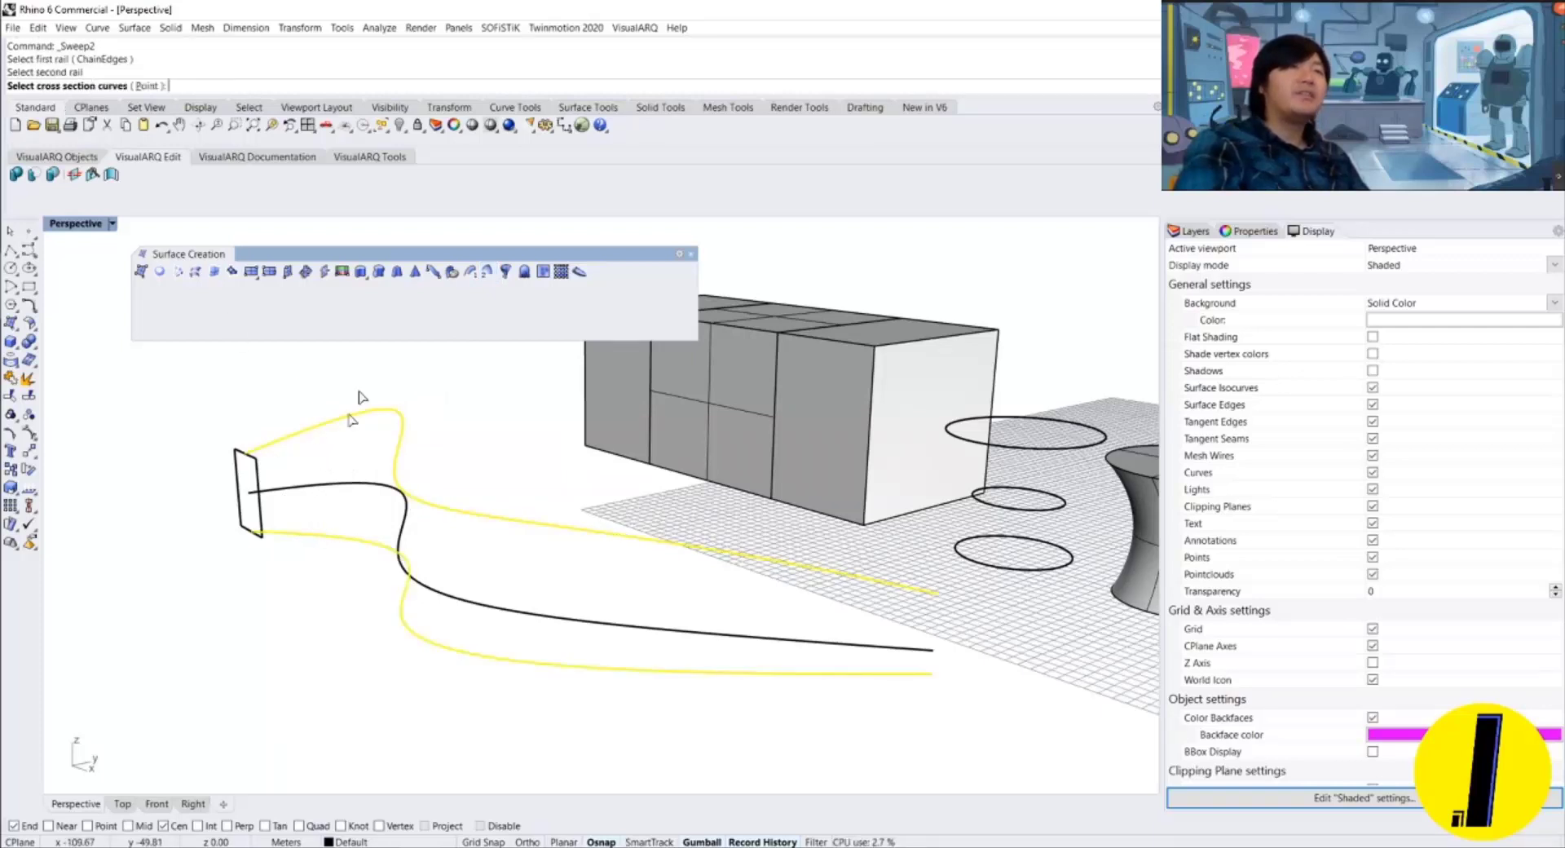
left_click(258, 492)
key("Return")
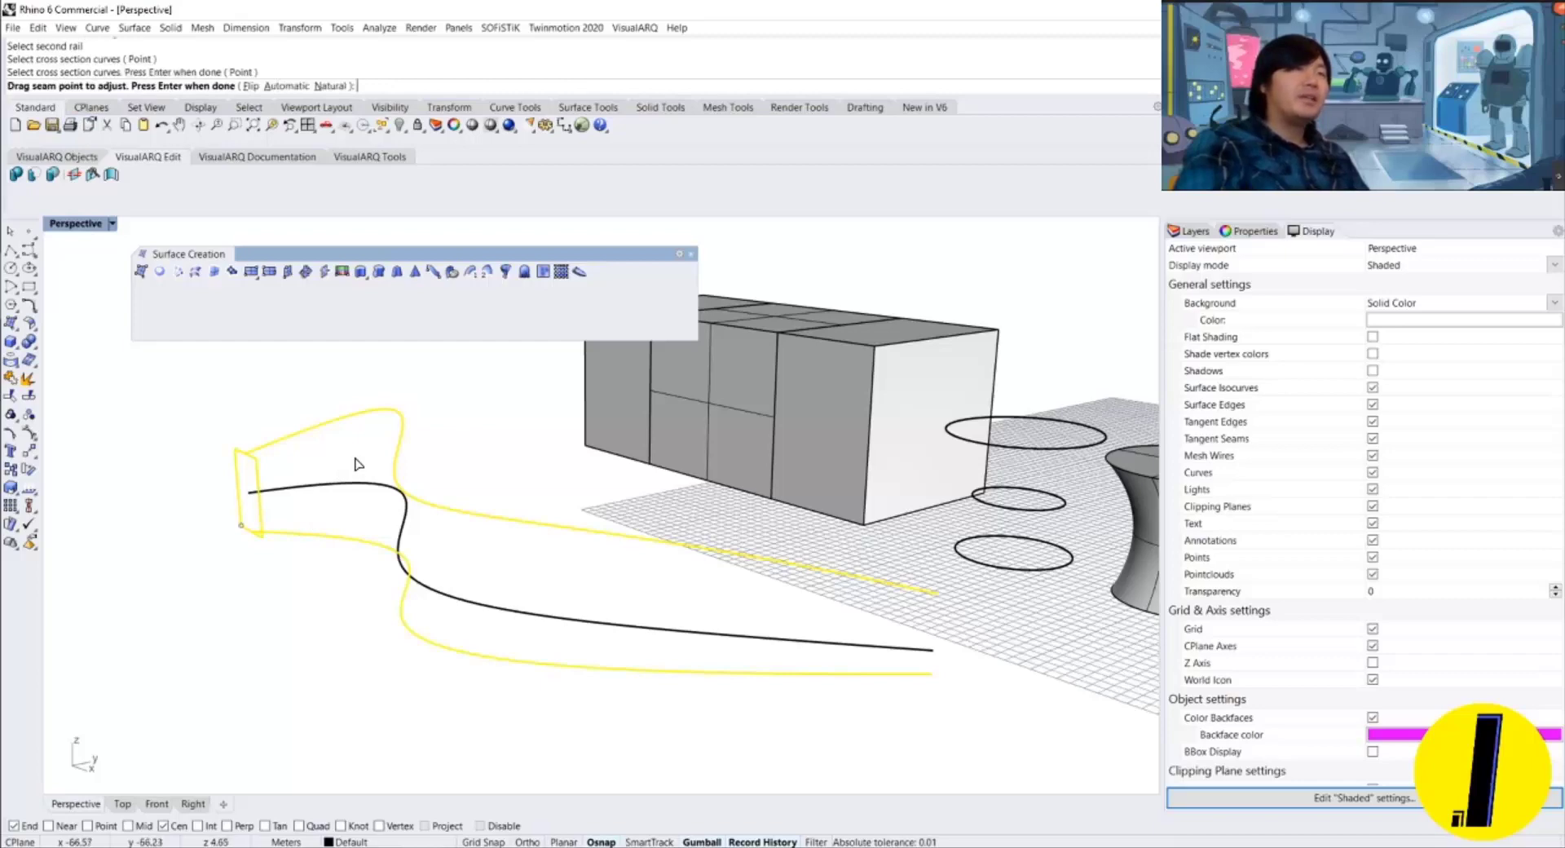
key("Return")
key("Return")
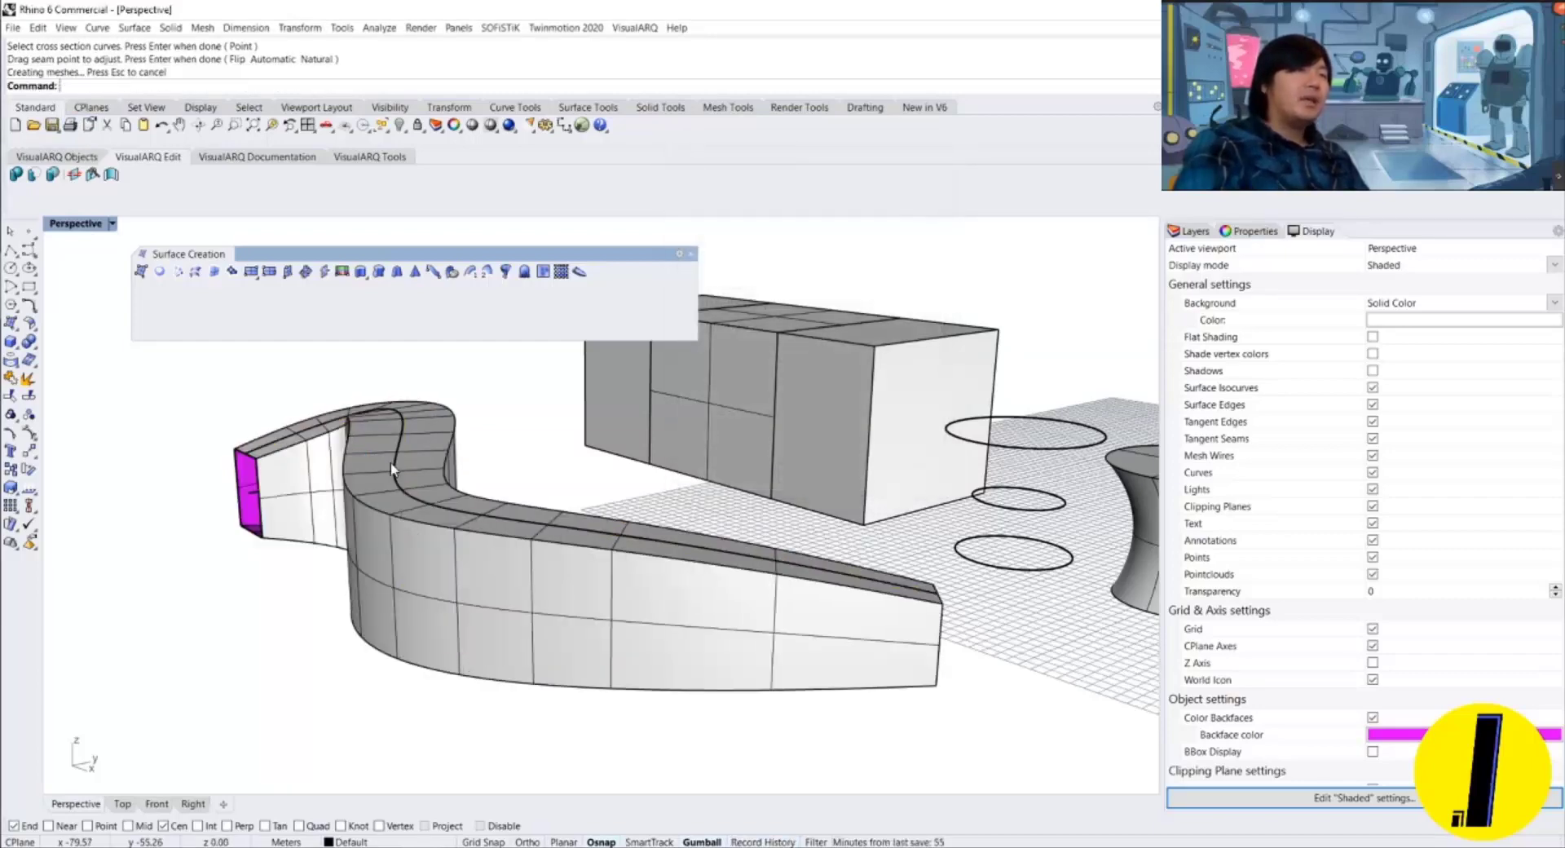
Reshape the sweep's top by moving the upper rail's control point at the bend along X and to a lower height.
right_click_drag(529, 467, 405, 466)
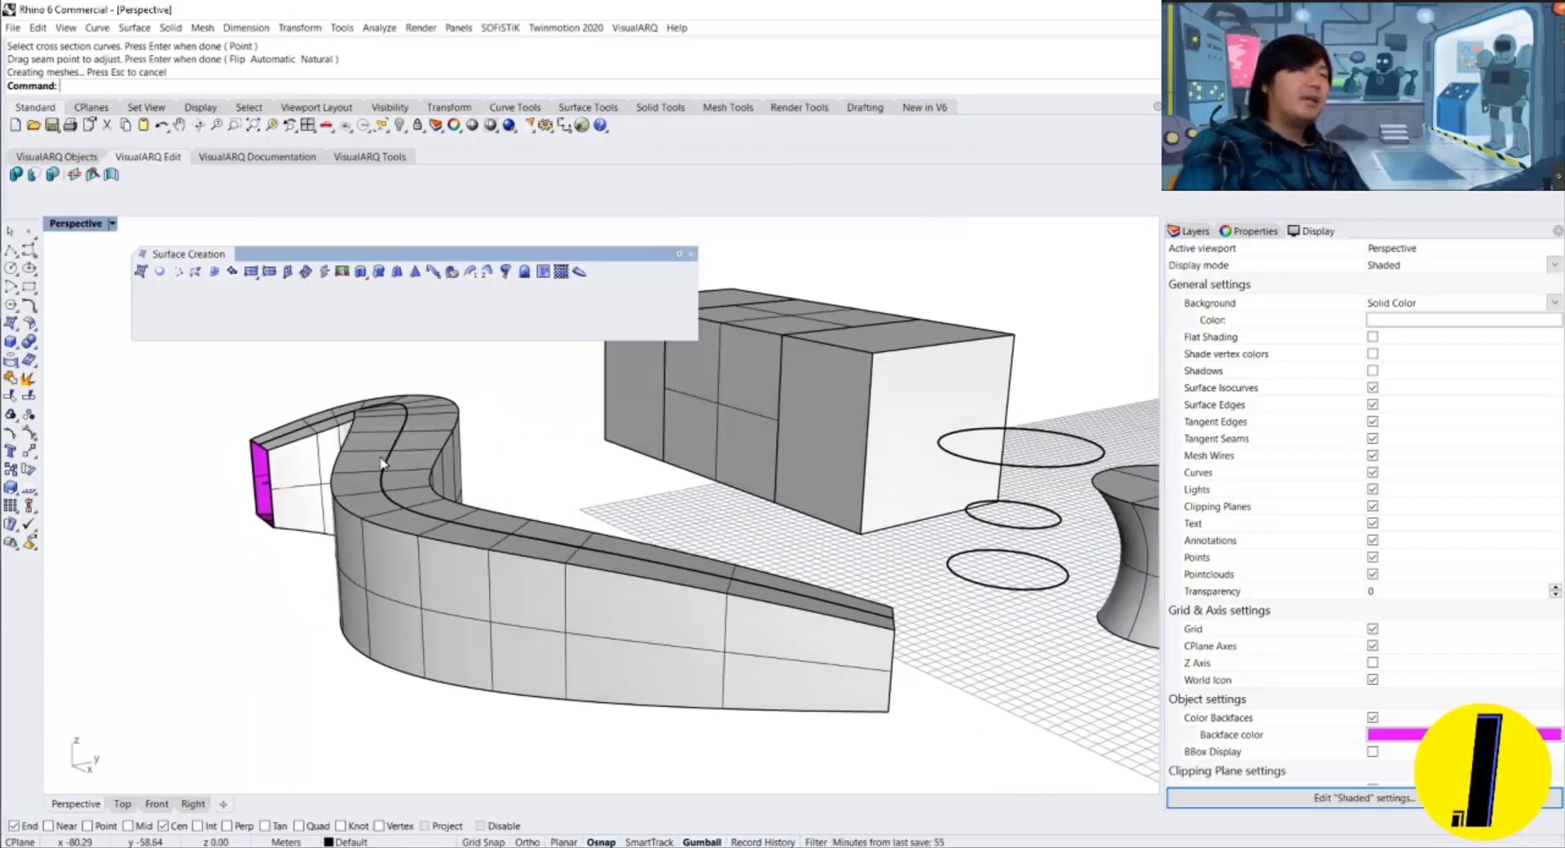
left_click(387, 467)
left_click(436, 502)
scroll(481, 458, "up", 6)
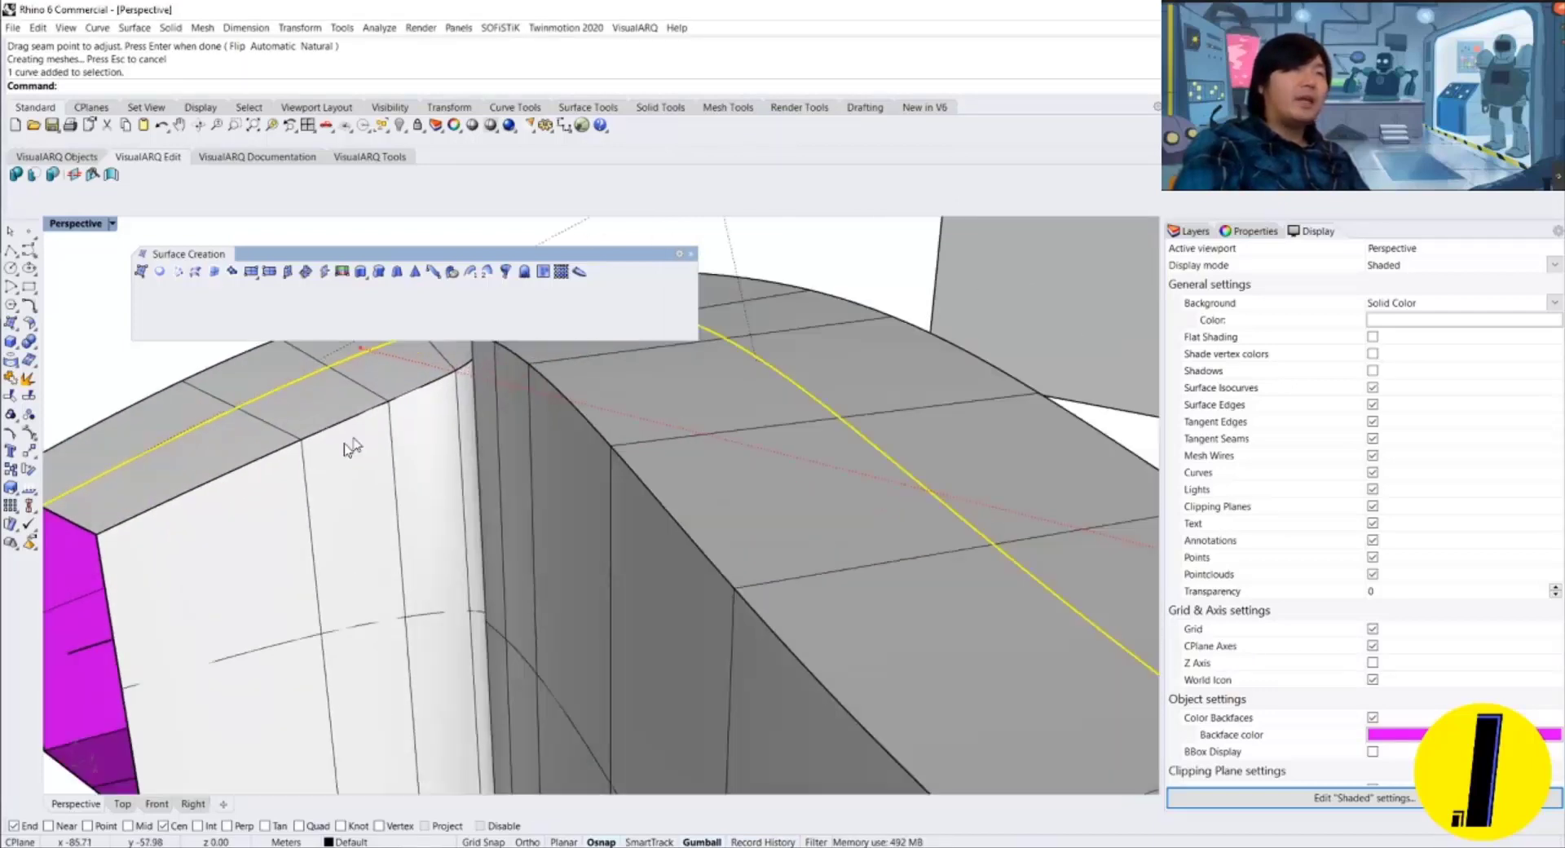
right_click_drag(482, 459, 559, 412)
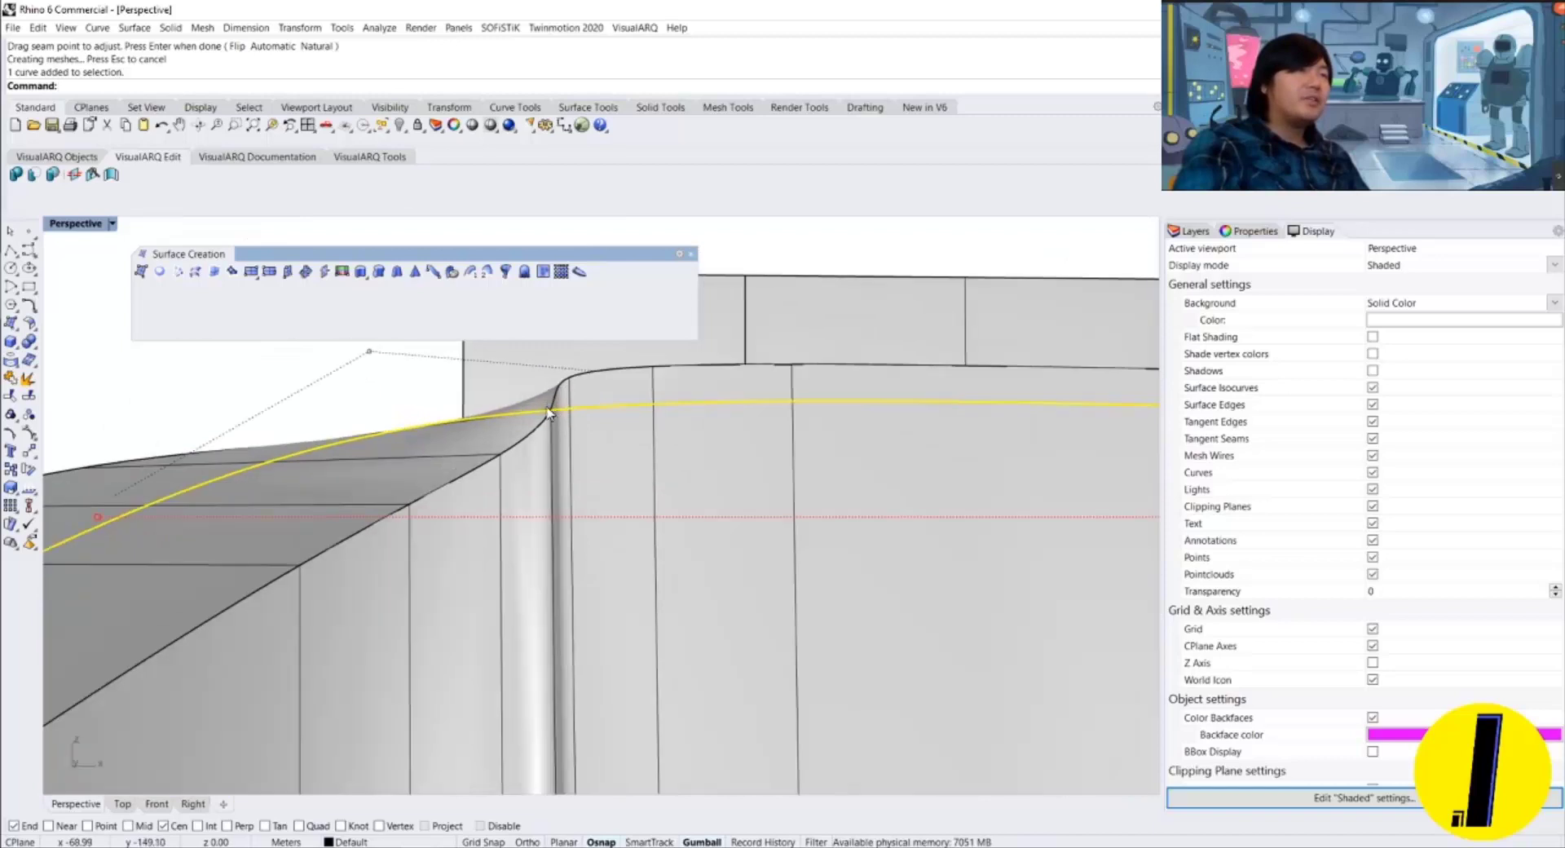
left_click(368, 354)
right_click_drag(367, 358, 418, 434)
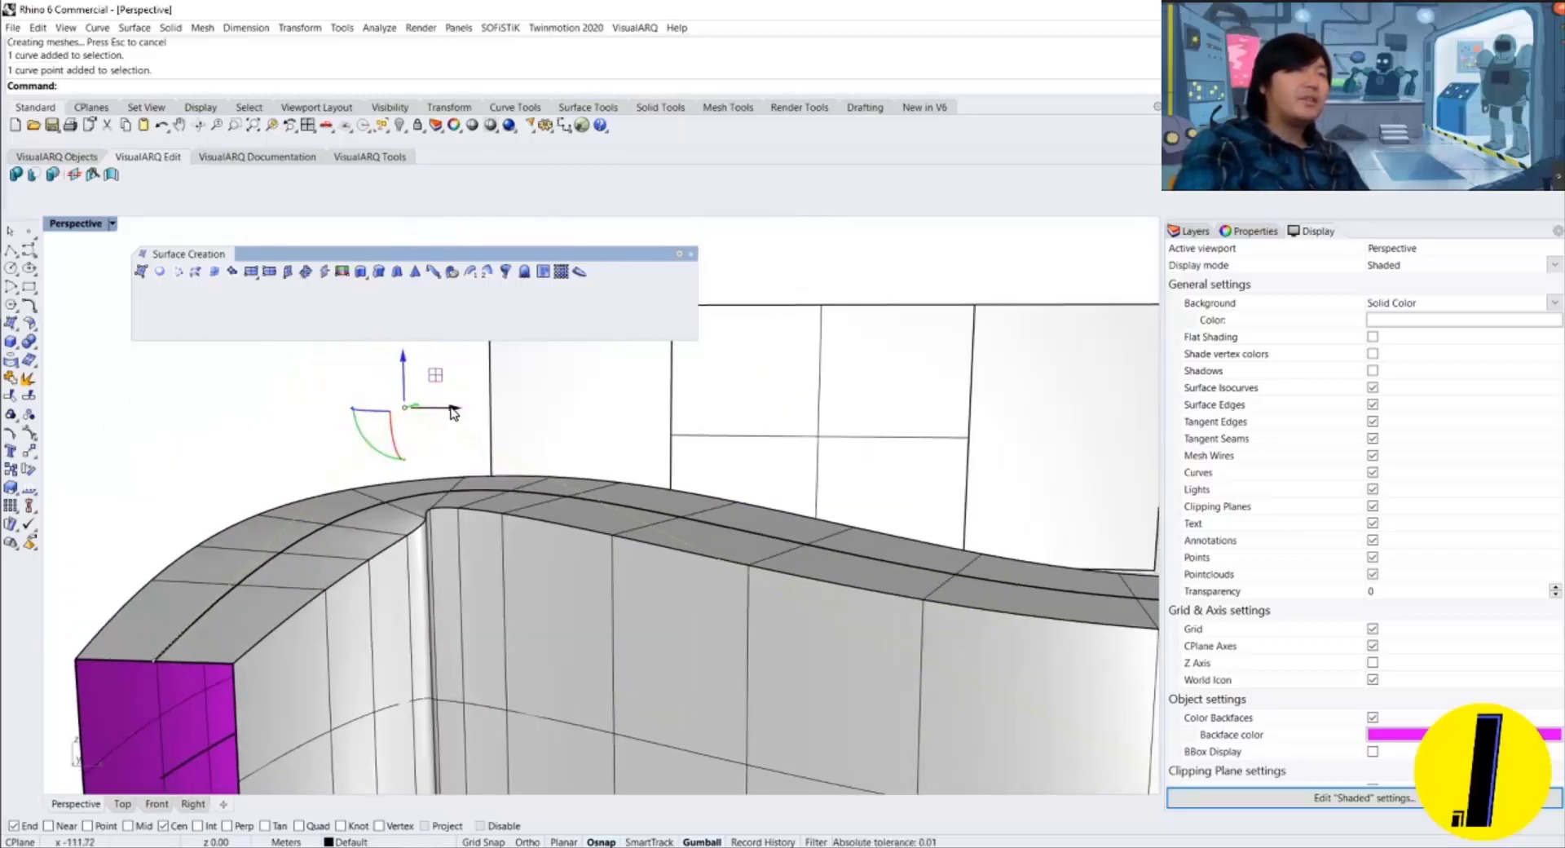
left_click_drag(454, 413, 561, 432)
left_click_drag(516, 370, 454, 498)
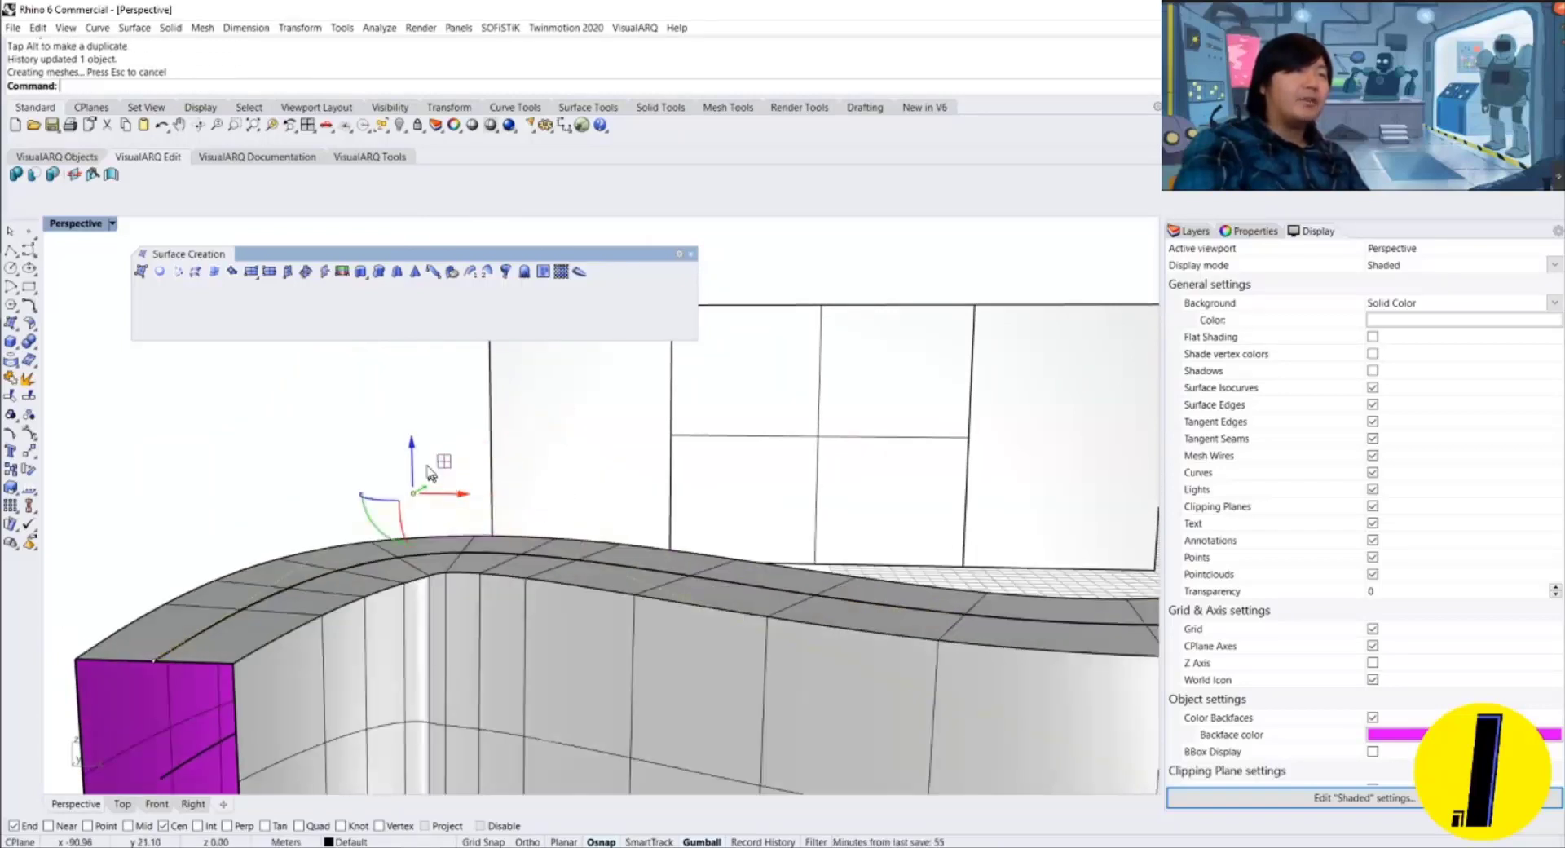
left_click_drag(409, 429, 409, 387)
left_click_drag(445, 448, 503, 453)
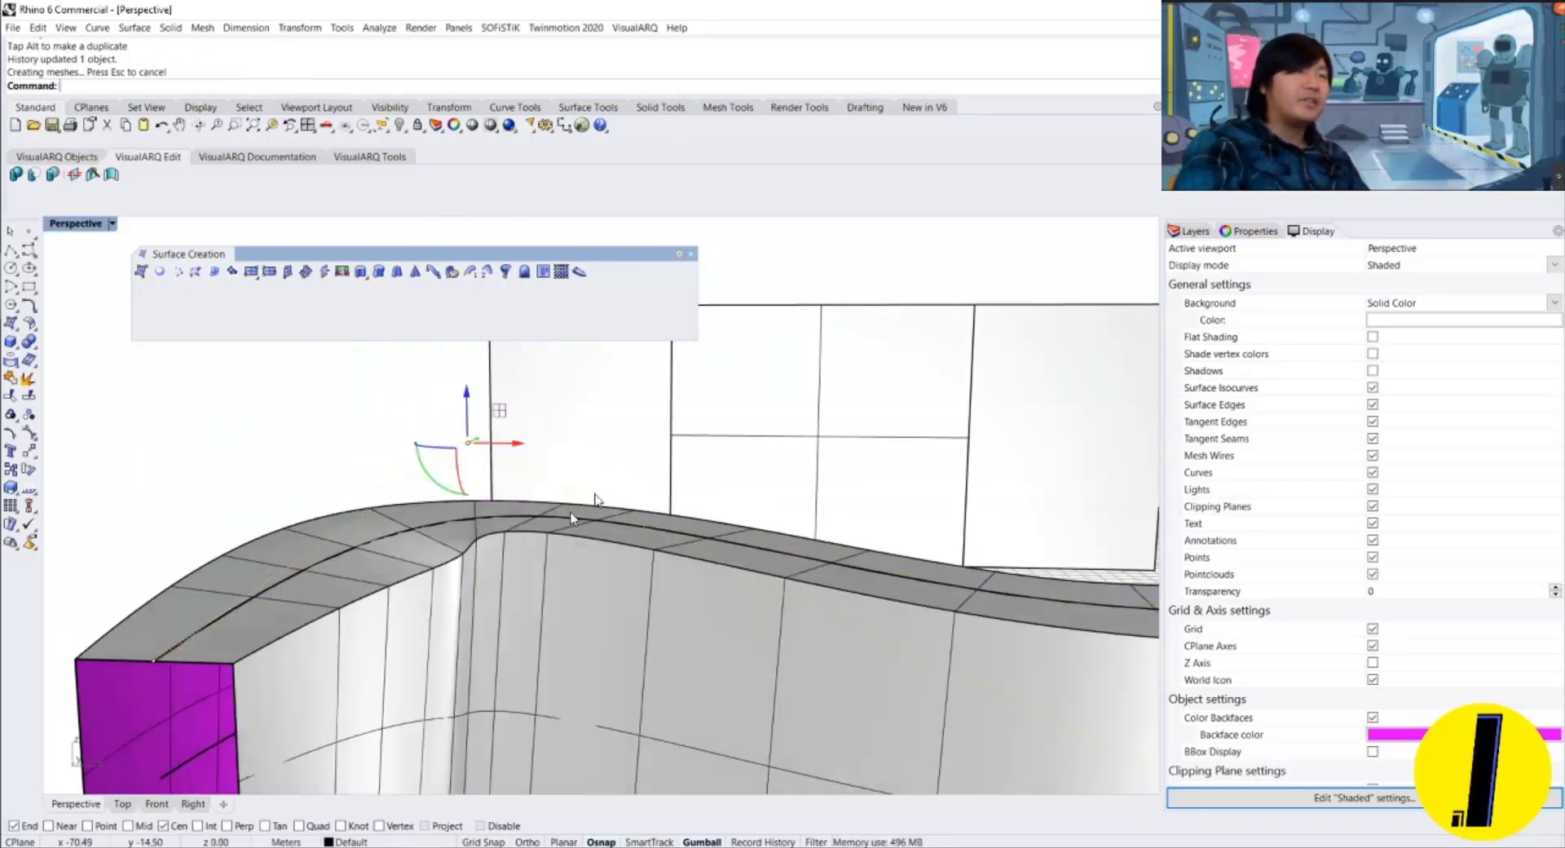
Move the lower rail's control point at the bend outward horizontally to flare the base of the sweep.
right_click_drag(597, 498, 410, 370)
scroll(471, 487, "down", 5)
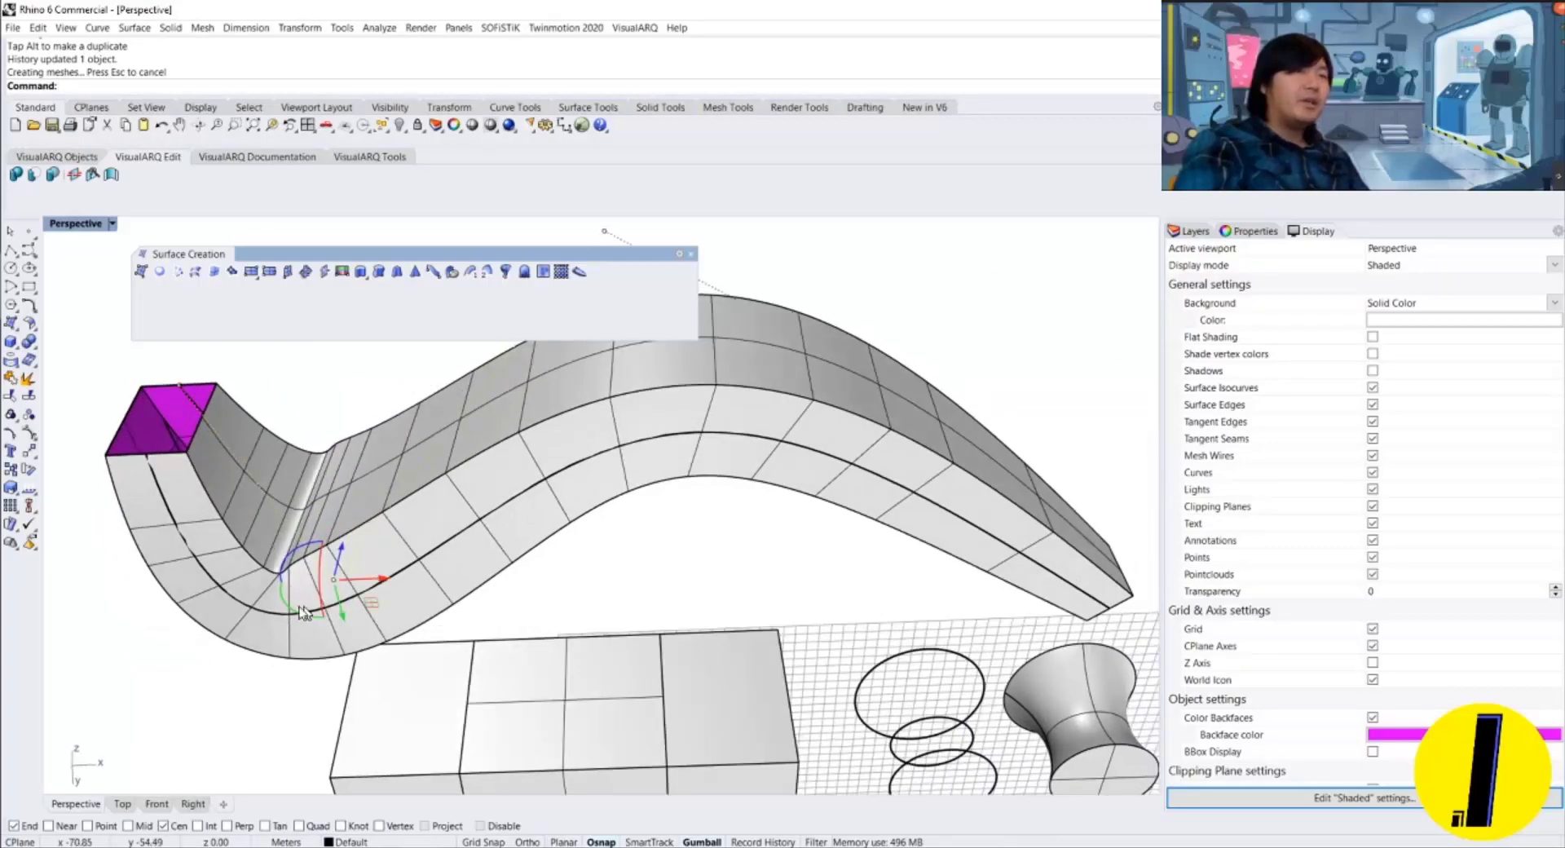
left_click(258, 613)
left_click(310, 640)
right_click_drag(310, 641, 524, 662)
left_click(548, 662)
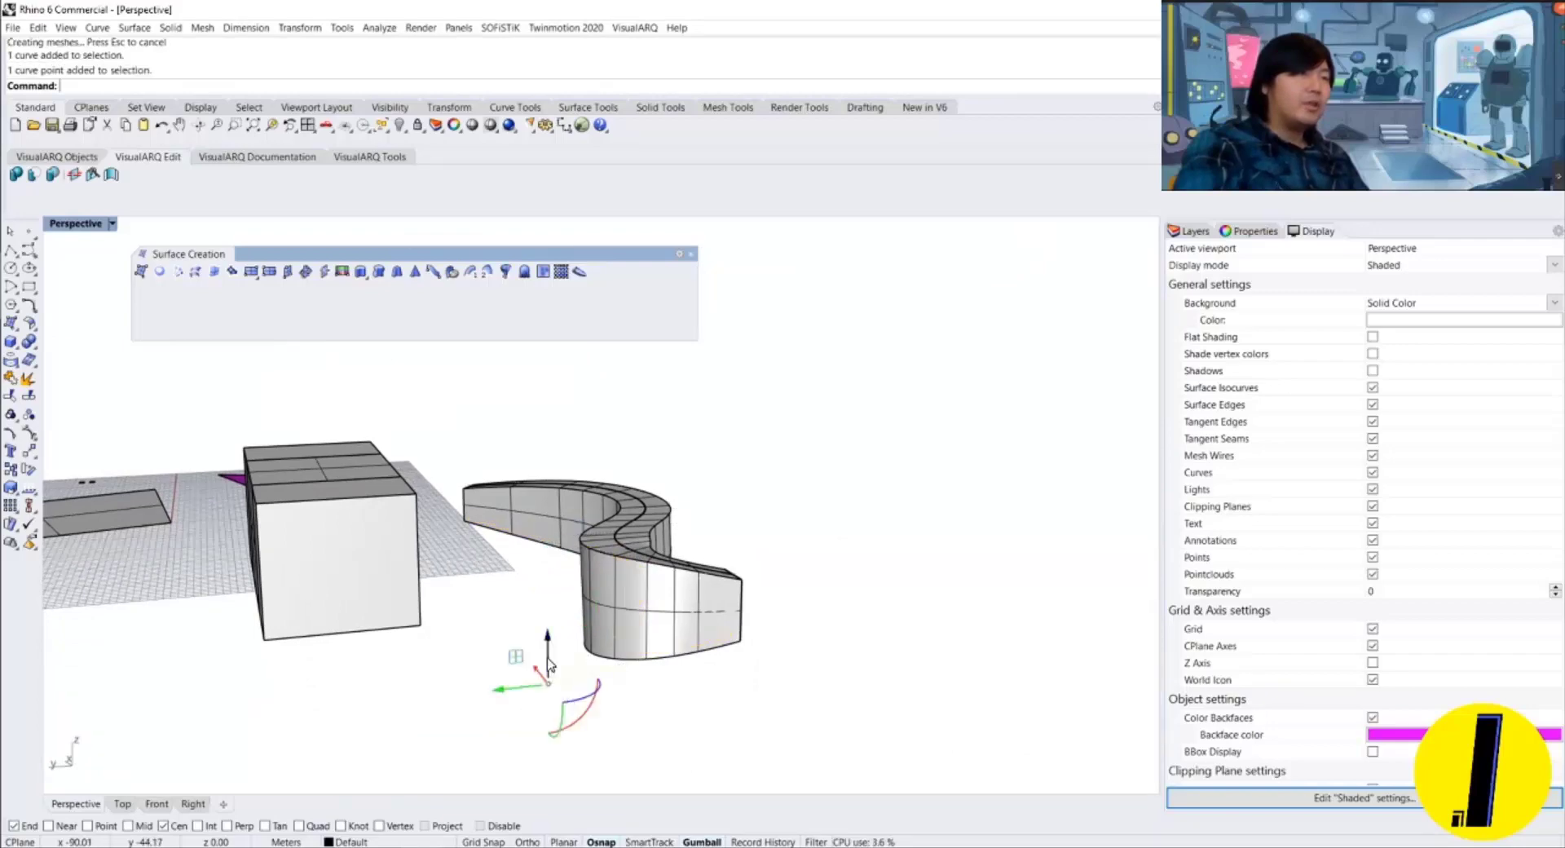
left_click_drag(538, 670, 429, 643)
scroll(657, 525, "up", 5)
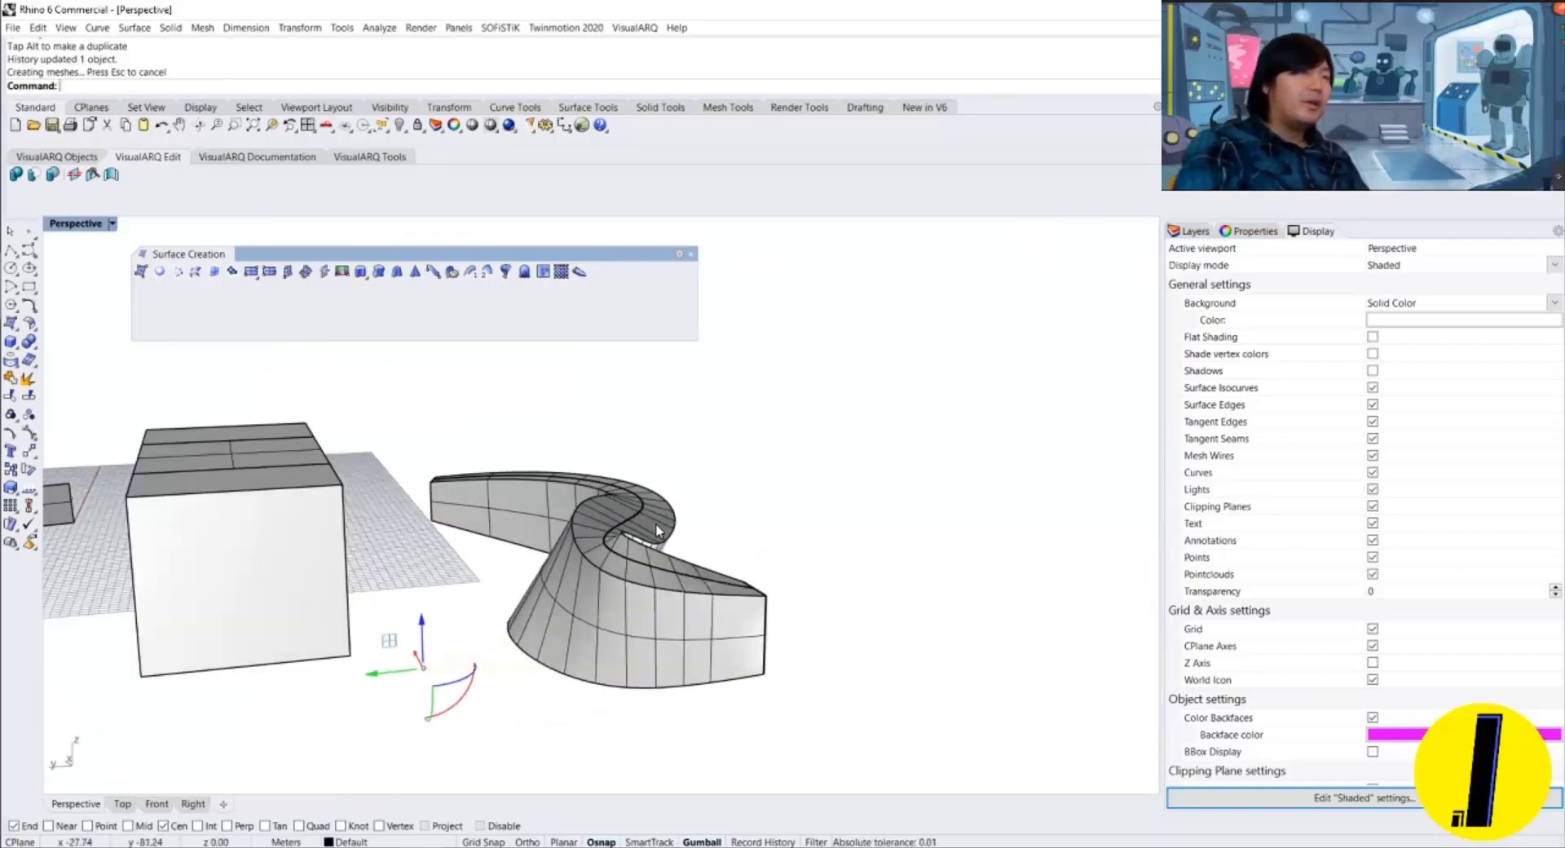
Cap both open ends of the reshaped sweep to make a closed polysurface.
right_click_drag(657, 525, 762, 617)
key("ctrl+z")
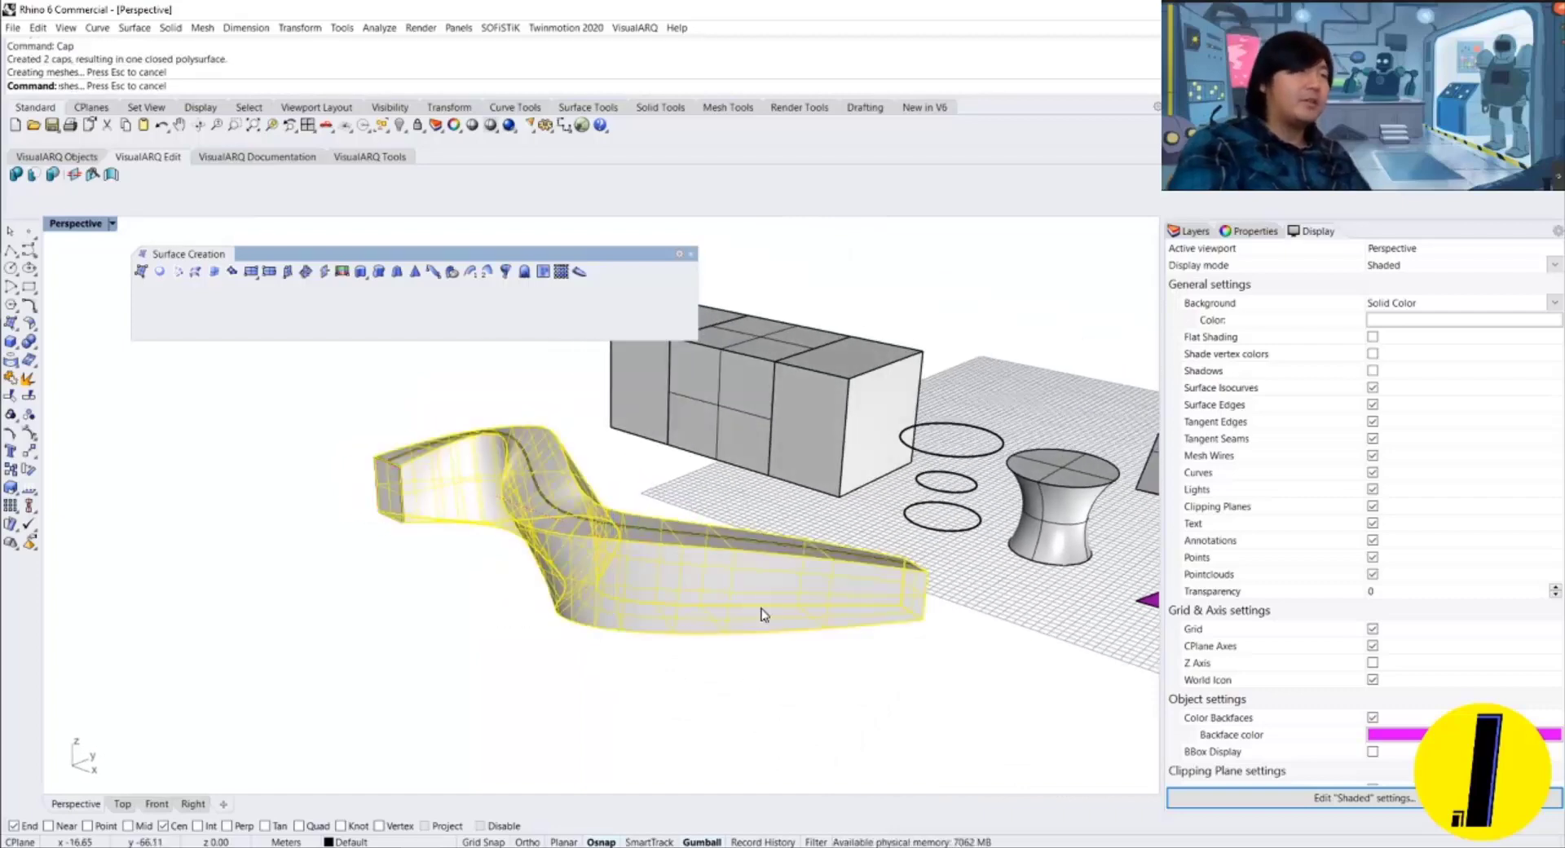
left_click(734, 632)
key("Return")
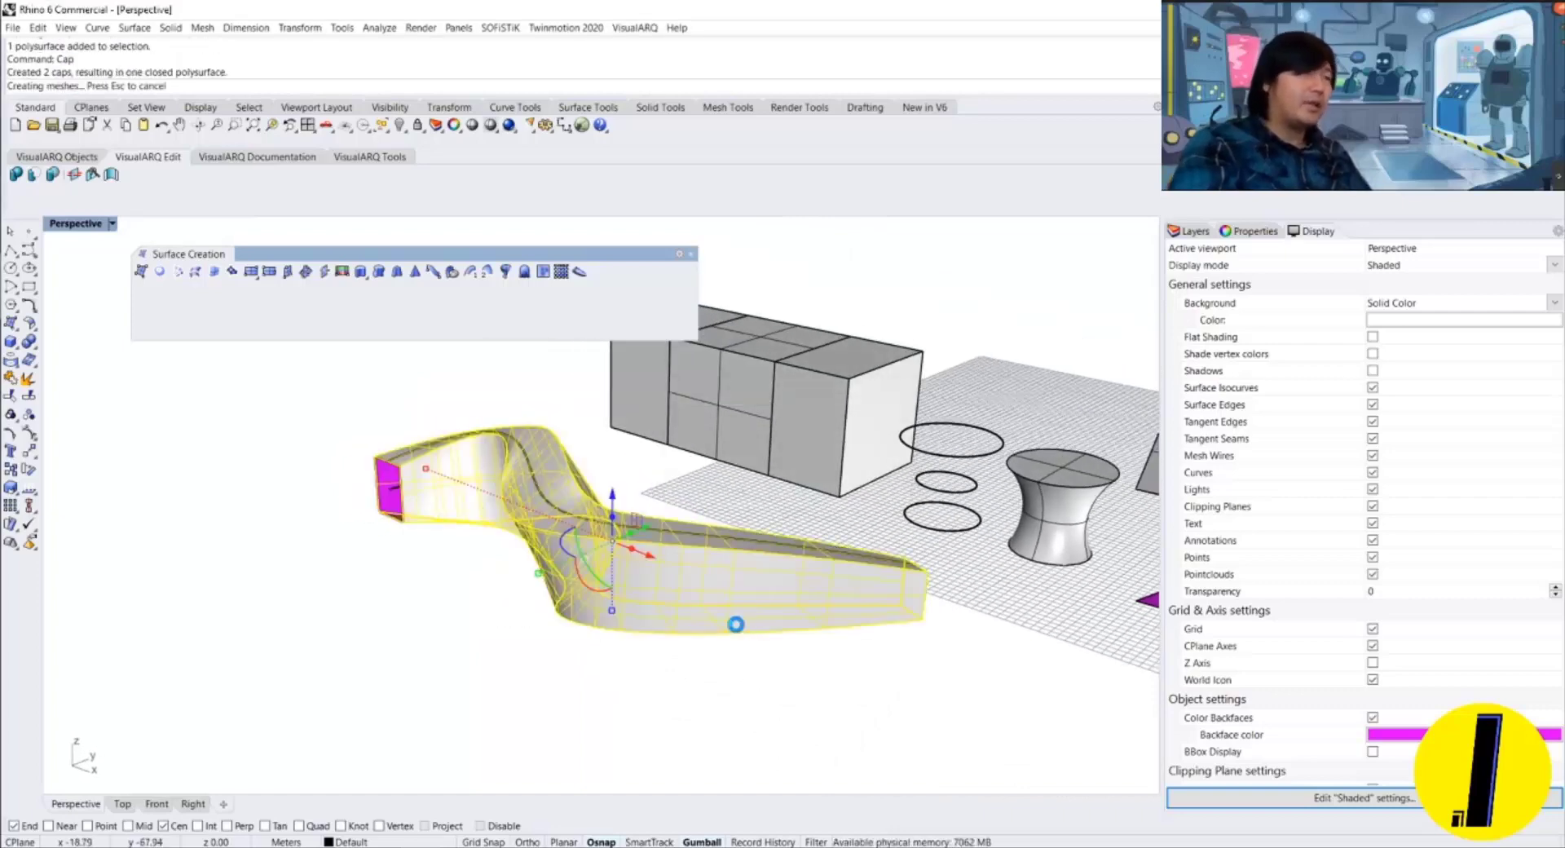
left_click(822, 490)
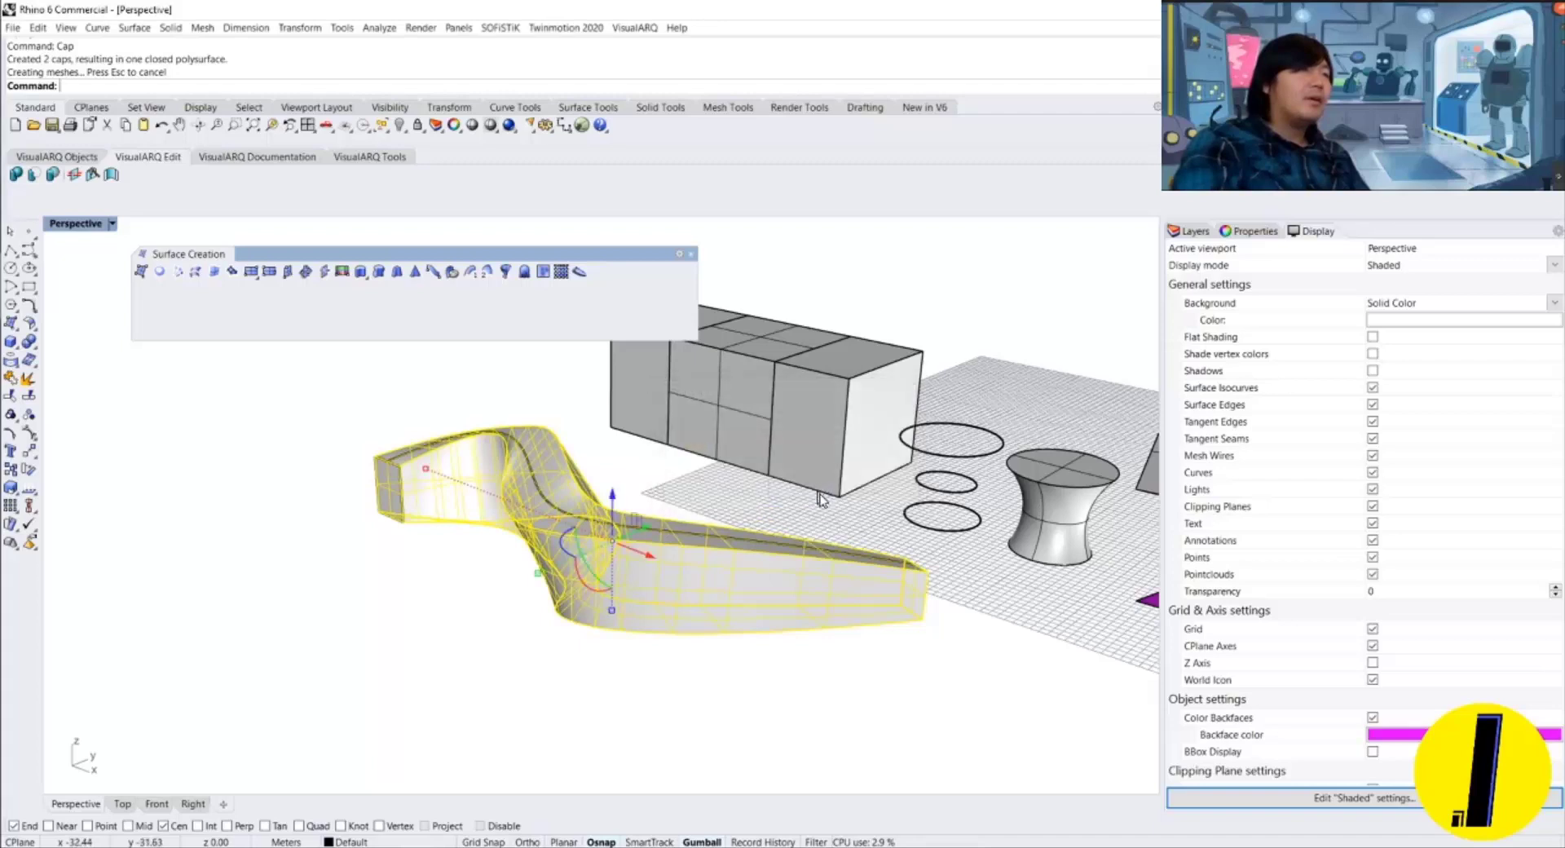
Try to reshape the capped sweep by raising the upper rail's control point at the near bend.
left_click(822, 496)
right_click_drag(822, 496, 706, 576)
scroll(662, 516, "up", 4)
scroll(662, 517, "up", 3)
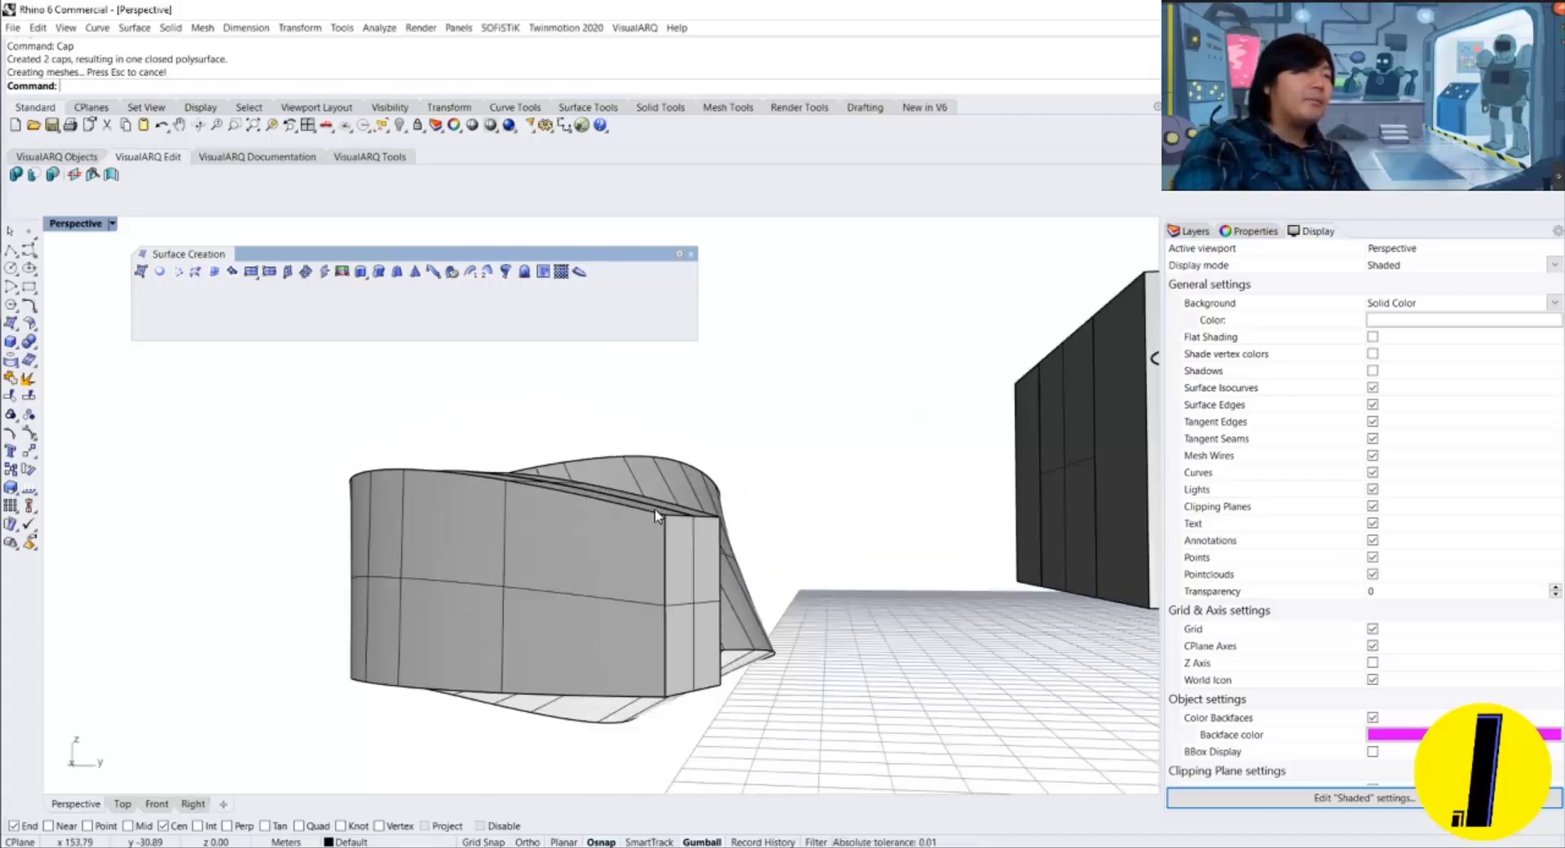
left_click(654, 507)
left_click(664, 513)
left_click(710, 546)
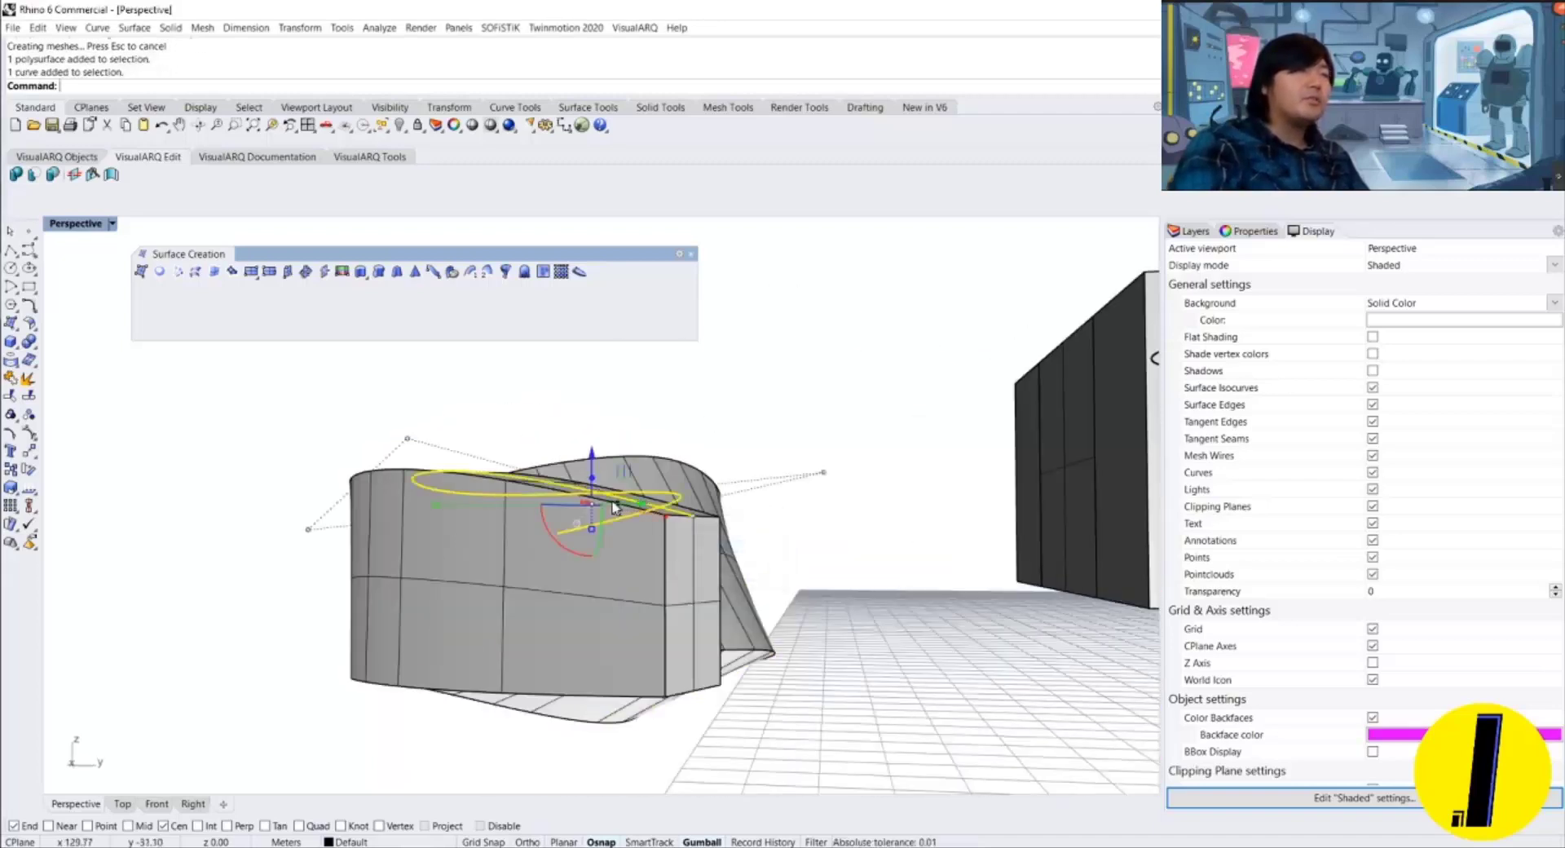
left_click(407, 439)
left_click_drag(407, 390, 401, 357)
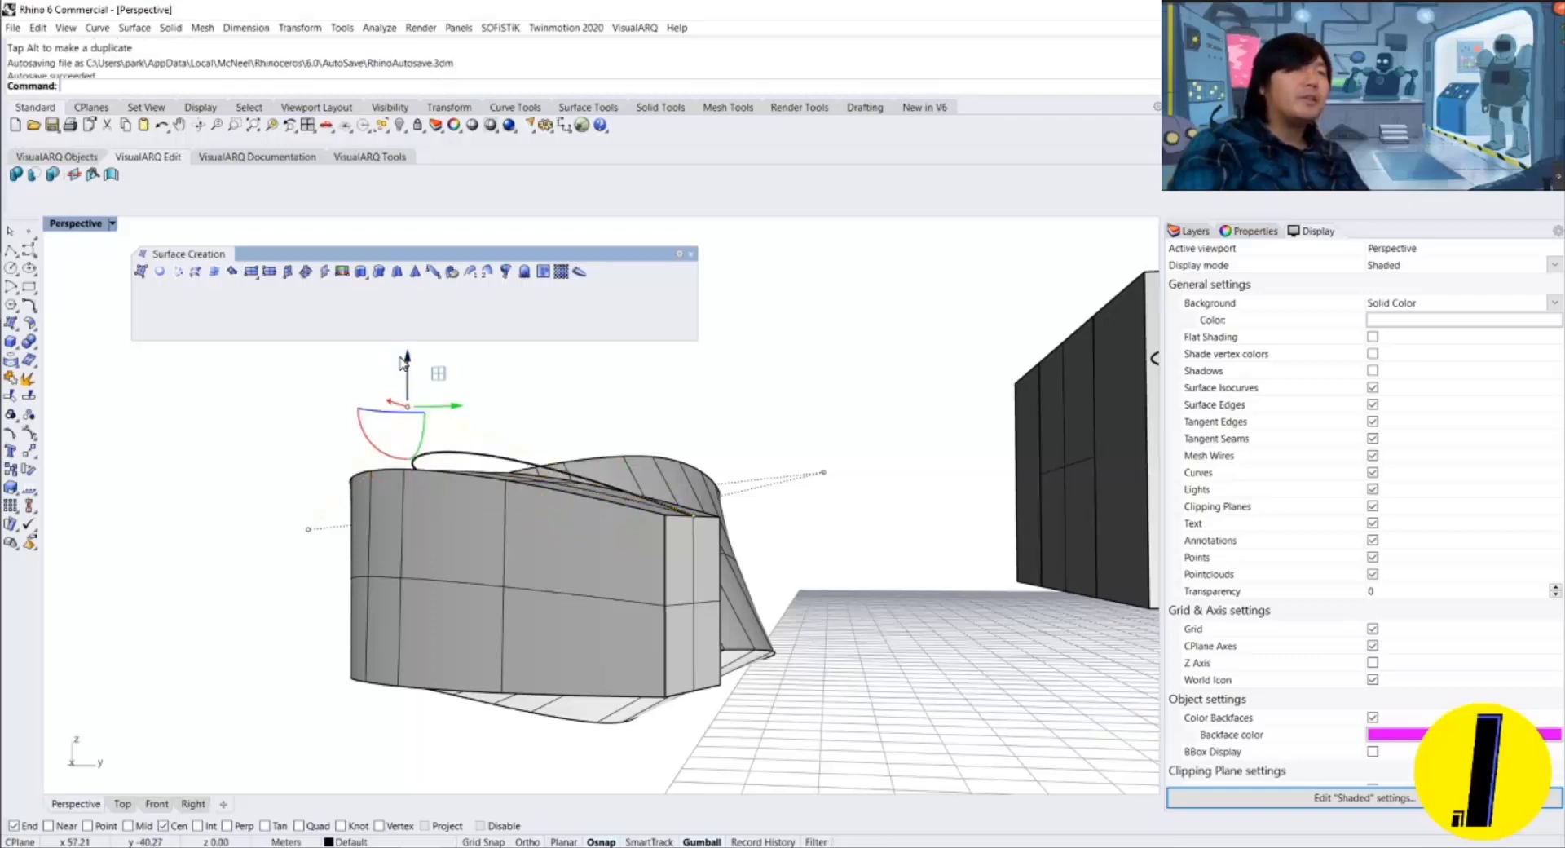
right_click_drag(519, 401, 494, 449)
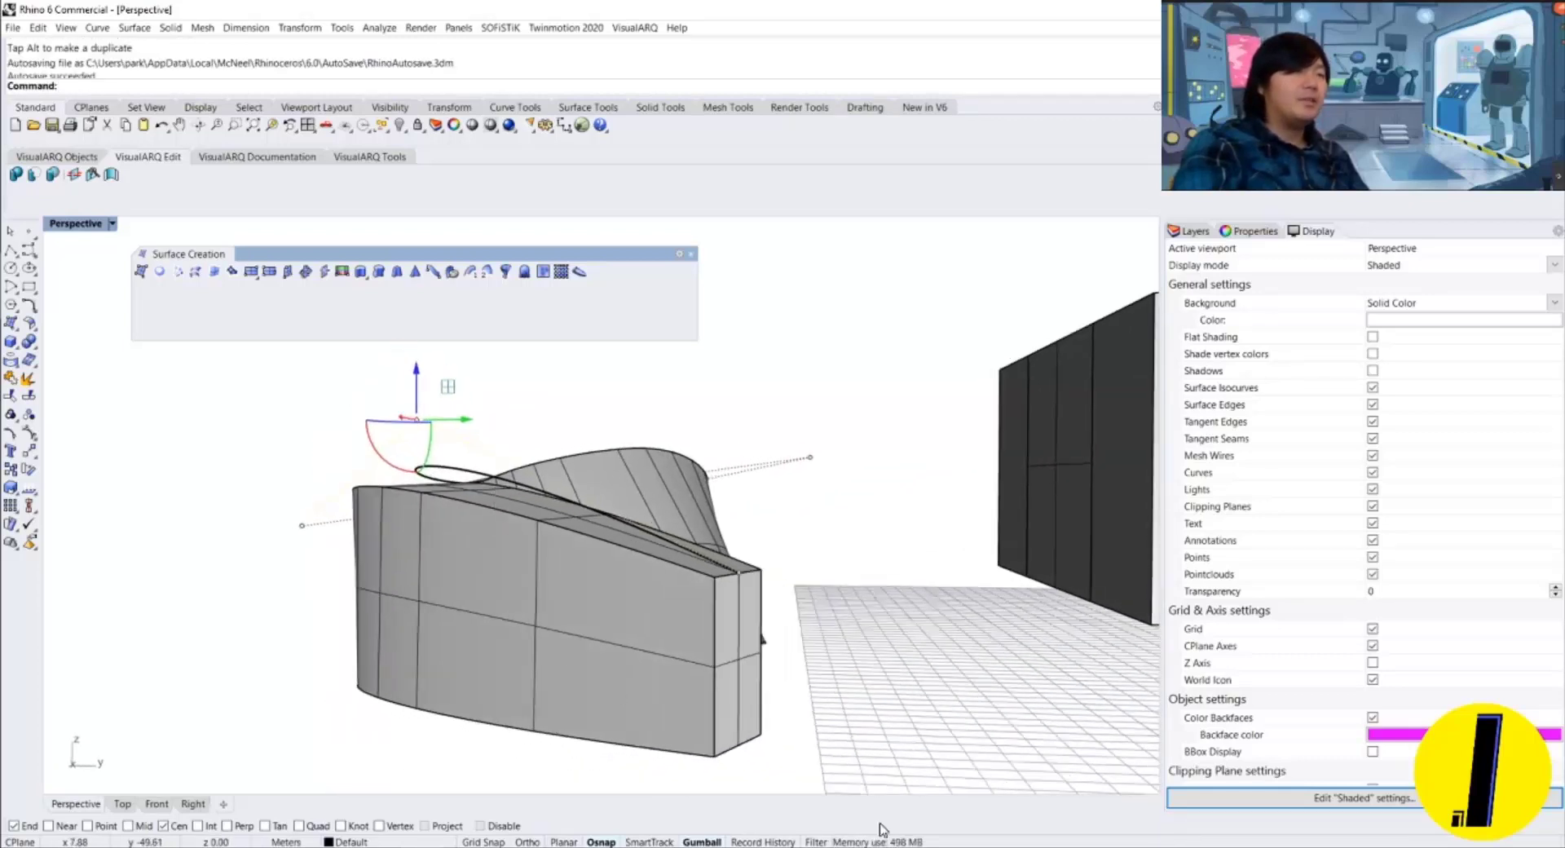
right_click_drag(795, 652, 754, 544)
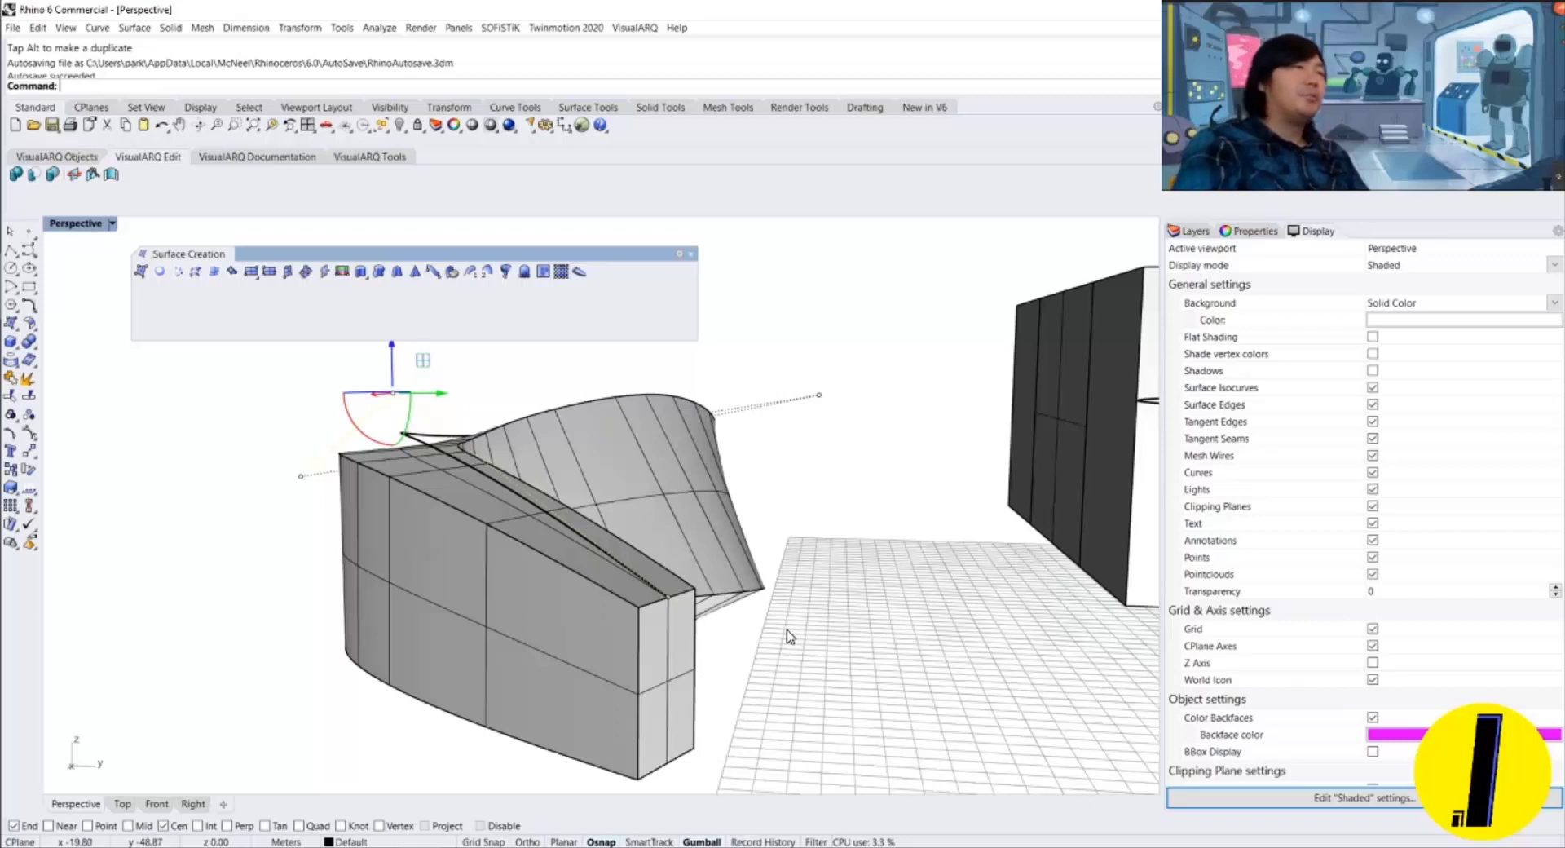
Undo the last control point move and the capping of the sweep.
key("ctrl+z")
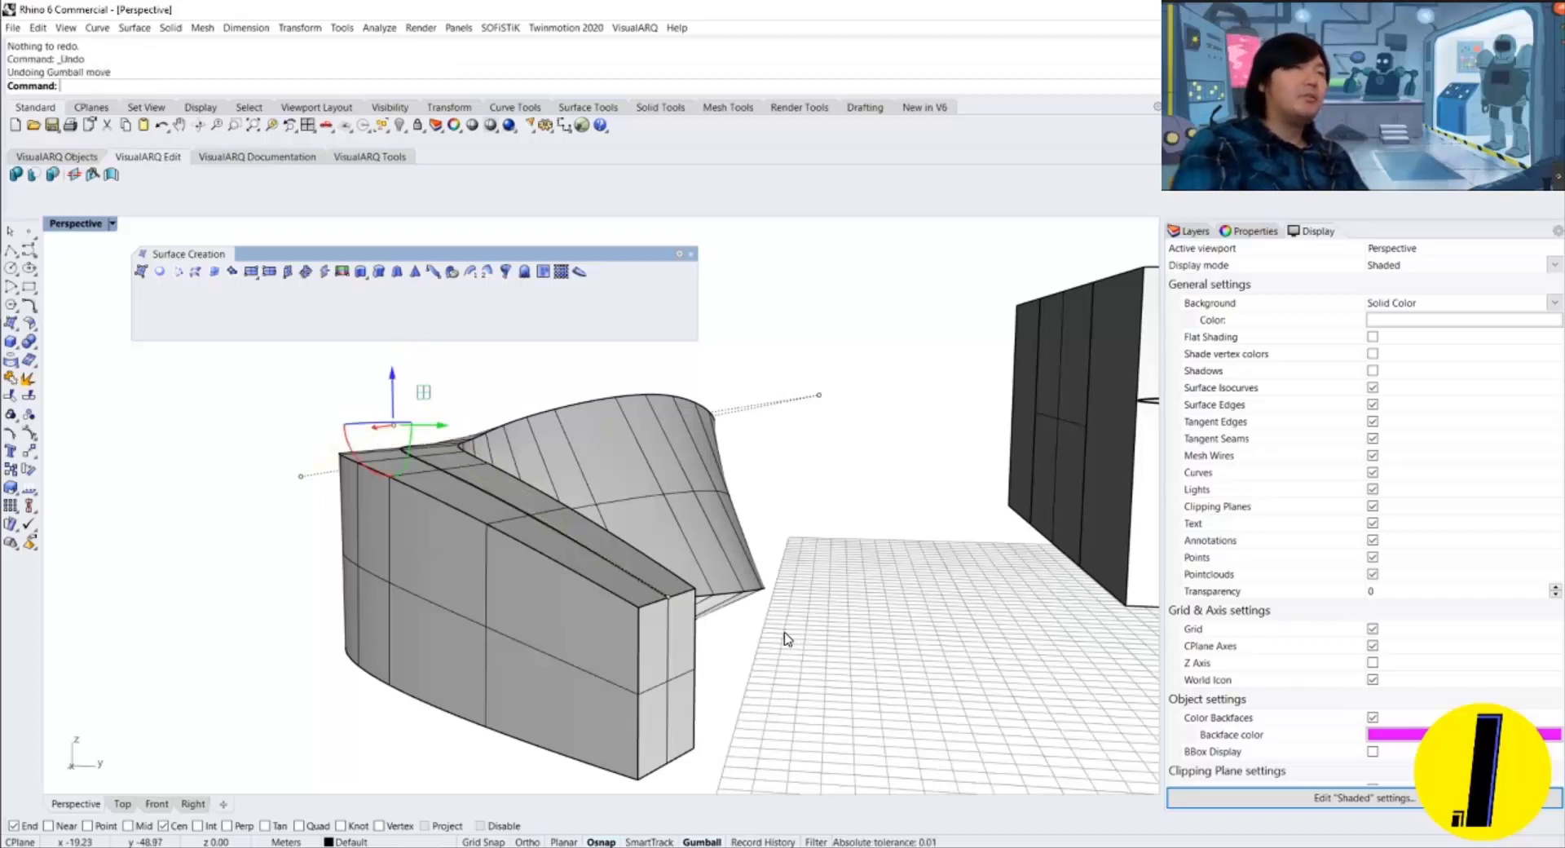
key("ctrl+z")
key("Escape")
Raise the upper rail's control point at the near bend and shift it along X to reshape the uncapped sweep.
left_click(550, 527)
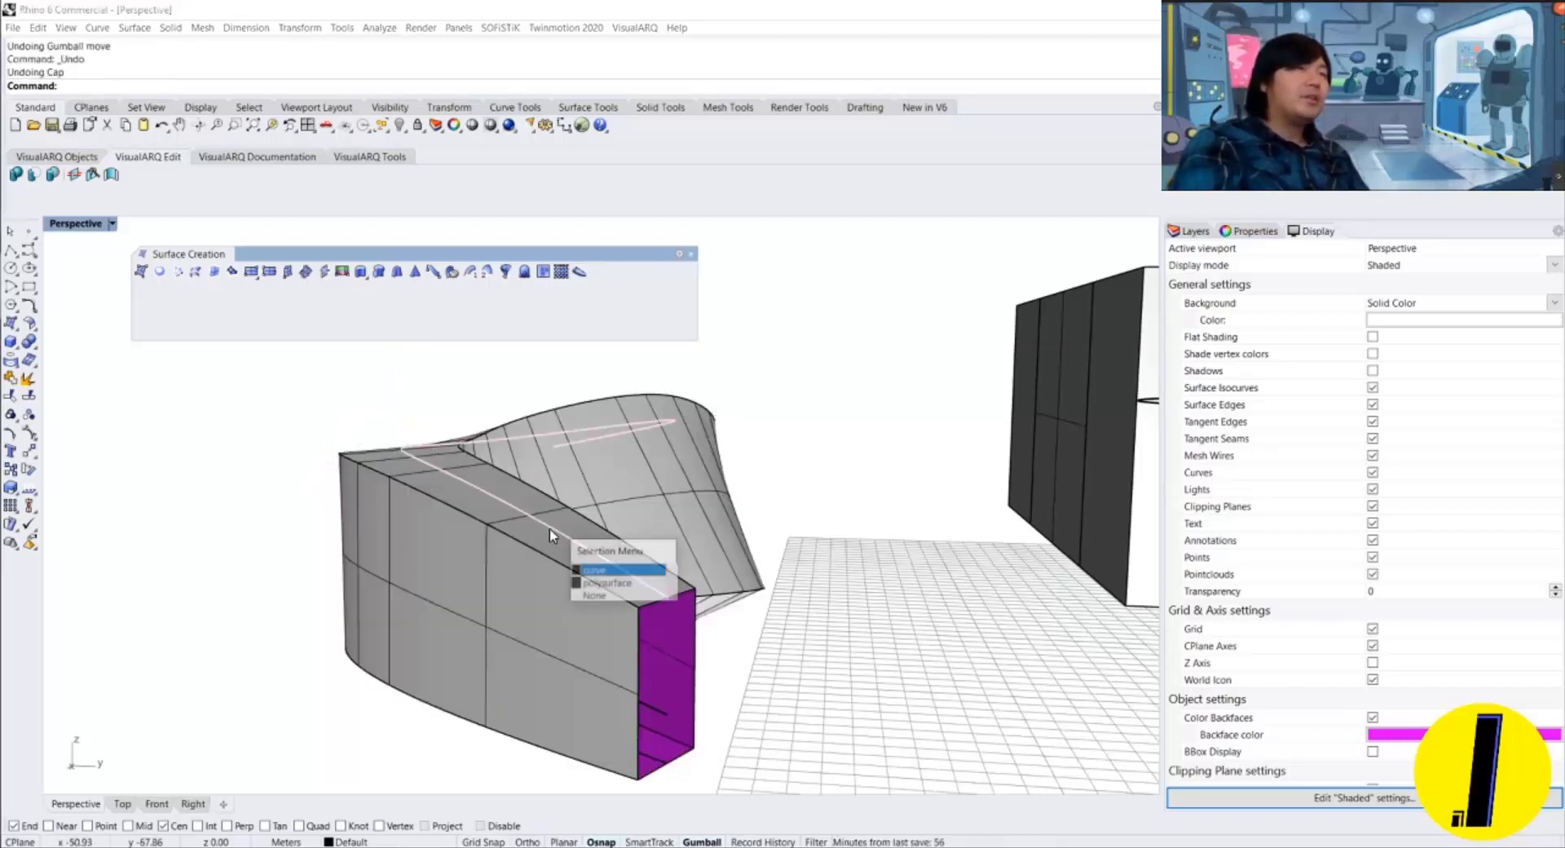
left_click(449, 474)
left_click(394, 427)
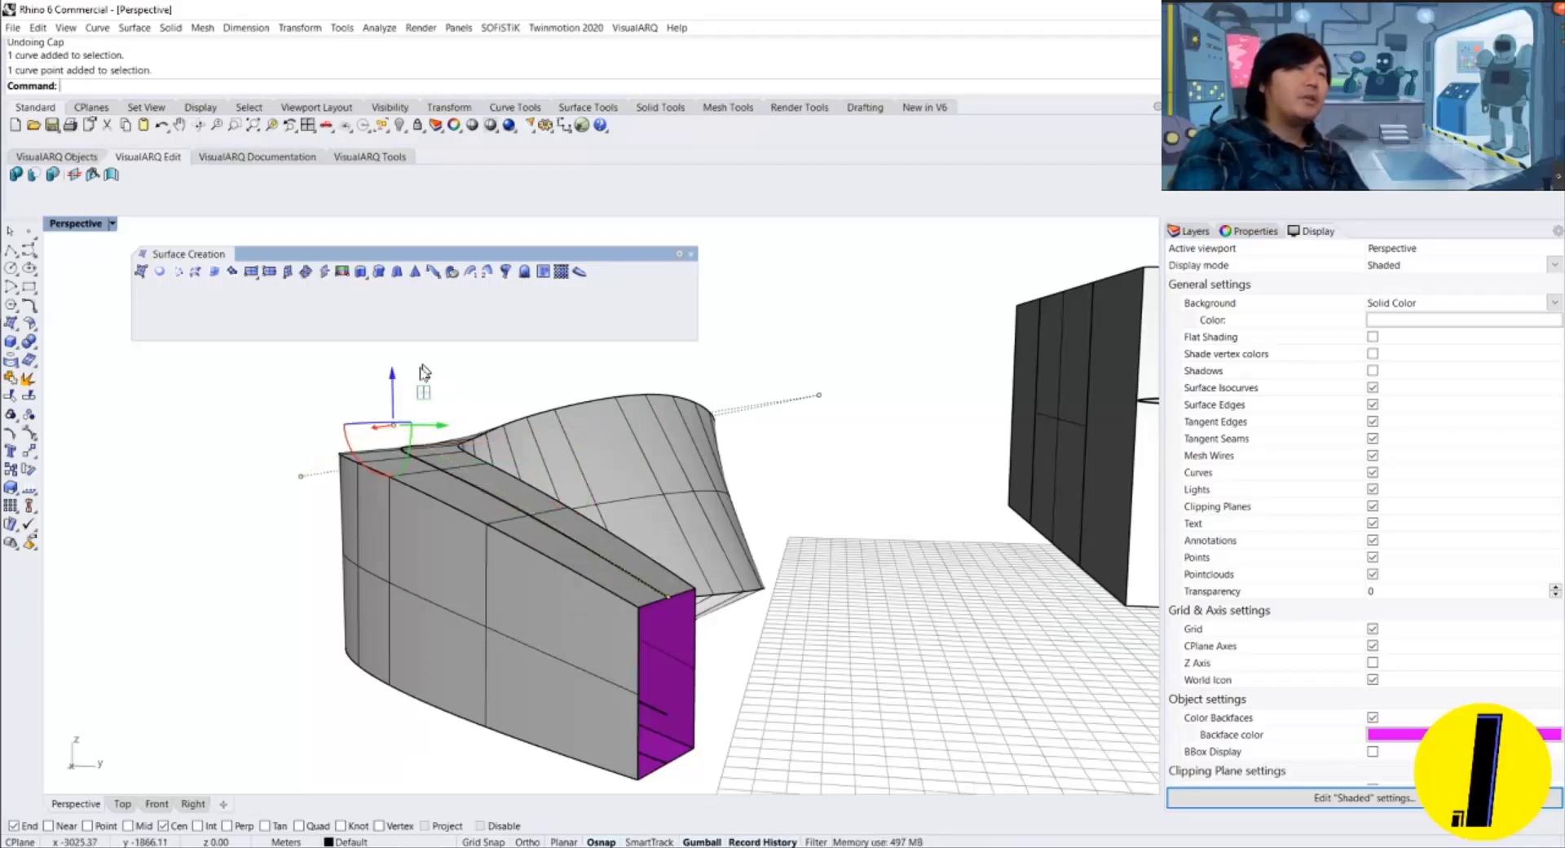
left_click_drag(395, 395, 397, 373)
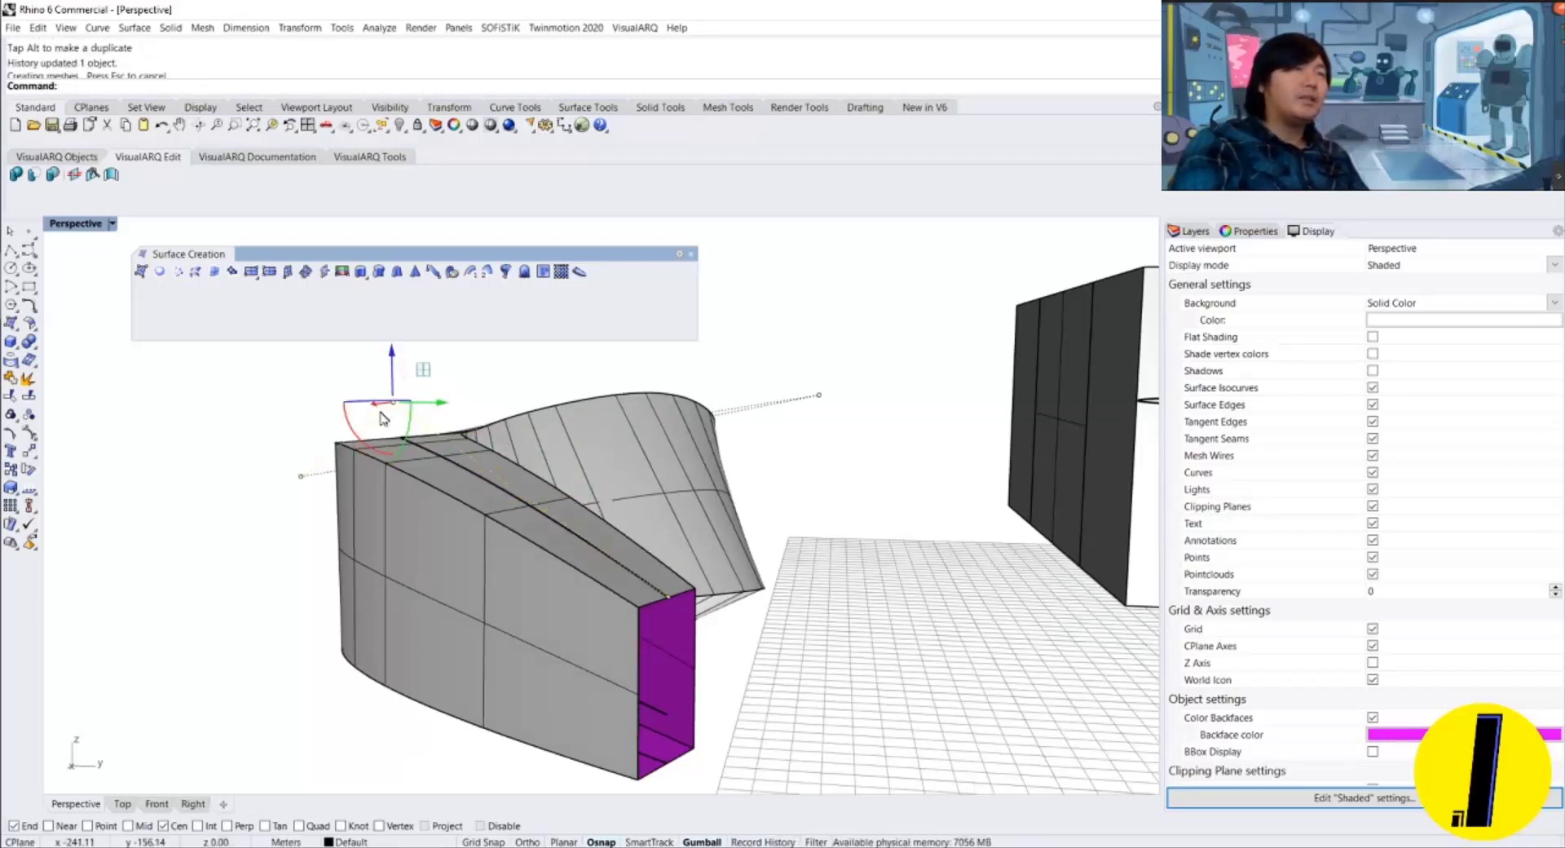
right_click_drag(440, 407, 835, 466)
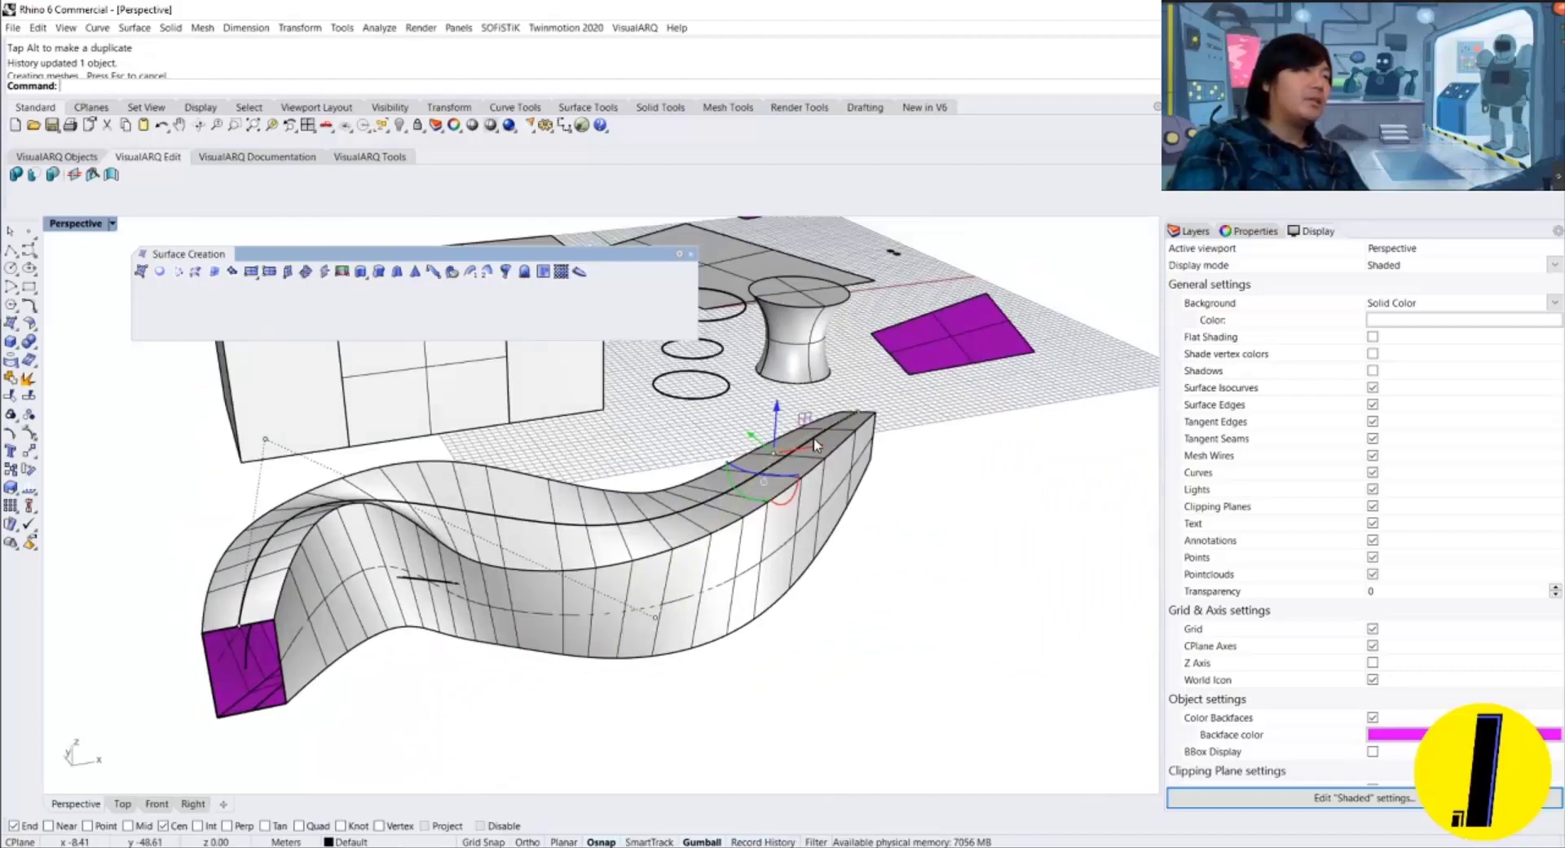
left_click_drag(815, 444, 887, 435)
right_click_drag(889, 469, 604, 475)
Cap both open ends of the reshaped sweep and accept breaking its history.
left_click(507, 582)
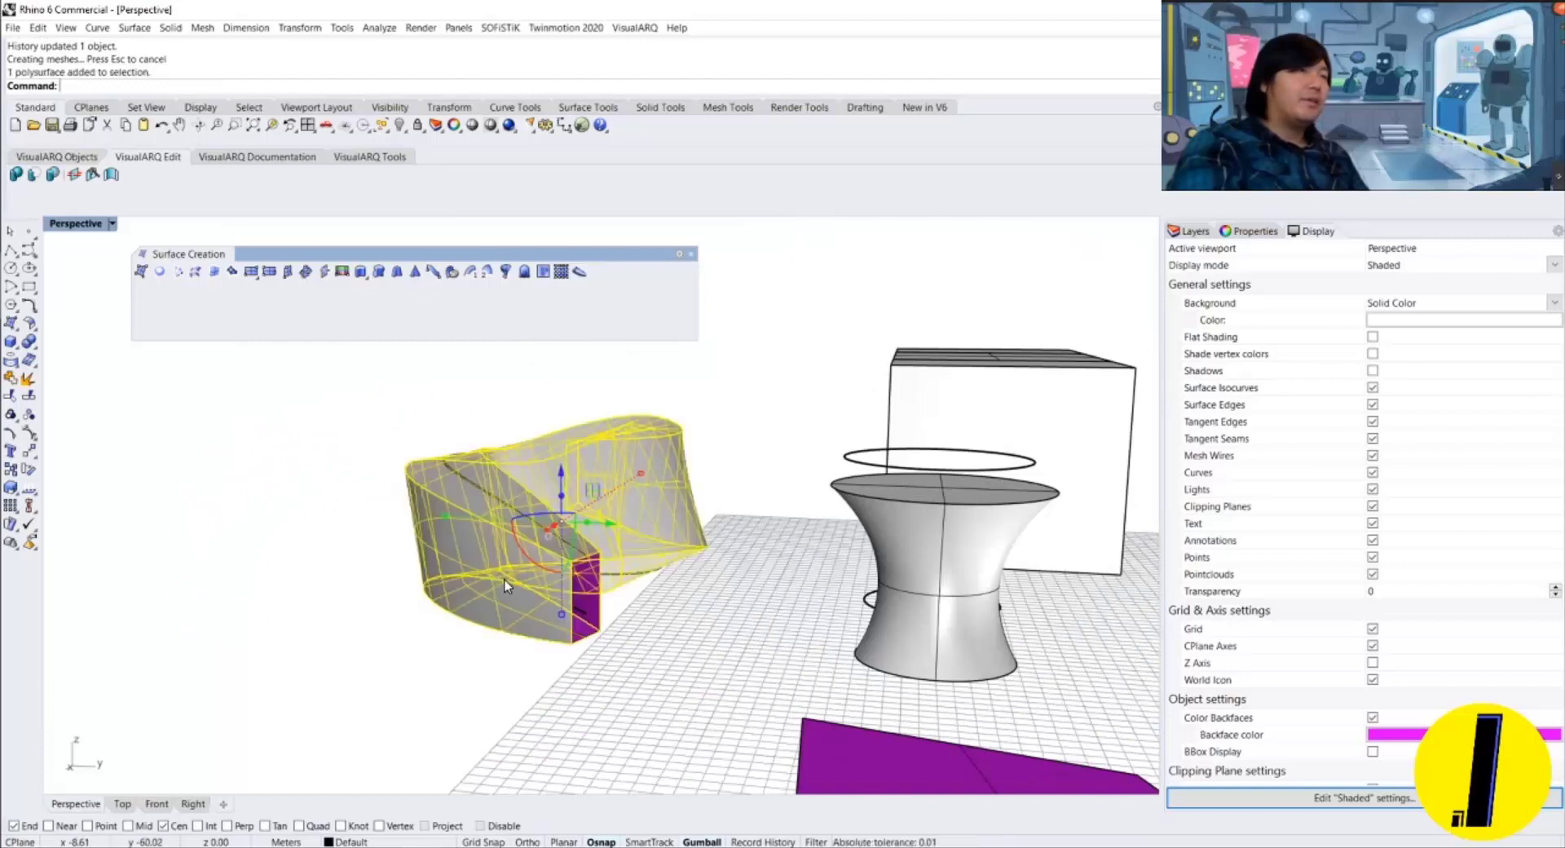
type("cap")
key("Return")
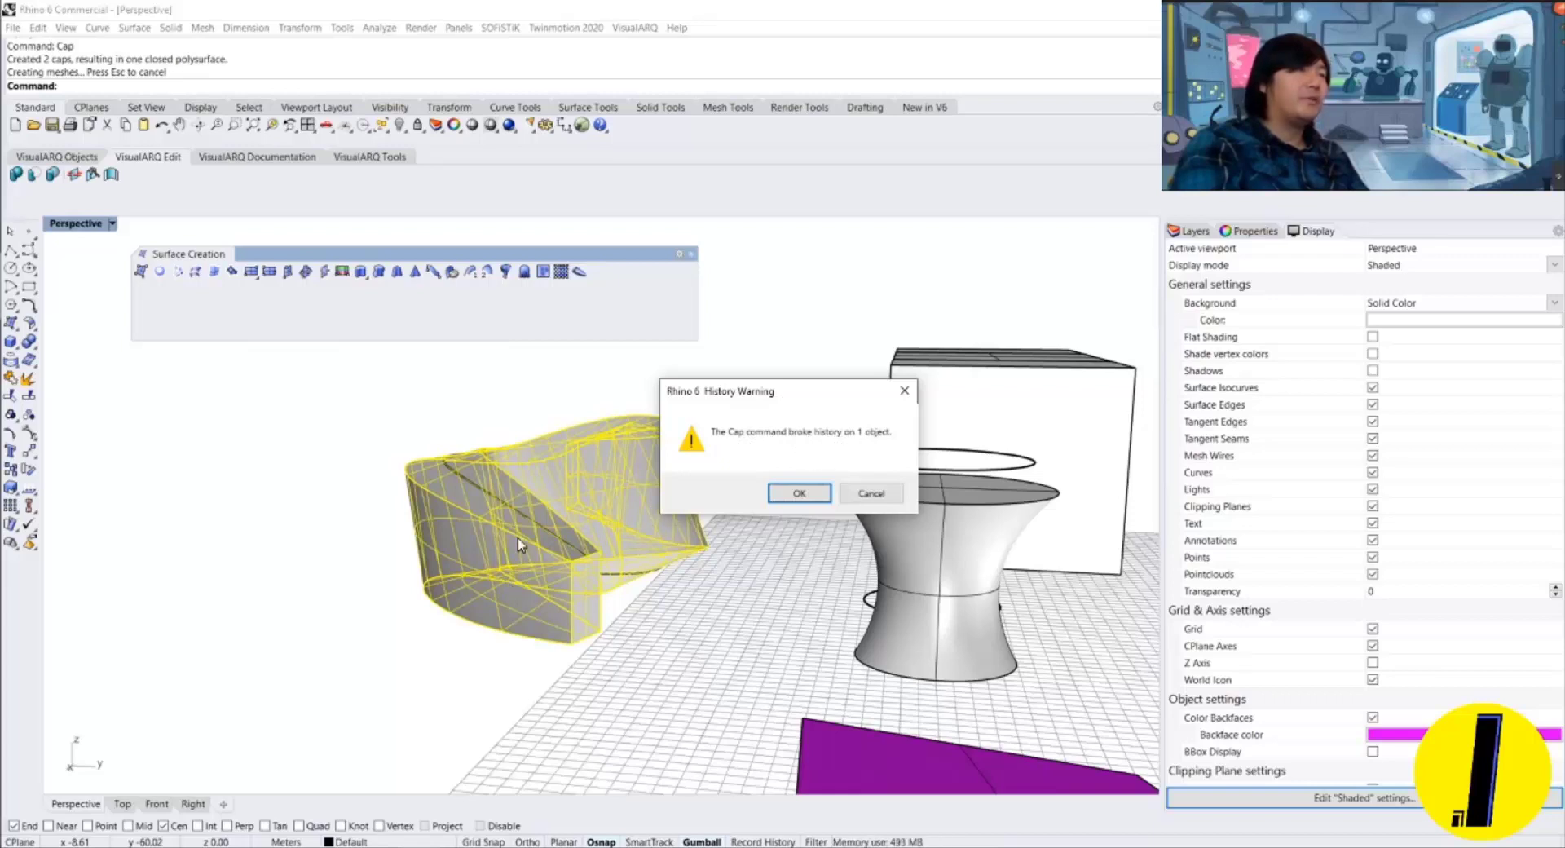
left_click_drag(781, 392, 691, 401)
left_click(714, 500)
left_click(732, 505)
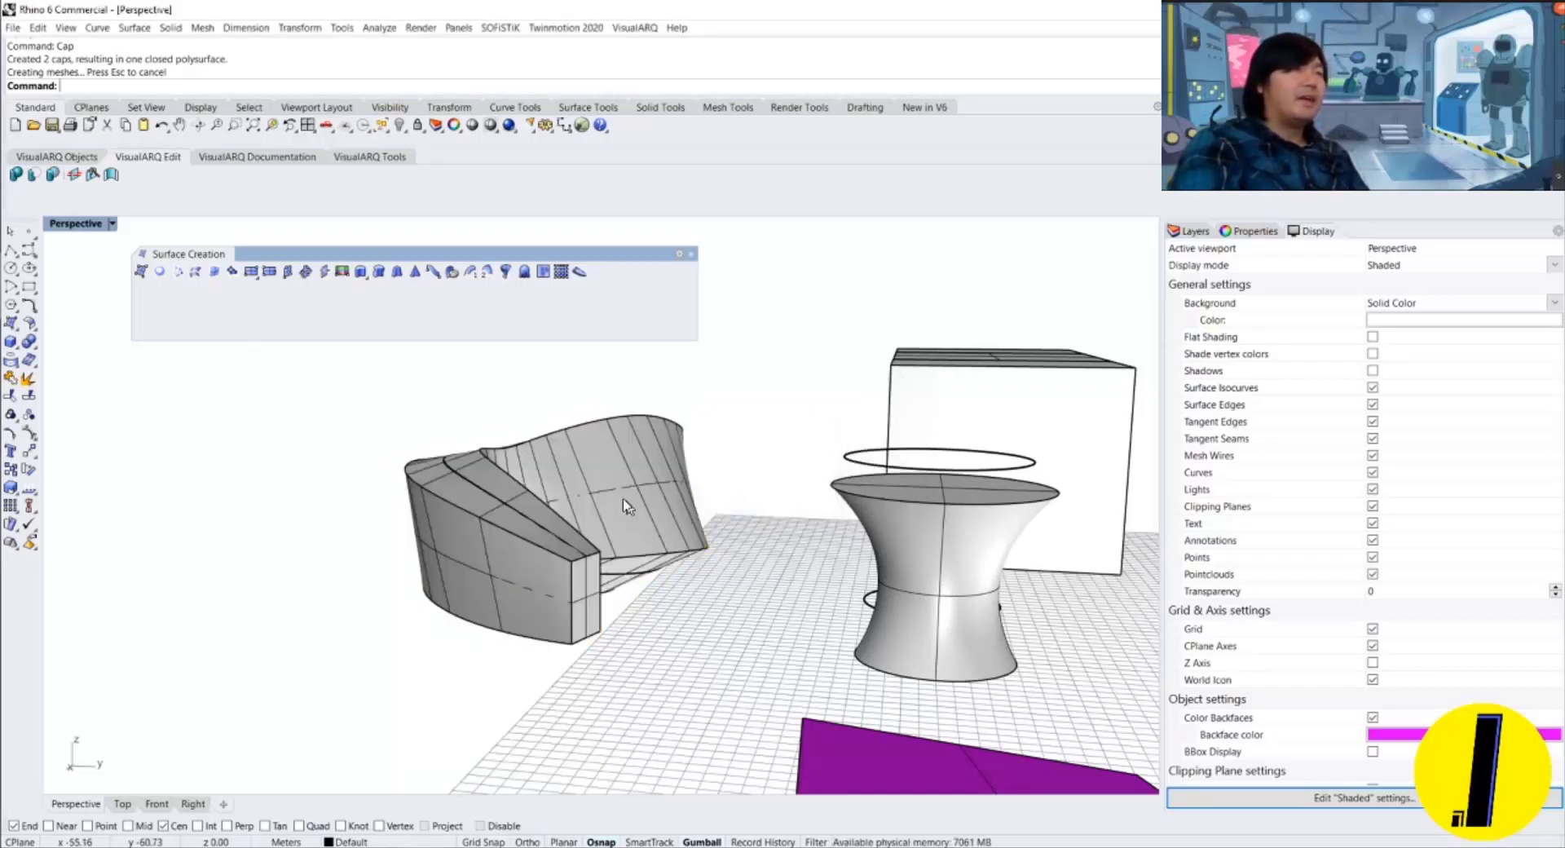
Move the capped sweep along Y, clear of its rail and profile curves.
right_click_drag(625, 503, 648, 473)
left_click(647, 474)
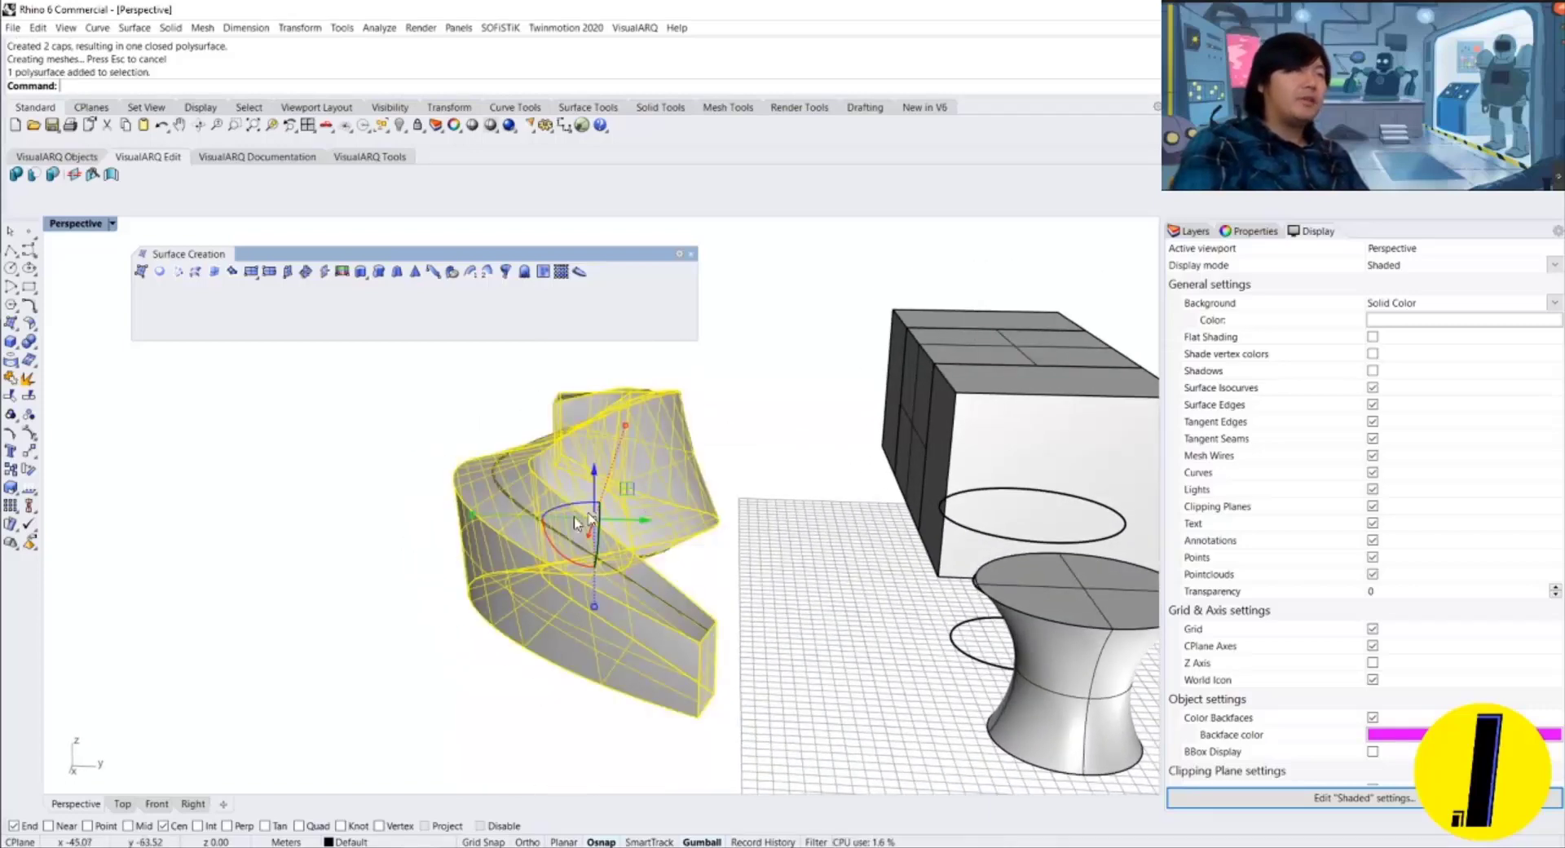
left_click_drag(636, 522, 381, 521)
left_click(469, 506)
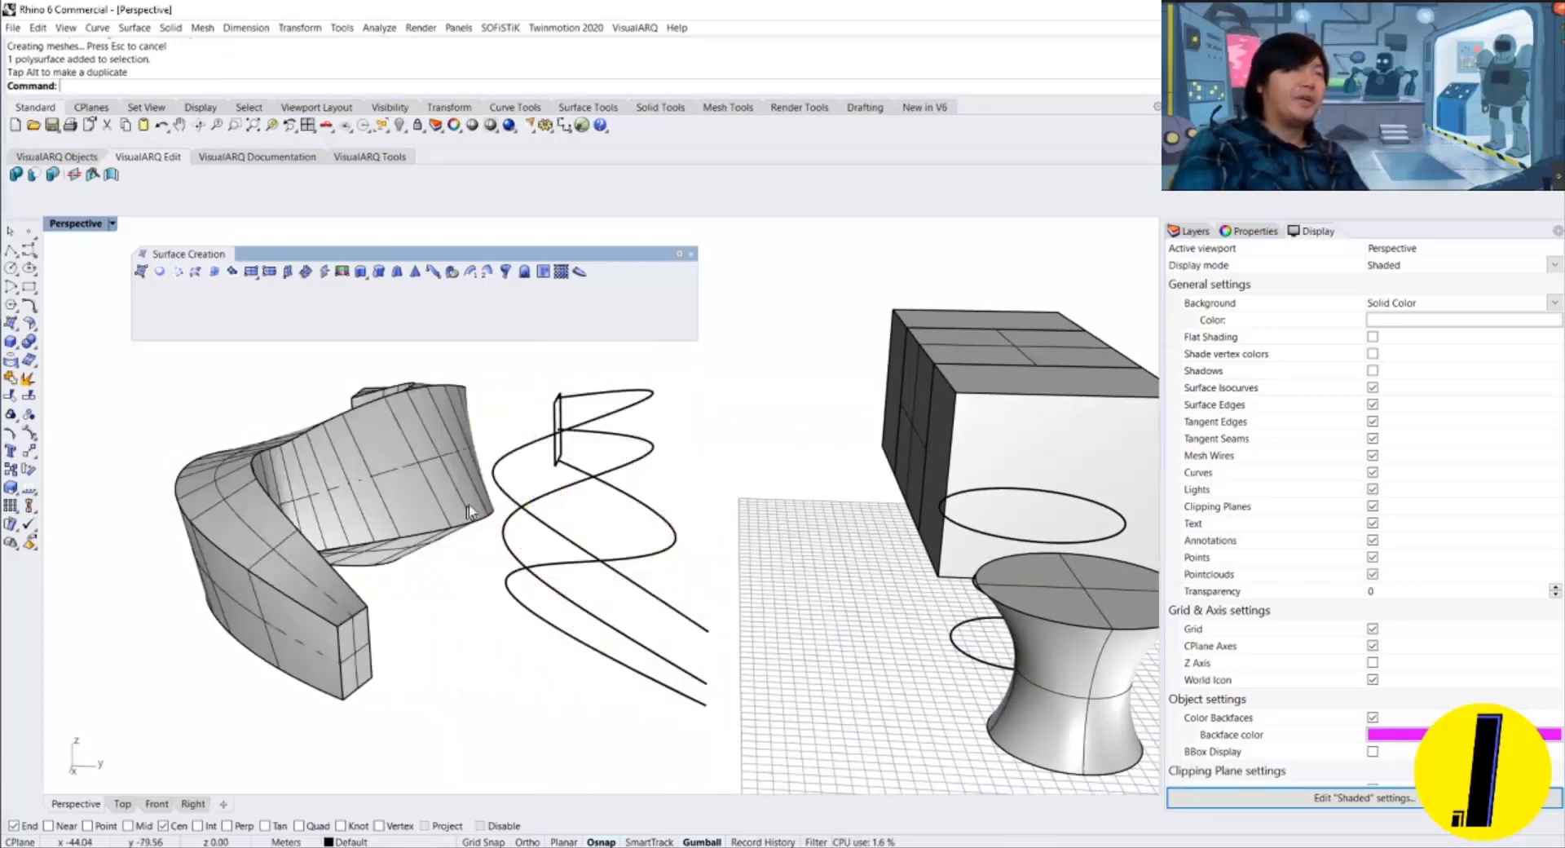
right_click_drag(470, 503, 420, 522)
scroll(421, 522, "down", 5)
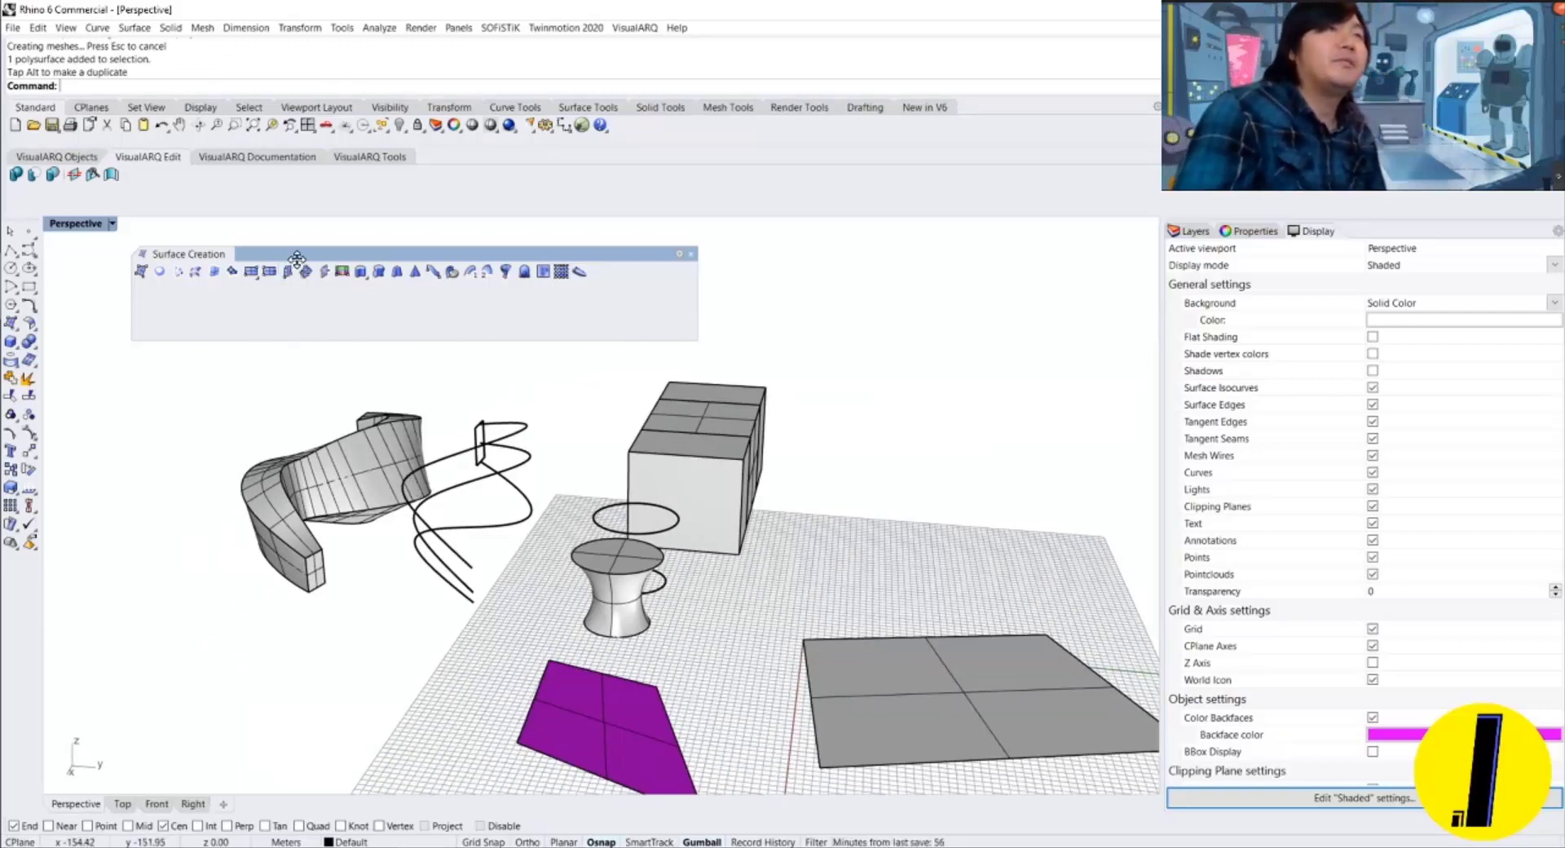
Draw a corner-to-corner rectangle on the ground plane at the grid's edge, in front of the rail curves.
left_click_drag(296, 258, 347, 259)
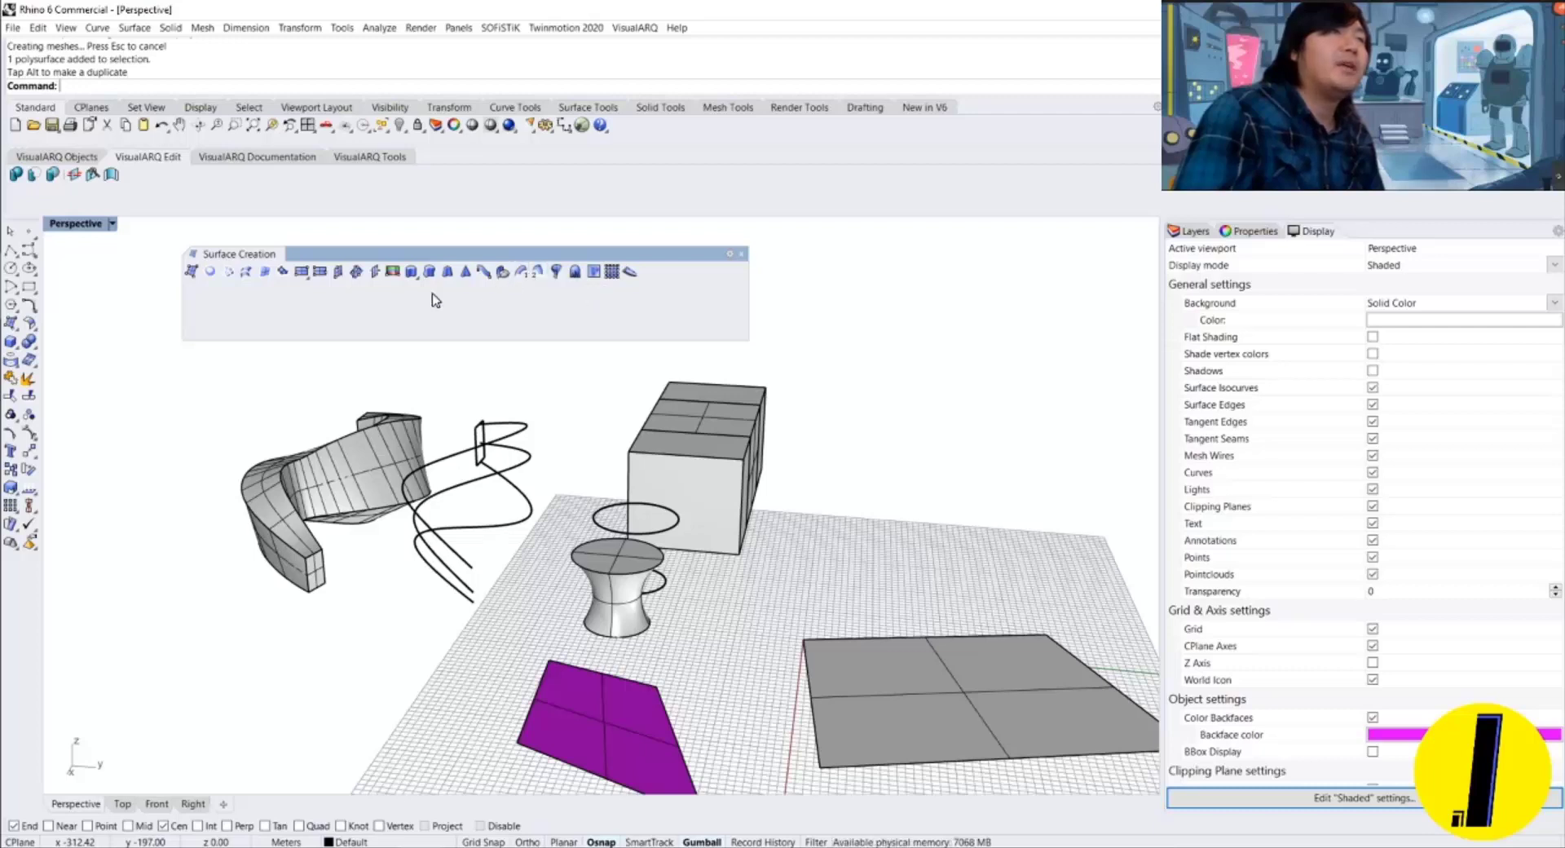
right_click_drag(617, 530, 91, 405)
left_click(29, 305)
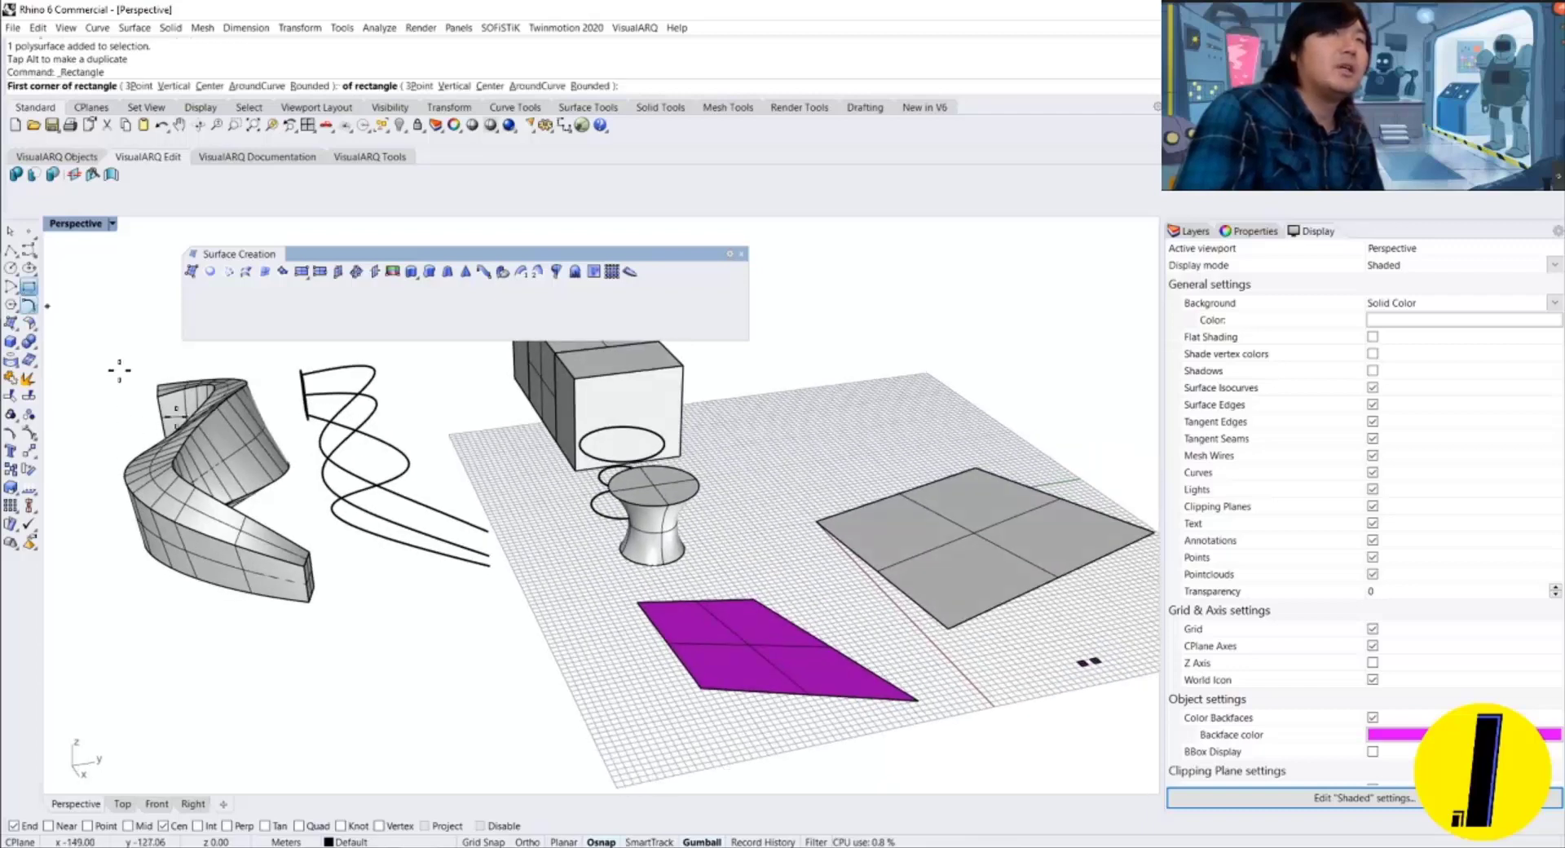
left_click(470, 672)
left_click(635, 730)
right_click_drag(637, 733, 615, 647)
Extrude the new rectangle straight up by 10 m with the Solid option set to Yes.
left_click(586, 603)
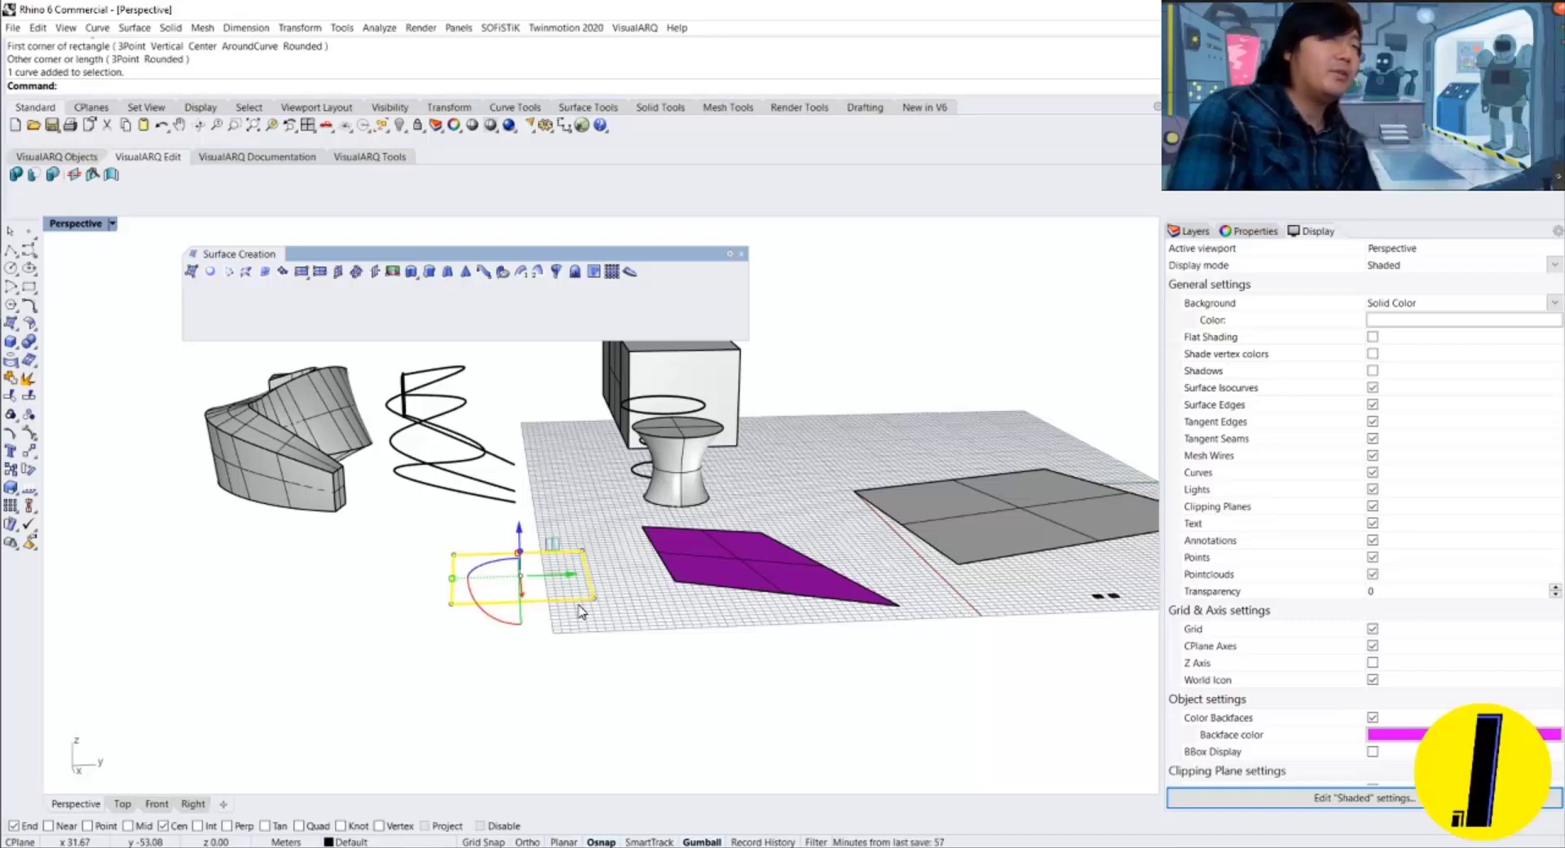
left_click(431, 274)
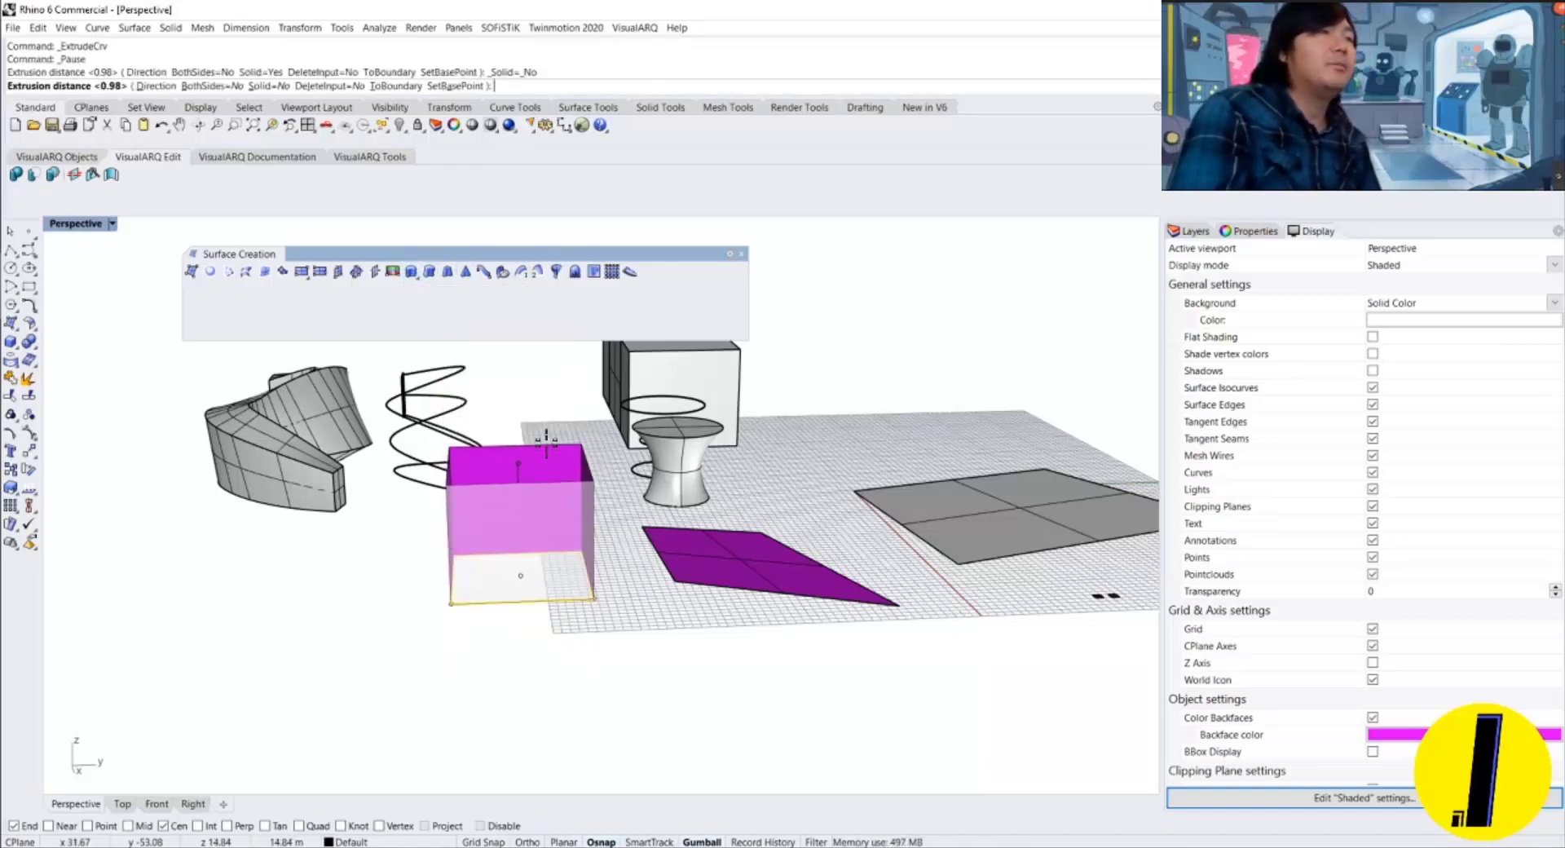
right_click_drag(432, 496, 604, 552)
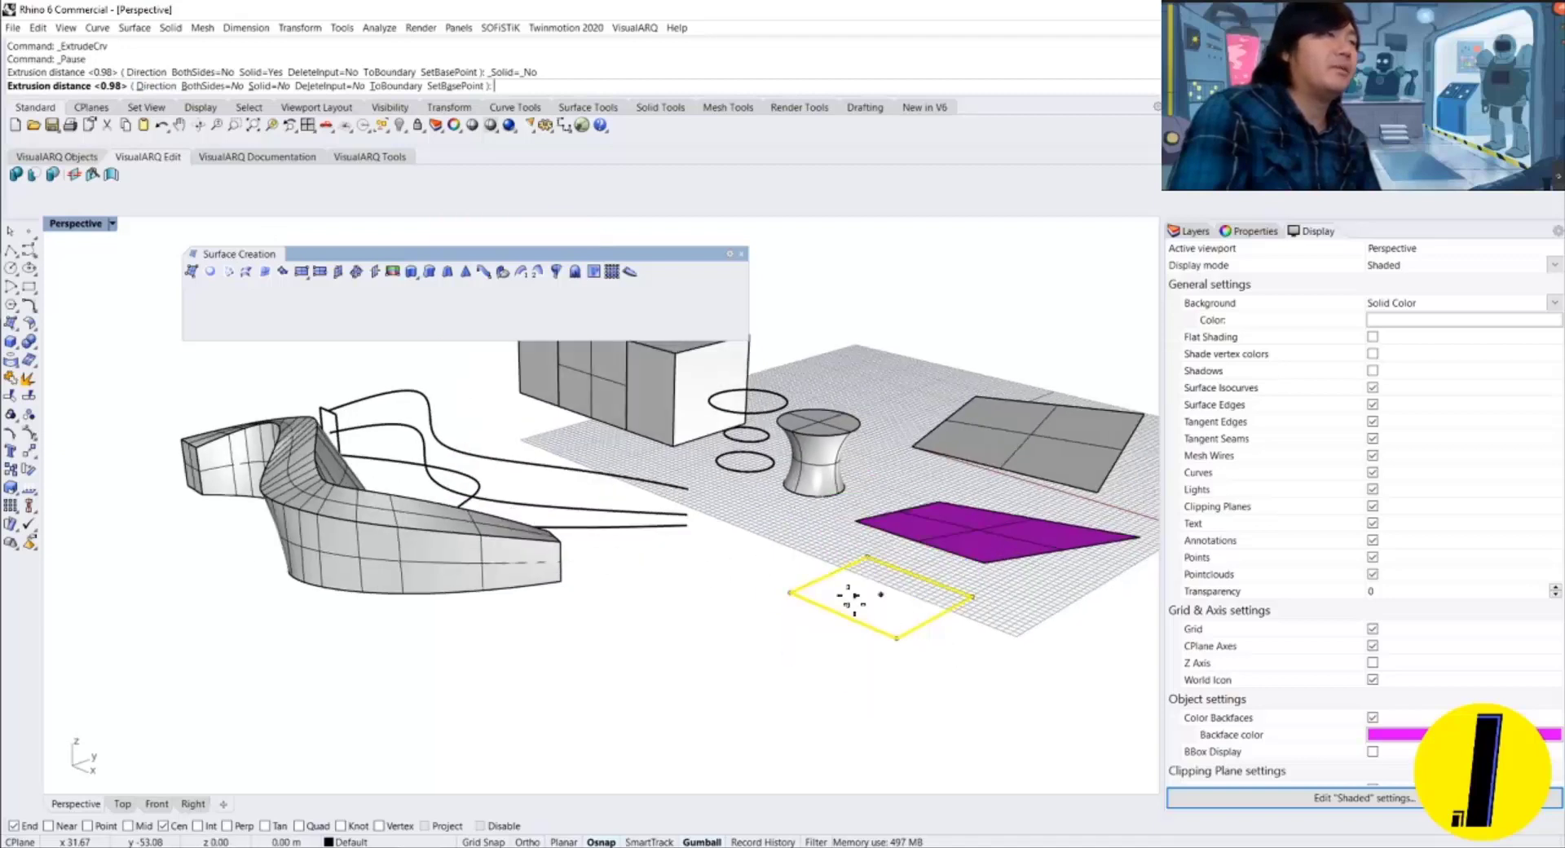
right_click_drag(815, 508, 714, 526, "shift")
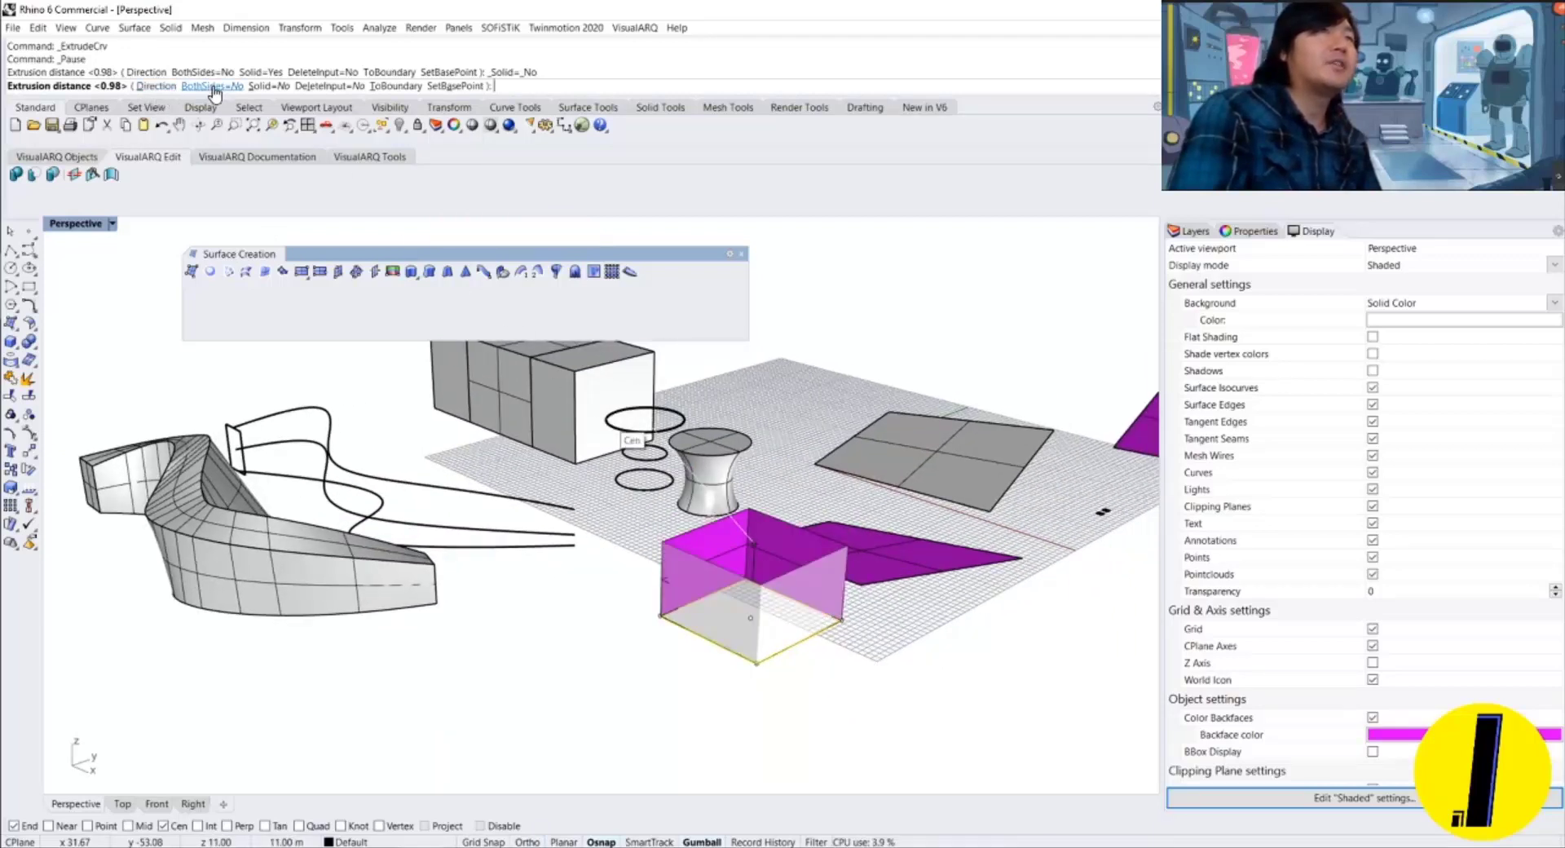
left_click(267, 85)
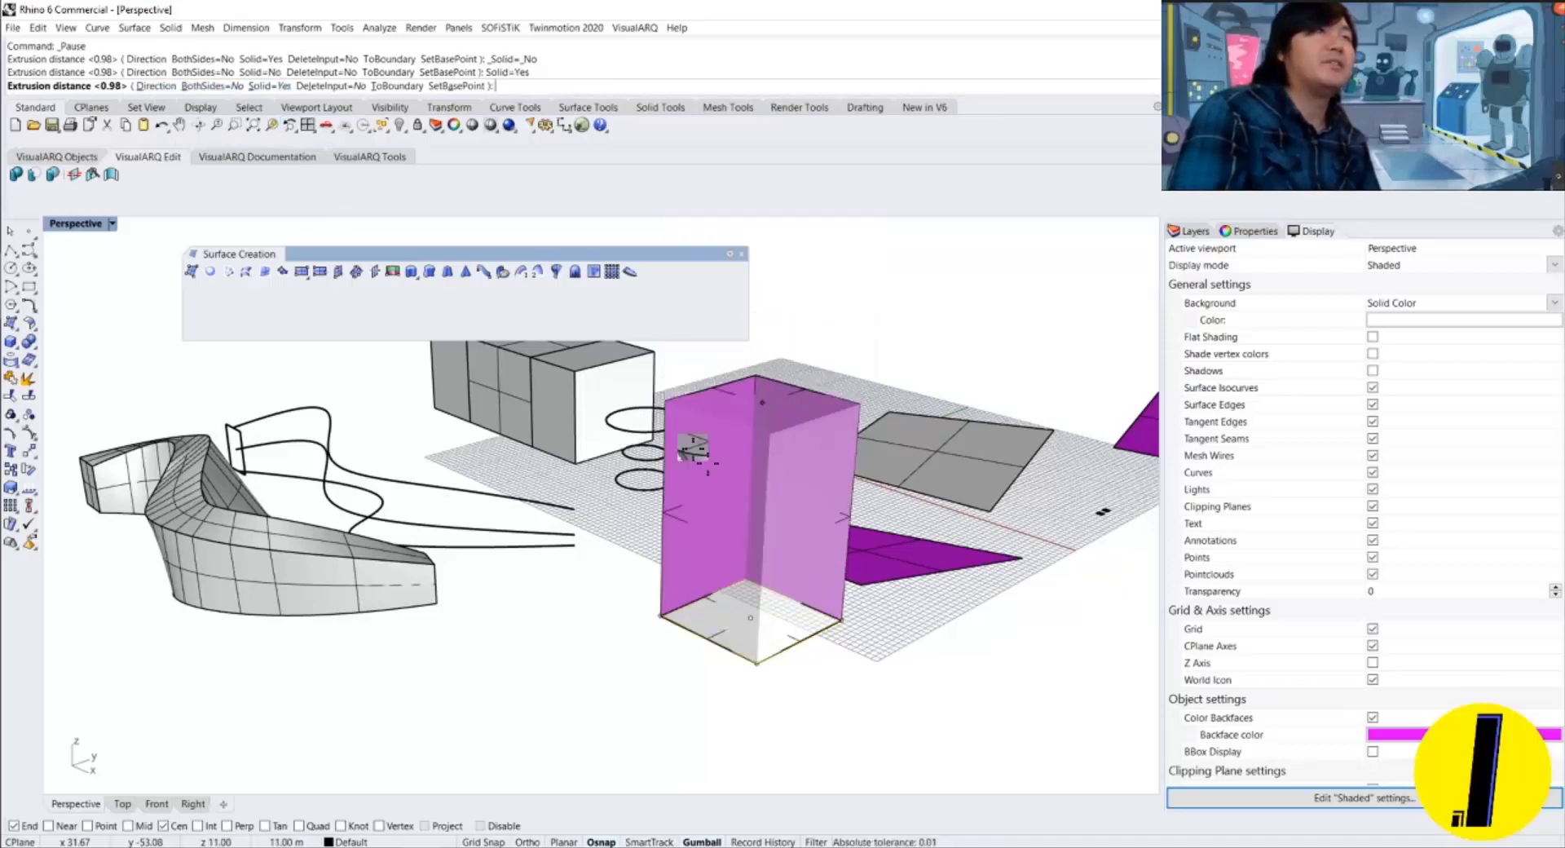
type("10m")
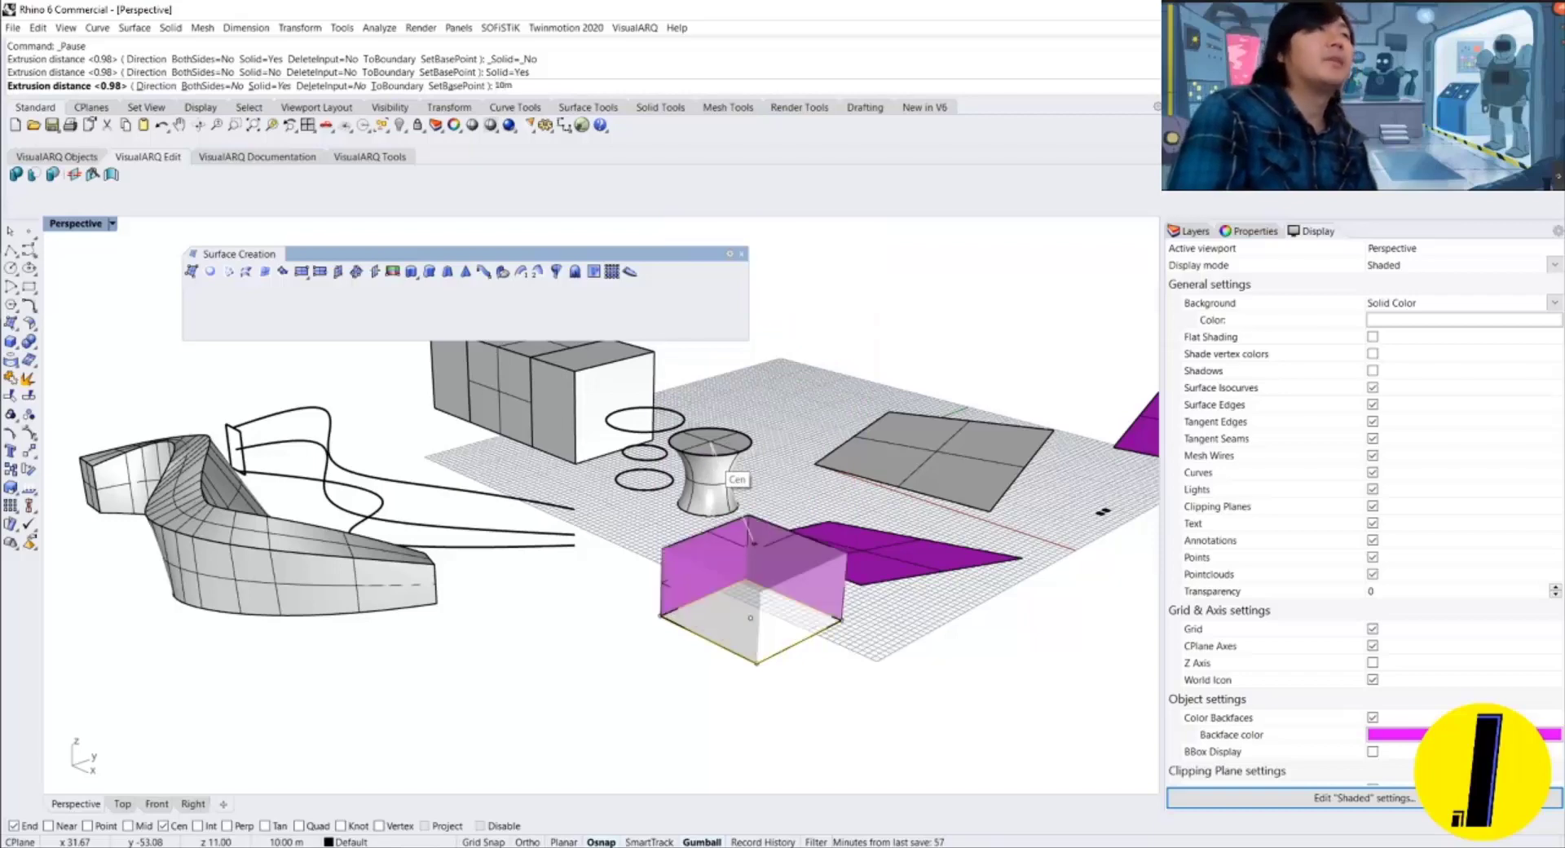
key("Return")
key("Escape")
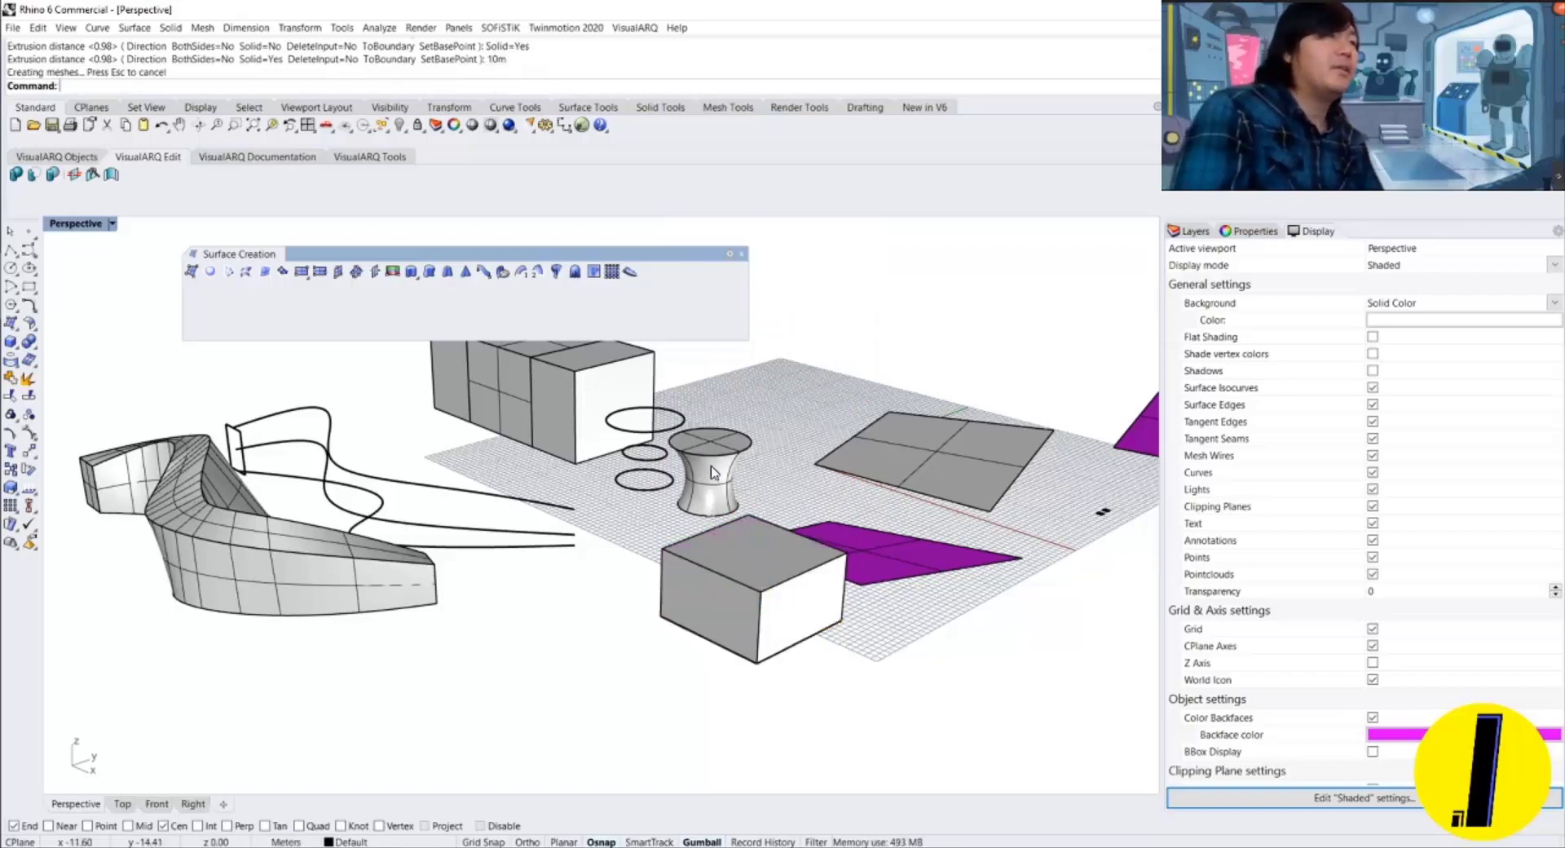
Move the extruded box along Y, away from its base rectangle.
right_click_drag(702, 505, 613, 550)
right_click_drag(428, 621, 599, 595, "shift")
left_click(599, 597)
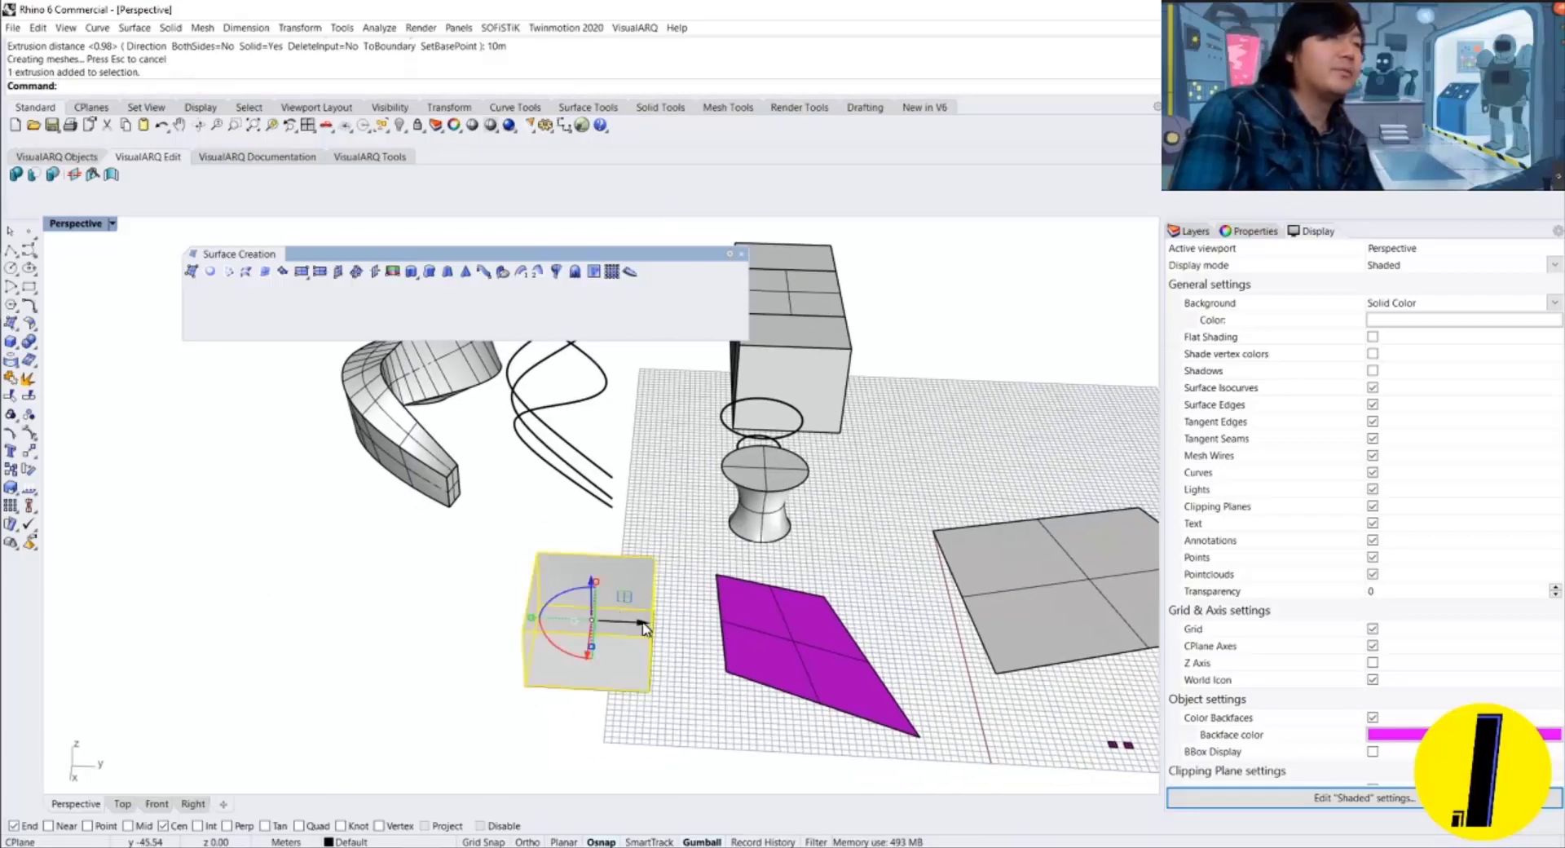
left_click_drag(642, 623, 482, 622)
key("Escape")
right_click_drag(482, 623, 515, 593)
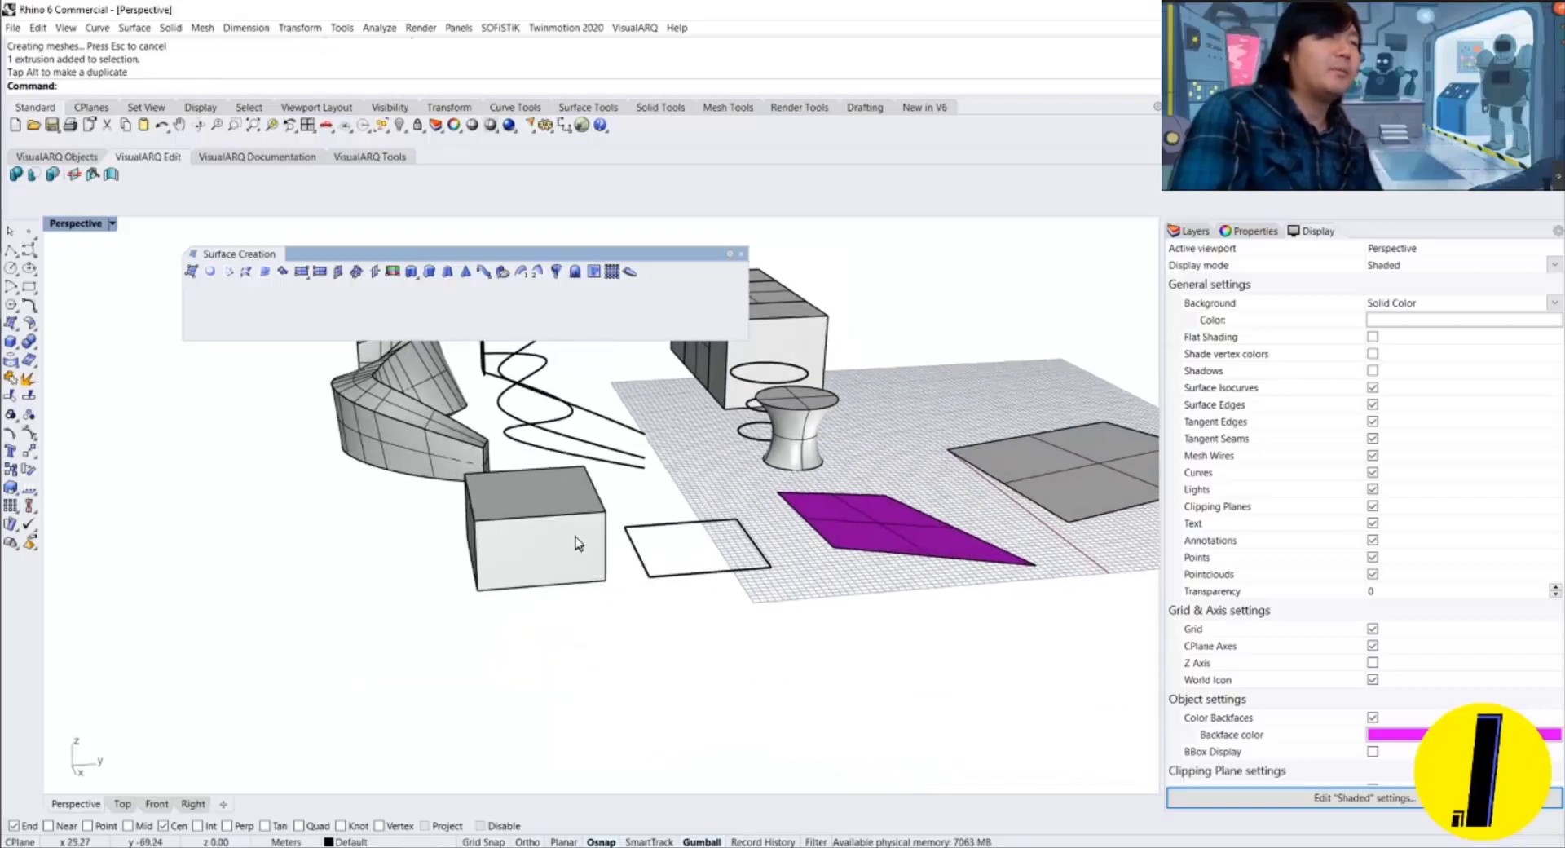
Check the extruded box's object type in its object description with the What command.
left_click(577, 543)
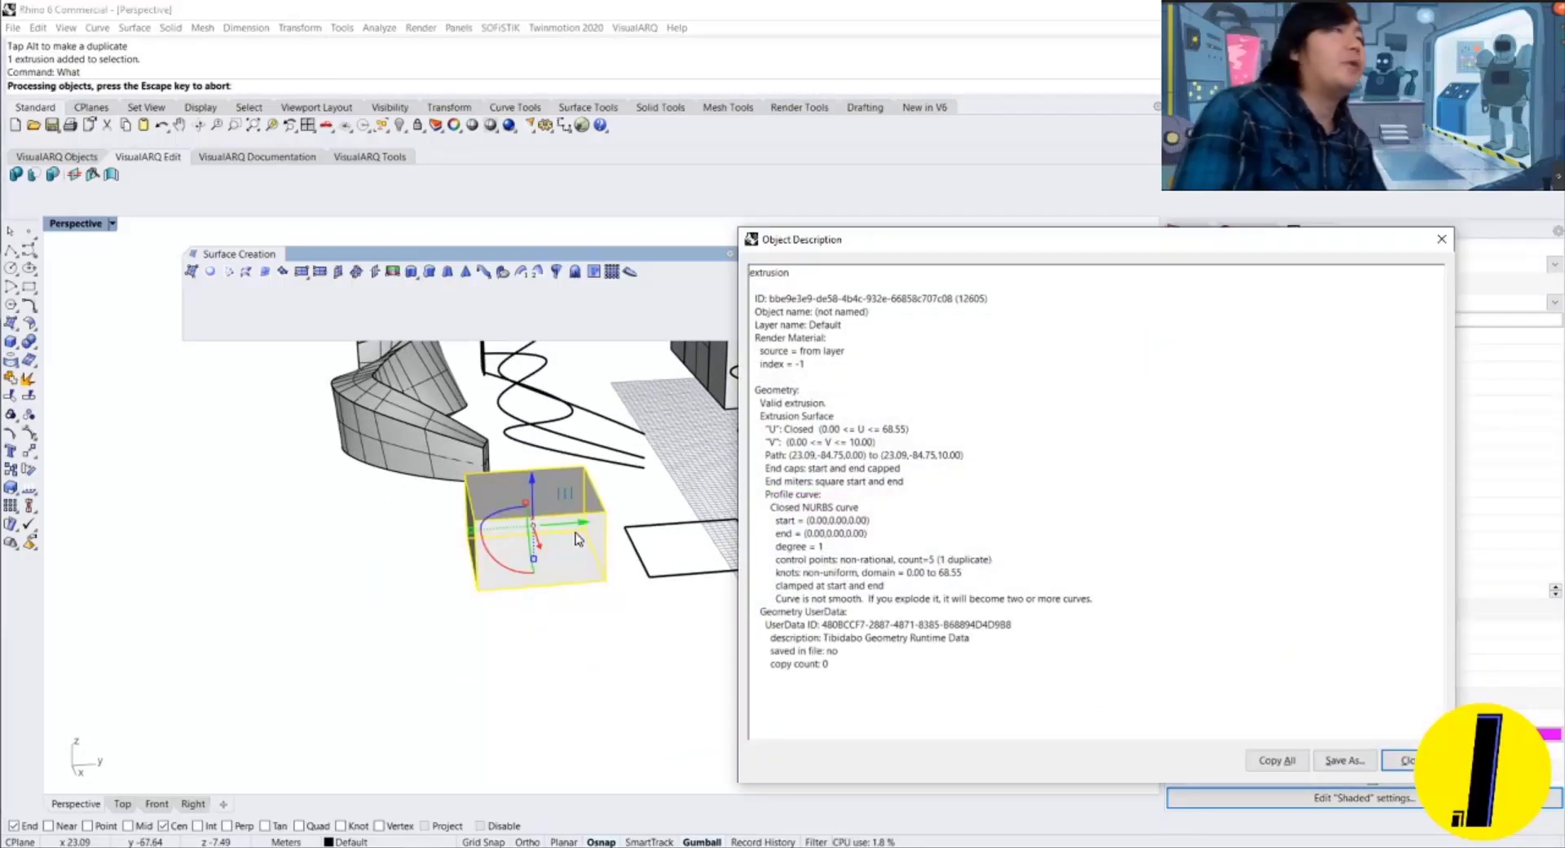
double_click(776, 273)
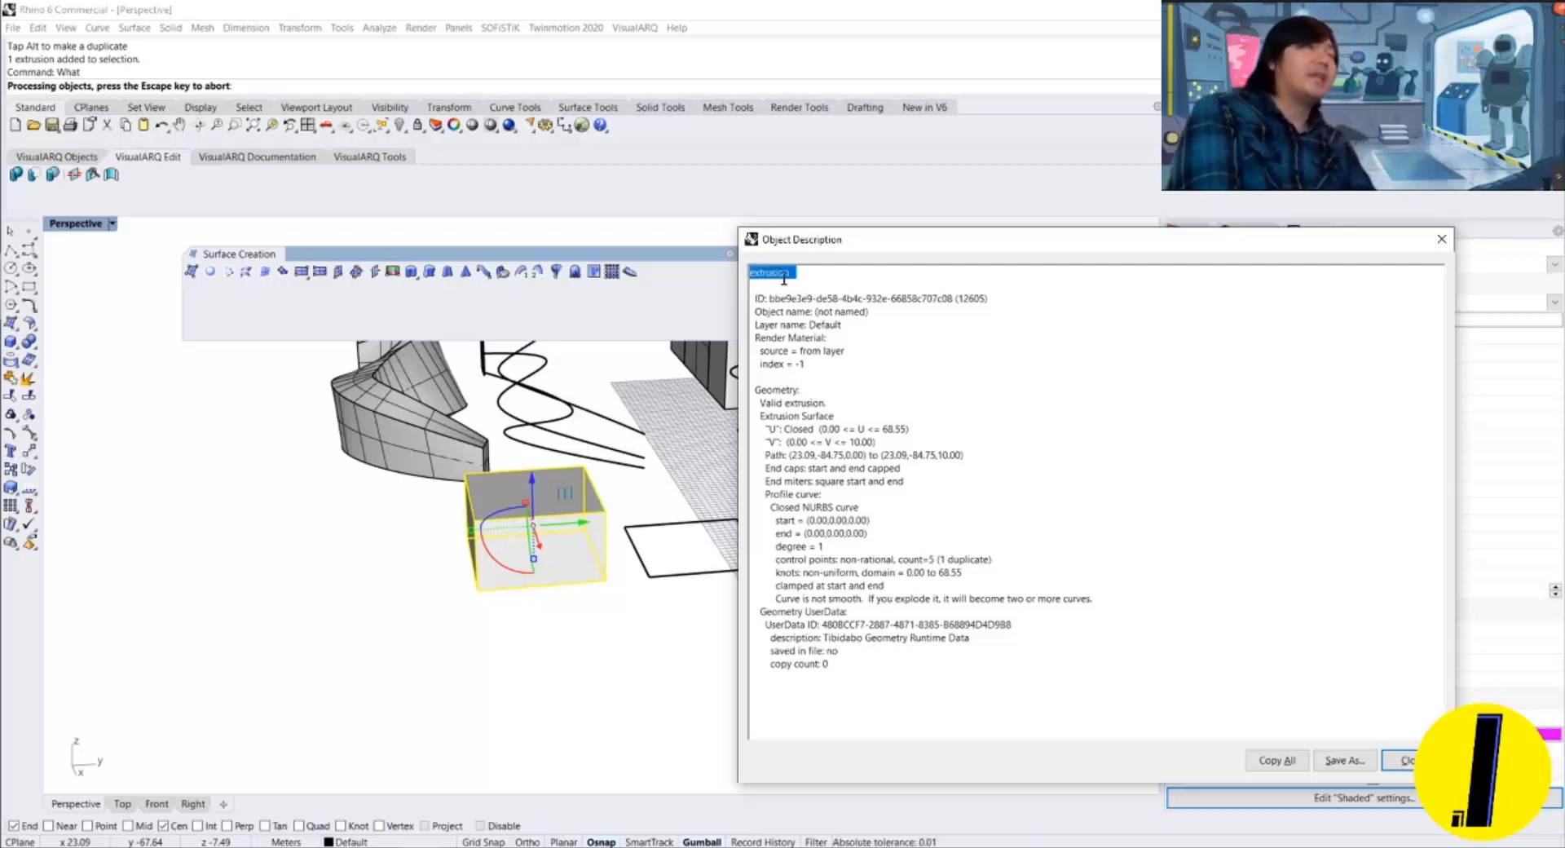
left_click(786, 283)
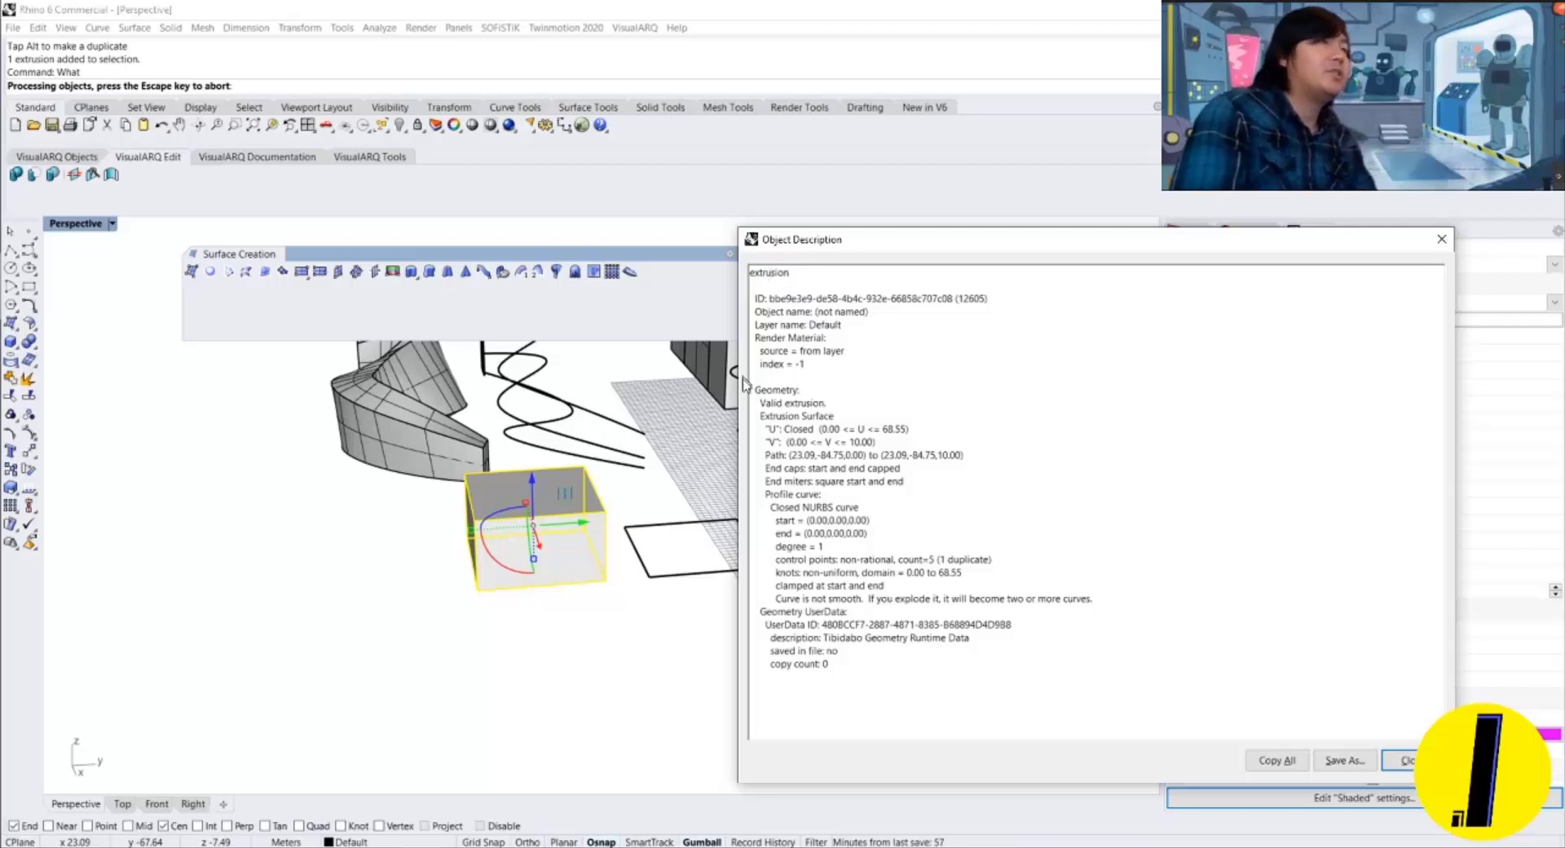
key("Escape")
left_click(592, 611)
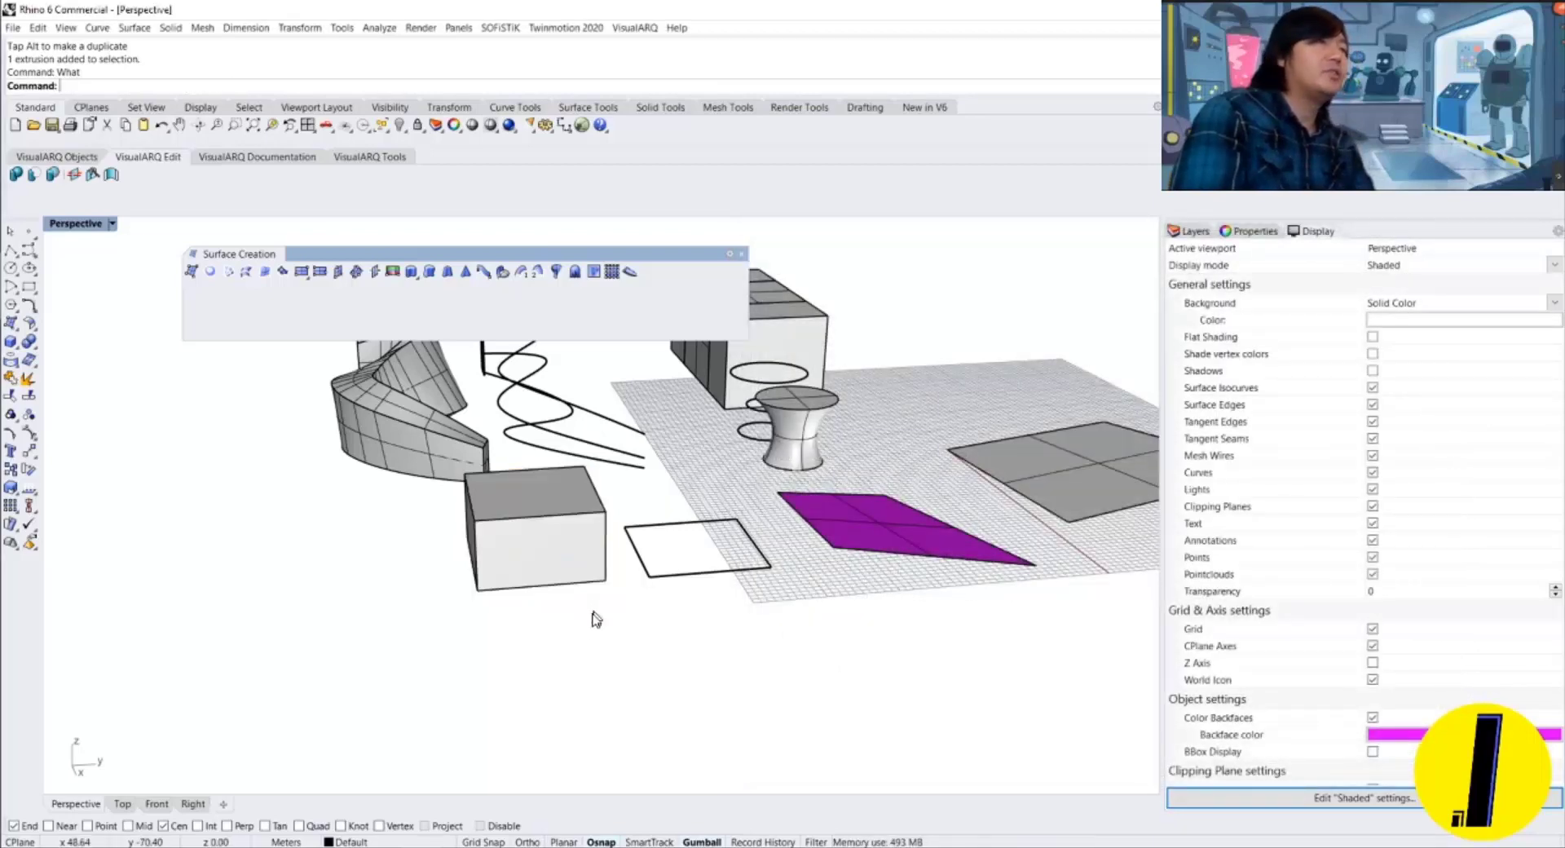
Compare the capped sweep with the extruded box from several angles.
right_click_drag(556, 616, 712, 601)
left_click(683, 597)
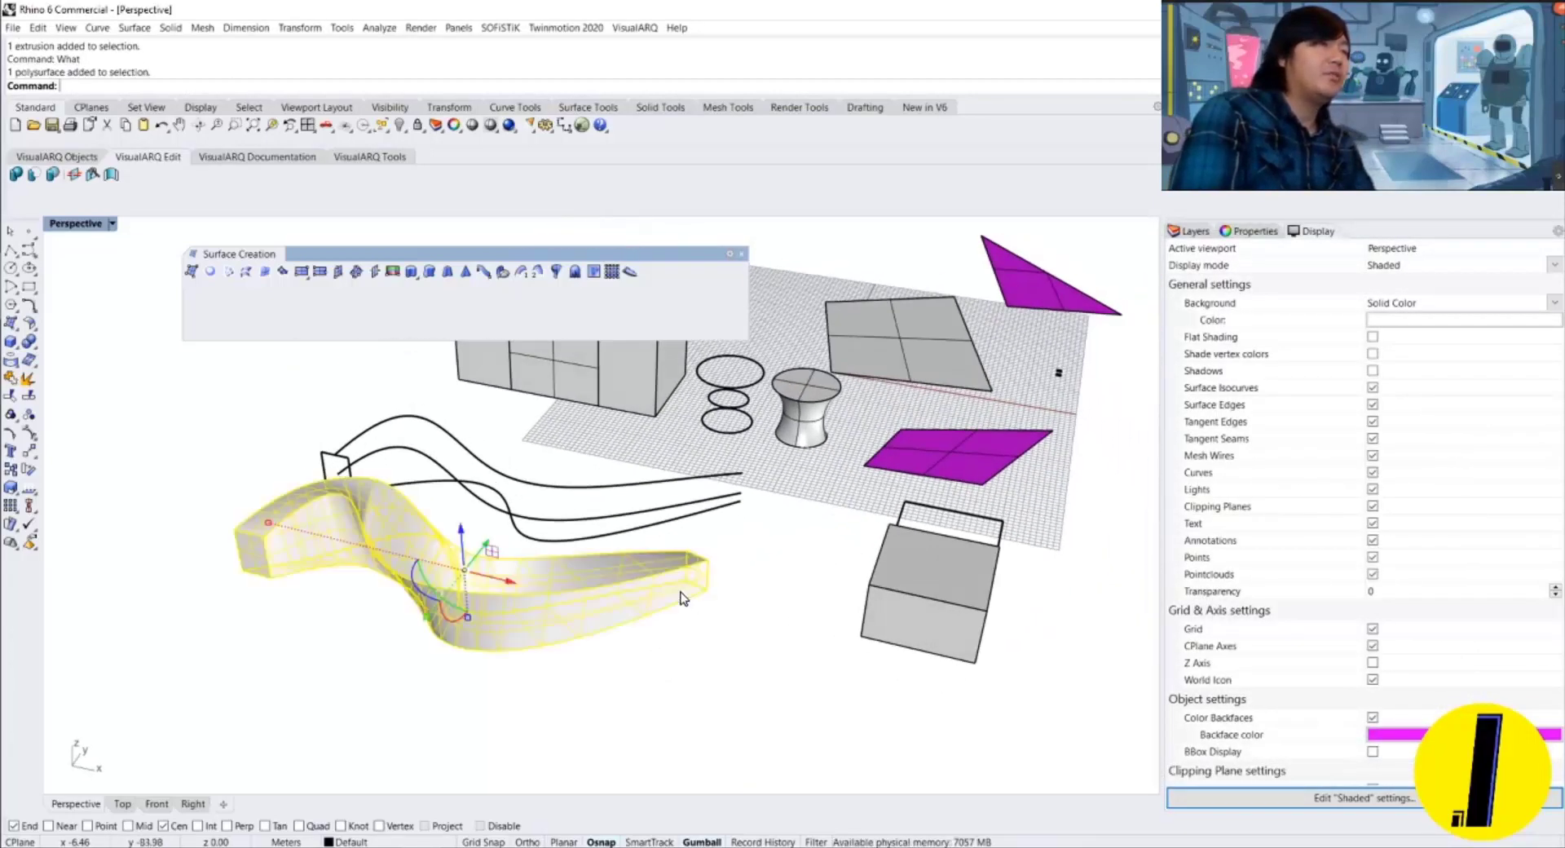
left_click(925, 584)
key("Escape")
right_click_drag(962, 566, 779, 609)
scroll(779, 615, "up", 3)
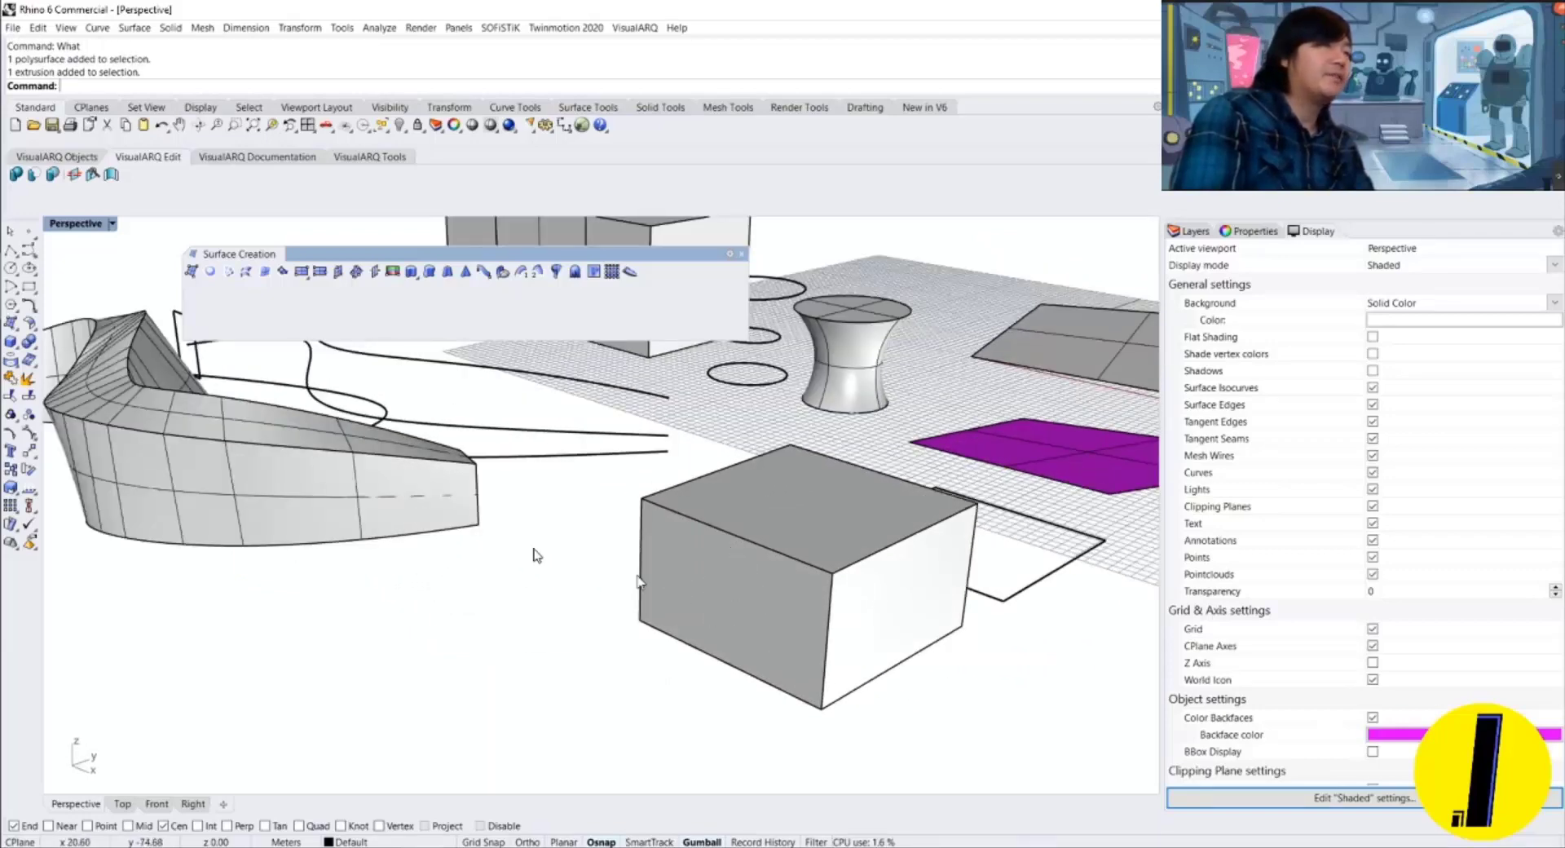
right_click_drag(534, 555, 543, 454)
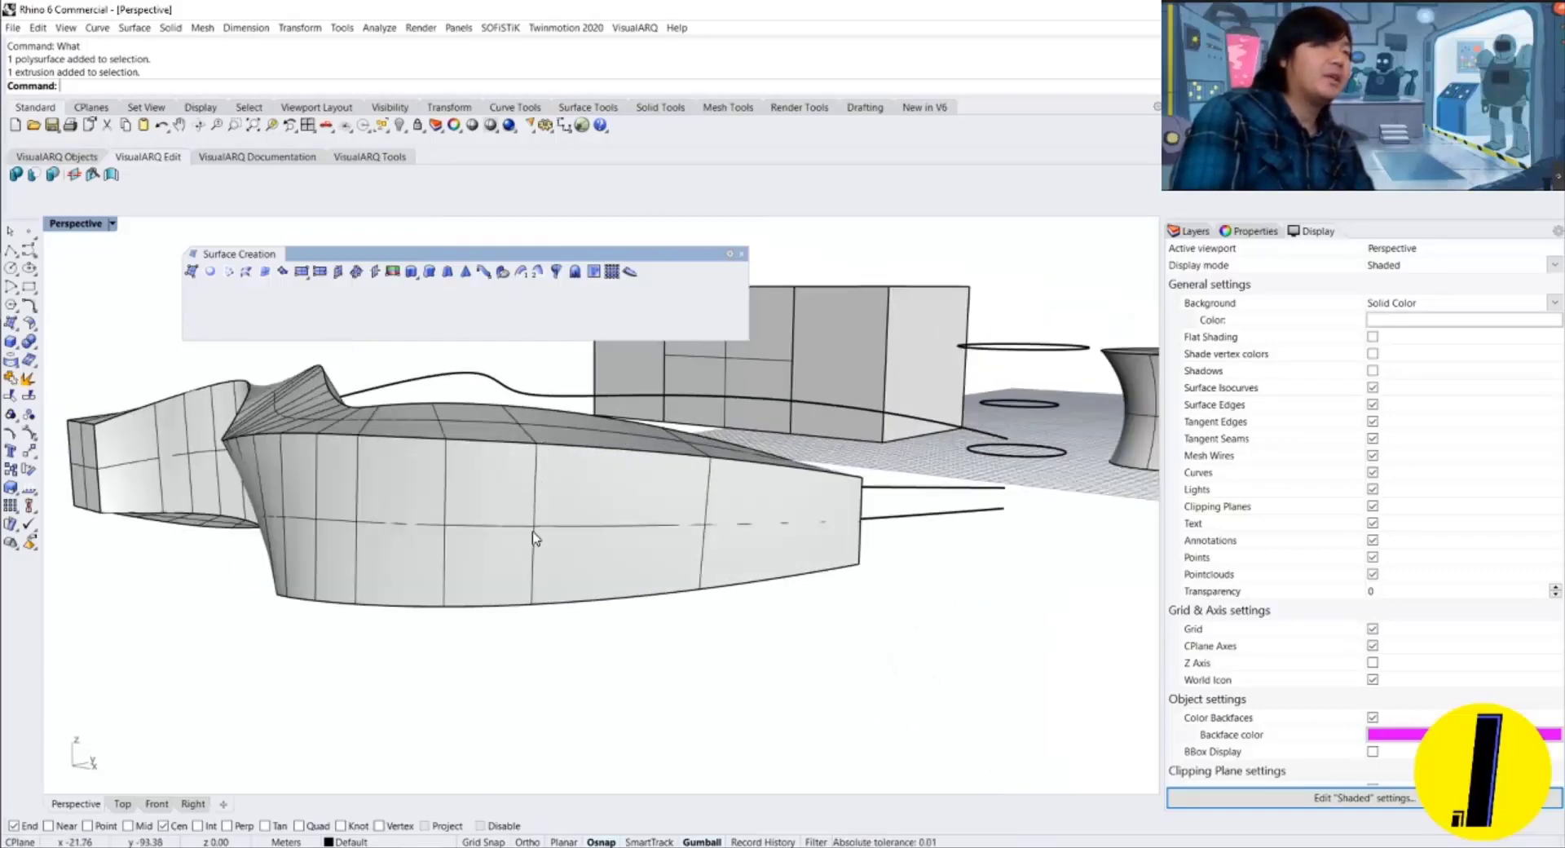
right_click_drag(733, 513, 508, 527)
right_click_drag(399, 586, 405, 549)
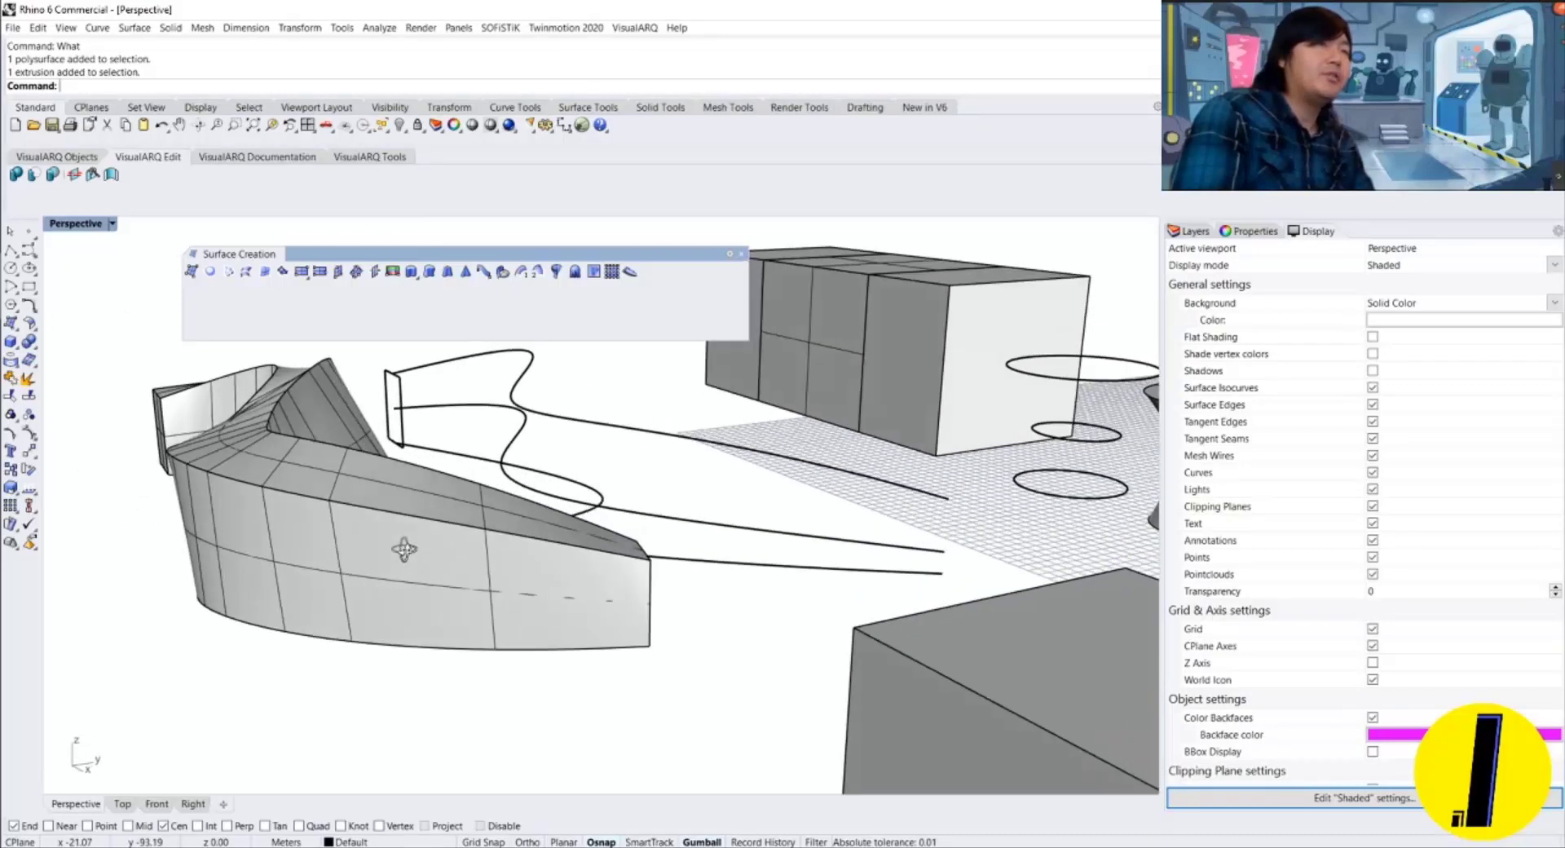
Explode the extruded box into separate surfaces and pick its front face to check the separation.
right_click_drag(275, 486, 379, 587)
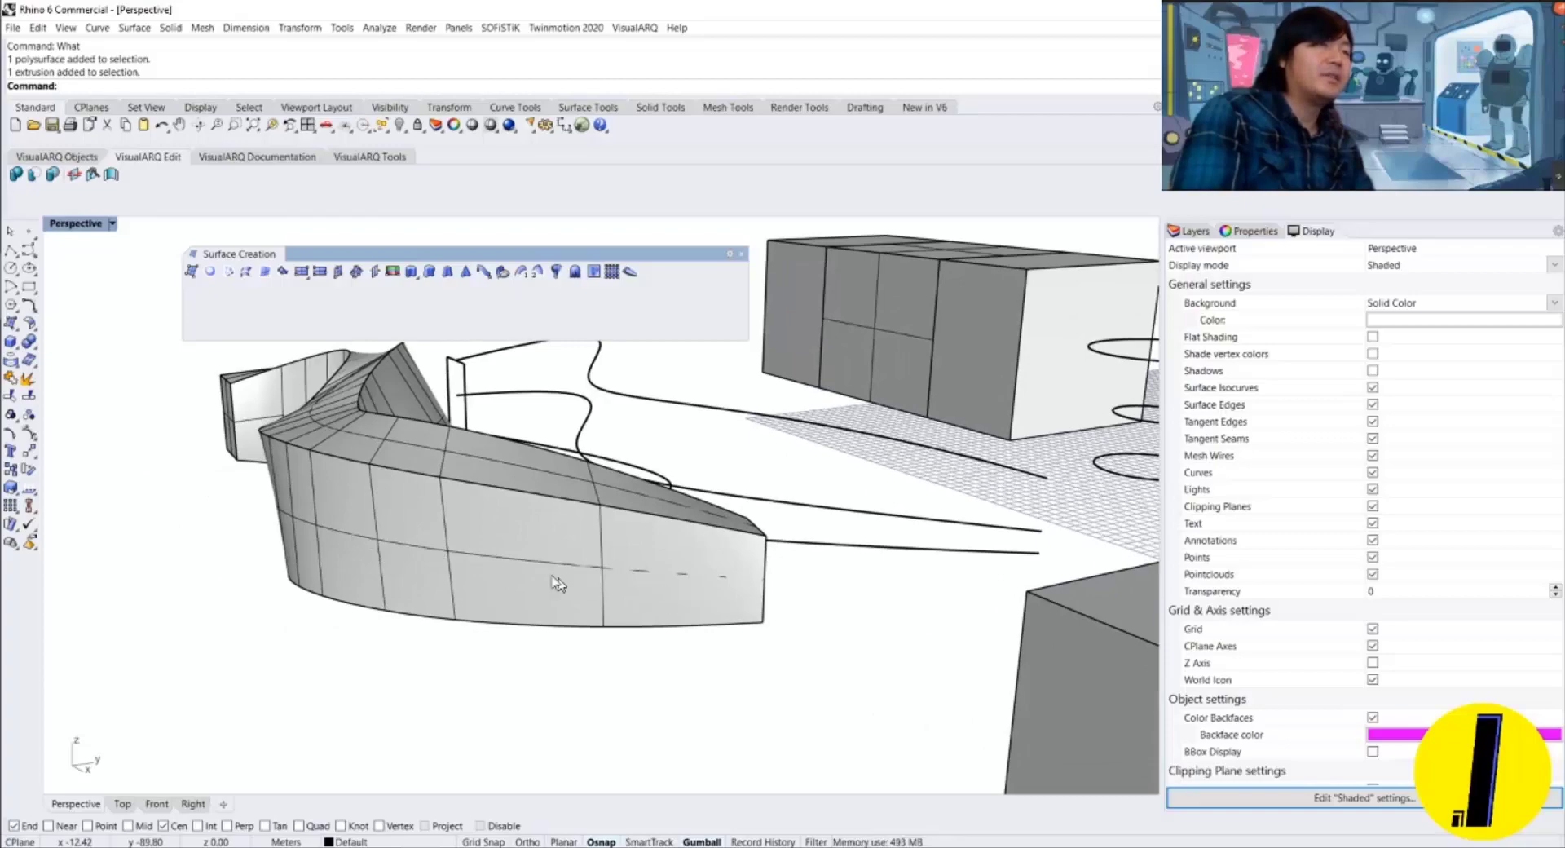
right_click_drag(557, 582, 505, 542)
right_click_drag(737, 597, 616, 611, "shift")
left_click(651, 599)
key("Escape")
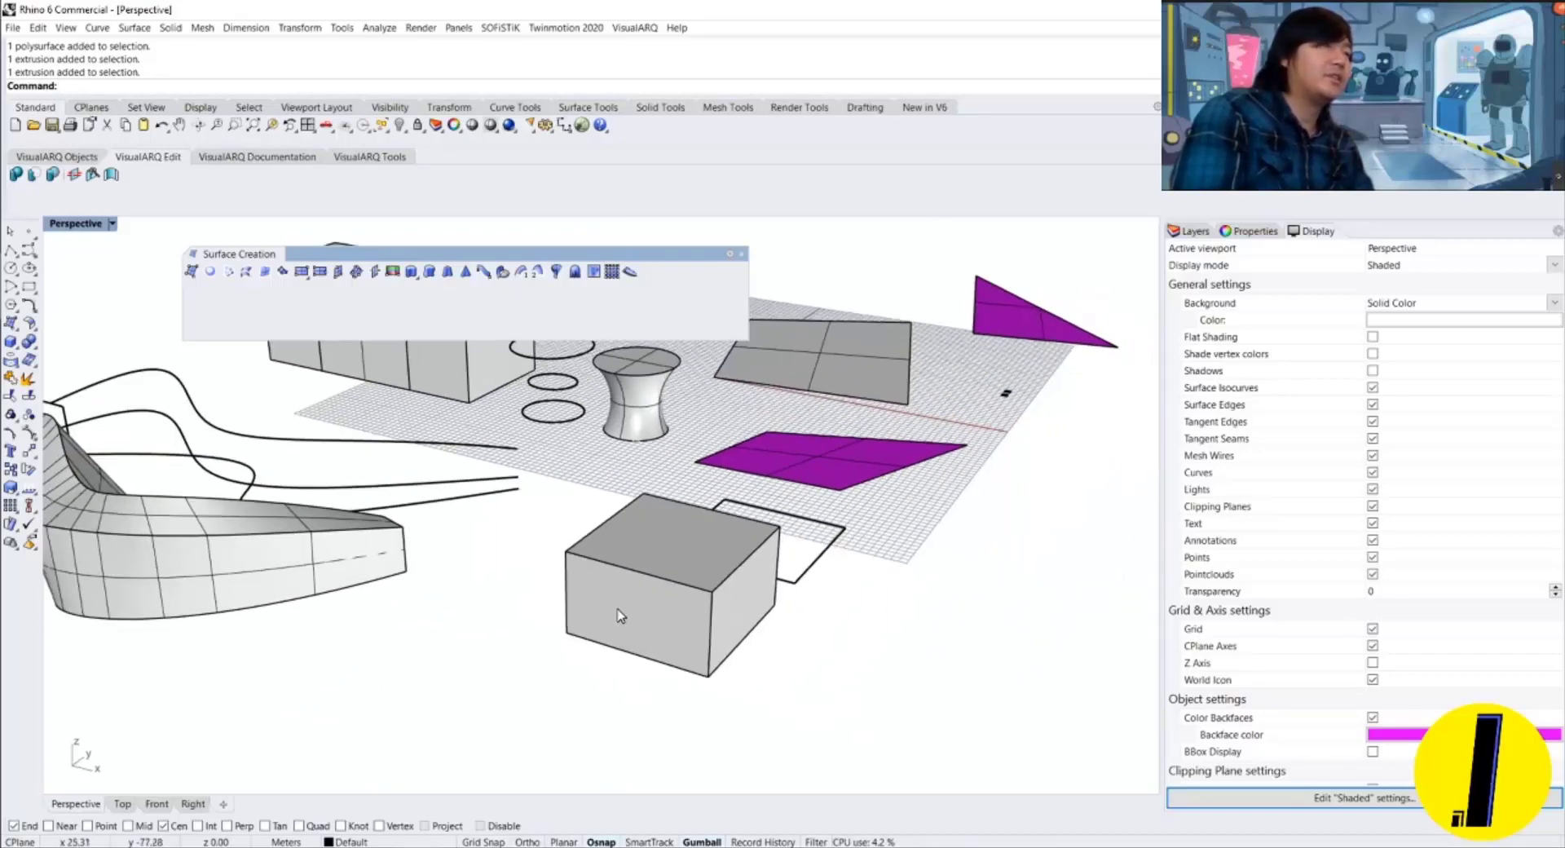
left_click(599, 581)
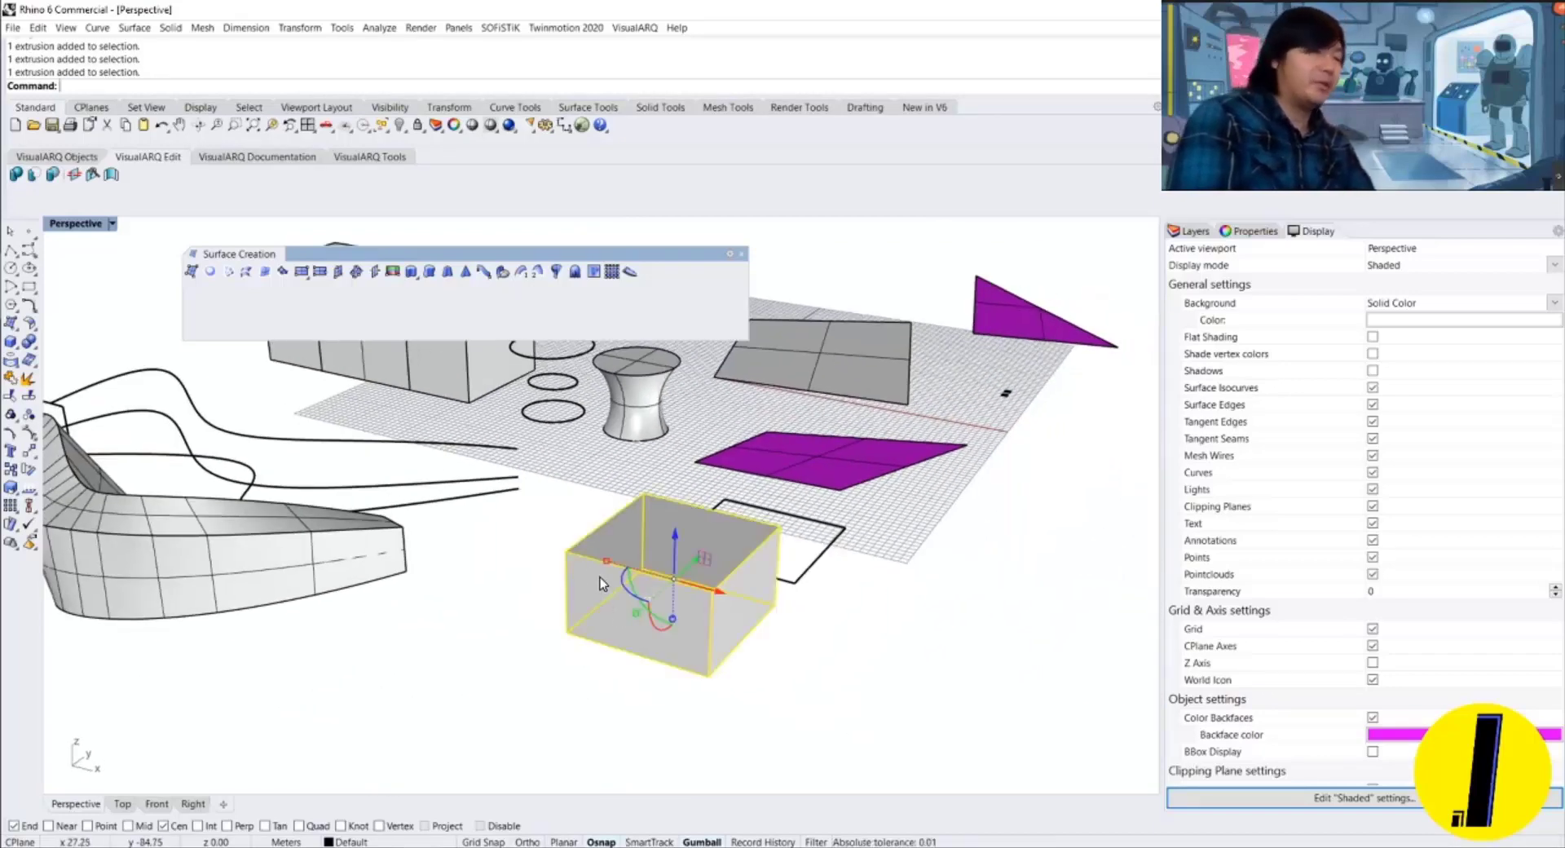
type("explode")
key("Return")
left_click(696, 607)
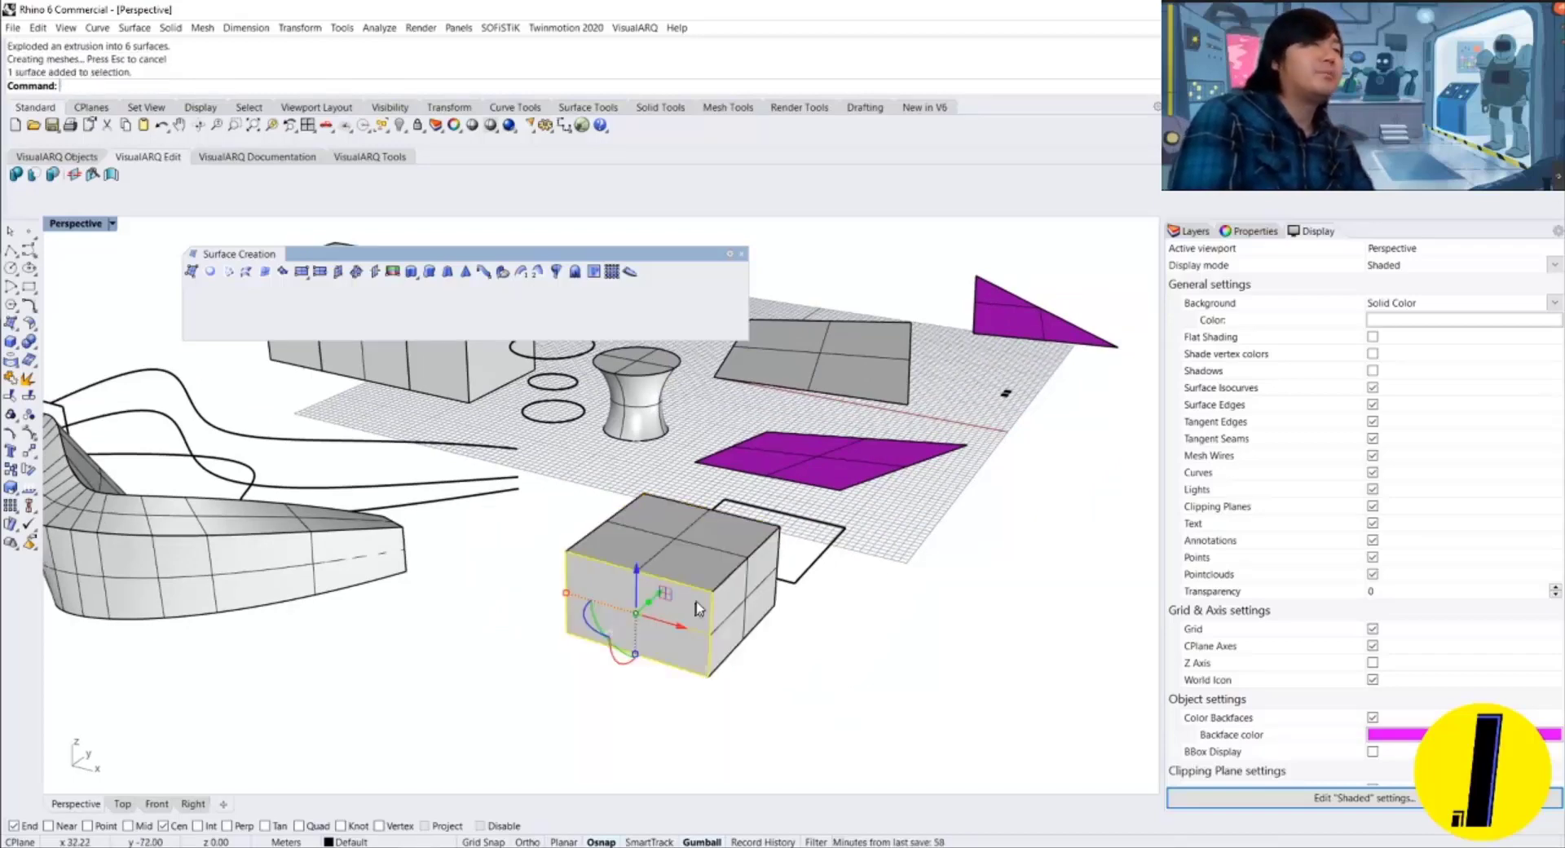
key("Escape")
Join all the exploded box surfaces into one closed polysurface.
right_click_drag(738, 607, 489, 650)
left_click_drag(505, 730, 308, 528)
type("jo")
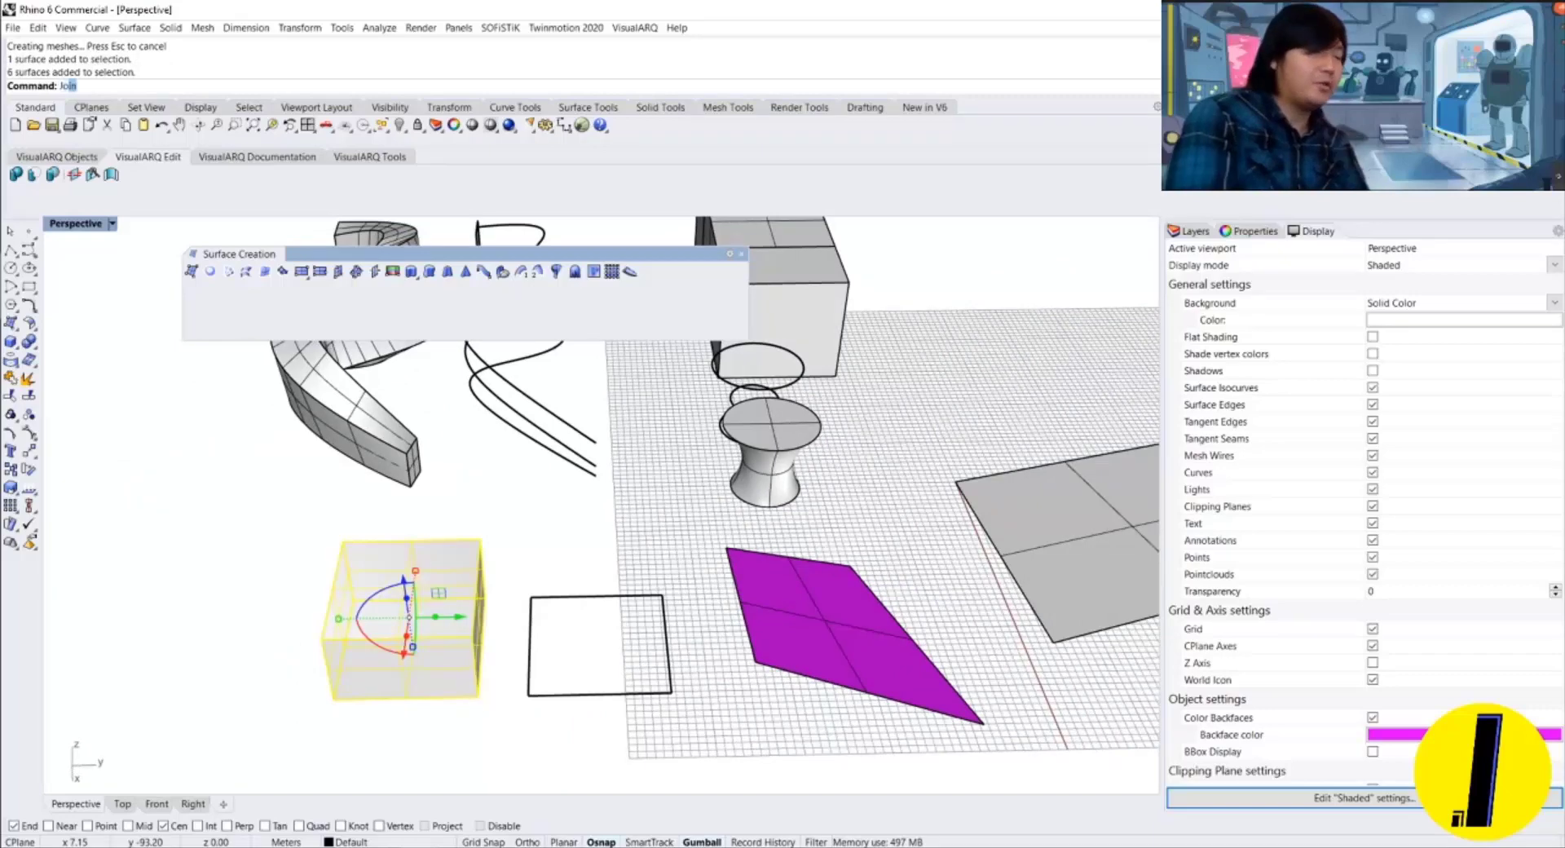
key("Return")
left_click(399, 550)
right_click_drag(399, 550, 573, 513)
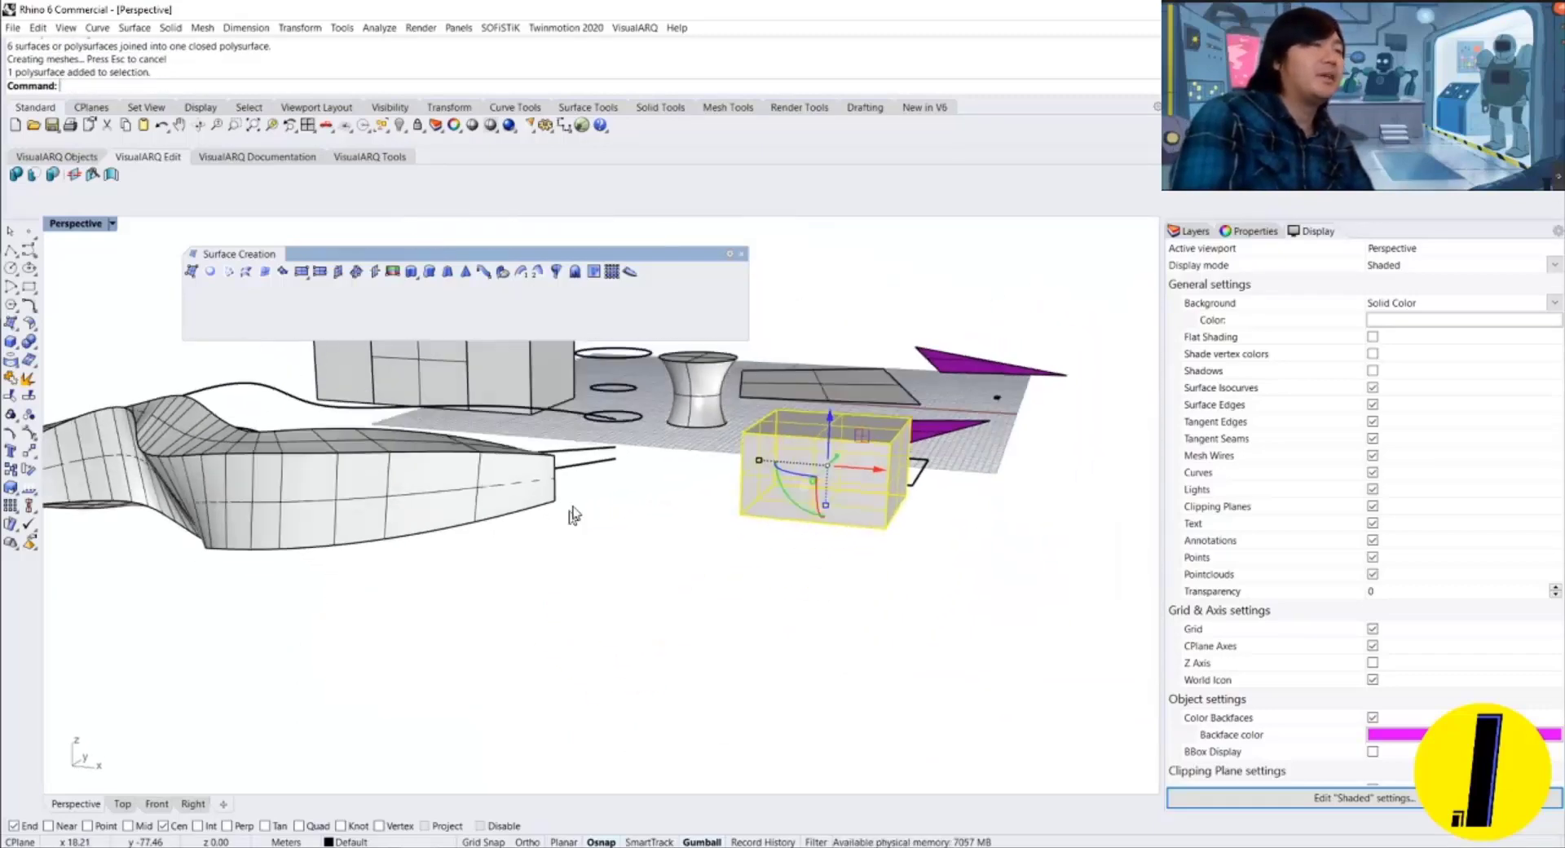
key("Escape")
Check the rejoined box's object type in its object description with the What command.
scroll(786, 417, "up", 4)
right_click_drag(839, 454, 757, 512)
left_click(756, 512)
type("W")
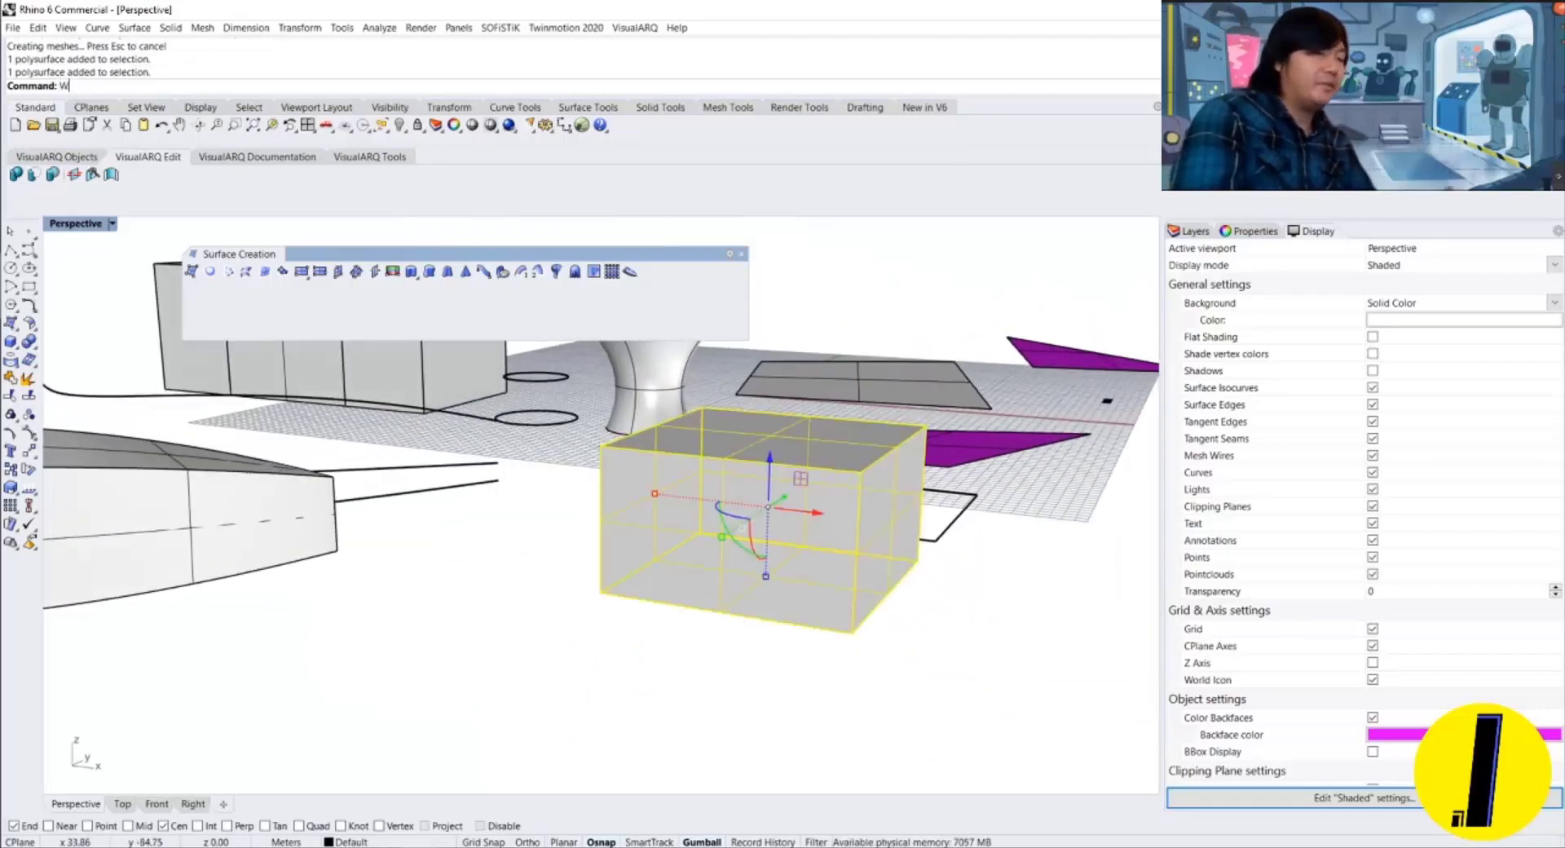
type("hat")
key("Return")
key("Escape")
key("Escape")
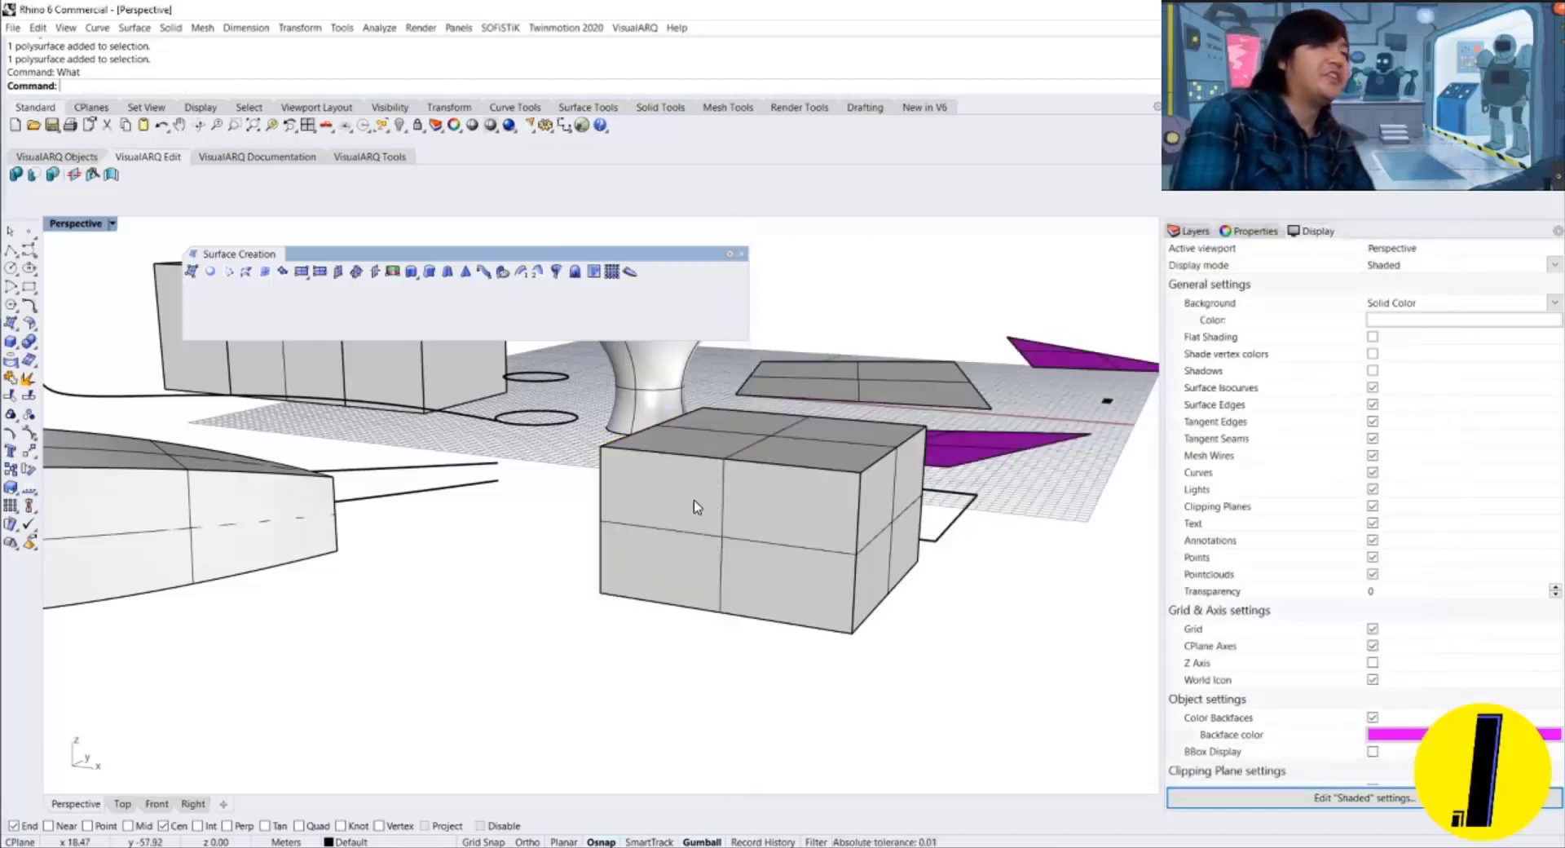
Extrude the upper long edge of the capped sweep straight up by about 21.93 m with Solid set to No.
scroll(694, 500, "down", 10)
right_click_drag(660, 524, 716, 588)
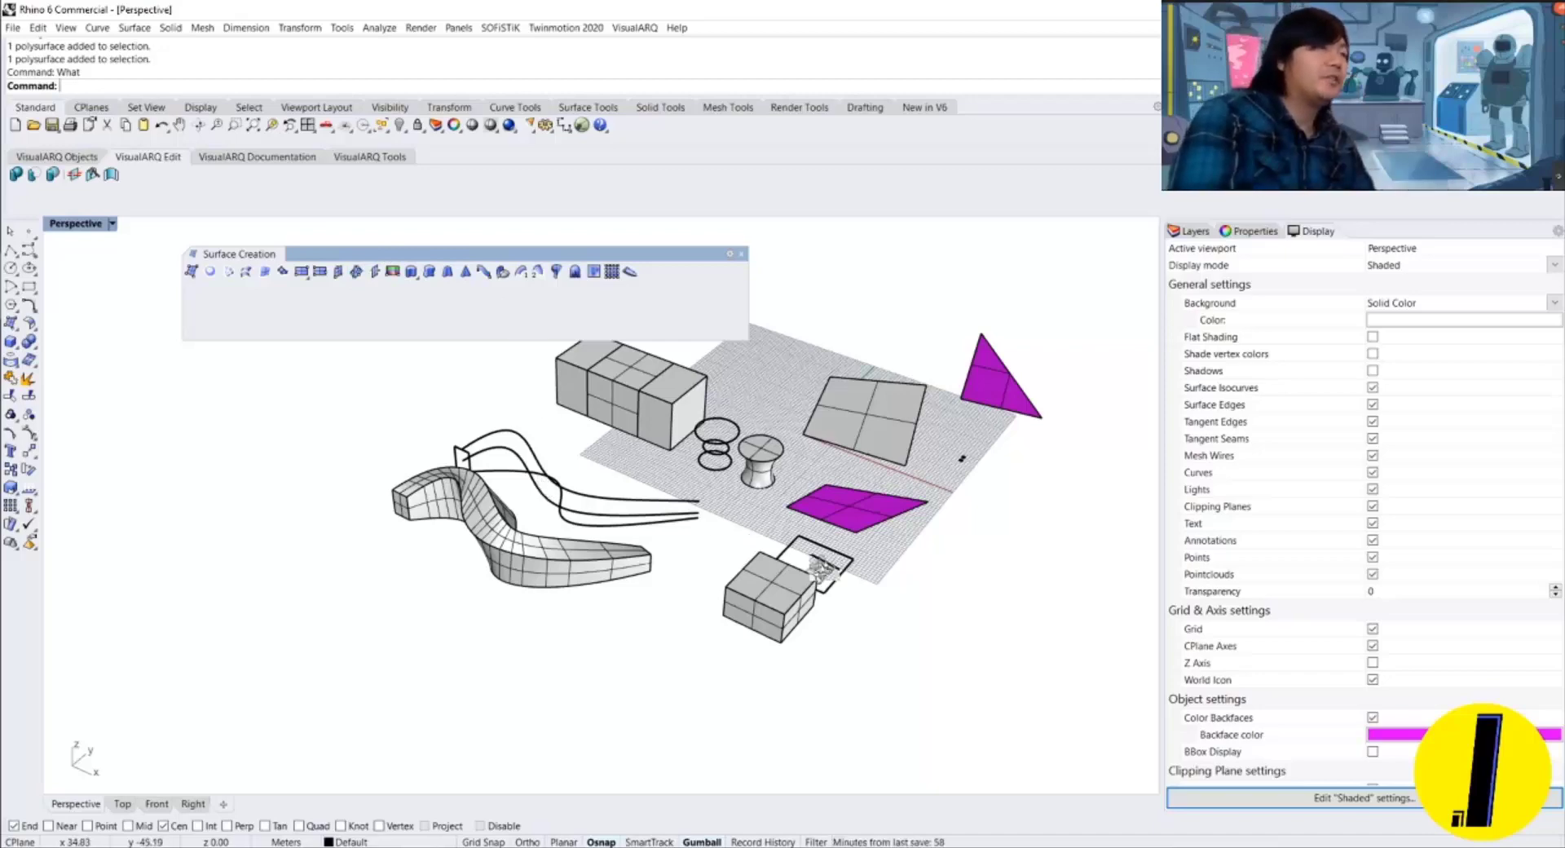
scroll(817, 568, "up", 6)
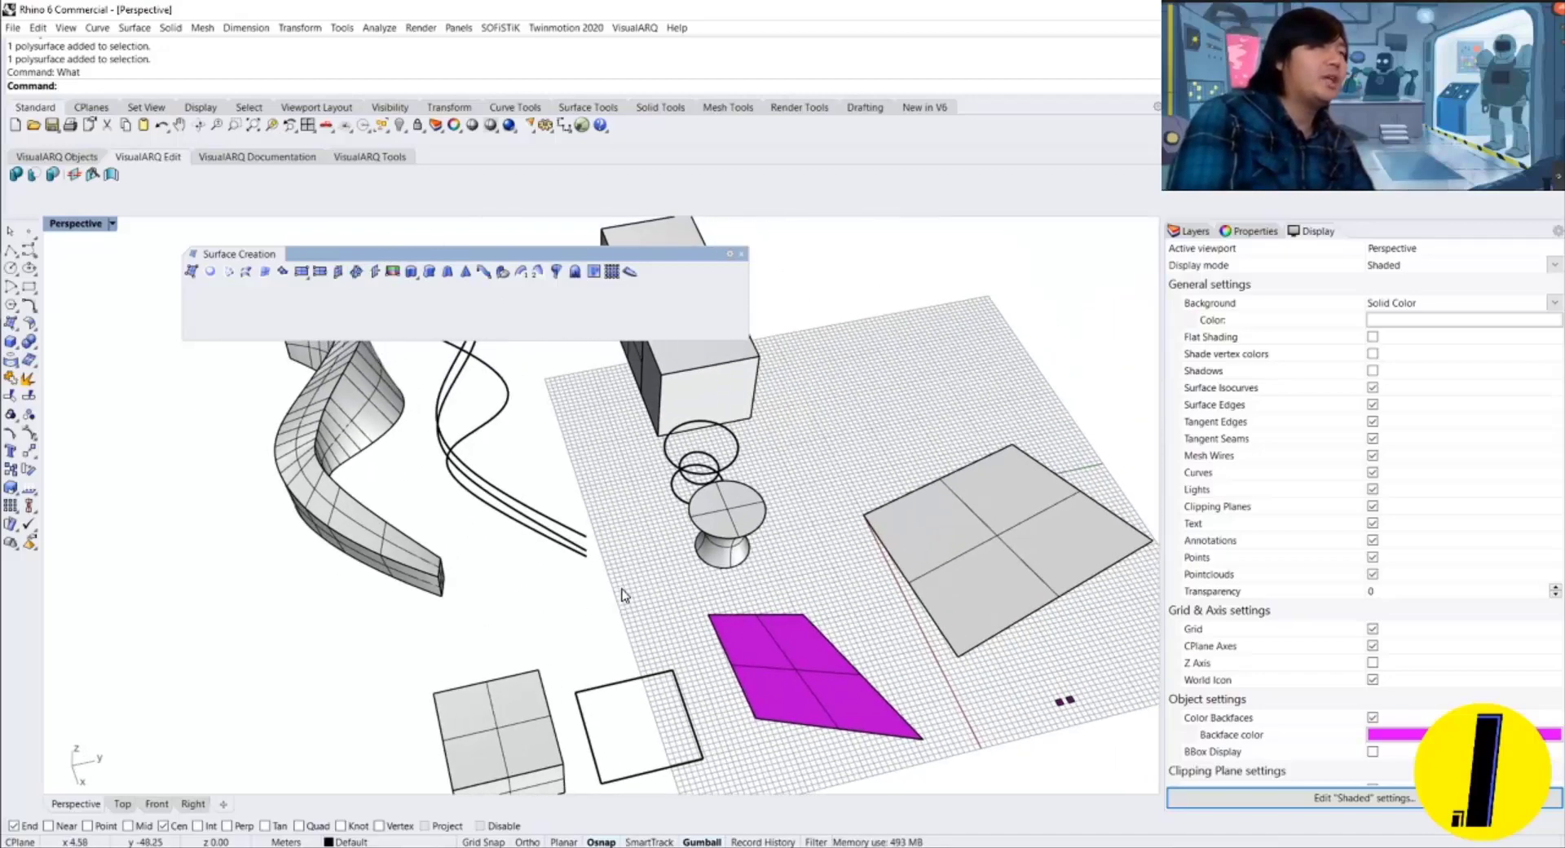
scroll(622, 594, "up", 8)
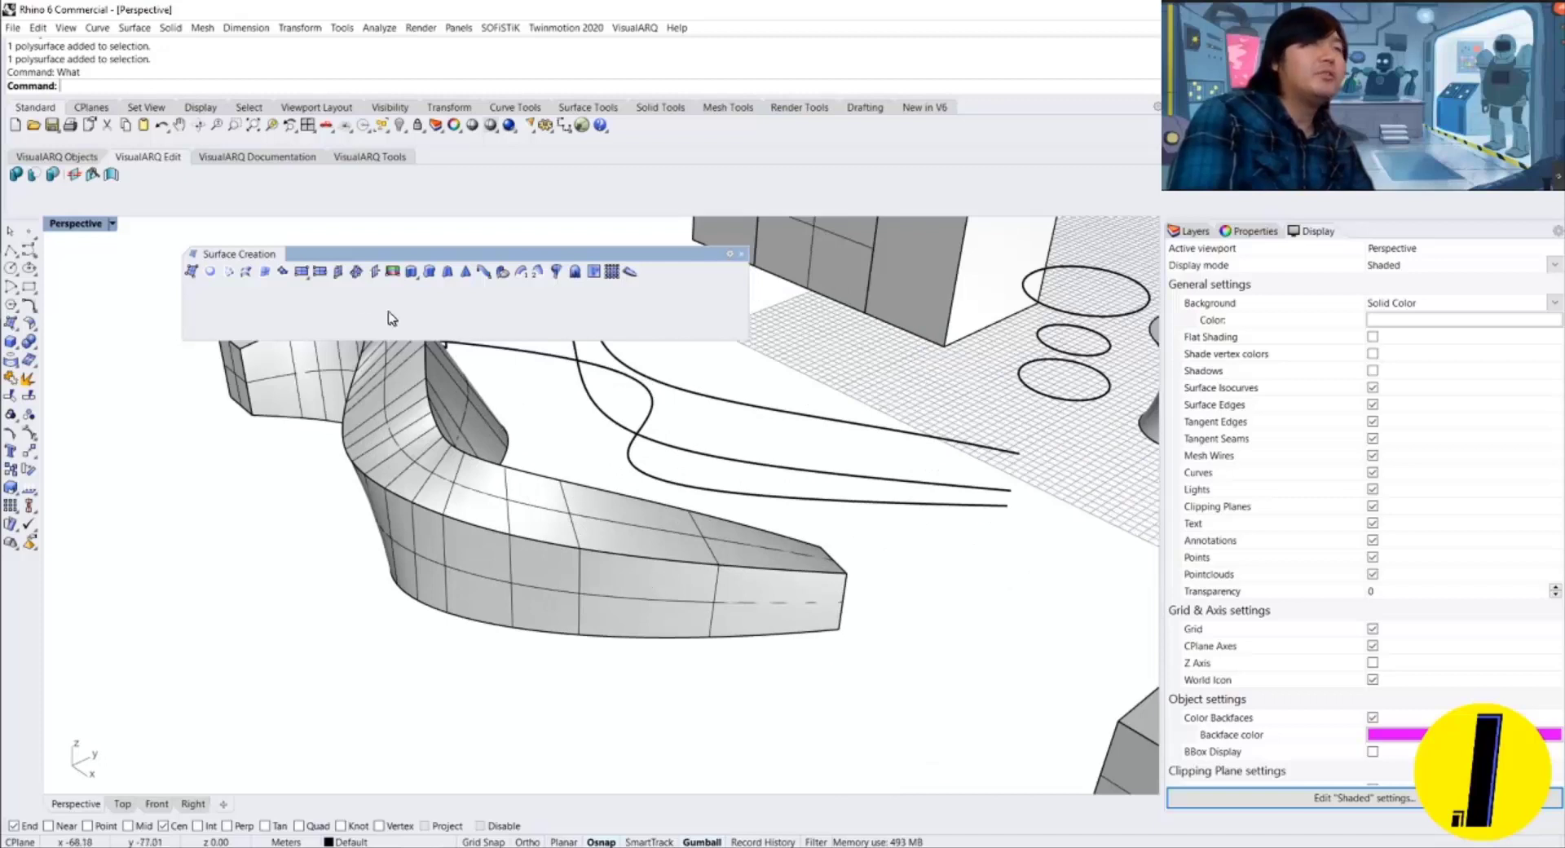
left_click(588, 549)
key("Return")
scroll(580, 396, "down", 5)
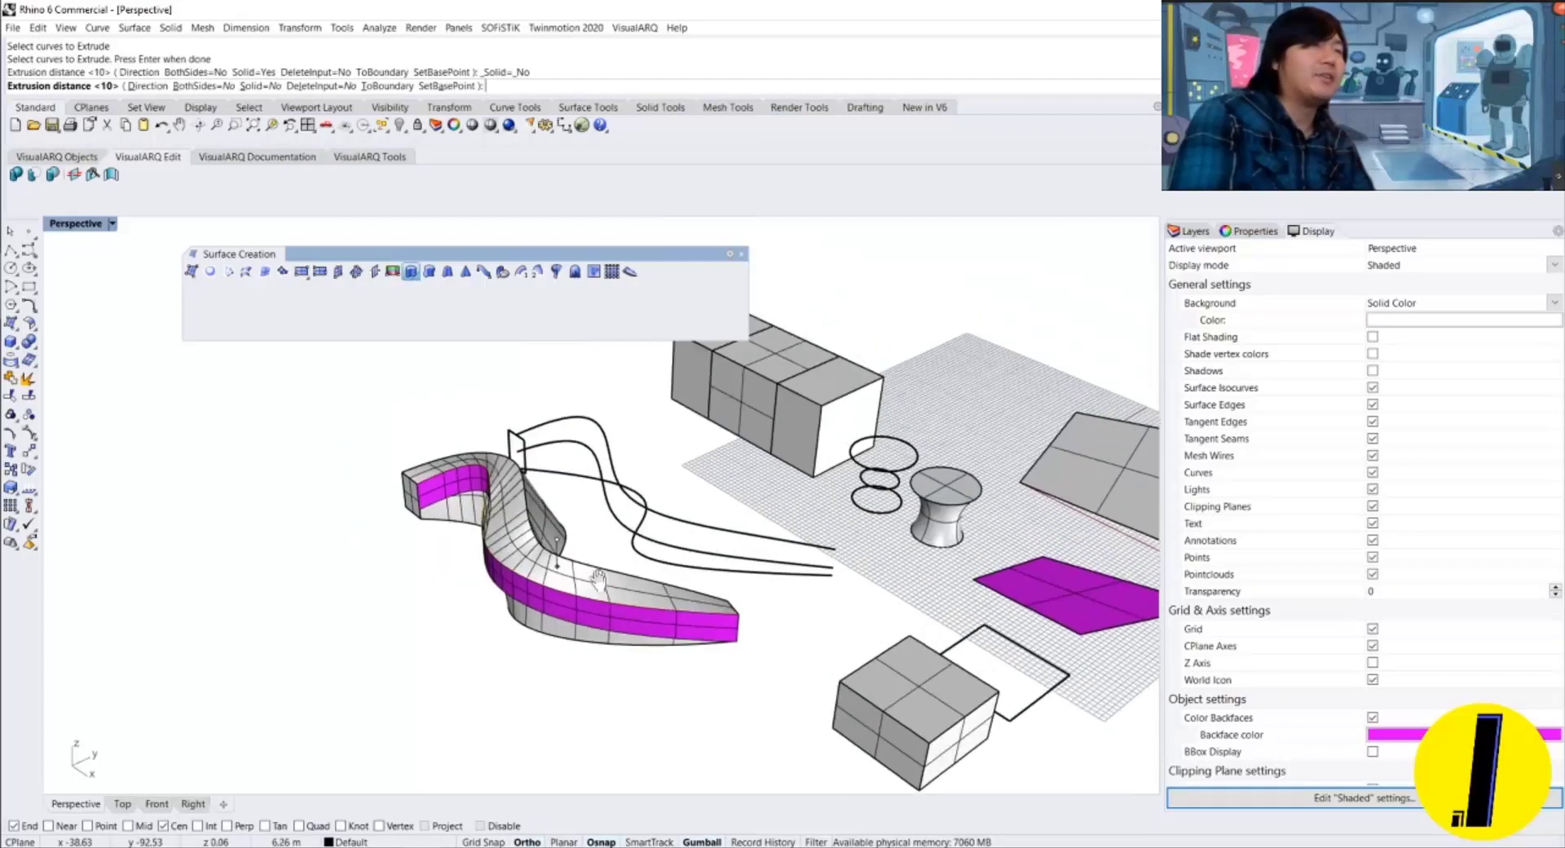
left_click(686, 465)
Extrude the new wall's top edge horizontally outward by about 38.02 m, using a custom two-point Direction.
right_click_drag(685, 481, 583, 479)
right_click(581, 479)
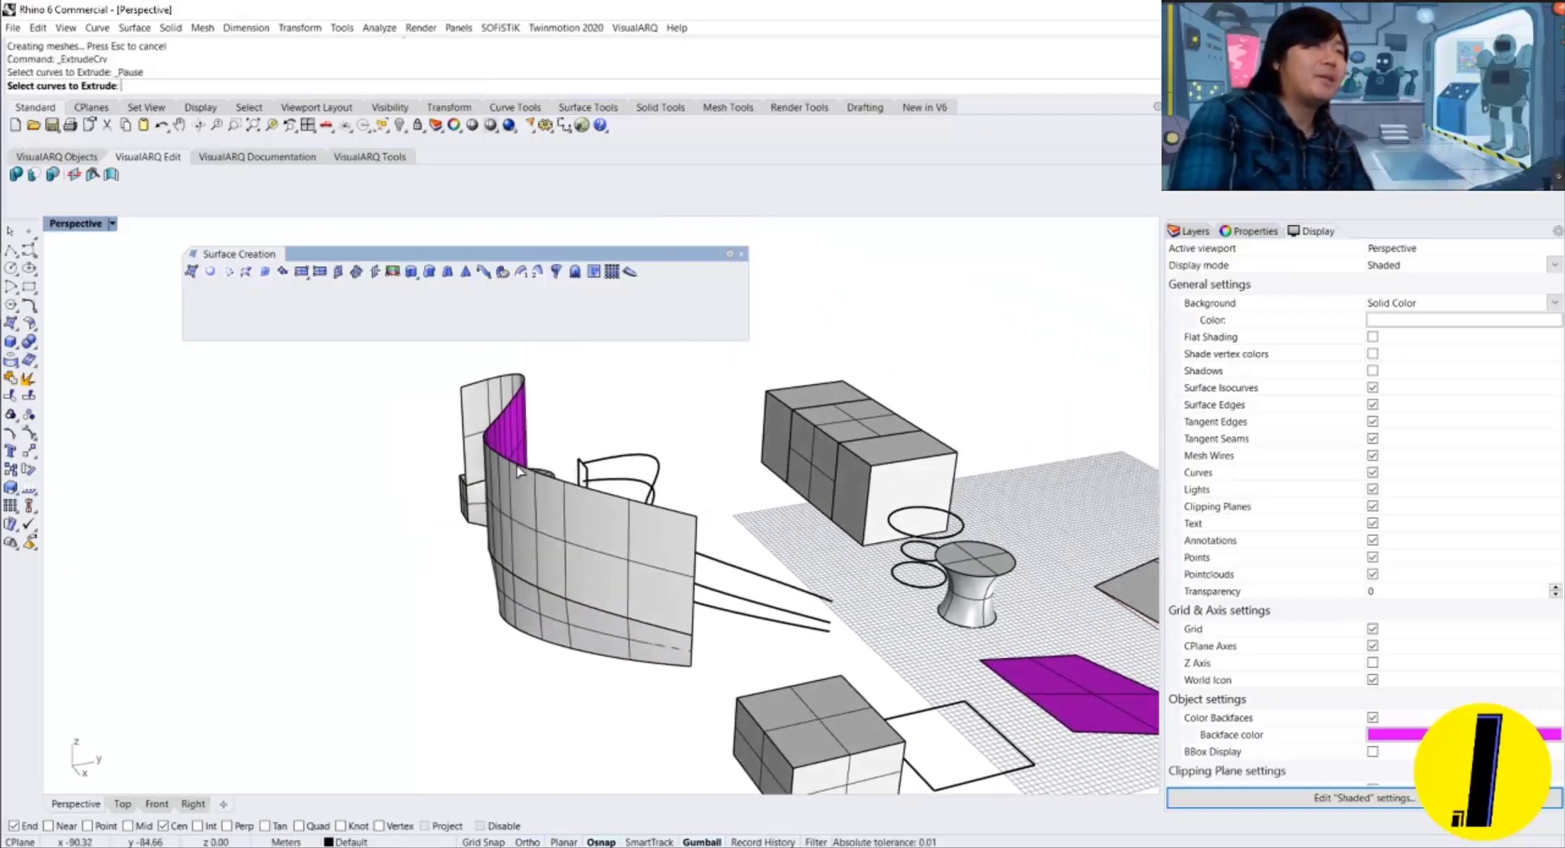
left_click(502, 458)
right_click(403, 422)
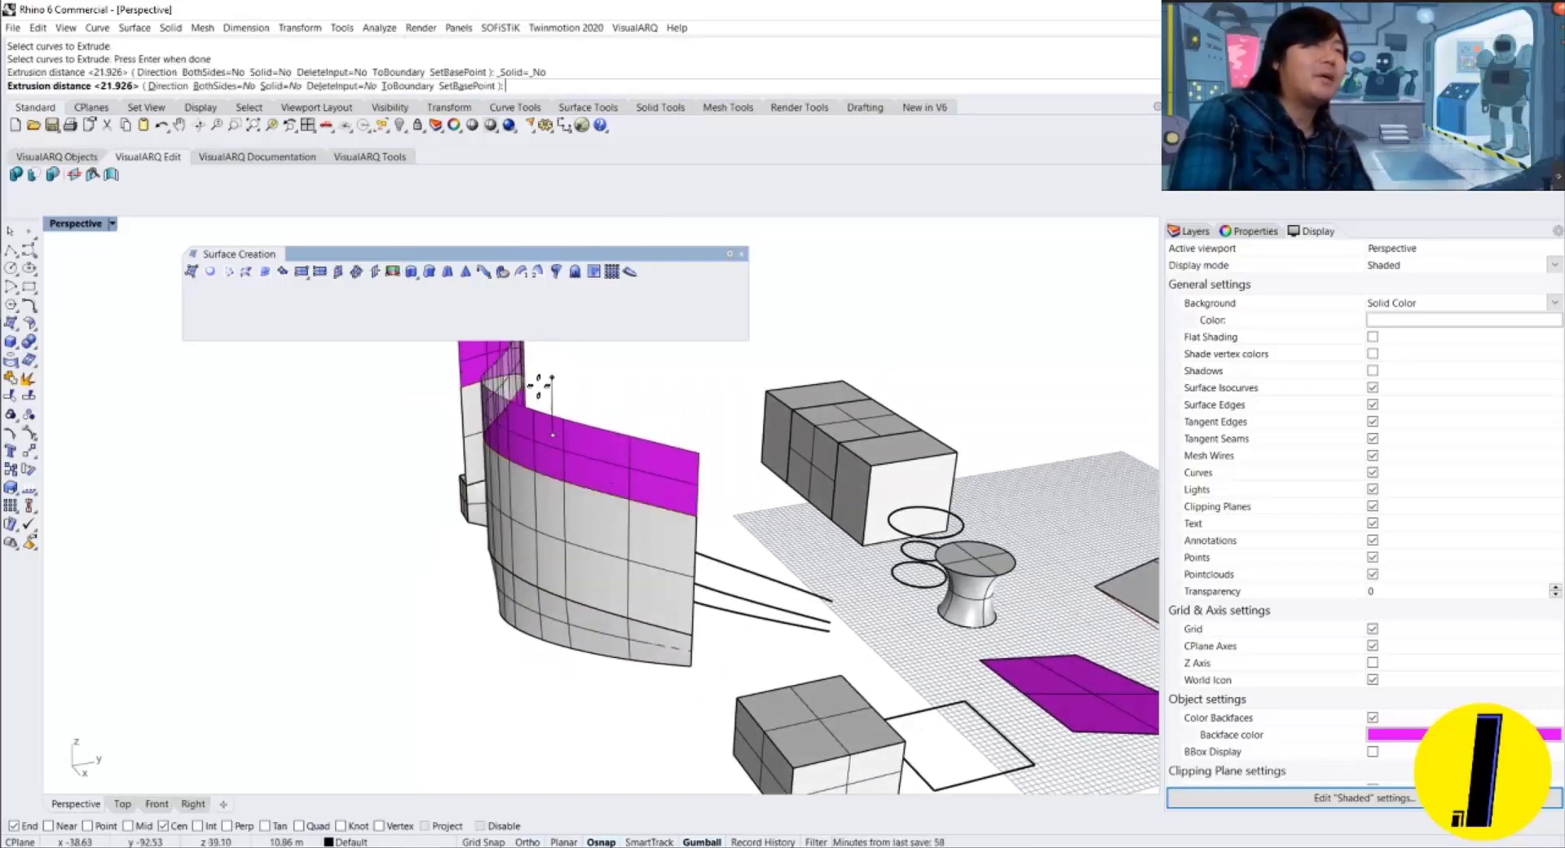
left_click(169, 87)
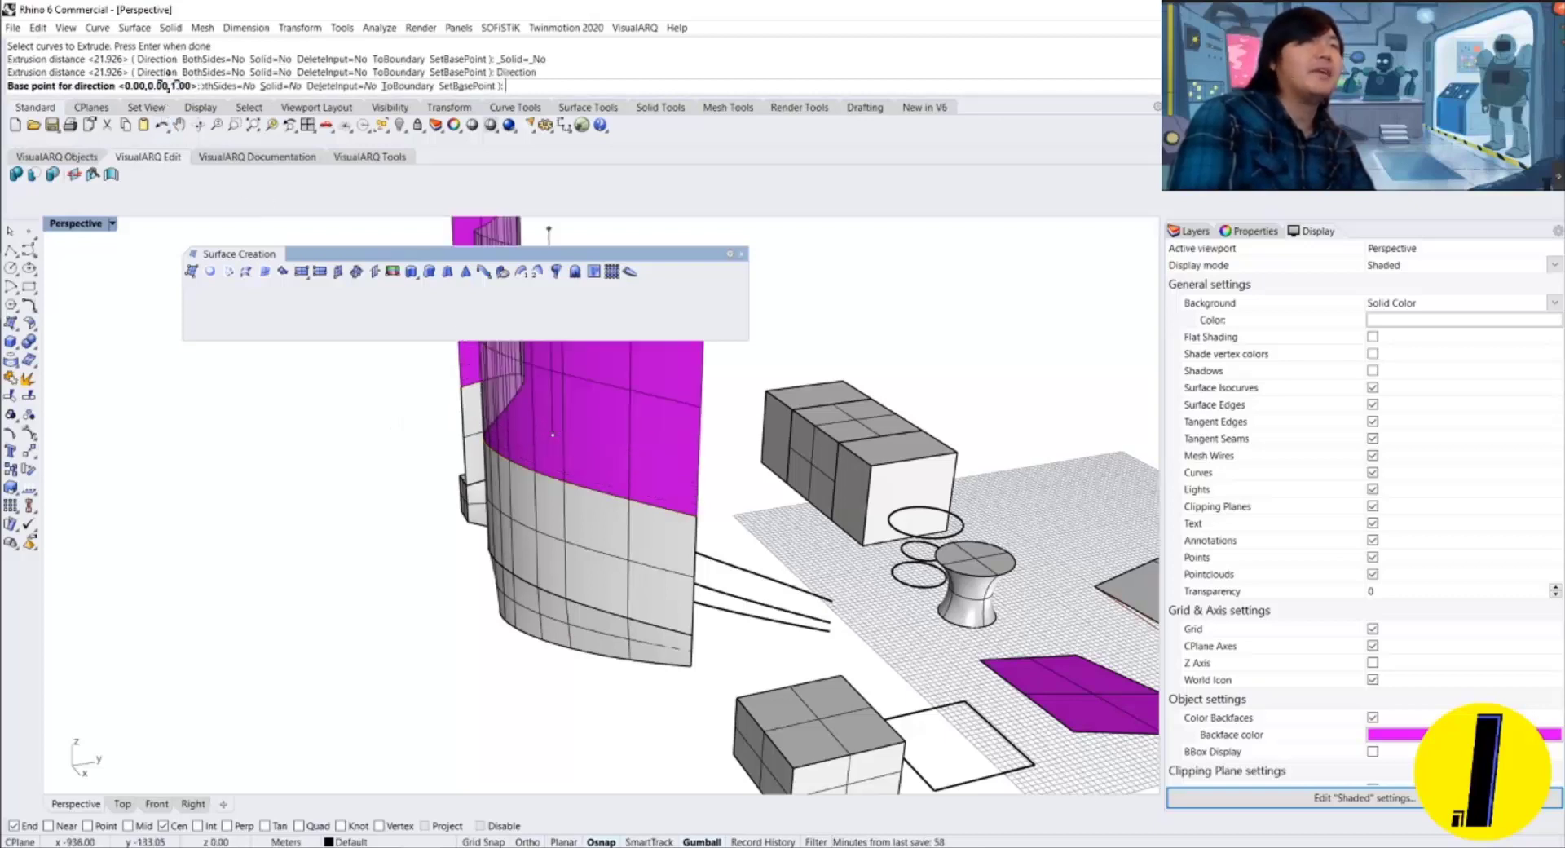
left_click(627, 548)
key("shift")
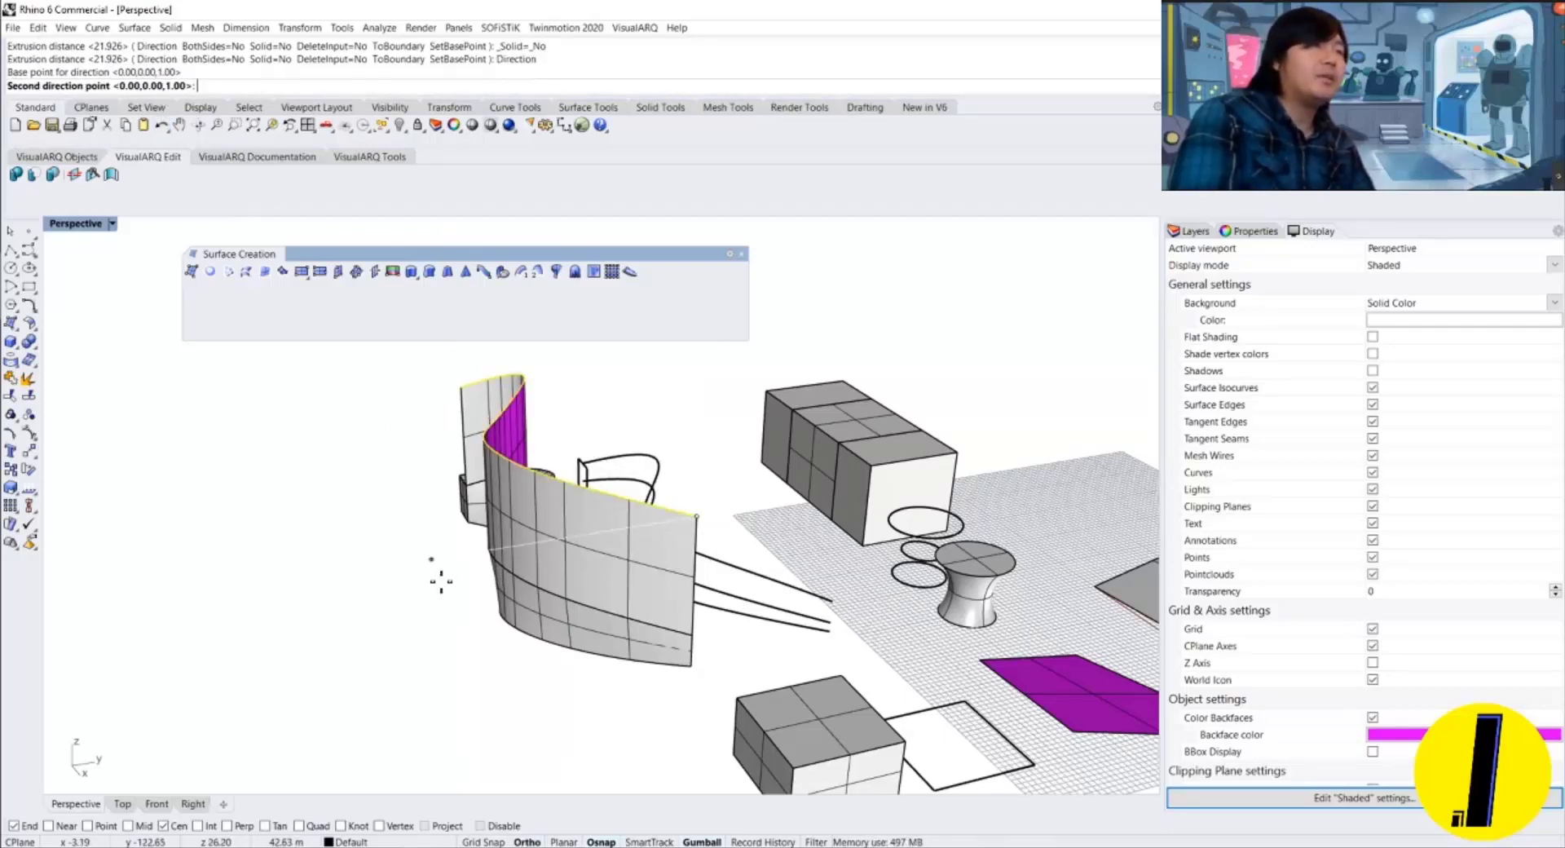
left_click(478, 581, "shift")
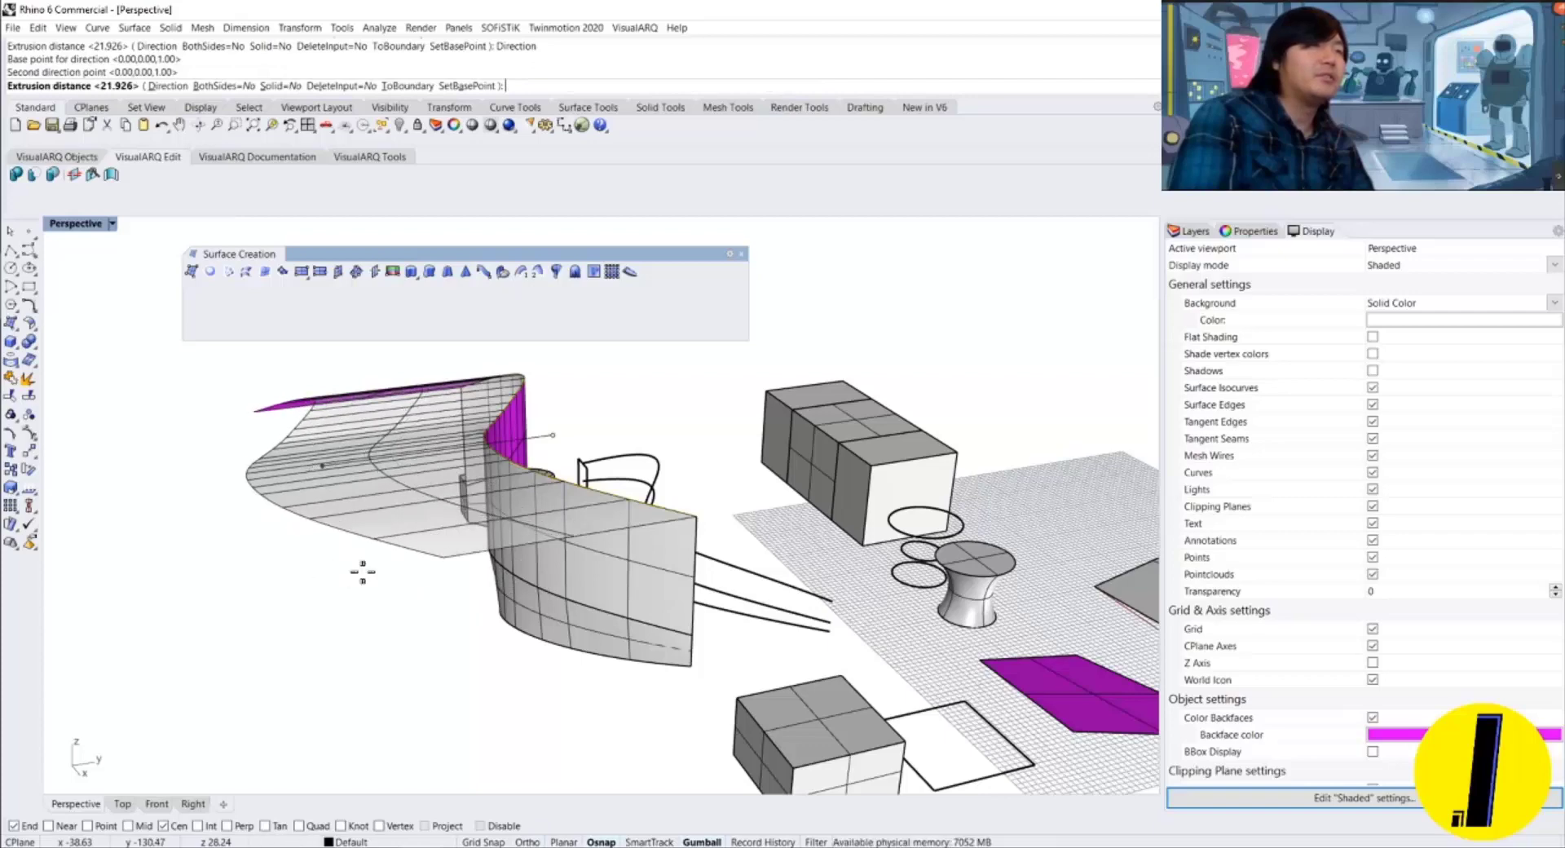
right_click_drag(357, 572, 771, 479)
left_click(862, 512)
Extrude the outer curved edge of the horizontal surface straight down to form a second wall.
right_click(773, 469)
left_click(789, 411)
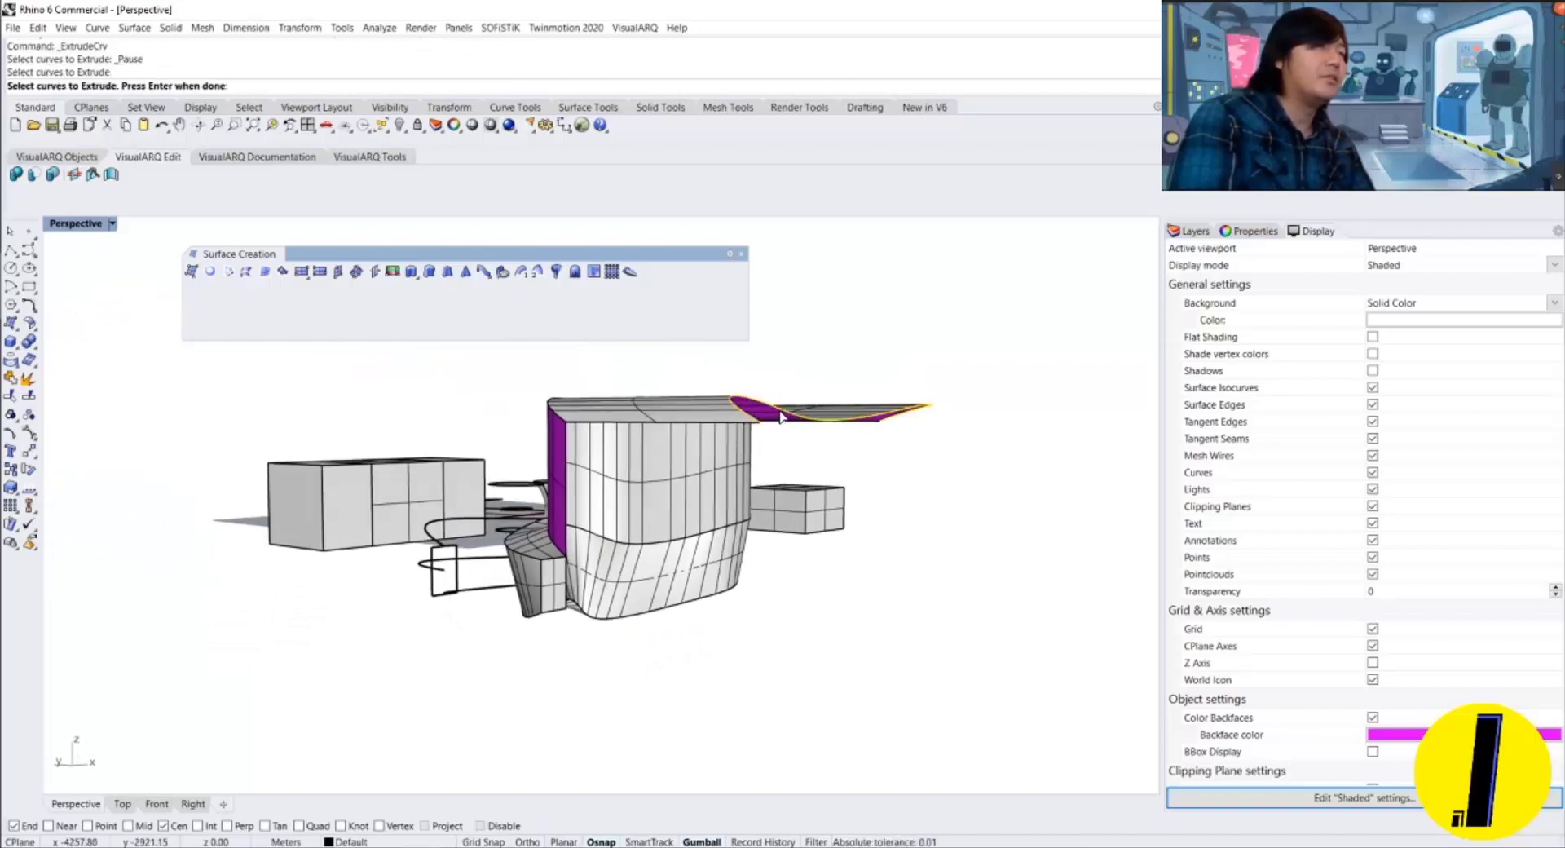
right_click(790, 420)
left_click(809, 494)
Flip the surface direction of the outer downward-extruded wall with the Dir command.
right_click_drag(815, 492, 897, 491)
left_click(895, 492)
type("f")
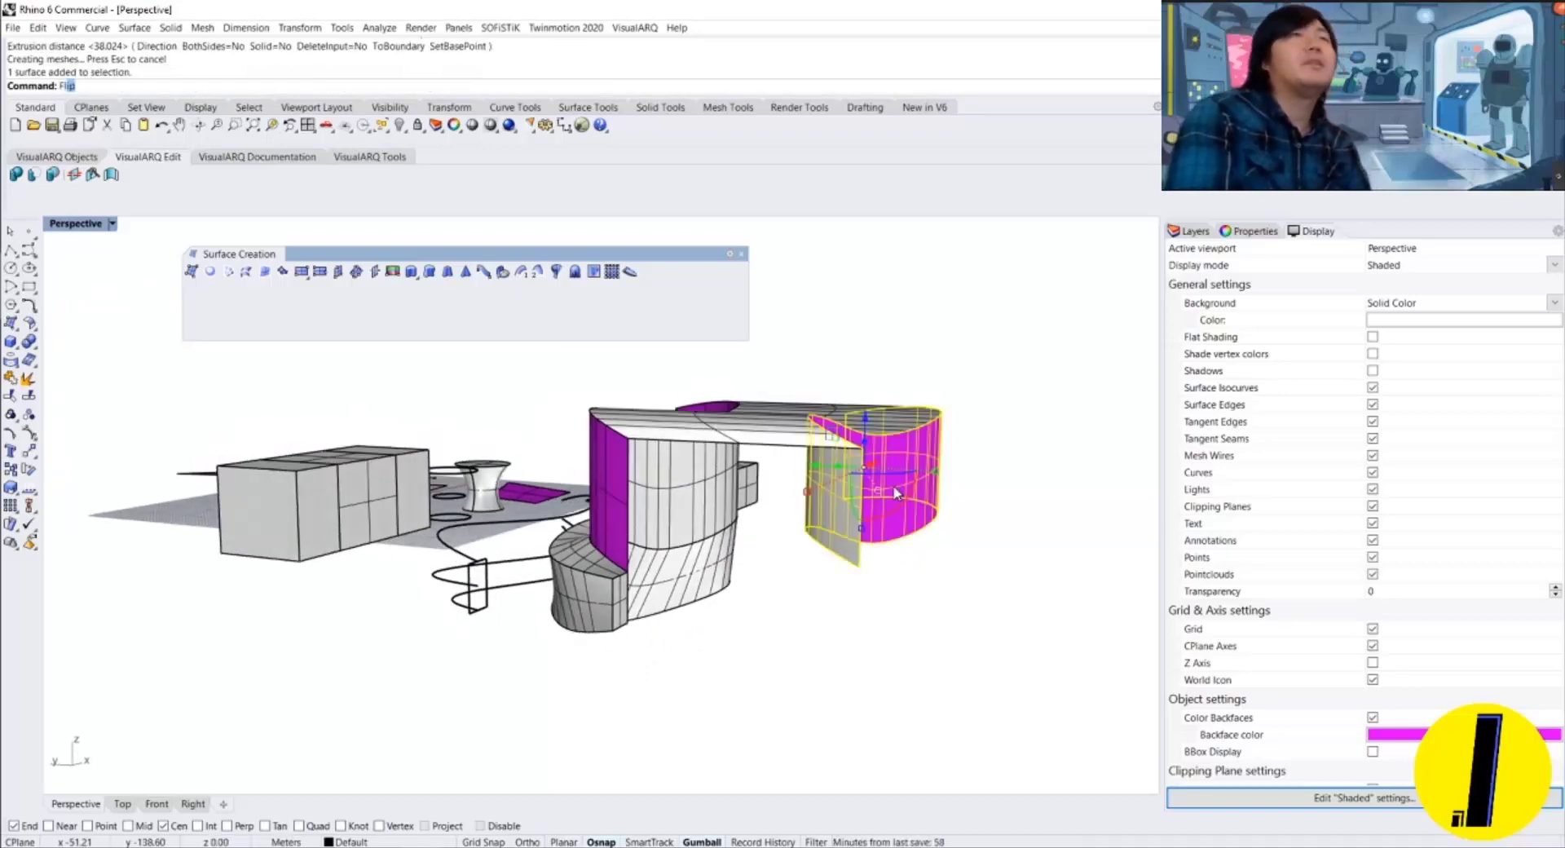
key("BackSpace")
key("BackSpace")
type("d: Dir")
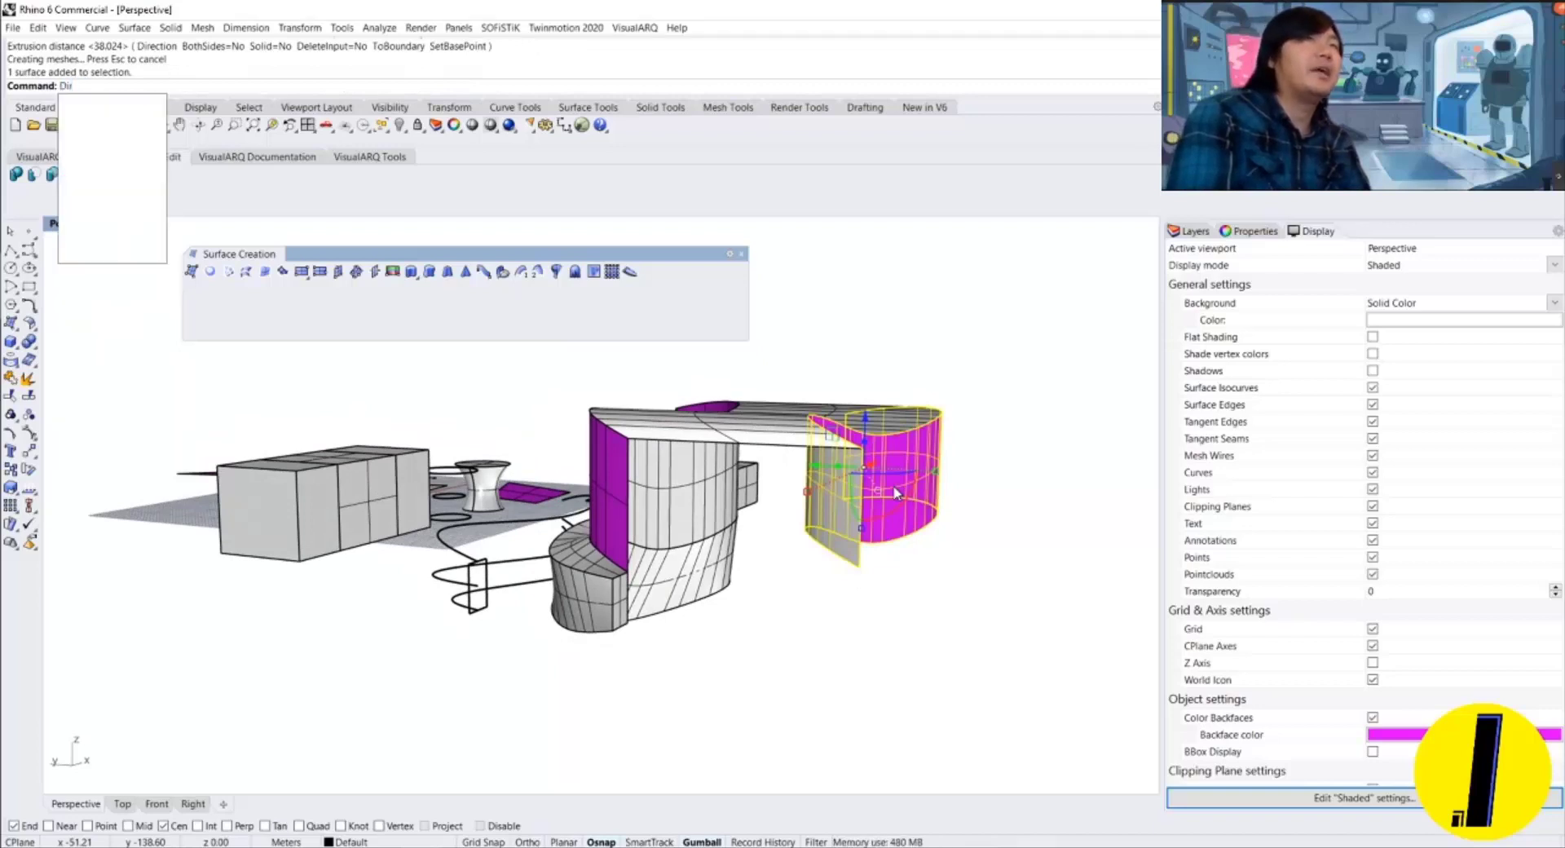
key("Return")
type("f")
key("Return")
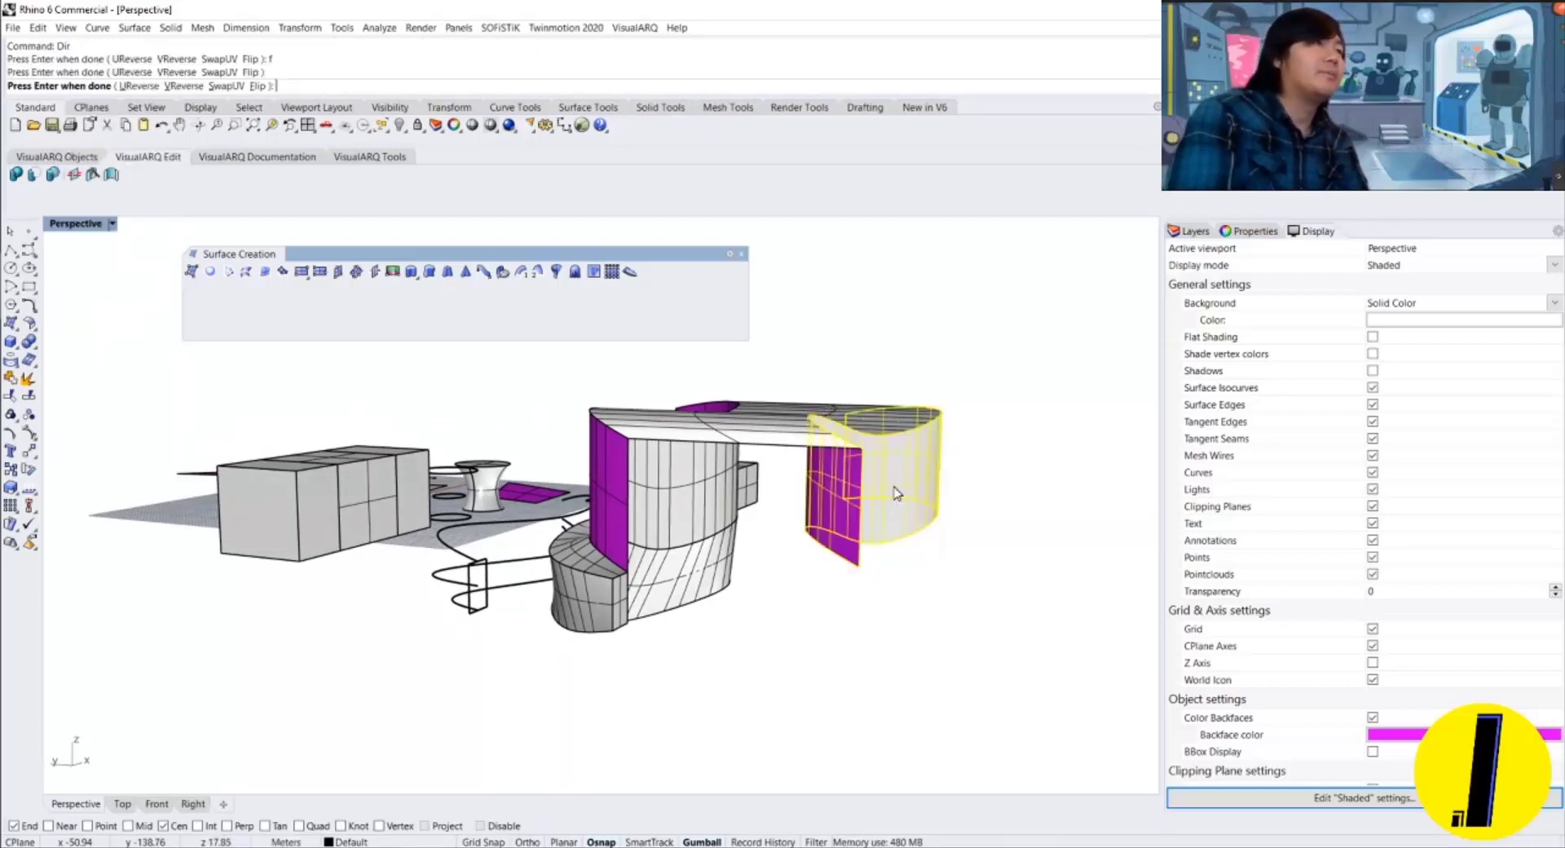
key("Return")
Flip the surface direction of the curved wall standing on the sweep with the Dir command.
right_click_drag(818, 489, 769, 525)
left_click(628, 502)
key("Return")
key("Return")
key("Return")
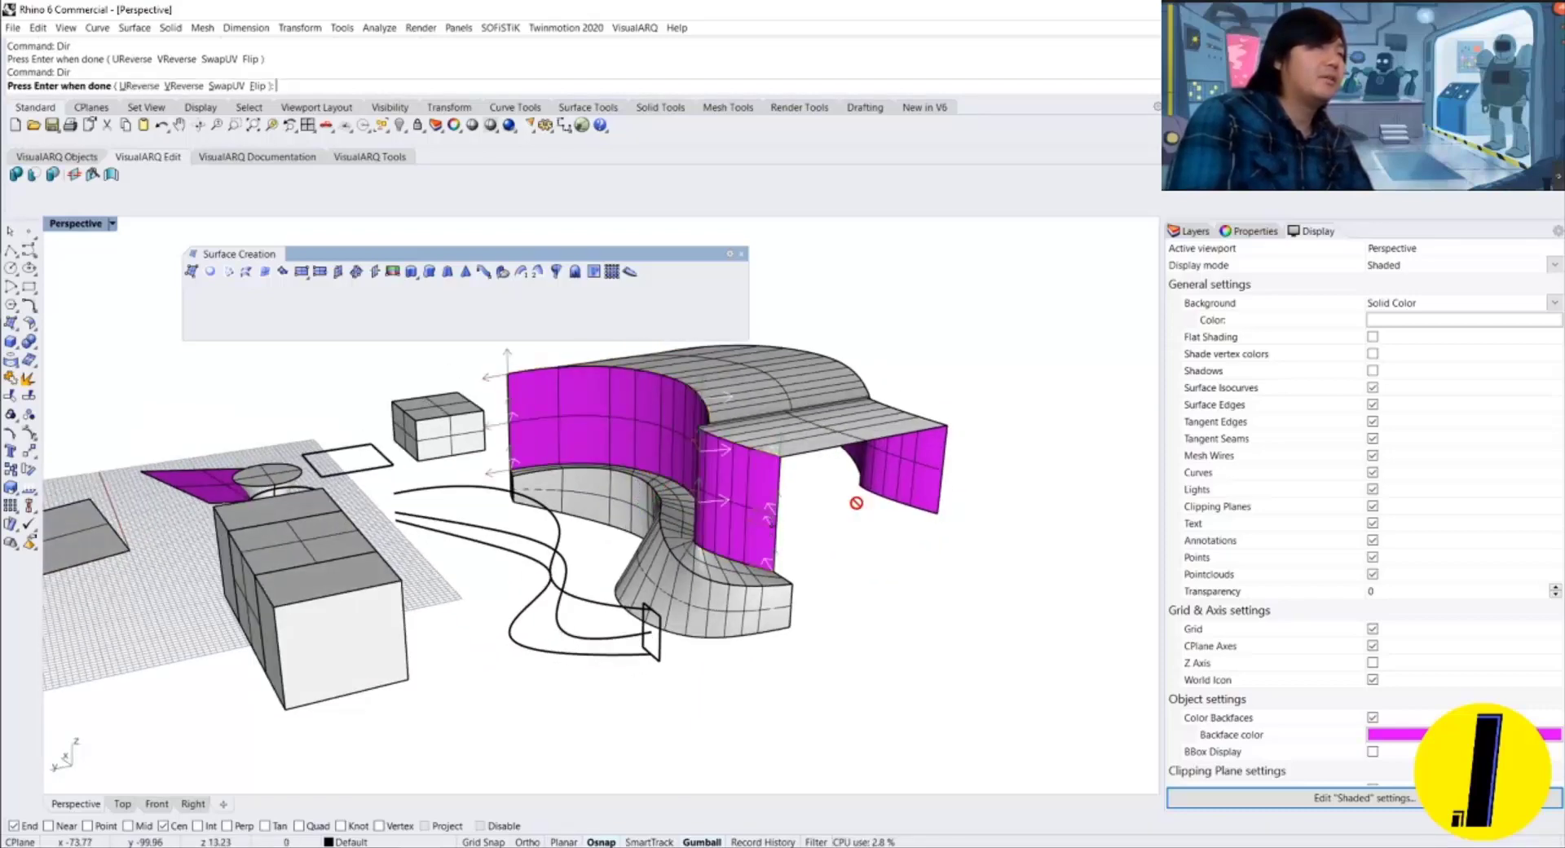
type("f")
key("Return")
key("Return")
Close one open end between the two curved walls with a surface from their vertical edges.
right_click_drag(812, 542, 424, 548)
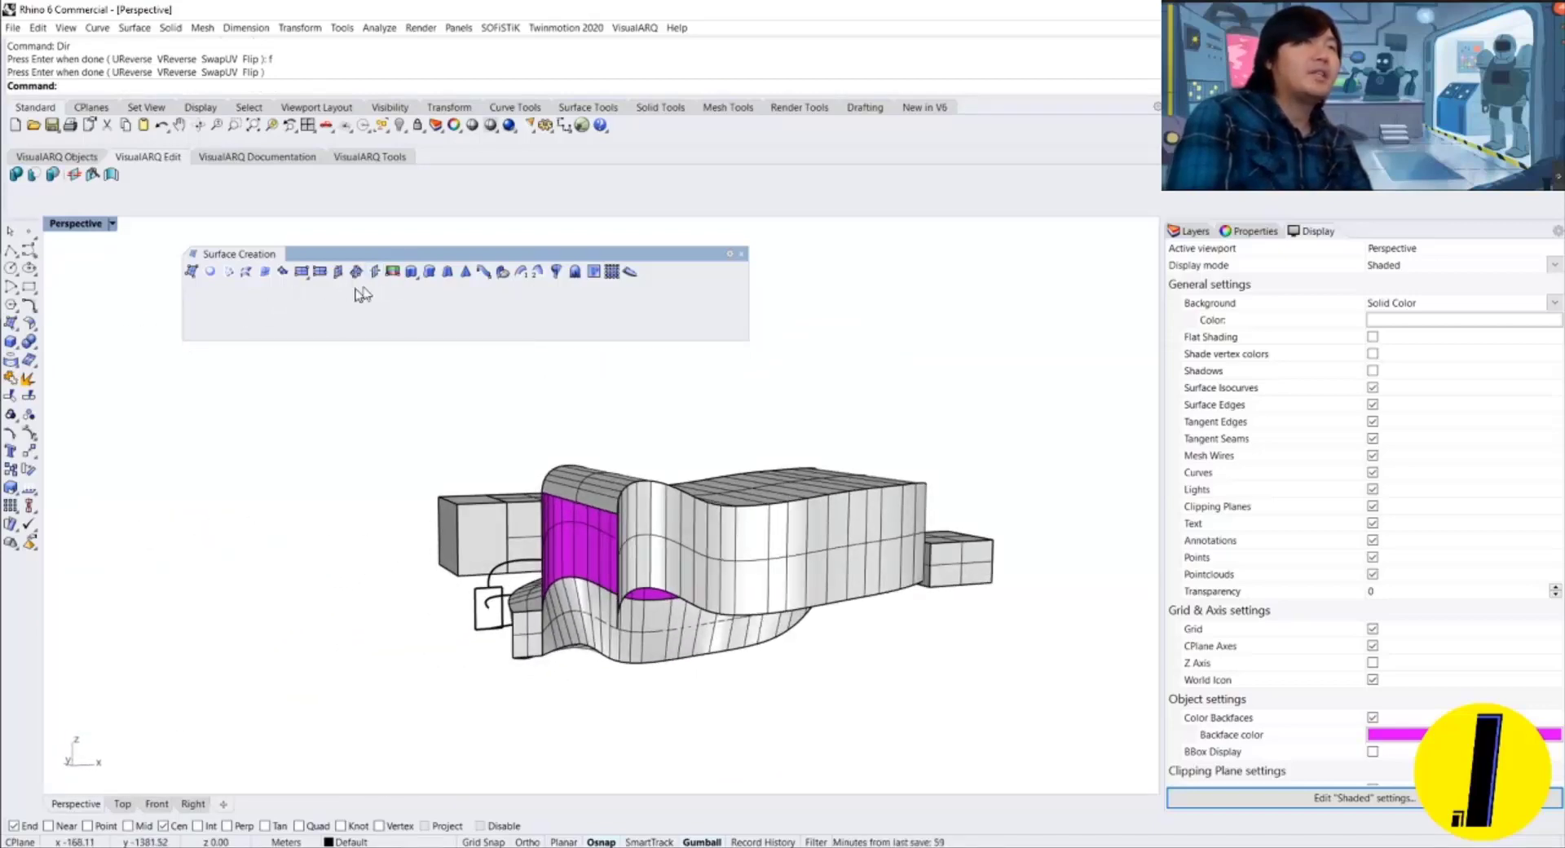
left_click(262, 272)
right_click_drag(652, 554, 551, 536)
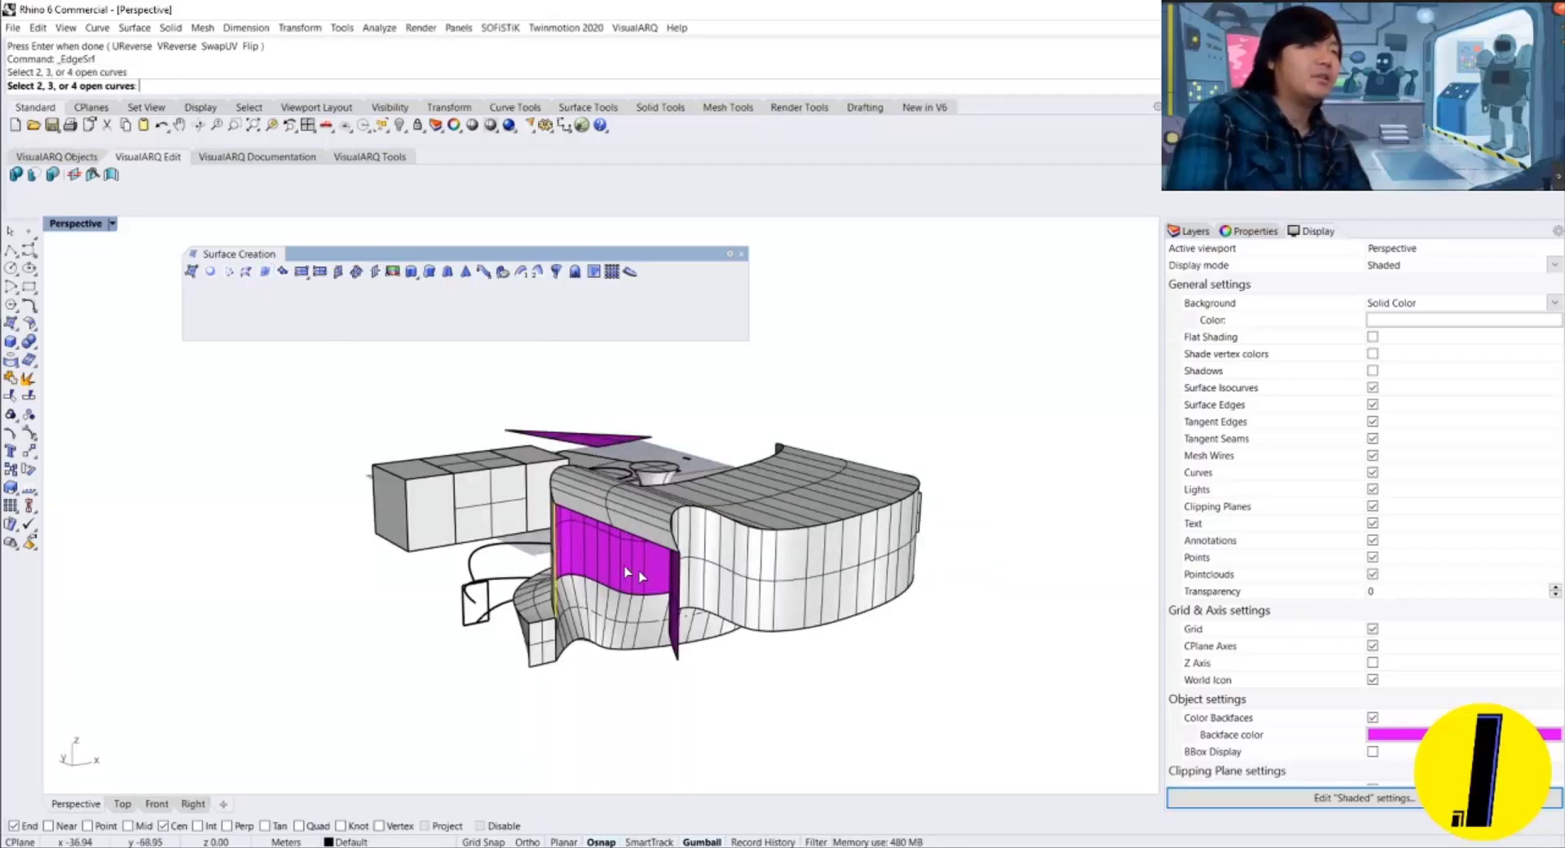
left_click(690, 589)
key("Return")
Flip the direction of the new end surface with the Dir command.
right_click_drag(693, 588, 731, 576)
left_click(731, 576)
type("f")
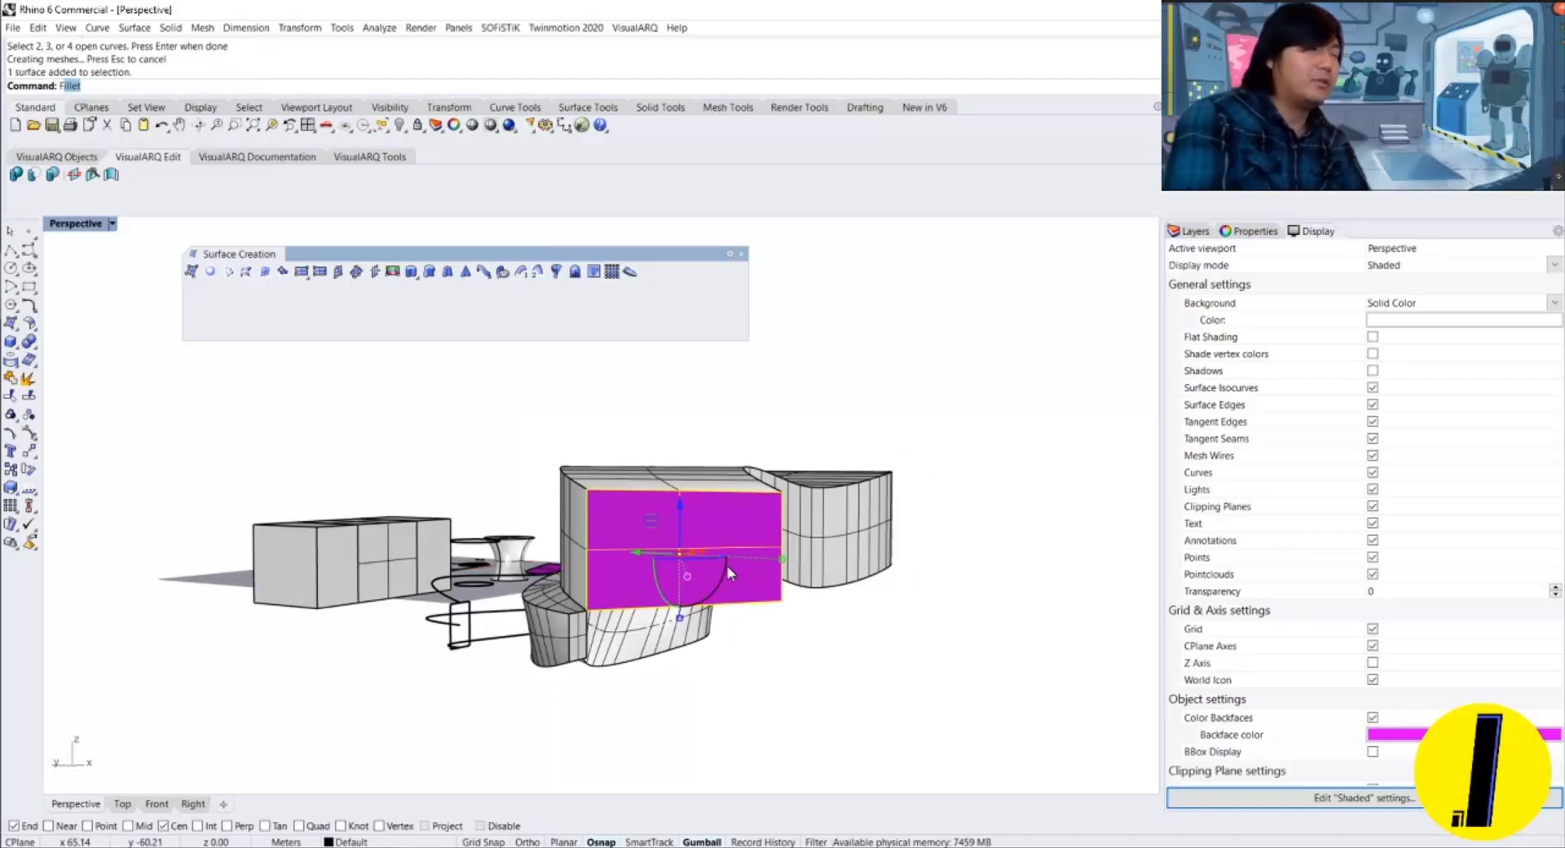
type("ir")
key("Return")
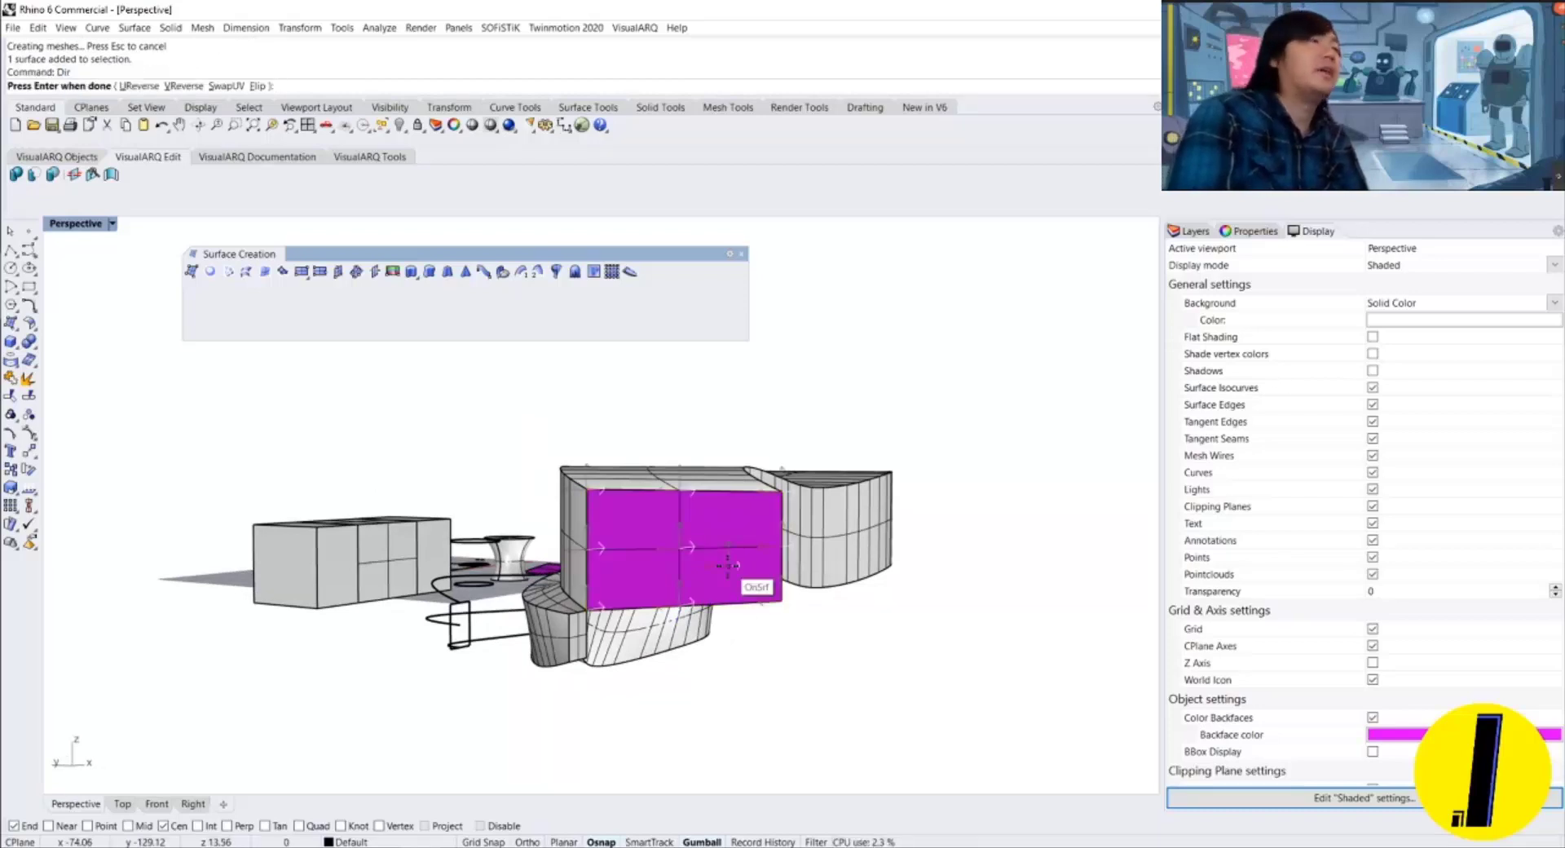
type("f")
key("Return")
key("Return")
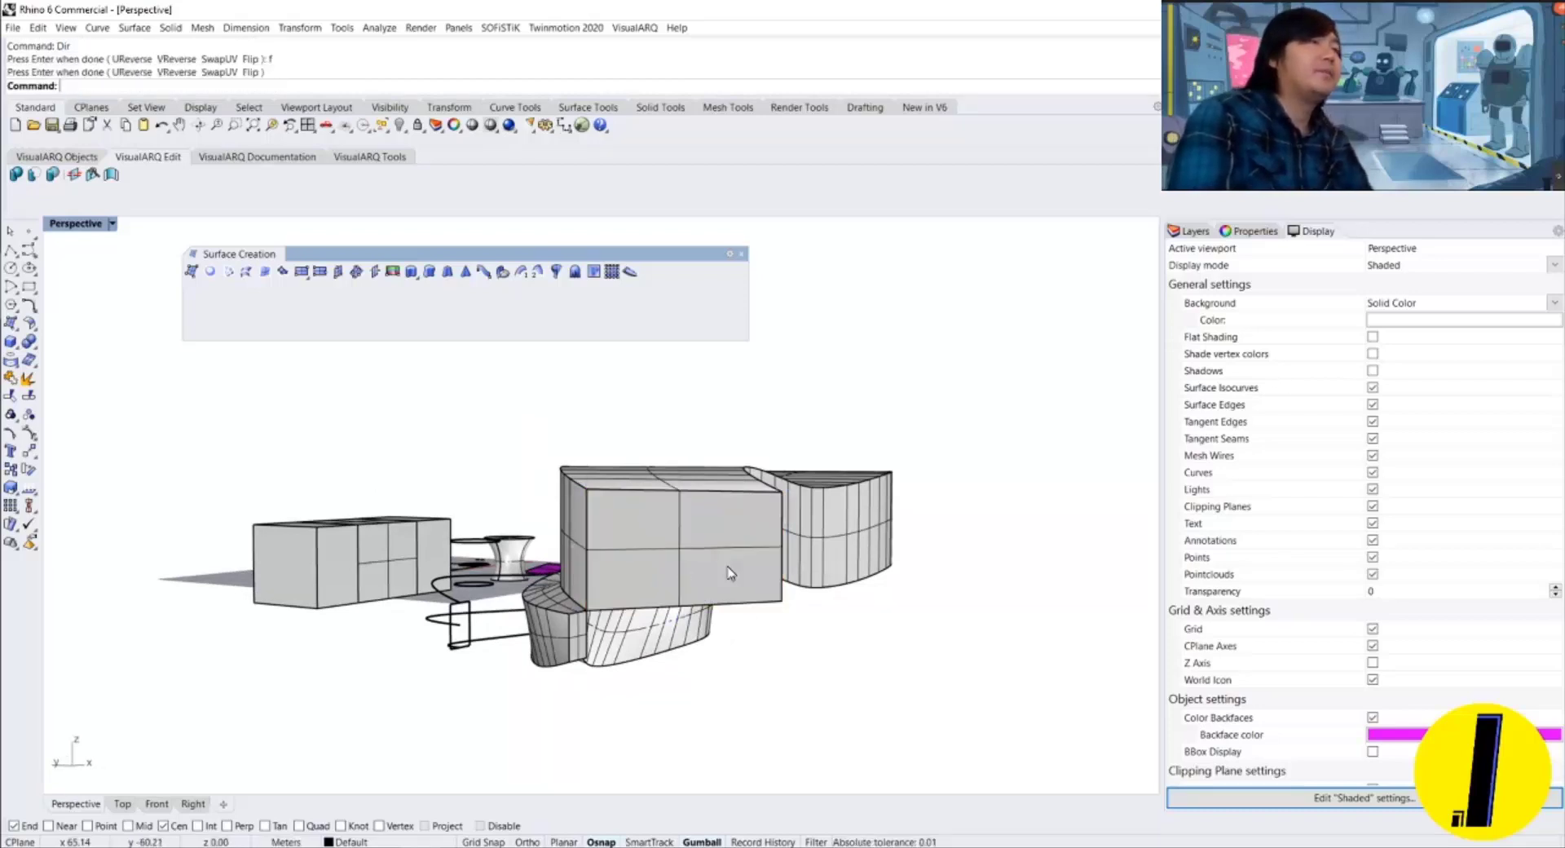
Close the opposite open end with an edge-curve surface between the two walls' vertical edges.
right_click_drag(731, 564, 640, 622)
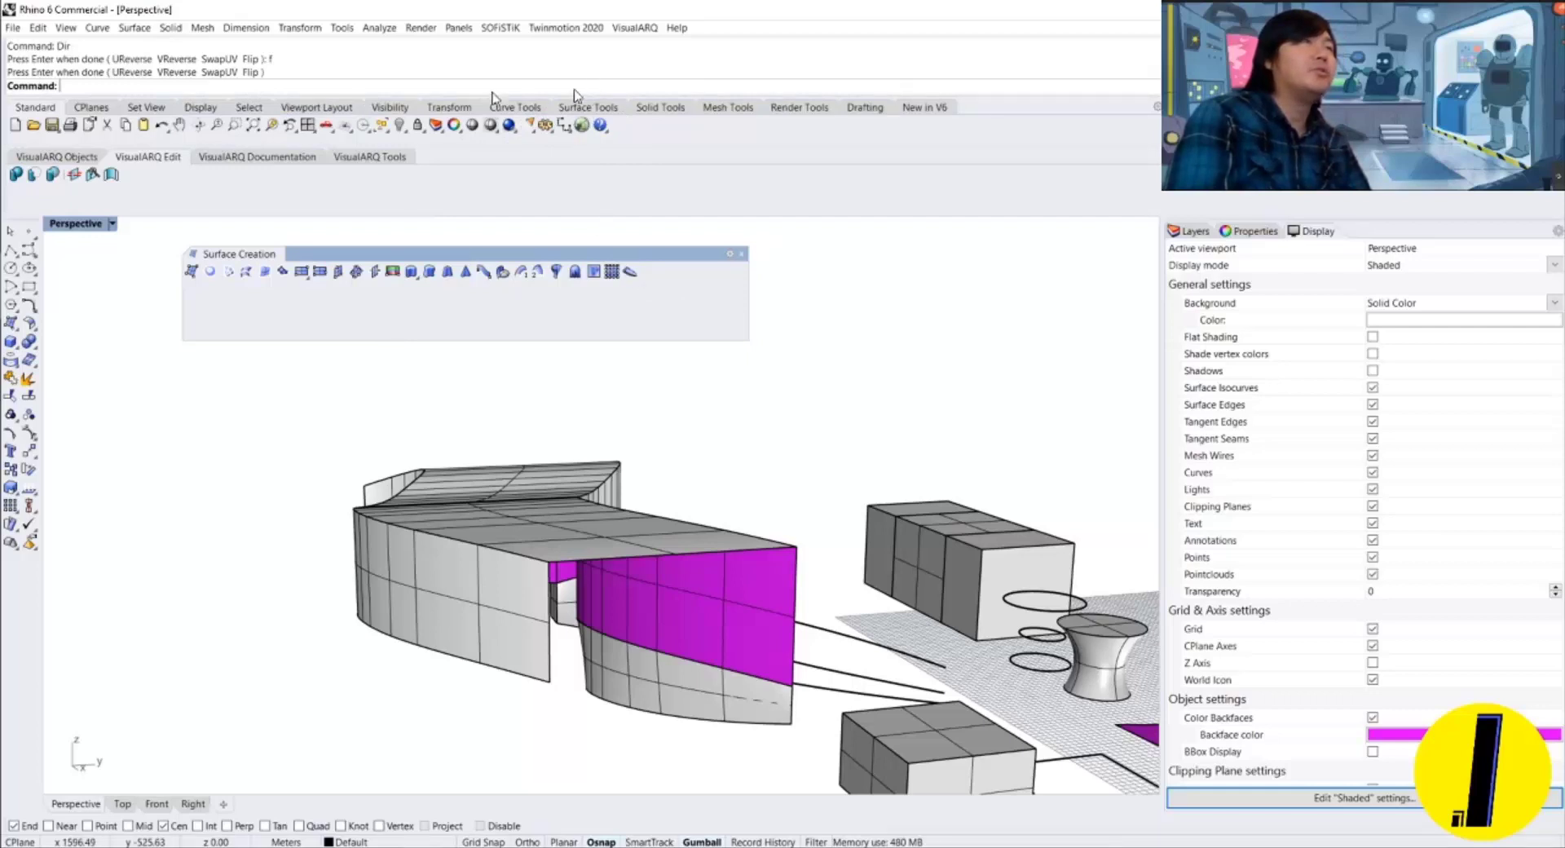
right_click(421, 96)
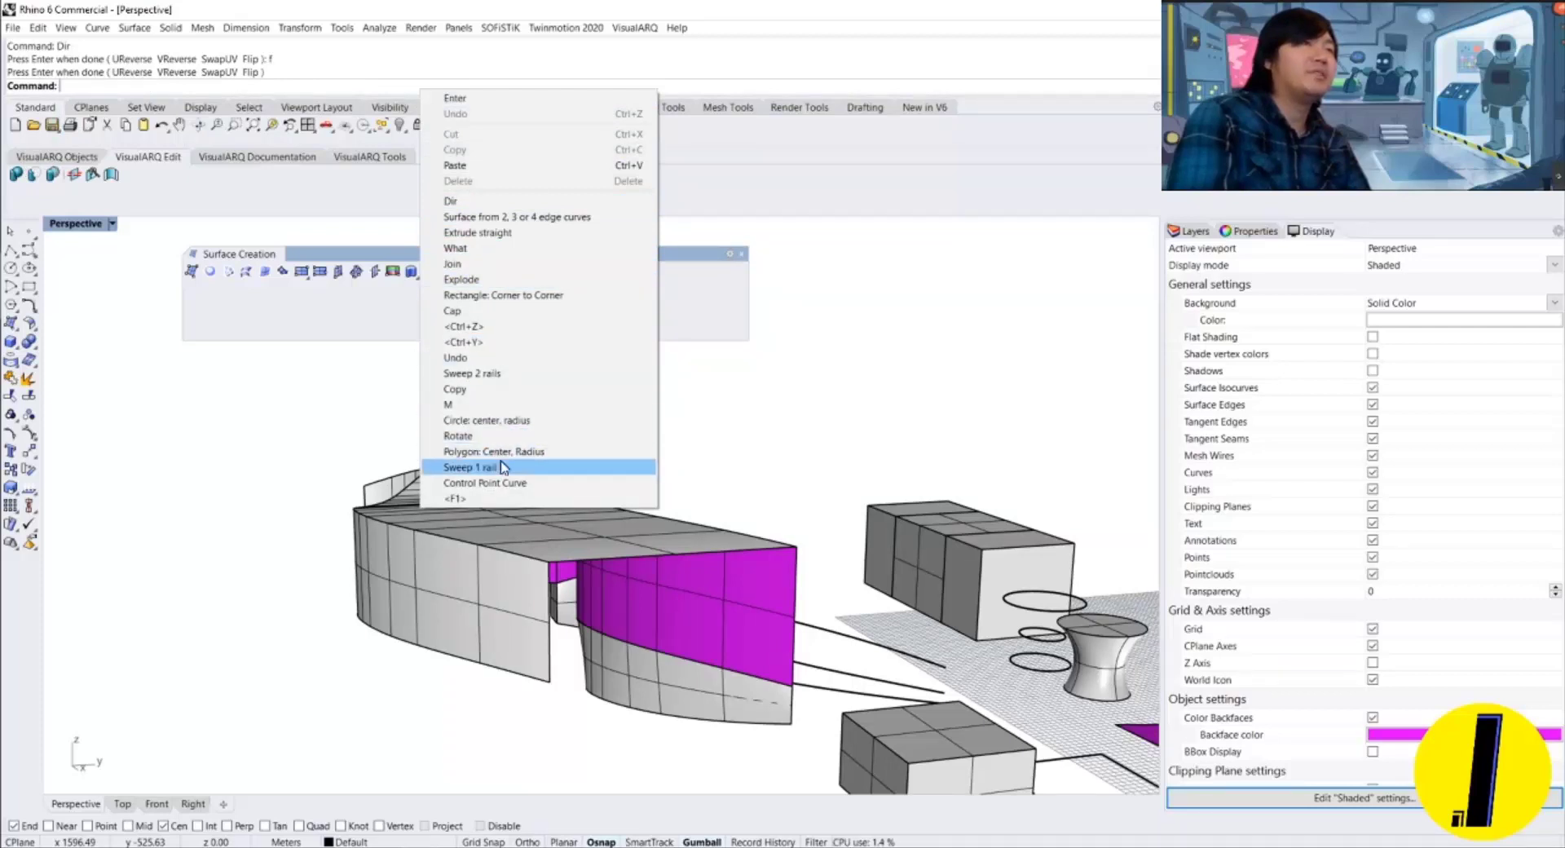
left_click(523, 217)
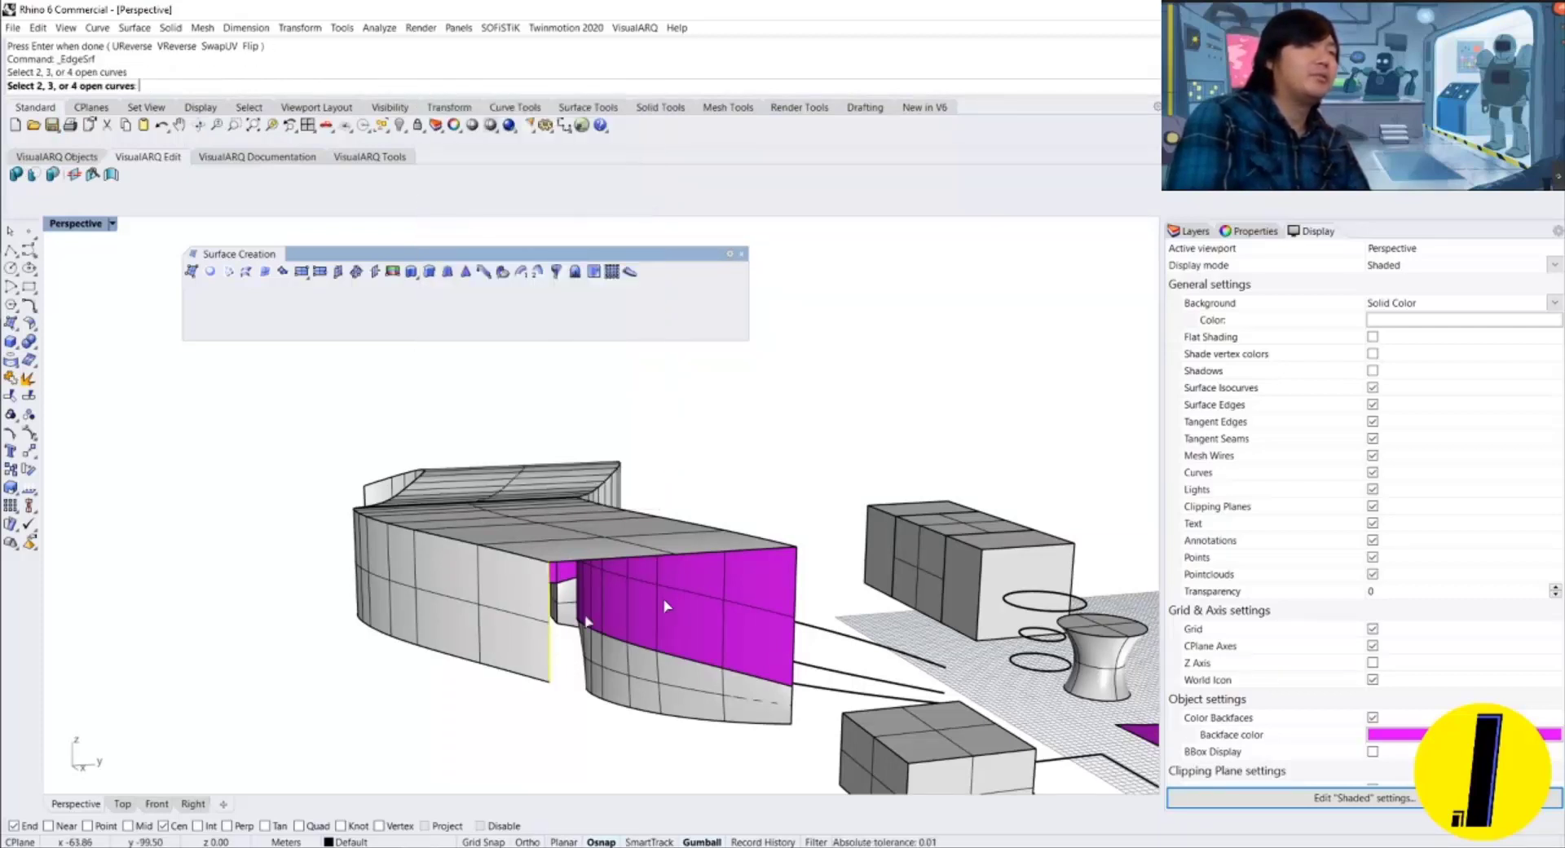
left_click(792, 580)
key("Return")
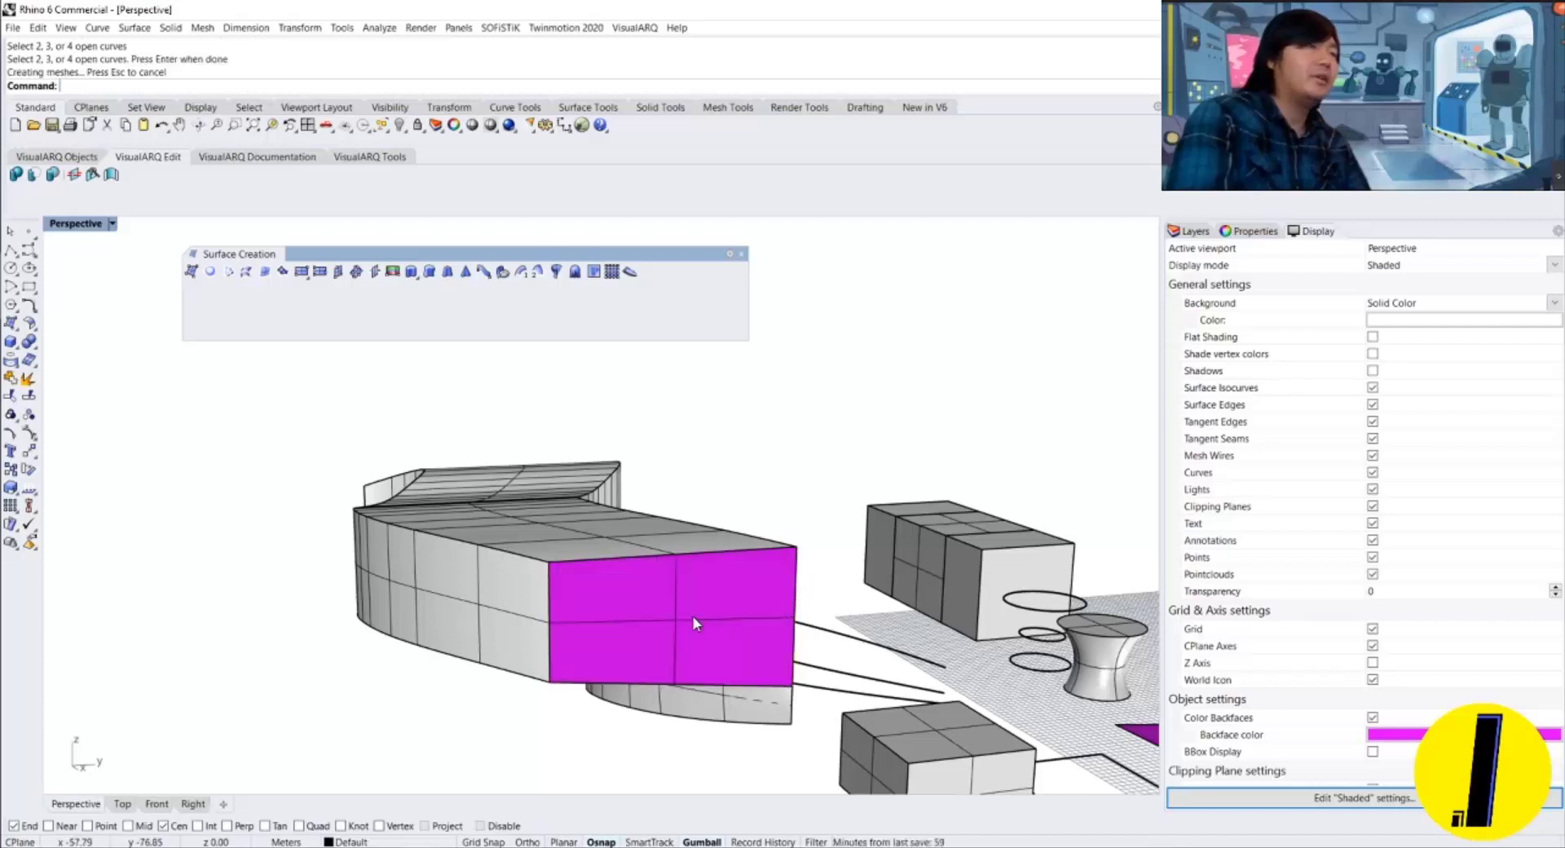
Flip the direction of the second end surface with the Dir command.
left_click(693, 617)
middle_click(693, 435)
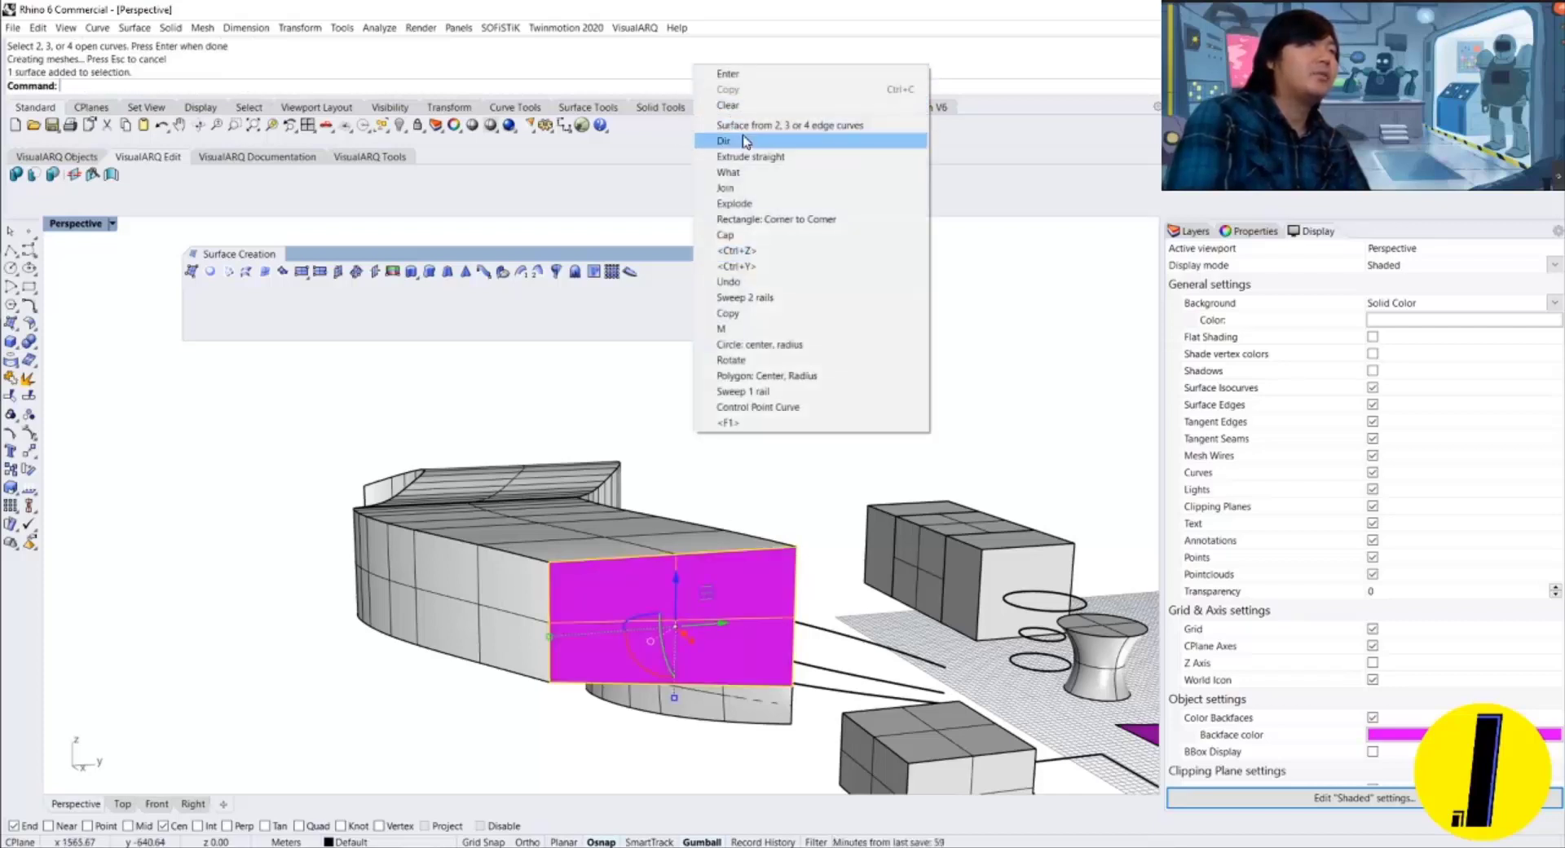
left_click(893, 141)
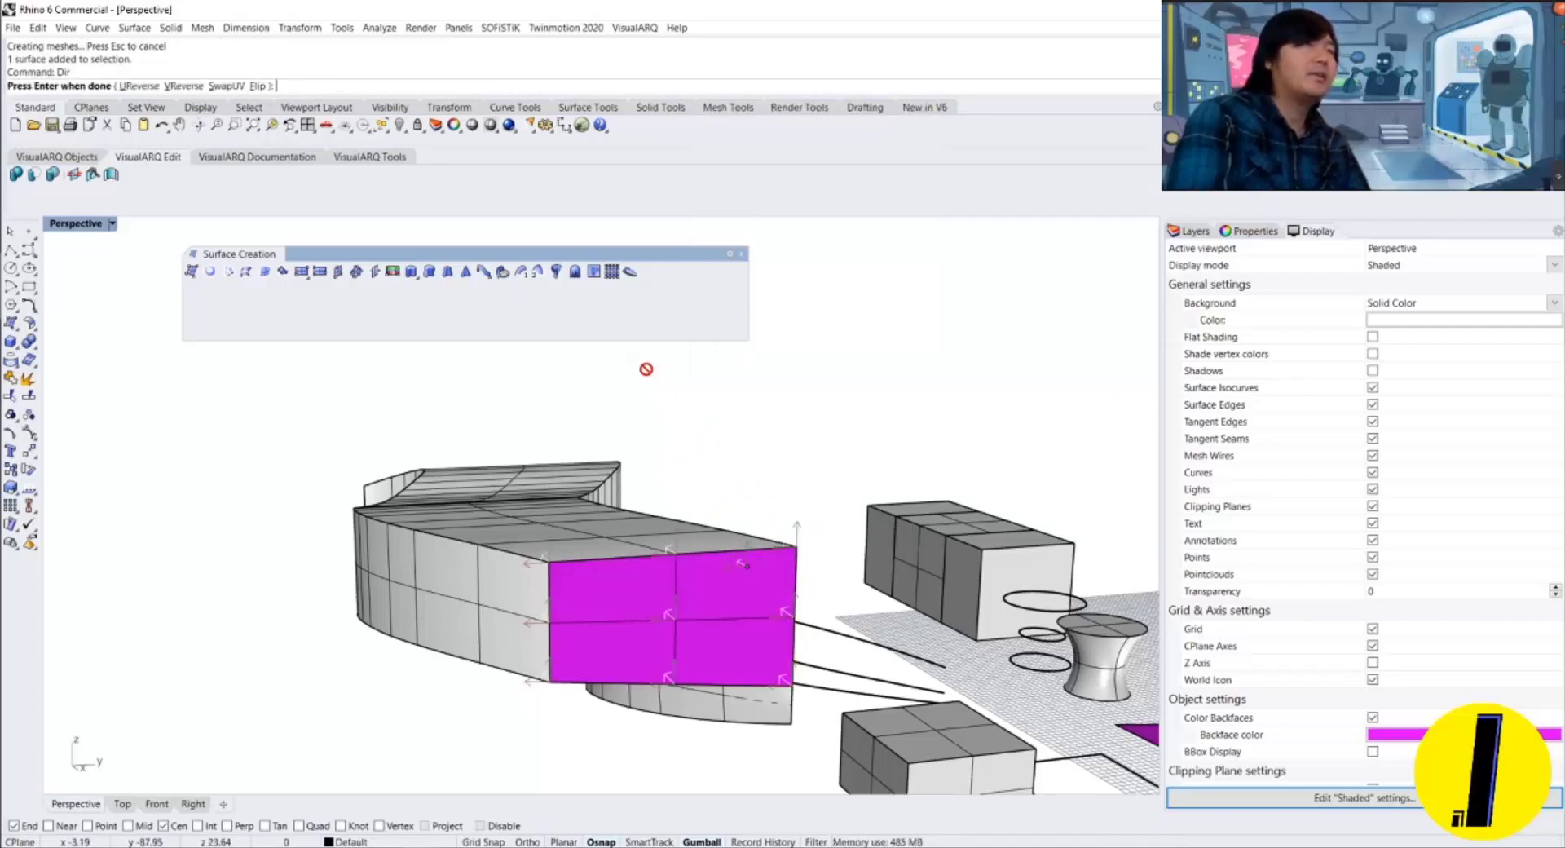
left_click(256, 86)
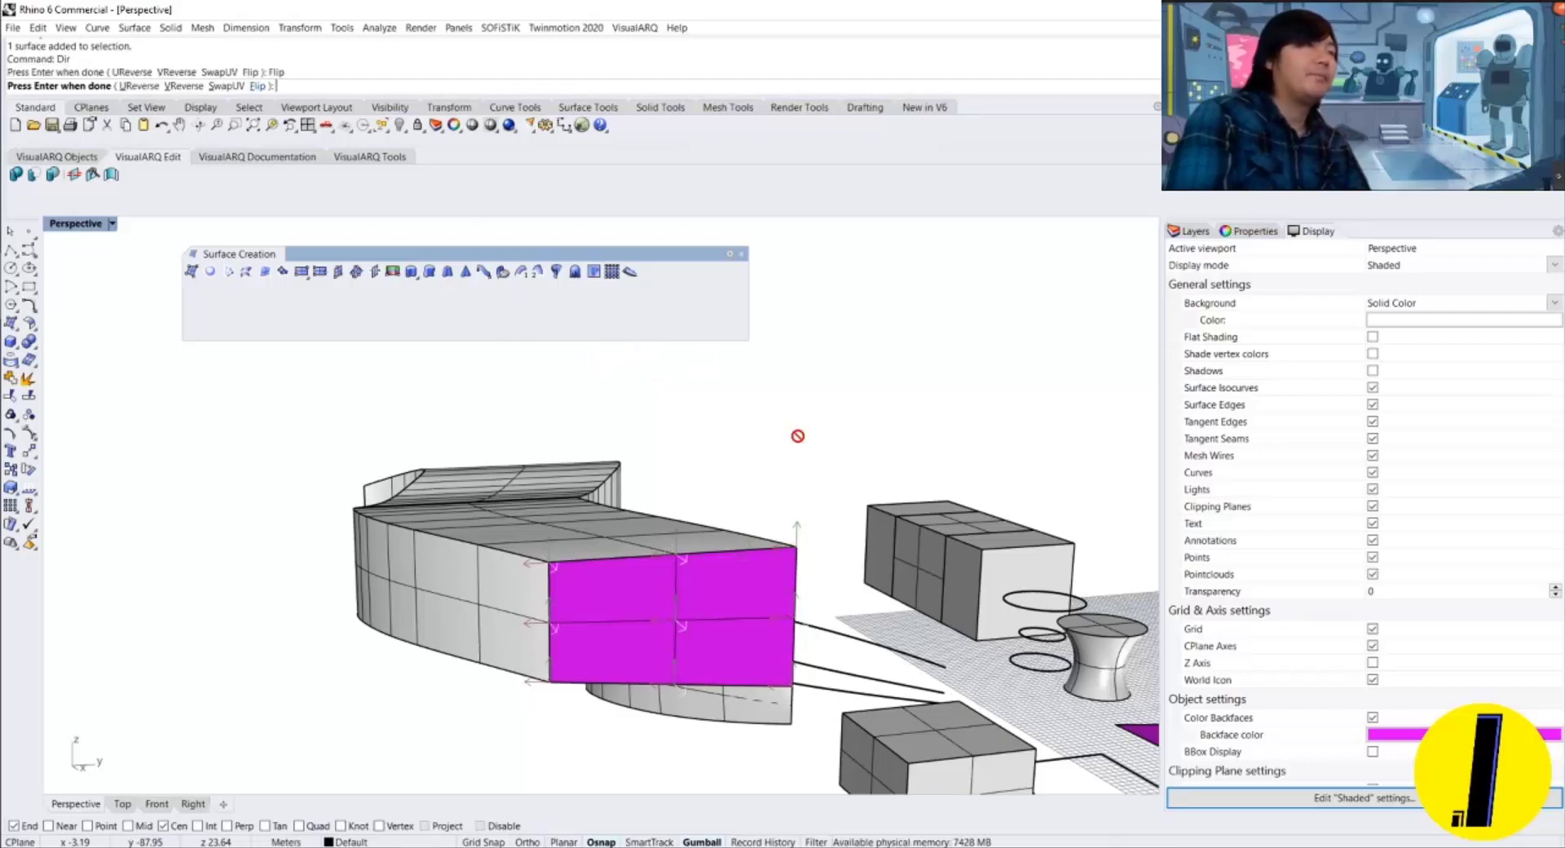
key("Return")
key("Escape")
right_click_drag(799, 471, 692, 643)
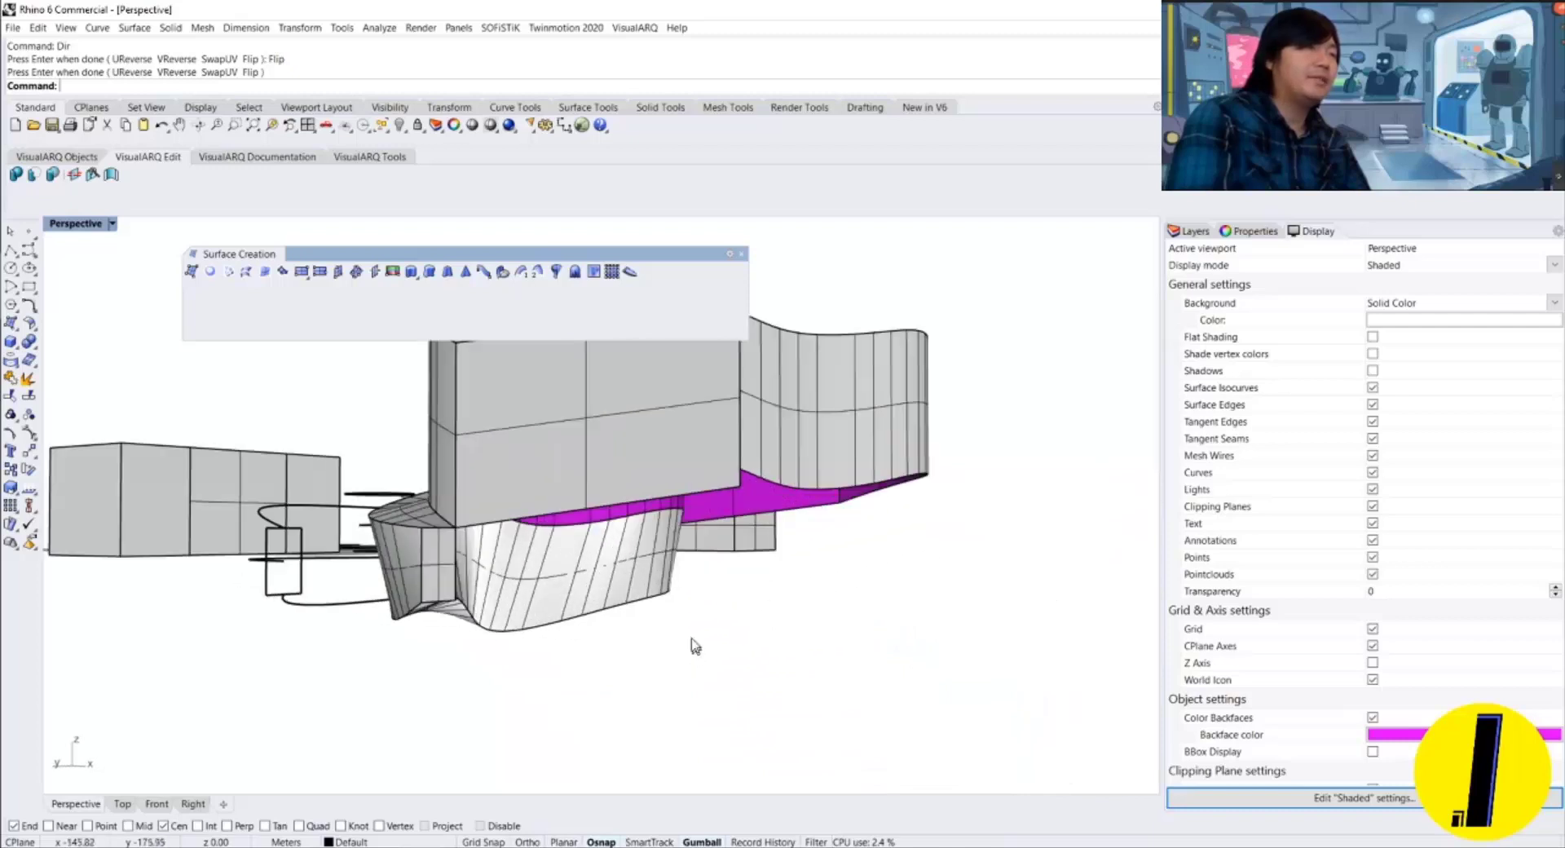
left_click(640, 462)
right_click_drag(786, 432, 744, 603)
left_click(830, 505, "shift")
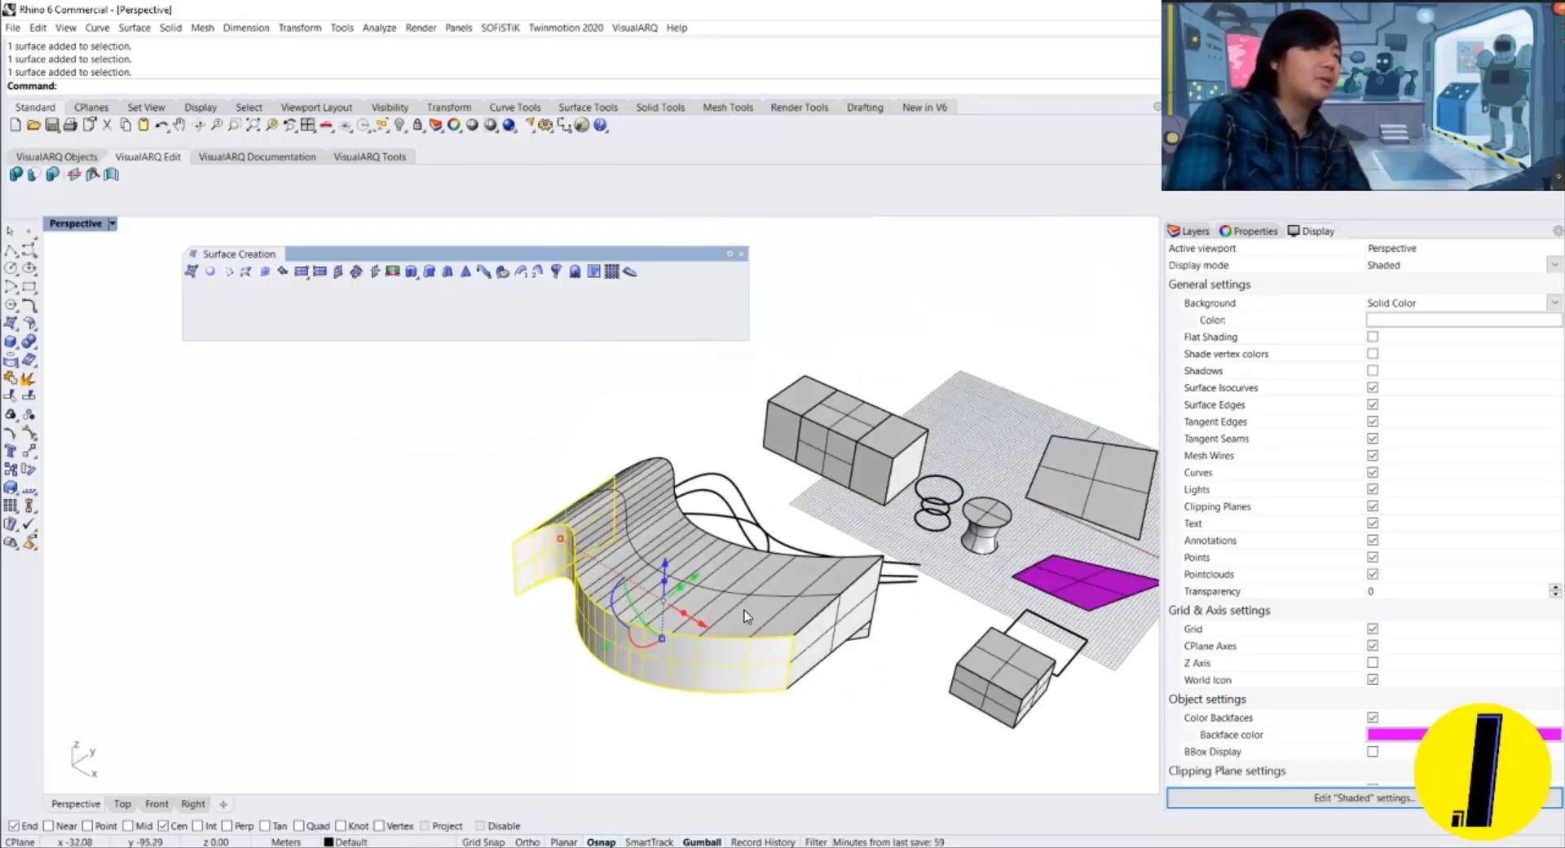
left_click(745, 610)
right_click_drag(810, 659, 787, 534)
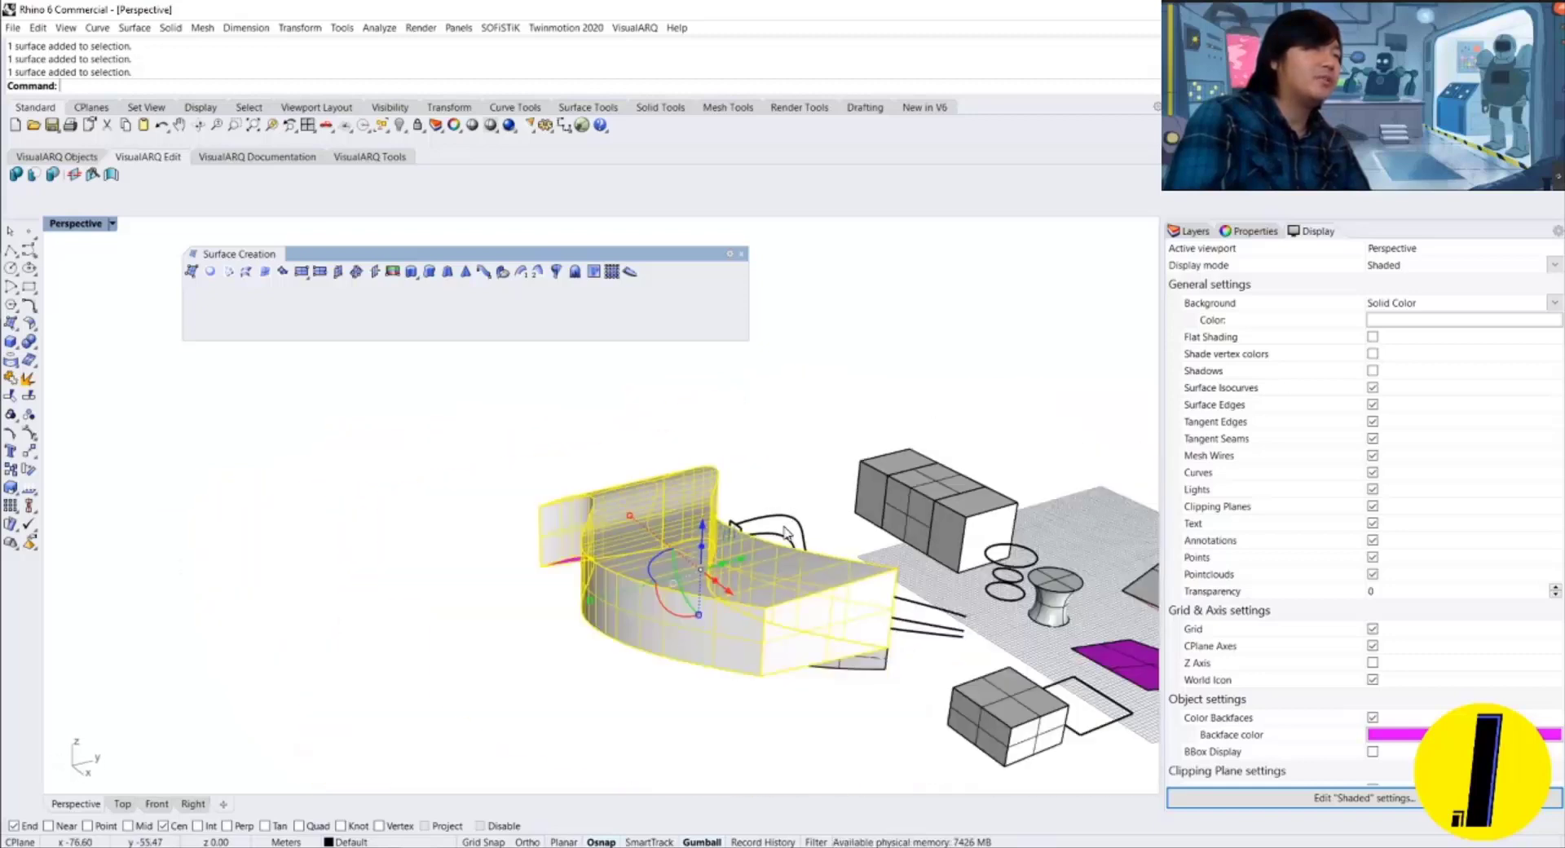
left_click(796, 663)
left_click(716, 644)
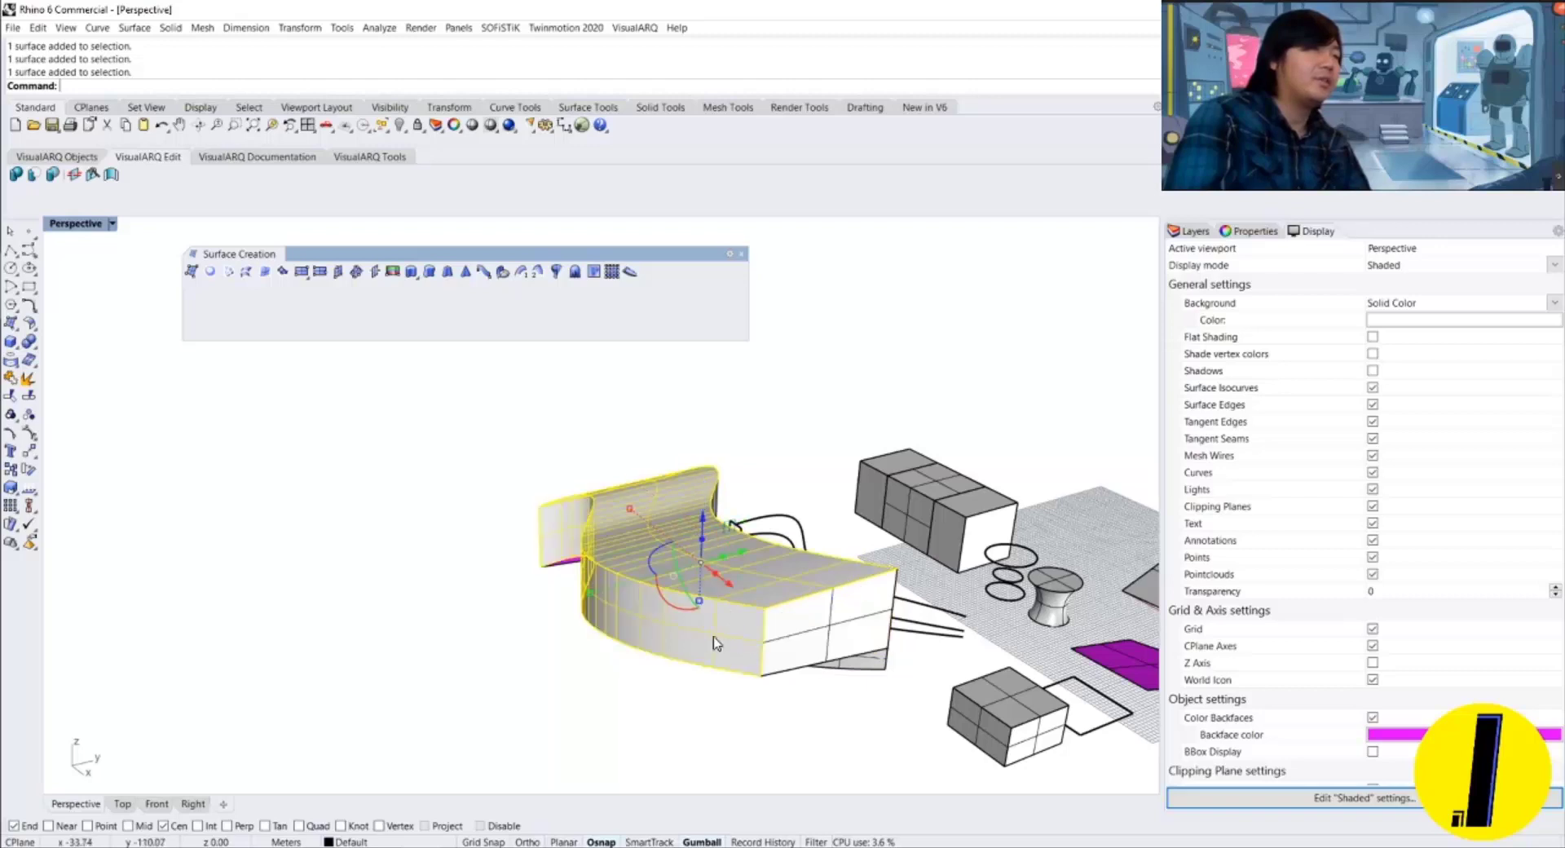
left_click(776, 672, "shift")
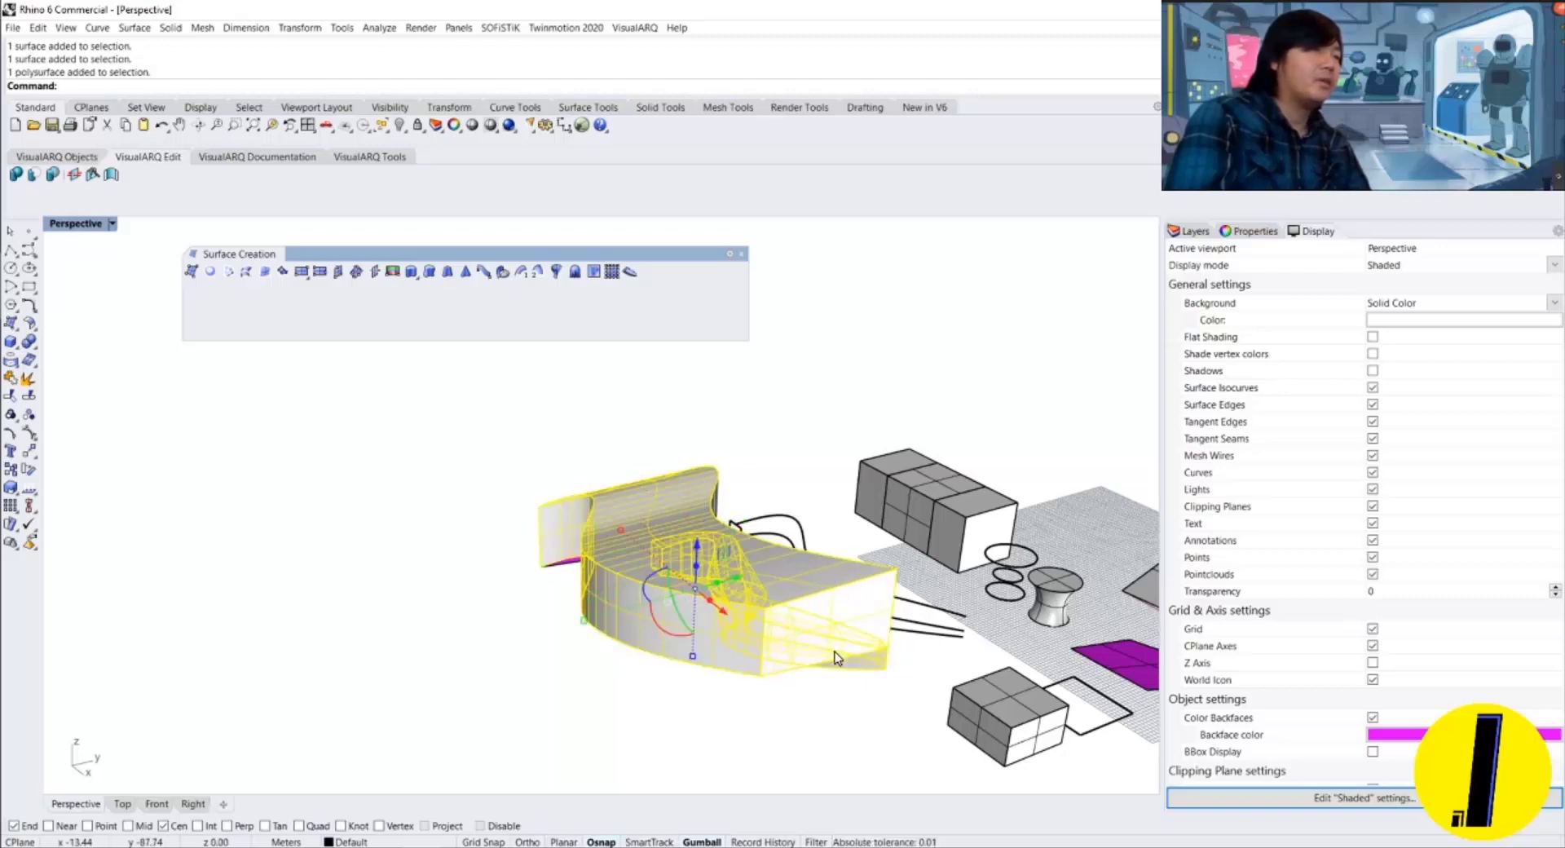
left_click(881, 675)
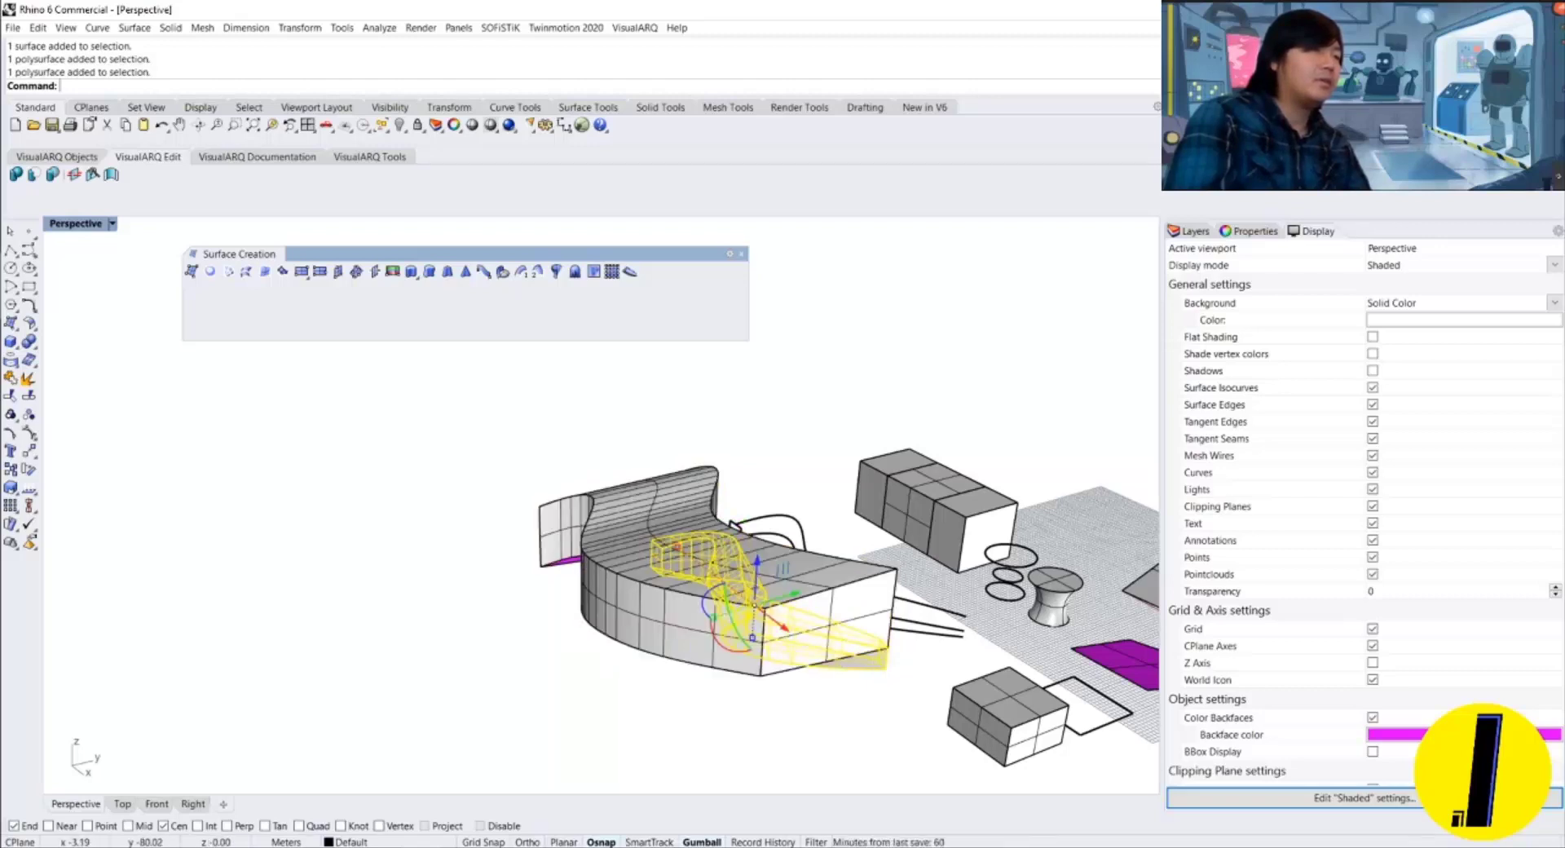
left_click(885, 672)
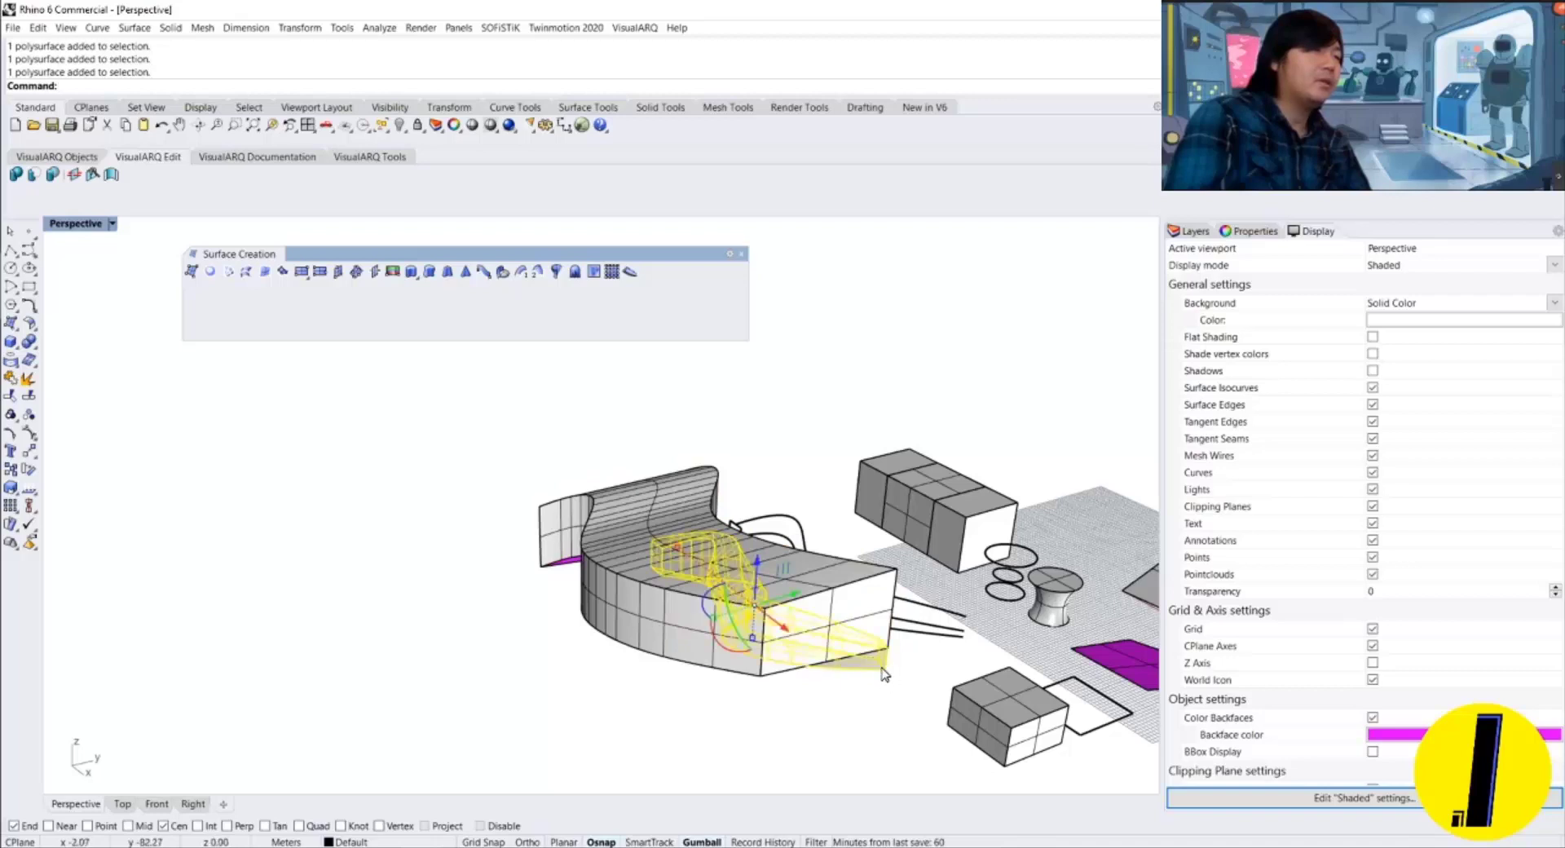
left_click(895, 698)
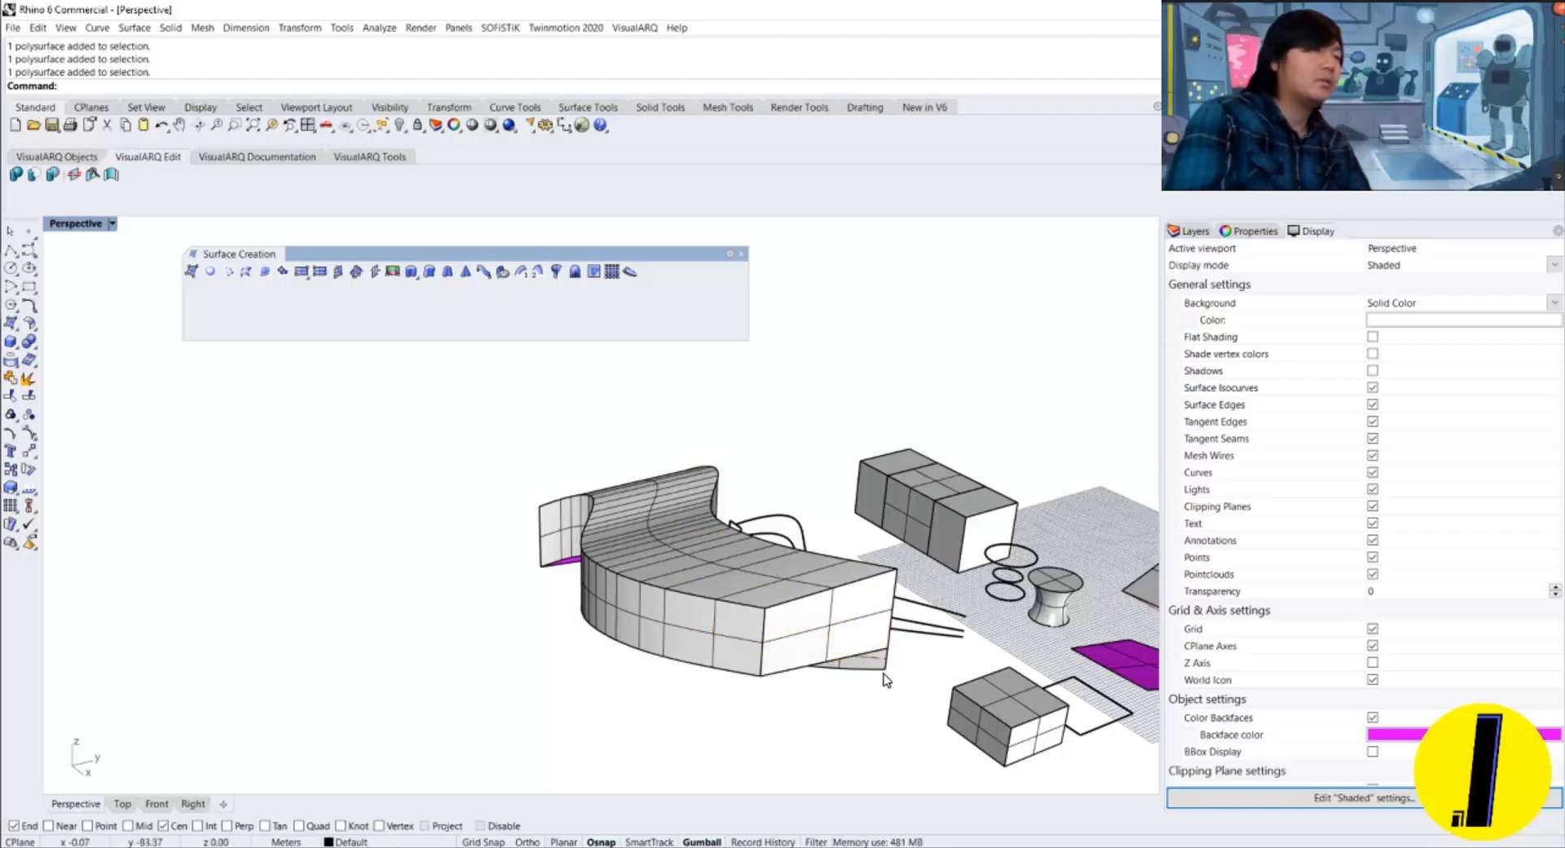
left_click(882, 676)
key("Escape")
Join the wavy top surface, the two curved side walls and the two end surfaces into one polysurface.
left_click(841, 632)
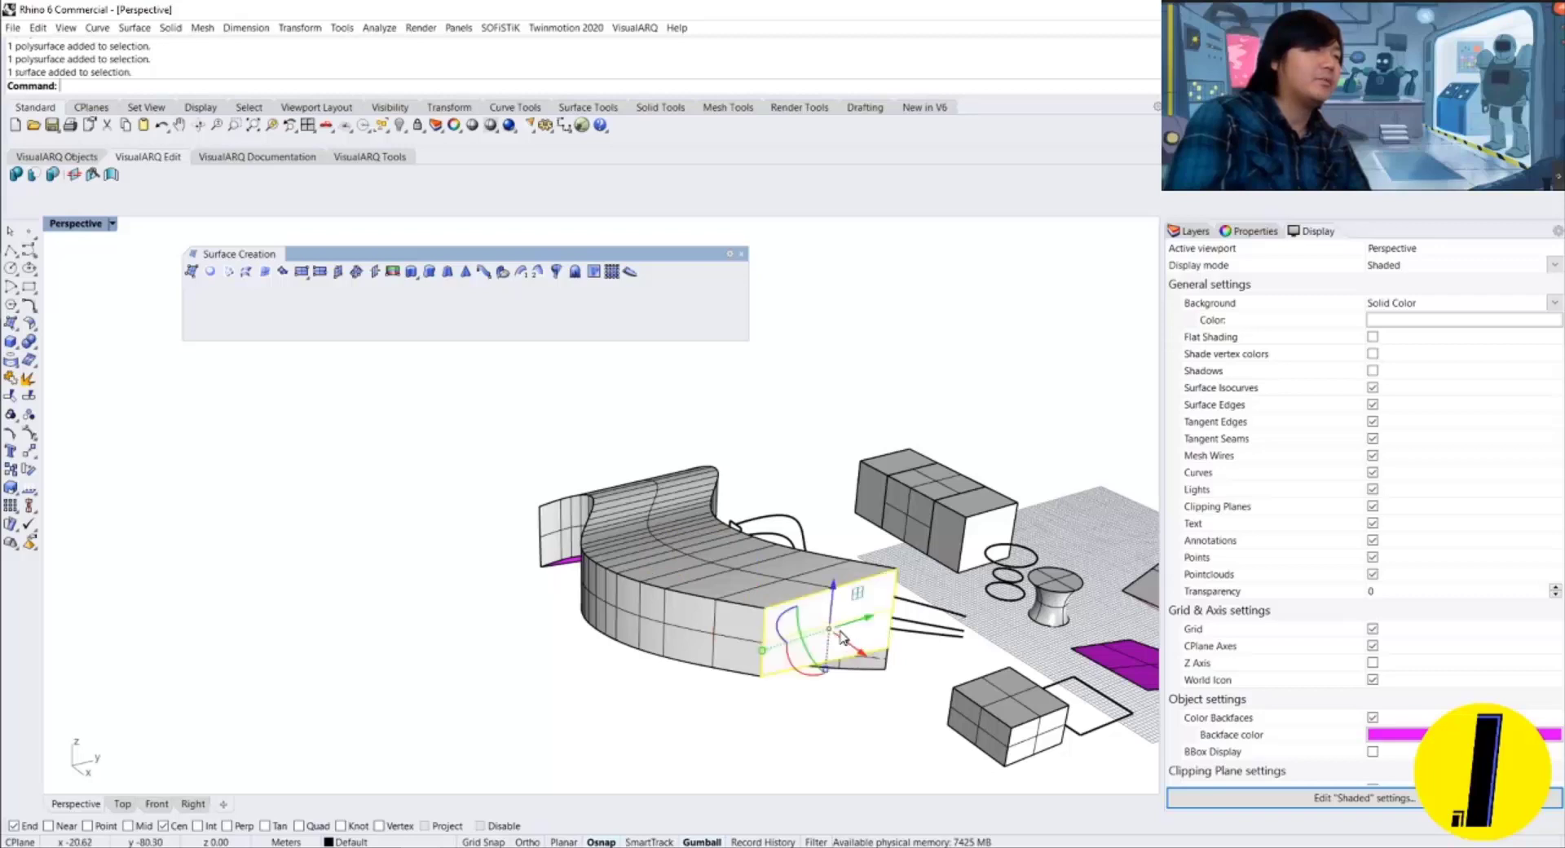
left_click(707, 630, "shift")
left_click(765, 573, "shift")
right_click_drag(764, 576, 883, 552)
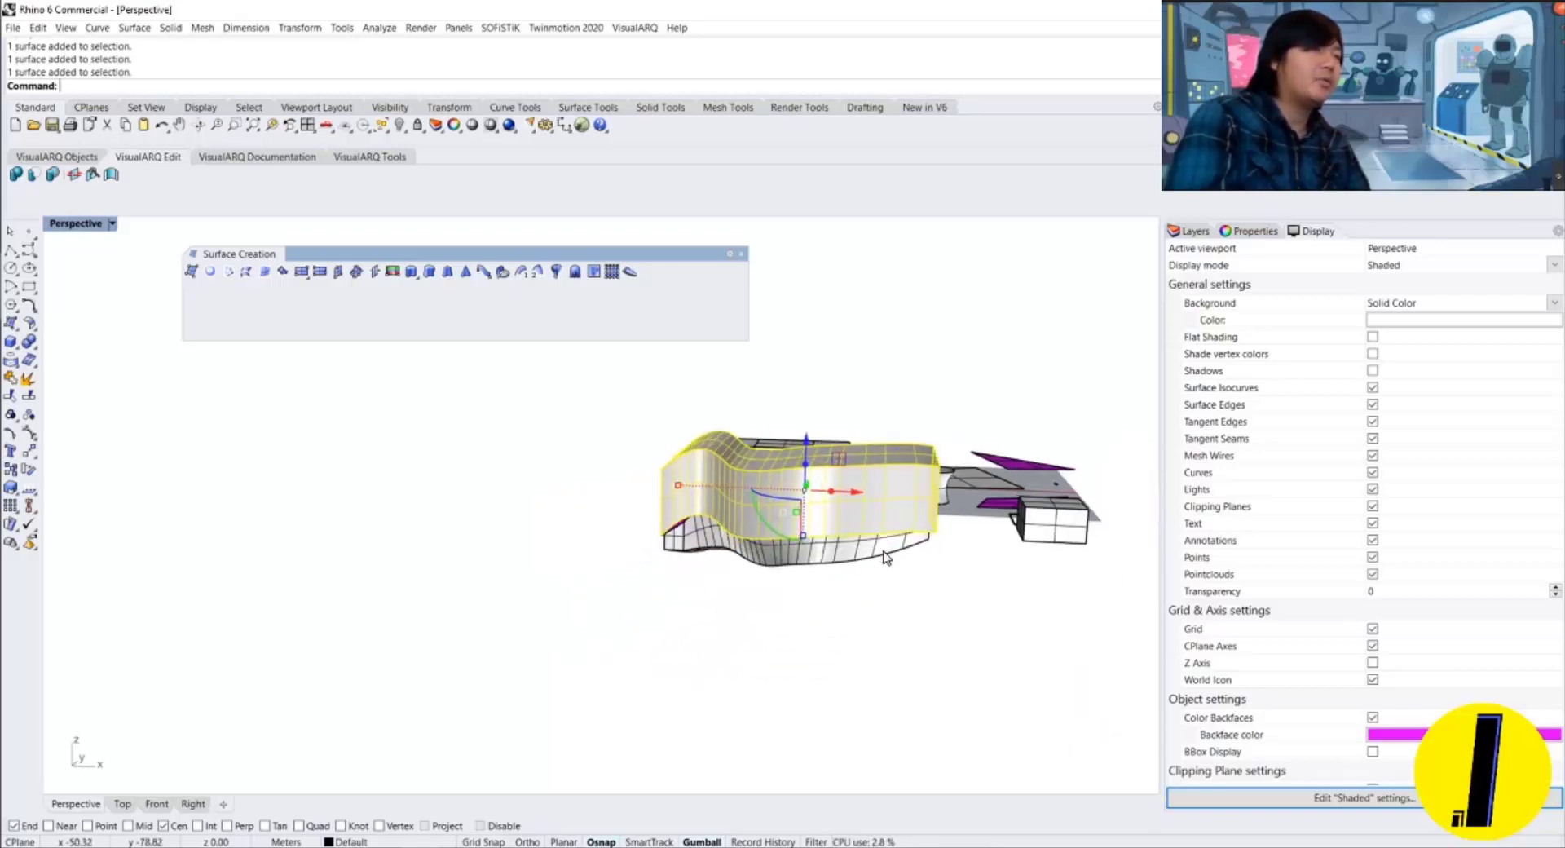
left_click(740, 508, "ctrl")
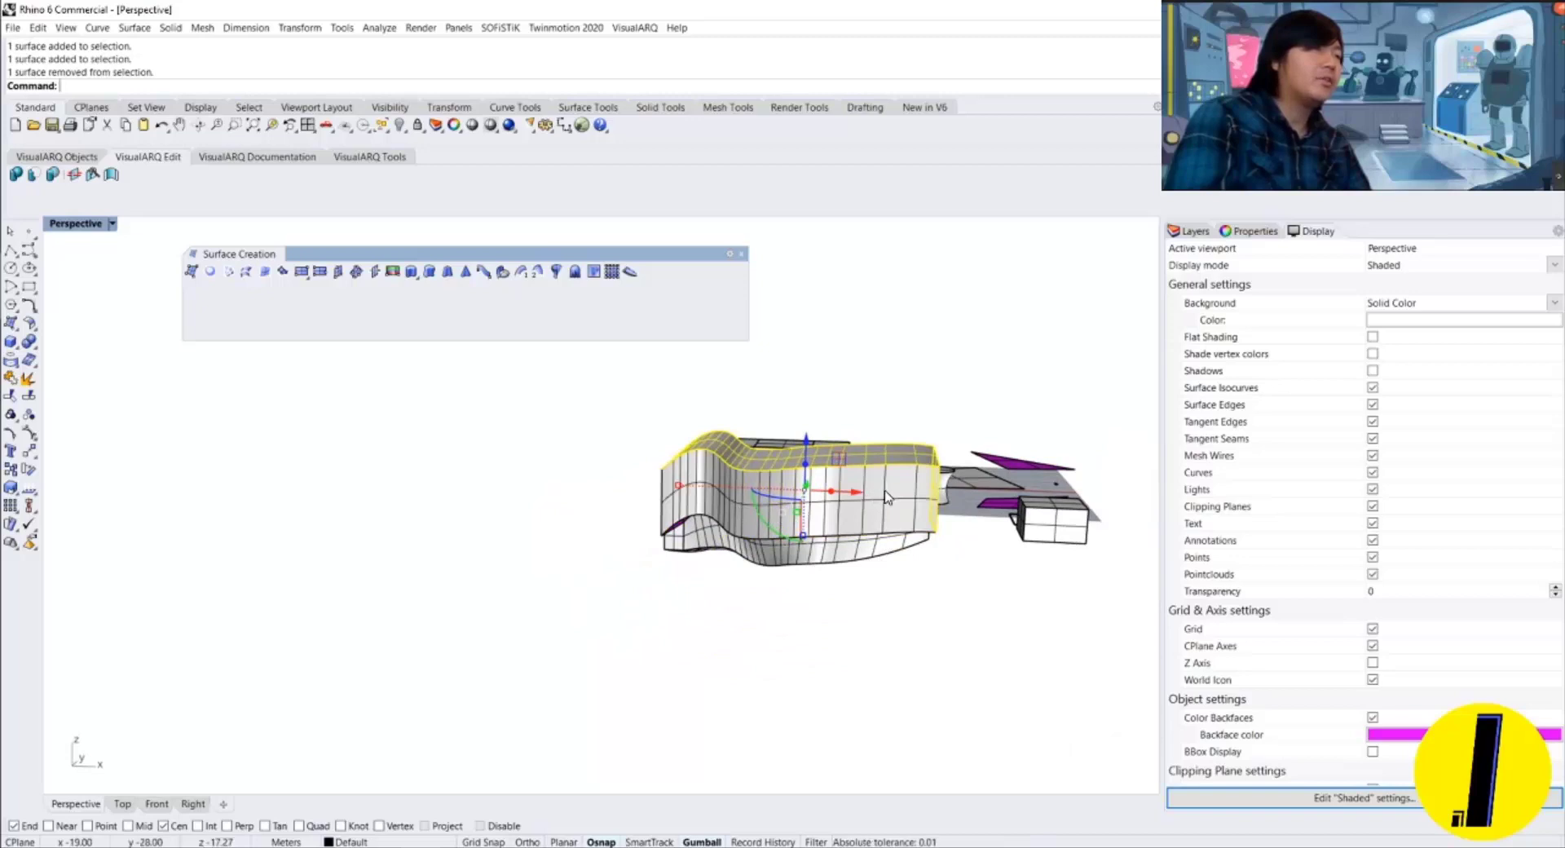
left_click(903, 509, "shift")
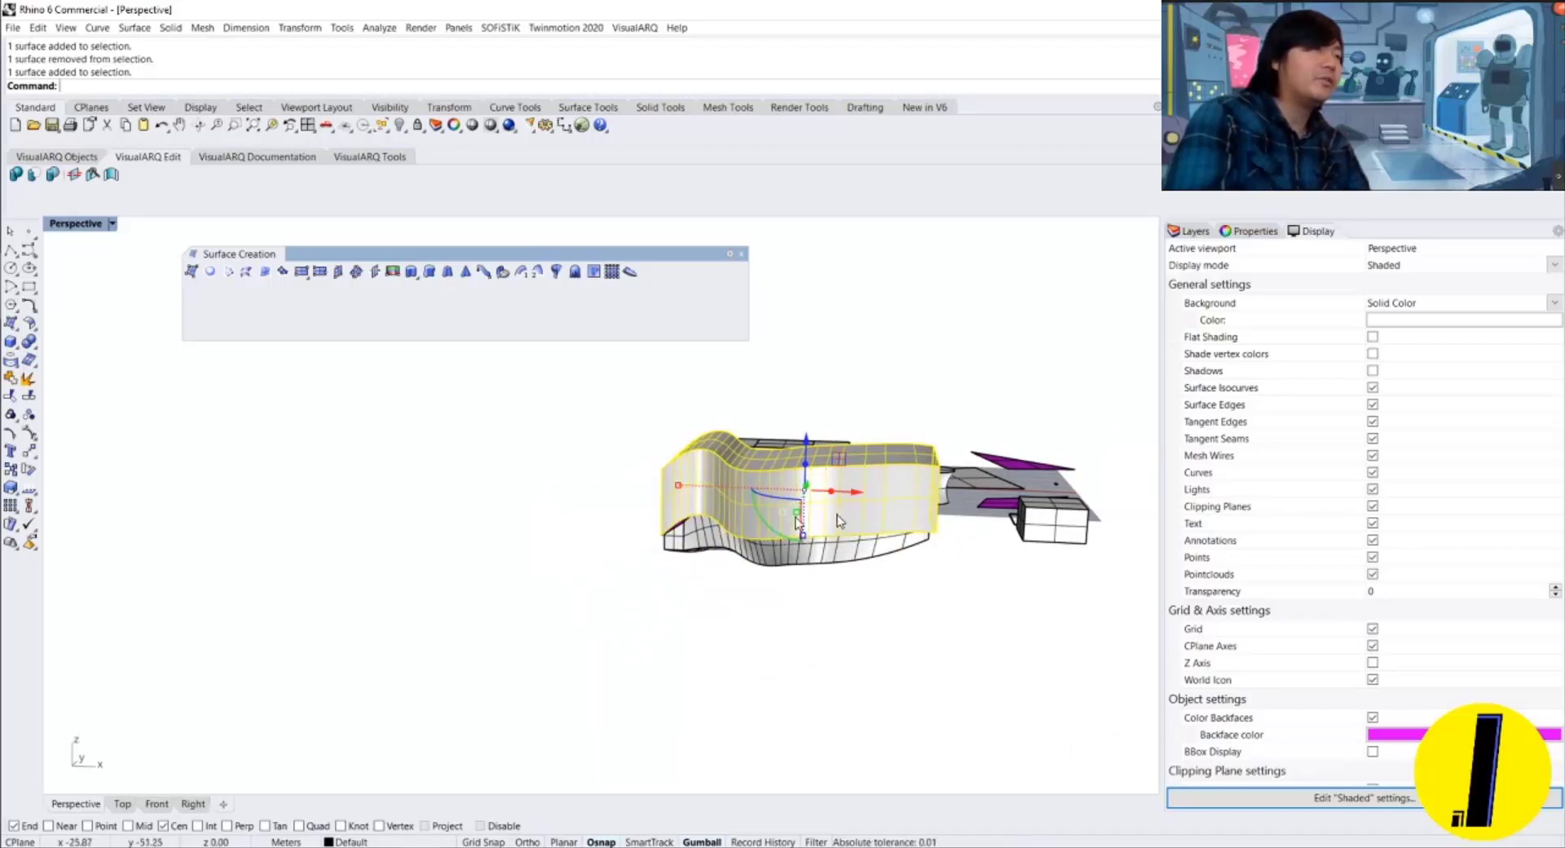
right_click_drag(799, 522, 744, 505)
left_click(626, 480, "shift")
right_click_drag(626, 479, 568, 481)
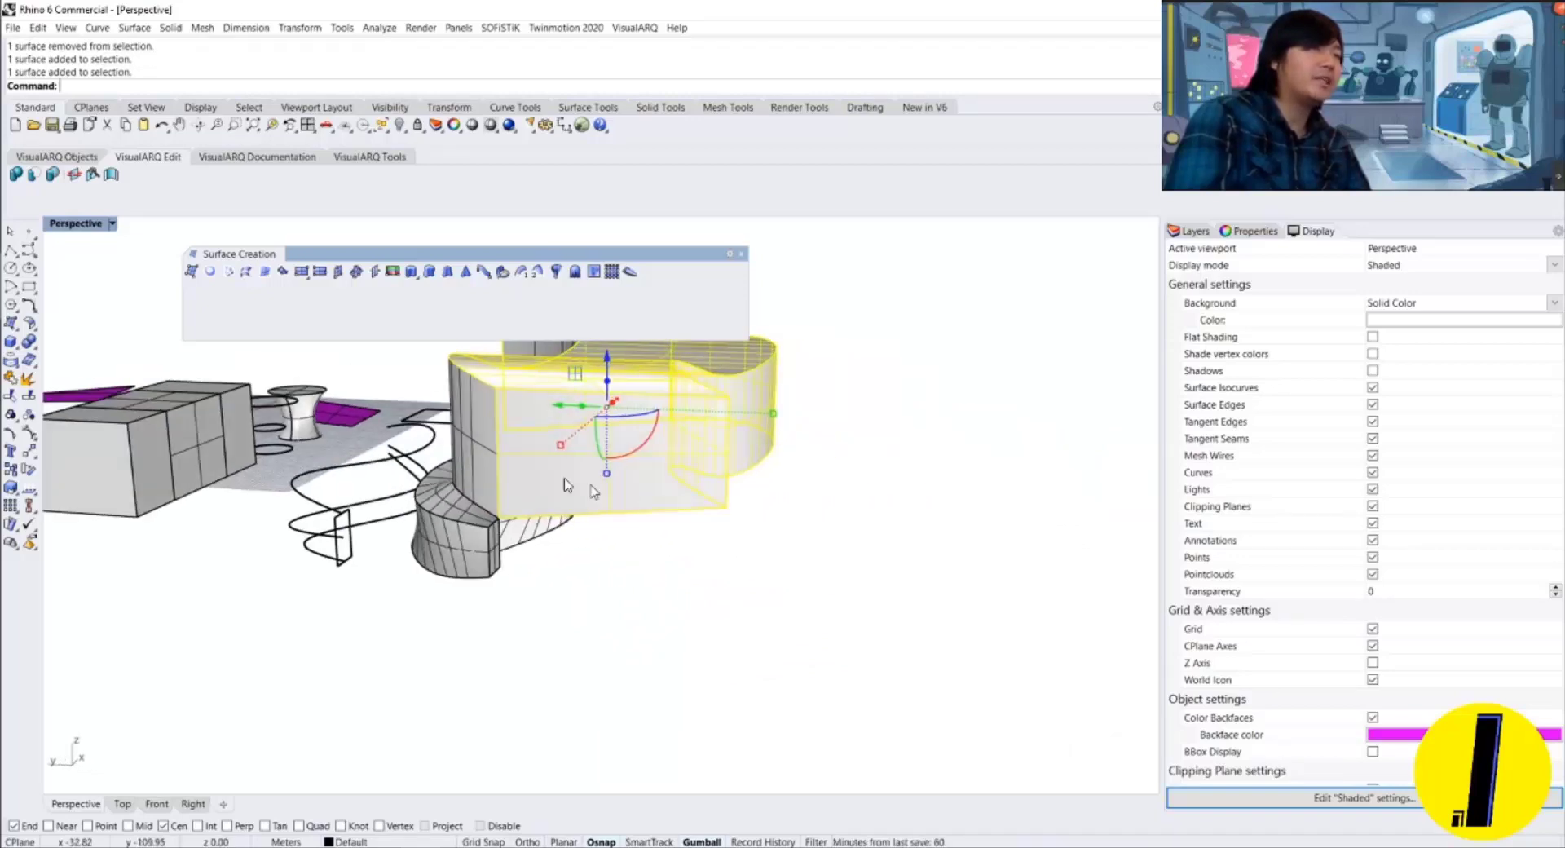
left_click(481, 454, "shift")
right_click_drag(648, 524, 406, 542)
left_click(635, 483, "ctrl")
left_click(639, 479, "shift")
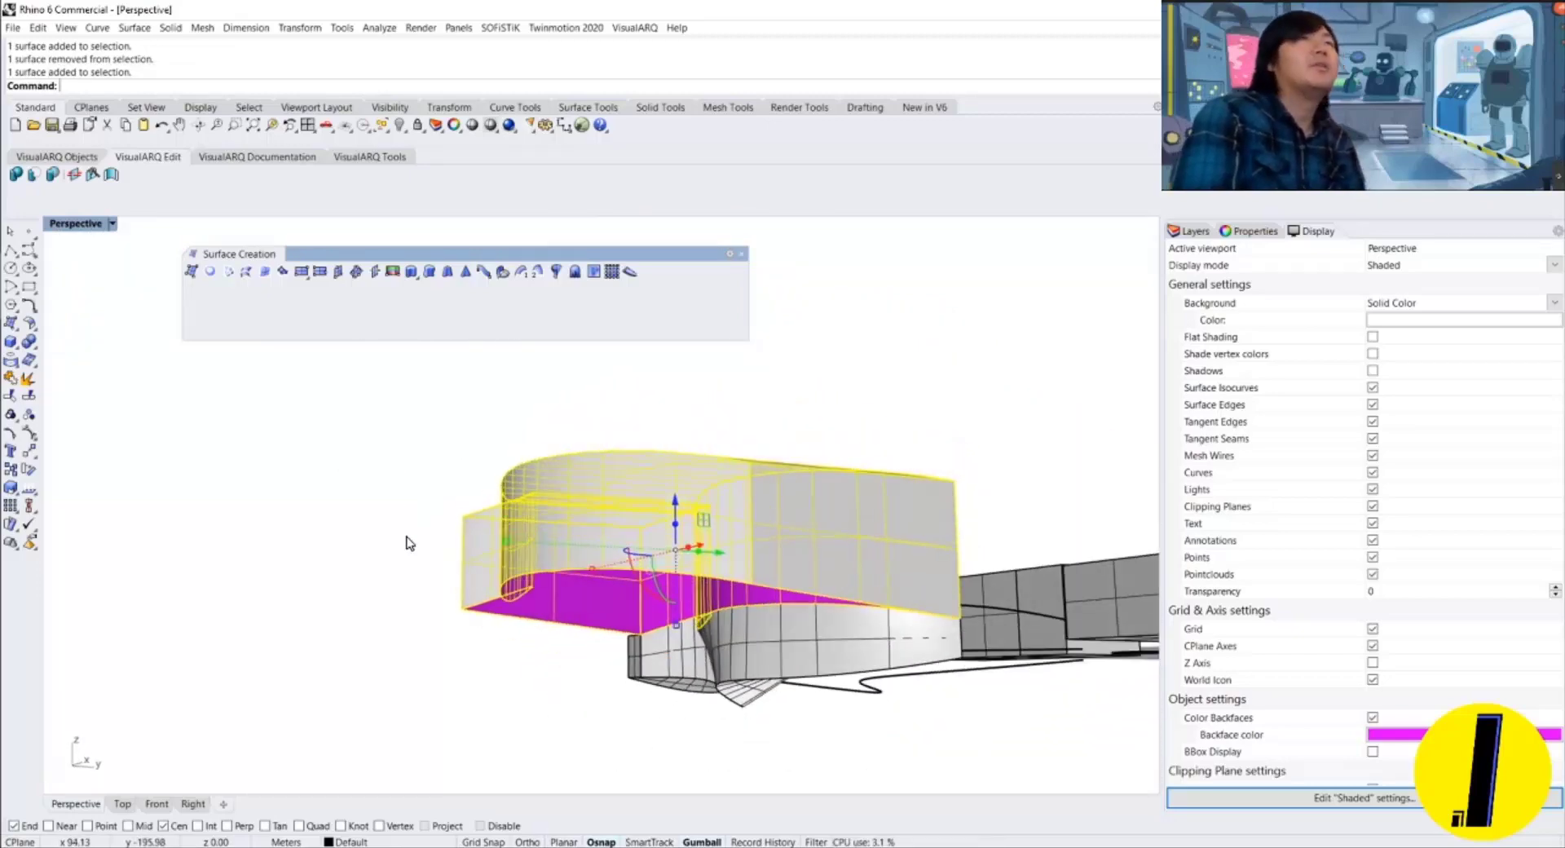
type("join")
key("Return")
left_click(410, 542)
left_click(641, 488)
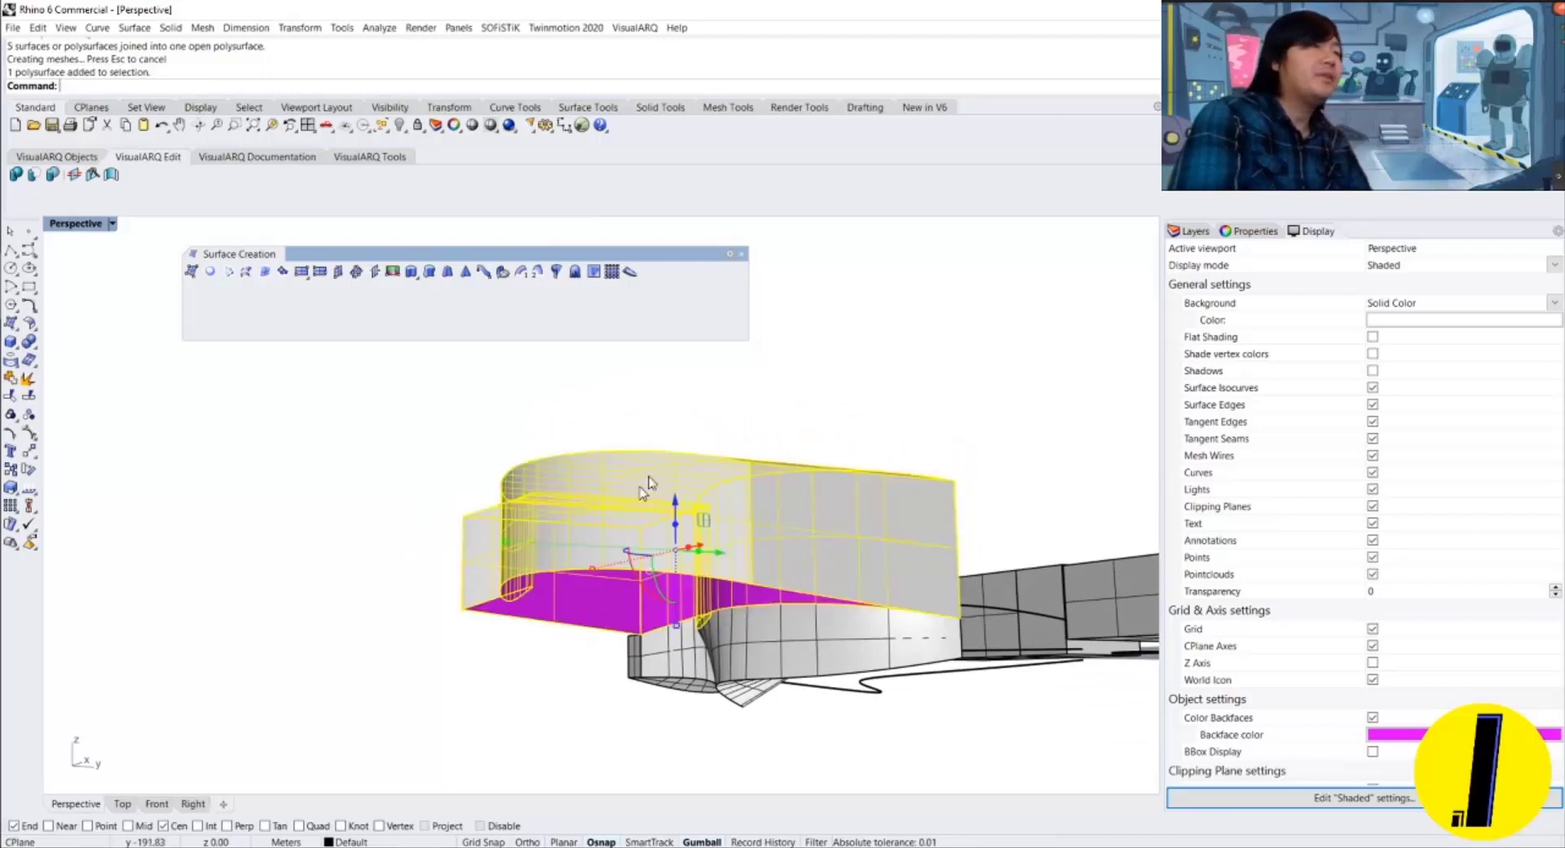
key("Escape")
Try to close the open underside of the joined polysurface with the Cap command.
right_click_drag(648, 483, 734, 447)
left_click(560, 581)
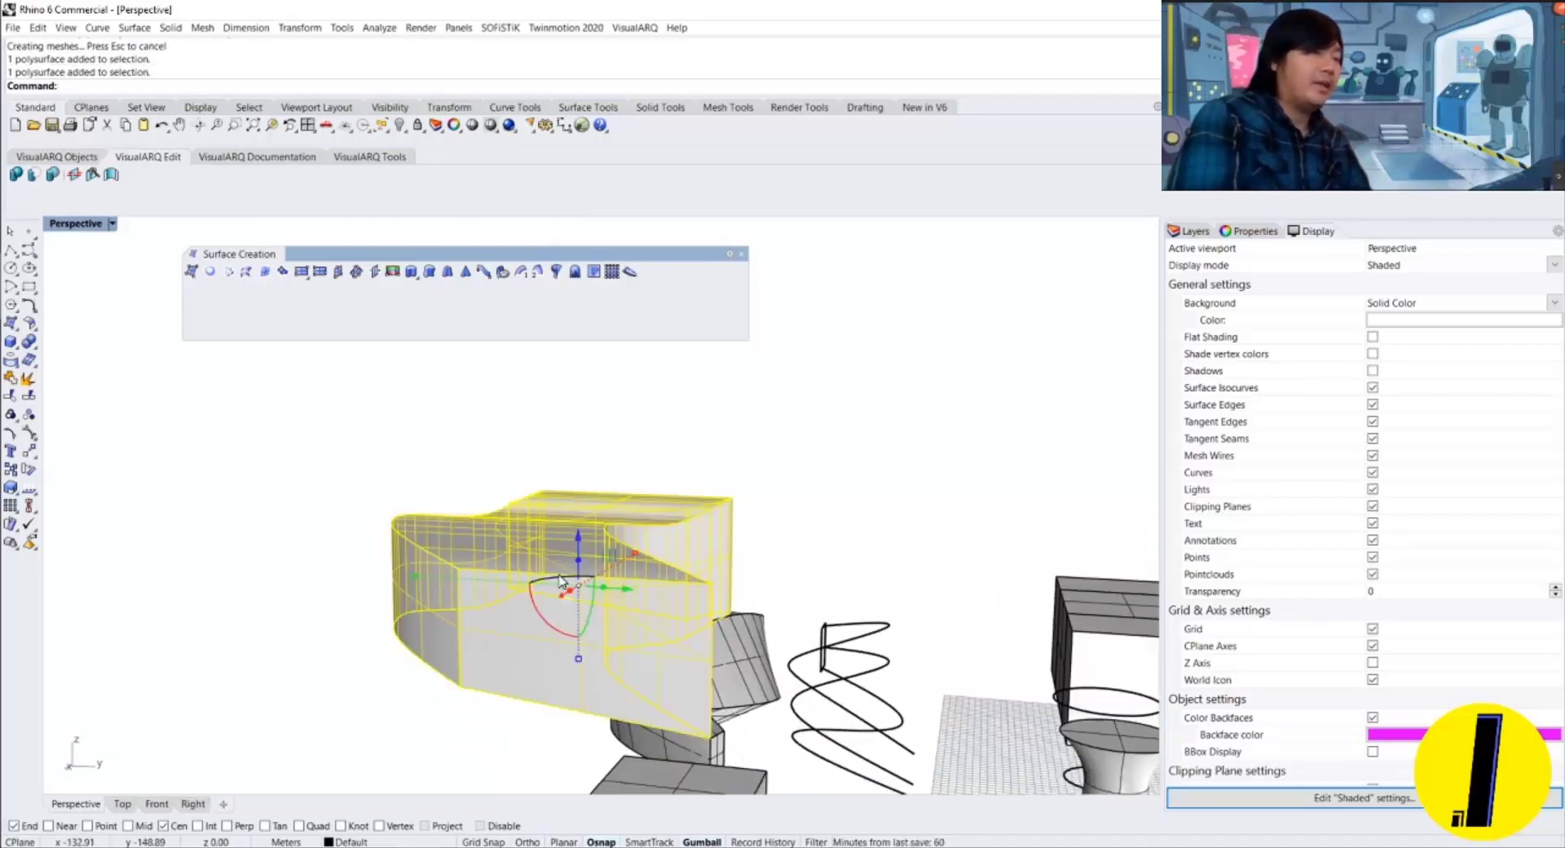
type("cap")
key("Return")
right_click_drag(213, 771, 706, 412)
left_click(706, 412)
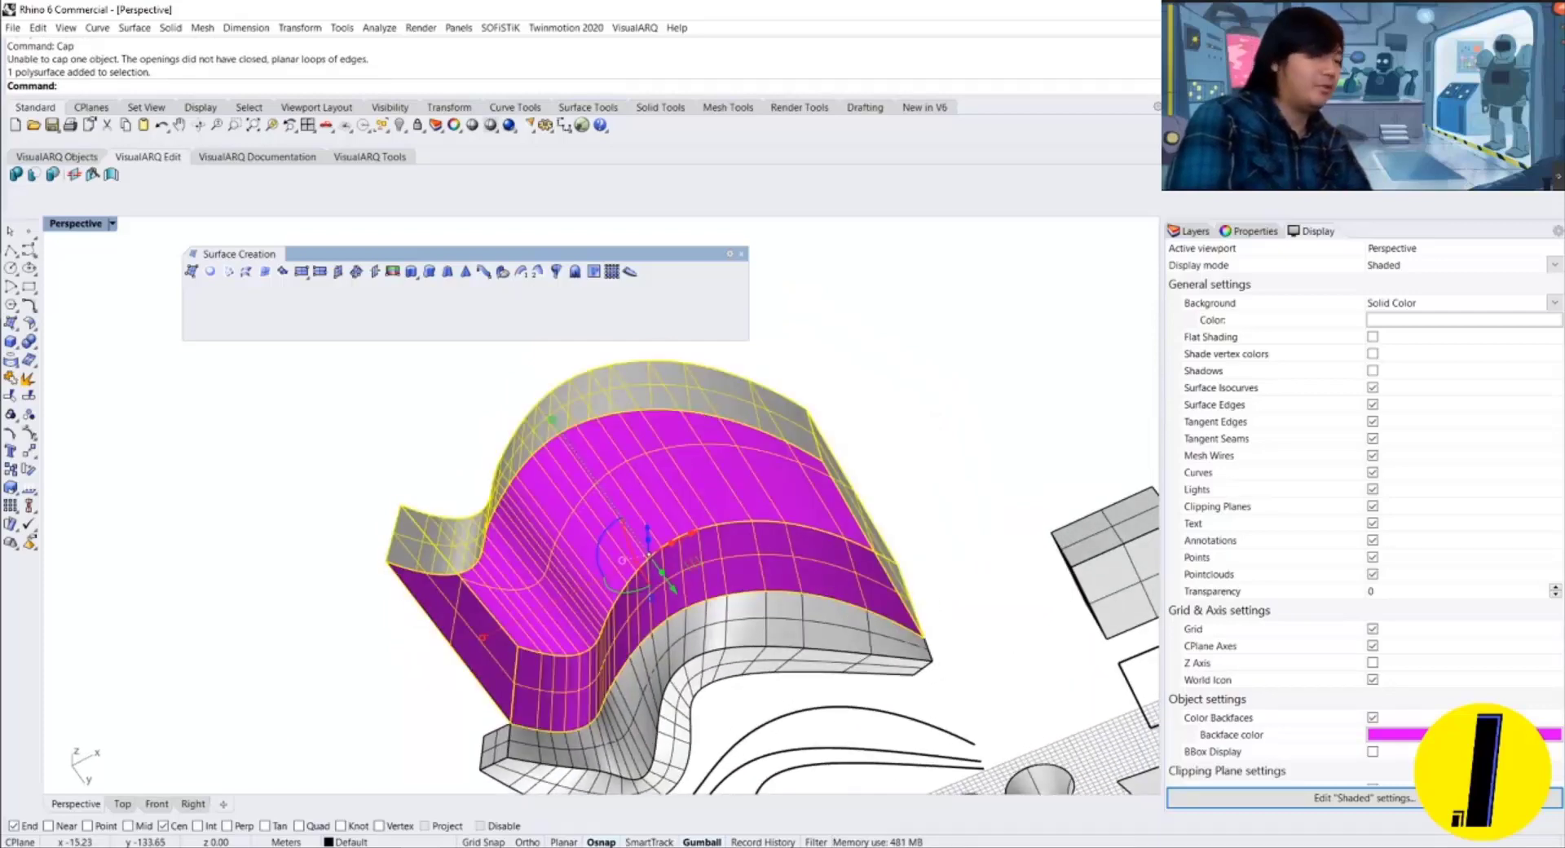
key("Escape")
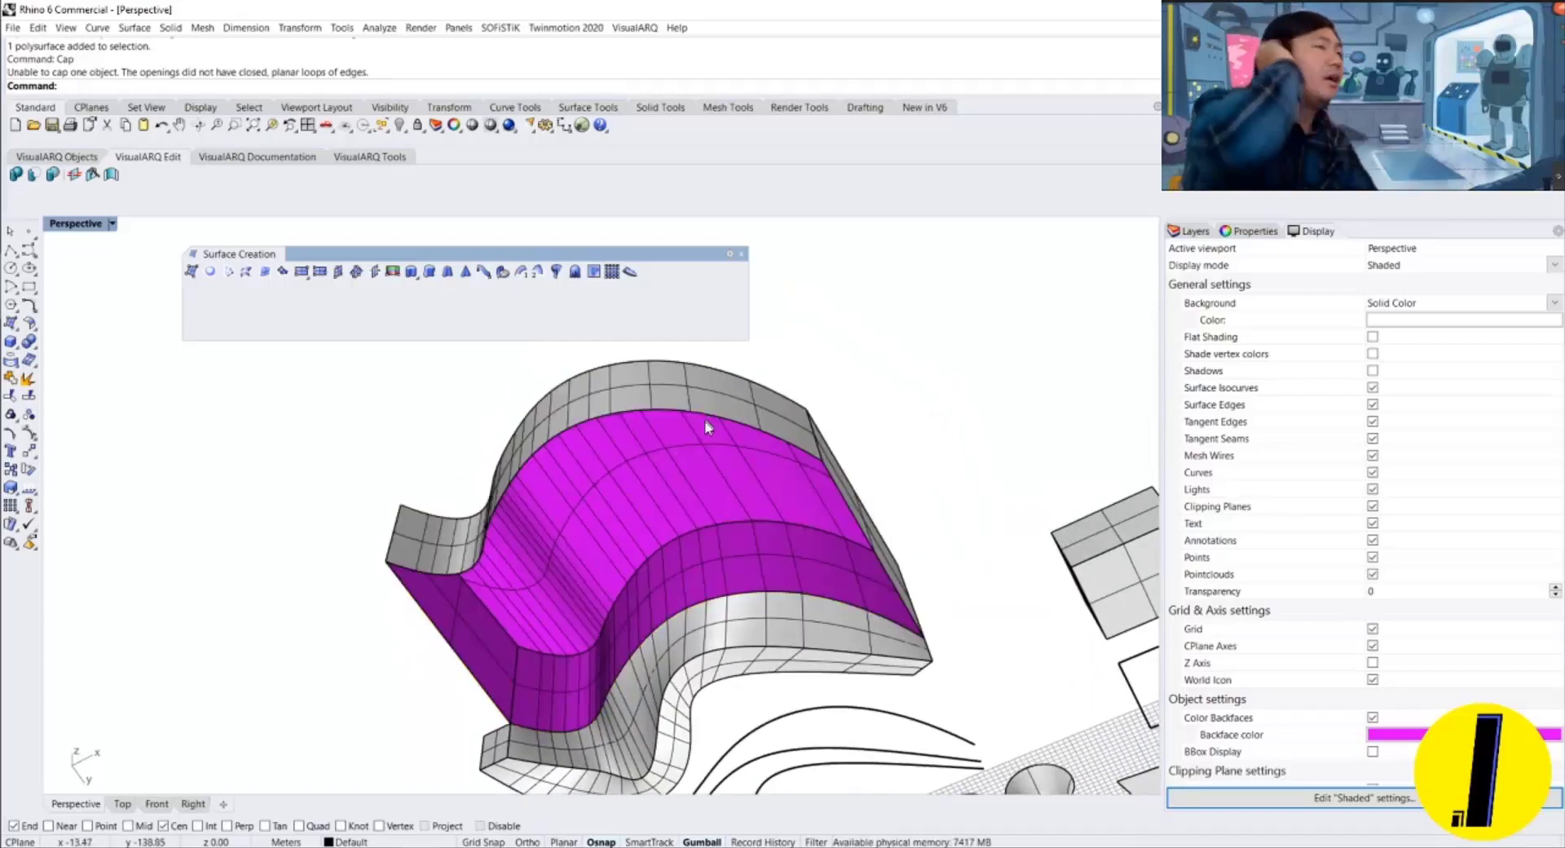
Try an edge-curve surface across the open underside between the two walls' curved lower edges, and delete that surface.
right_click_drag(706, 426, 591, 530)
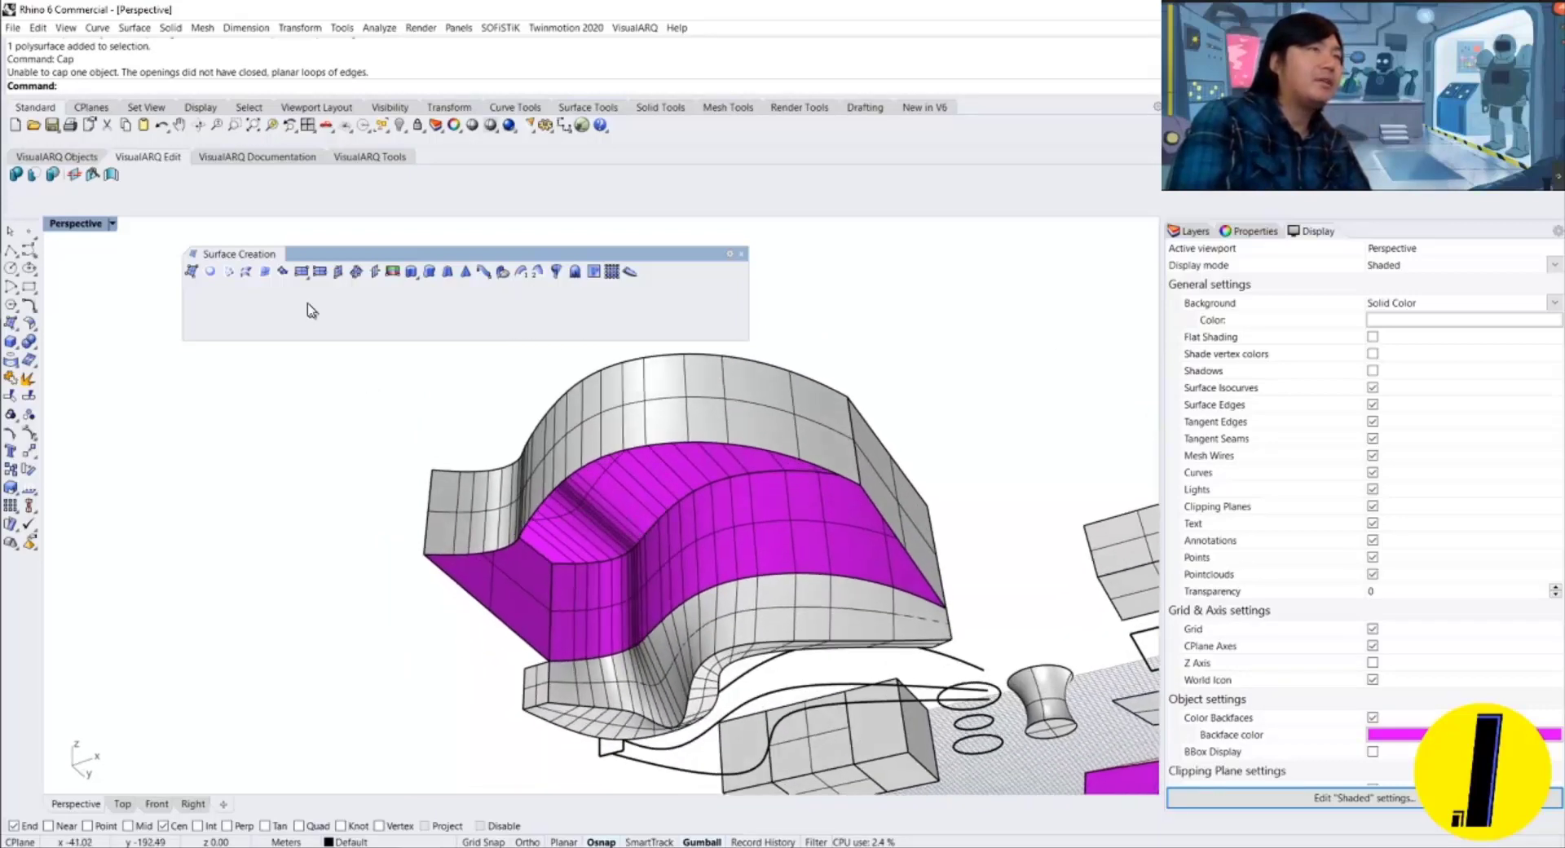
left_click(265, 277)
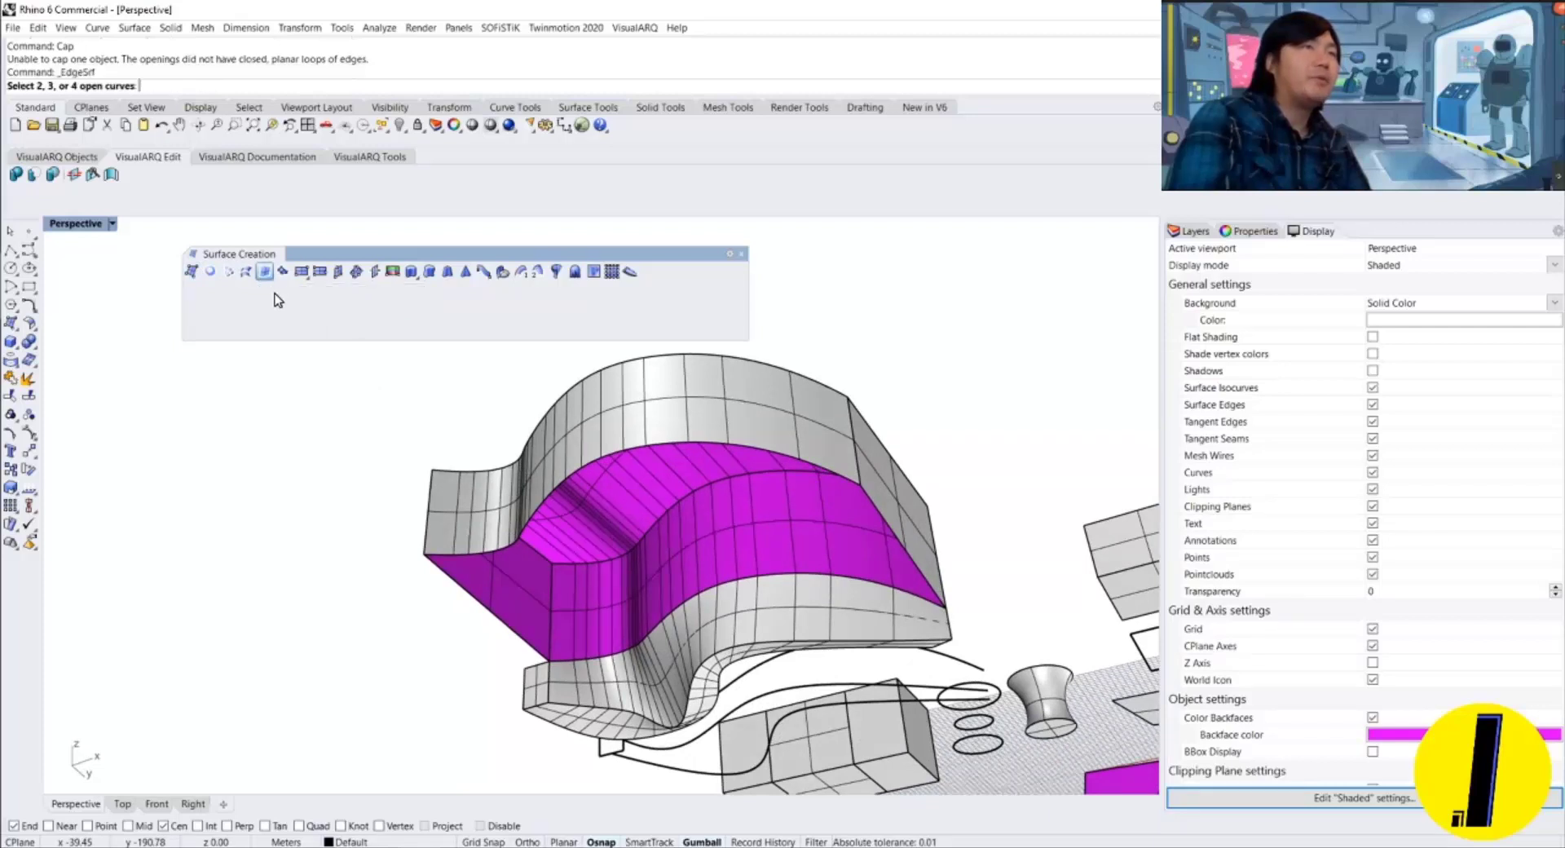
left_click(664, 446)
left_click(697, 596)
left_click(801, 634)
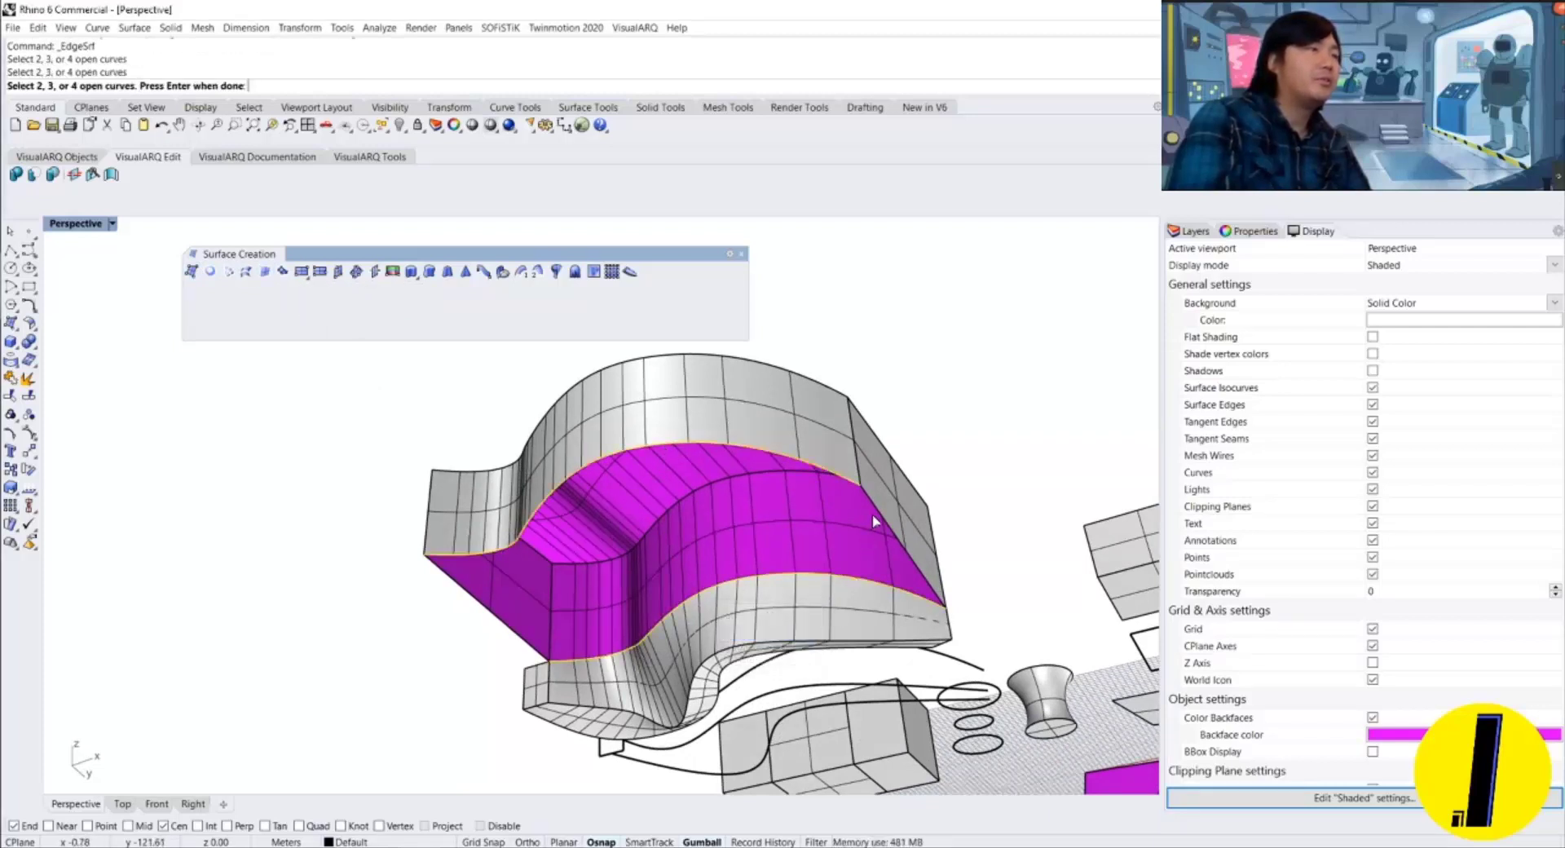
right_click(872, 513)
right_click_drag(815, 532, 613, 564)
scroll(565, 465, "up", 8)
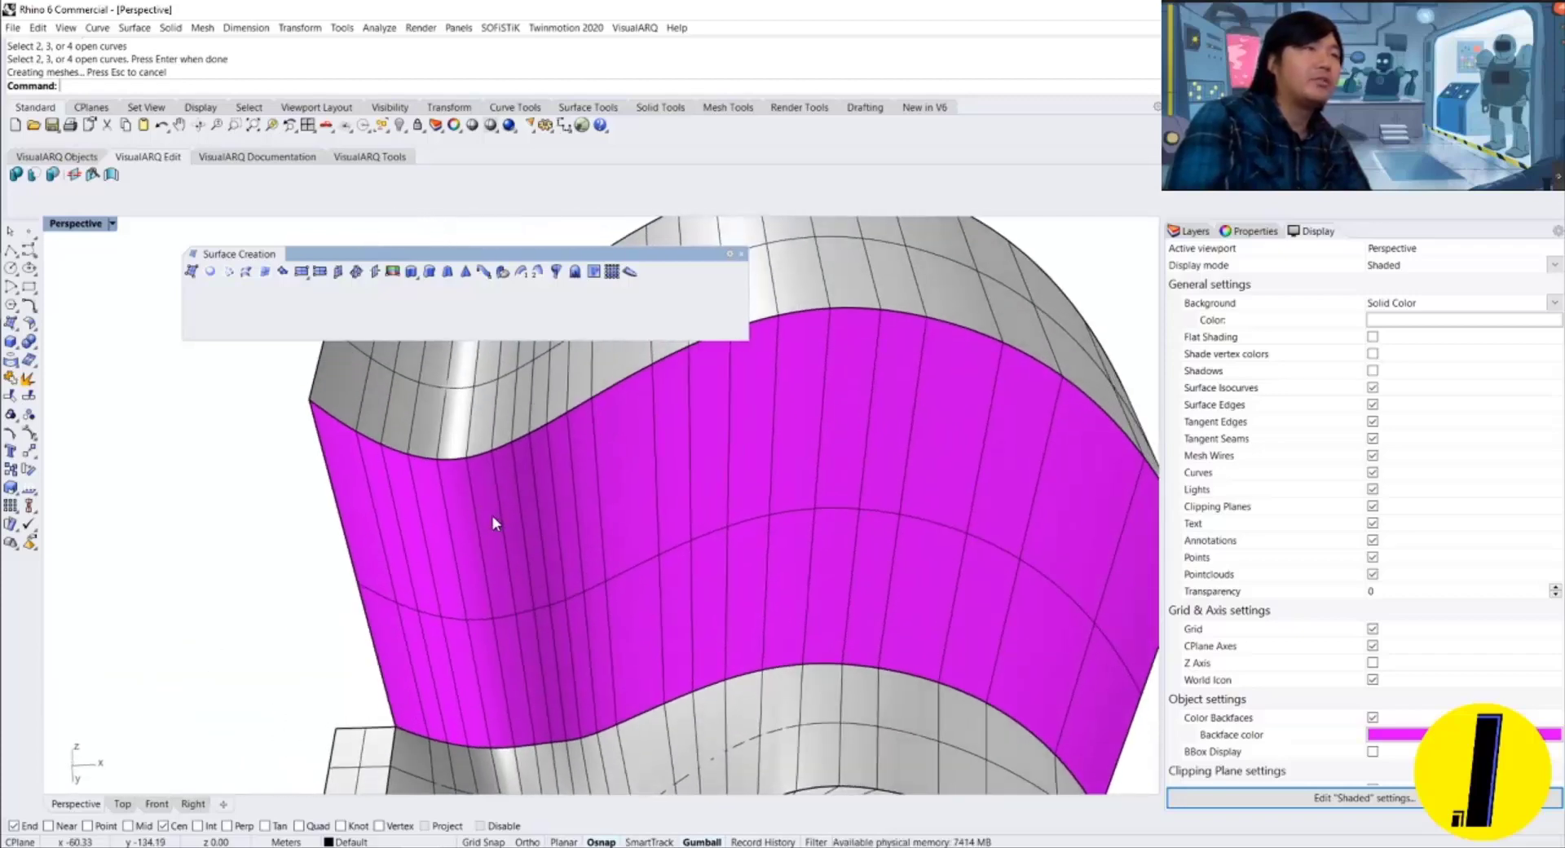
left_click(493, 517)
key("Delete")
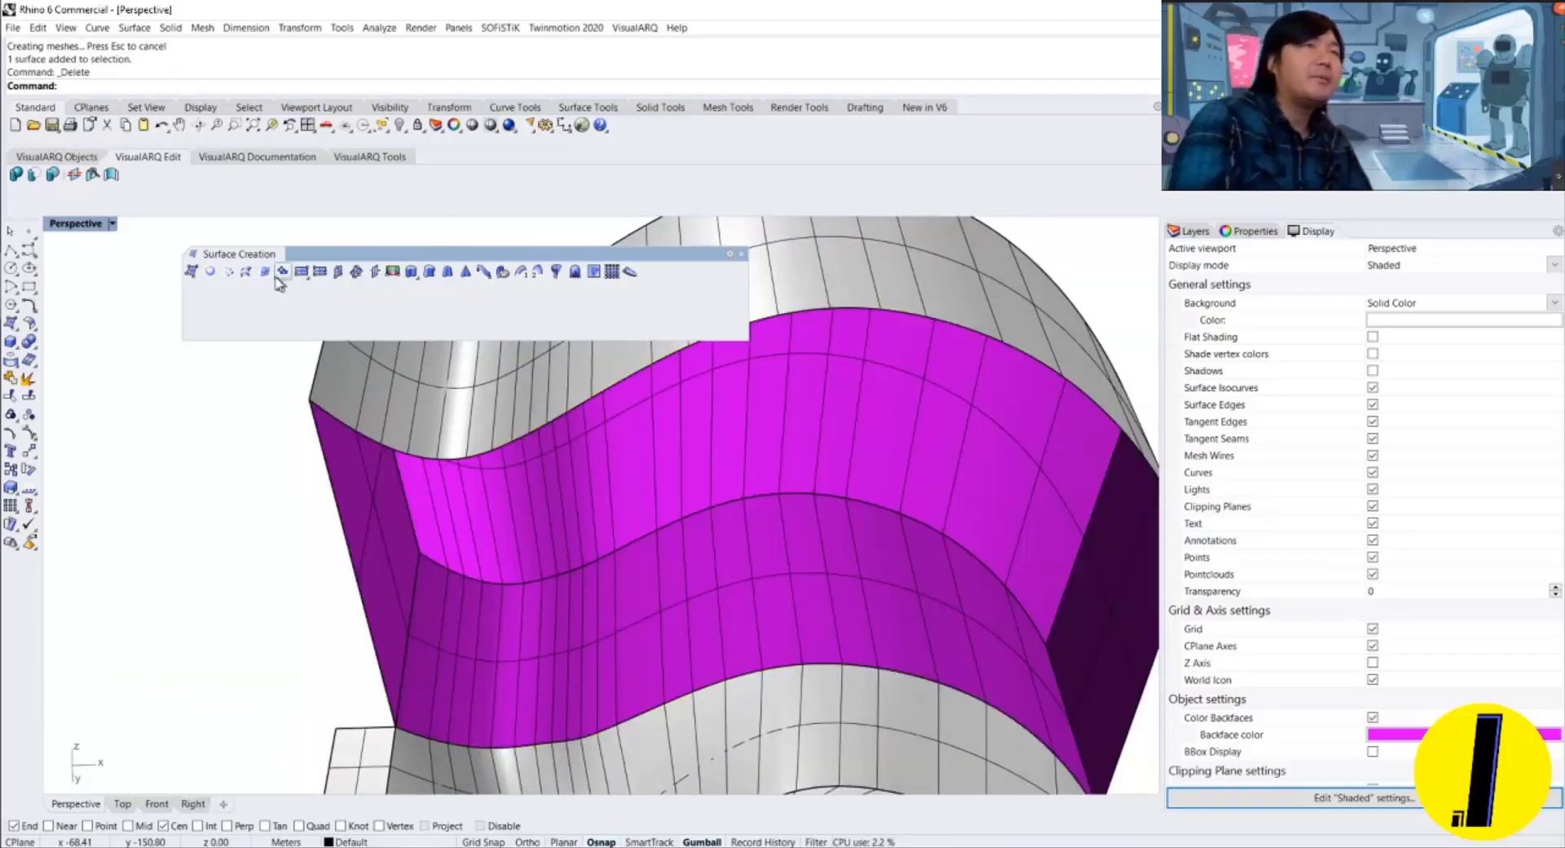
Start a surface from a curve network using the four boundary edges of the polysurface's open underside.
left_click(228, 275)
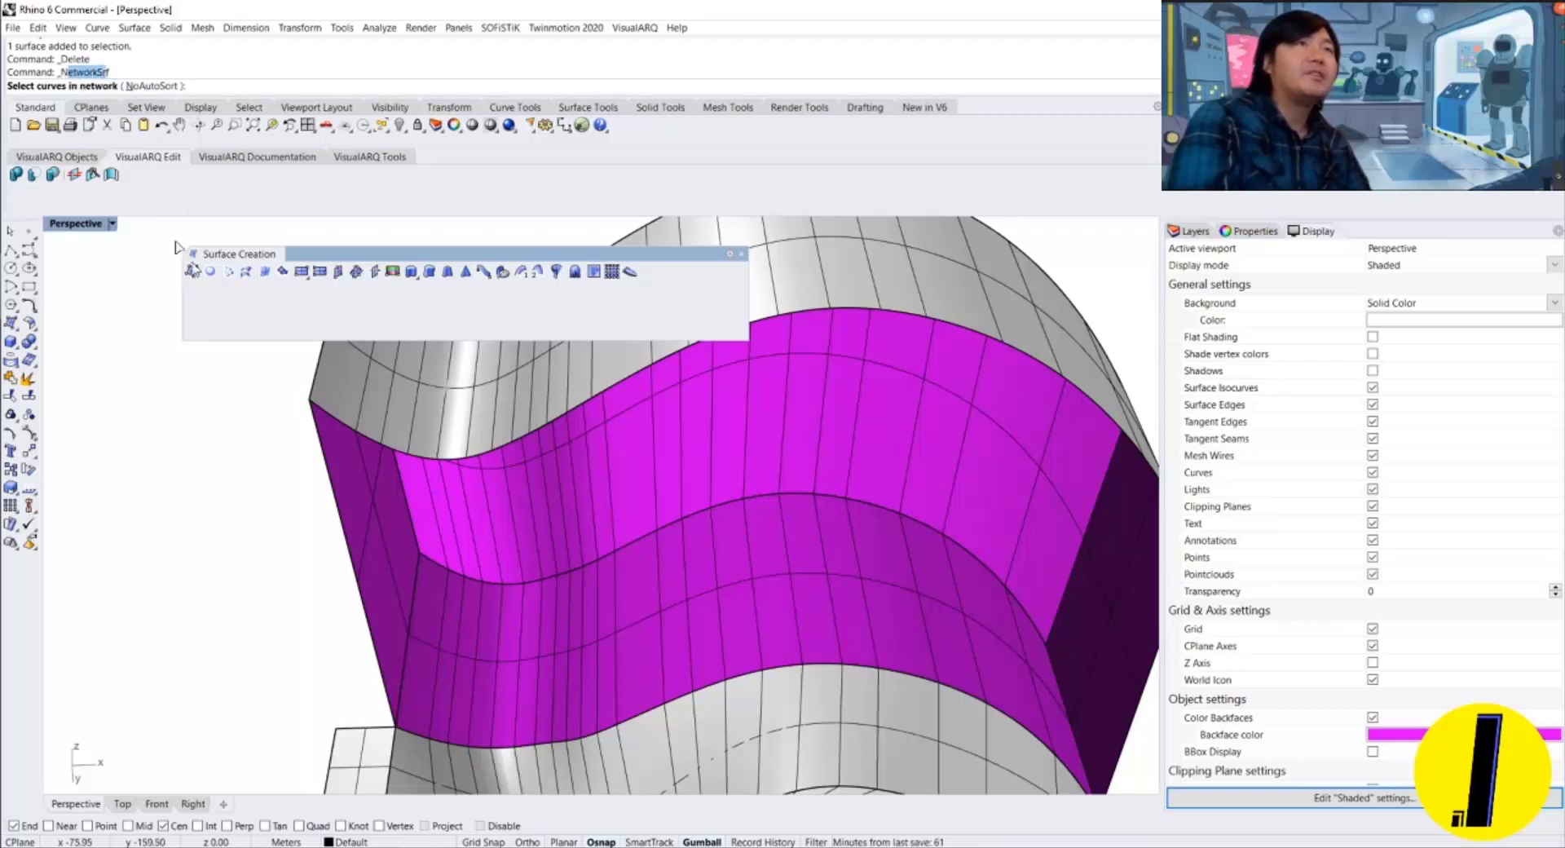
right_click_drag(181, 251, 326, 444)
left_click(340, 424)
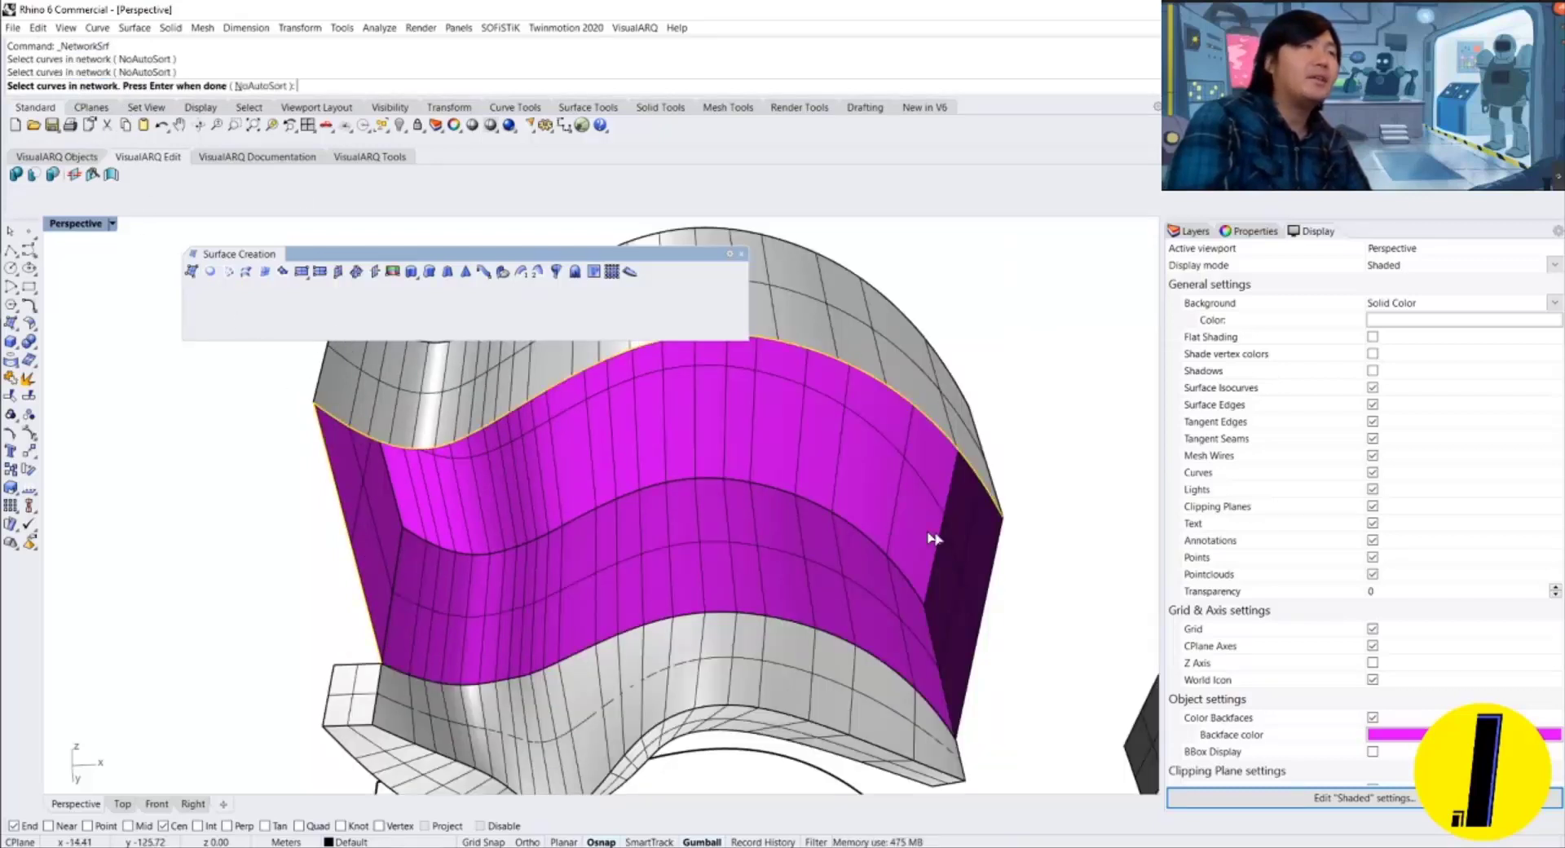
left_click(997, 572)
left_click(990, 575)
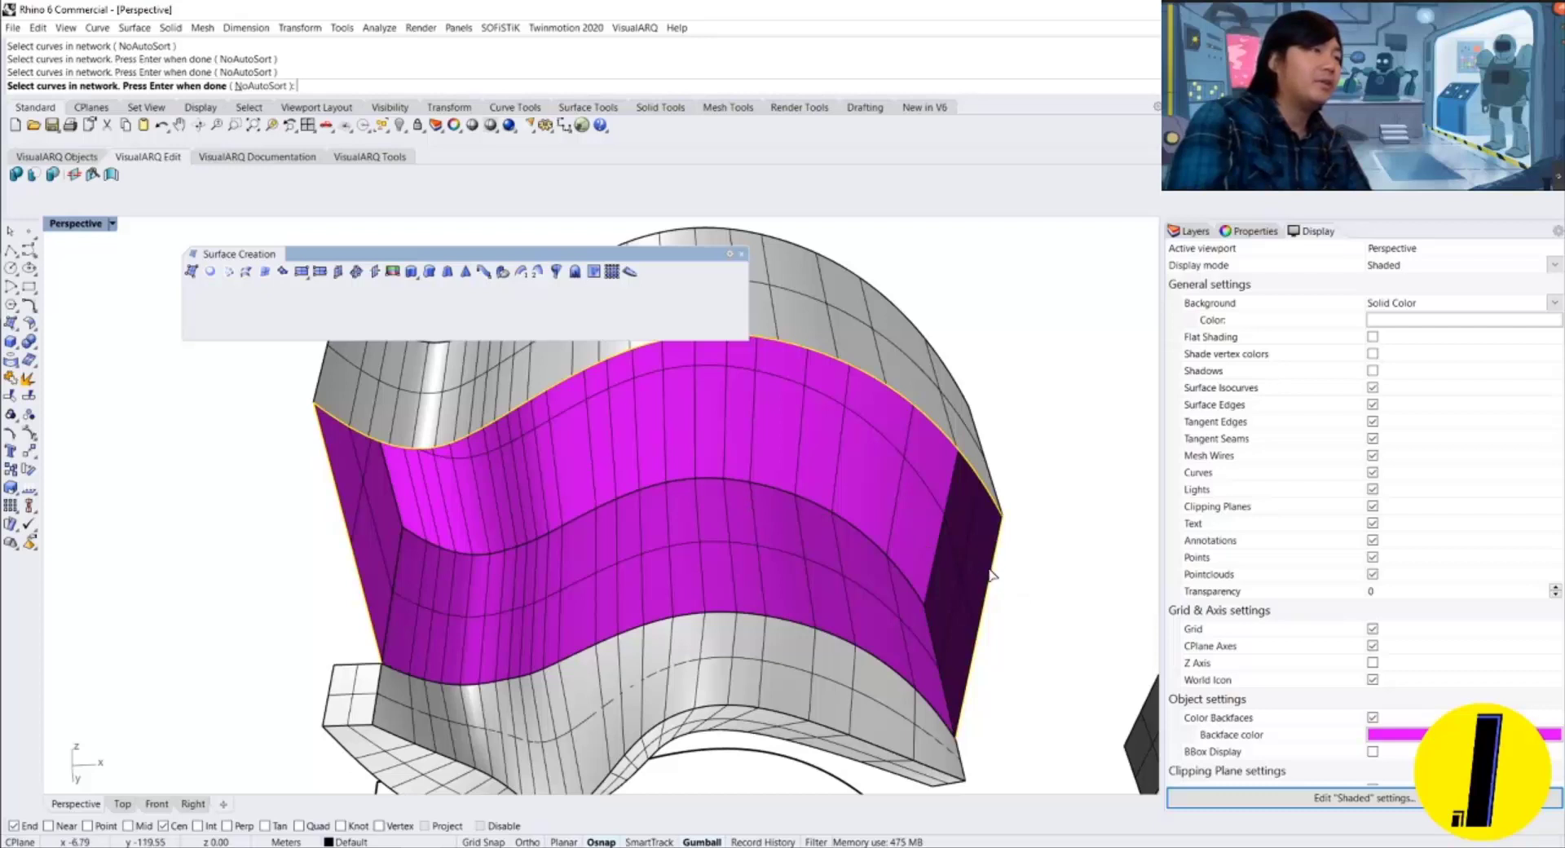
left_click(832, 630)
key("Return")
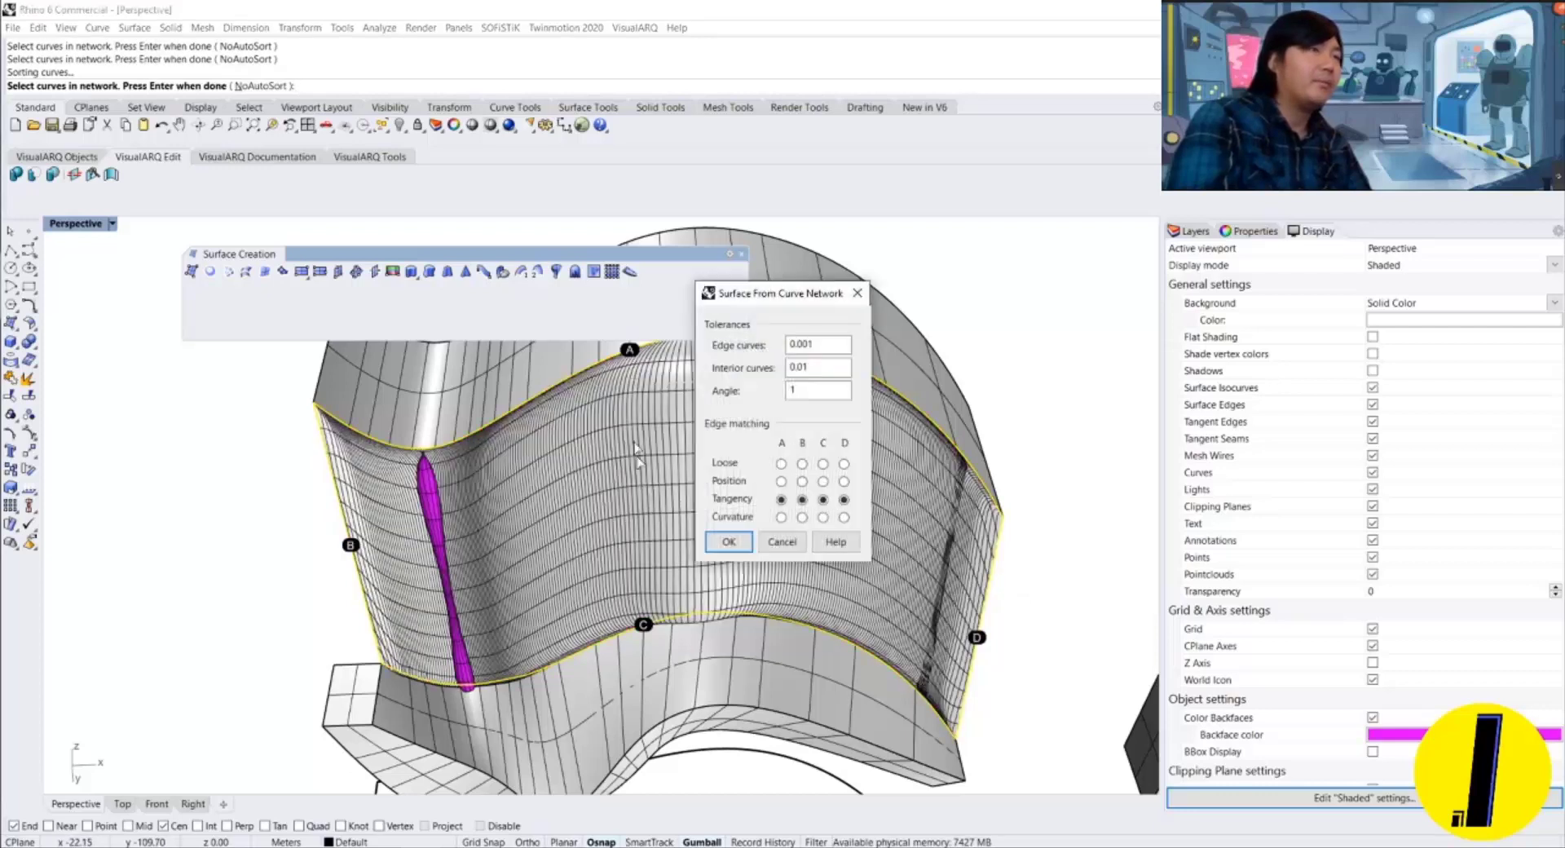
Set the edge matching of the network surface to Loose for all four edges A, B, C and D.
left_click_drag(789, 295, 963, 291)
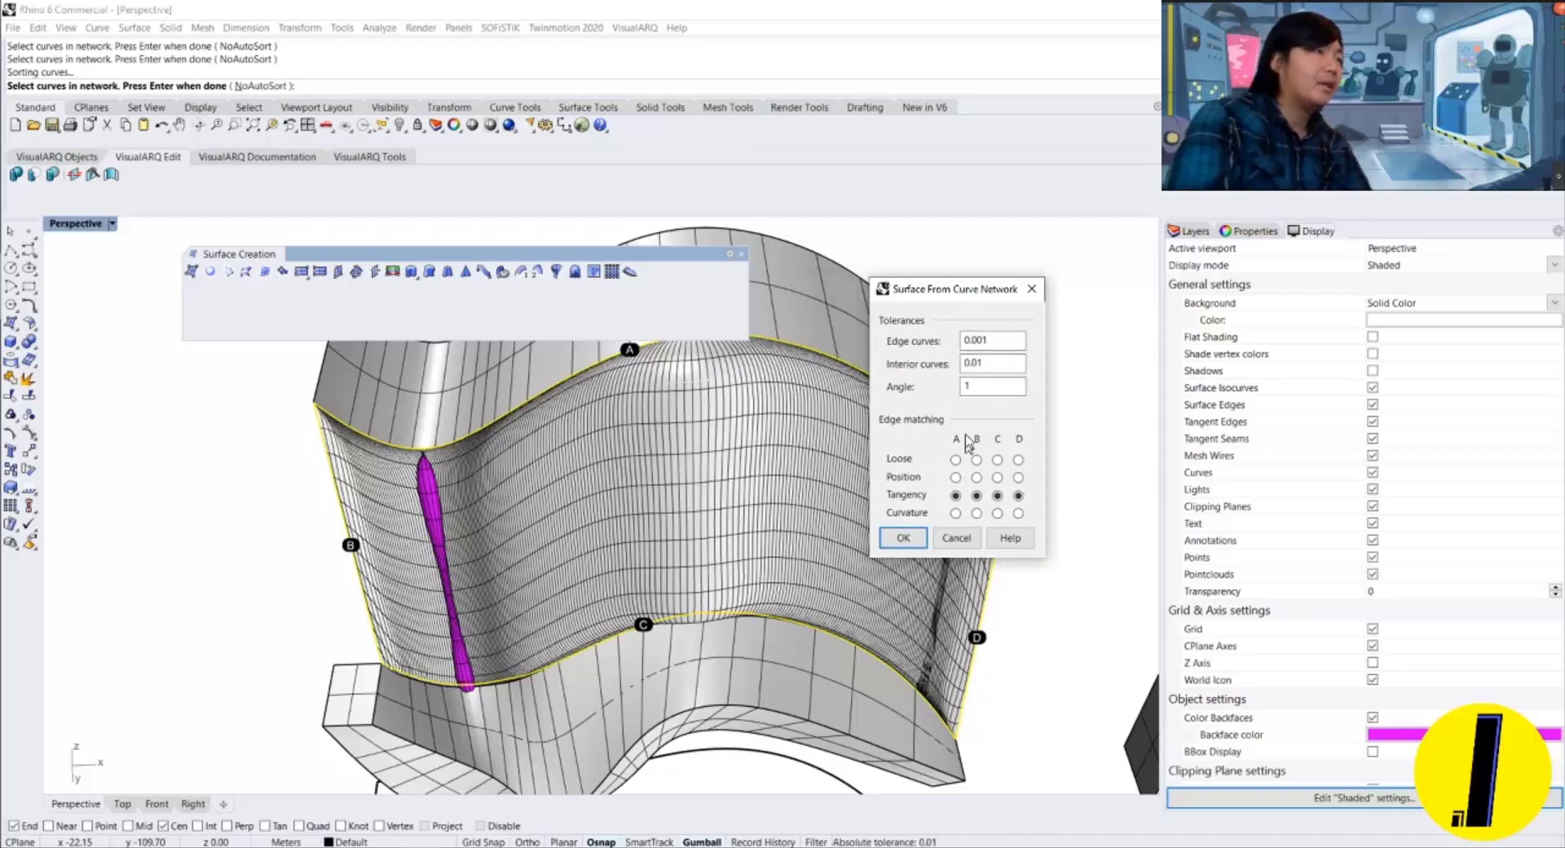
left_click(954, 460)
left_click(976, 460)
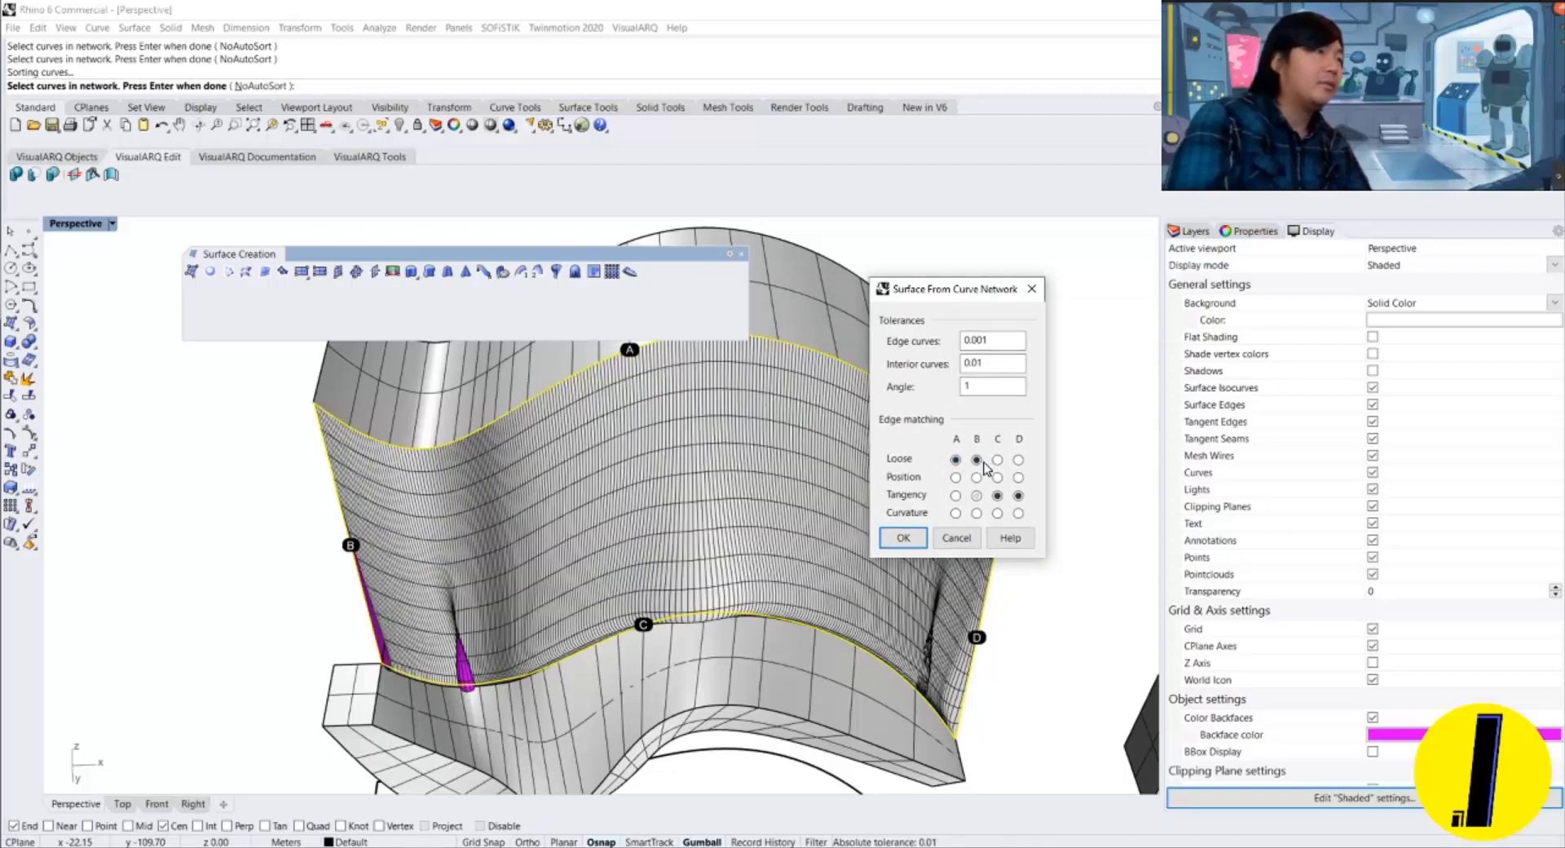
left_click(997, 460)
left_click(1018, 460)
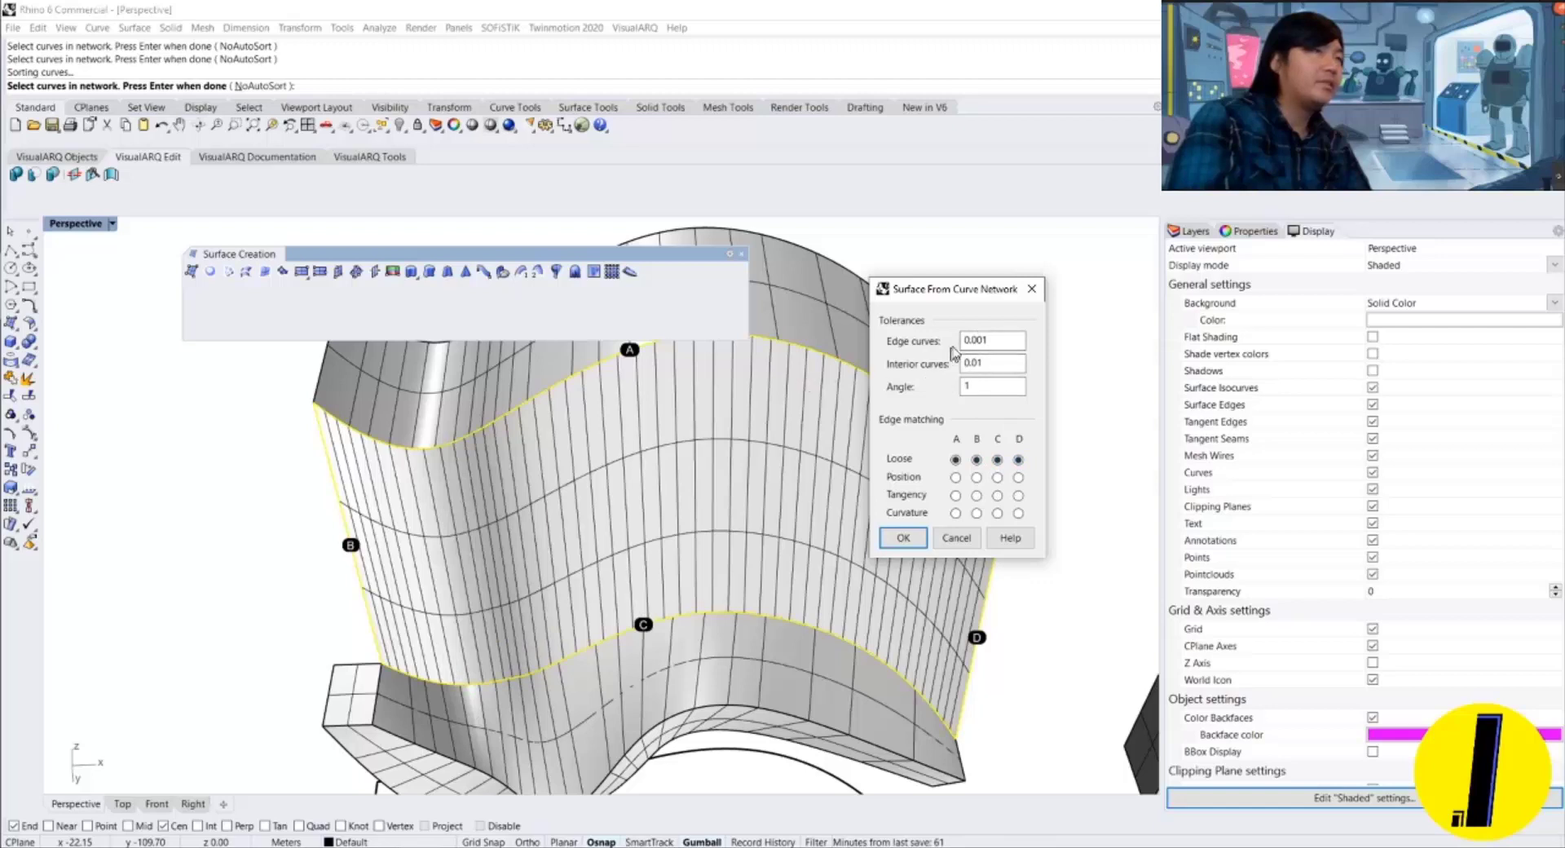
Set the edge curves tolerance to 0.01 and the interior curves tolerance to 0.1, and create the network surface.
type("0.1")
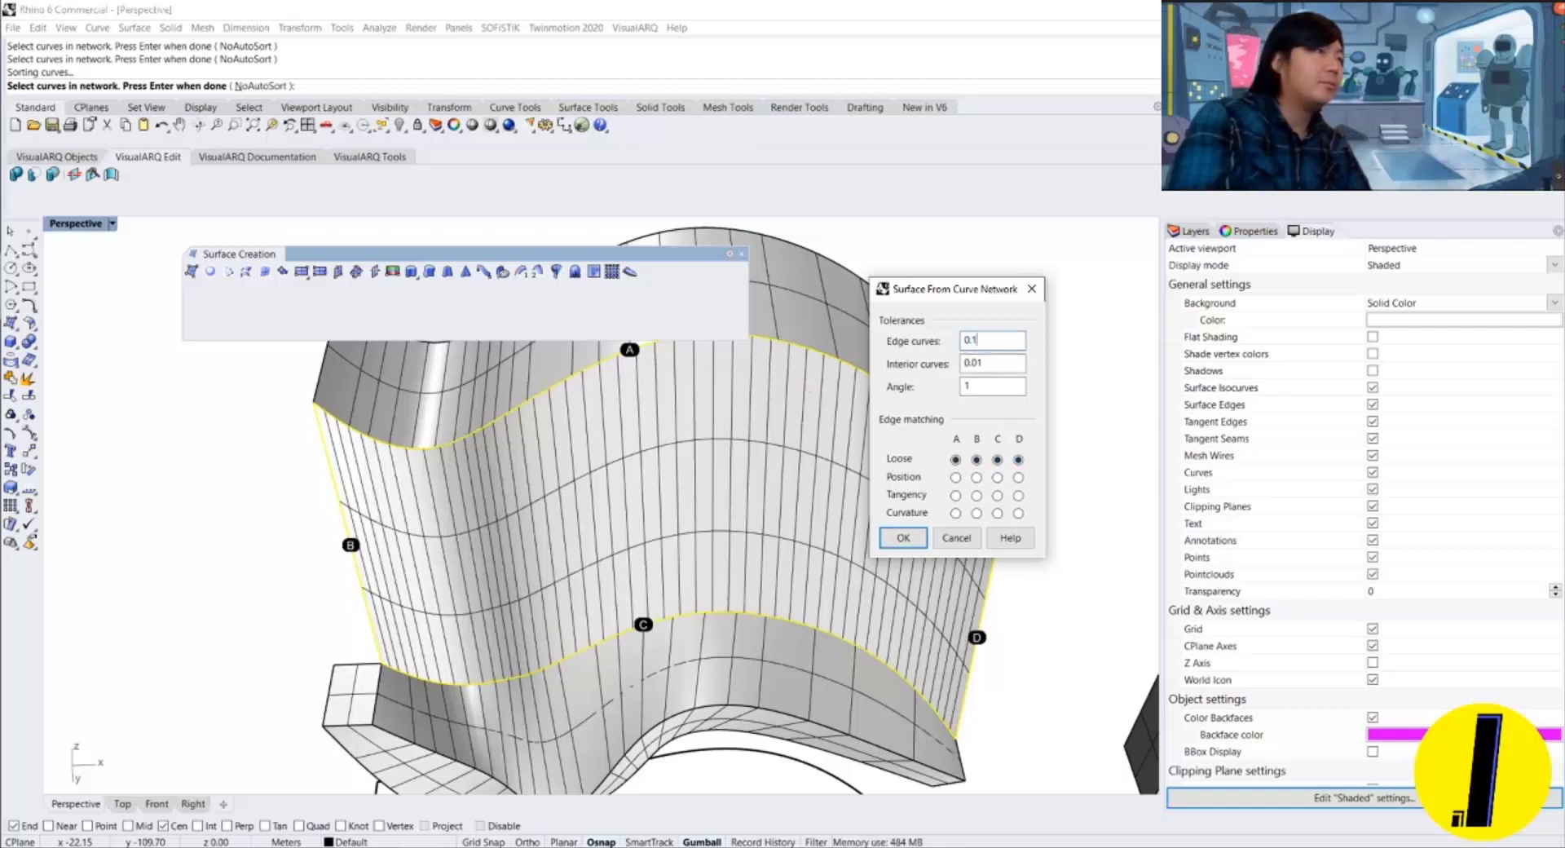
left_click(984, 368)
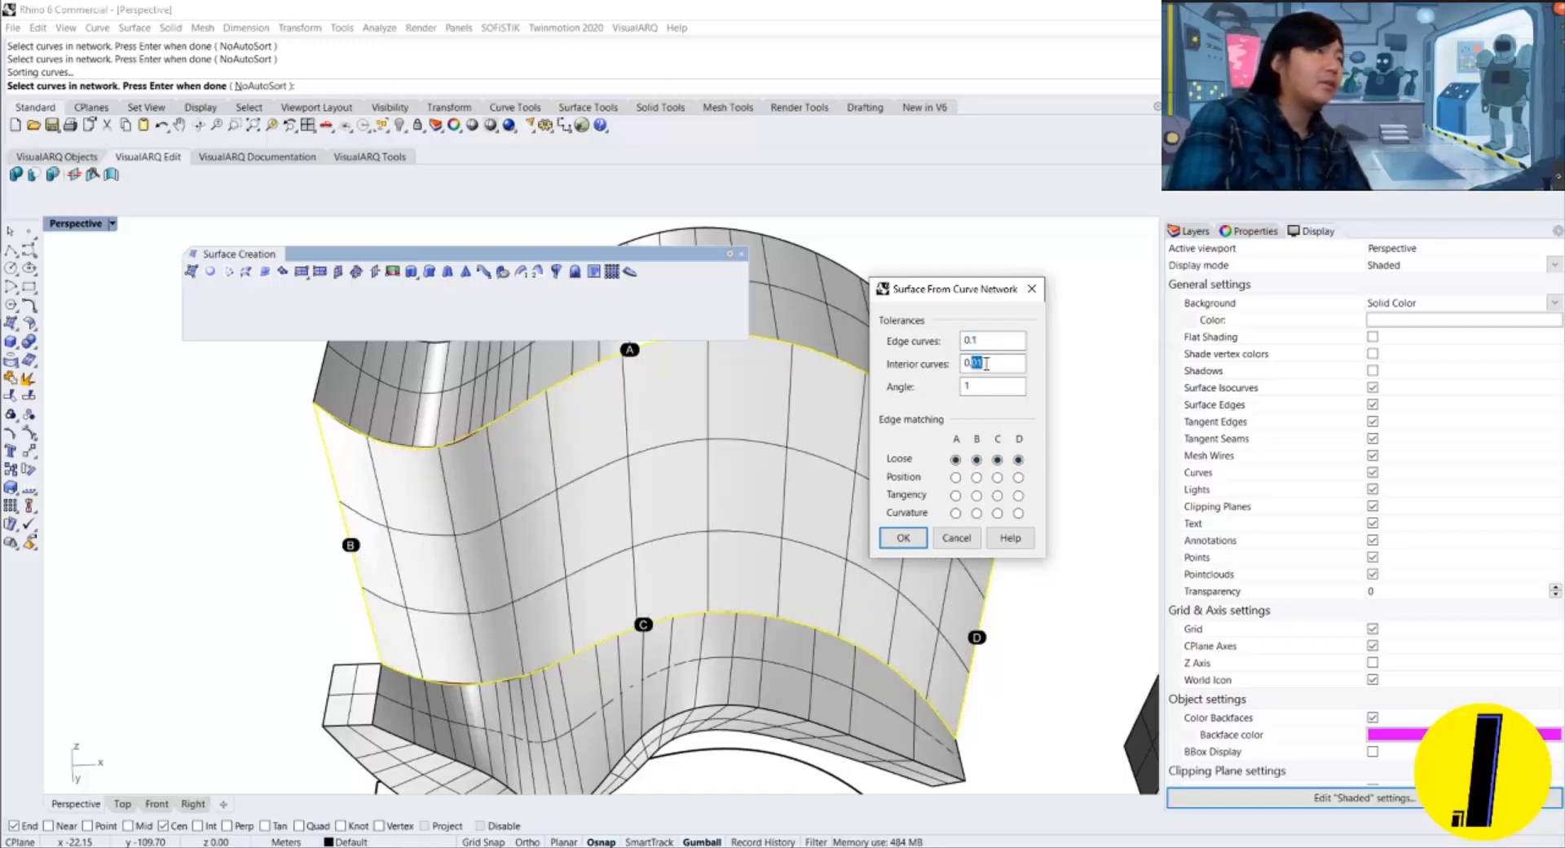
left_click_drag(969, 341, 997, 340)
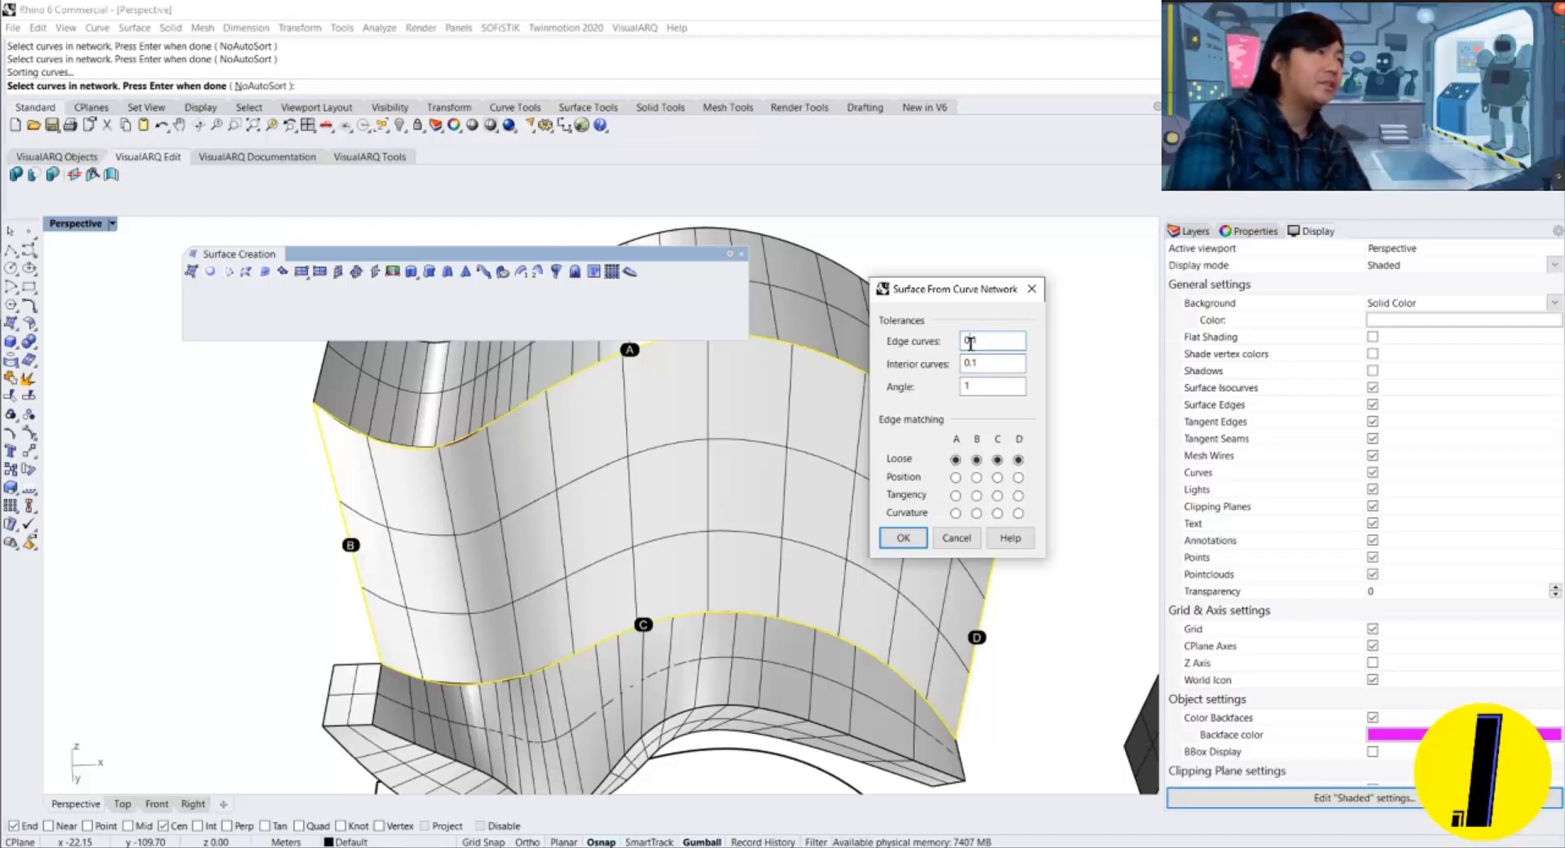
type(".0")
left_click(979, 362)
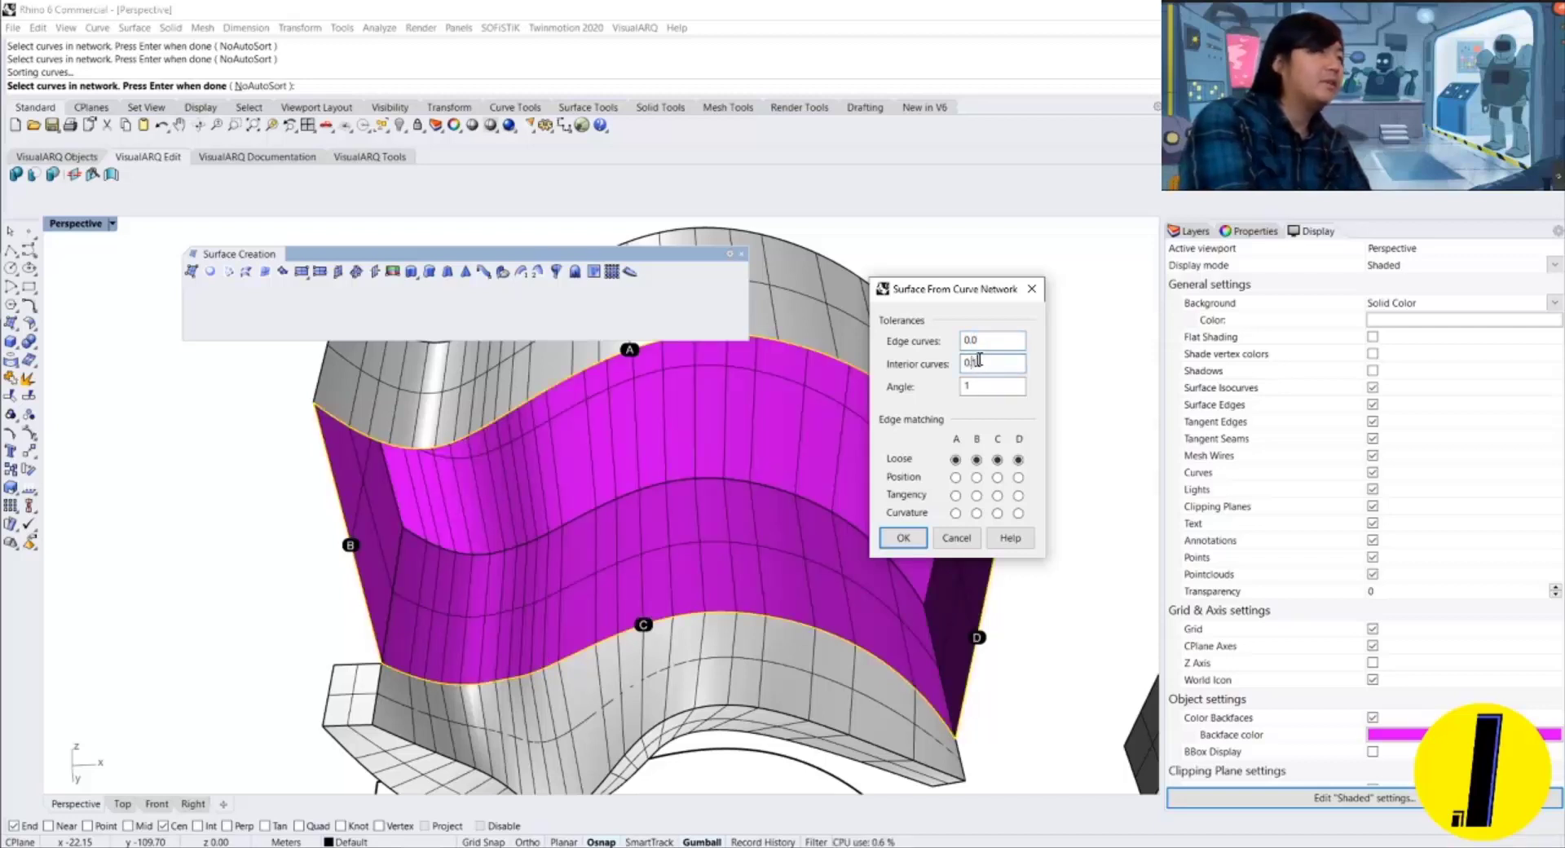
type("1")
left_click(980, 361)
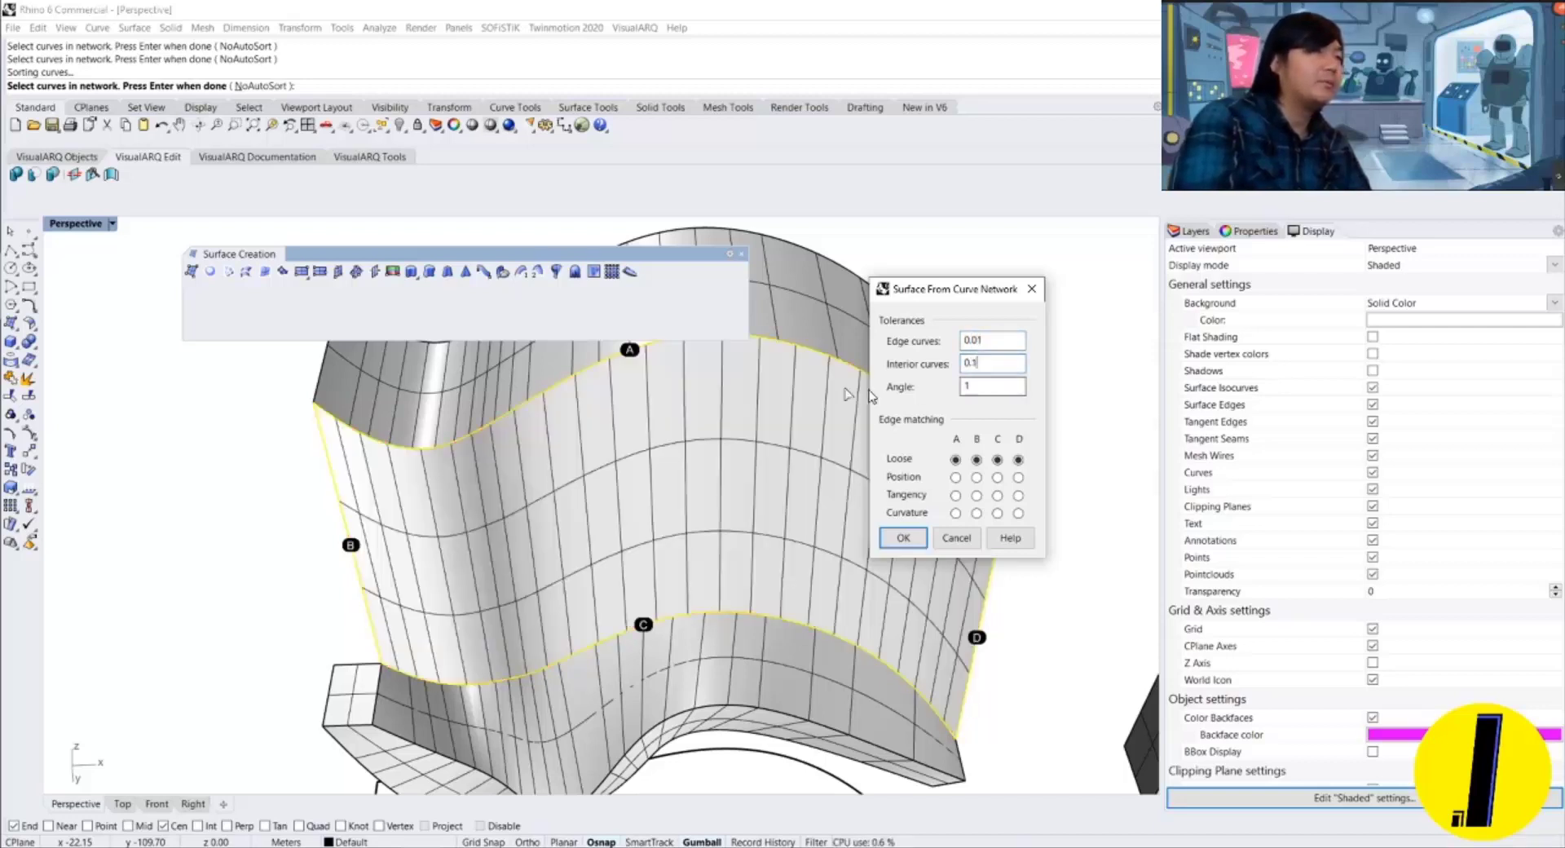
left_click(903, 536)
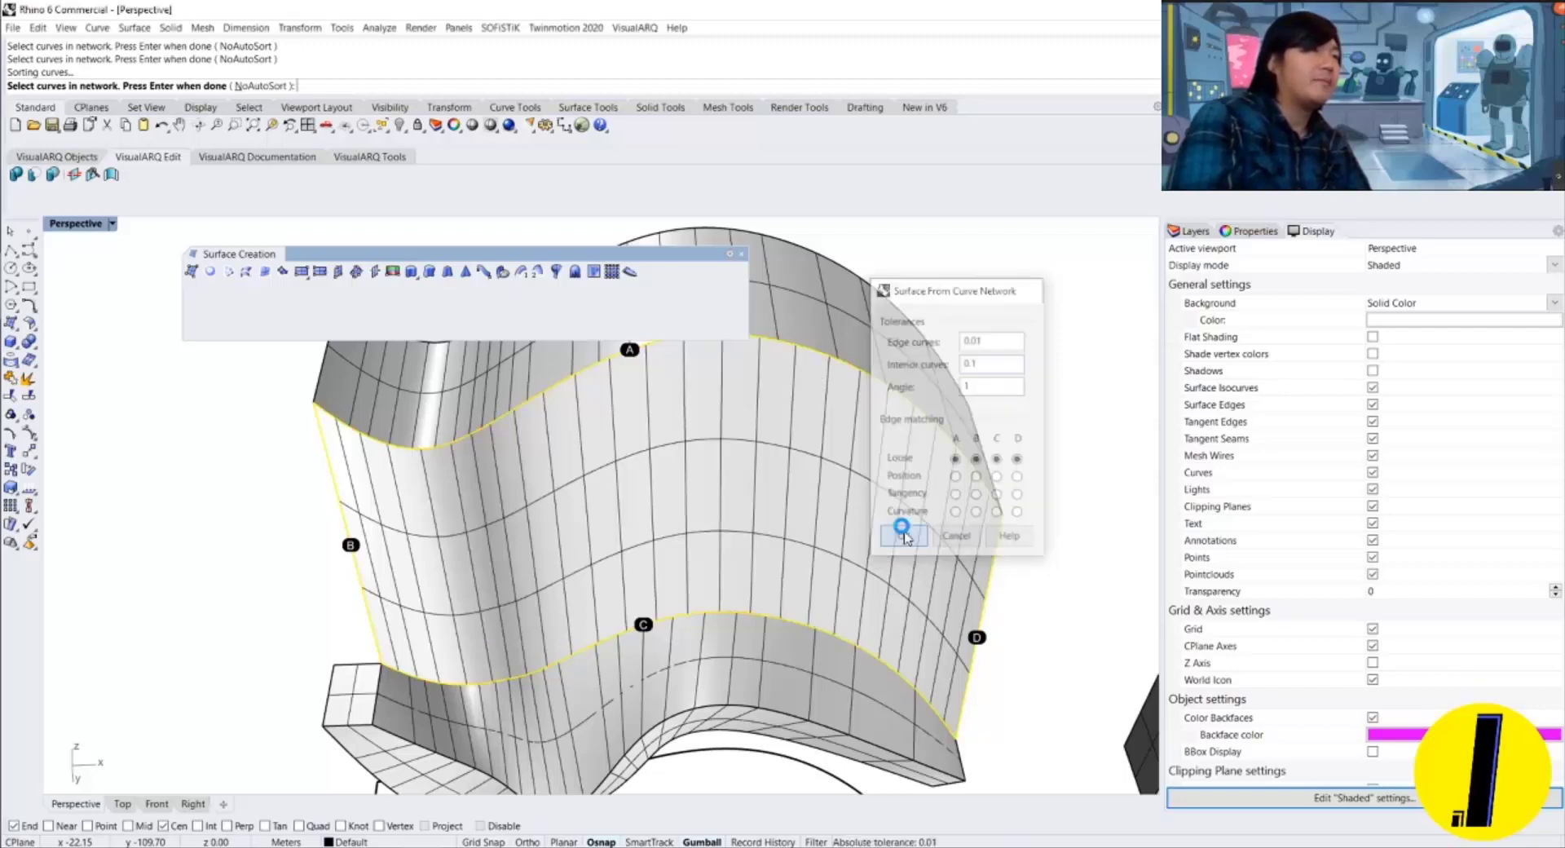
Join the network surface to the polysurface above it and inspect the joined underside.
right_click_drag(839, 521, 591, 502)
left_click(577, 495)
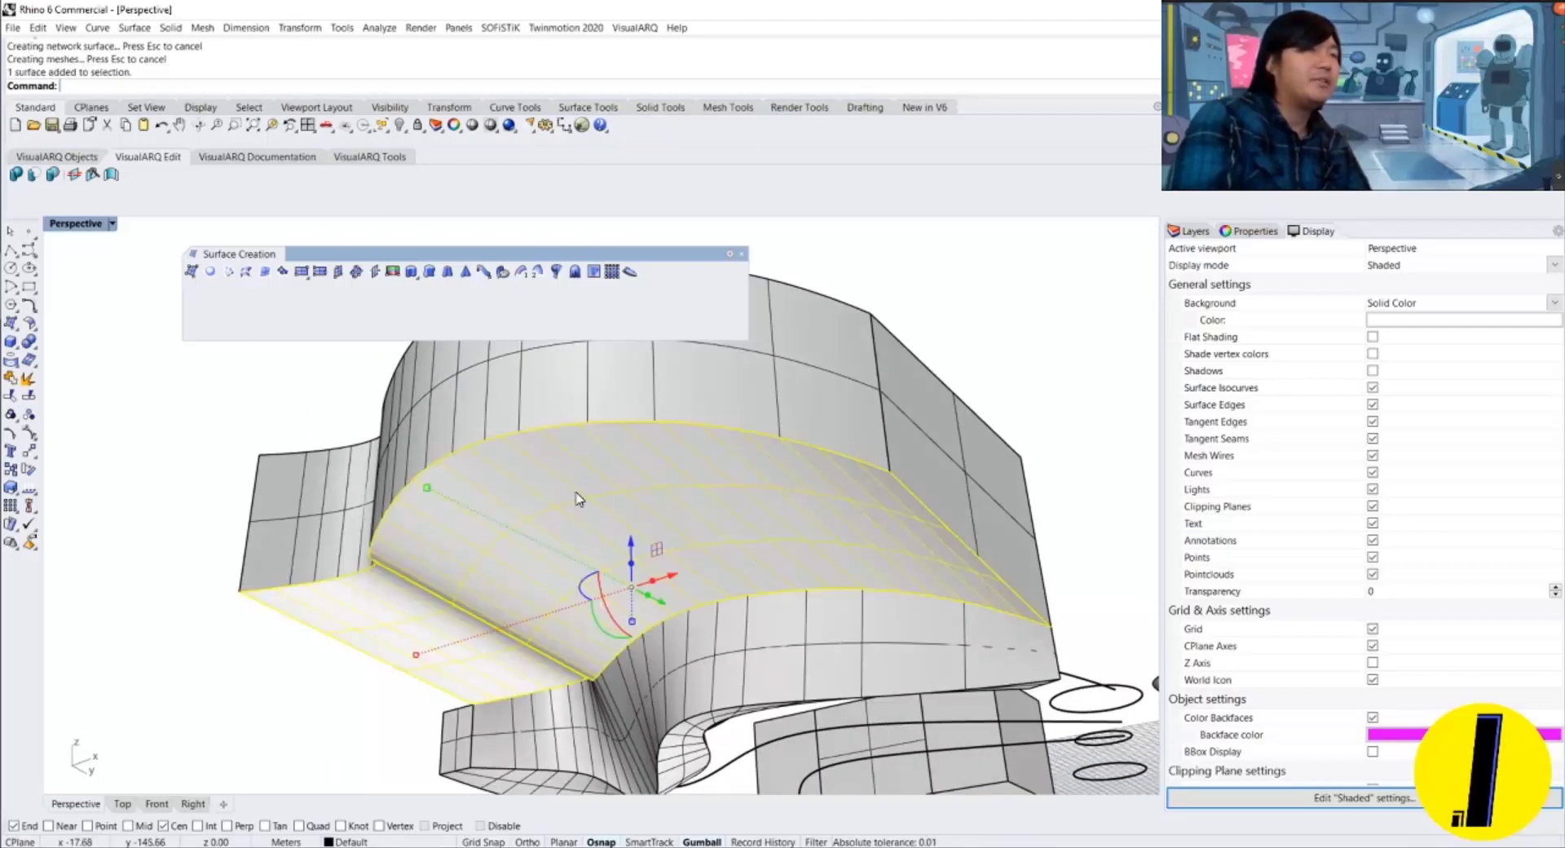
left_click(525, 374)
key("ctrl+j")
key("Escape")
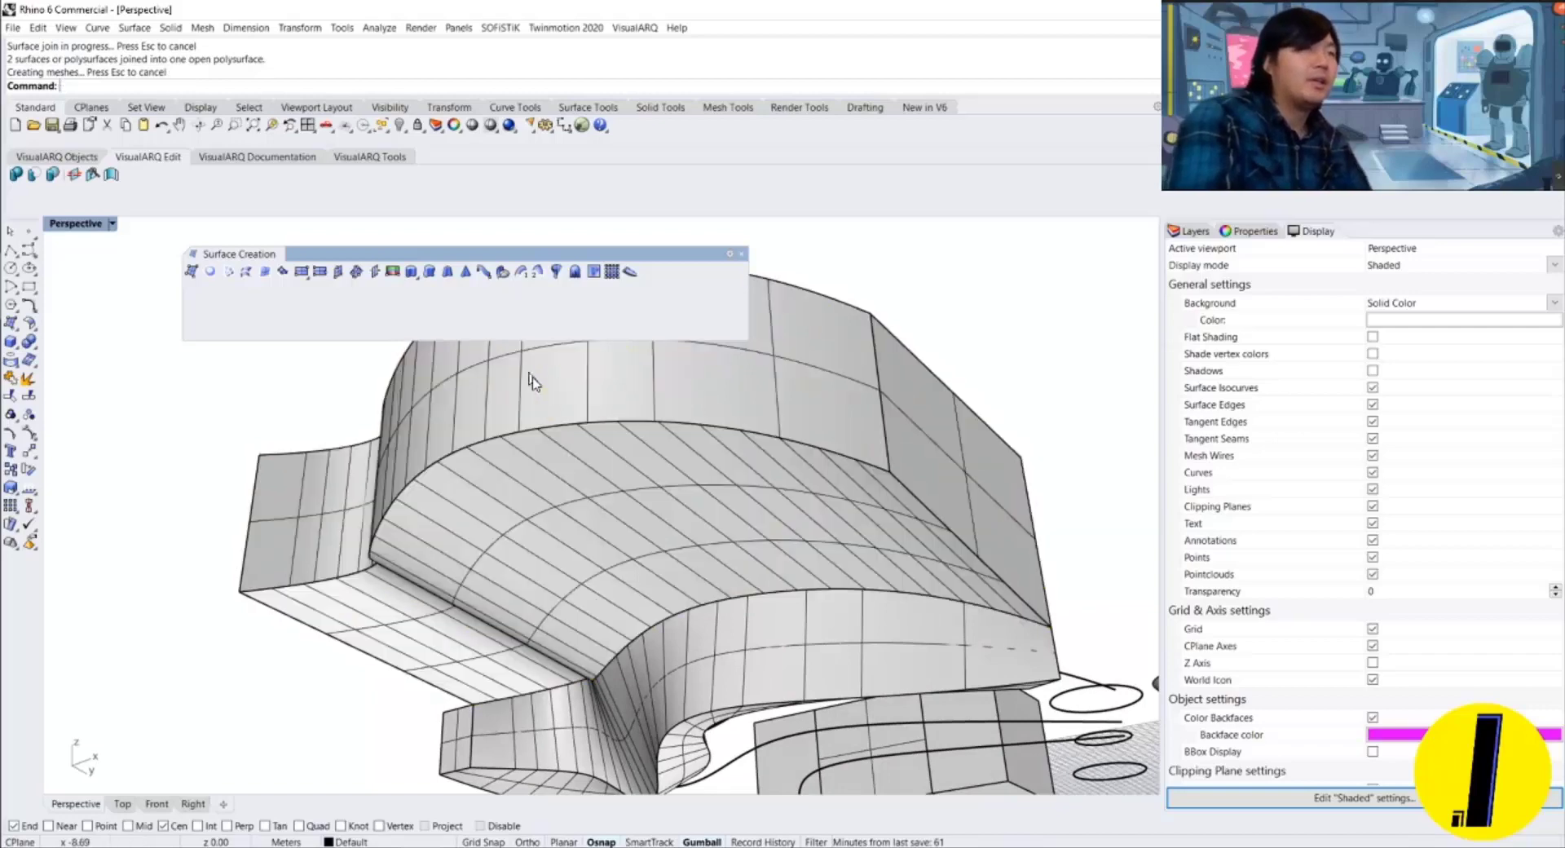
left_click(552, 482)
key("Escape")
right_click_drag(556, 481, 517, 471)
scroll(517, 535, "down", 3)
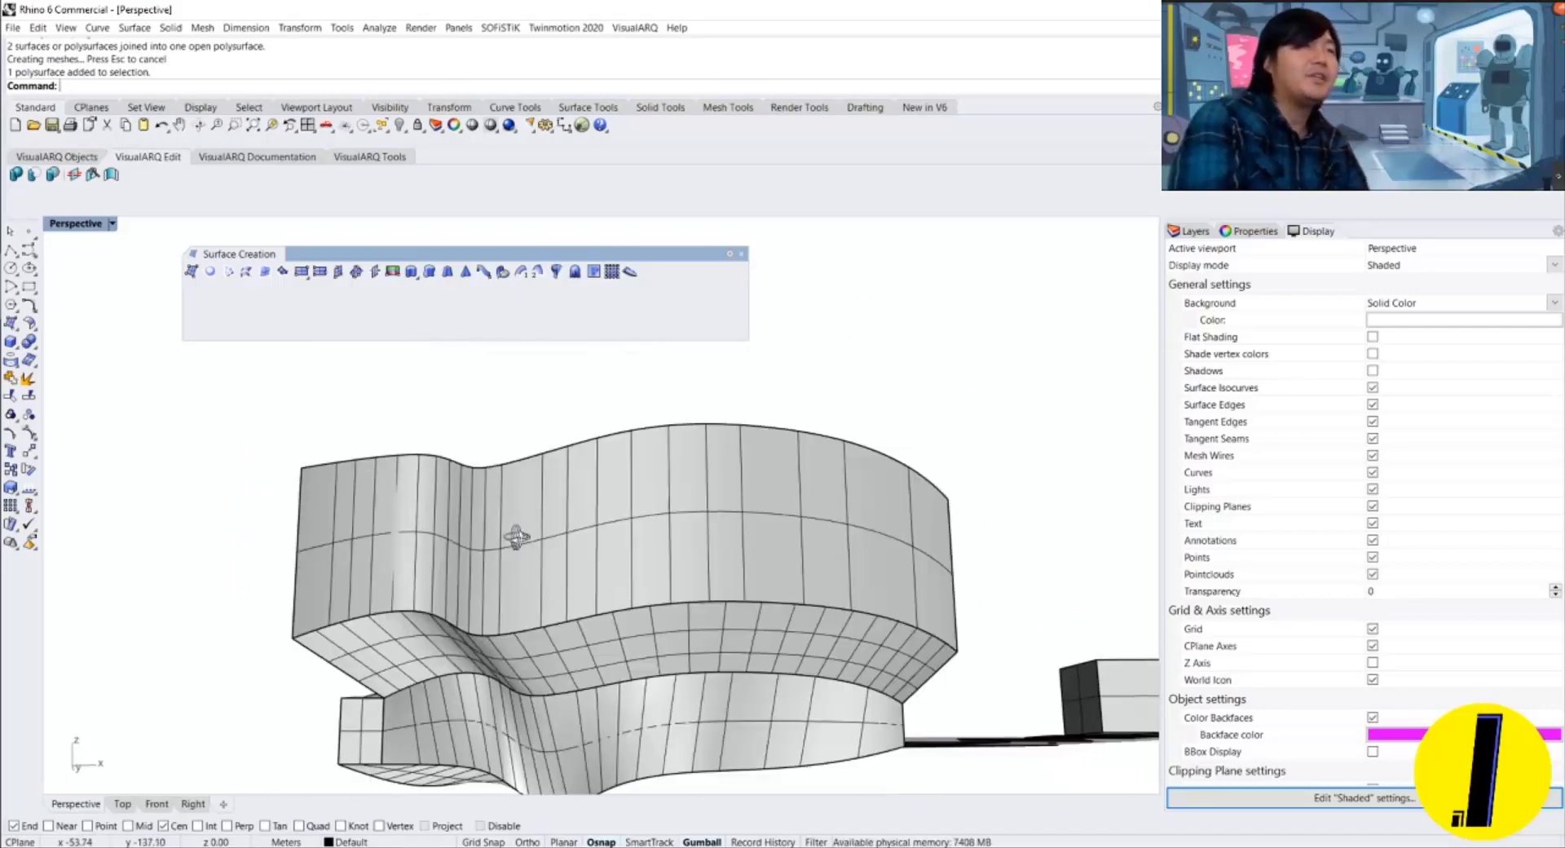
scroll(517, 535, "up", 8)
right_click_drag(515, 663, 472, 507)
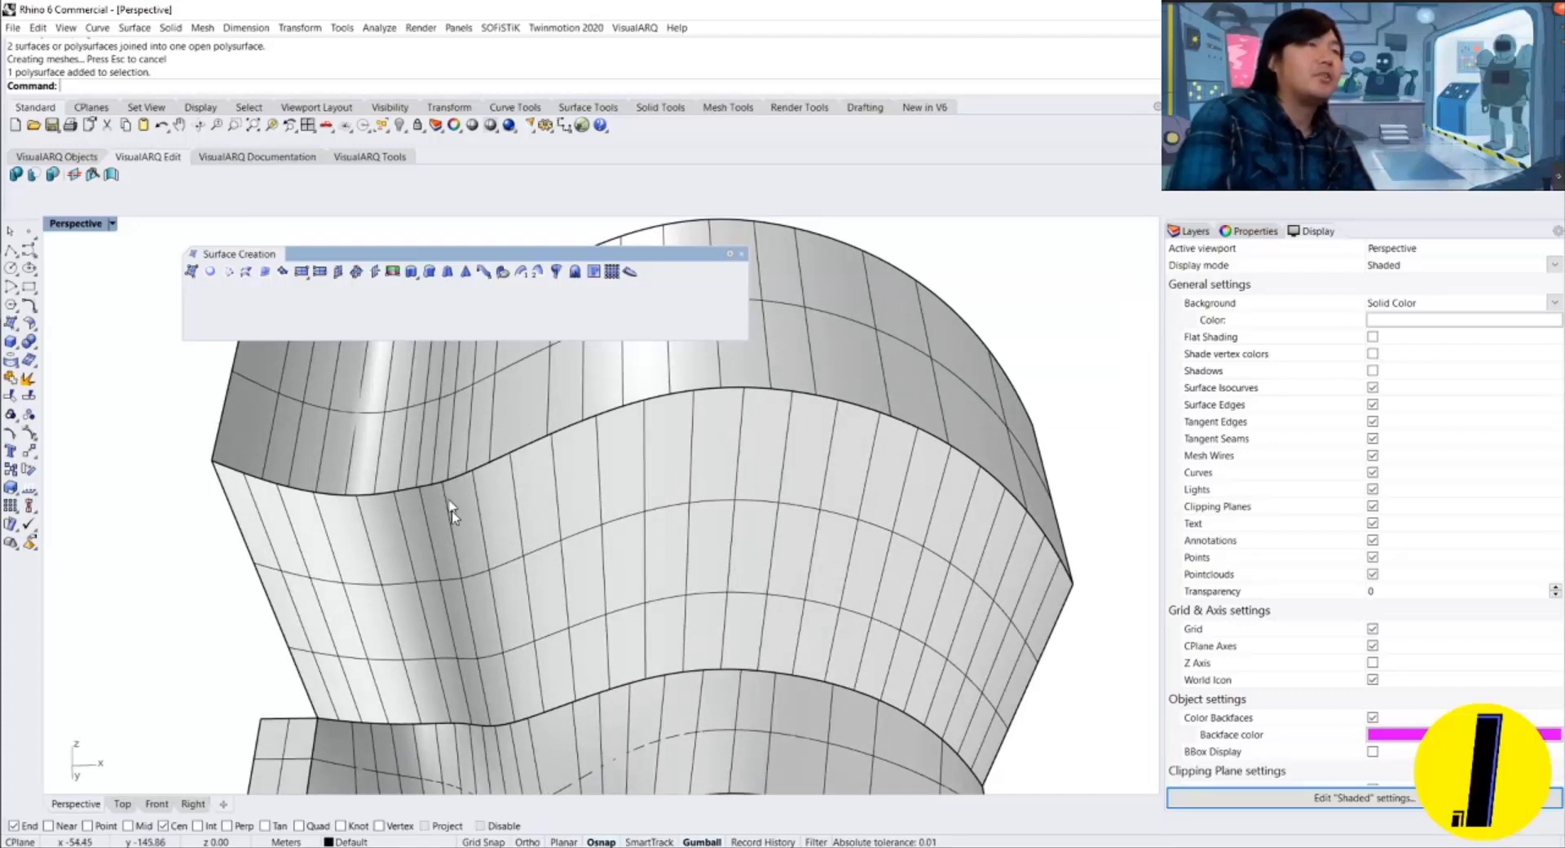
Undo the join and the network surface so the underside of the polysurface is open again.
key("ctrl+y")
left_click(494, 539)
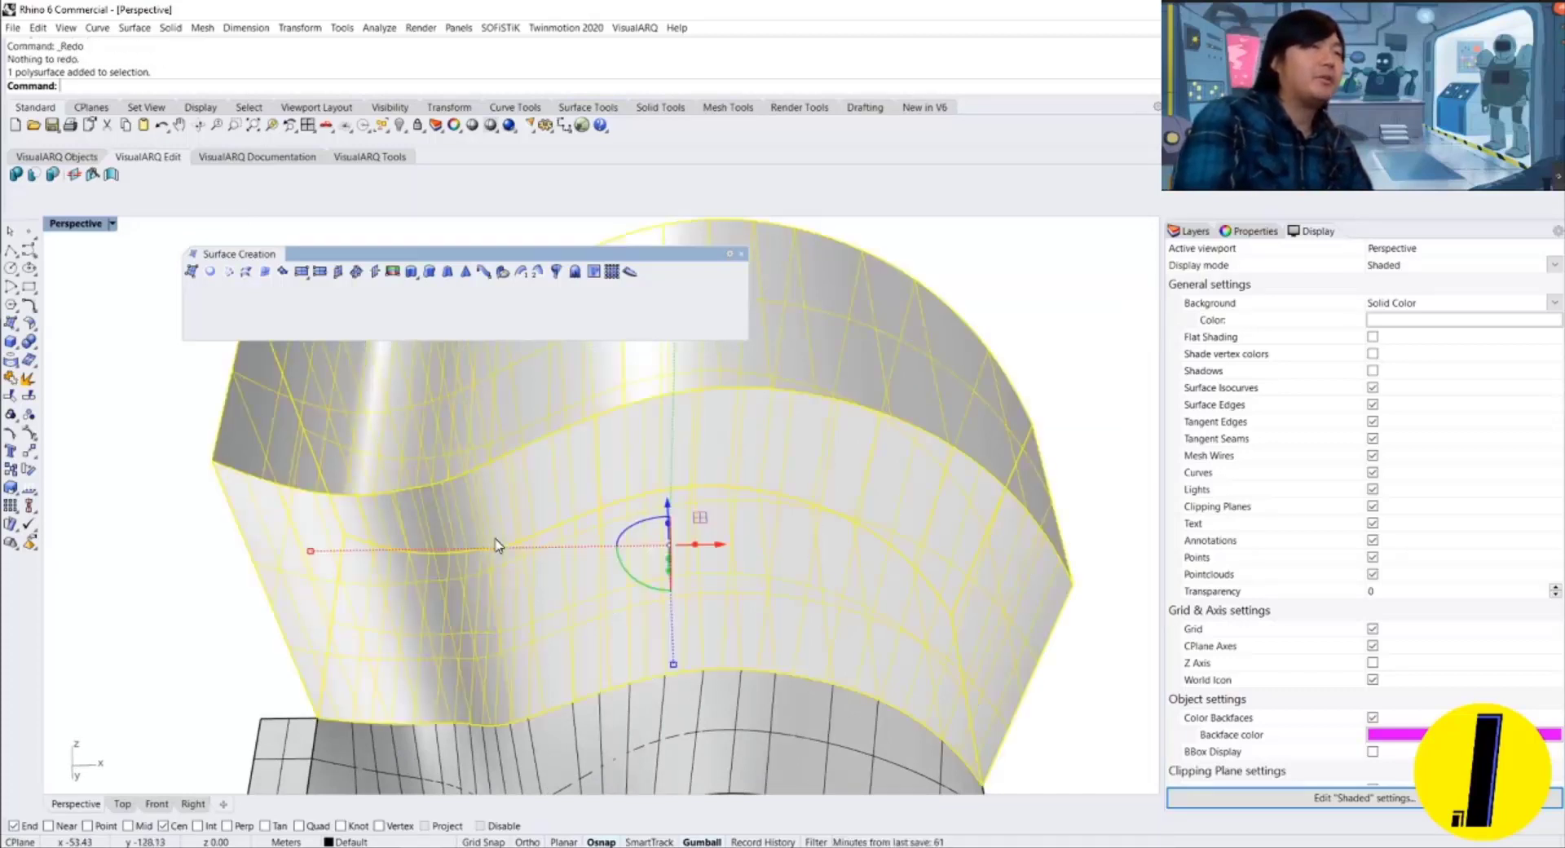
key("Escape")
key("ctrl+z")
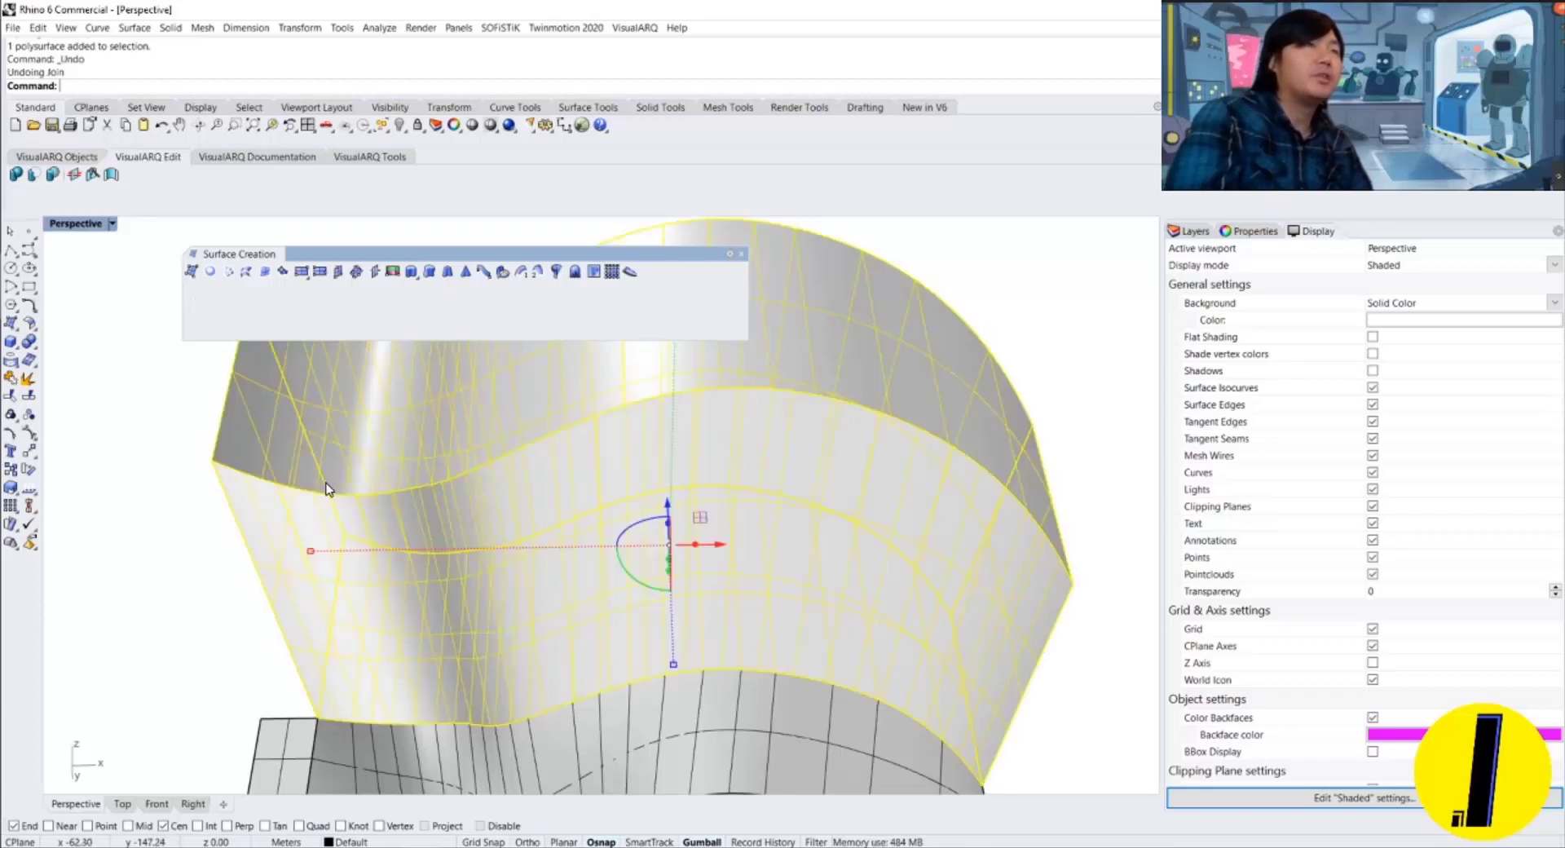
key("ctrl+z")
key("Escape")
left_click(488, 522)
key("Escape")
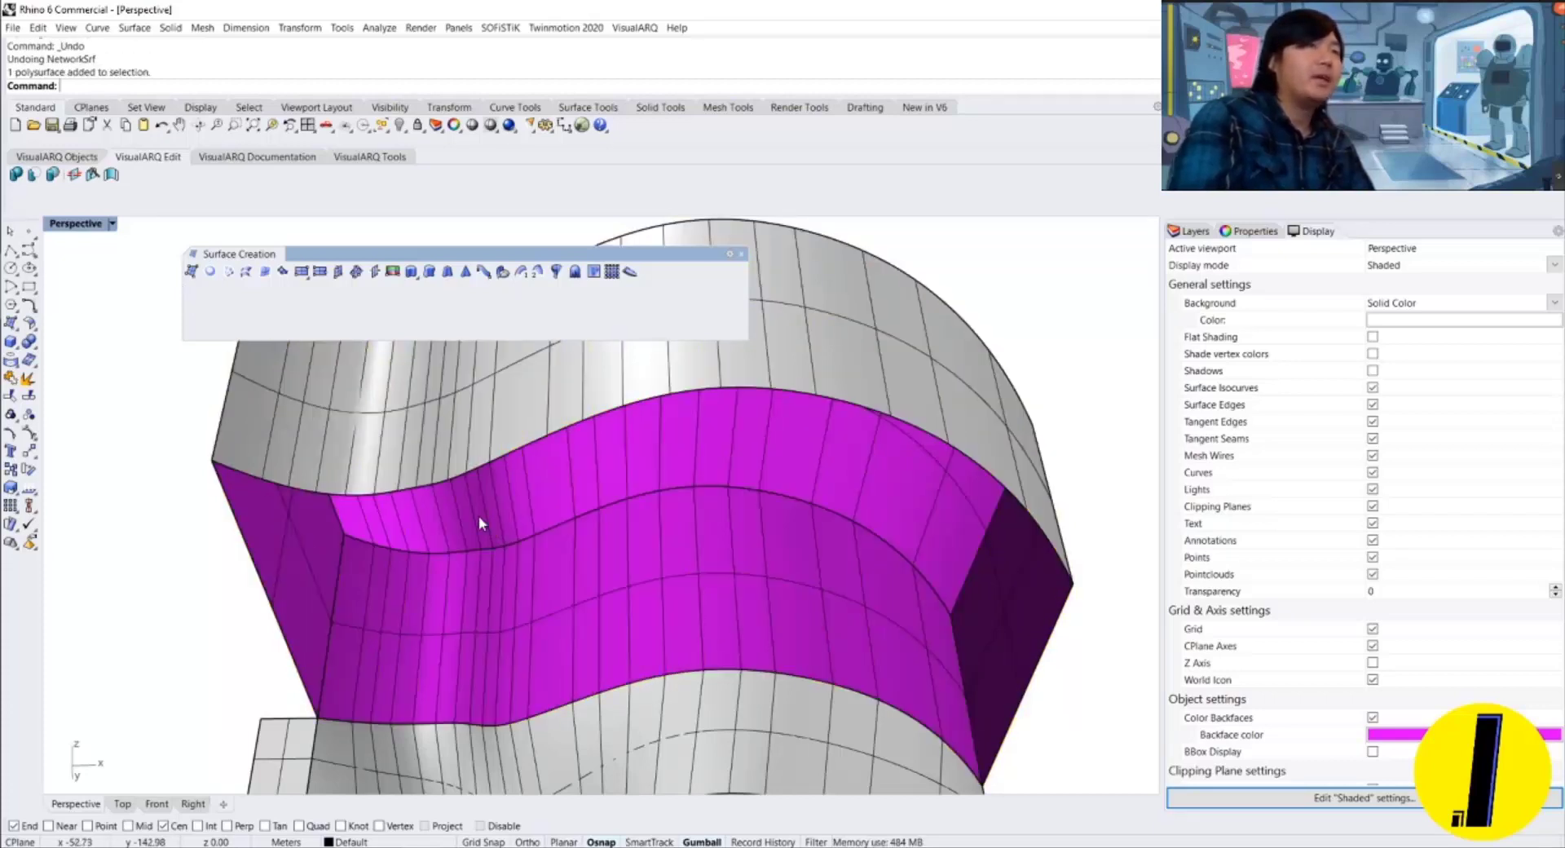
left_click(478, 516)
key("Escape")
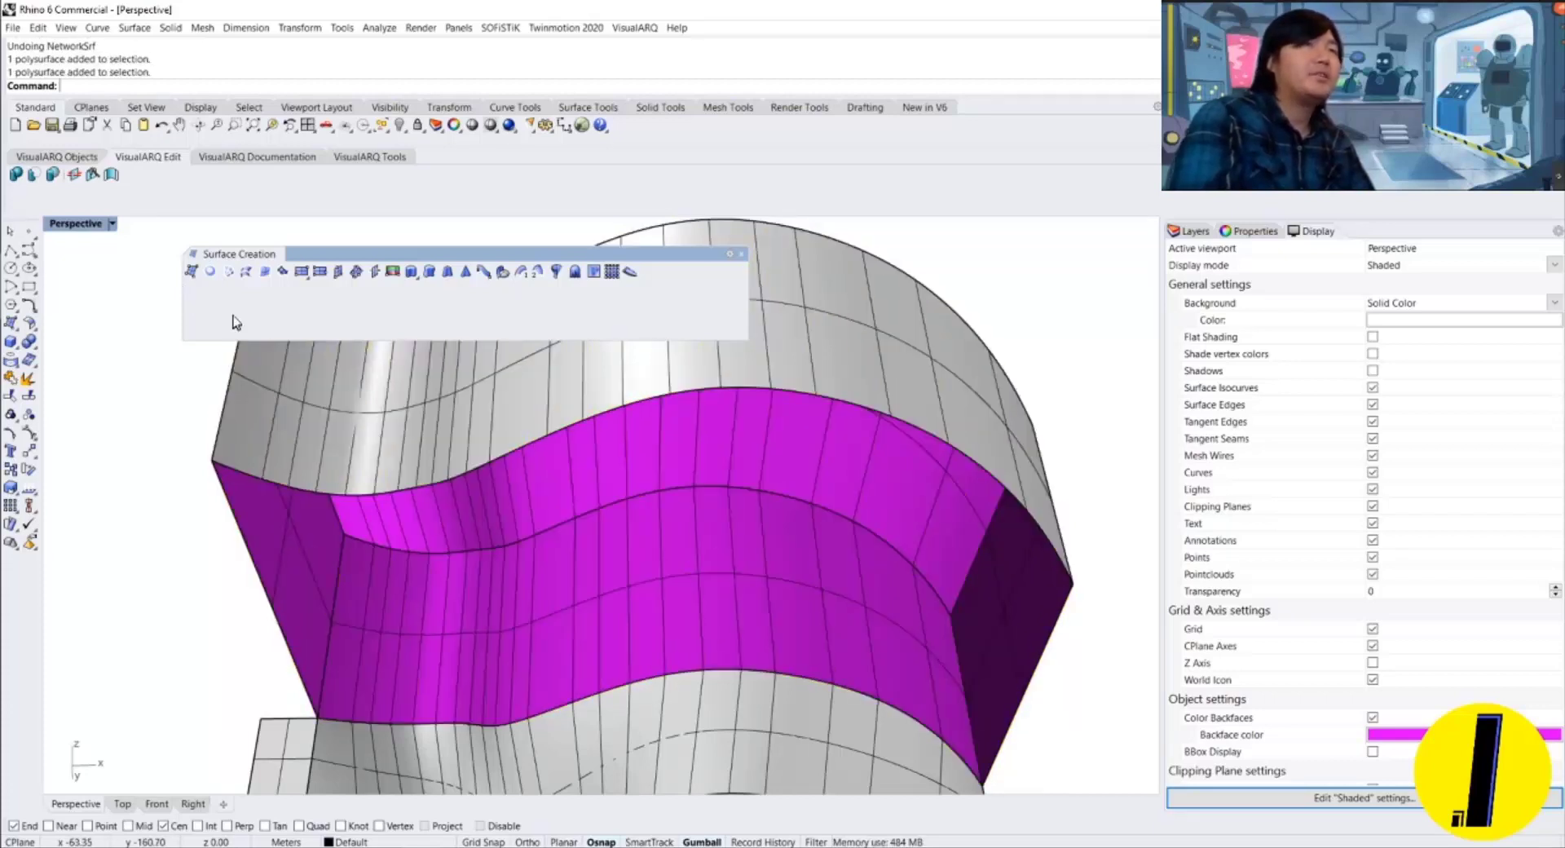
Create an edge-curve surface across the open underside from the two walls' curved lower edges.
left_click(265, 272)
left_click(464, 485)
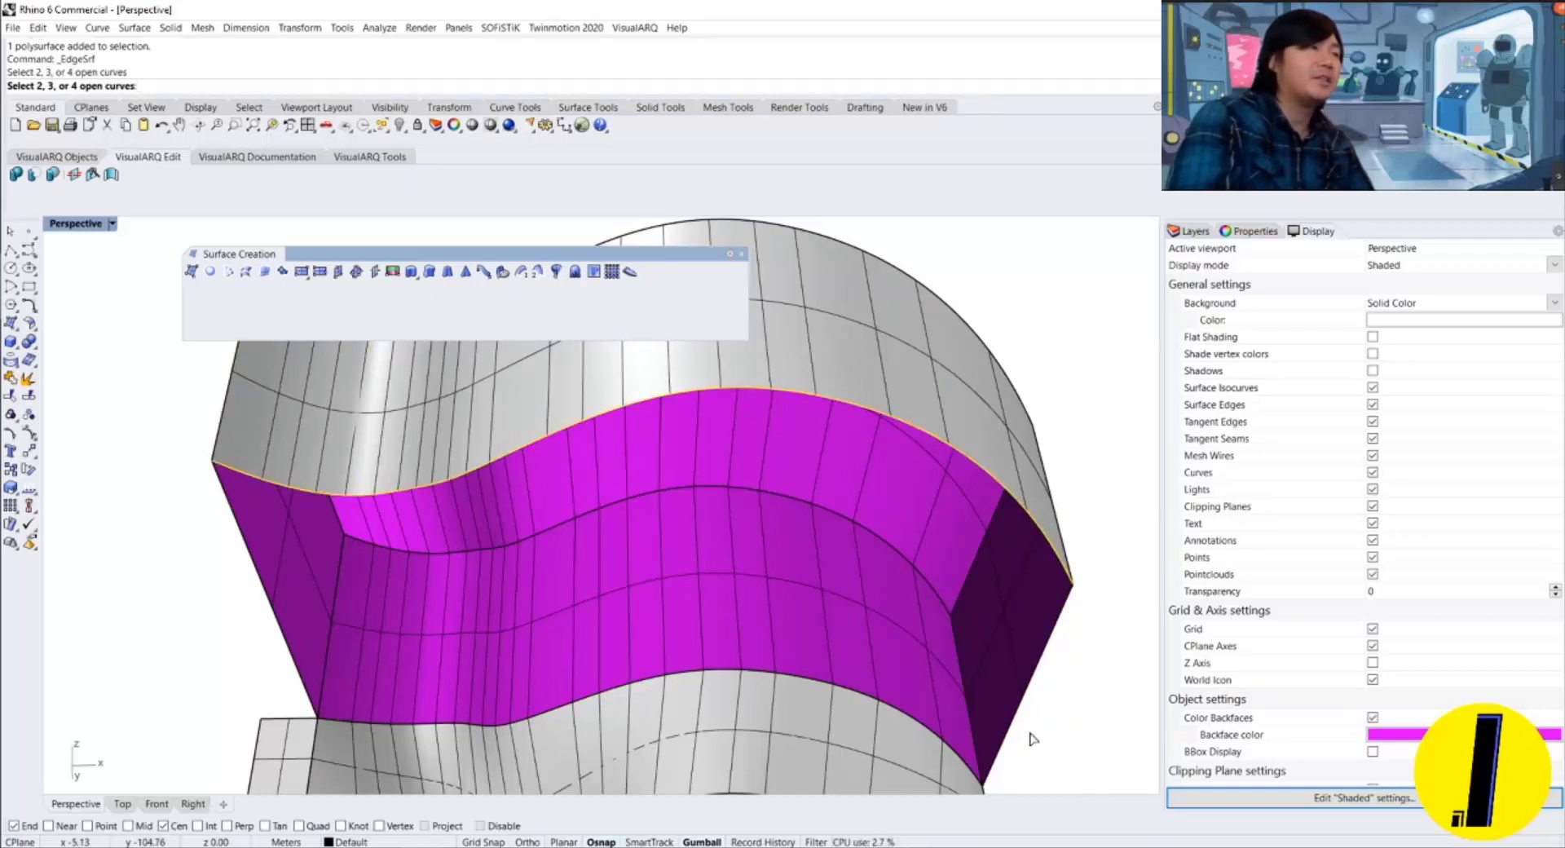
left_click(894, 709)
key("Return")
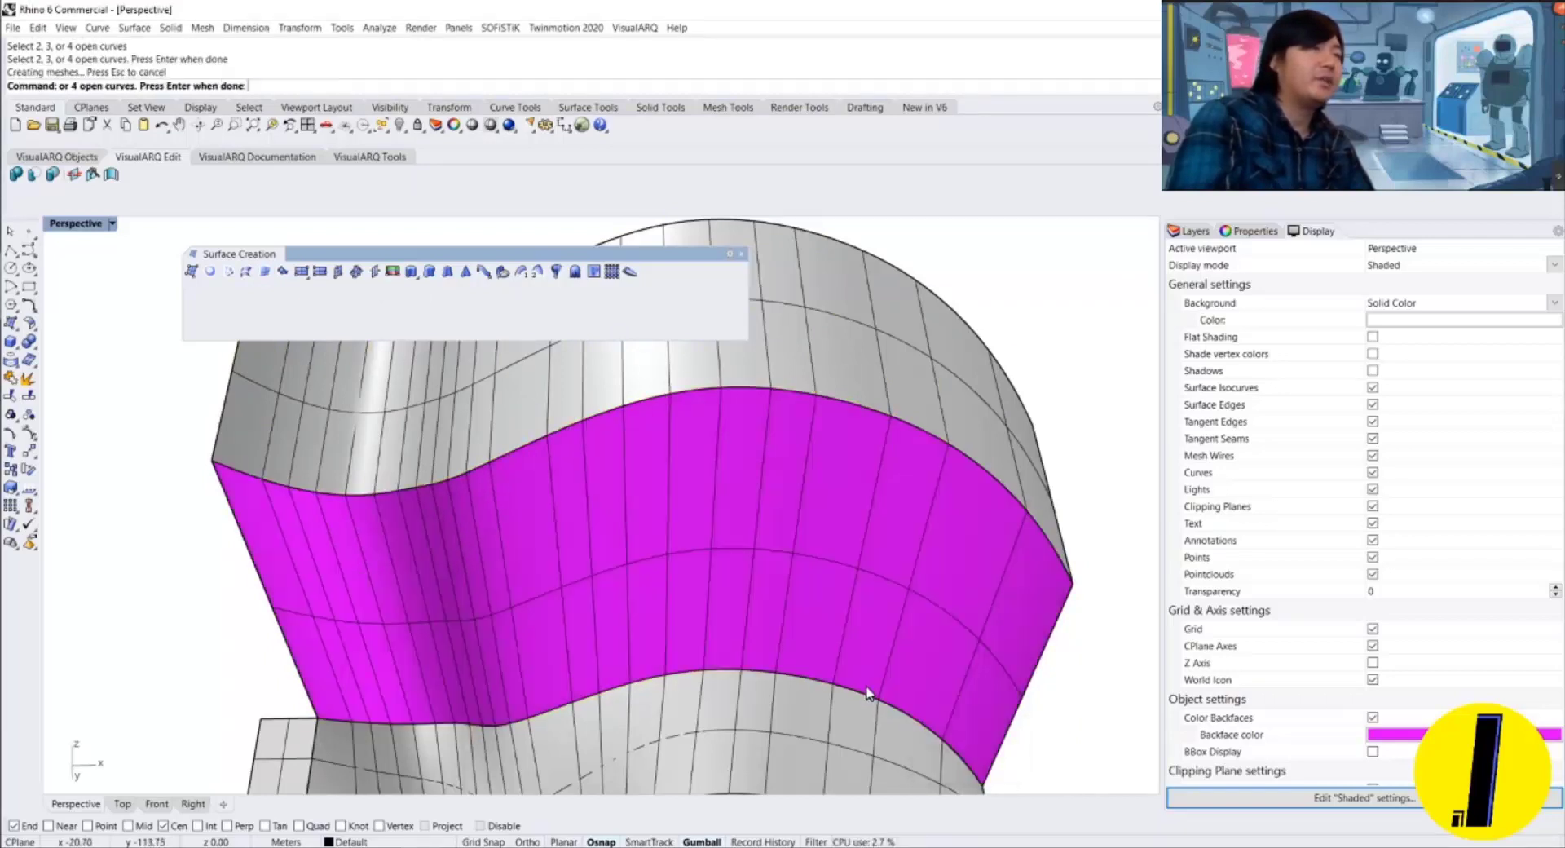
Flip the normal direction of the new underside surface with the Dir command.
left_click(688, 541)
type("Dir")
key("Return")
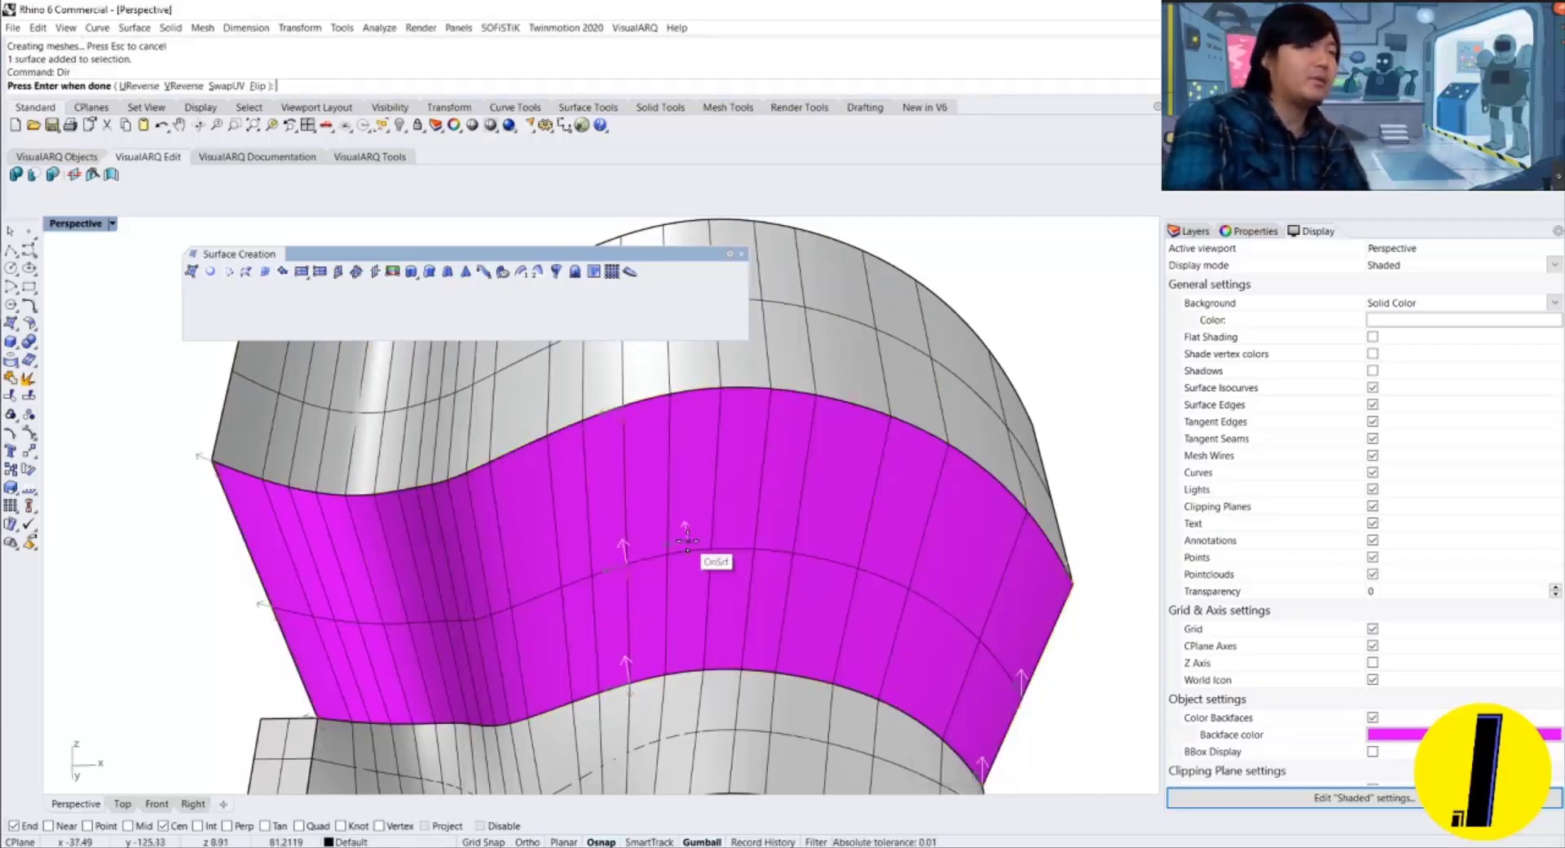
type("f")
key("Return")
key("Return")
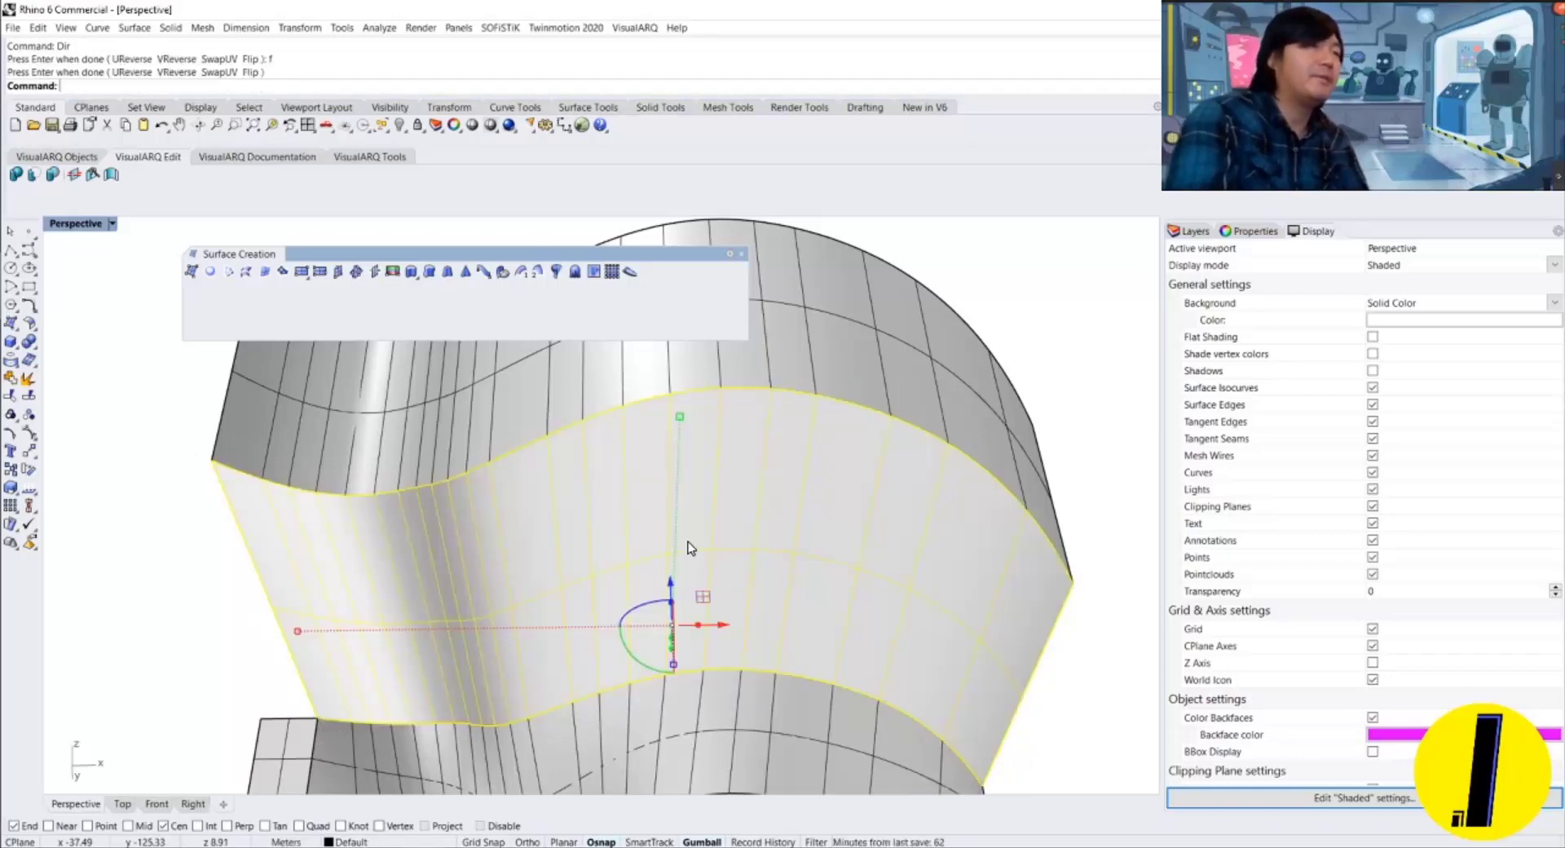
Join the underside surface and the polysurface above it into one polysurface.
right_click_drag(706, 507, 601, 472)
right_click_drag(624, 530, 662, 540)
left_click(662, 540)
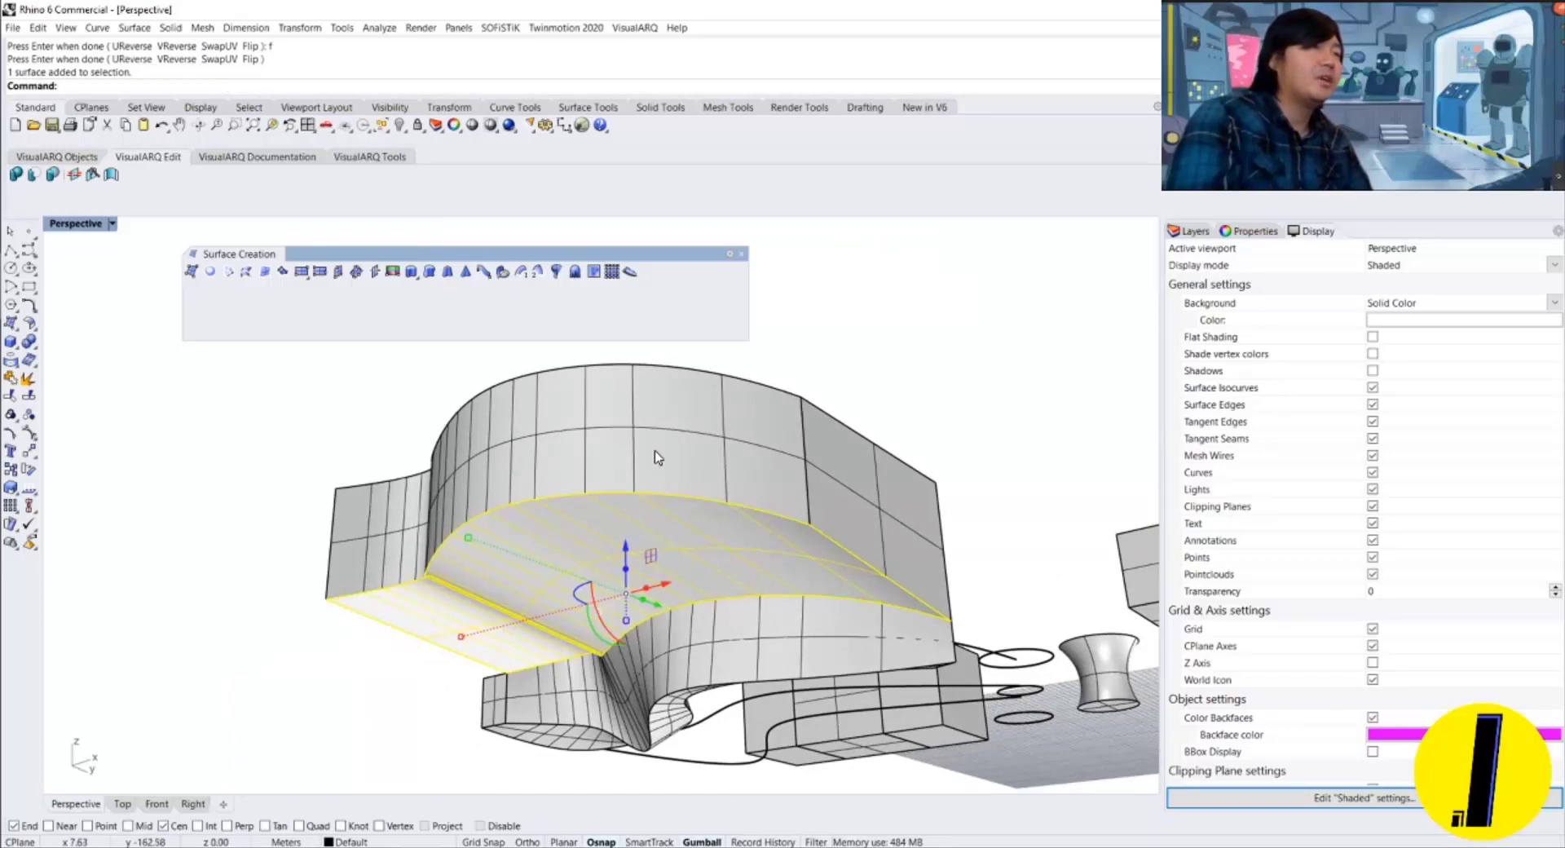
key("ctrl+j")
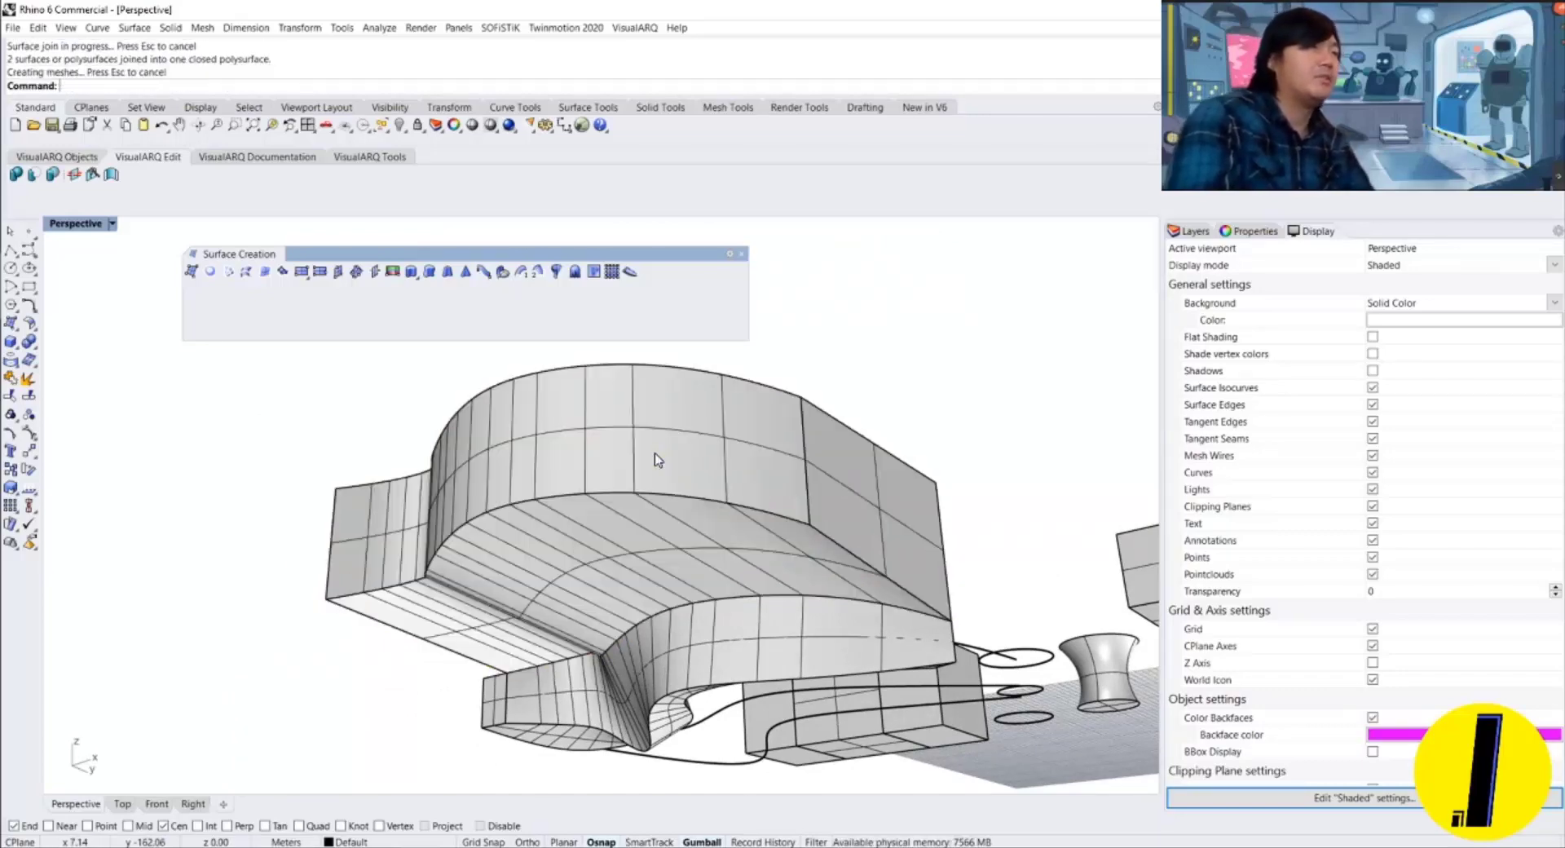
left_click(658, 459)
key("Escape")
Check the joined polysurface's object description with the What command, and close the description.
right_click_drag(731, 464, 433, 536)
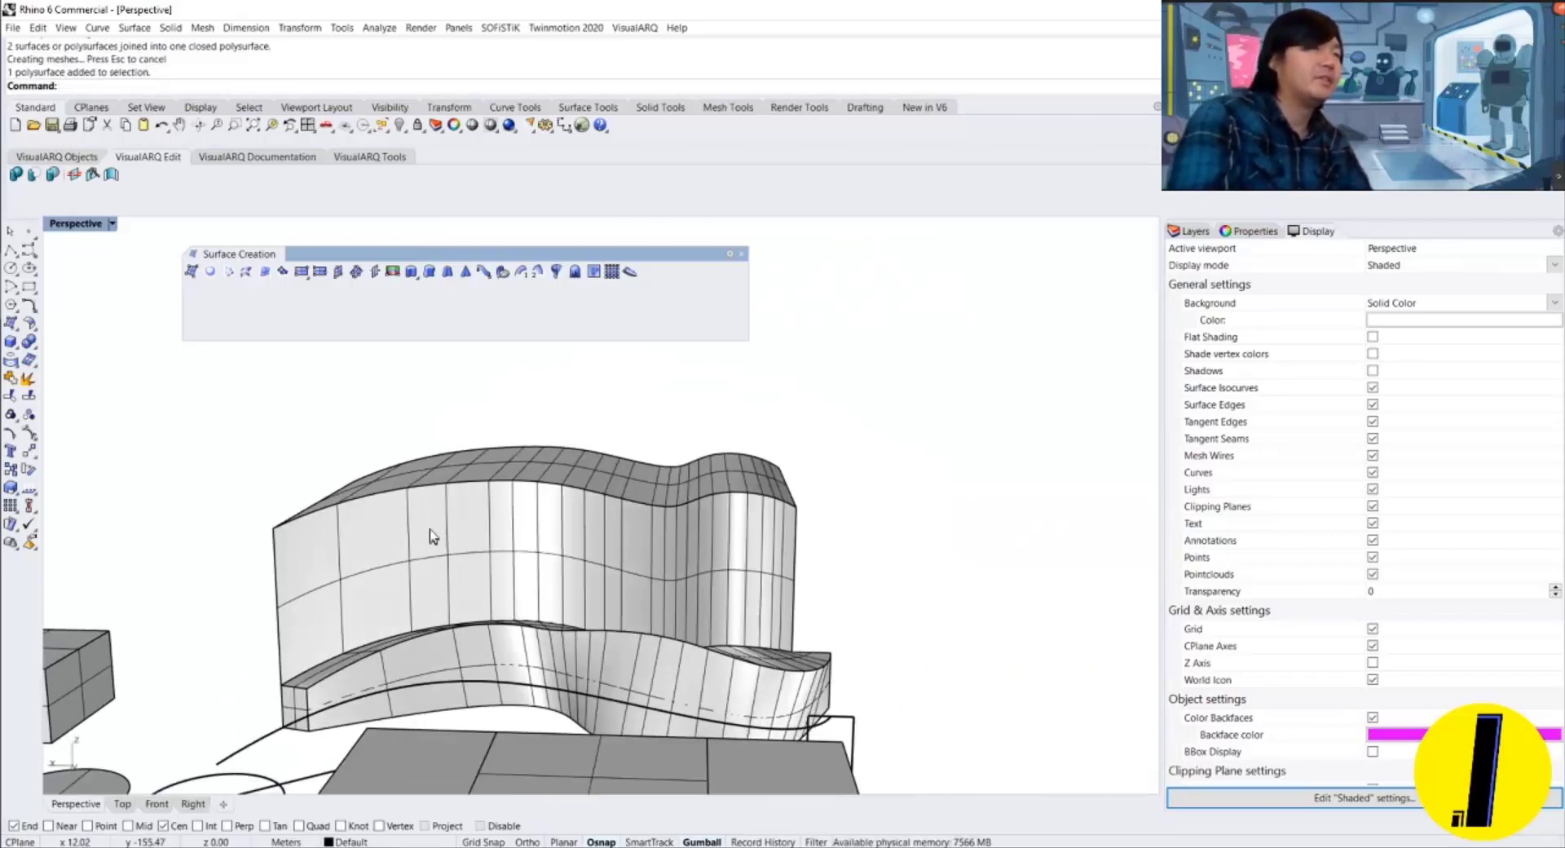
left_click(433, 535)
type("what")
key("Return")
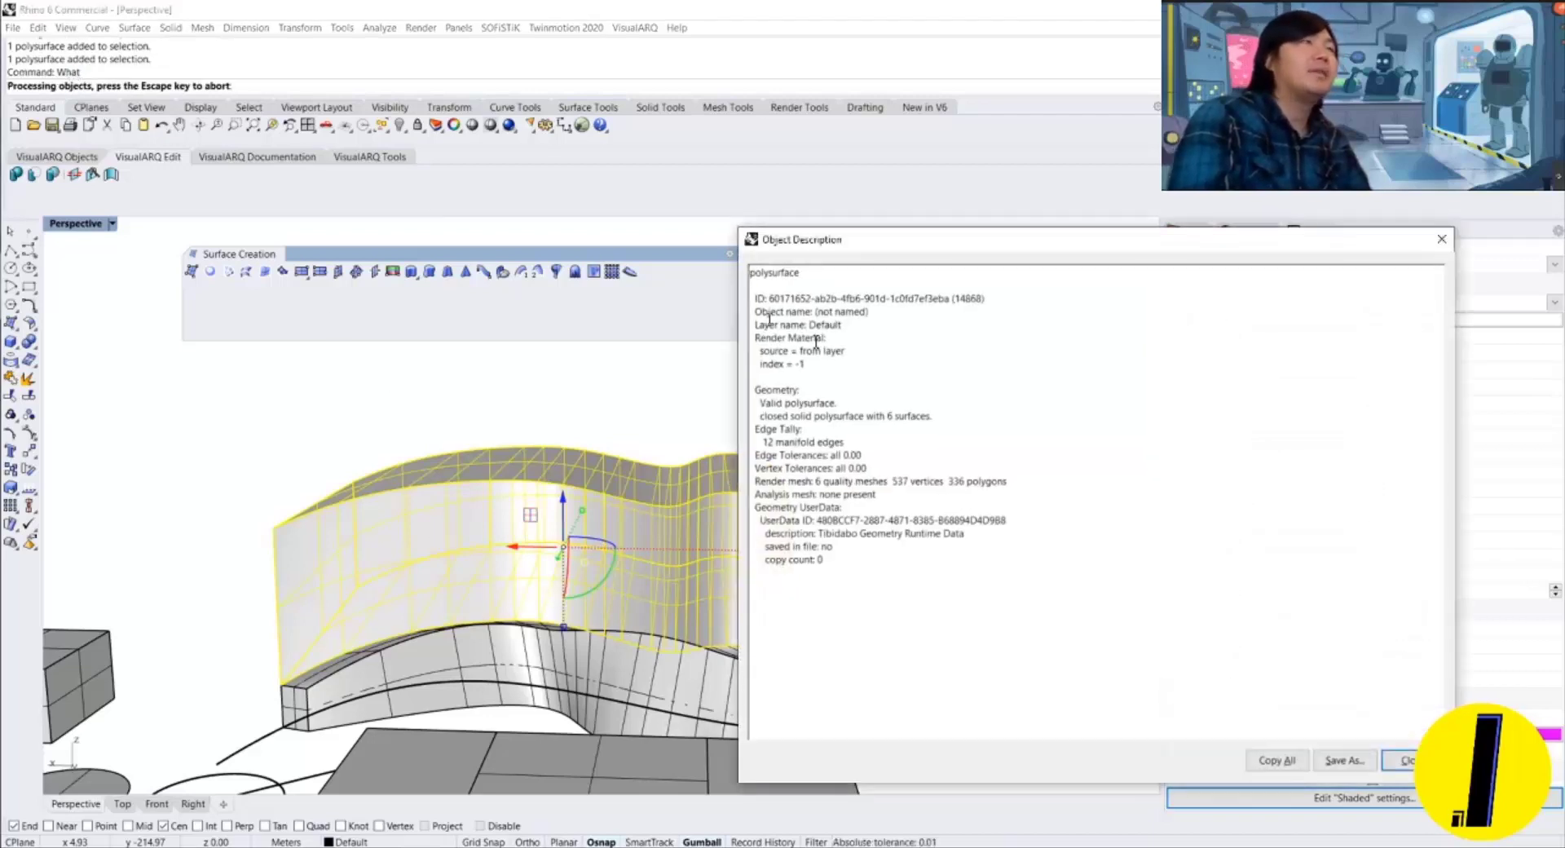
left_click_drag(789, 275, 717, 277)
key("Escape")
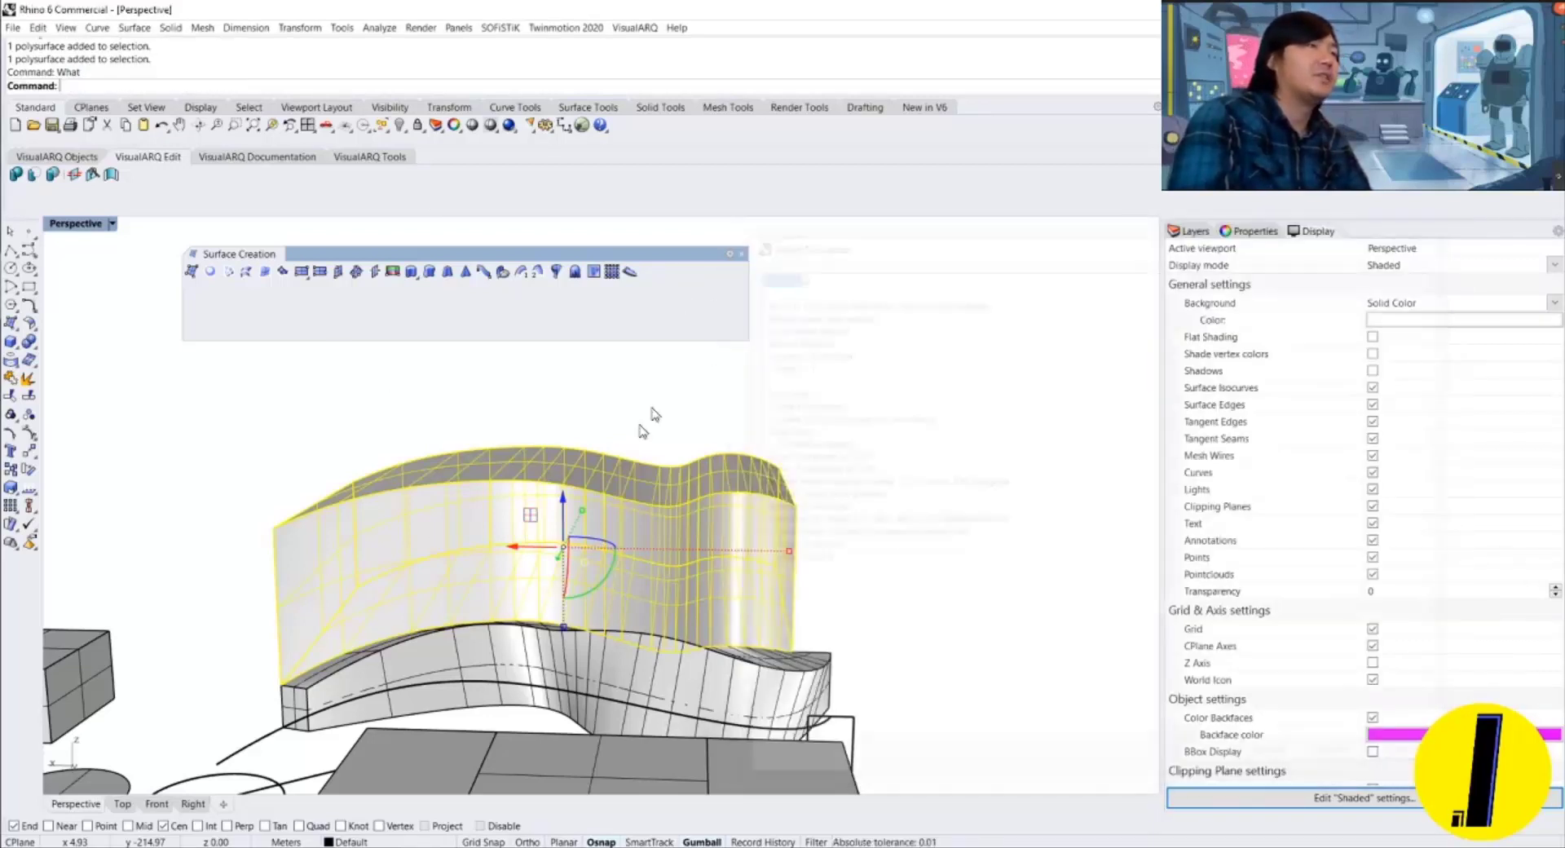
key("Escape")
Examine the joined curved volume and the surrounding models from several angles.
right_click_drag(505, 432, 590, 493)
scroll(594, 498, "down", 5)
right_click_drag(517, 430, 709, 530)
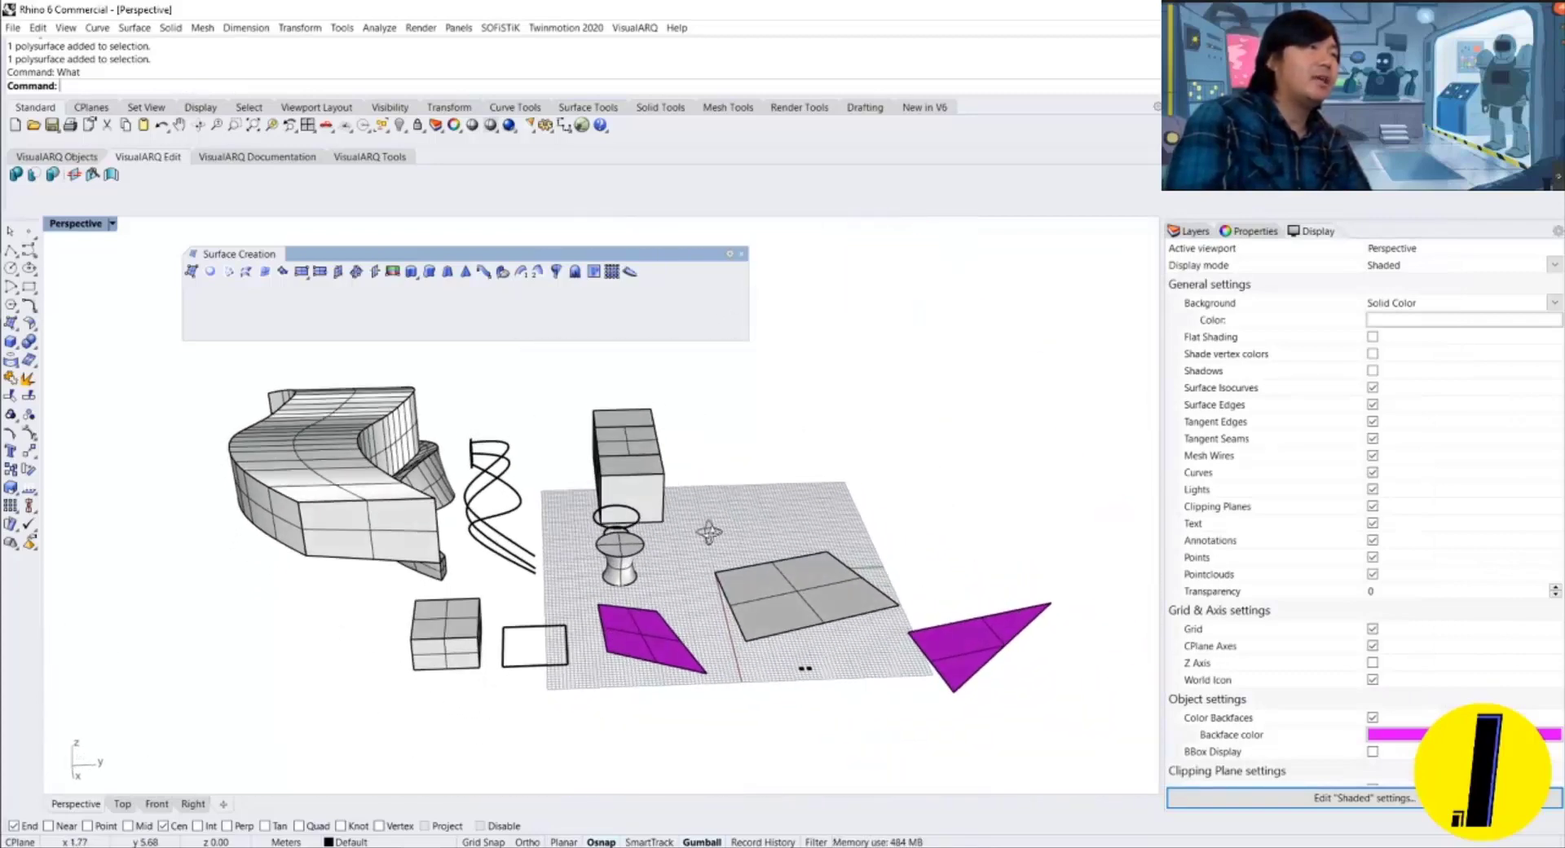
right_click_drag(563, 522, 587, 498, "shift")
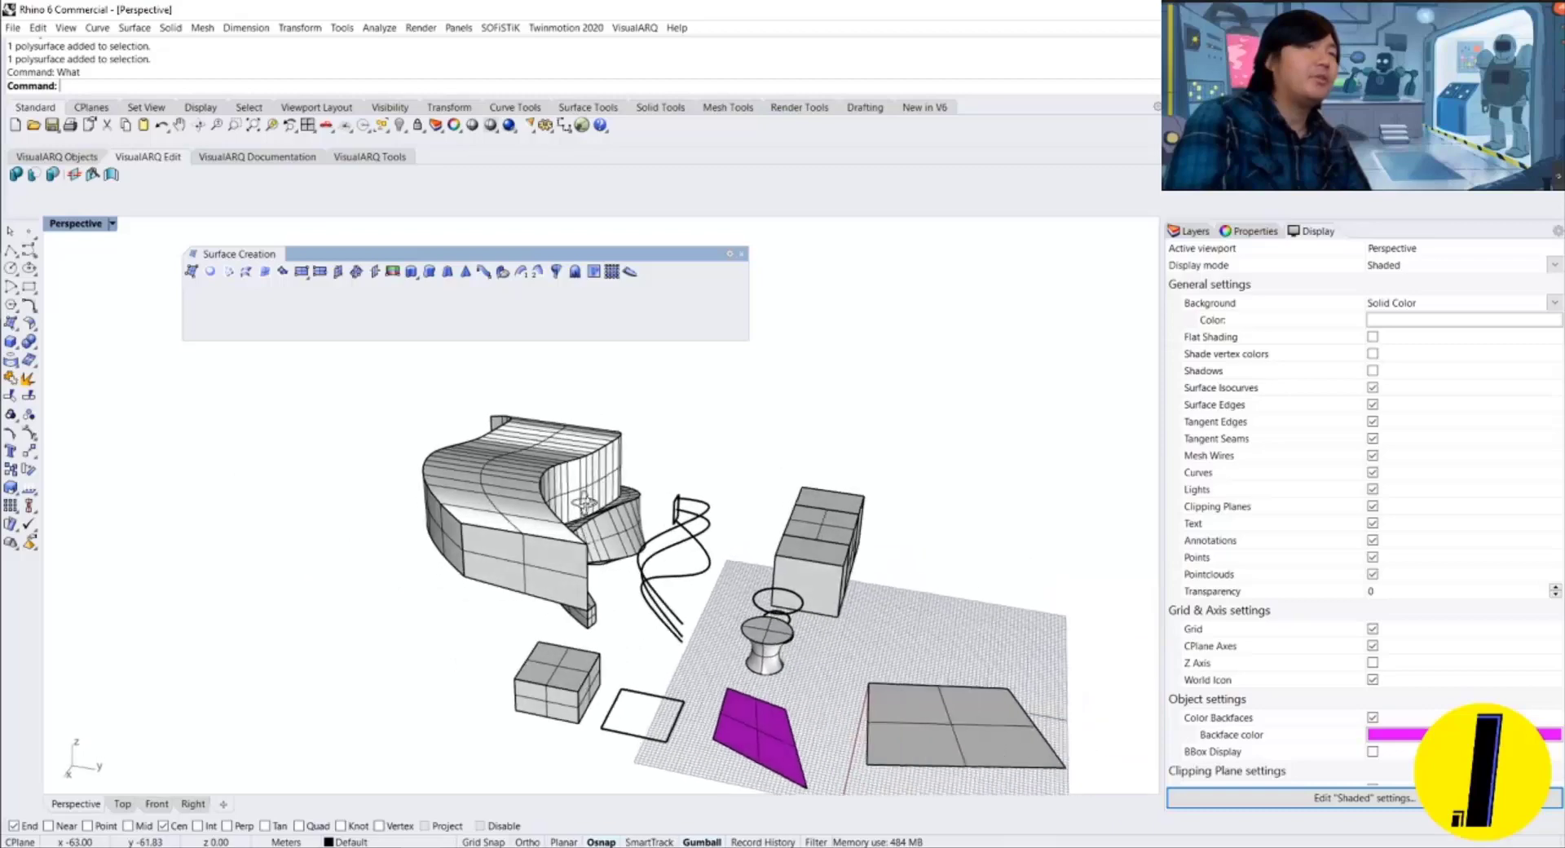
scroll(558, 471, "up", 3)
right_click_drag(375, 380, 536, 485)
scroll(542, 413, "down", 3)
scroll(427, 530, "up", 3)
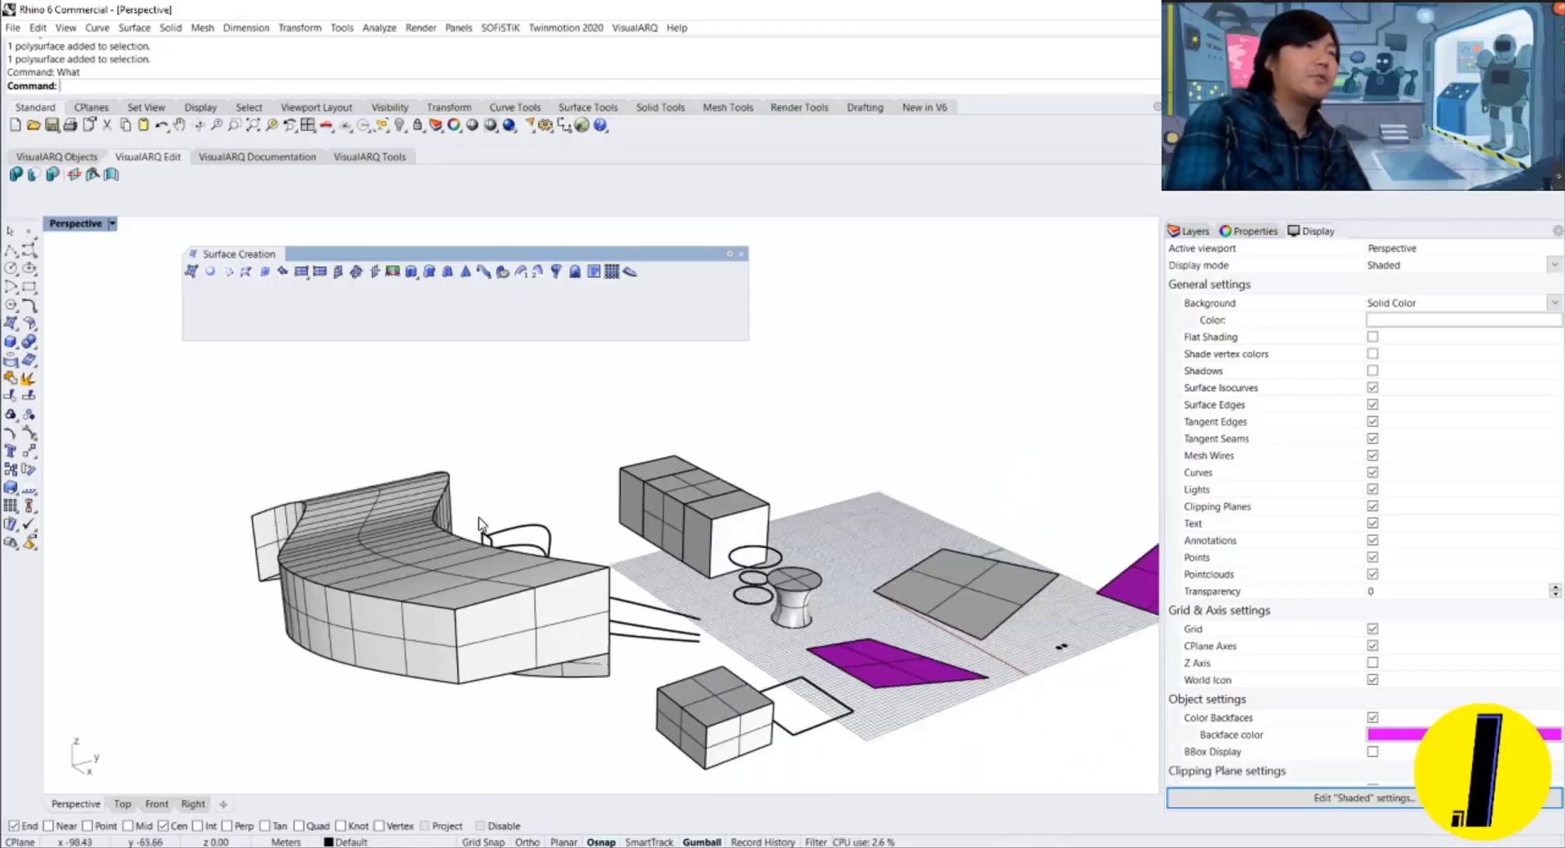
right_click_drag(382, 476, 413, 473)
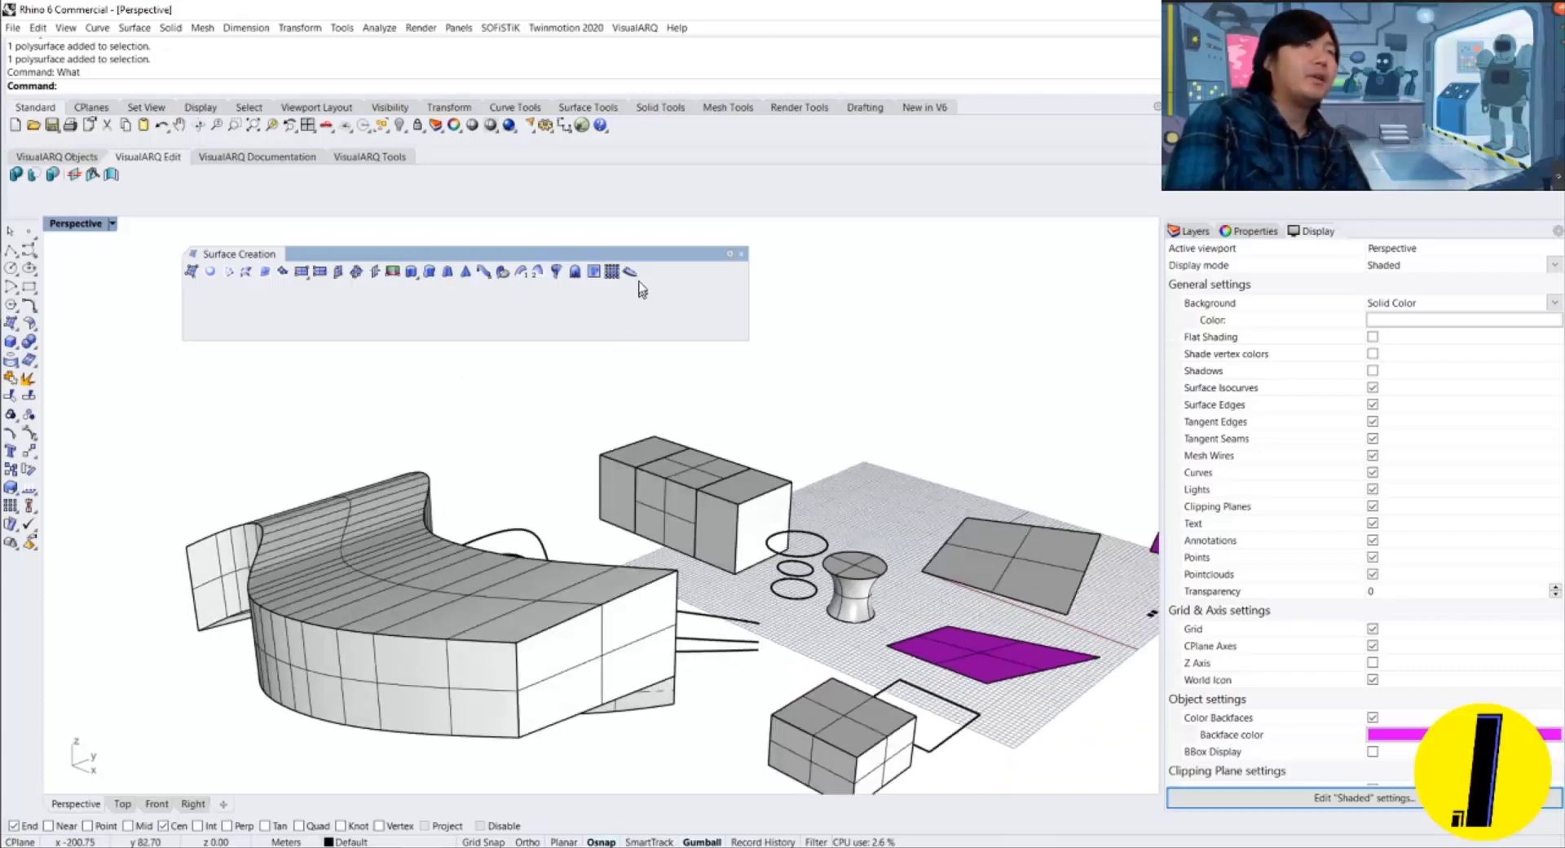
Close the floating Surface Creation toolbar.
left_click(742, 261)
right_click_drag(546, 465, 596, 381)
scroll(487, 502, "up", 3)
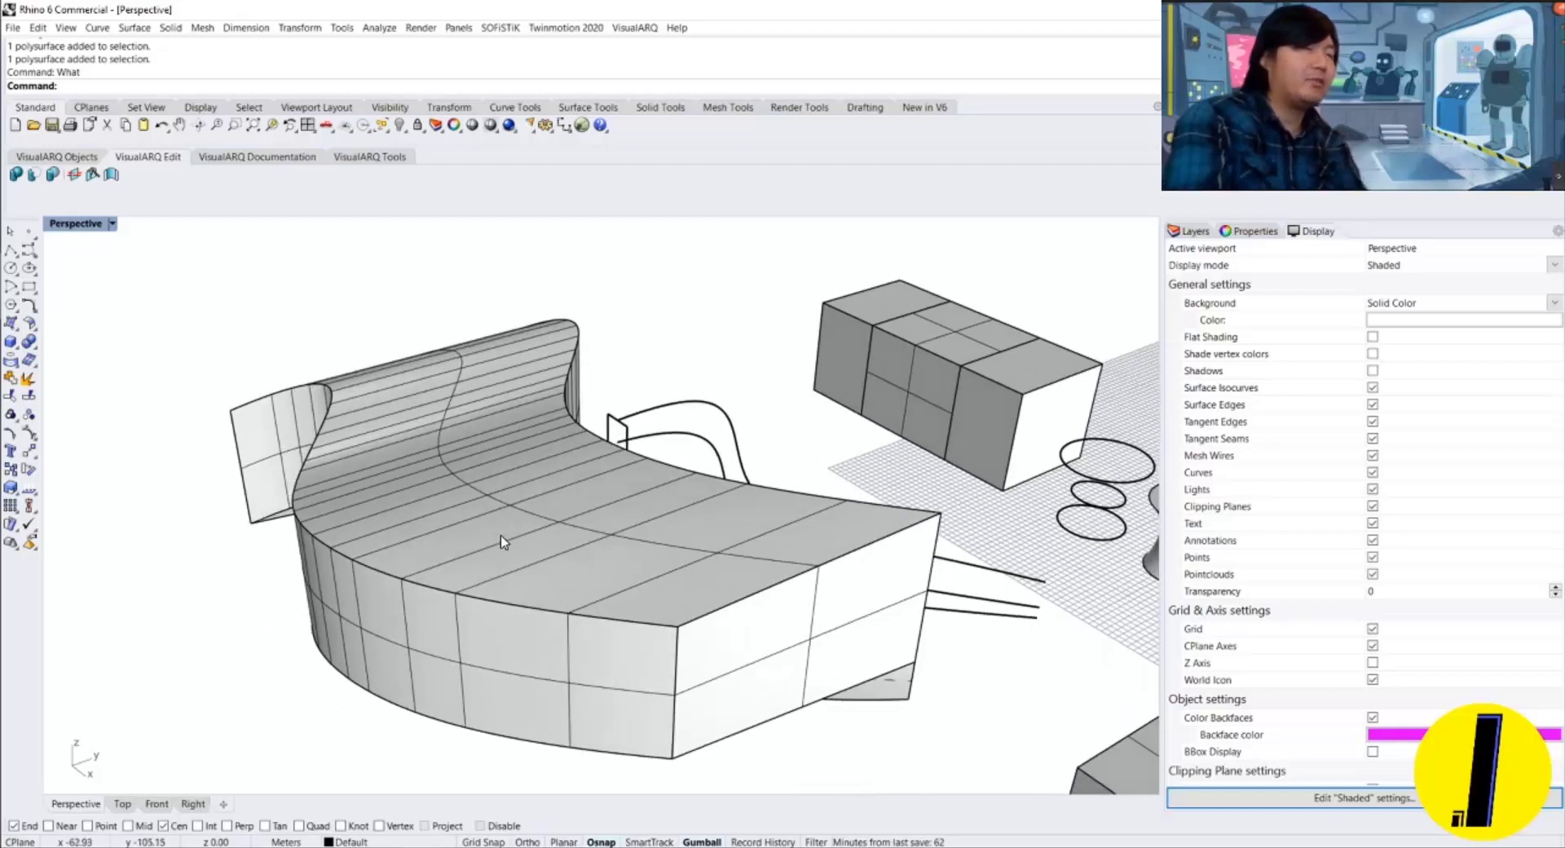
Duplicate the curved upper edge of the large volume with DupEdge, with Layer 01 made current for the output.
type("DupEdge")
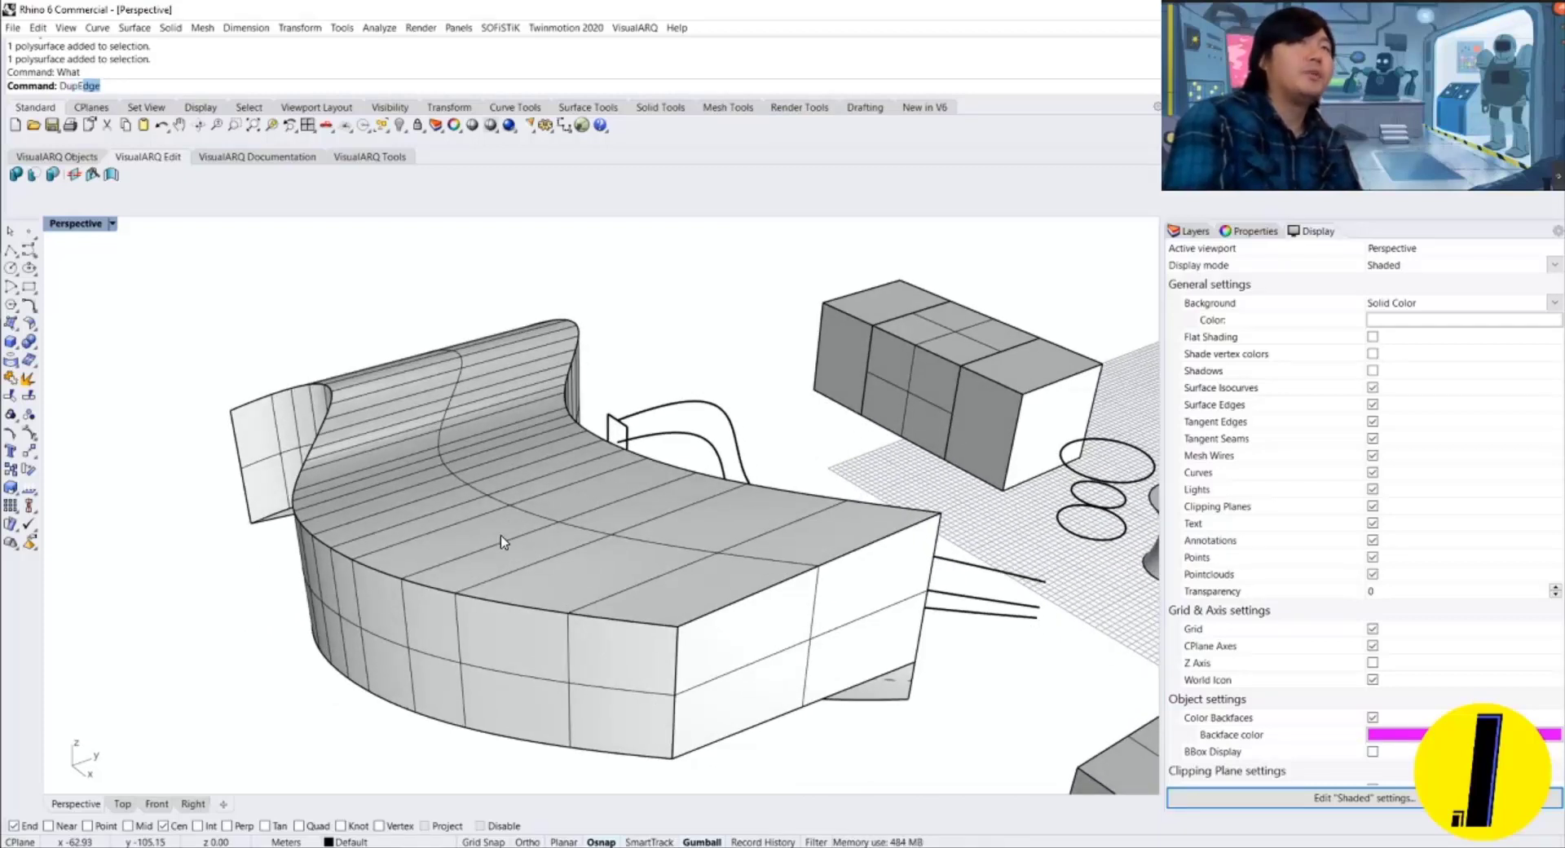
key("Return")
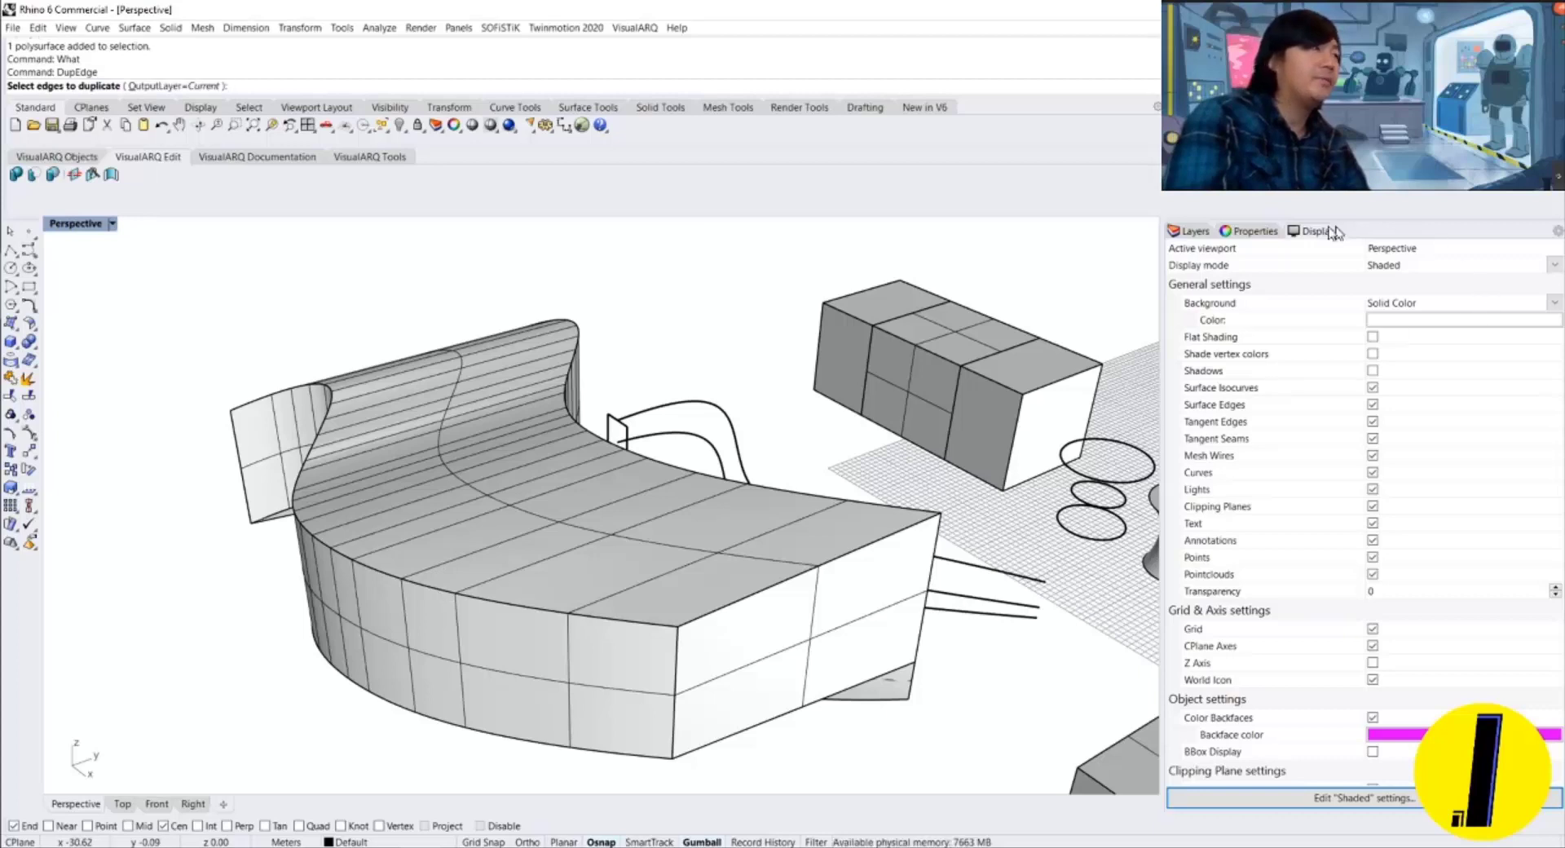
left_click(1190, 230)
left_click(1214, 300)
double_click(1215, 301)
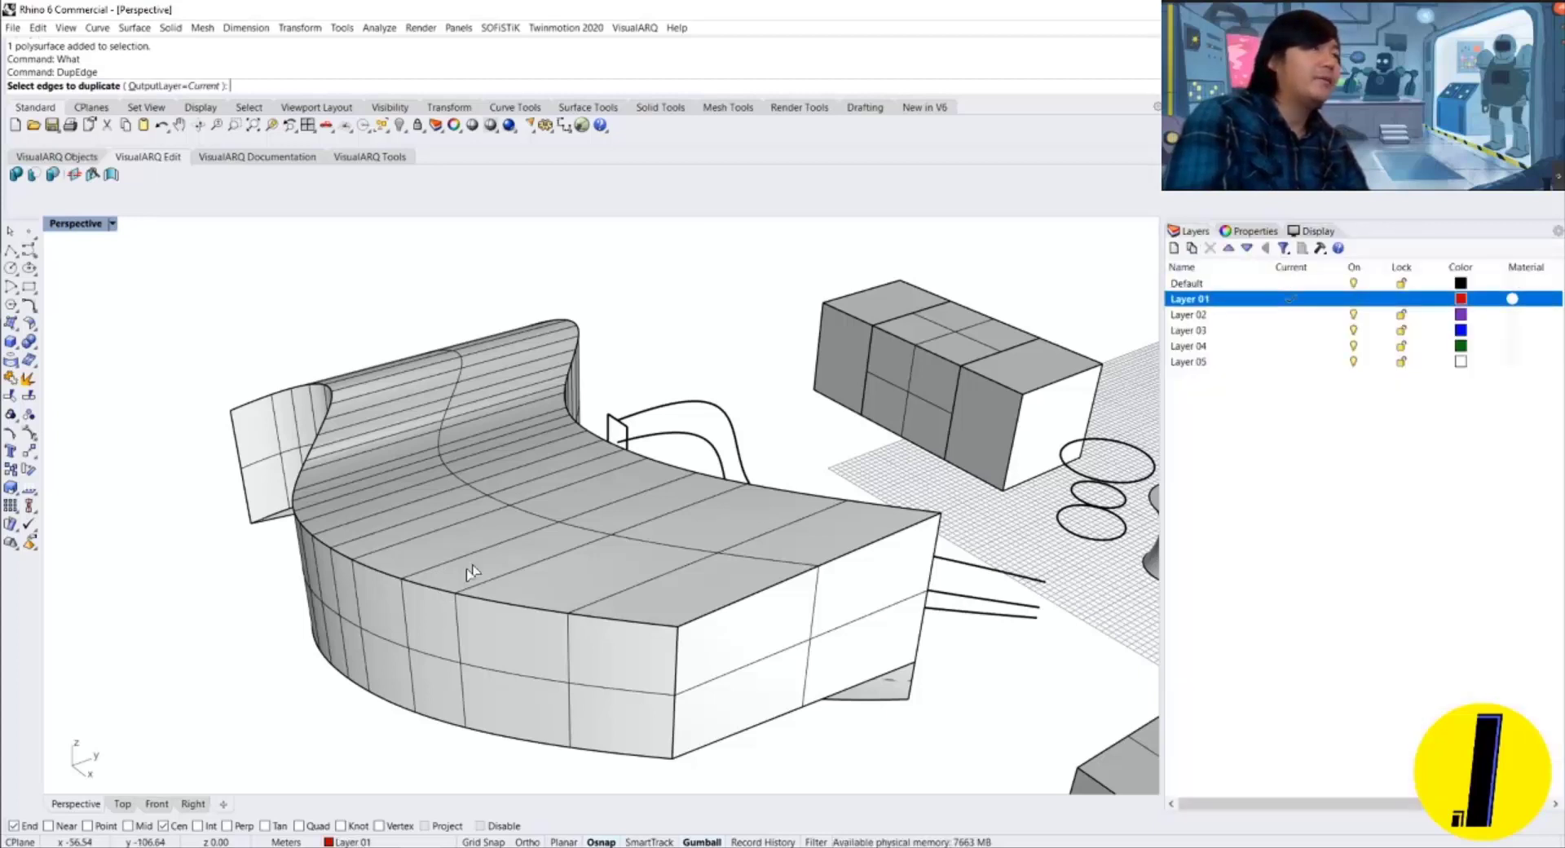
left_click(441, 585)
key("Return")
key("Escape")
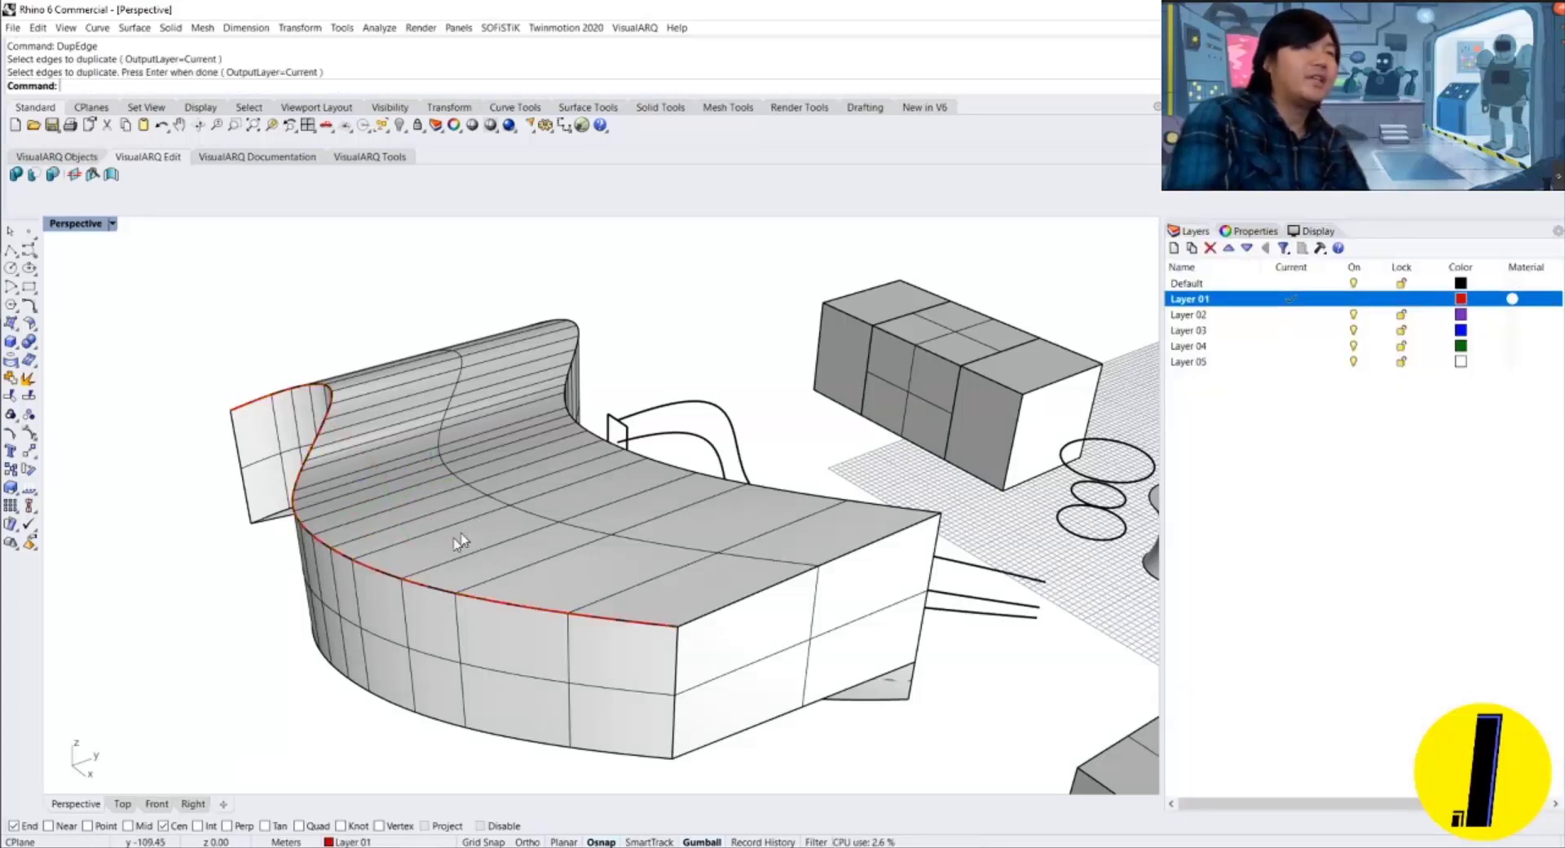
Move the duplicated edge curve outward from the curved volume along the Y axis.
left_click(377, 571)
left_click(428, 601)
scroll(407, 534, "down", 2)
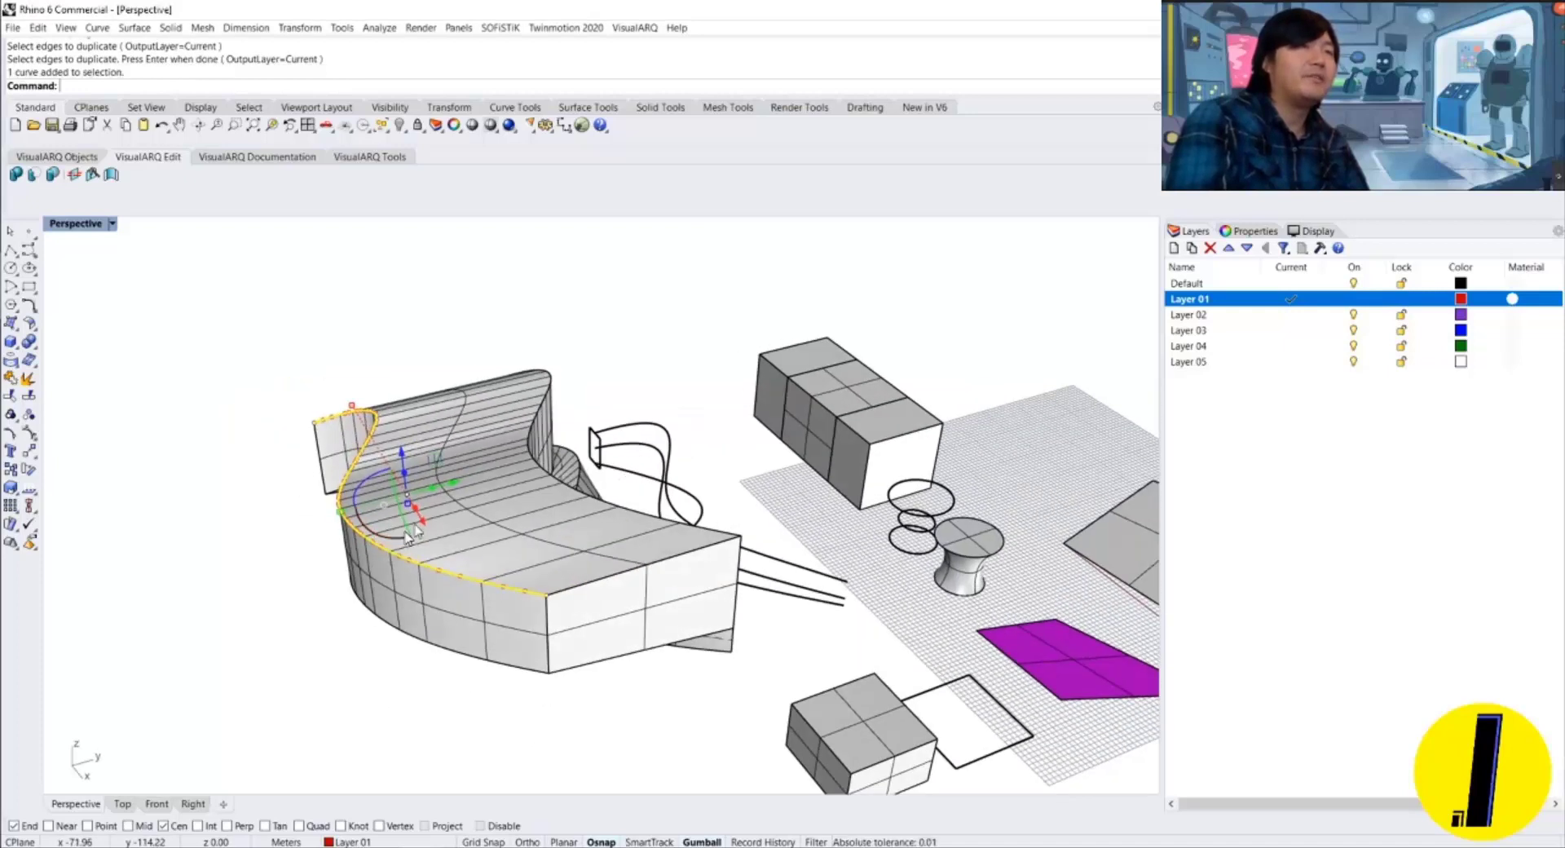
left_click_drag(452, 489, 336, 515)
key("Escape")
right_click_drag(367, 542, 302, 489)
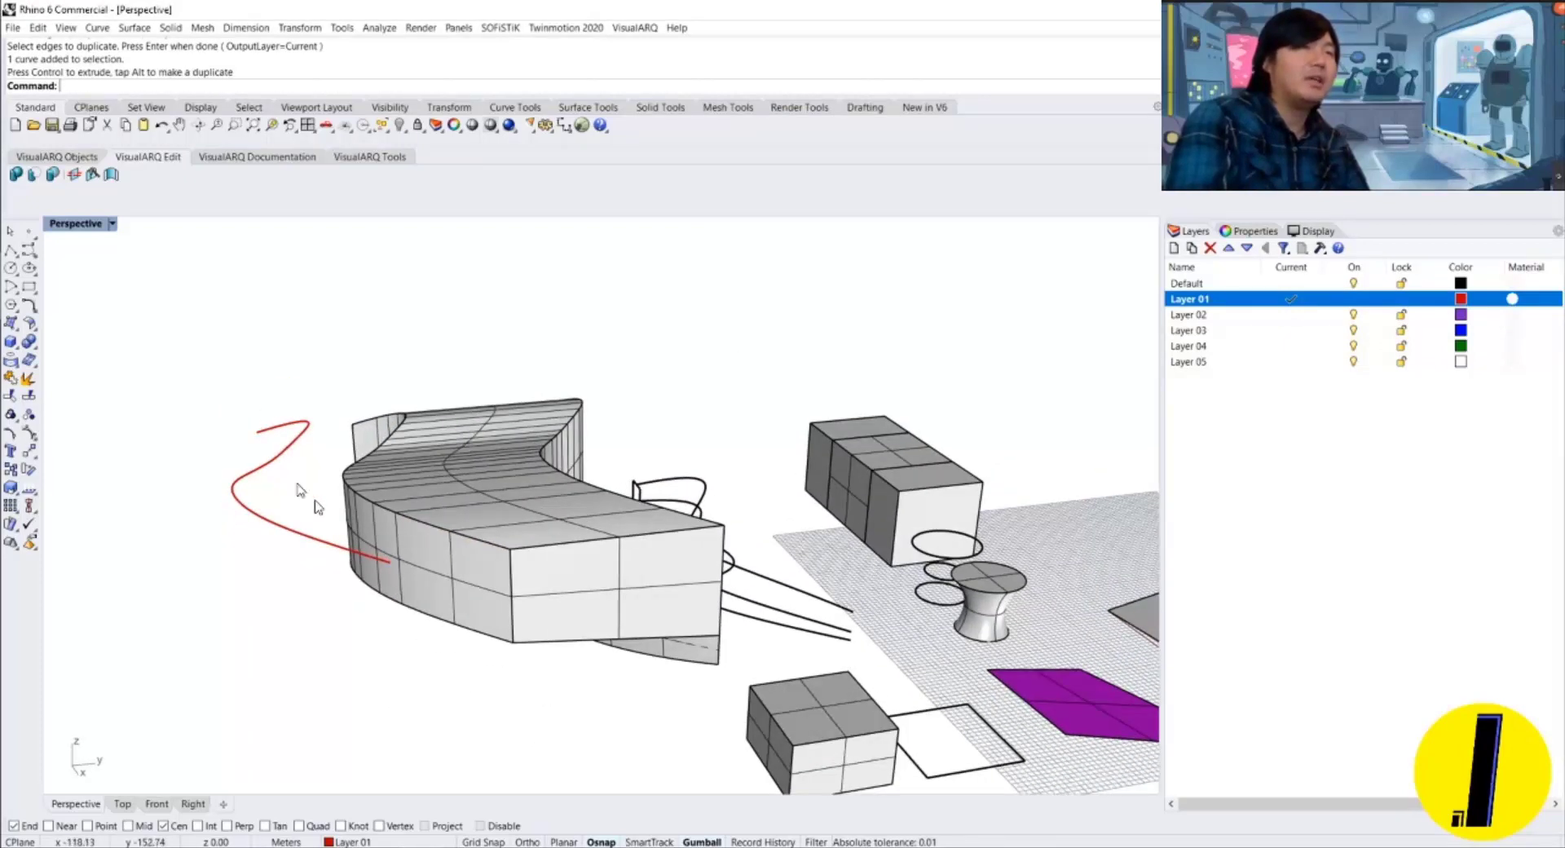
Delete the duplicated edge curve beside the curved volume.
right_click_drag(405, 520, 525, 583)
left_click(240, 534)
key("Delete")
Examine all the finished surface and solid examples in the scene from different sides.
scroll(417, 542, "down", 5)
scroll(555, 532, "up", 2)
right_click_drag(640, 574, 459, 490)
scroll(478, 520, "up", 10)
right_click_drag(725, 555, 676, 527)
right_click_drag(532, 391, 646, 447)
scroll(625, 447, "down", 2)
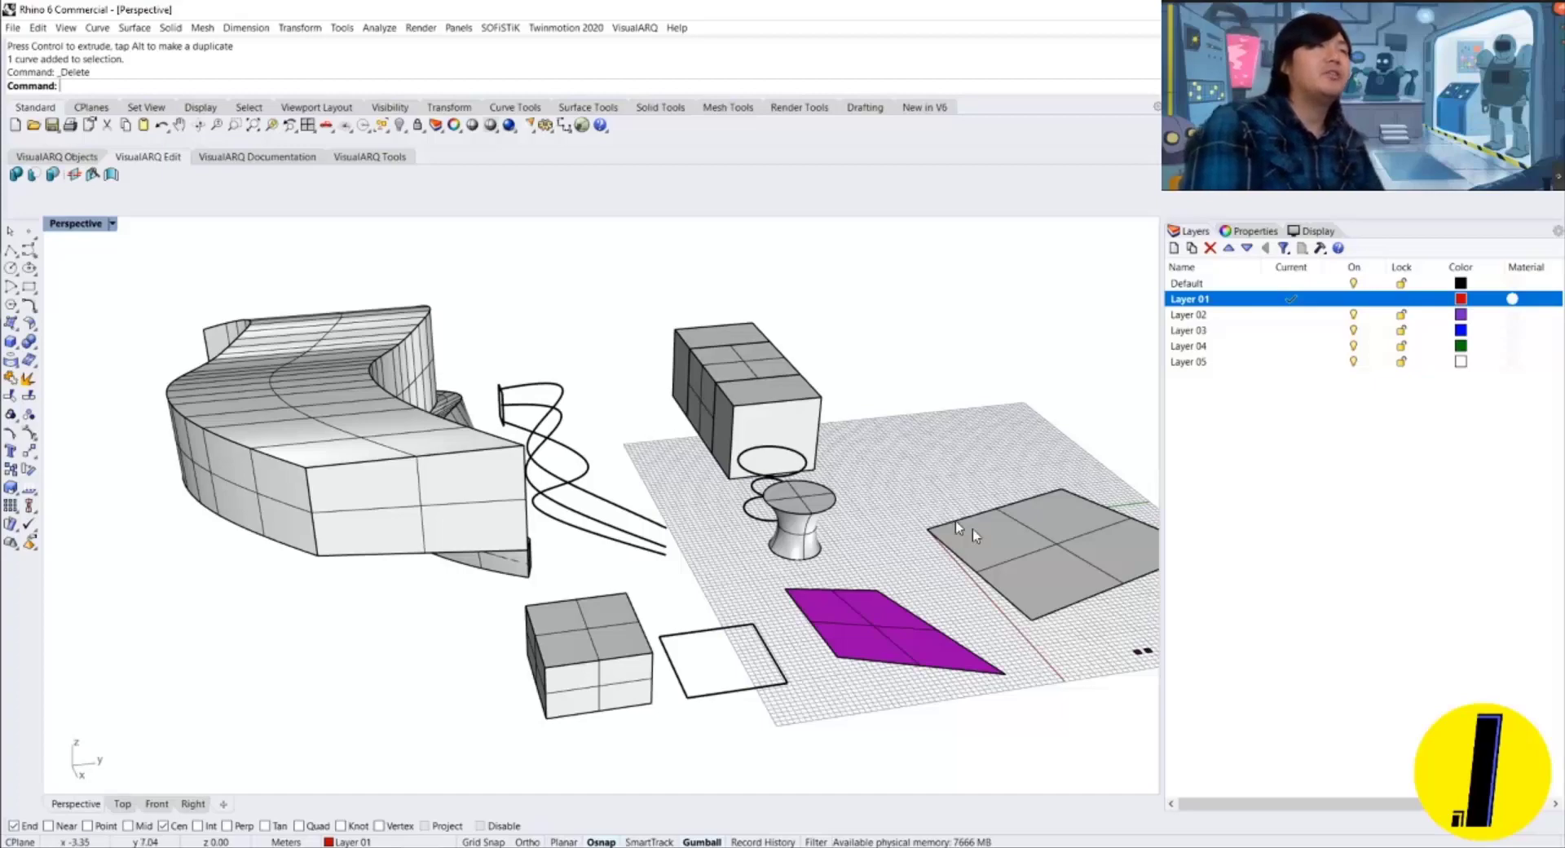
right_click_drag(946, 462, 590, 471)
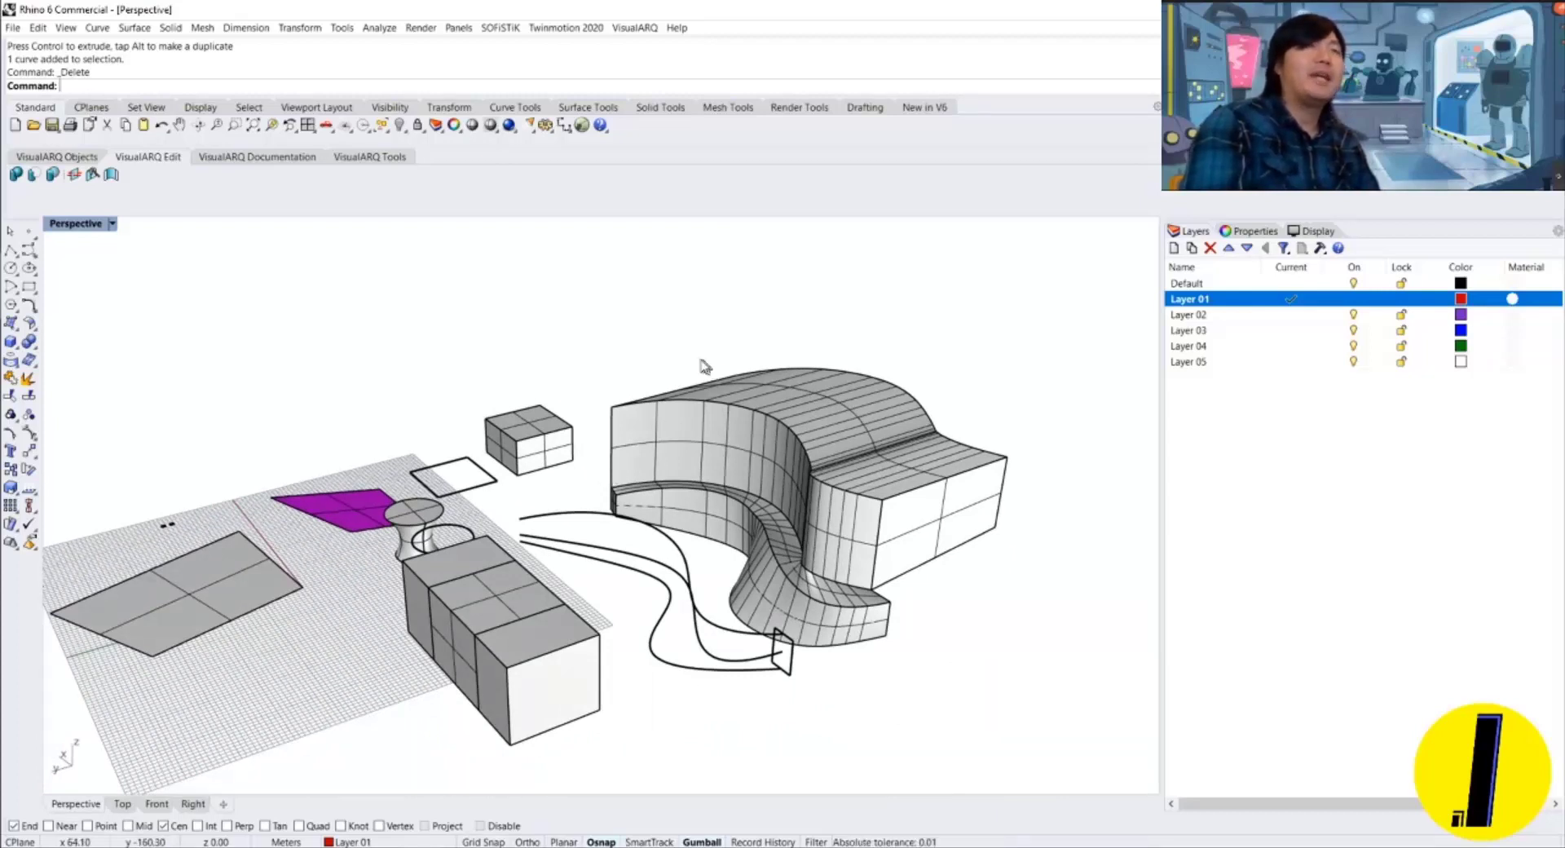
mouse_move(679, 363)
right_mouse_down()
mouse_move(646, 346)
mouse_move(660, 369)
right_mouse_up()
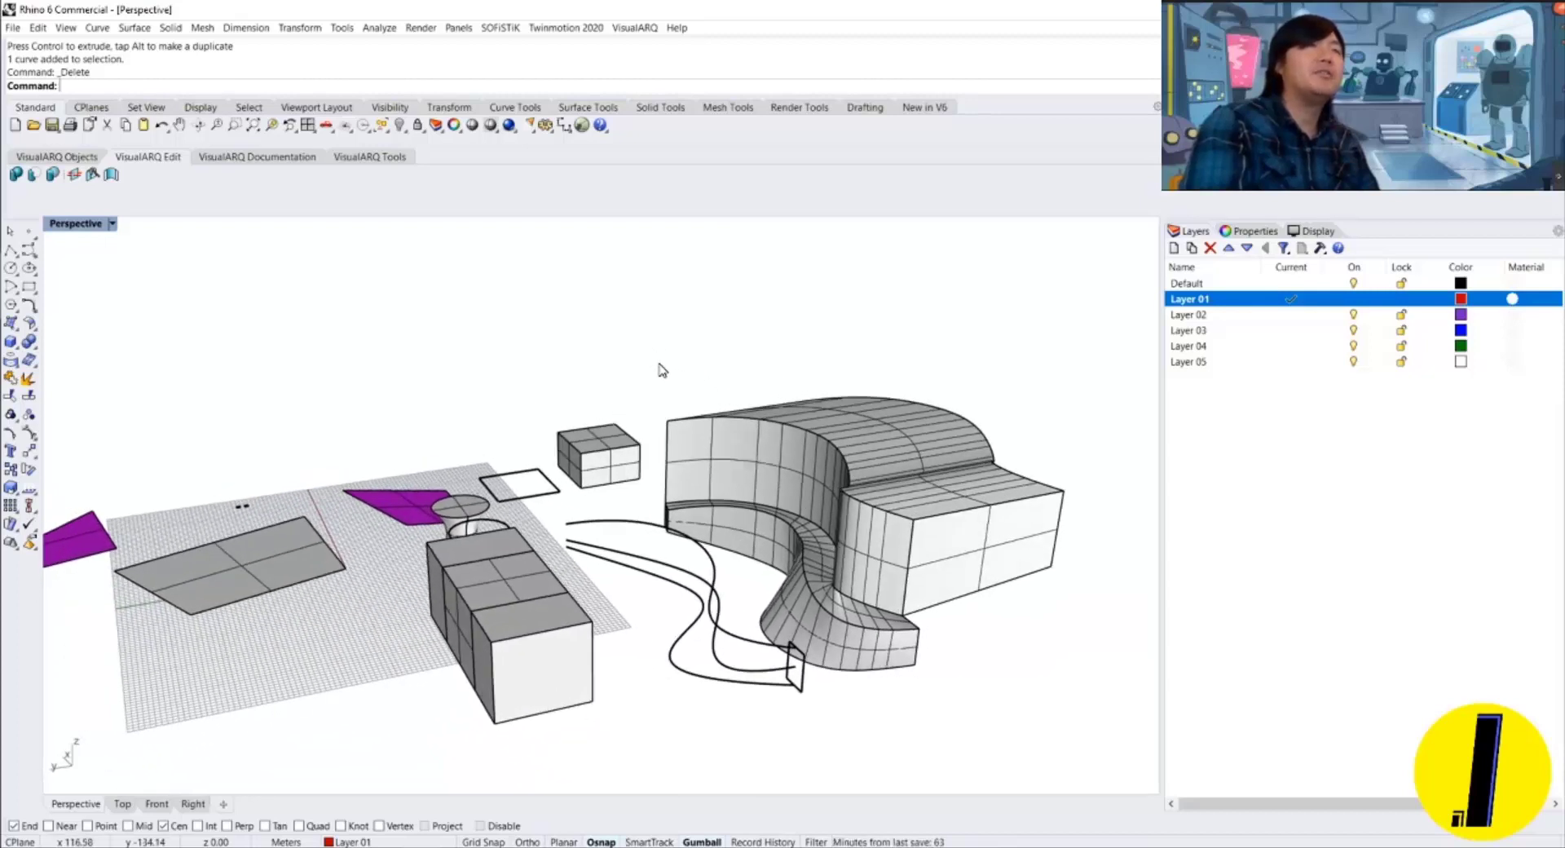